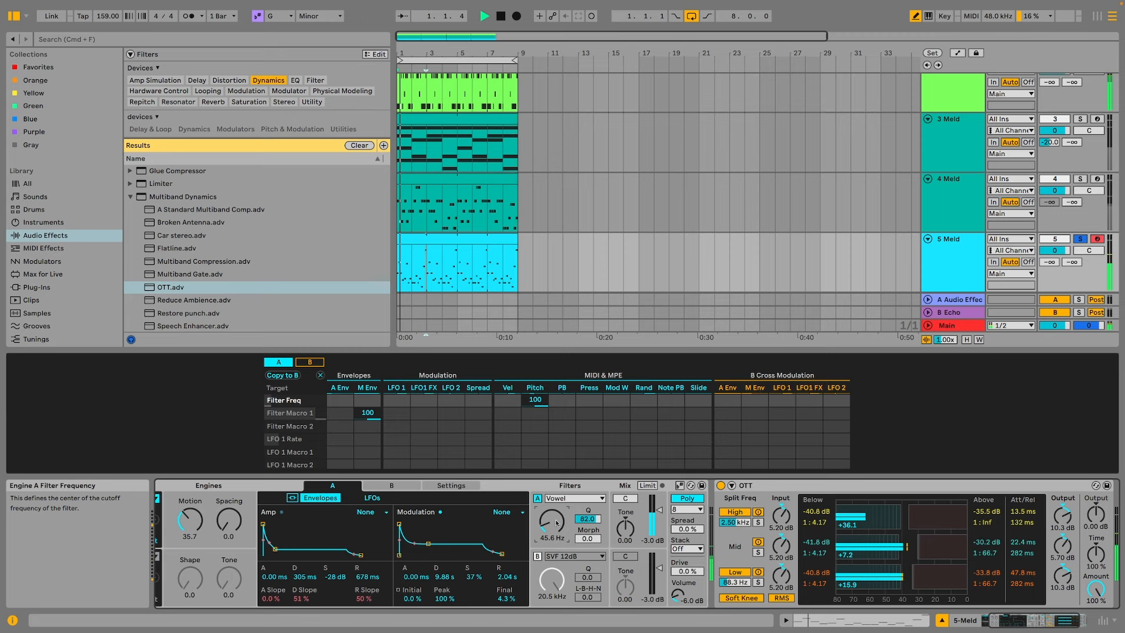
{"action": "left_click", "coordinate": [573, 498]}
{"action": "left_click", "coordinate": [565, 482]}
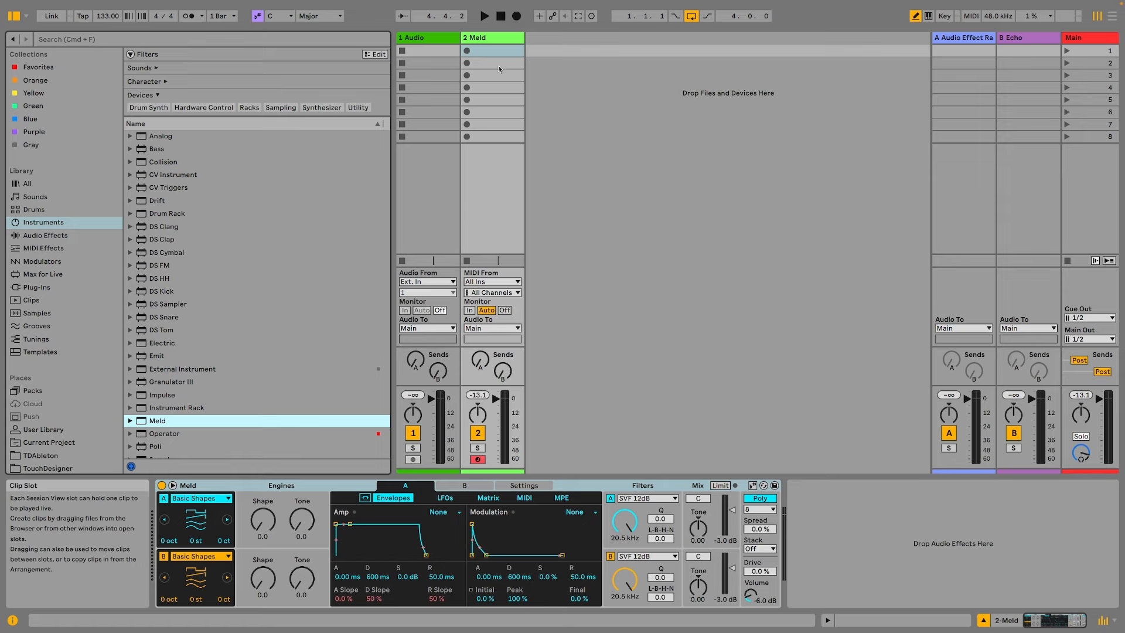
Switch to the Arrangement View and create an empty four-bar MIDI clip at bar 1 on the Meld track.
{"action": "left_click", "coordinate": [1116, 16]}
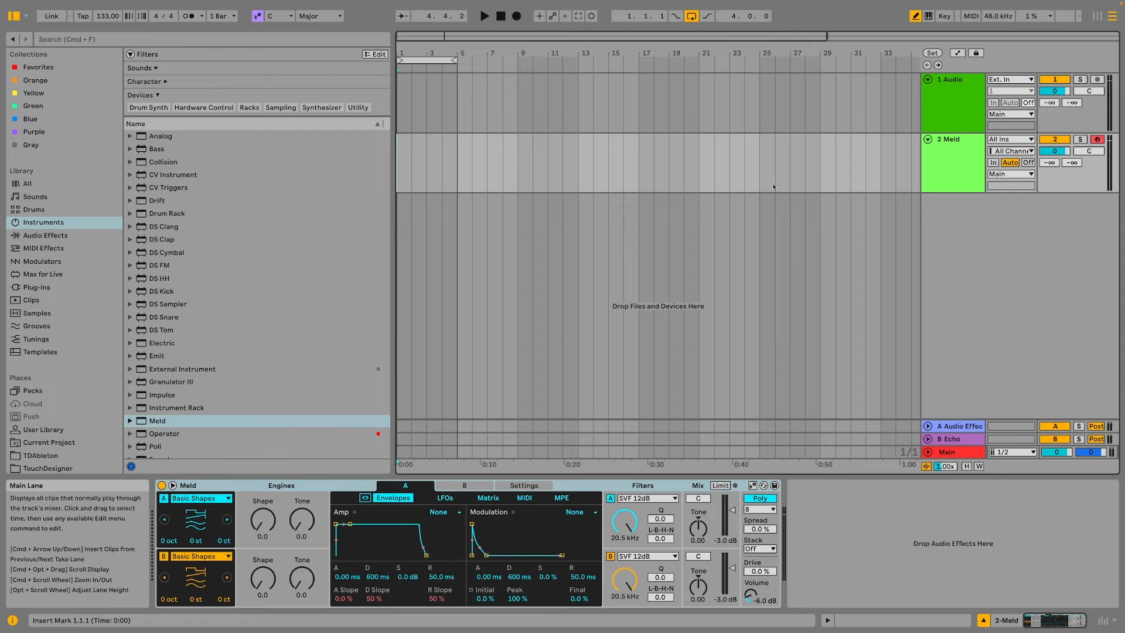
{"action": "mouse_move", "coordinate": [446, 181]}
{"action": "left_mouse_down"}
{"action": "mouse_move", "coordinate": [371, 183]}
{"action": "mouse_move", "coordinate": [422, 162]}
{"action": "mouse_move", "coordinate": [375, 144]}
{"action": "left_mouse_up"}
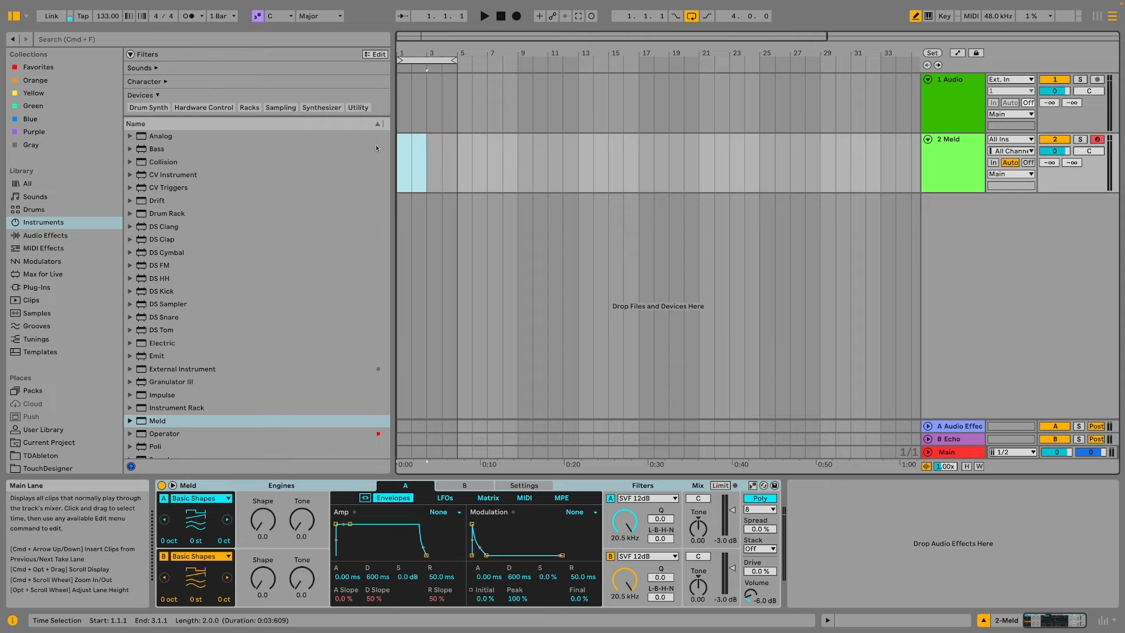
{"action": "key", "text": "super+shift+m"}
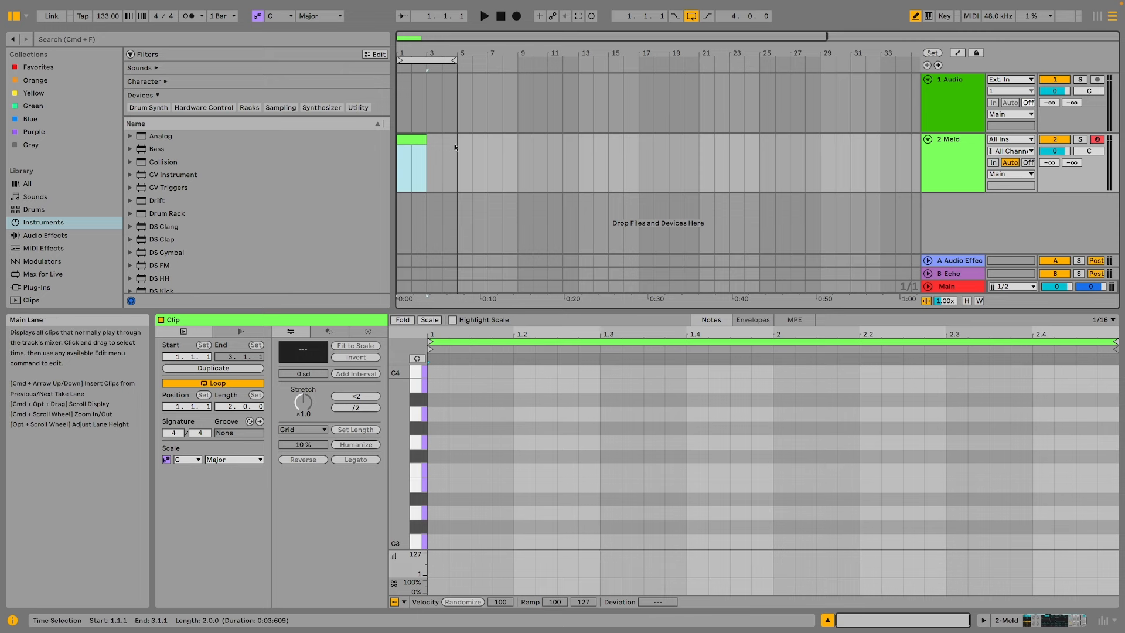
{"action": "left_click_drag", "start_coordinate": [426, 141], "coordinate": [457, 141]}
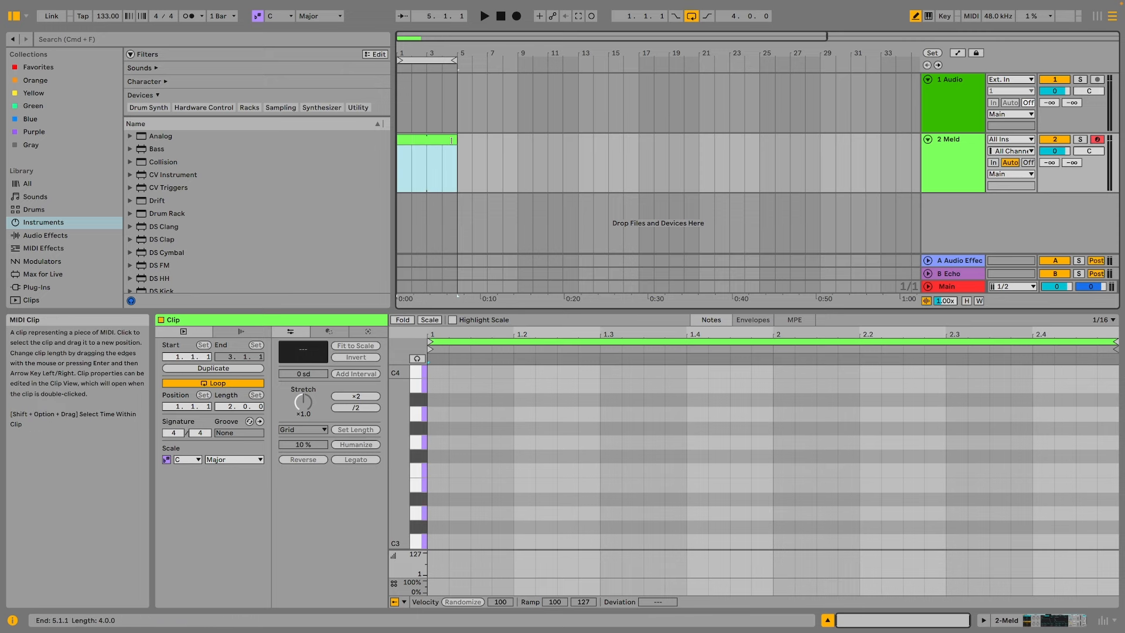
Cut the Meld device from the MIDI track and load an empty Drum Rack in its place.
{"action": "left_click", "coordinate": [1043, 626]}
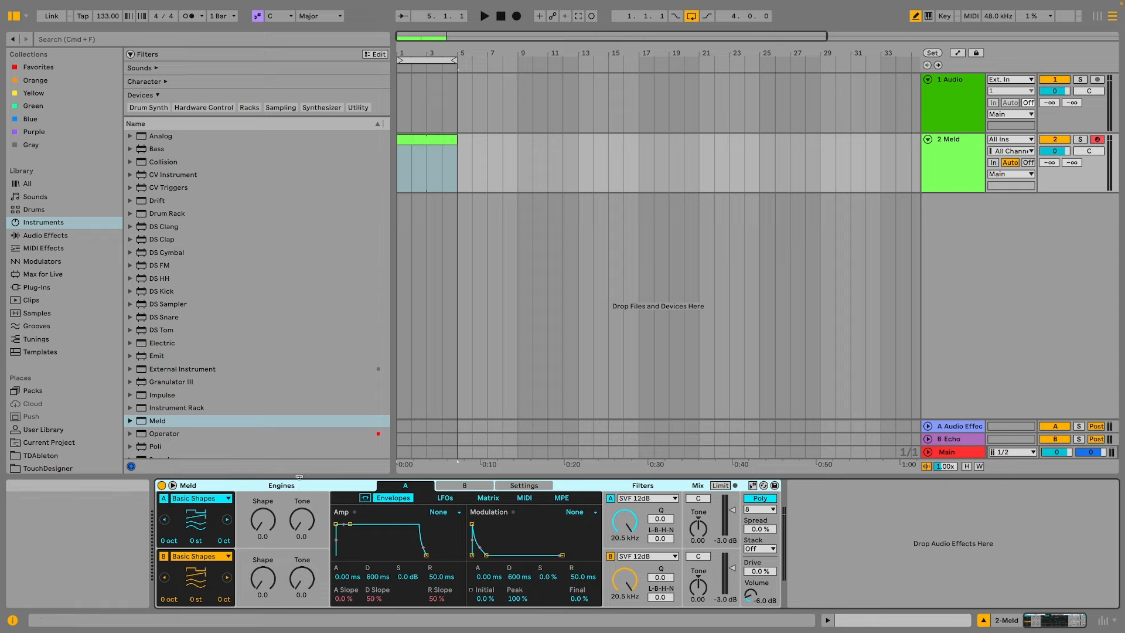
{"action": "key", "text": "Delete"}
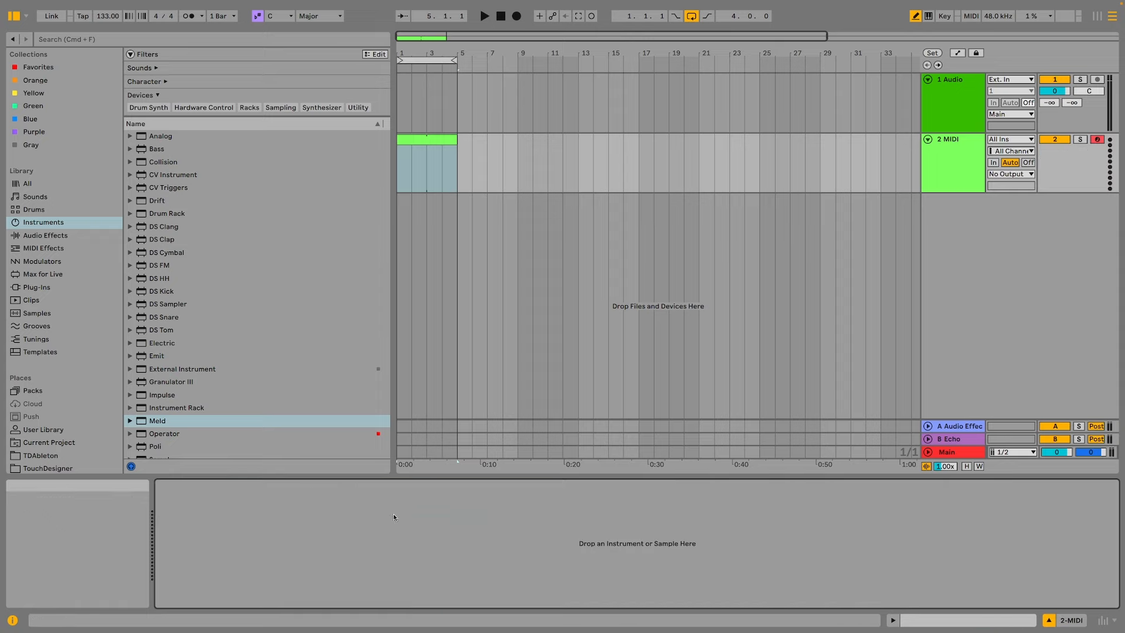
{"action": "left_click", "coordinate": [44, 210]}
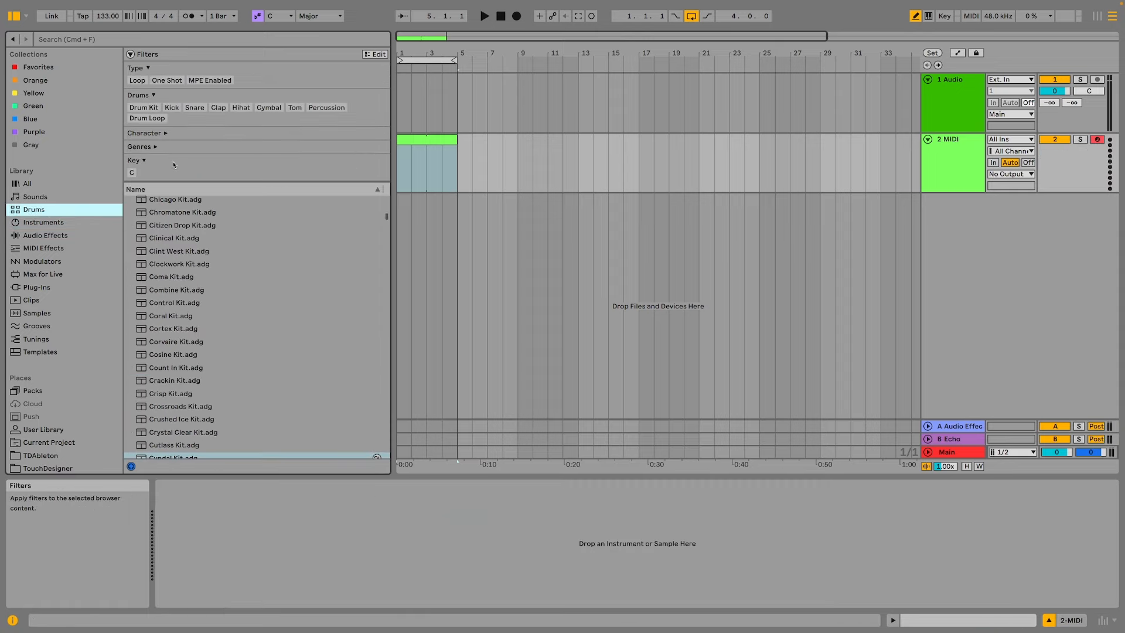
{"action": "scroll", "coordinate": [215, 271], "scroll_direction": "up", "scroll_amount": 10}
{"action": "scroll", "coordinate": [216, 271], "scroll_direction": "up", "scroll_amount": 2}
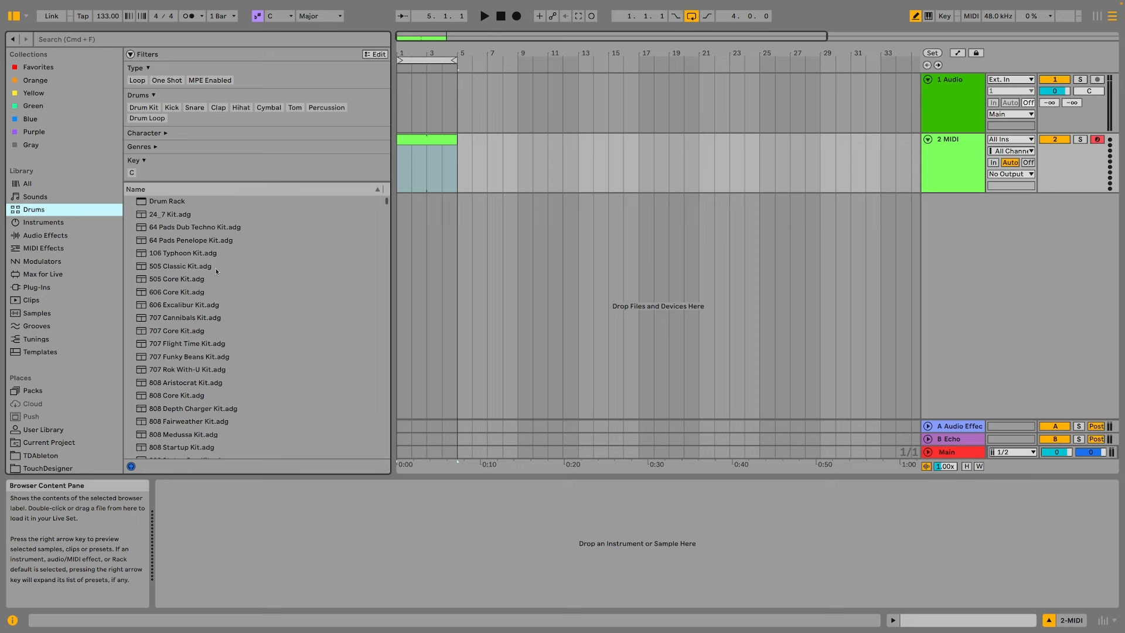
{"action": "double_click", "coordinate": [161, 205]}
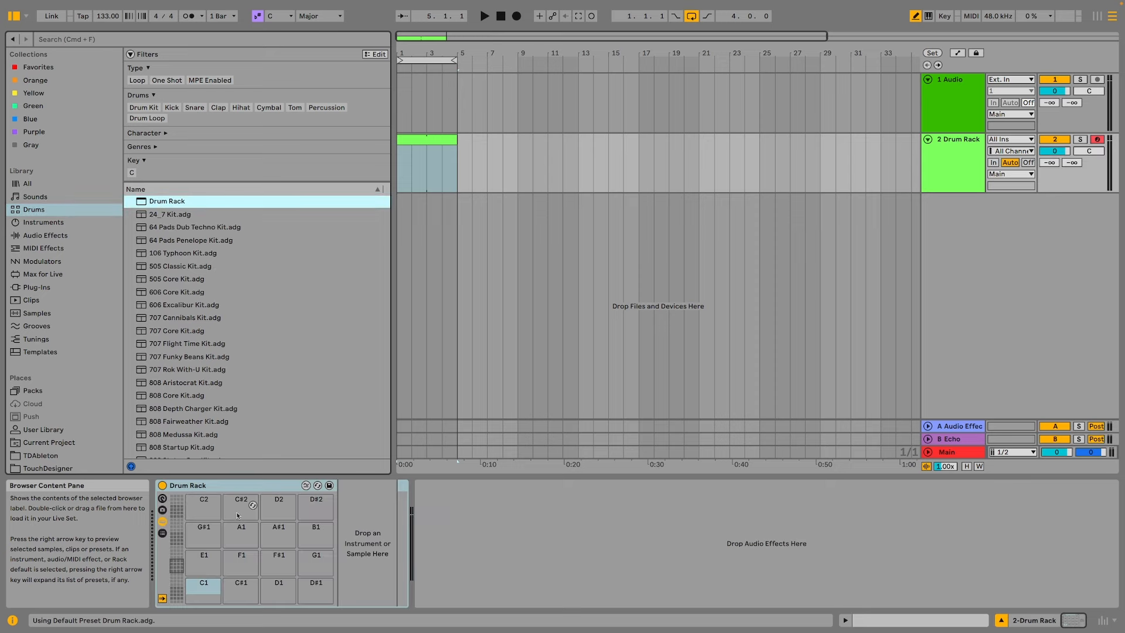
Paste the Meld instrument onto the Drum Rack's C1 pad.
{"action": "left_click", "coordinate": [215, 589]}
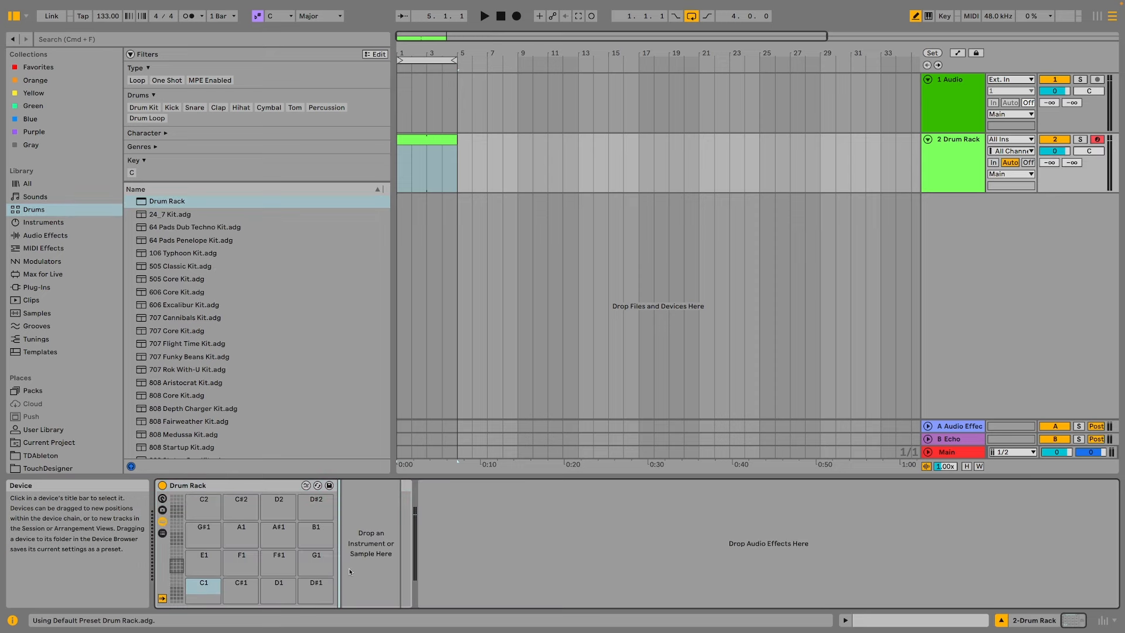
{"action": "key", "text": "super+v"}
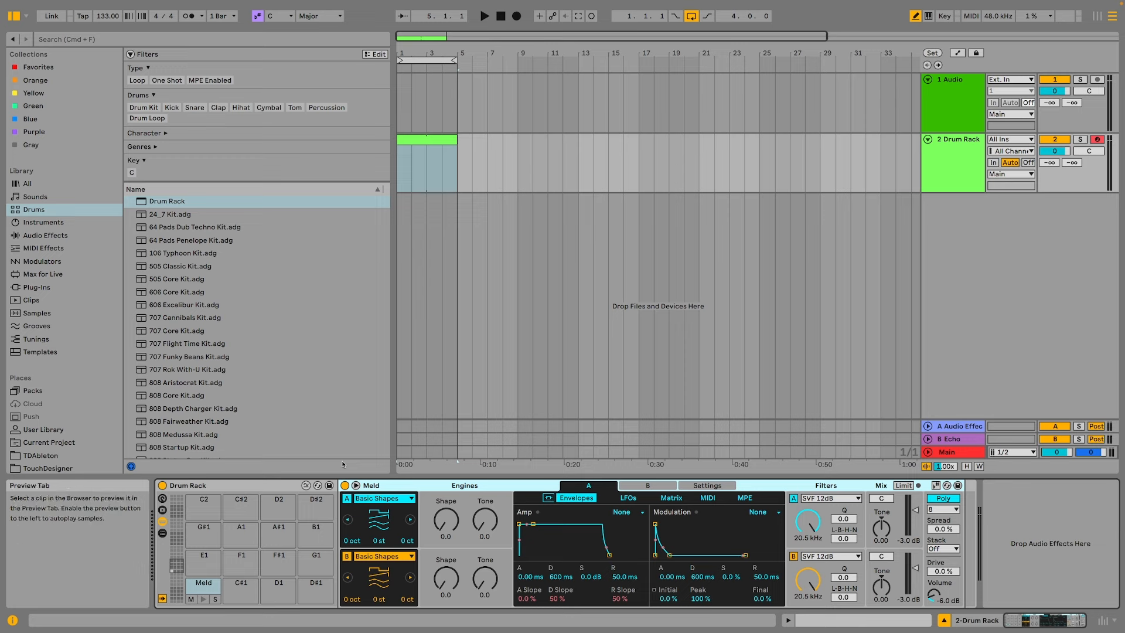
{"action": "left_click", "coordinate": [205, 505]}
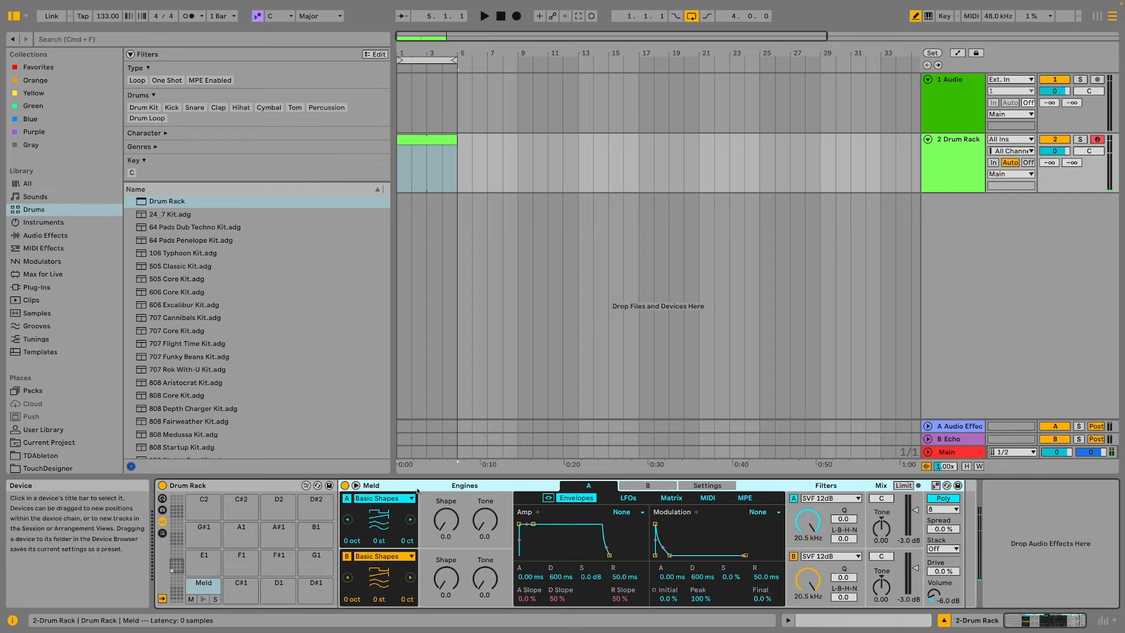
Expand Meld's view and shape engine A's amp envelope with about 2.34 s decay, -inf dB sustain and 87% decay slope.
{"action": "left_click", "coordinate": [357, 485]}
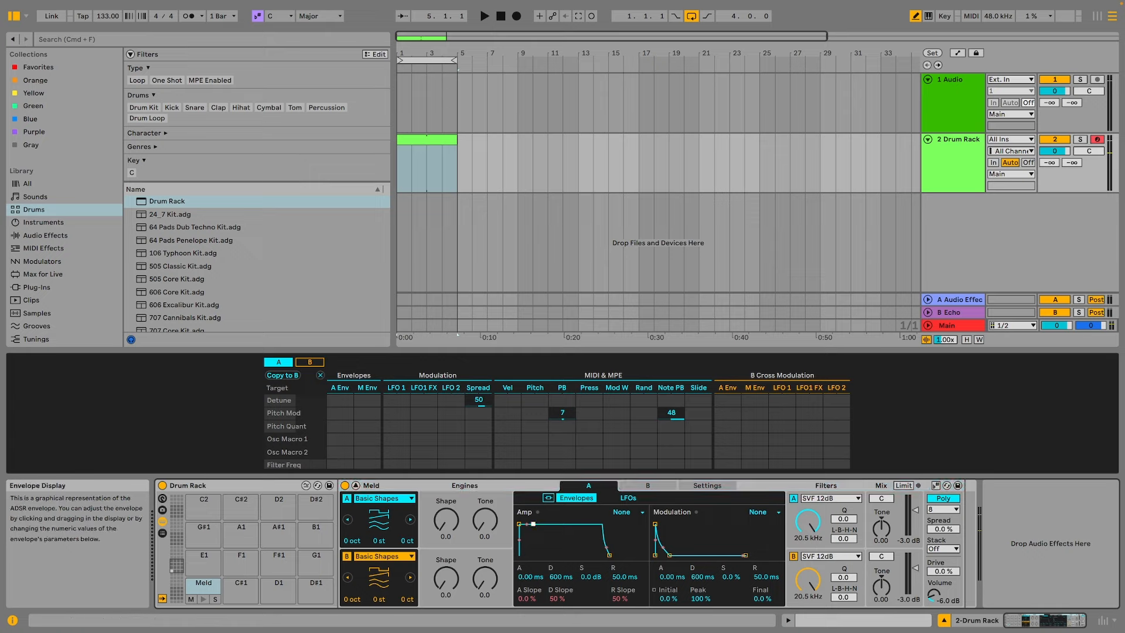
{"action": "left_click_drag", "start_coordinate": [533, 523], "coordinate": [529, 552]}
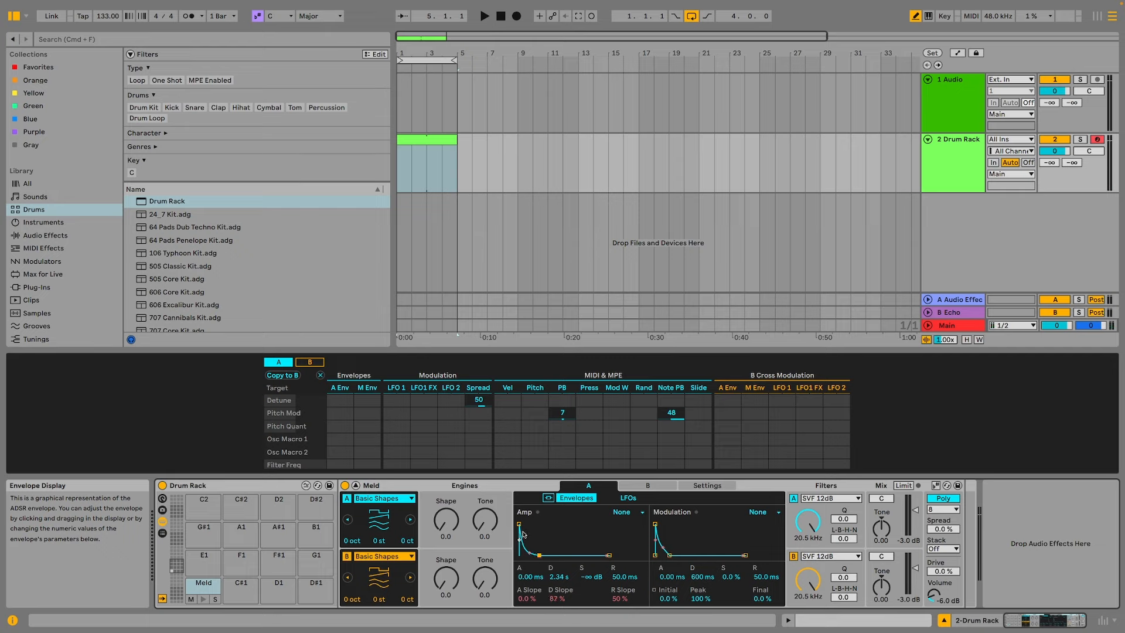
Examine the oscillator types and filter types available for engine A, keeping Basic Shapes and SVF 12dB.
{"action": "left_click", "coordinate": [410, 519]}
{"action": "left_click", "coordinate": [411, 519]}
{"action": "left_click", "coordinate": [411, 520]}
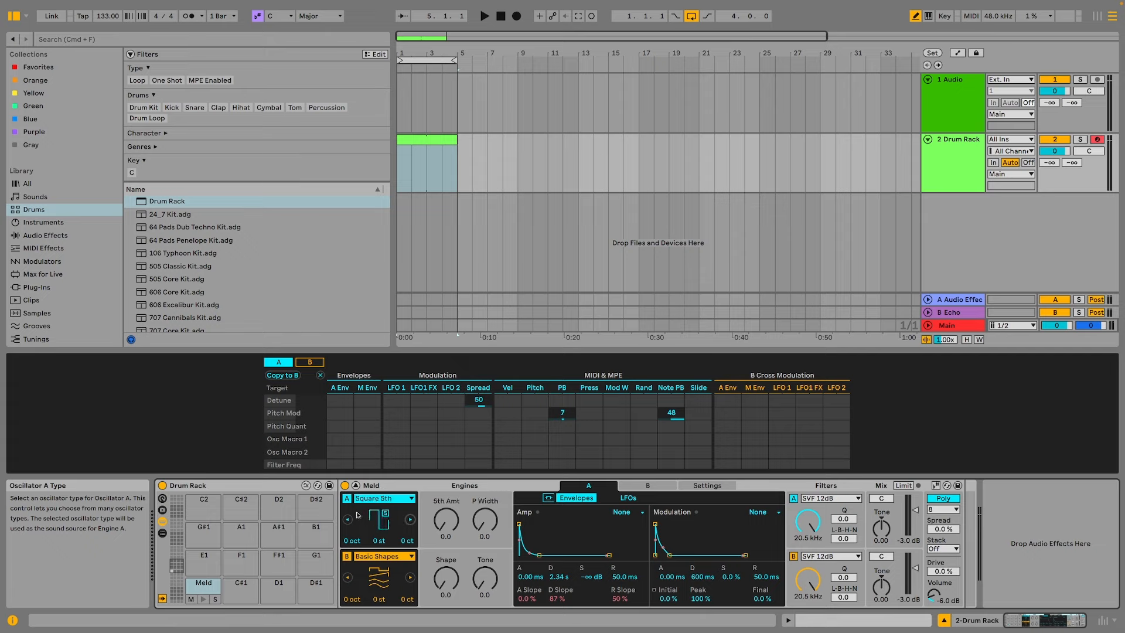
{"action": "left_click", "coordinate": [348, 520]}
{"action": "left_click", "coordinate": [347, 520]}
{"action": "left_click", "coordinate": [348, 520]}
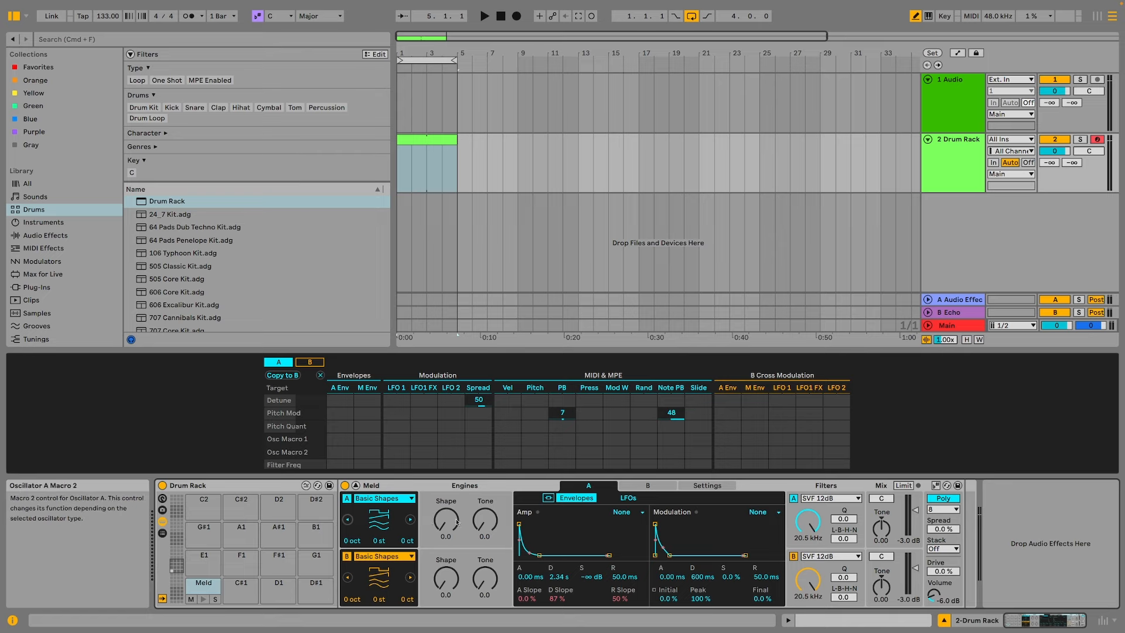
{"action": "mouse_move", "coordinate": [447, 530]}
{"action": "left_mouse_down"}
{"action": "mouse_move", "coordinate": [447, 492]}
{"action": "mouse_move", "coordinate": [447, 530]}
{"action": "left_mouse_up"}
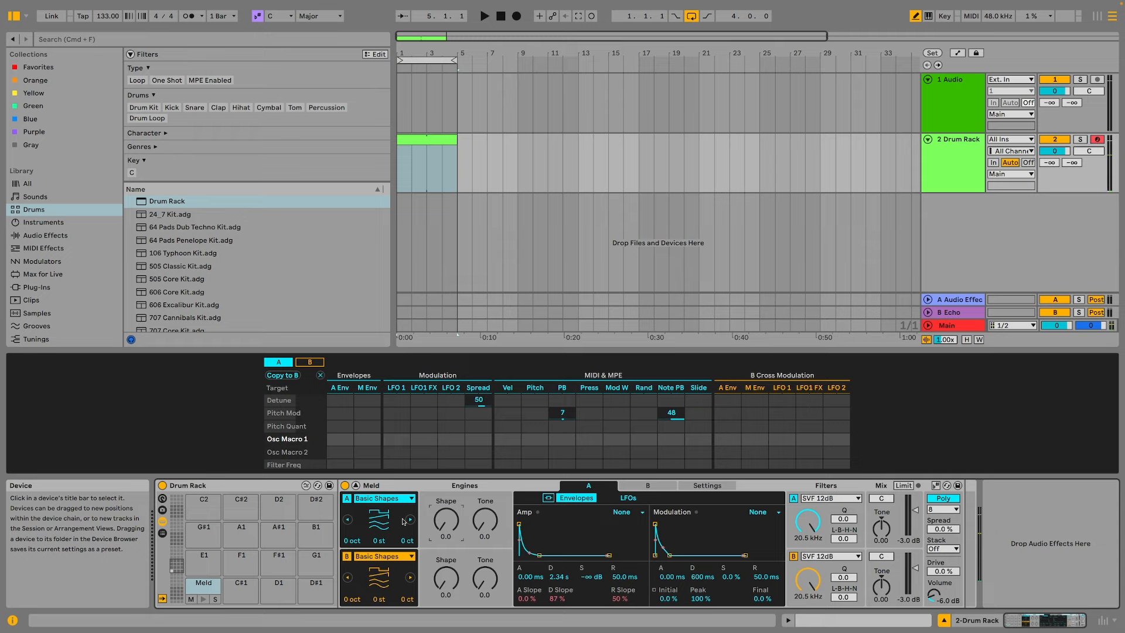
{"action": "left_click", "coordinate": [851, 498]}
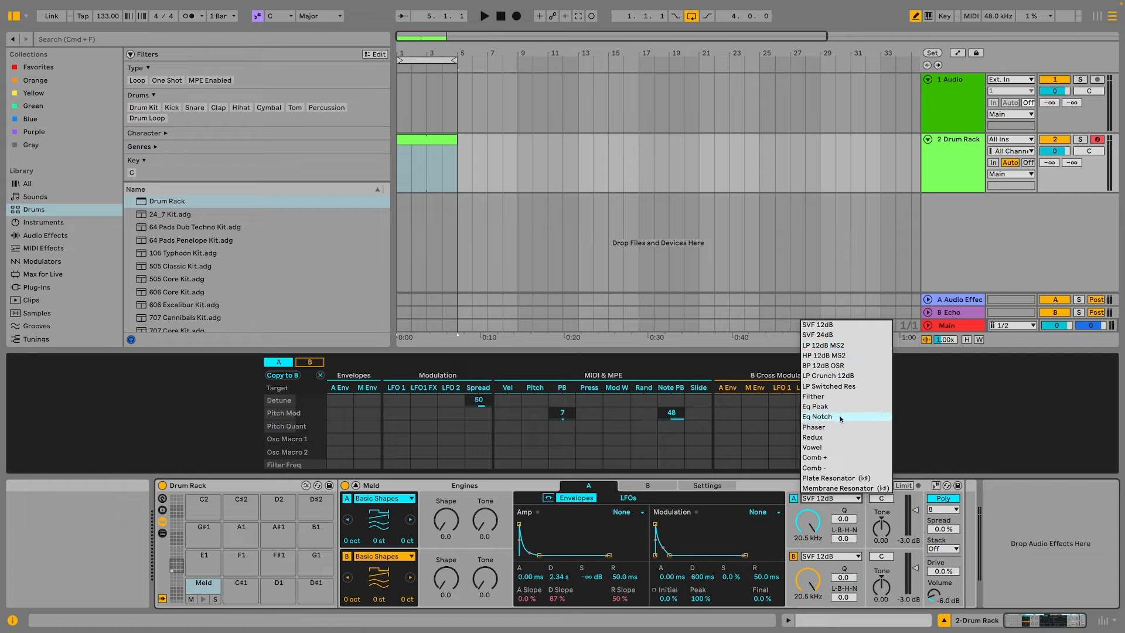
{"action": "left_click", "coordinate": [829, 511]}
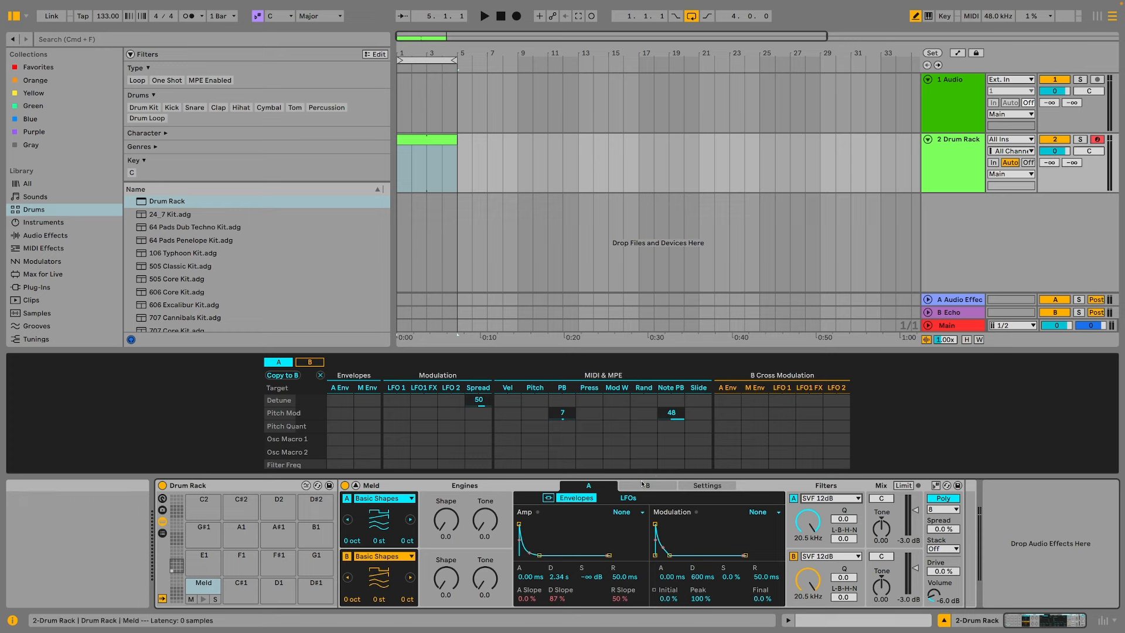
Set the decay of engine B's modulation envelope to about 1.54 s and switch engine B off.
{"action": "left_click", "coordinate": [647, 485]}
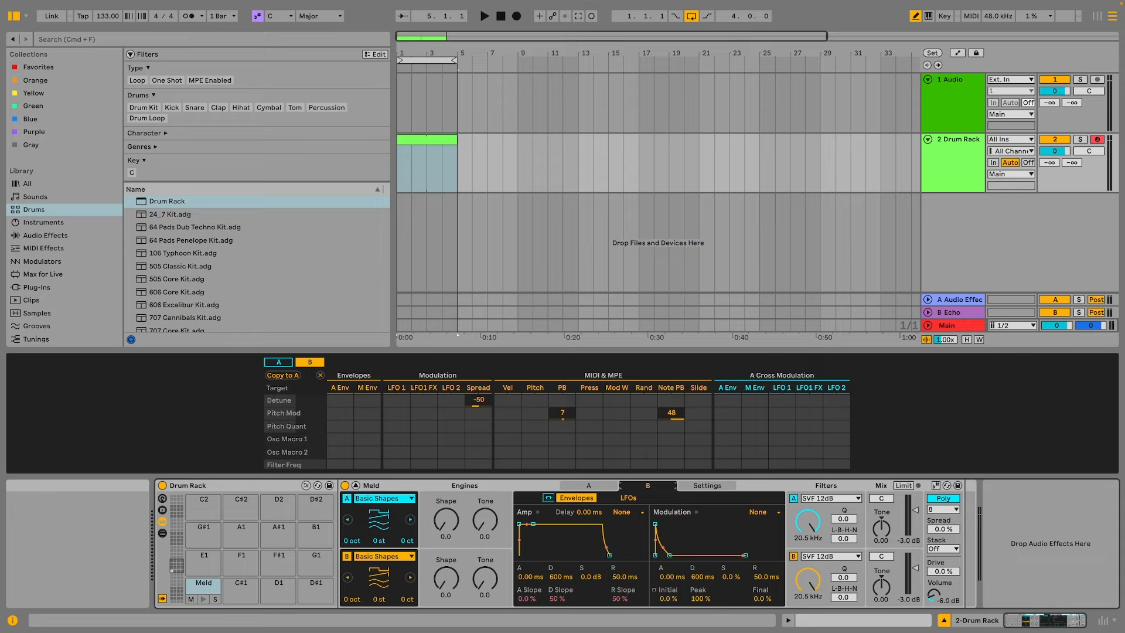
{"action": "left_click", "coordinate": [306, 485]}
{"action": "left_click", "coordinate": [306, 486]}
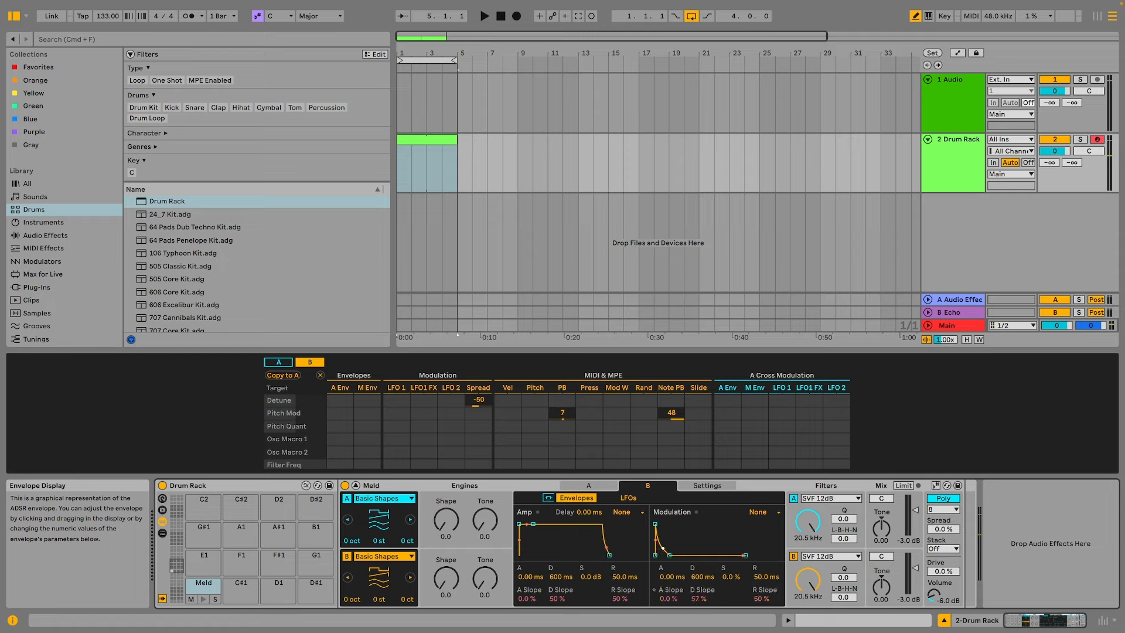
{"action": "left_click_drag", "start_coordinate": [668, 556], "coordinate": [672, 555]}
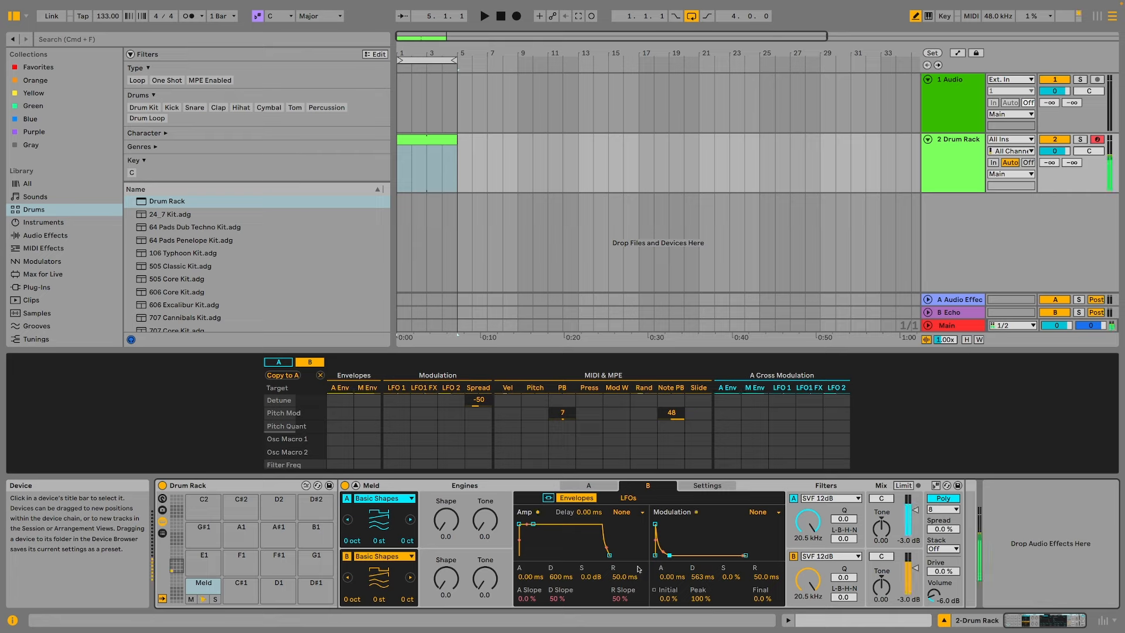
{"action": "left_click_drag", "start_coordinate": [669, 555], "coordinate": [673, 555]}
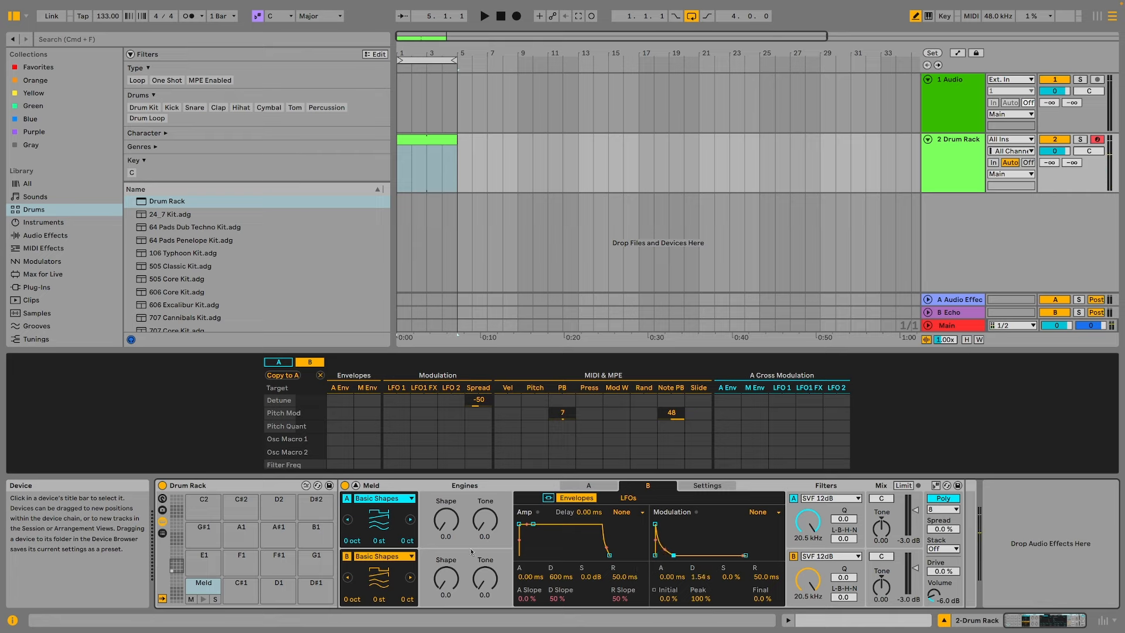
{"action": "left_click", "coordinate": [347, 556]}
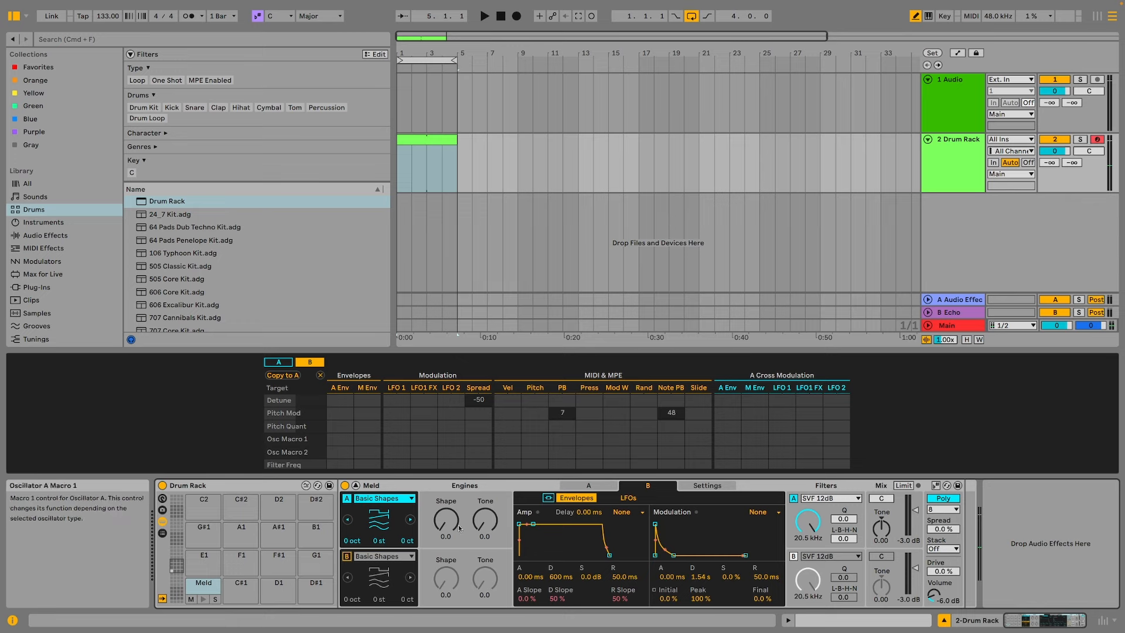
{"action": "left_click_drag", "start_coordinate": [446, 520], "coordinate": [446, 485]}
{"action": "mouse_move", "coordinate": [485, 520]}
{"action": "left_mouse_down"}
{"action": "mouse_move", "coordinate": [485, 449]}
{"action": "mouse_move", "coordinate": [477, 520]}
{"action": "left_mouse_up"}
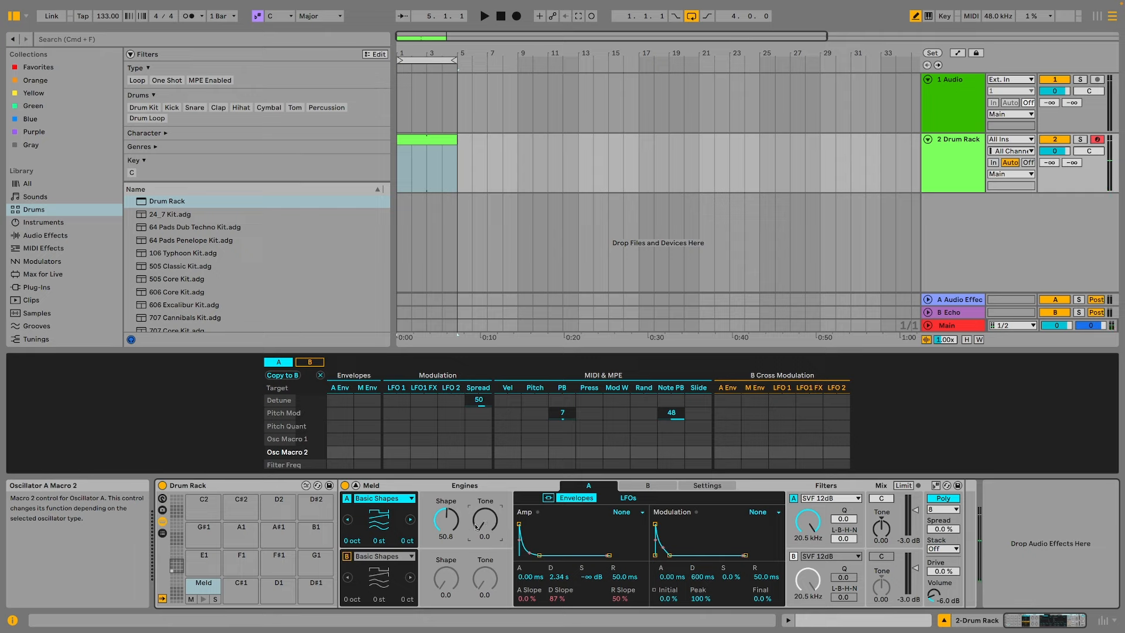
{"action": "left_click_drag", "start_coordinate": [477, 526], "coordinate": [477, 495]}
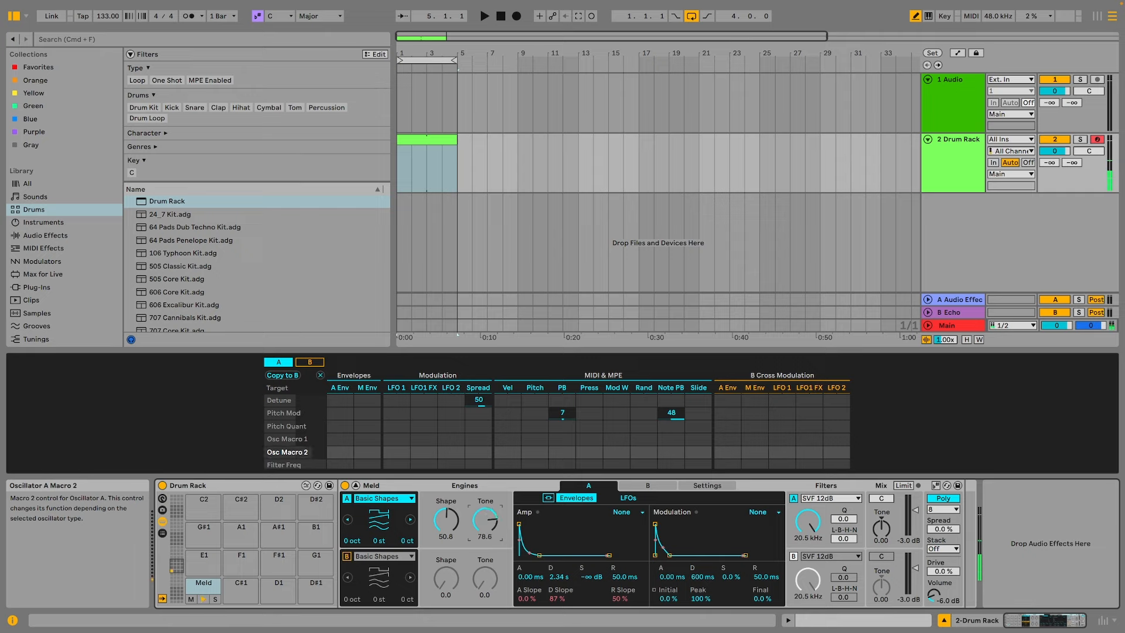
{"action": "key", "text": "Delete"}
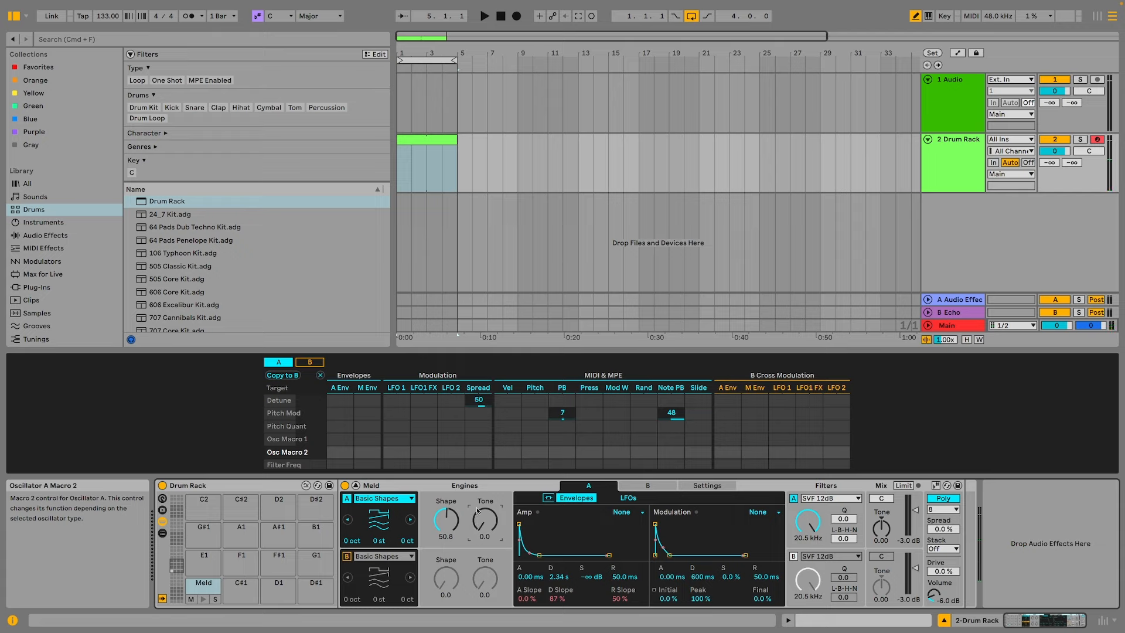
{"action": "left_click", "coordinate": [445, 519]}
{"action": "key", "text": "Delete"}
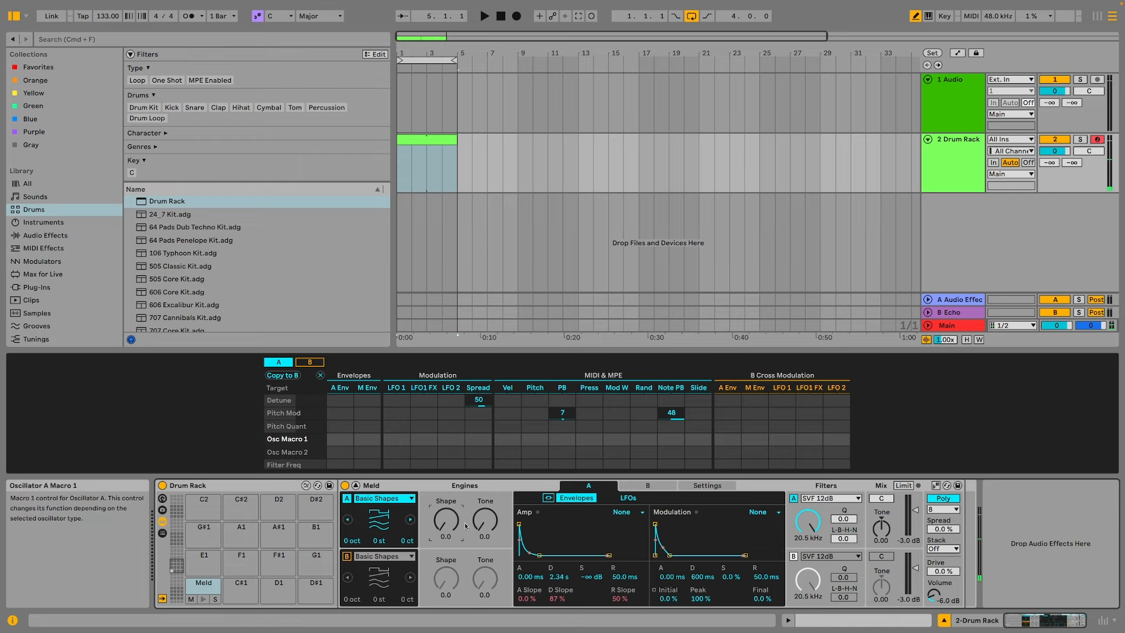
Set engine A's modulation envelope decay to about 1.13 s and transpose its oscillator to 4 st.
{"action": "left_click_drag", "start_coordinate": [671, 549], "coordinate": [659, 550]}
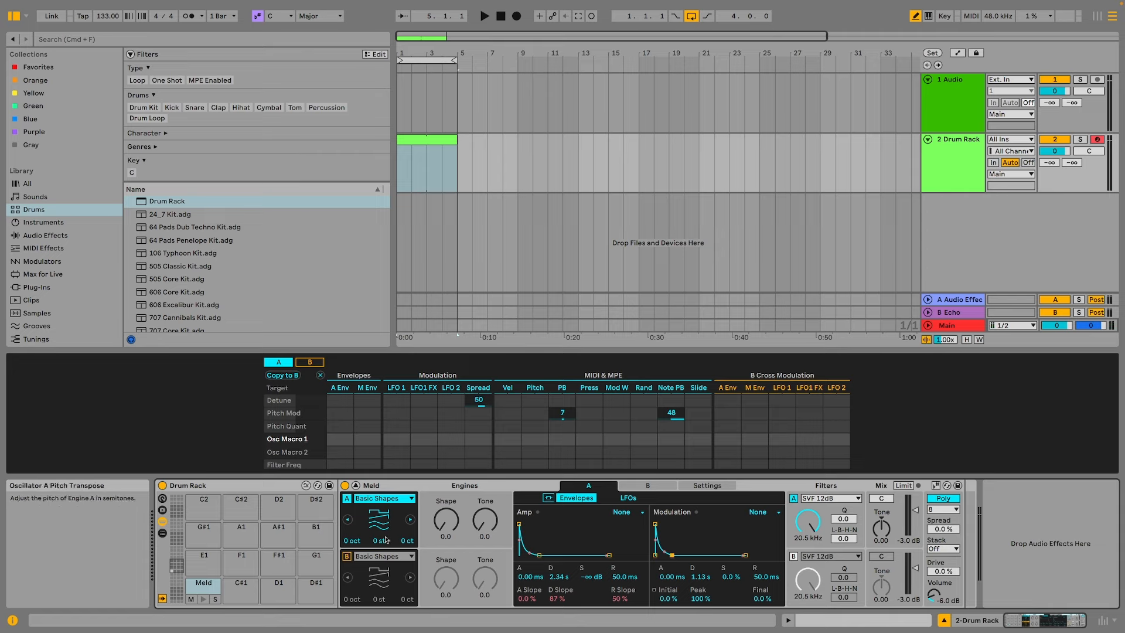
{"action": "left_click_drag", "start_coordinate": [379, 541], "coordinate": [379, 535]}
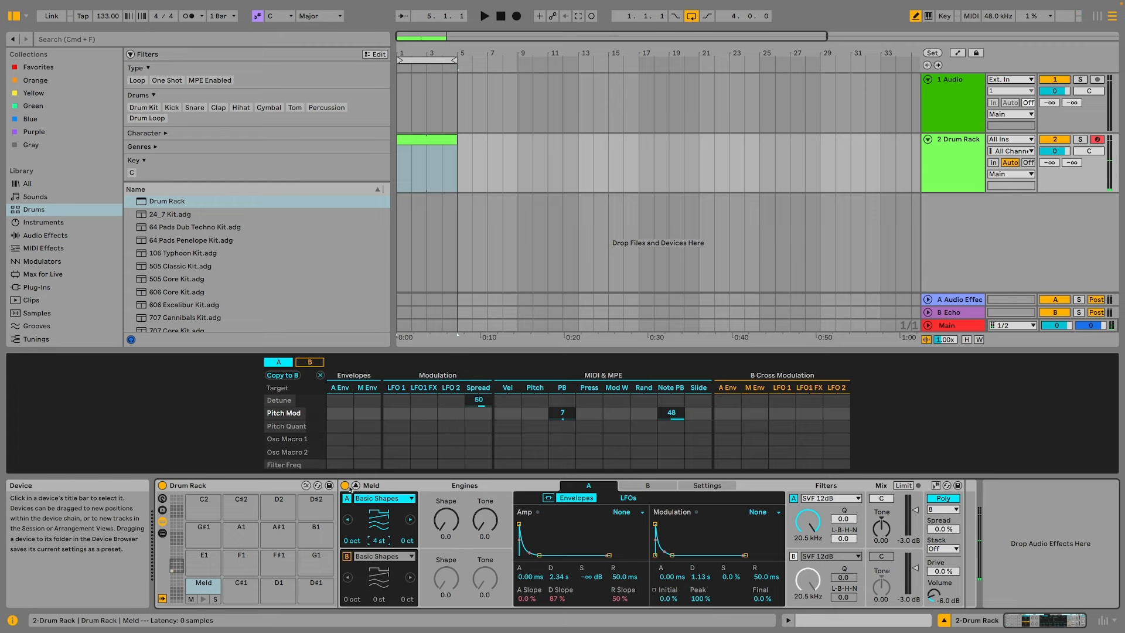
Examine engine A's LFO settings and the modulation matrix, ending on engine B's matrix.
{"action": "left_click", "coordinate": [356, 485]}
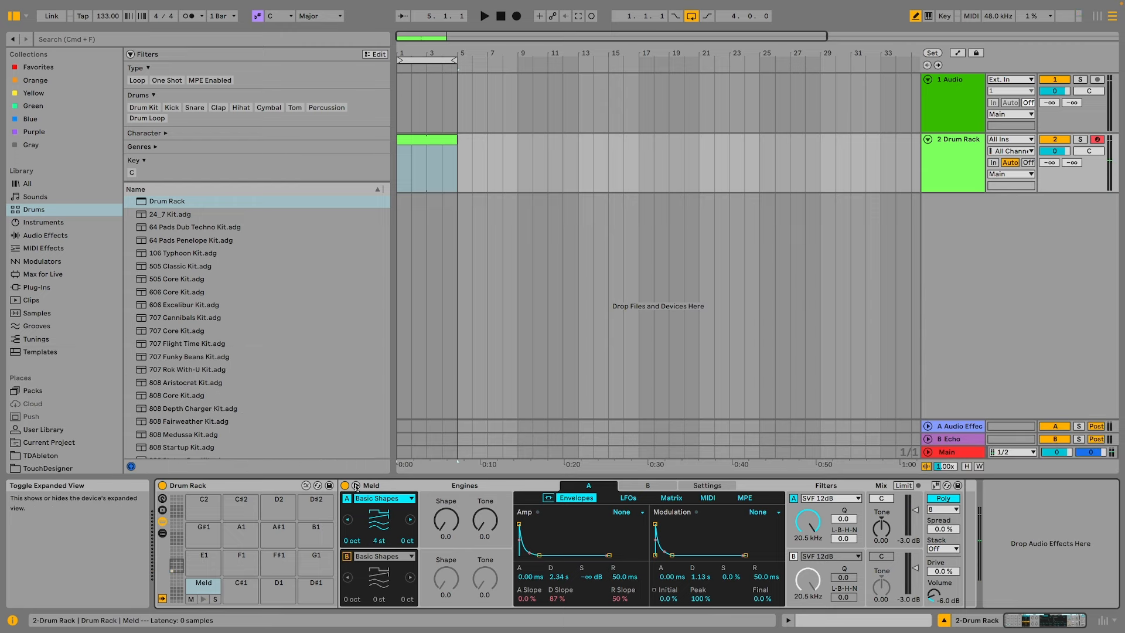
{"action": "left_click", "coordinate": [668, 499]}
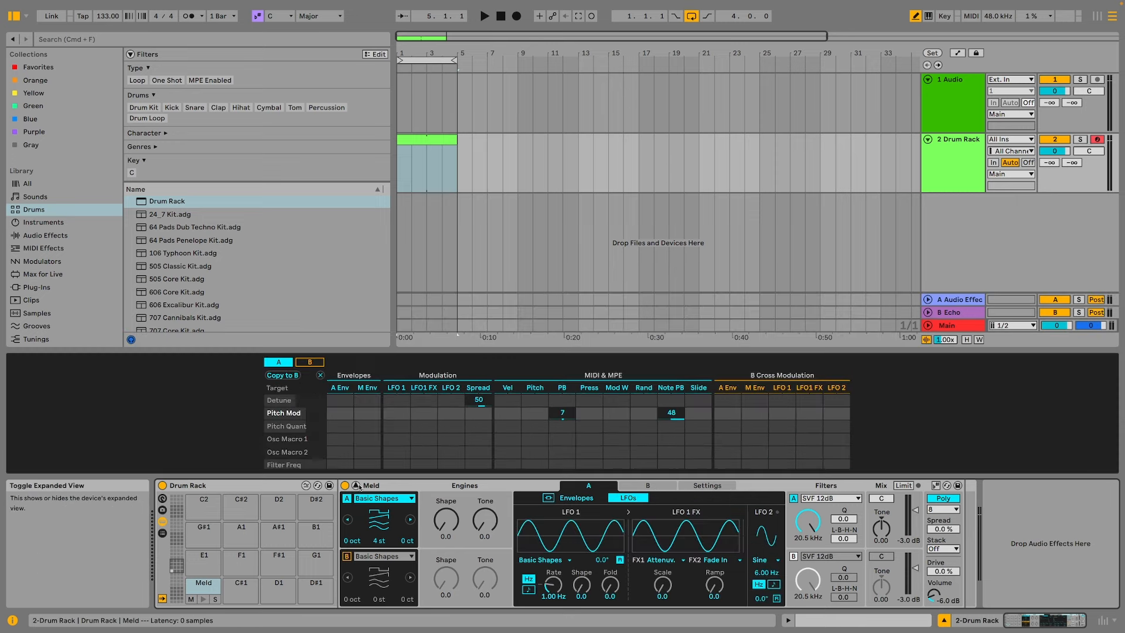
{"action": "left_click", "coordinate": [548, 497]}
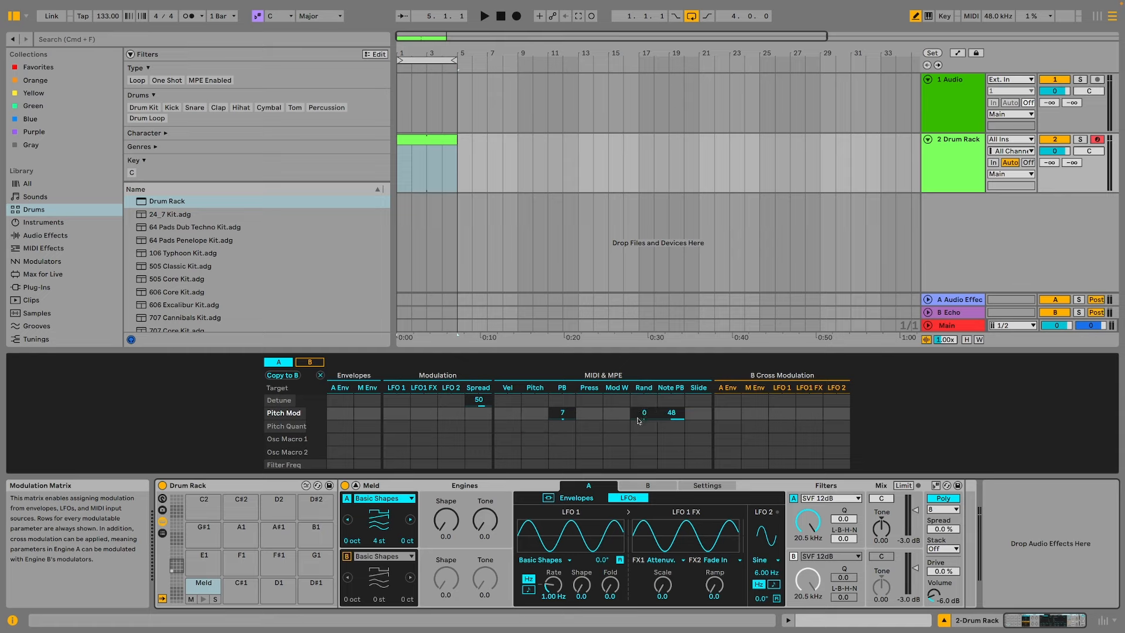
{"action": "left_click", "coordinate": [308, 362]}
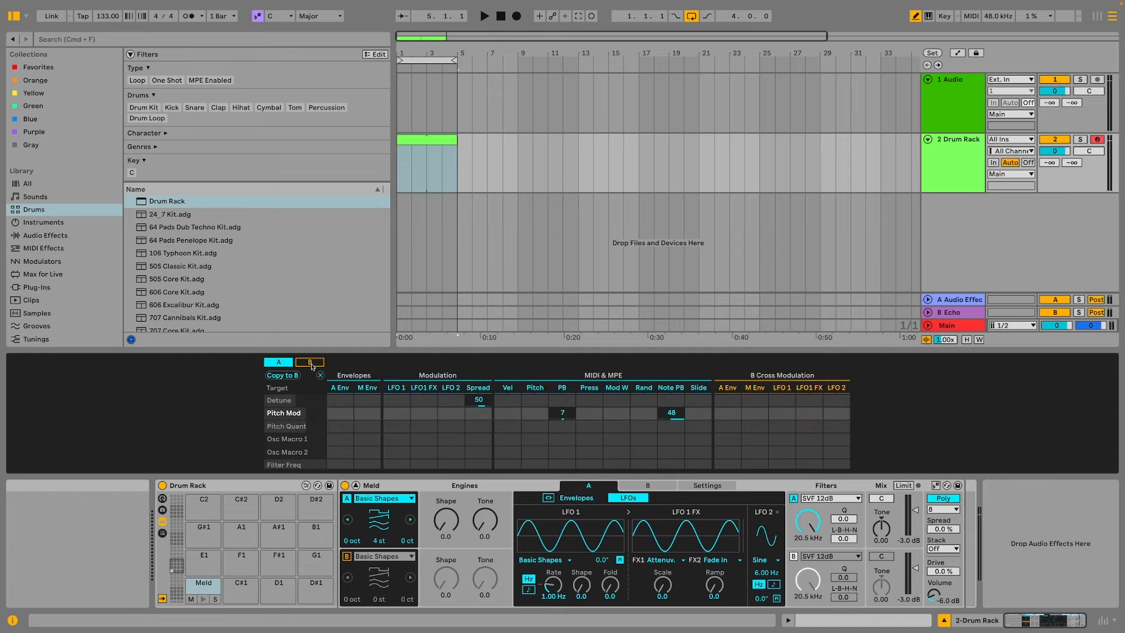
Return to engine A's modulation matrix and check the Display & Input preferences.
{"action": "left_click", "coordinate": [279, 362]}
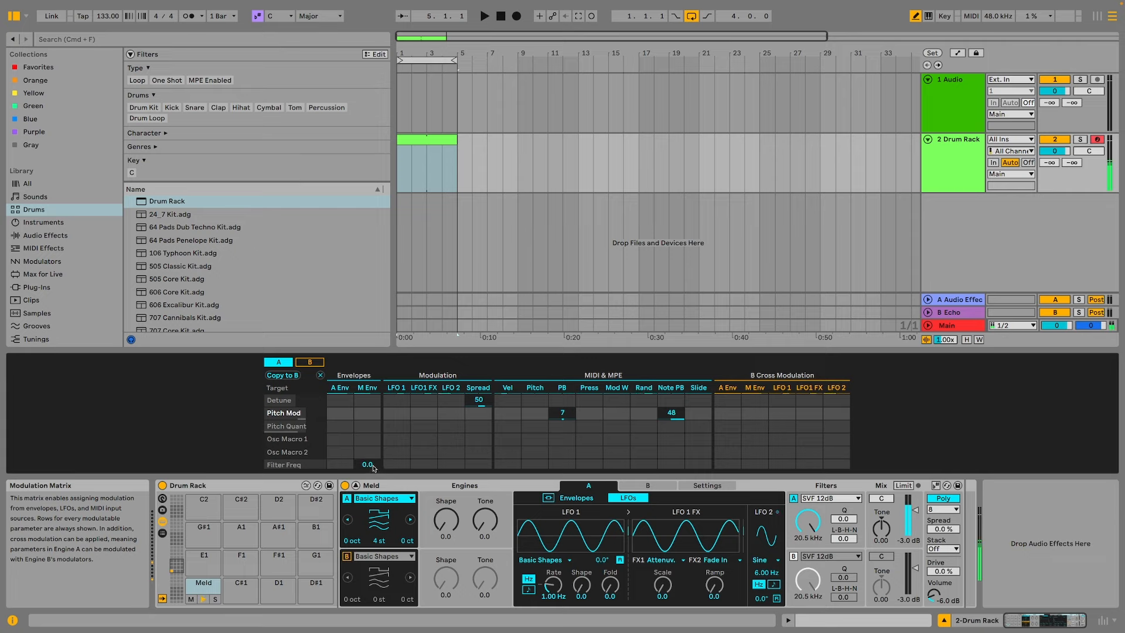
{"action": "mouse_move", "coordinate": [98, 3]}
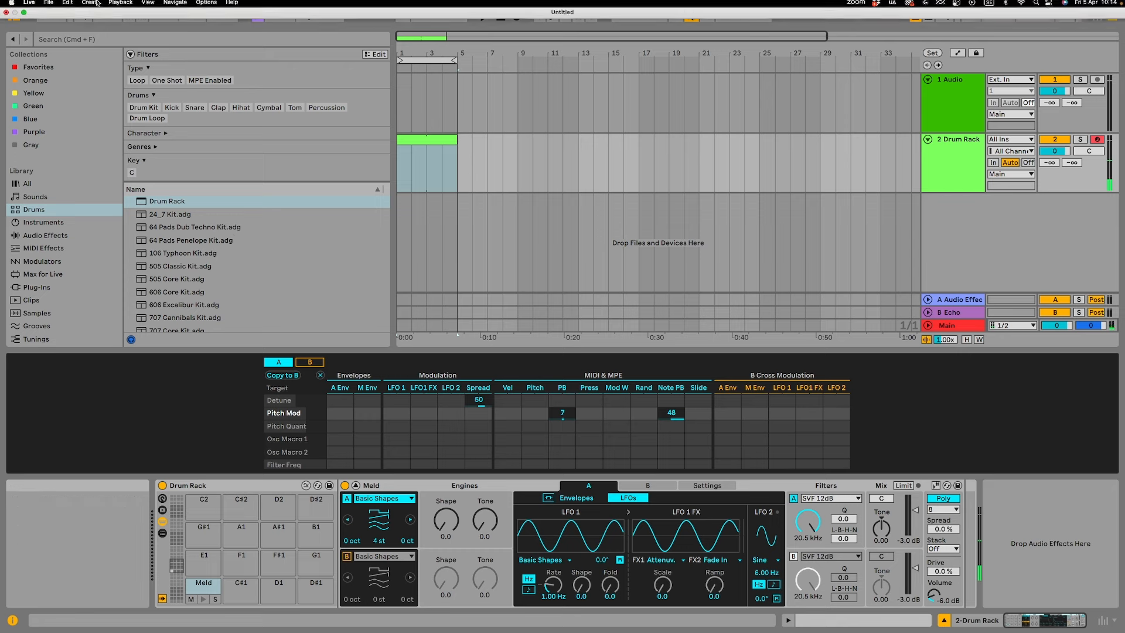
{"action": "left_click", "coordinate": [29, 4]}
{"action": "left_click", "coordinate": [42, 36]}
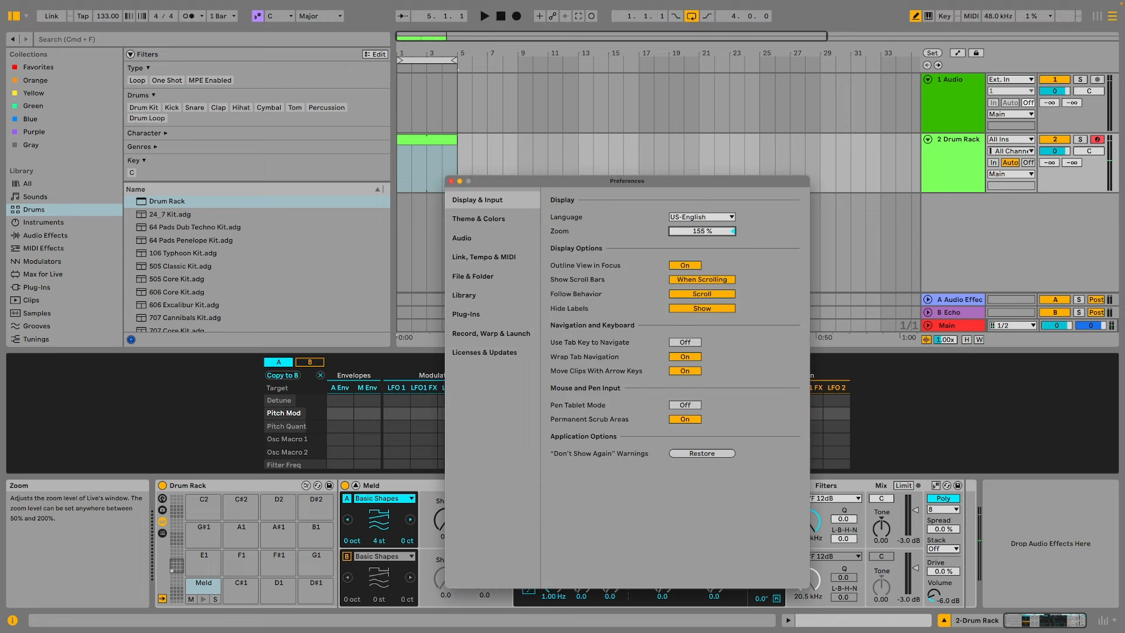
{"action": "left_click", "coordinate": [451, 181]}
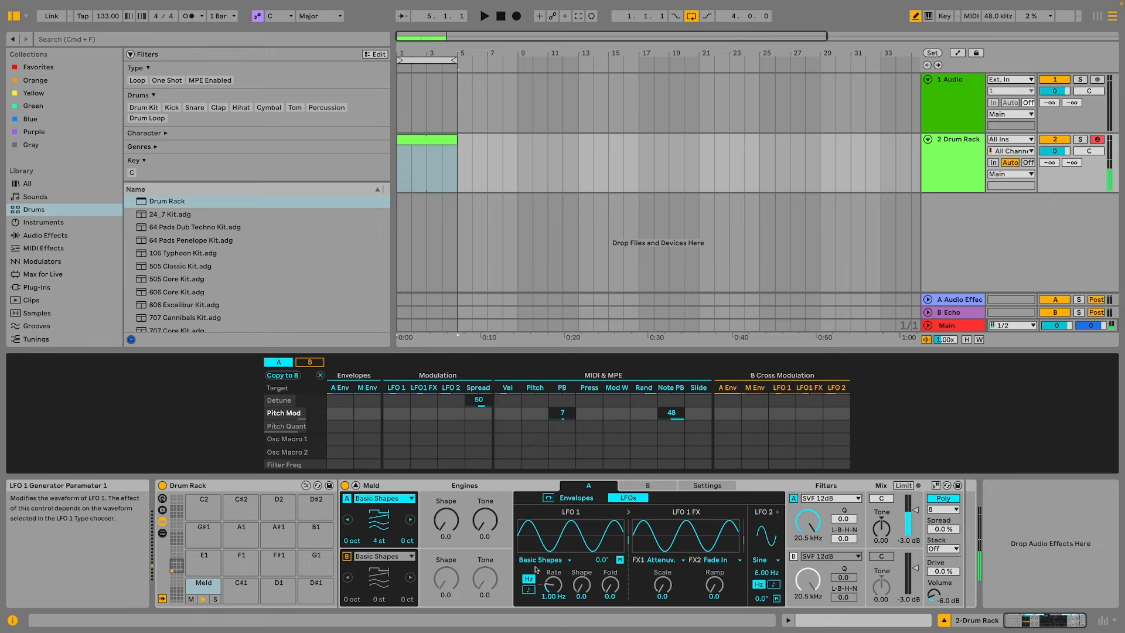
Reset engine A's transpose to 0 st and modulate its pitch from the modulation envelope by 48.
{"action": "left_click", "coordinate": [524, 428]}
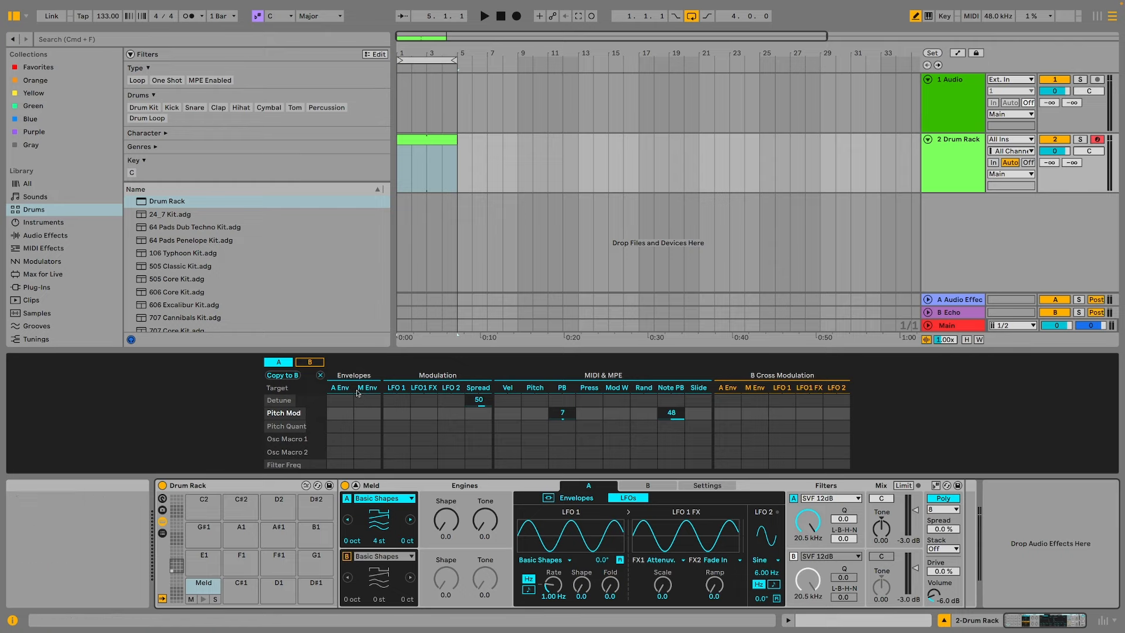
{"action": "left_click", "coordinate": [576, 498]}
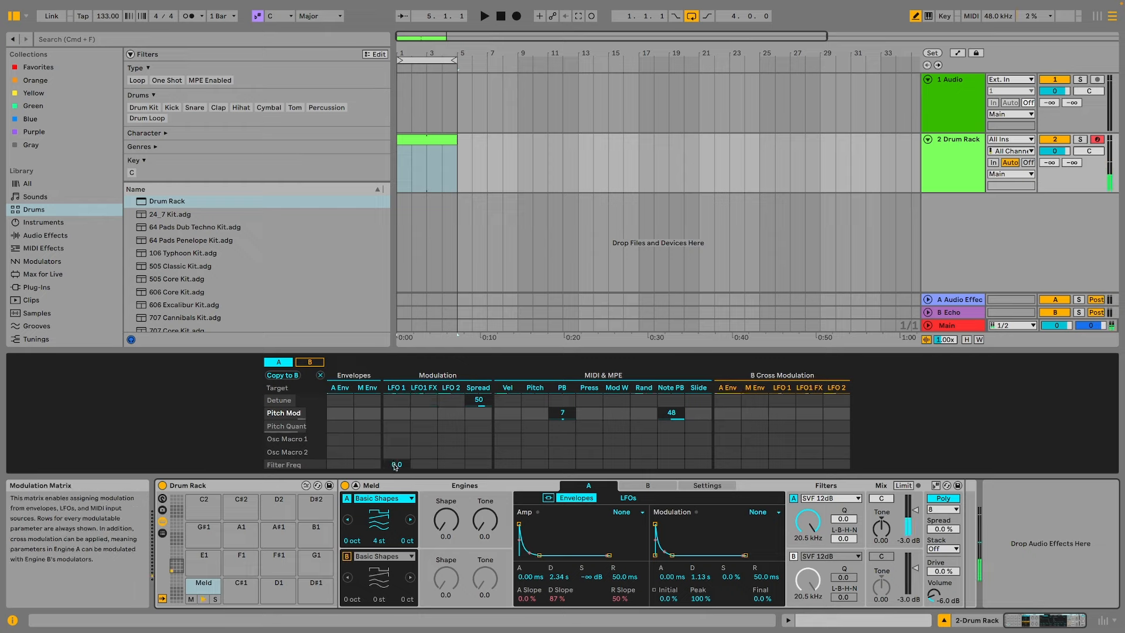
{"action": "left_click_drag", "start_coordinate": [378, 543], "coordinate": [378, 537]}
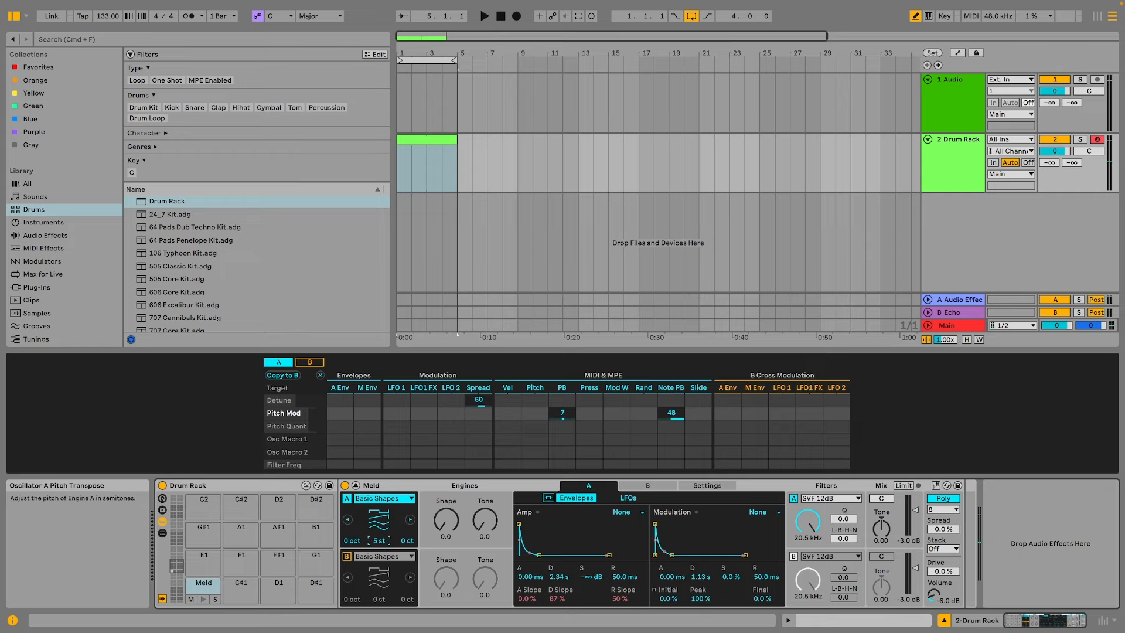
{"action": "double_click", "coordinate": [380, 543]}
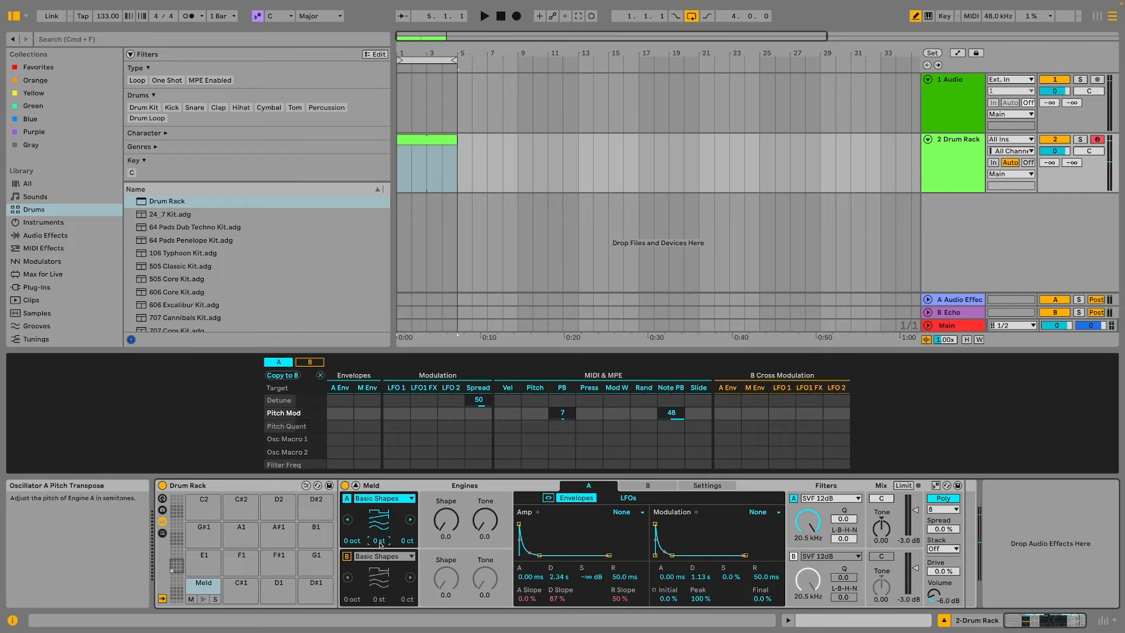
{"action": "left_click", "coordinate": [367, 413]}
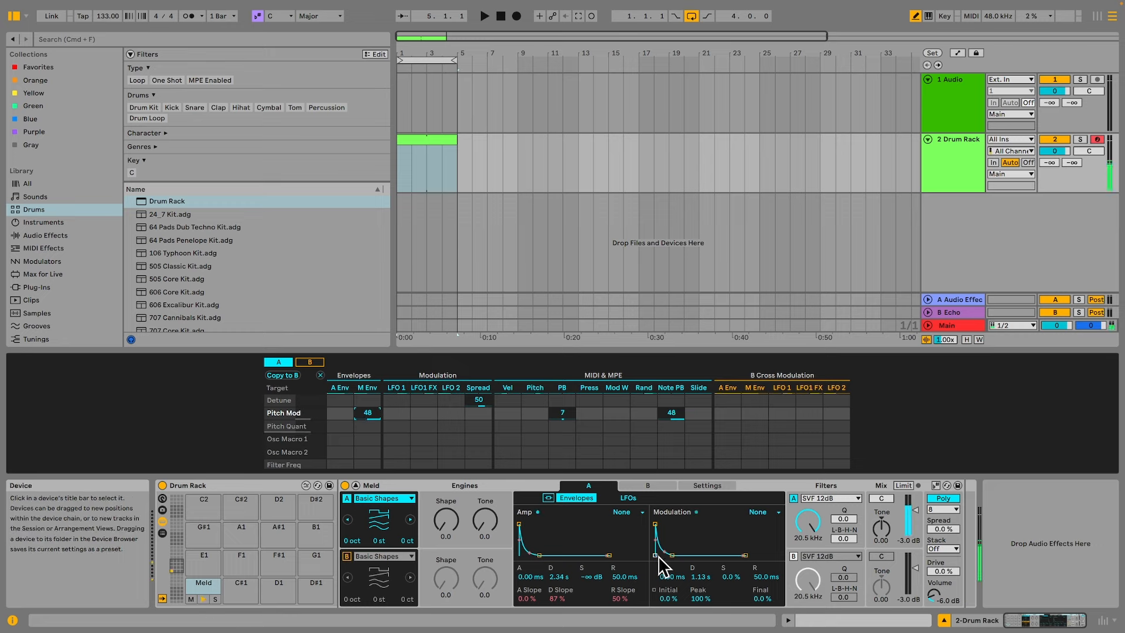
Set engine A's amp envelope to 678 ms decay and 1.55 ms release, and tune its oscillator to -3 oct and -6 st.
{"action": "left_click_drag", "start_coordinate": [608, 555], "coordinate": [533, 556]}
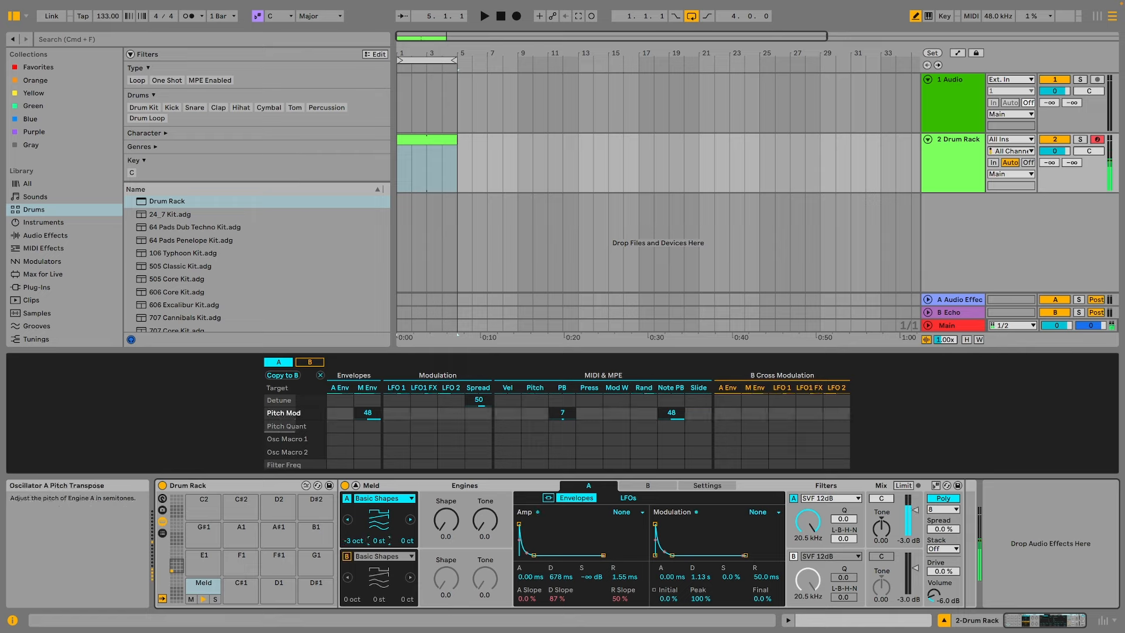
{"action": "left_click_drag", "start_coordinate": [379, 540], "coordinate": [379, 551]}
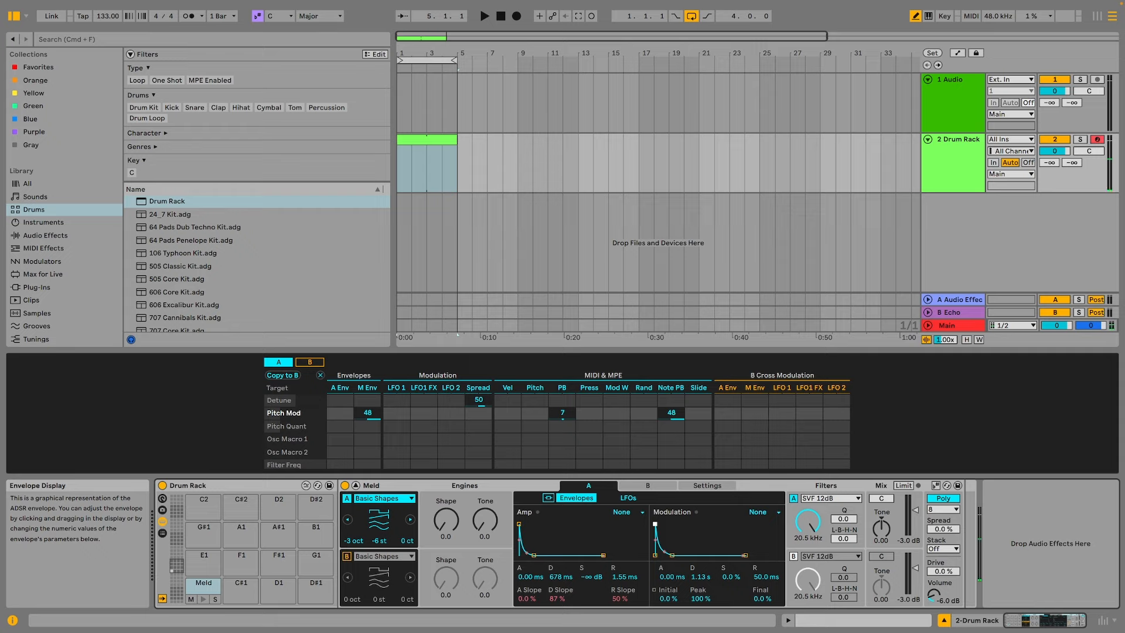
Set engine A's modulation envelope to 563 ms decay with 58% slope, and its amp envelope to 960 ms decay, -39 dB sustain and 2.67 s release.
{"action": "left_click_drag", "start_coordinate": [656, 524], "coordinate": [668, 556]}
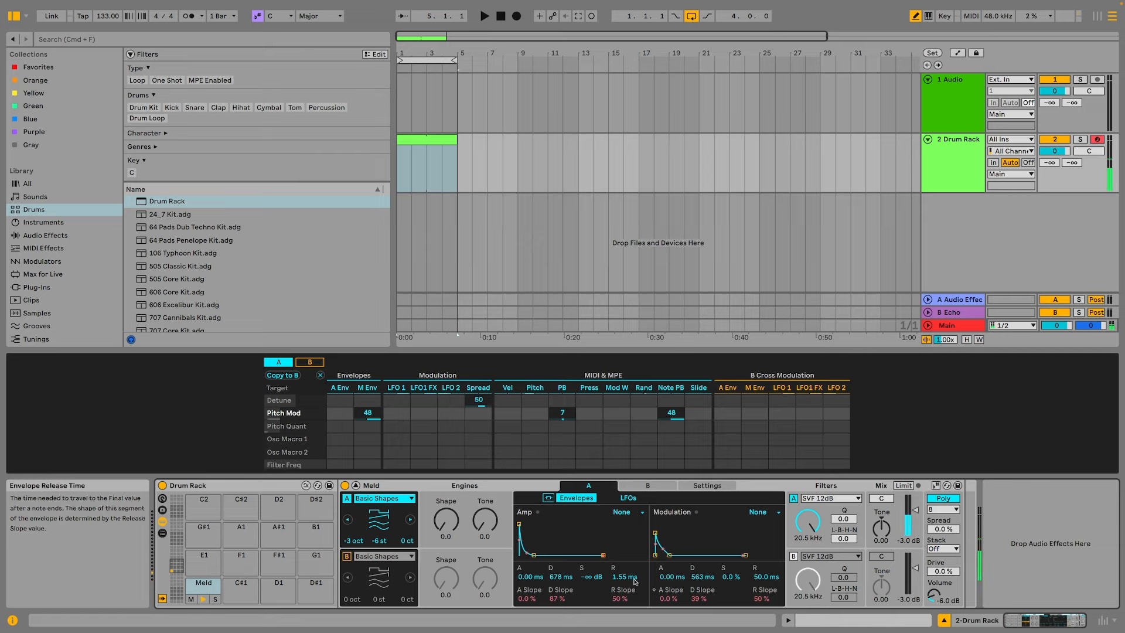
{"action": "left_click_drag", "start_coordinate": [534, 555], "coordinate": [623, 555]}
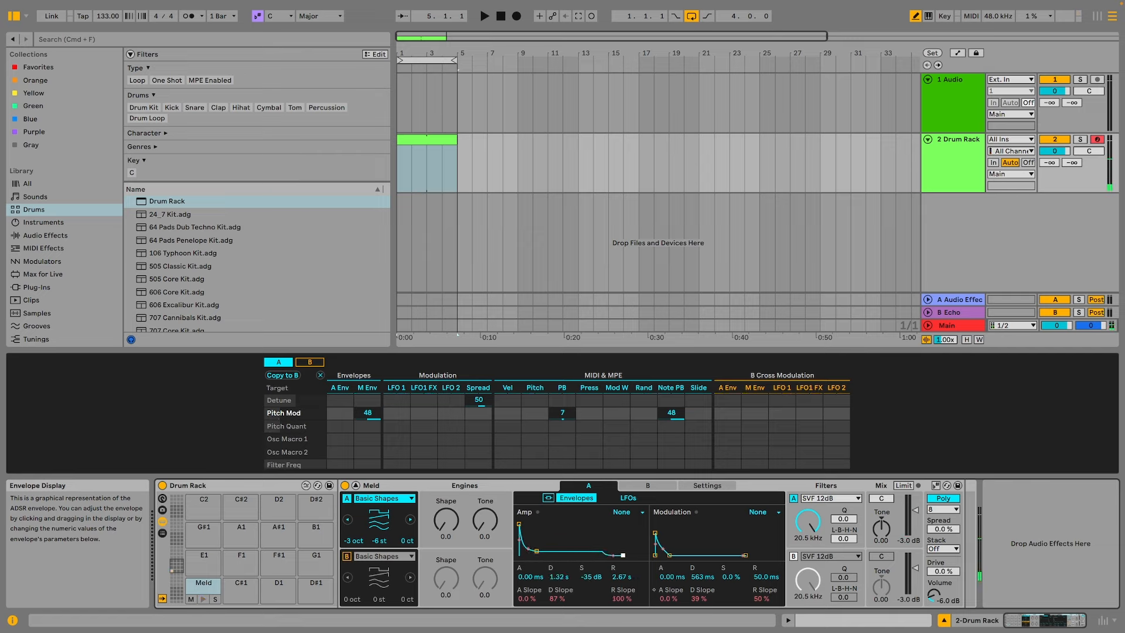
{"action": "left_click_drag", "start_coordinate": [536, 551], "coordinate": [535, 552]}
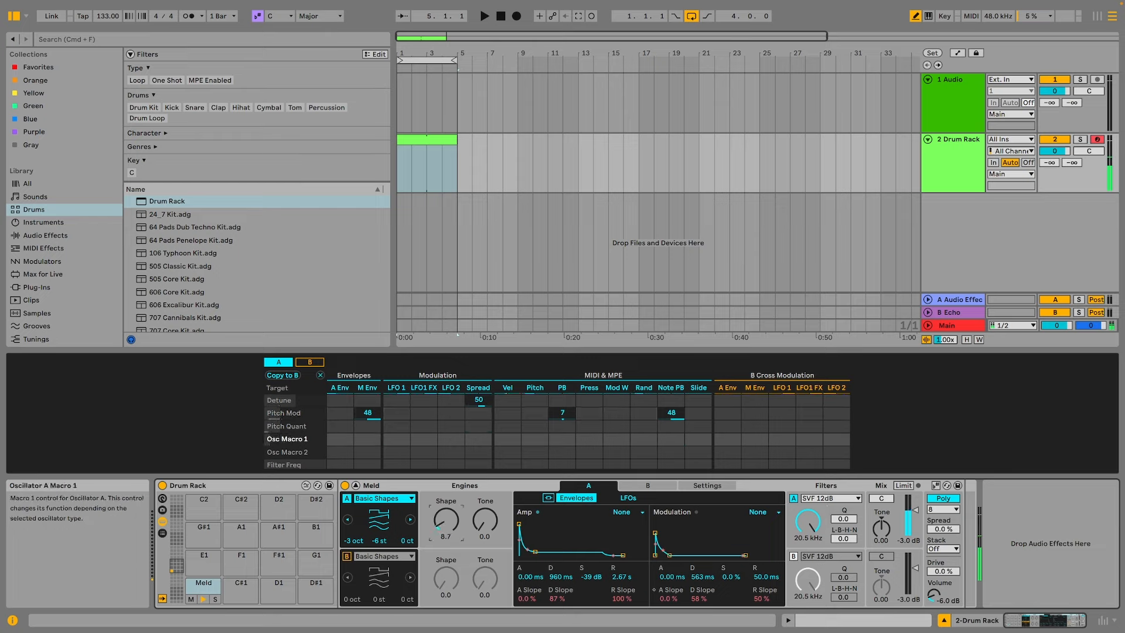
Try different Shape and Tone amounts on engine A's Basic Shapes oscillator.
{"action": "left_click_drag", "start_coordinate": [446, 520], "coordinate": [446, 460]}
{"action": "double_click", "coordinate": [446, 520]}
{"action": "left_click_drag", "start_coordinate": [485, 520], "coordinate": [493, 545]}
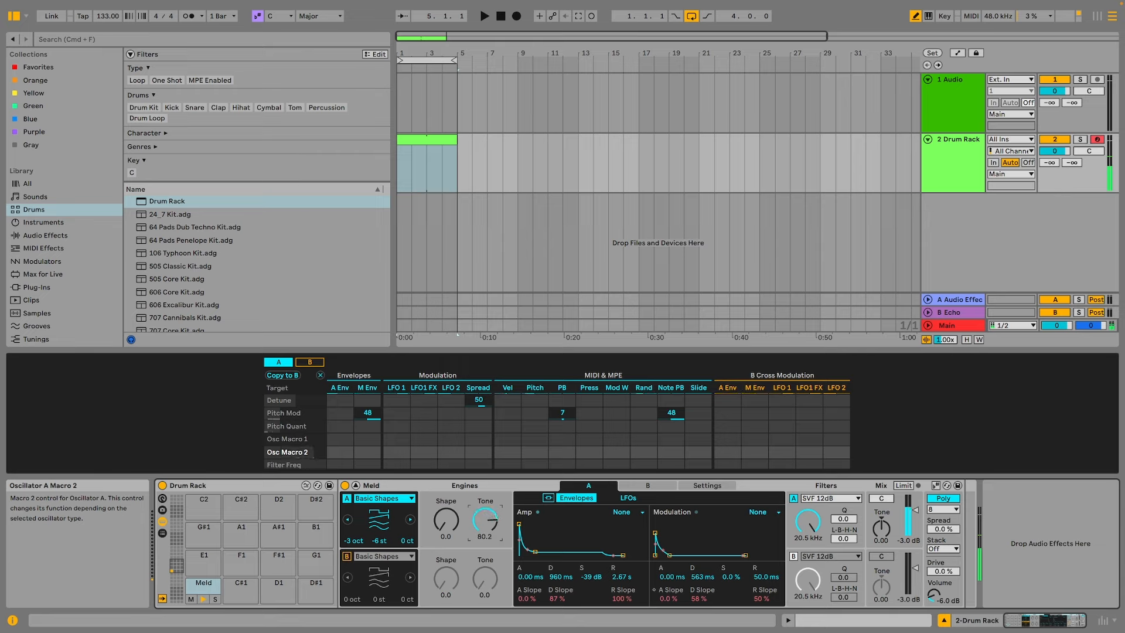
Try the Dual Basic Shapes oscillator on engine A with different Shape and Detune amounts, and reset both to 0.
{"action": "left_click", "coordinate": [411, 520]}
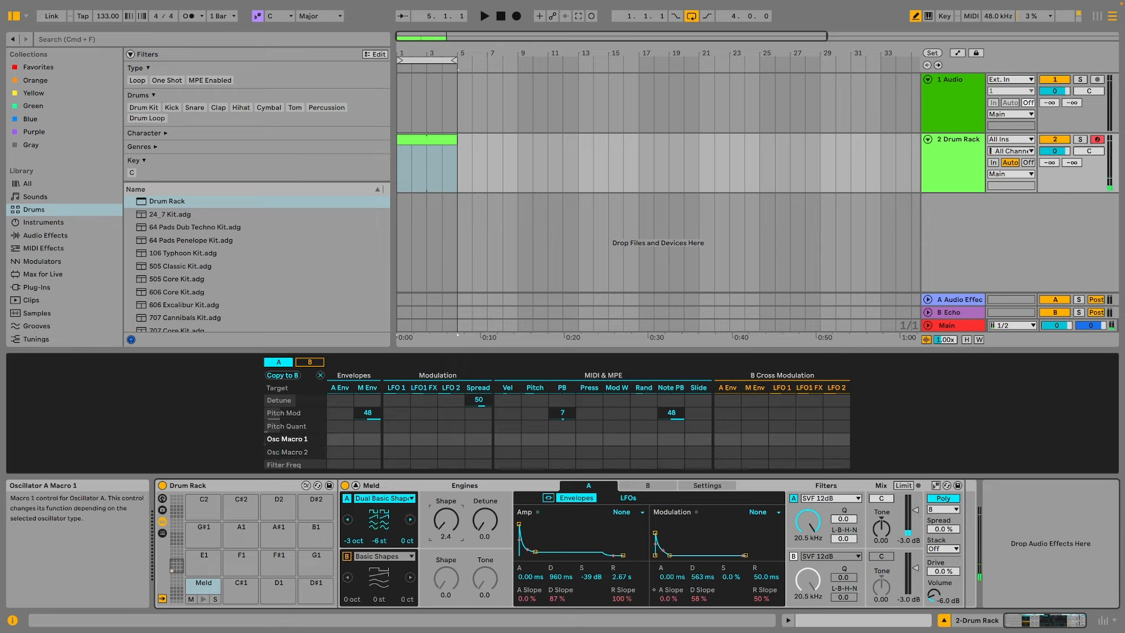
{"action": "left_click_drag", "start_coordinate": [449, 526], "coordinate": [485, 472]}
{"action": "key", "text": "BackSpace"}
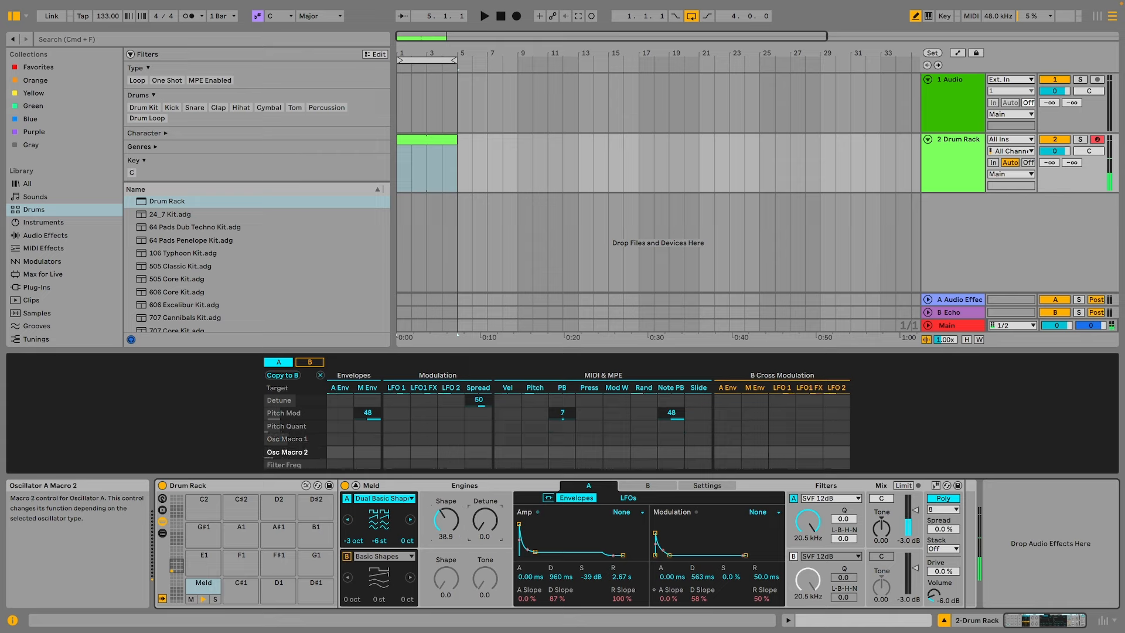
{"action": "left_click", "coordinate": [435, 530]}
{"action": "key", "text": "BackSpace"}
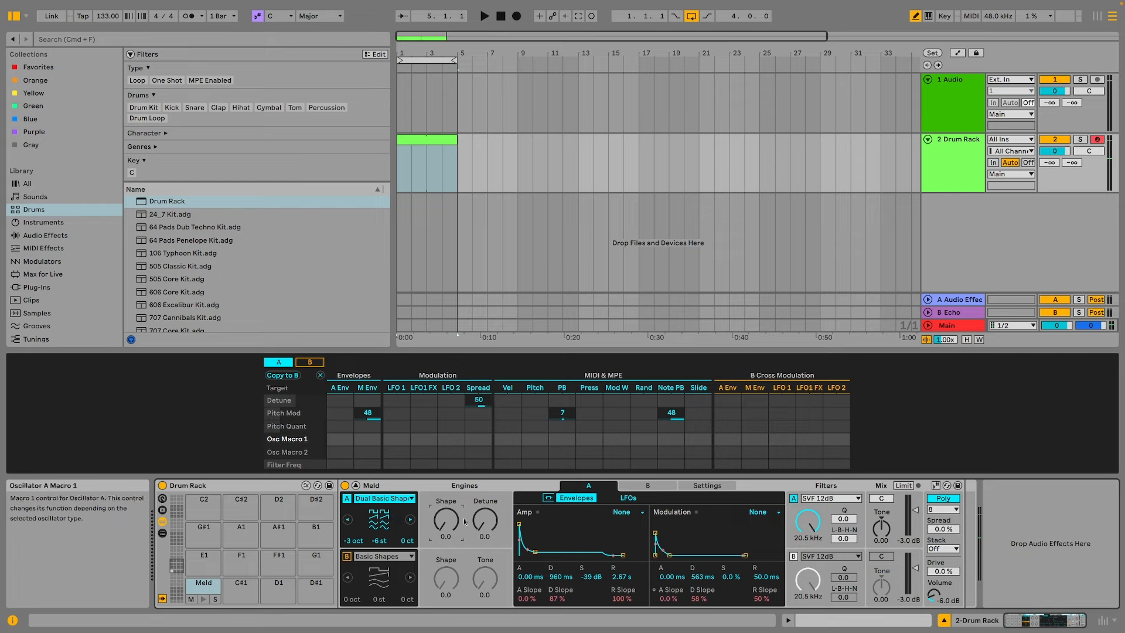
Try the Noisy Shapes oscillator on engine A, and return to Basic Shapes.
{"action": "left_click", "coordinate": [409, 520]}
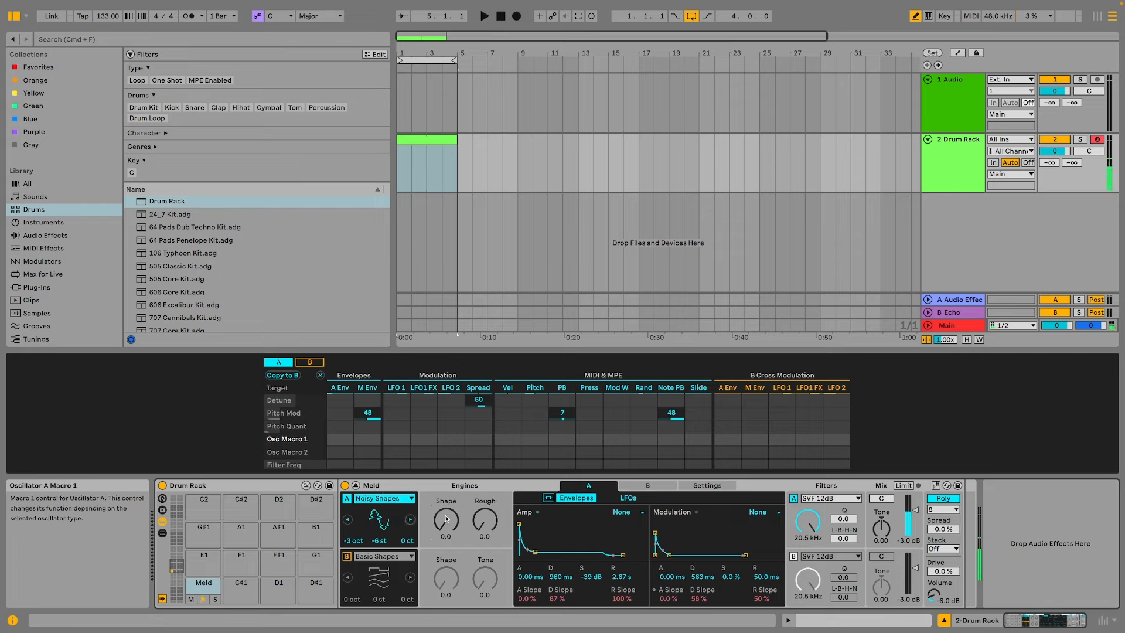
{"action": "mouse_move", "coordinate": [446, 518]}
{"action": "left_mouse_down"}
{"action": "mouse_move", "coordinate": [446, 469]}
{"action": "mouse_move", "coordinate": [447, 518]}
{"action": "mouse_move", "coordinate": [486, 510]}
{"action": "mouse_move", "coordinate": [486, 497]}
{"action": "mouse_move", "coordinate": [486, 521]}
{"action": "mouse_move", "coordinate": [452, 524]}
{"action": "left_mouse_up"}
{"action": "left_click", "coordinate": [347, 519]}
{"action": "left_click", "coordinate": [347, 519]}
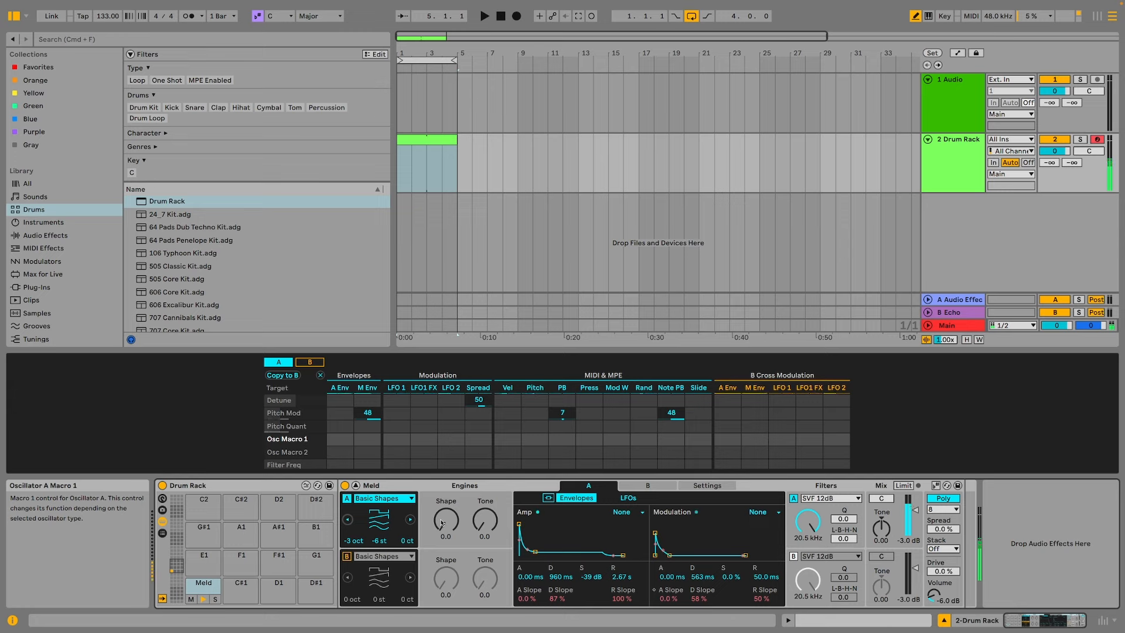
Switch engine B on and engine A off to hear engine B alone.
{"action": "left_click", "coordinate": [349, 555]}
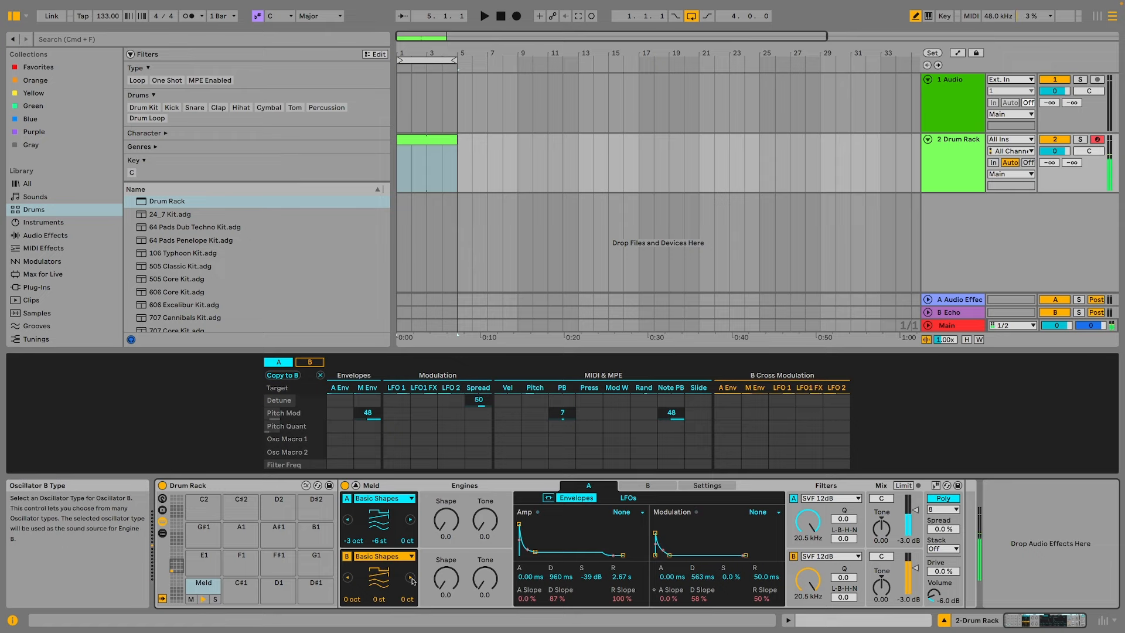
{"action": "left_click", "coordinate": [347, 499]}
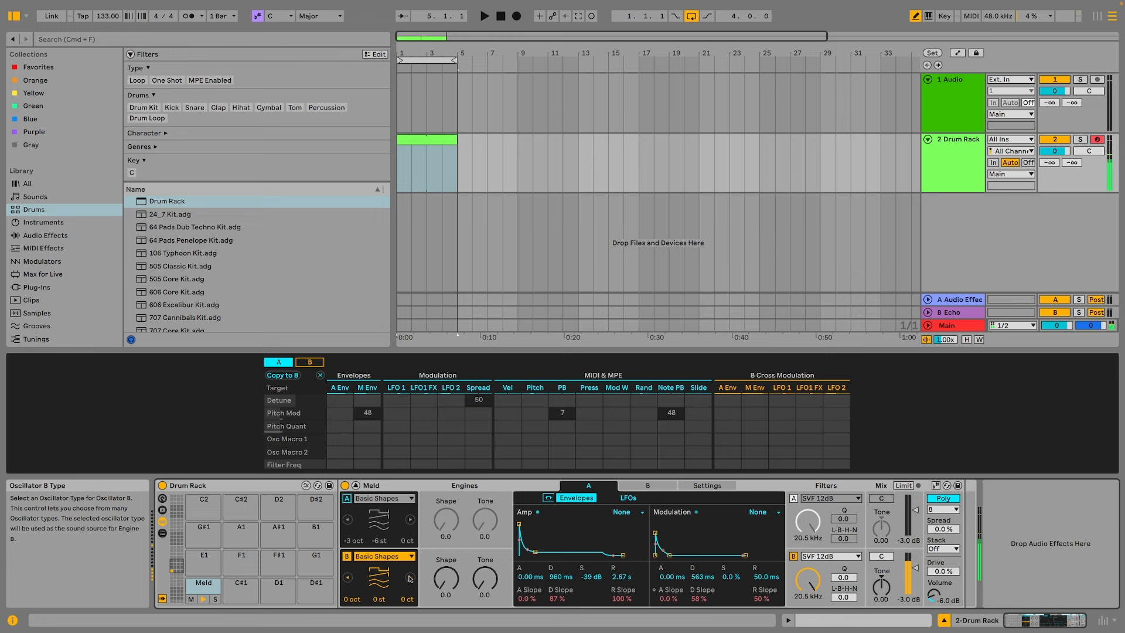
Try the Sub and Noisy Shapes oscillators on engine B, raising the Noisy Shapes Shape amount to about 74.6.
{"action": "left_click", "coordinate": [410, 578]}
{"action": "left_click", "coordinate": [410, 579]}
{"action": "left_click", "coordinate": [411, 578]}
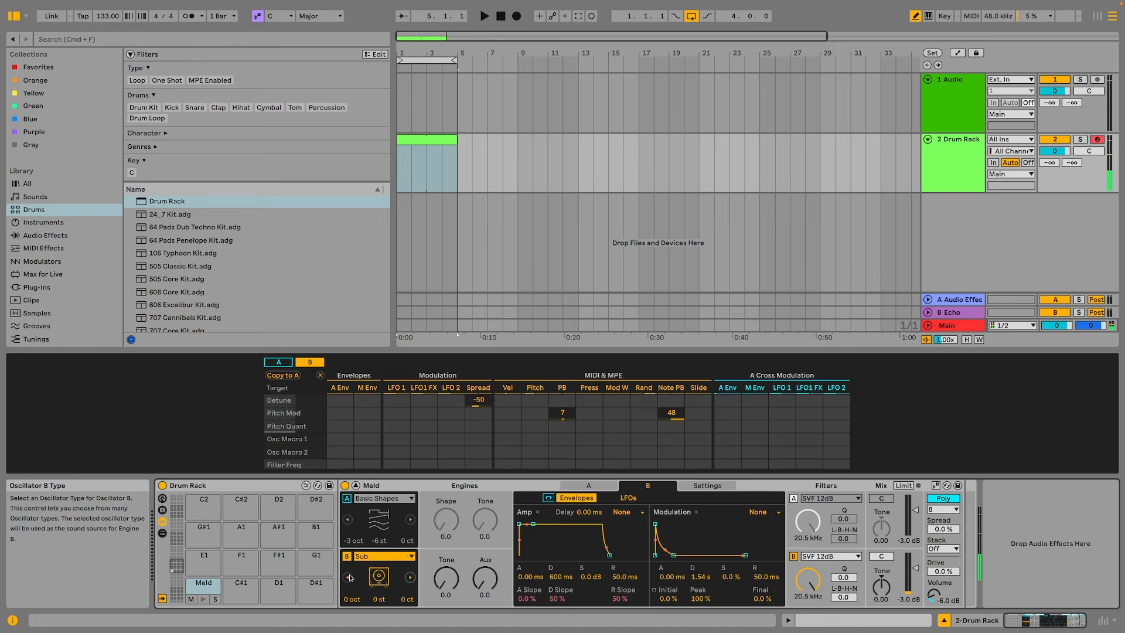
{"action": "left_click", "coordinate": [350, 578]}
{"action": "left_click", "coordinate": [350, 577]}
{"action": "left_click", "coordinate": [349, 577]}
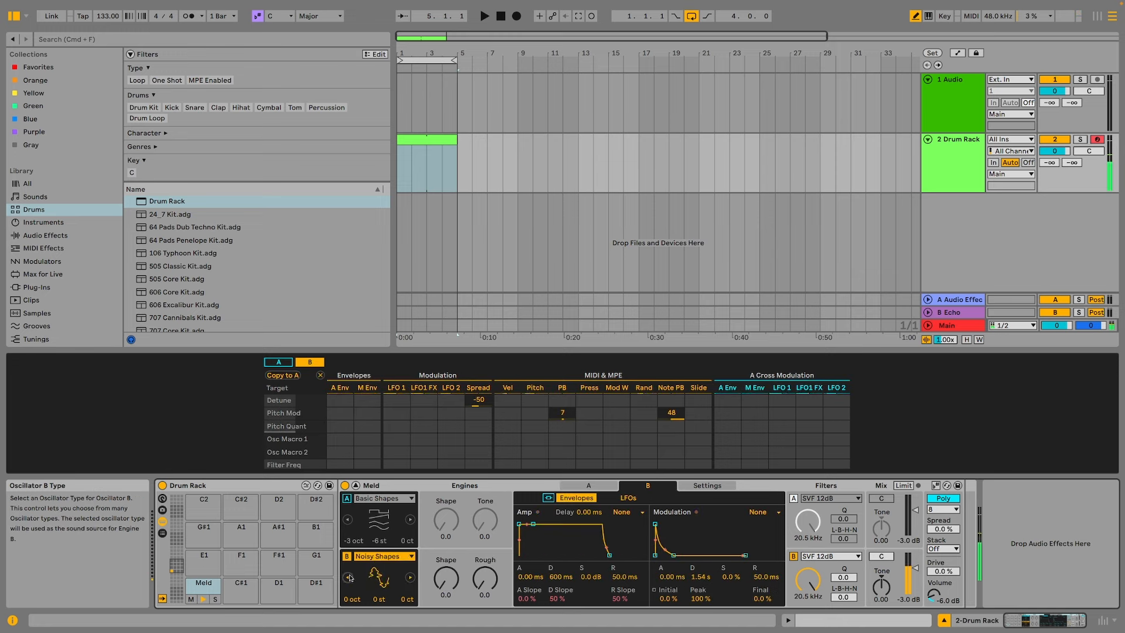
{"action": "left_click_drag", "start_coordinate": [485, 578], "coordinate": [446, 548]}
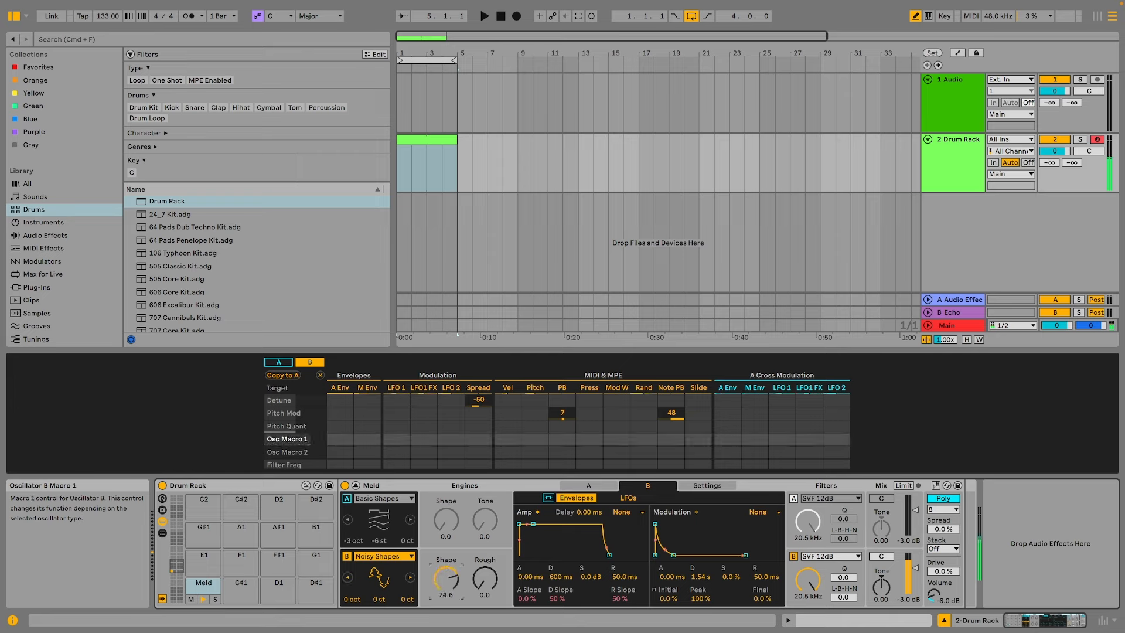
Browse engine B's oscillator types from Sub through Swarm Sine and Fold Fm to Shepard's Pi.
{"action": "left_click", "coordinate": [410, 578]}
{"action": "left_click", "coordinate": [410, 578]}
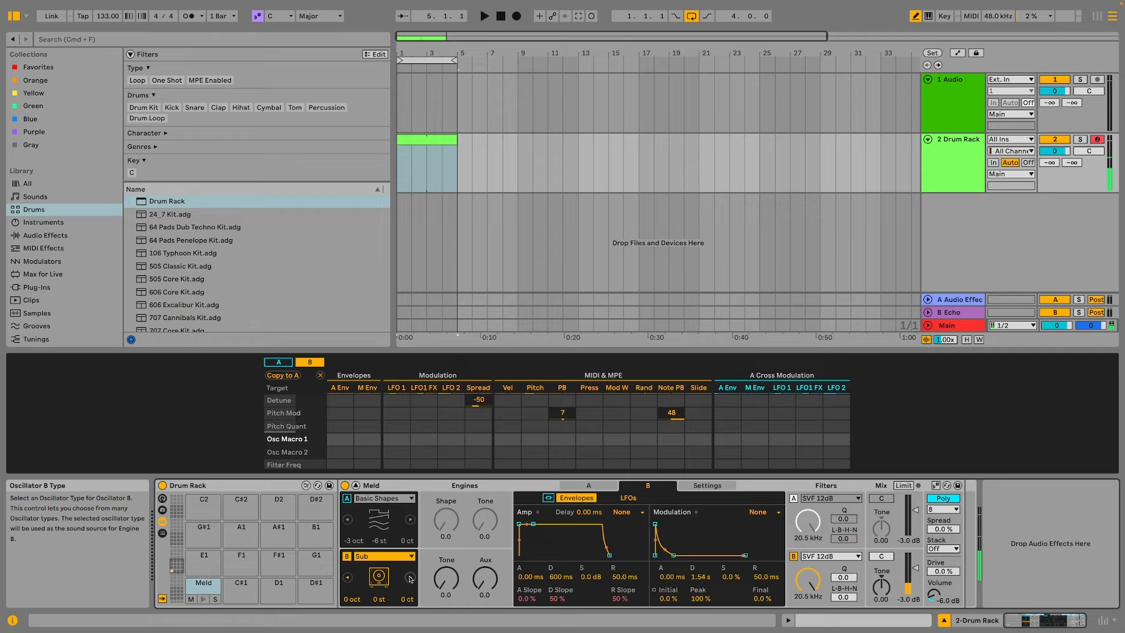
{"action": "left_click", "coordinate": [410, 578]}
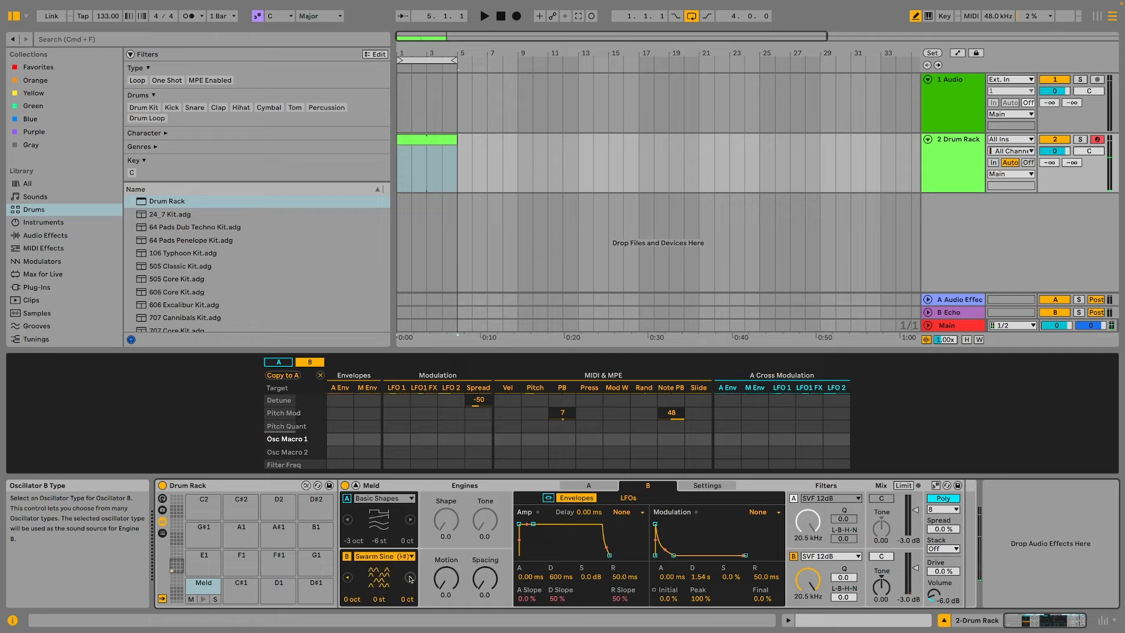
{"action": "left_click", "coordinate": [410, 578]}
{"action": "left_click", "coordinate": [410, 578]}
{"action": "left_click", "coordinate": [410, 578]}
{"action": "left_click", "coordinate": [410, 578]}
{"action": "left_click", "coordinate": [410, 578]}
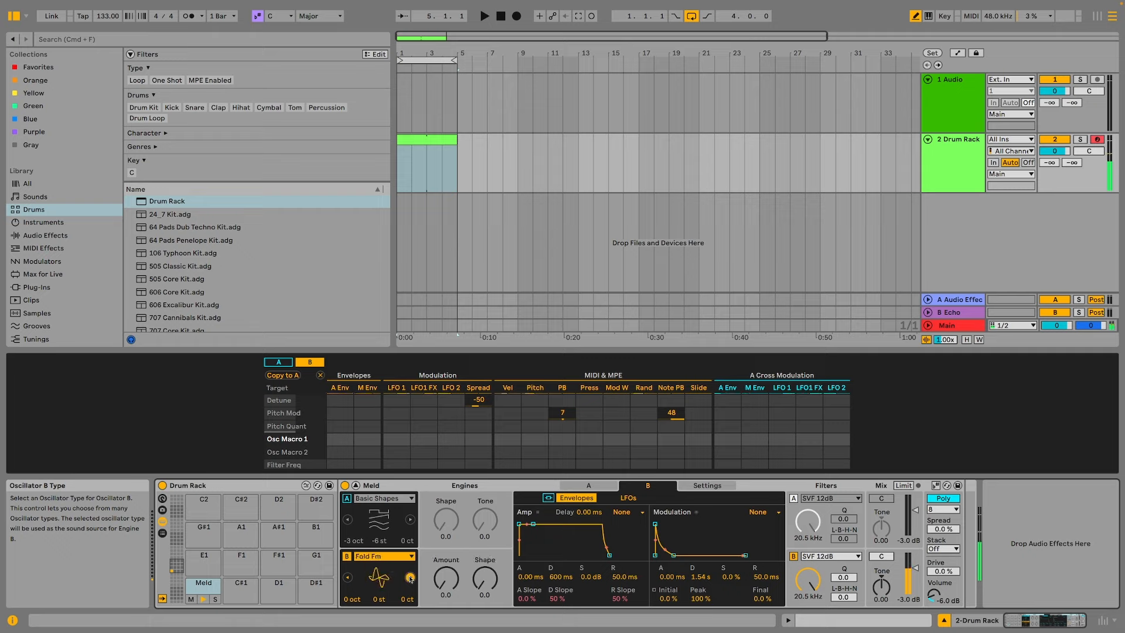
{"action": "left_click", "coordinate": [410, 577]}
{"action": "left_click", "coordinate": [410, 578]}
{"action": "left_click", "coordinate": [411, 578]}
{"action": "left_click", "coordinate": [411, 578]}
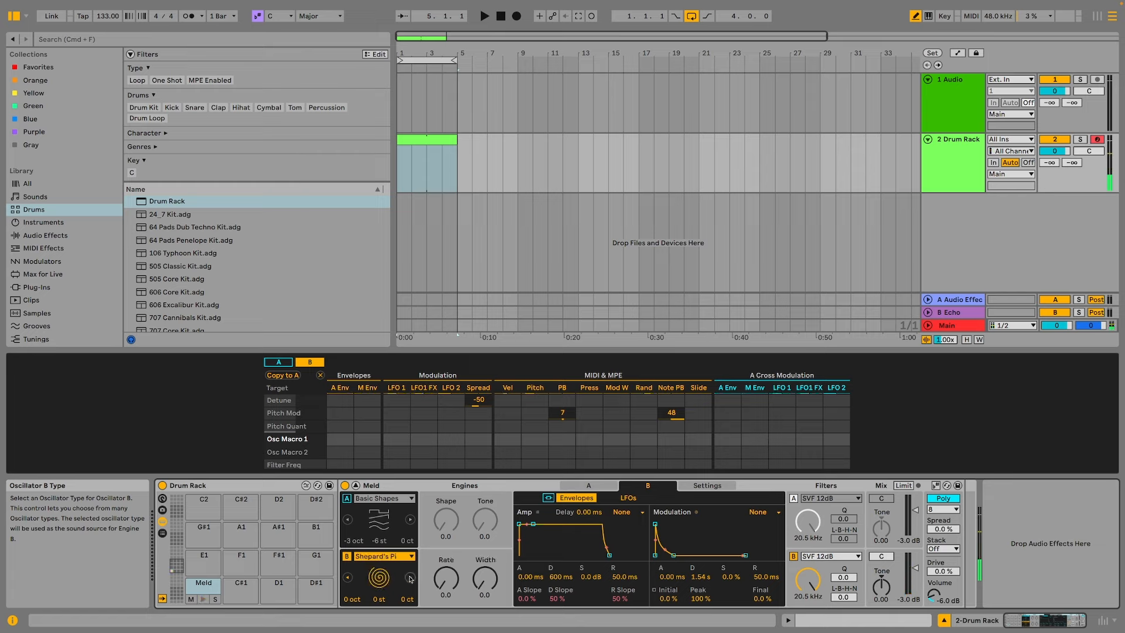
Try the Chip oscillator on engine B with different Tone and Rate amounts.
{"action": "left_click", "coordinate": [348, 578]}
{"action": "left_click_drag", "start_coordinate": [446, 578], "coordinate": [483, 531]}
{"action": "double_click", "coordinate": [446, 579]}
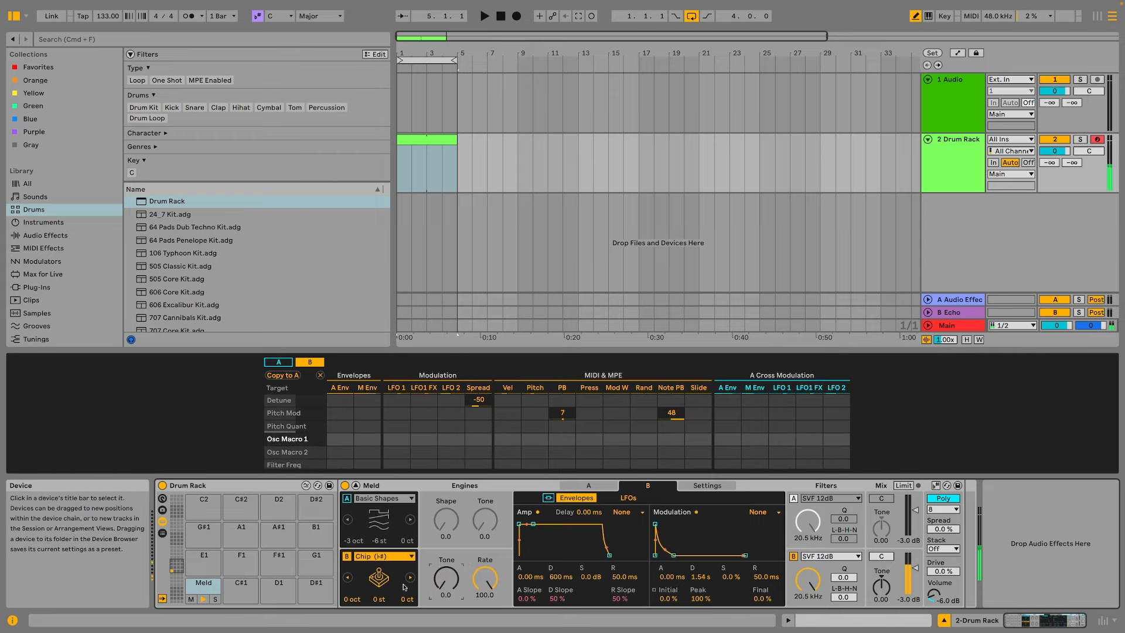
Set engine B's oscillator to Filtered Noise with Freq at about 48.4.
{"action": "left_click", "coordinate": [410, 577]}
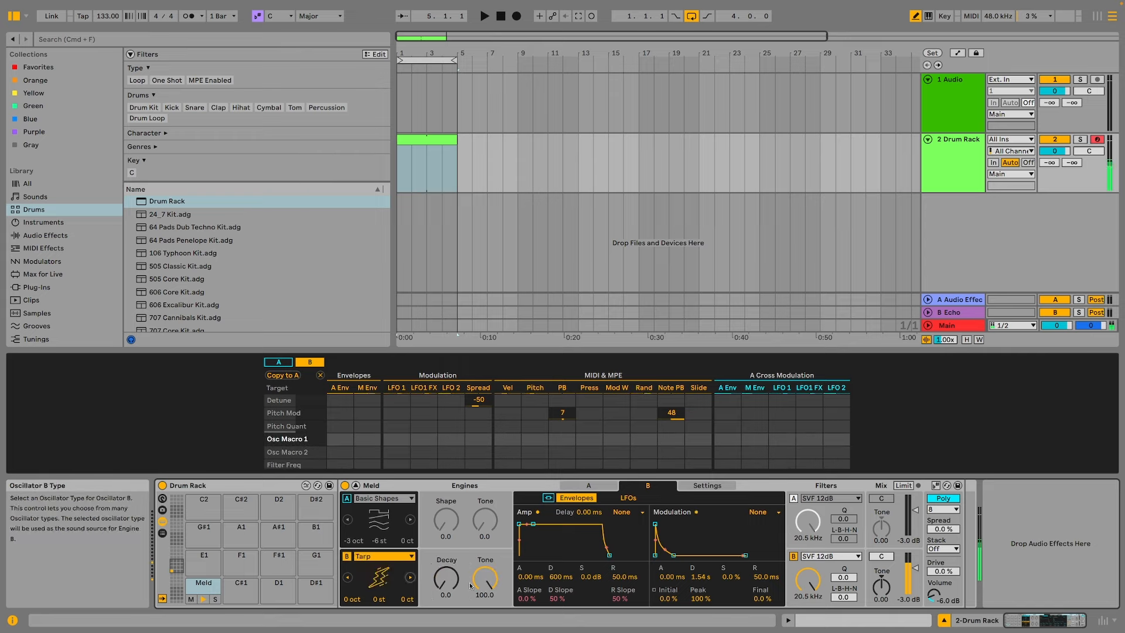
{"action": "left_click", "coordinate": [411, 578]}
{"action": "left_click", "coordinate": [411, 578]}
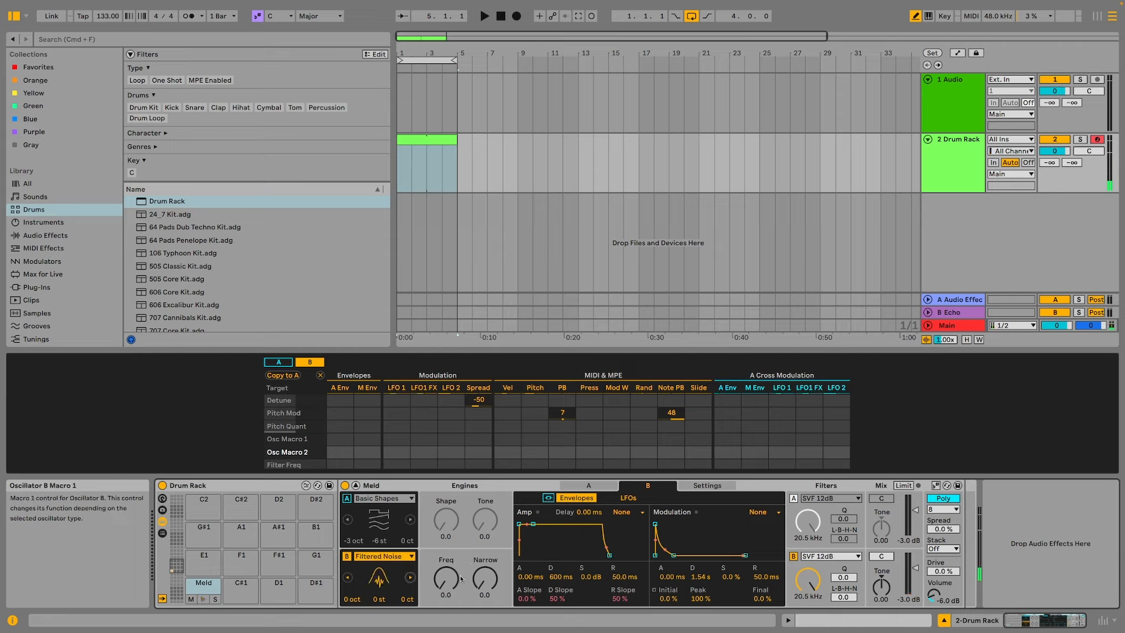
{"action": "left_click_drag", "start_coordinate": [445, 579], "coordinate": [445, 560]}
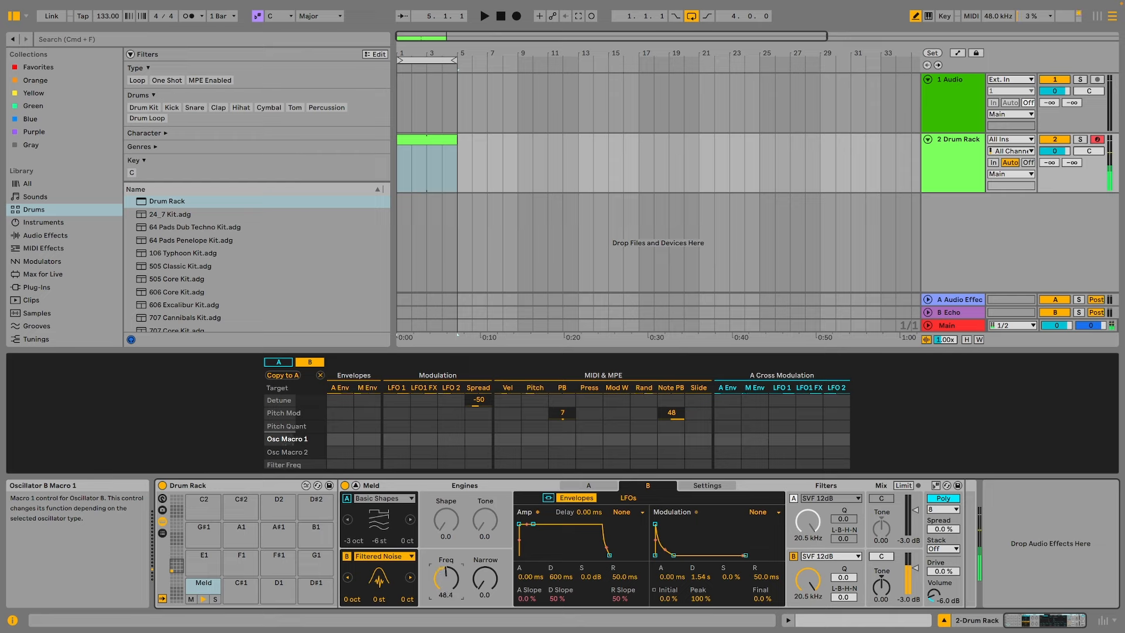
Shorten engine B's amp envelope to 84 ms decay without sustain, and set the noise's Freq to about 54.8 and Narrow to 30.2.
{"action": "left_click_drag", "start_coordinate": [534, 523], "coordinate": [528, 555]}
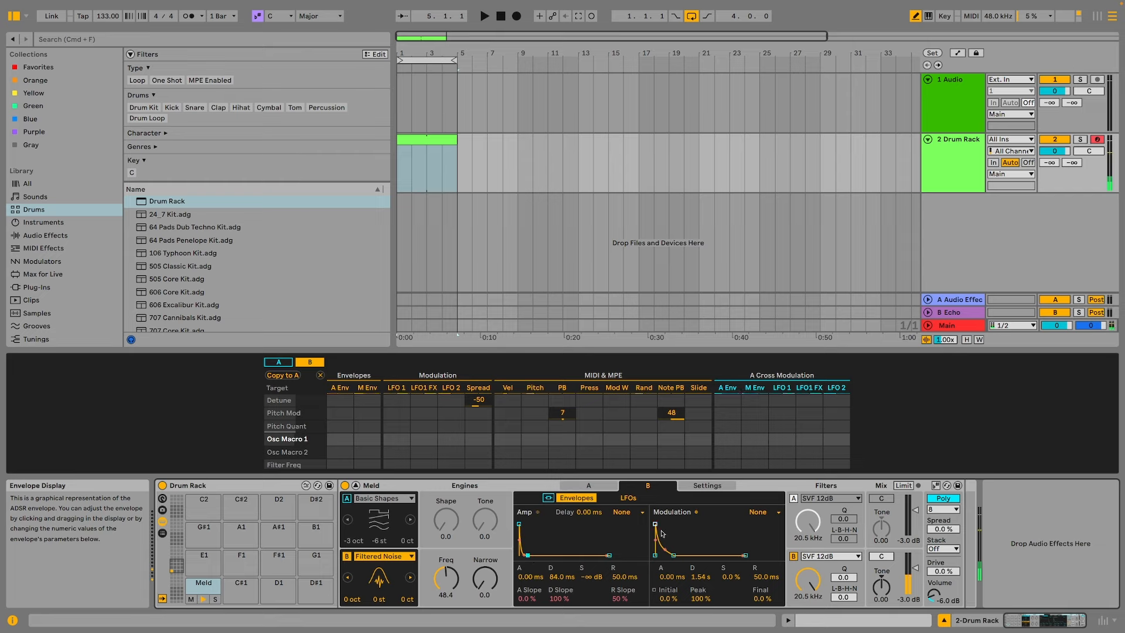
{"action": "left_click_drag", "start_coordinate": [446, 578], "coordinate": [478, 546]}
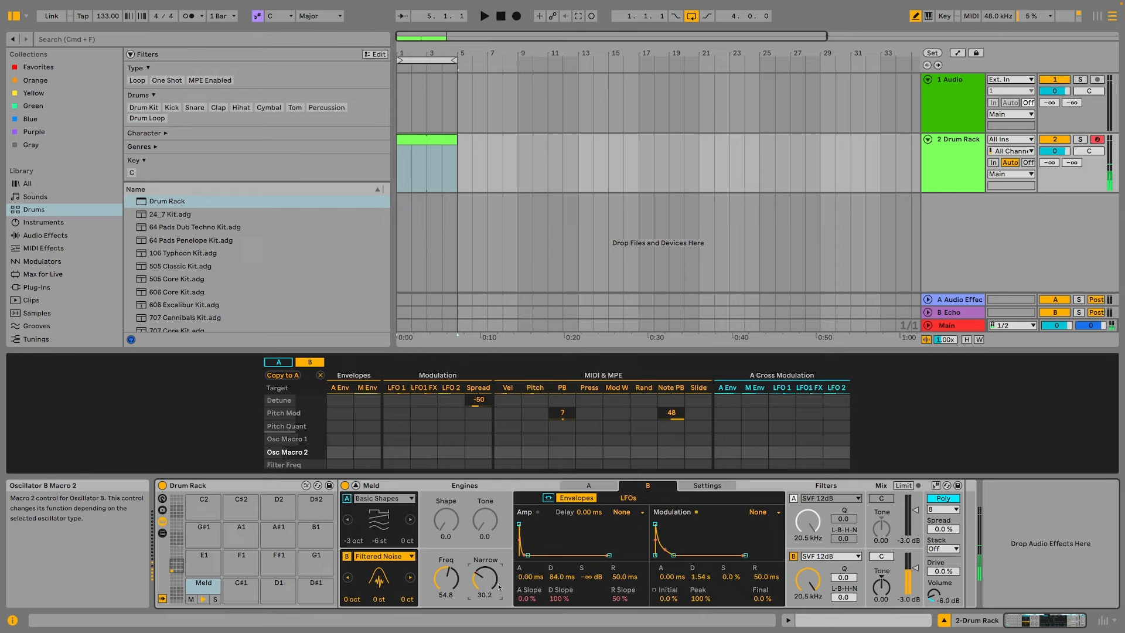
Lower engine B's volume to about -22 dB and keep its amp decay at 84 ms, after testing longer decays and Tone changes.
{"action": "left_click_drag", "start_coordinate": [528, 555], "coordinate": [529, 555]}
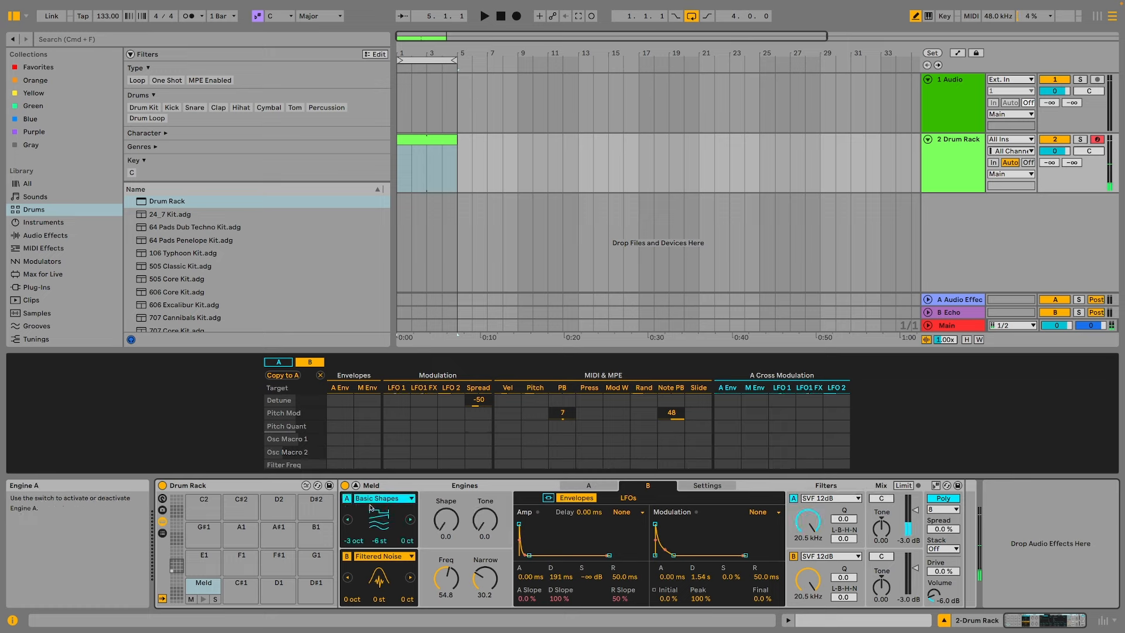
{"action": "left_click_drag", "start_coordinate": [532, 559], "coordinate": [530, 557]}
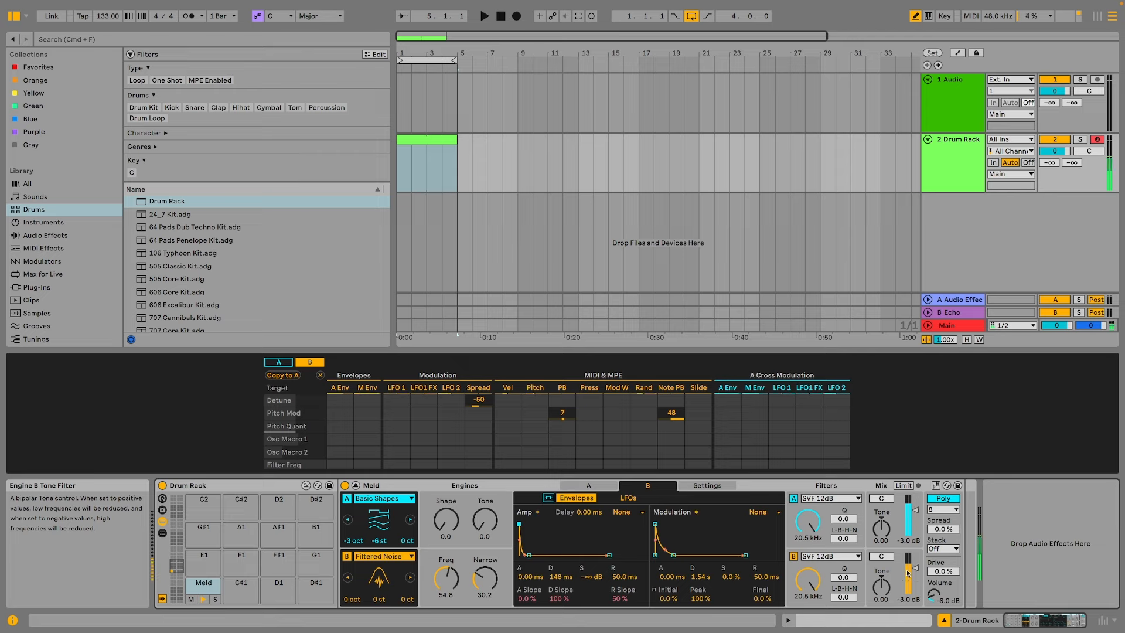
{"action": "mouse_move", "coordinate": [882, 586]}
{"action": "left_mouse_down"}
{"action": "mouse_move", "coordinate": [882, 551]}
{"action": "mouse_move", "coordinate": [882, 587]}
{"action": "left_mouse_up"}
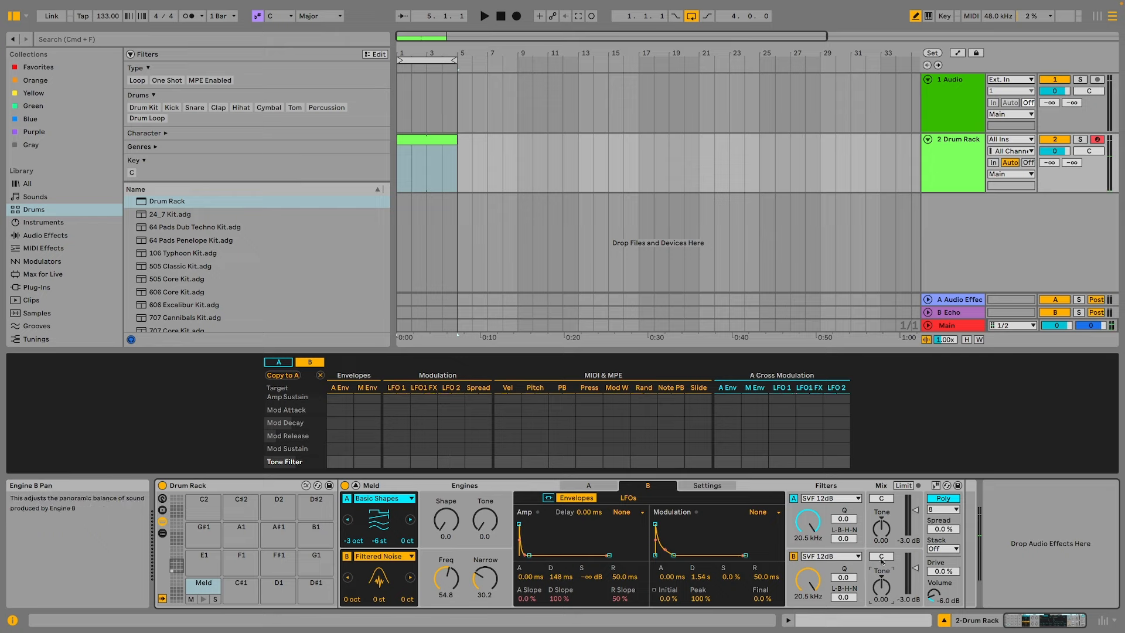
{"action": "left_click_drag", "start_coordinate": [889, 592], "coordinate": [916, 580]}
{"action": "double_click", "coordinate": [888, 593]}
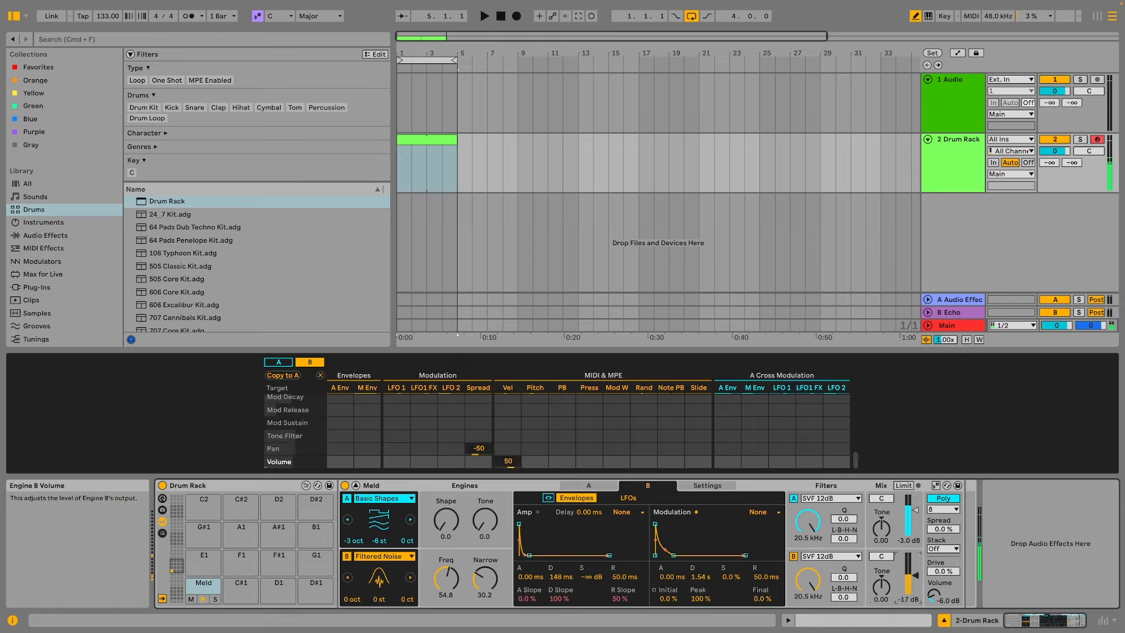
{"action": "left_click_drag", "start_coordinate": [529, 555], "coordinate": [527, 555]}
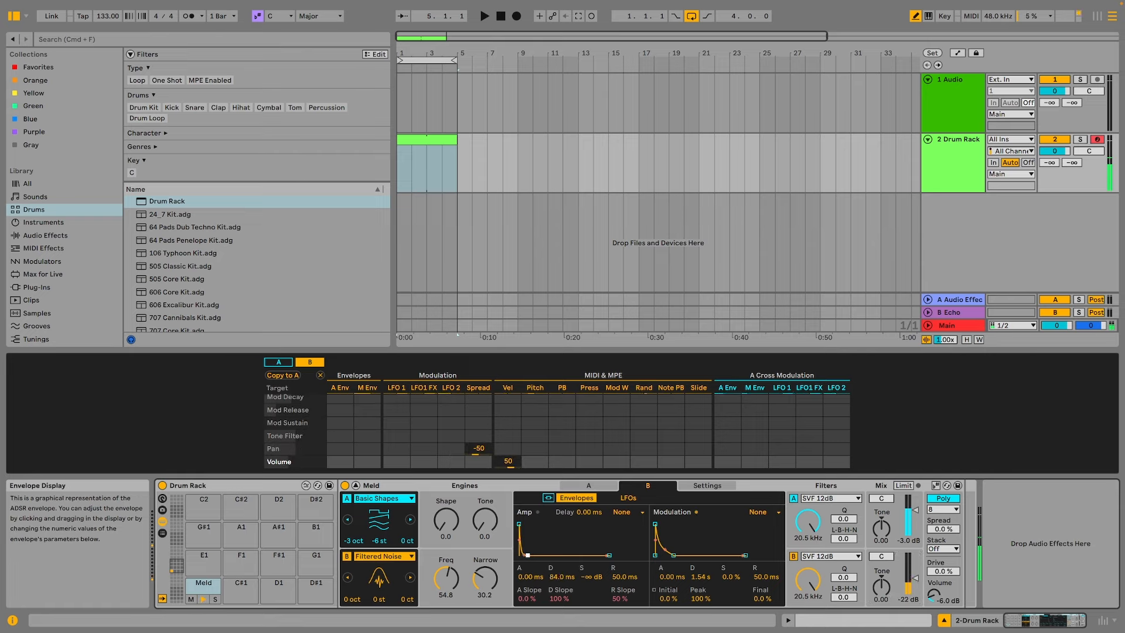
Try the Bitgrunge oscillator on engine B with Freq at about 57.1 and Mult at 47.6.
{"action": "left_click", "coordinate": [410, 578]}
{"action": "left_click_drag", "start_coordinate": [445, 578], "coordinate": [446, 560]}
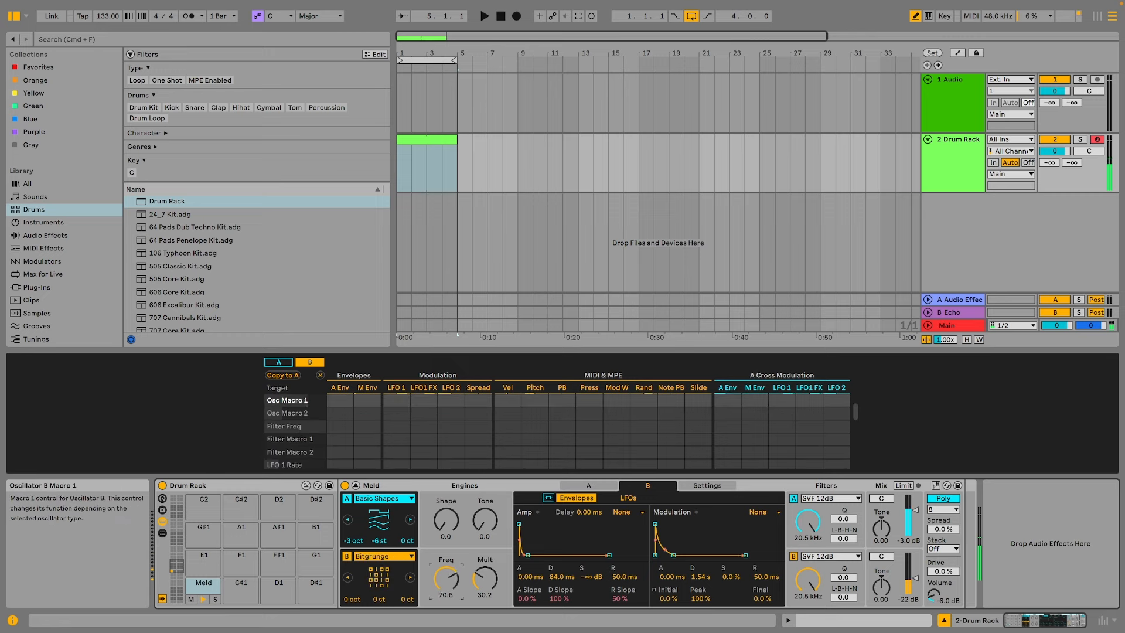
{"action": "left_click_drag", "start_coordinate": [488, 590], "coordinate": [441, 580]}
{"action": "left_click", "coordinate": [808, 580]}
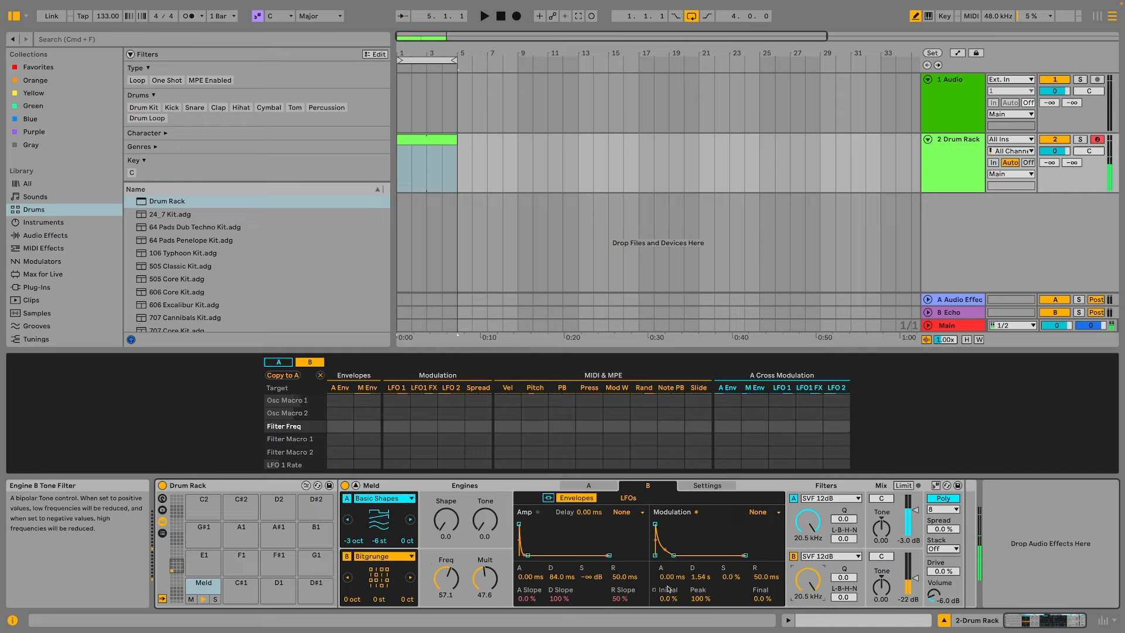
Set engine B to Crackle with Density 56.3 and Intensity 69.0, lengthen its amp decay to 378 ms, and lower its volume to -36 dB.
{"action": "left_click", "coordinate": [410, 578]}
{"action": "mouse_move", "coordinate": [446, 579]}
{"action": "left_mouse_down"}
{"action": "mouse_move", "coordinate": [445, 601]}
{"action": "mouse_move", "coordinate": [484, 569]}
{"action": "mouse_move", "coordinate": [485, 556]}
{"action": "mouse_move", "coordinate": [446, 577]}
{"action": "mouse_move", "coordinate": [445, 557]}
{"action": "left_mouse_up"}
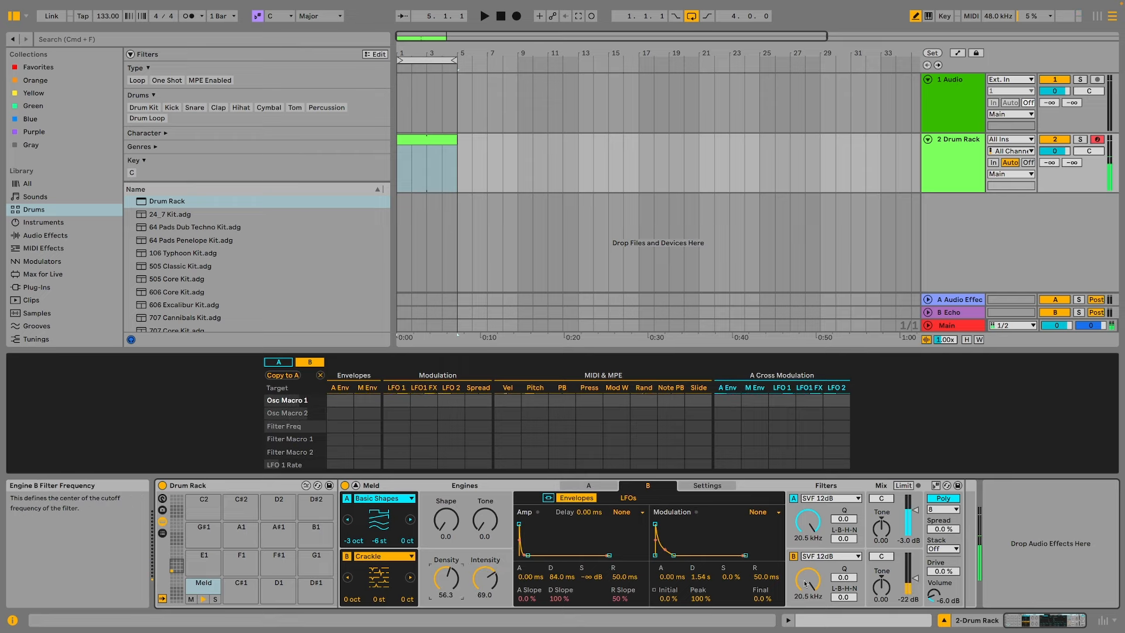
{"action": "left_click_drag", "start_coordinate": [528, 555], "coordinate": [533, 555]}
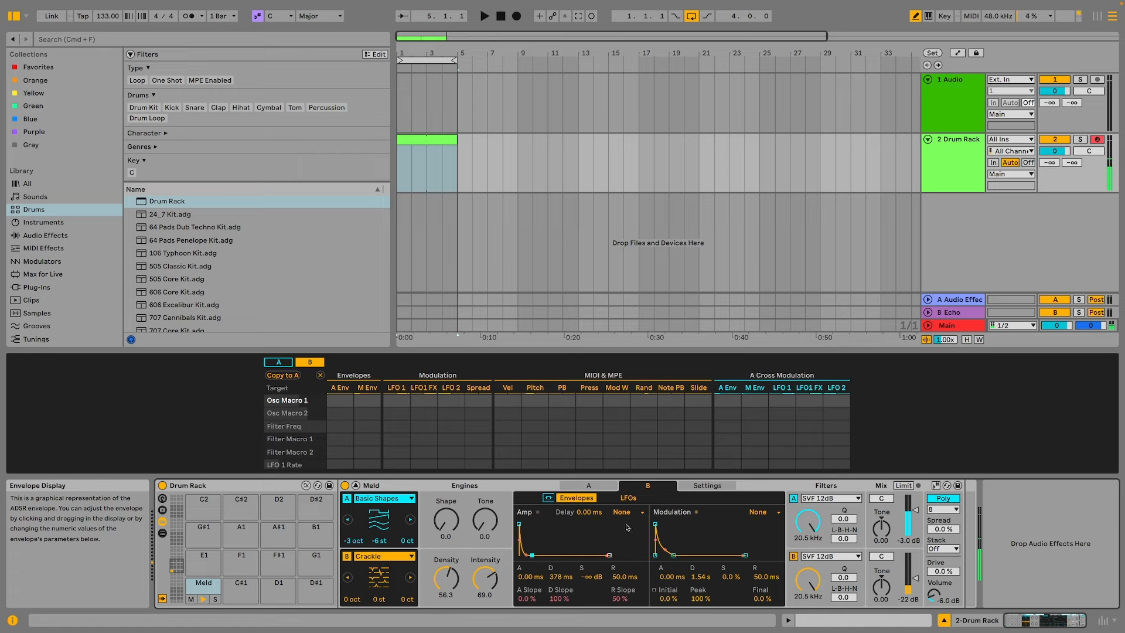
{"action": "left_click", "coordinate": [363, 514]}
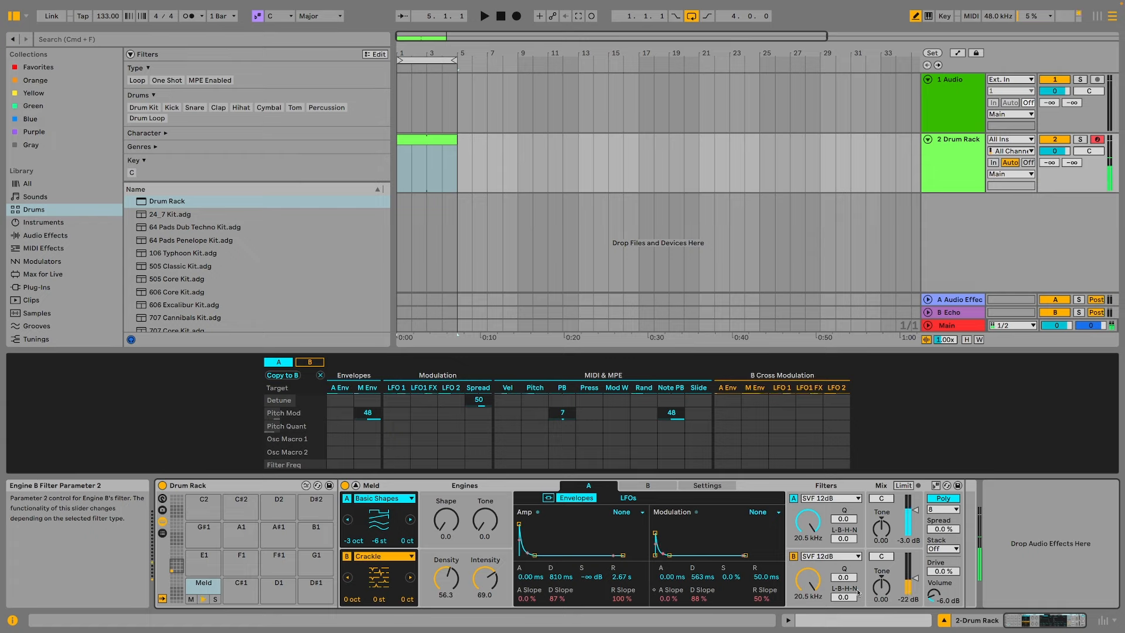
{"action": "left_click_drag", "start_coordinate": [909, 585], "coordinate": [909, 591]}
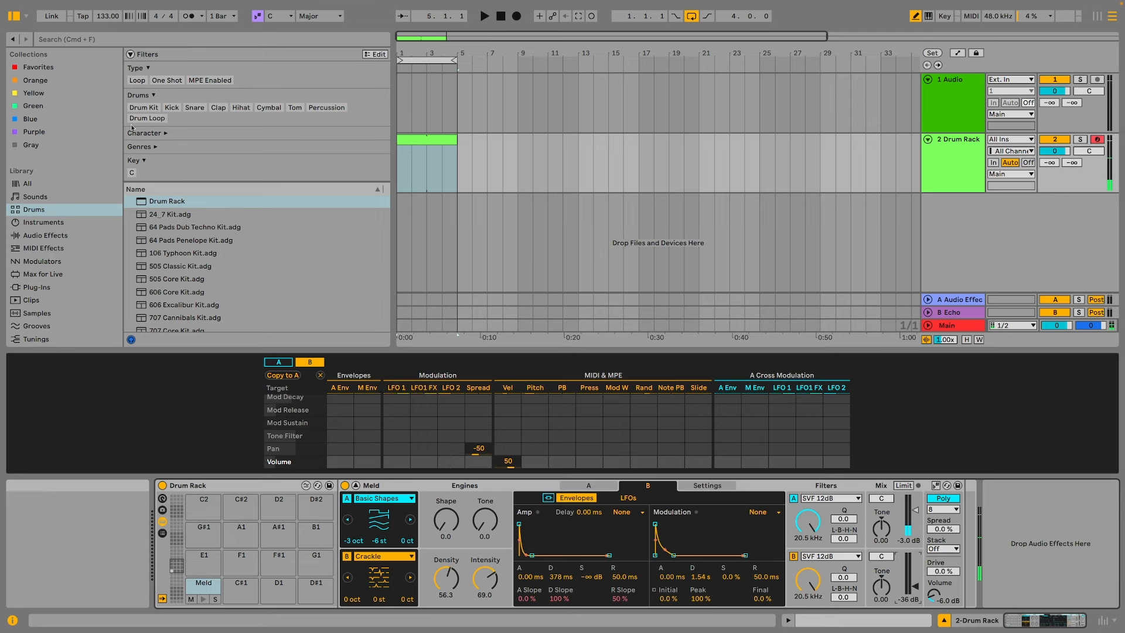
Add the OTT preset of Multiband Dynamics after Meld and set its Amount to 59%.
{"action": "left_click", "coordinate": [61, 225]}
{"action": "left_click", "coordinate": [63, 234]}
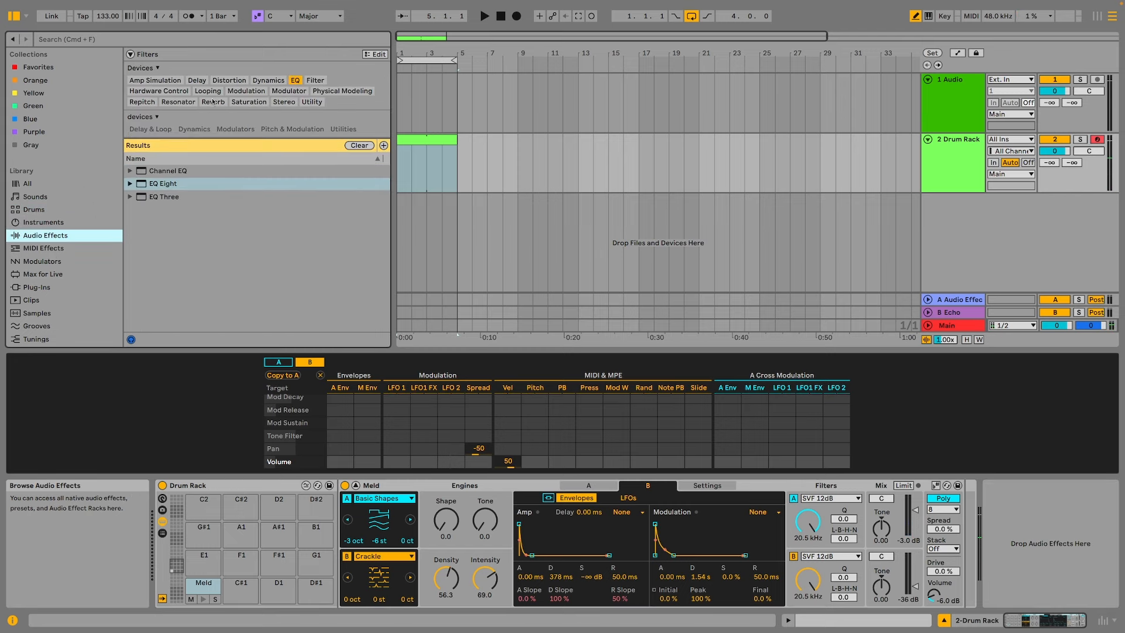
{"action": "left_click", "coordinate": [226, 82]}
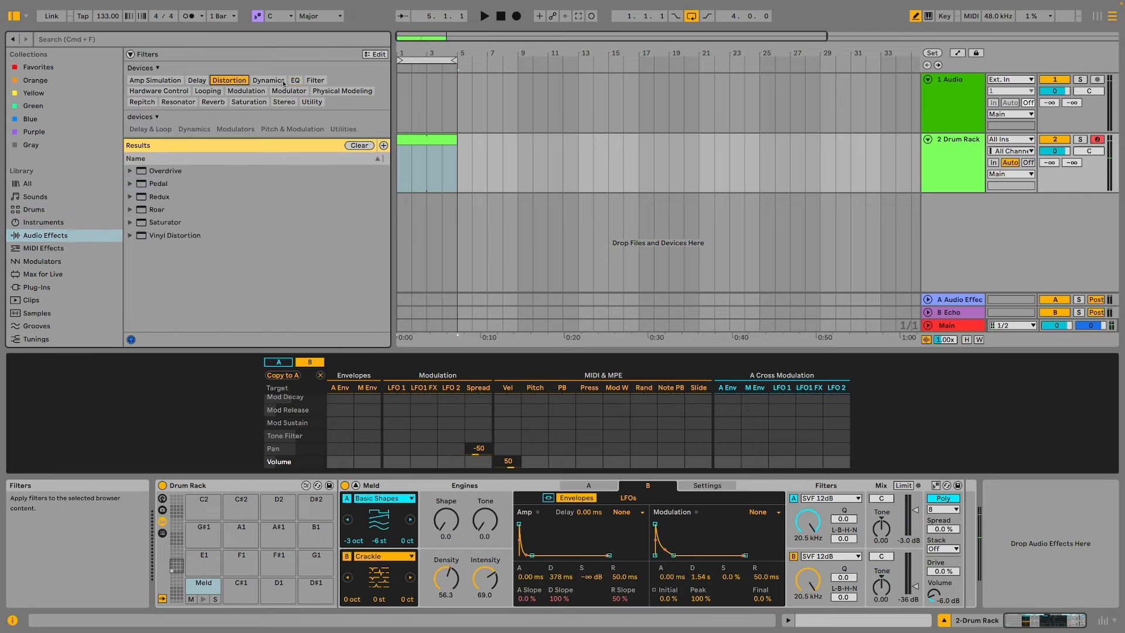
{"action": "left_click", "coordinate": [271, 81]}
{"action": "left_click", "coordinate": [130, 235]}
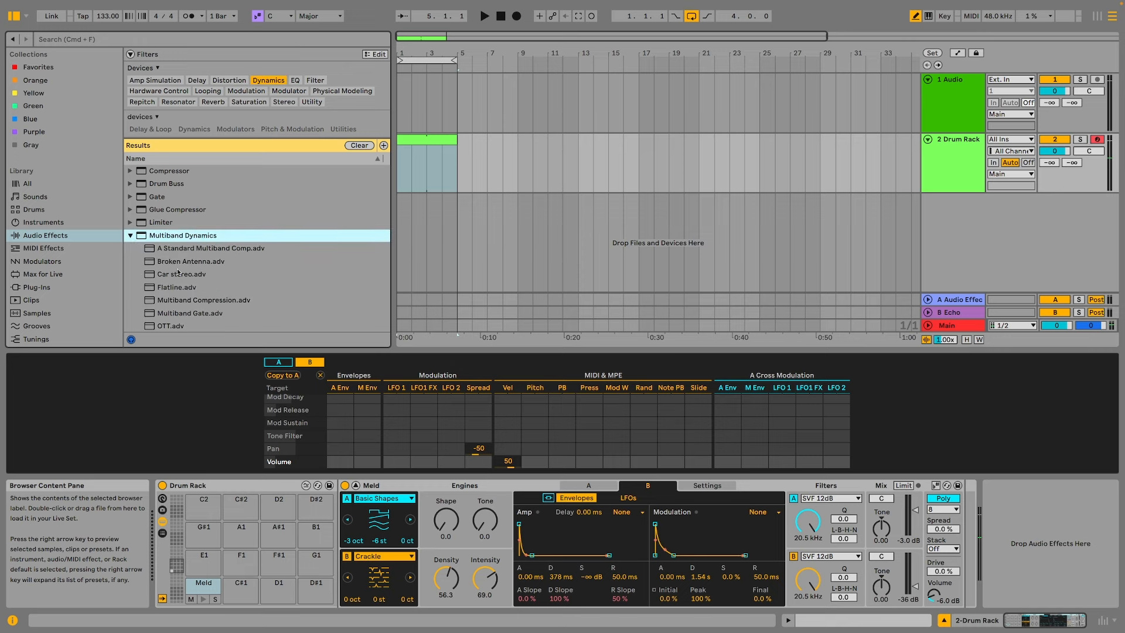
{"action": "scroll", "coordinate": [186, 312], "scroll_direction": "down", "scroll_amount": 2}
{"action": "left_click", "coordinate": [170, 282]}
{"action": "left_click", "coordinate": [170, 296]}
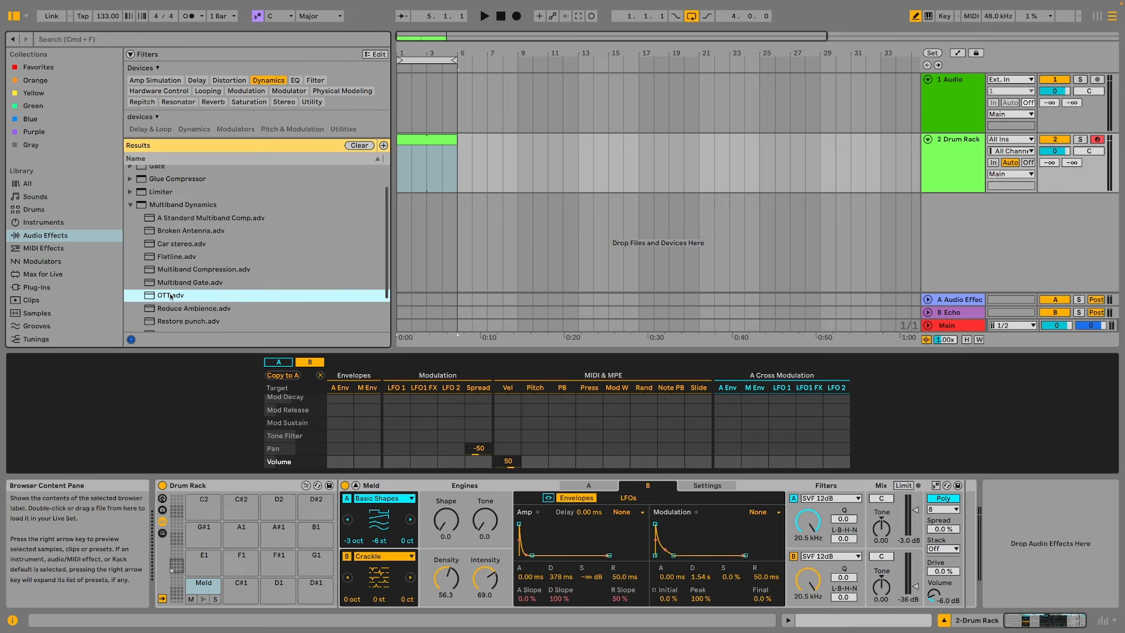
{"action": "left_click_drag", "start_coordinate": [623, 487], "coordinate": [860, 551]}
{"action": "left_click_drag", "start_coordinate": [958, 514], "coordinate": [964, 507]}
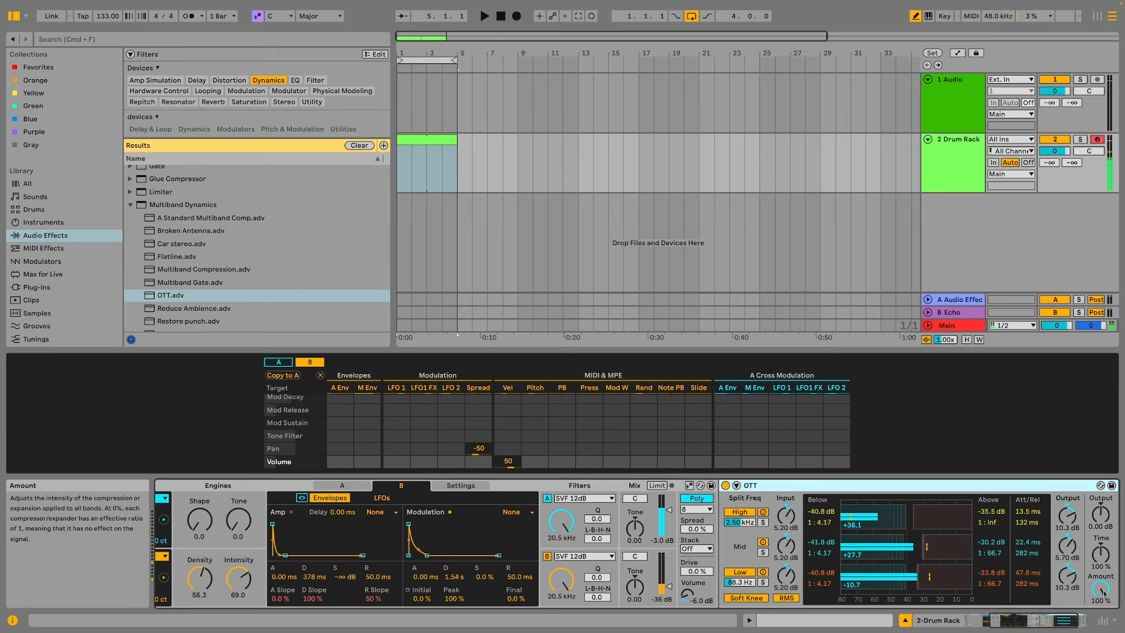
{"action": "mouse_move", "coordinate": [1114, 599]}
{"action": "left_mouse_down"}
{"action": "mouse_move", "coordinate": [1113, 622]}
{"action": "mouse_move", "coordinate": [1104, 597]}
{"action": "left_mouse_up"}
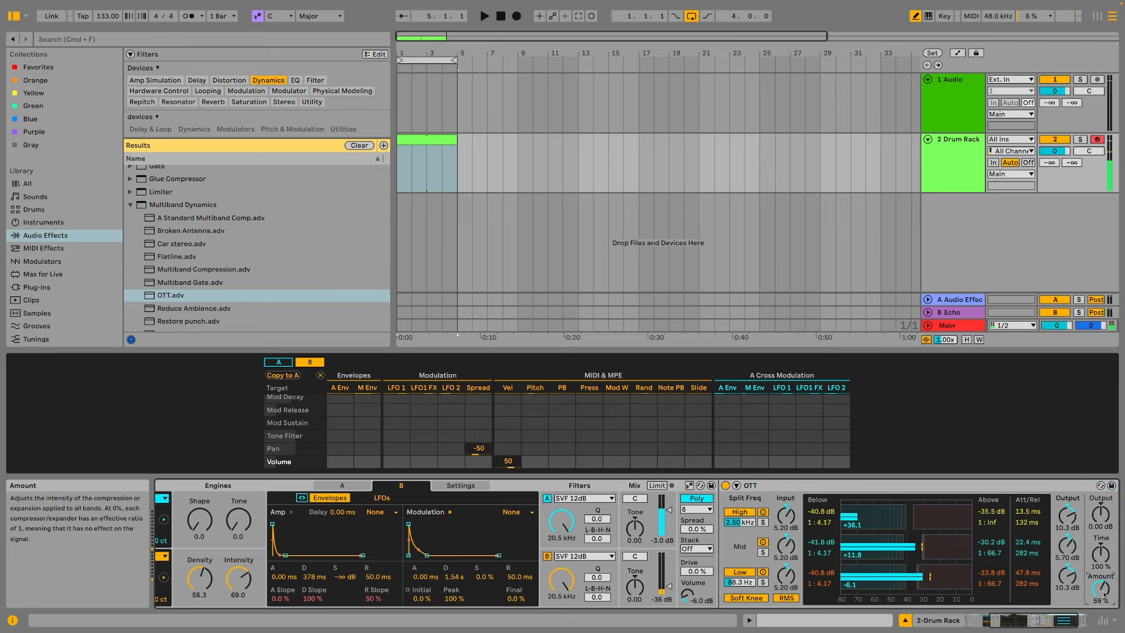
Find EQ Eight among the EQ audio effects and add it after OTT.
{"action": "left_click", "coordinate": [294, 80]}
{"action": "left_click", "coordinate": [131, 183]}
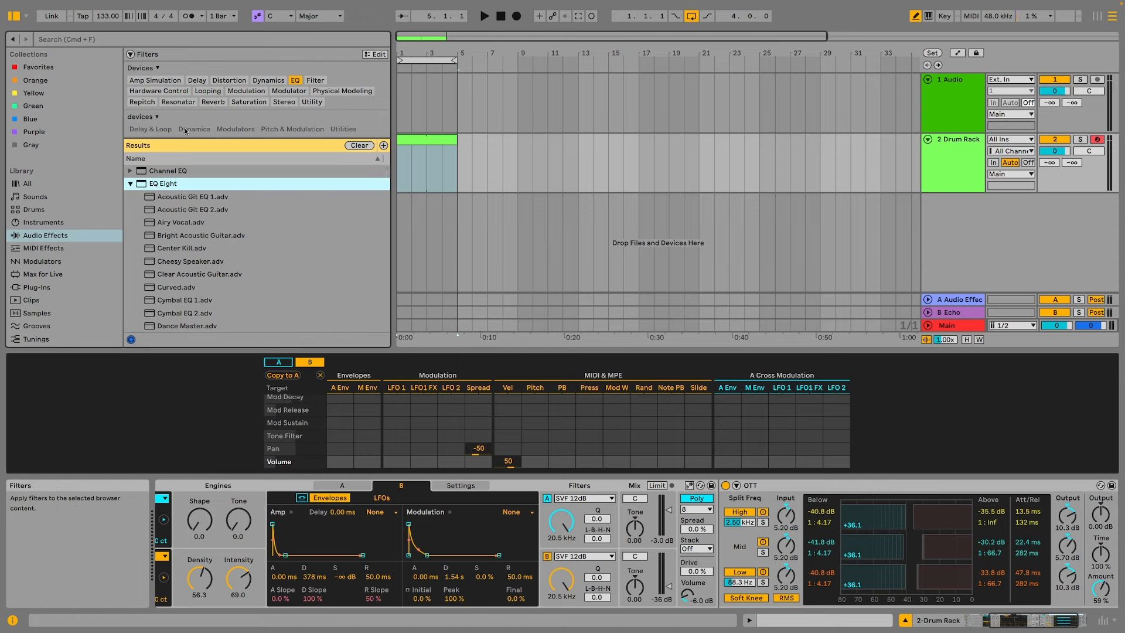
{"action": "left_click", "coordinate": [130, 183]}
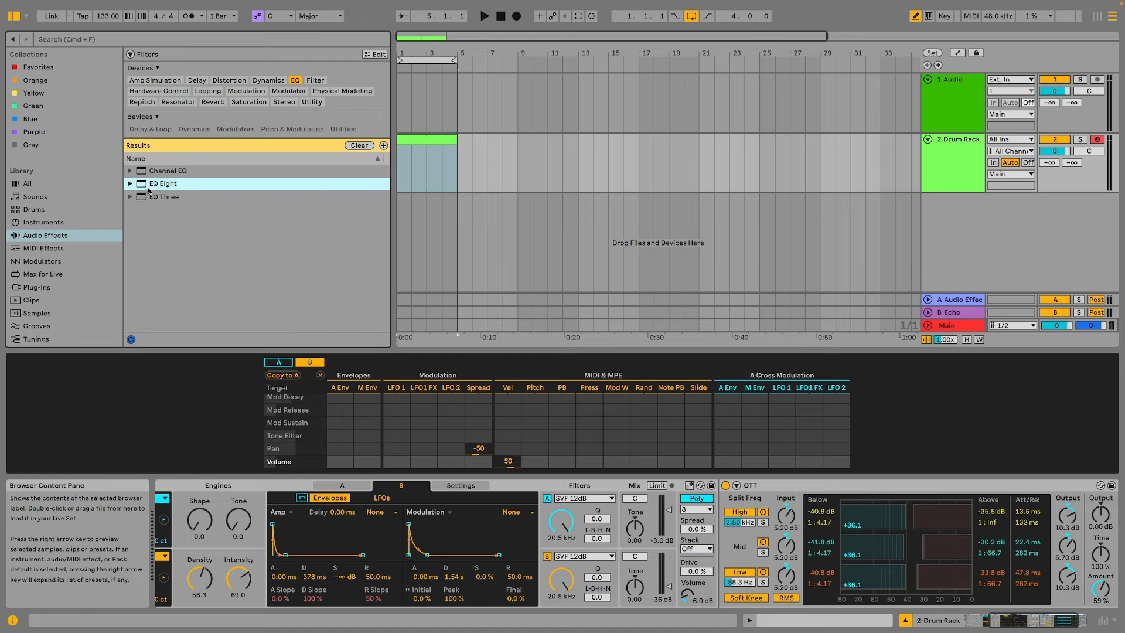
{"action": "left_click_drag", "start_coordinate": [148, 191], "coordinate": [1035, 515]}
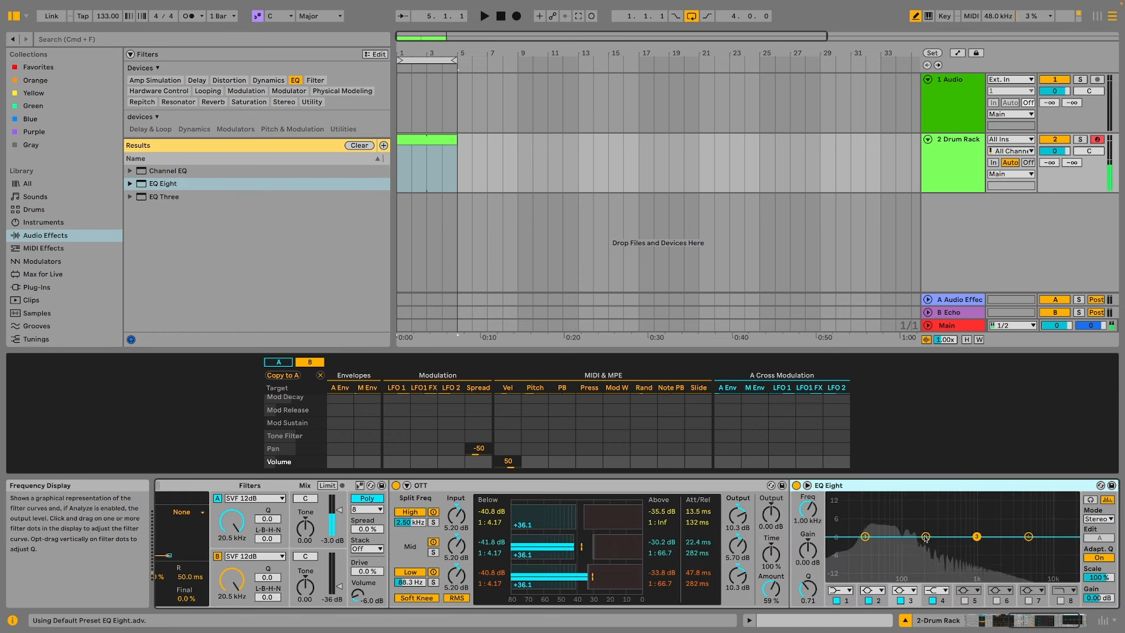
Shape EQ Eight with a steep low cut at 33.0 Hz on band 1 and a wide -3.84 dB dip at 153 Hz, Q 0.24, on band 2.
{"action": "left_click_drag", "start_coordinate": [926, 538], "coordinate": [862, 535]}
{"action": "left_click", "coordinate": [841, 590]}
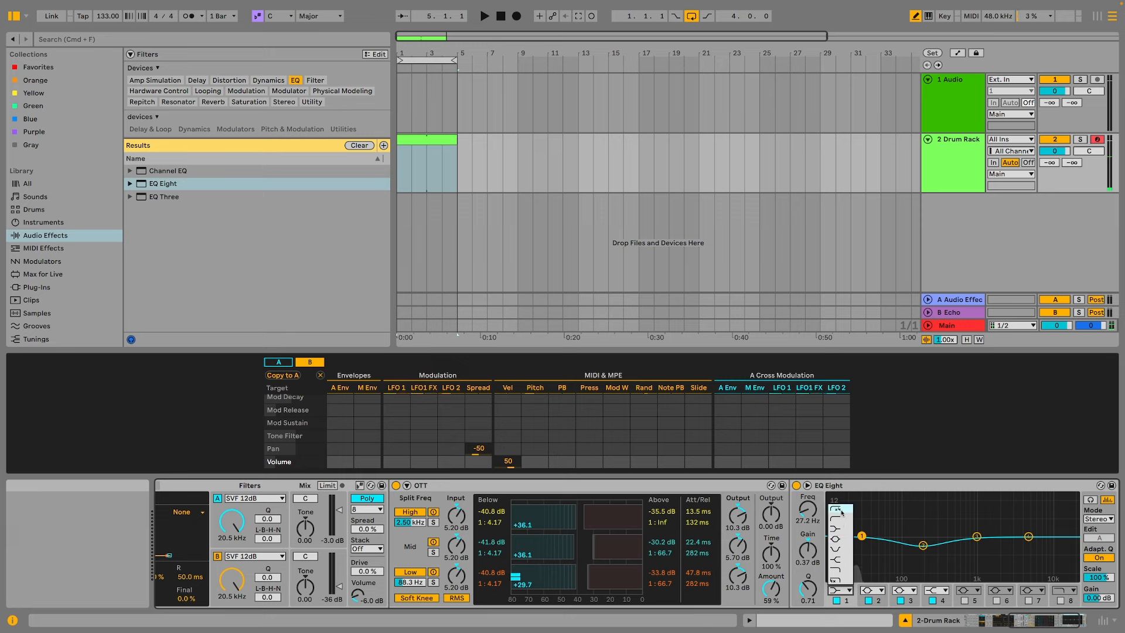
{"action": "left_click", "coordinate": [841, 511]}
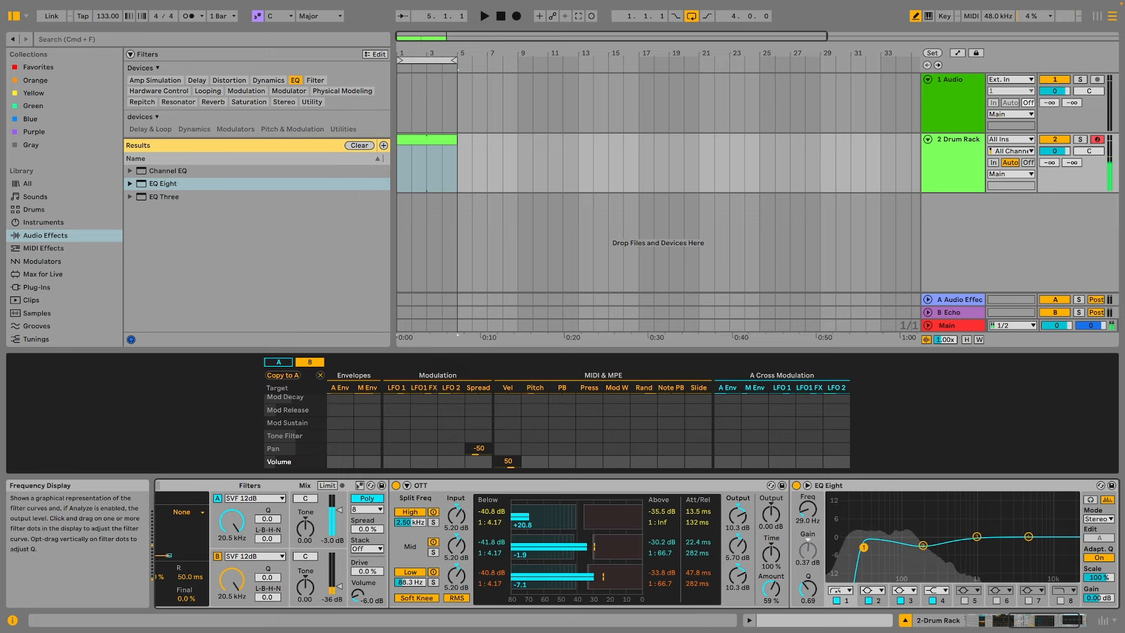
{"action": "left_click_drag", "start_coordinate": [864, 548], "coordinate": [907, 547]}
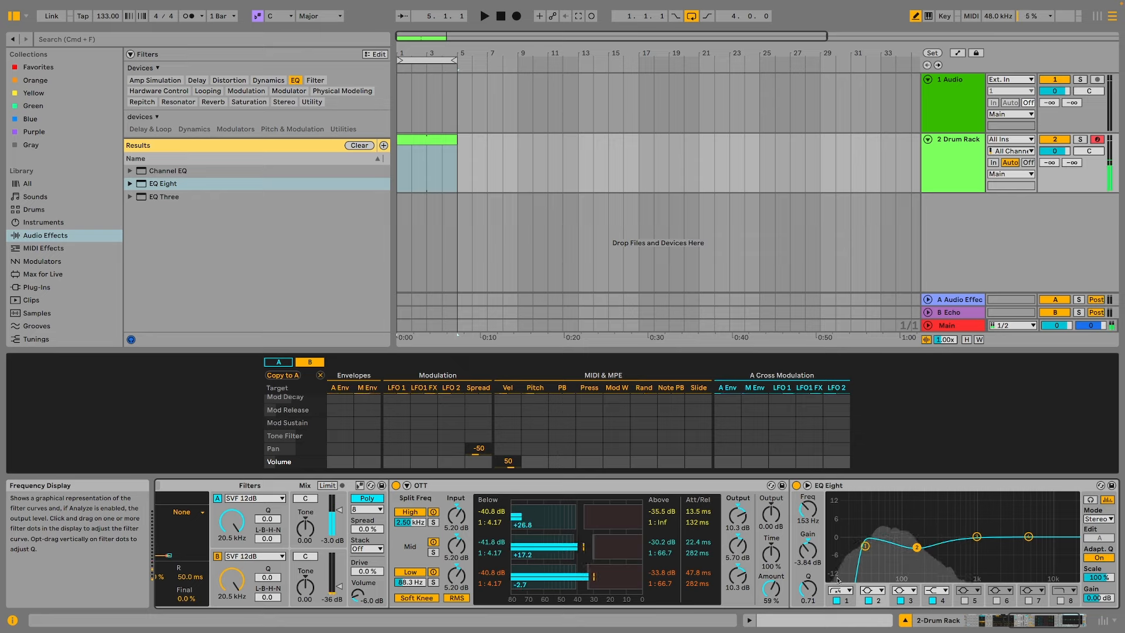
{"action": "left_click_drag", "start_coordinate": [809, 586], "coordinate": [808, 610]}
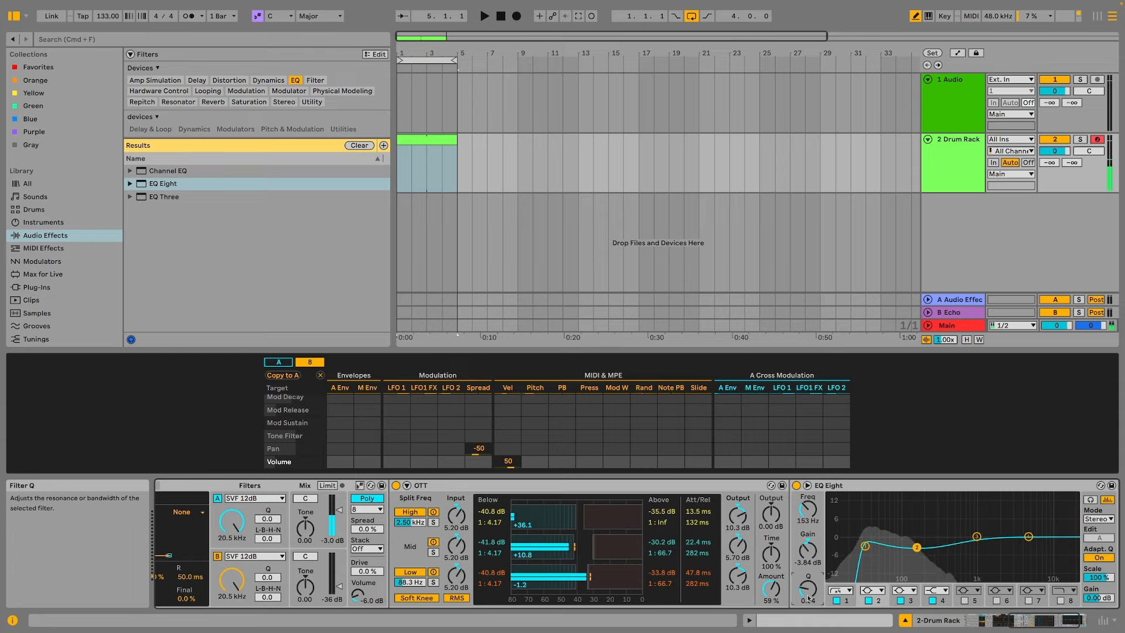
{"action": "left_click", "coordinate": [868, 546]}
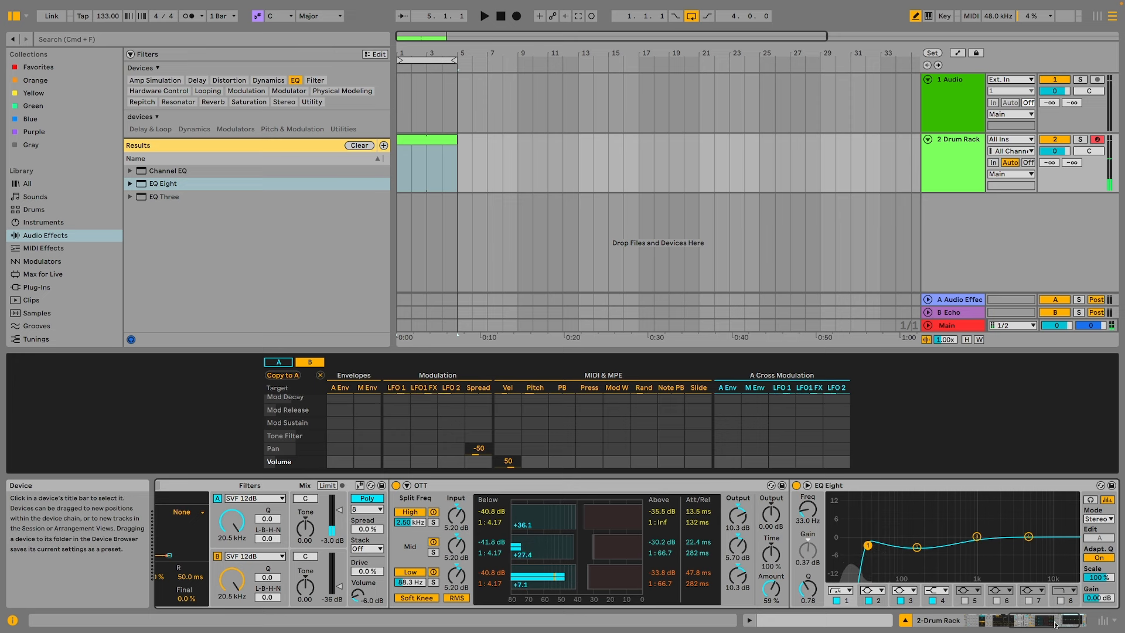
Copy the Meld kick chain from pad C1 to pad D1 of the Drum Rack.
{"action": "mouse_move", "coordinate": [1059, 622]}
{"action": "left_mouse_down"}
{"action": "mouse_move", "coordinate": [999, 623]}
{"action": "mouse_move", "coordinate": [1066, 623]}
{"action": "left_mouse_up"}
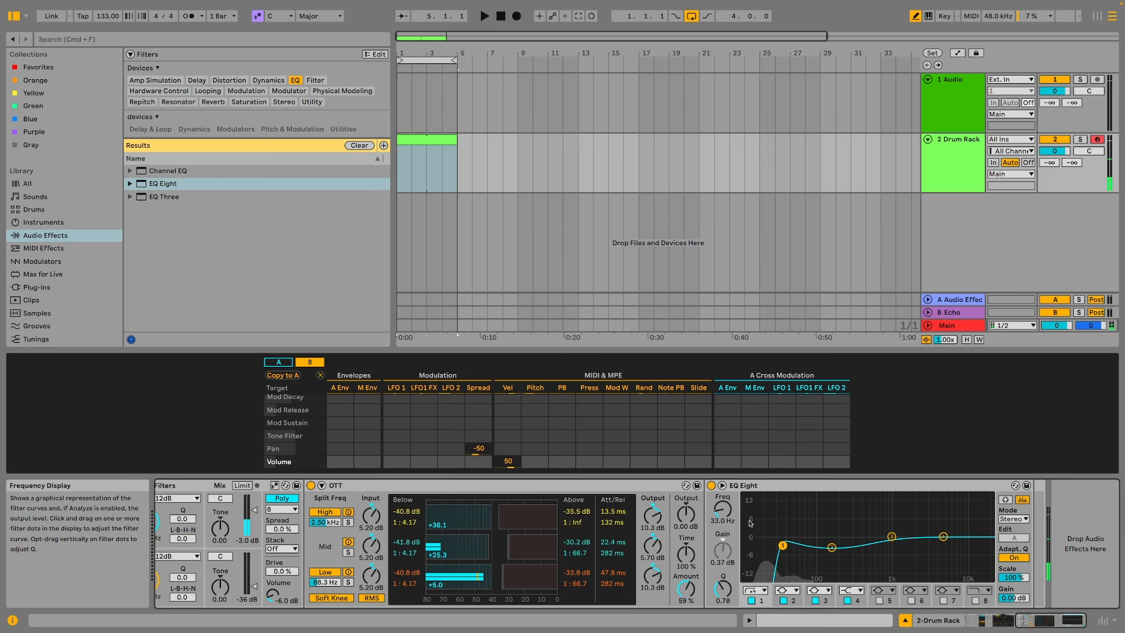
{"action": "left_click", "coordinate": [954, 628]}
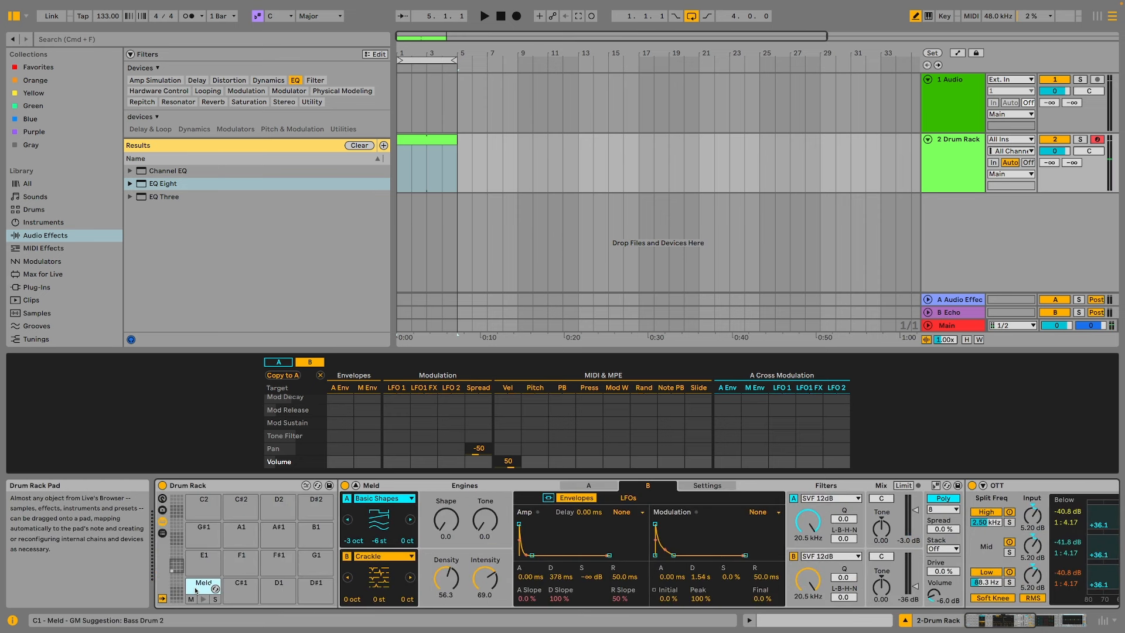
{"action": "left_click_drag", "start_coordinate": [197, 591], "coordinate": [273, 591]}
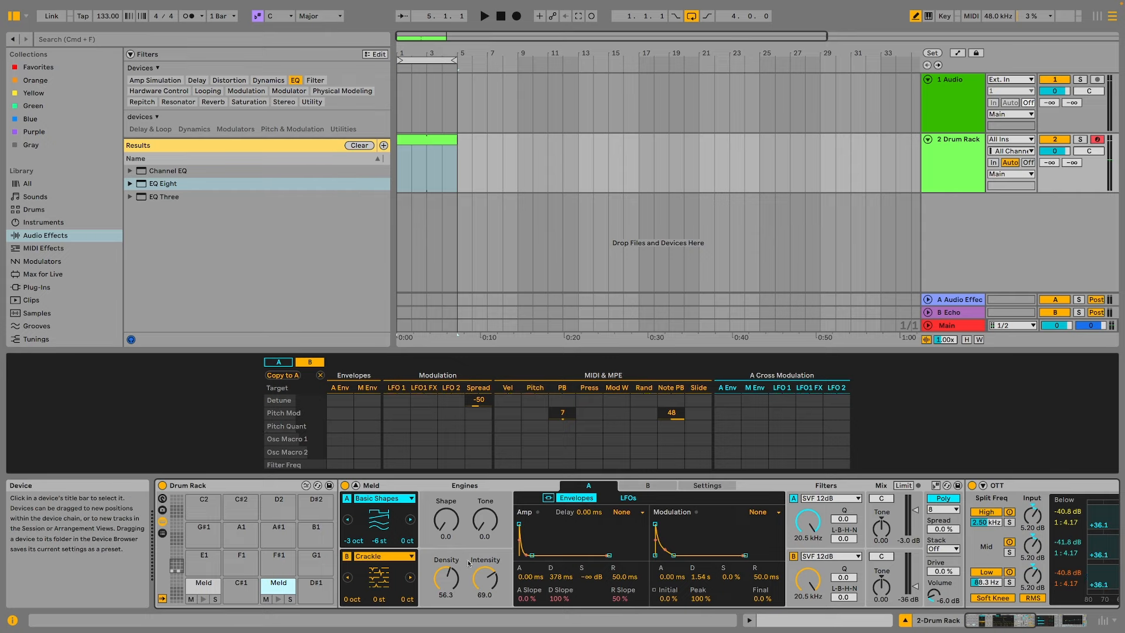
On pad D1, set engine A to -1 octave and shorten its envelopes to 243 ms amp decay and 191 ms modulation decay with 43% peak.
{"action": "left_click", "coordinate": [353, 540]}
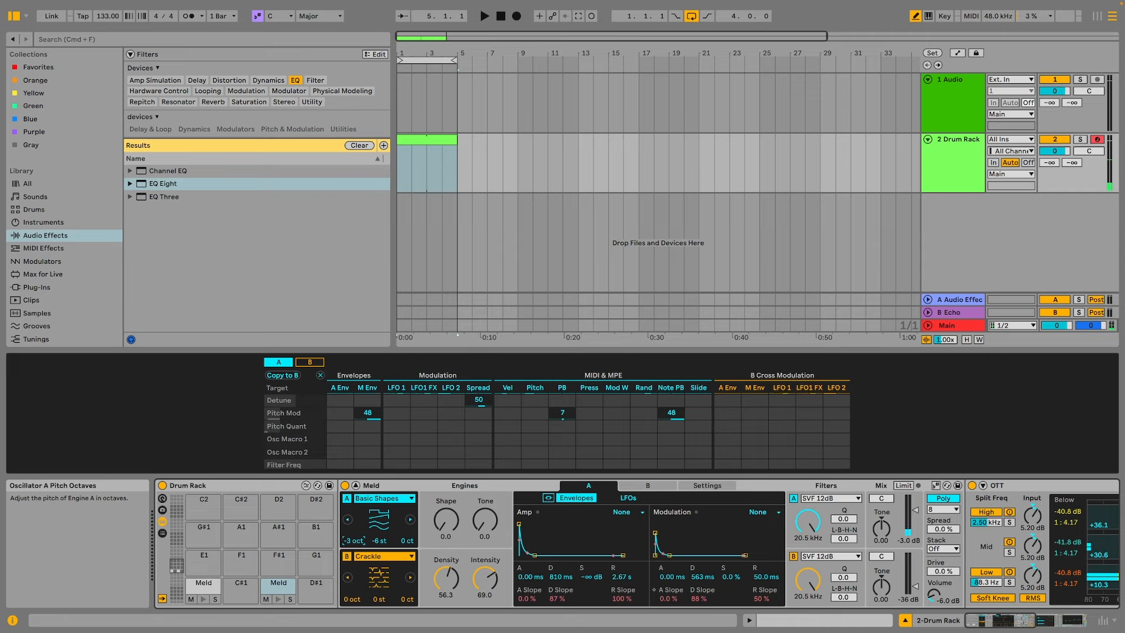
{"action": "key", "text": "Up"}
{"action": "key", "text": "Up"}
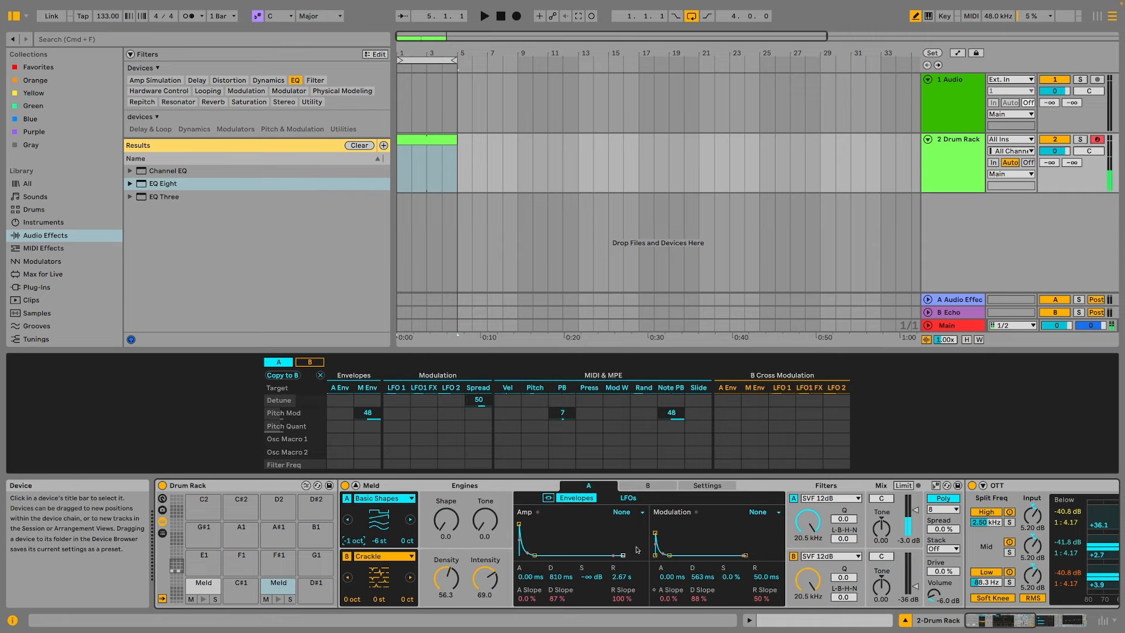
{"action": "left_click_drag", "start_coordinate": [623, 555], "coordinate": [665, 554]}
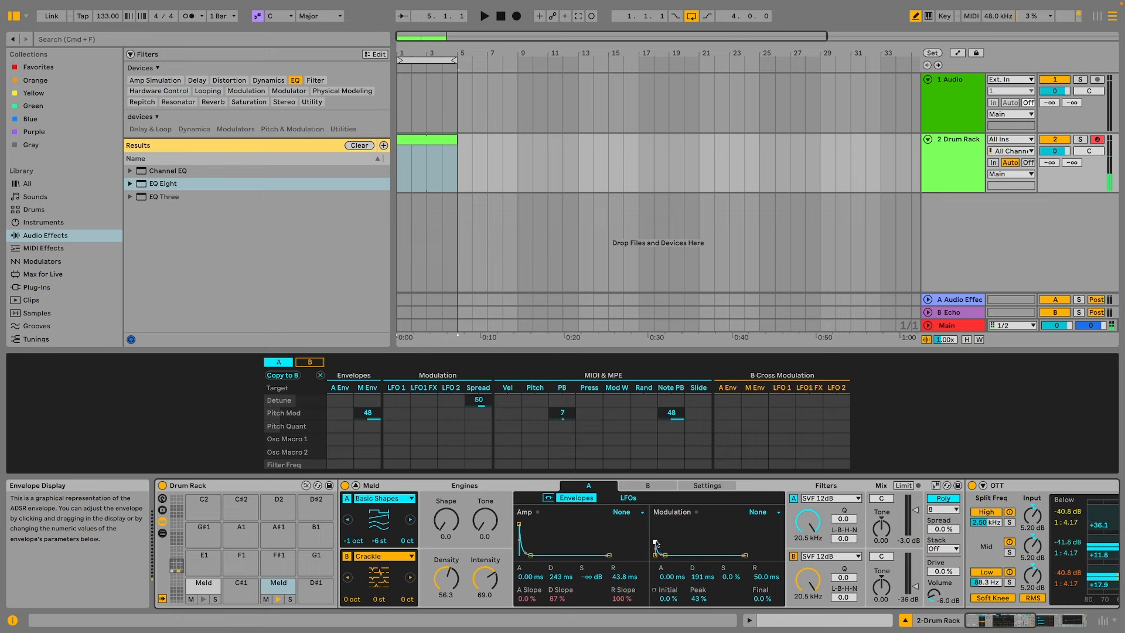
Switch engine B to Filtered Noise with Freq at 81.0, and set engine A's filter frequency to about 12.5 kHz.
{"action": "left_click", "coordinate": [348, 578]}
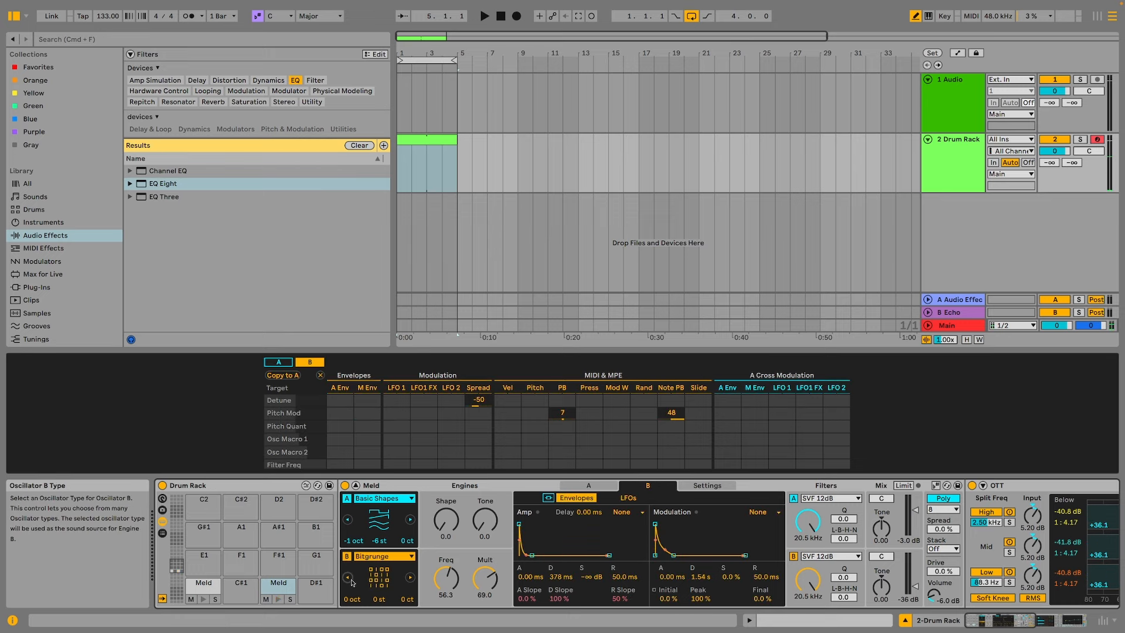
{"action": "left_click", "coordinate": [348, 578]}
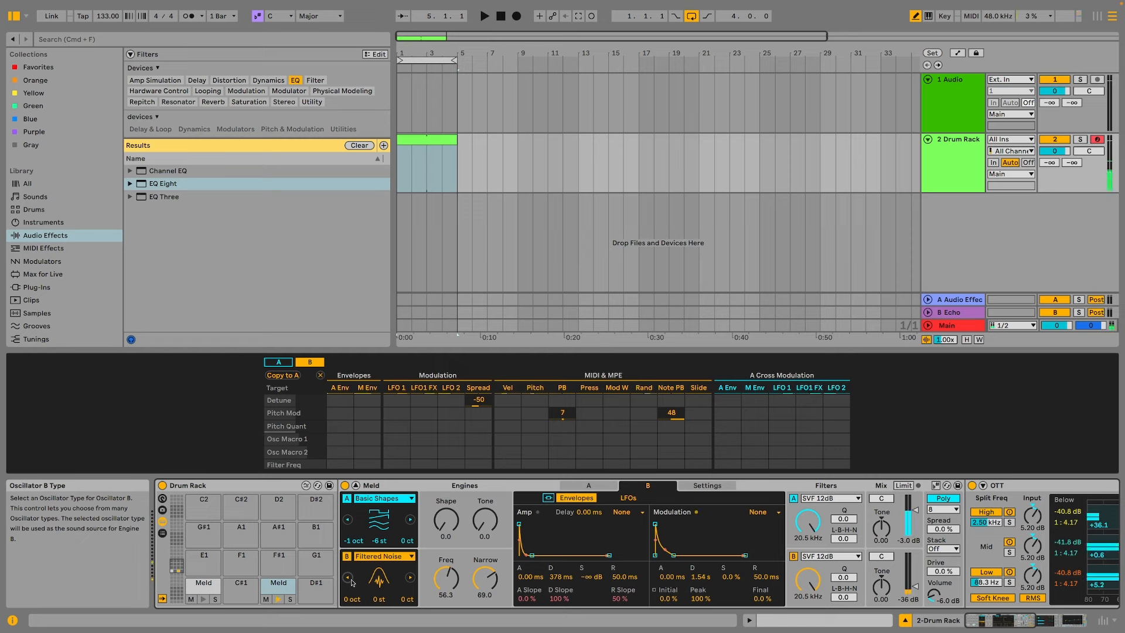
{"action": "left_click_drag", "start_coordinate": [446, 579], "coordinate": [446, 569]}
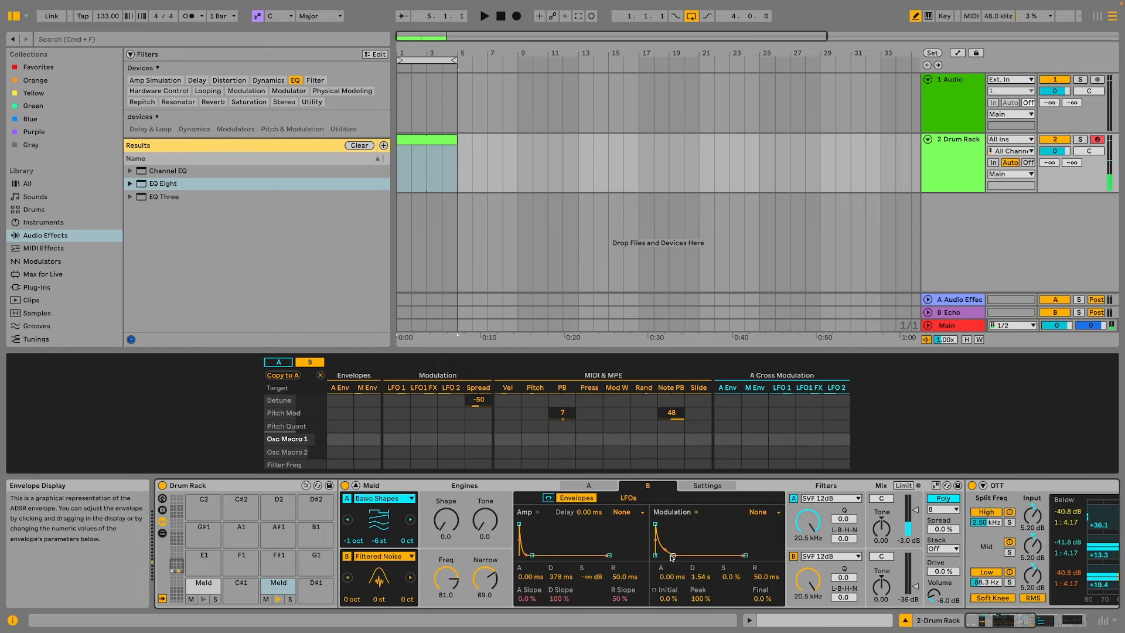
{"action": "left_click_drag", "start_coordinate": [807, 520], "coordinate": [807, 504]}
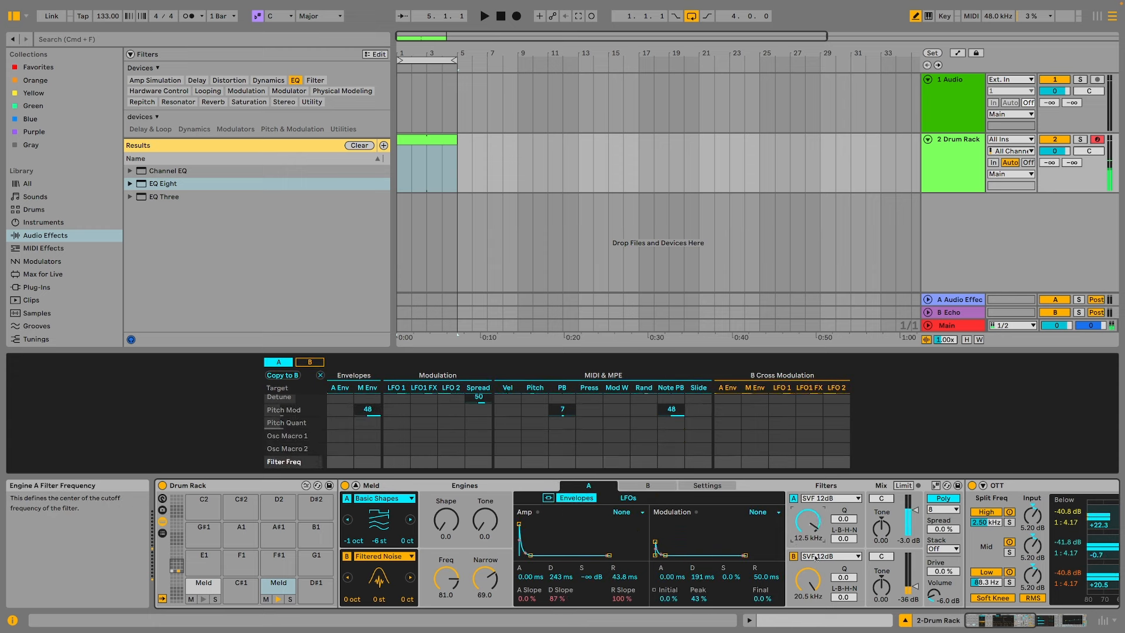
Set engine B's filter frequency to 5.78 kHz, and switch engine A to Noisy Shapes at -7 st with 112 ms amp decay.
{"action": "left_click_drag", "start_coordinate": [808, 579], "coordinate": [808, 594]}
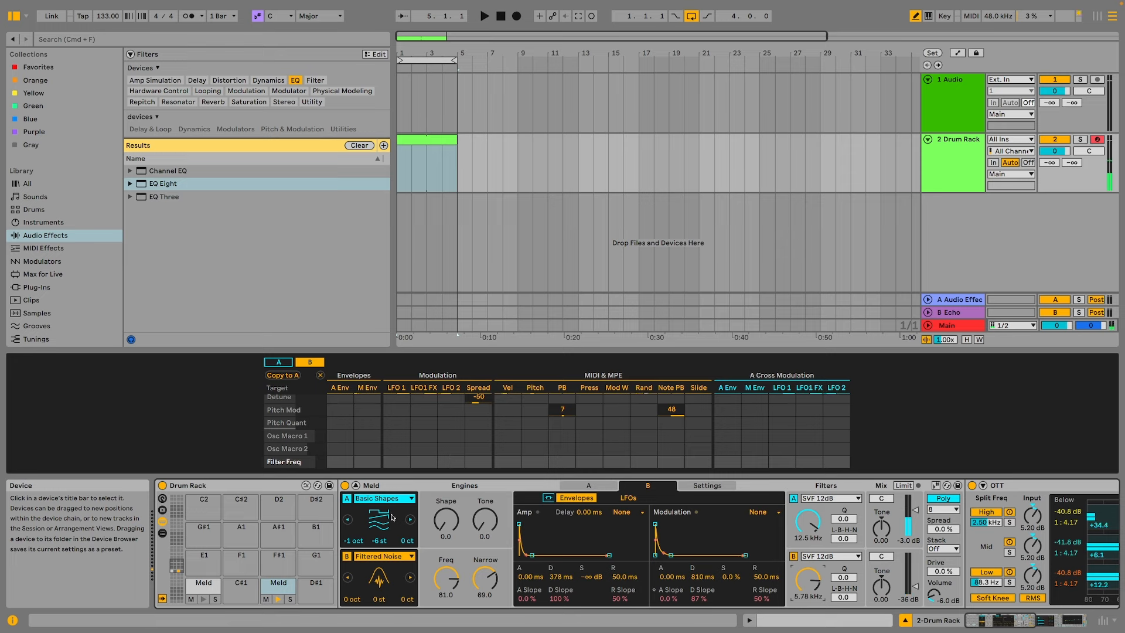
{"action": "left_click", "coordinate": [431, 520]}
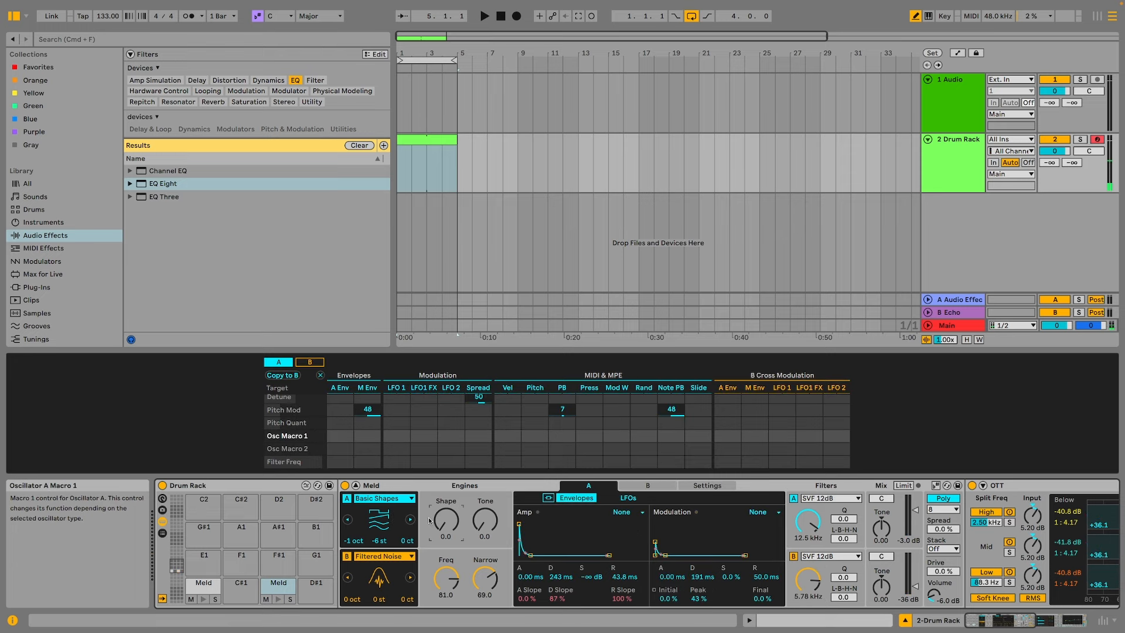
{"action": "left_click", "coordinate": [411, 520]}
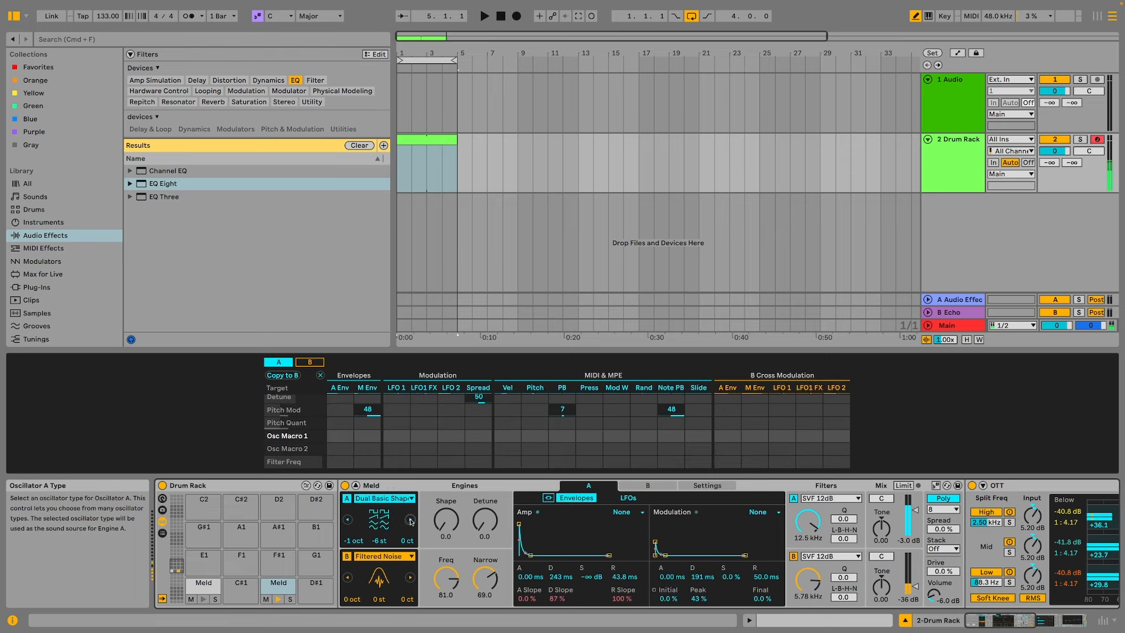
{"action": "left_click", "coordinate": [410, 520]}
{"action": "left_click", "coordinate": [411, 520]}
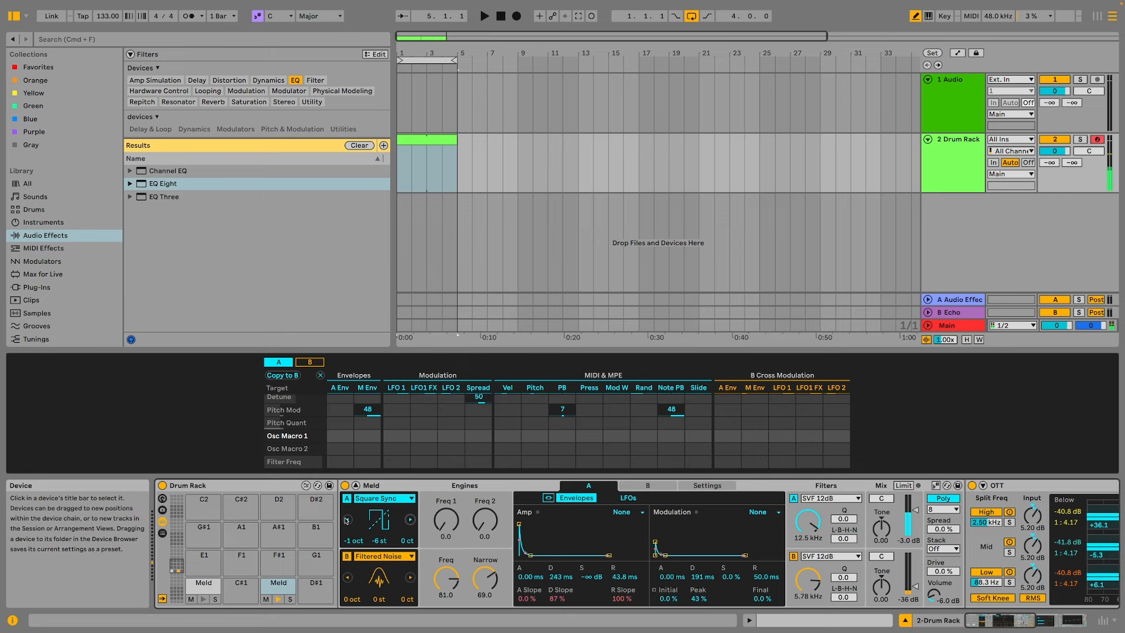
{"action": "left_click", "coordinate": [348, 520]}
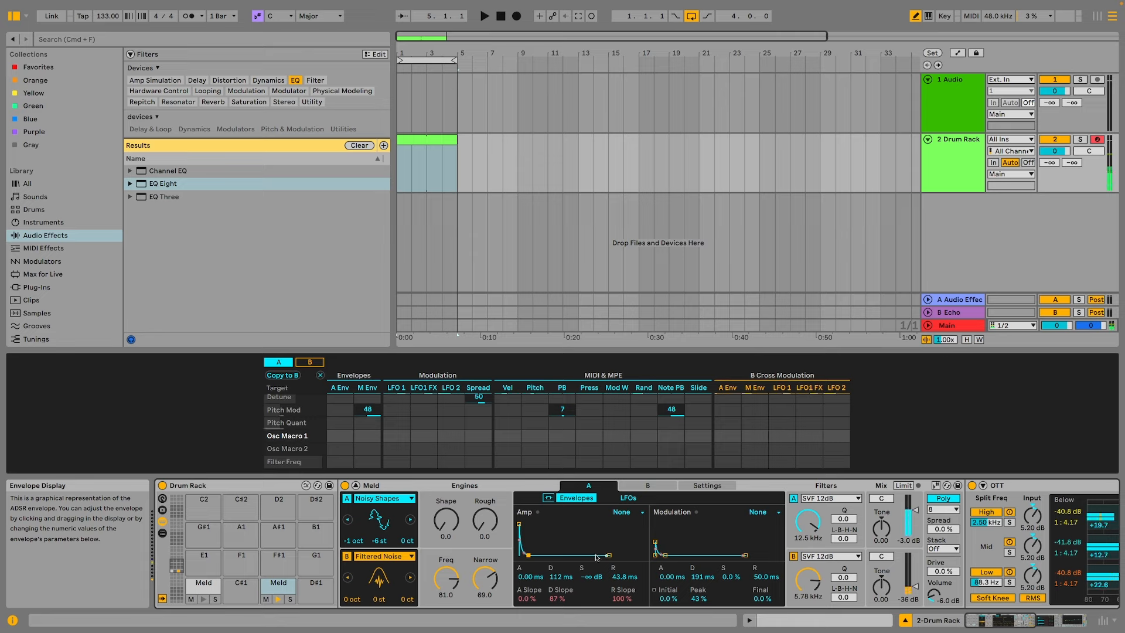
{"action": "left_click_drag", "start_coordinate": [378, 540], "coordinate": [378, 548]}
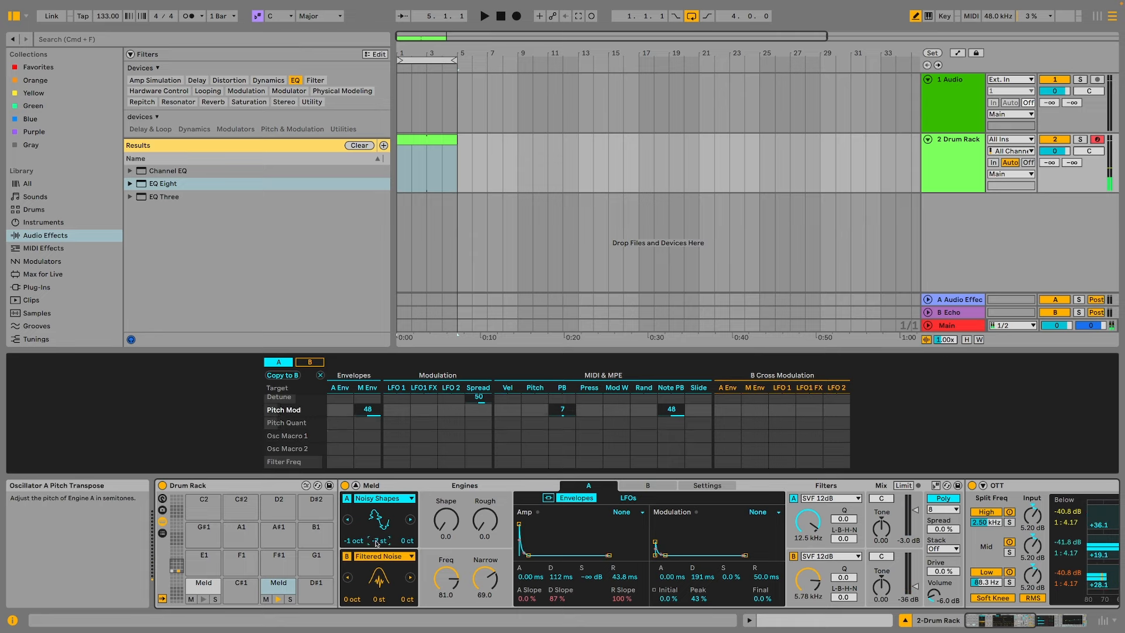
Set engine B's oscillator Freq to 88.1 and its filter to Eq Notch with Cut 48.4 and frequency 20.5 kHz.
{"action": "left_click_drag", "start_coordinate": [447, 579], "coordinate": [446, 573]}
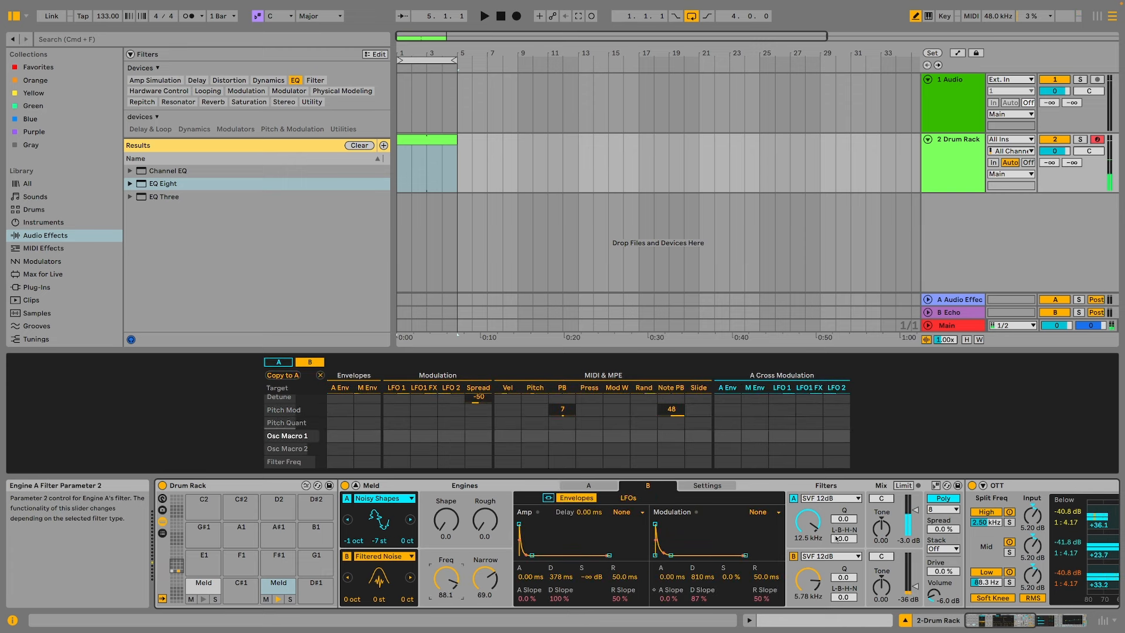
{"action": "left_click_drag", "start_coordinate": [843, 578], "coordinate": [838, 563]}
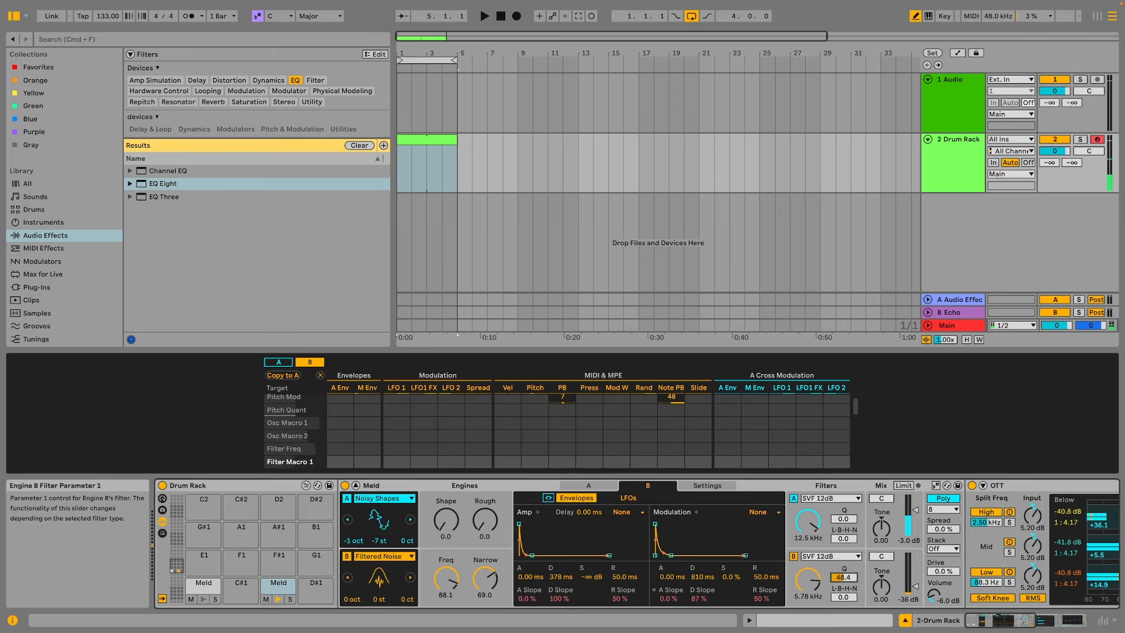
{"action": "left_click", "coordinate": [837, 561]}
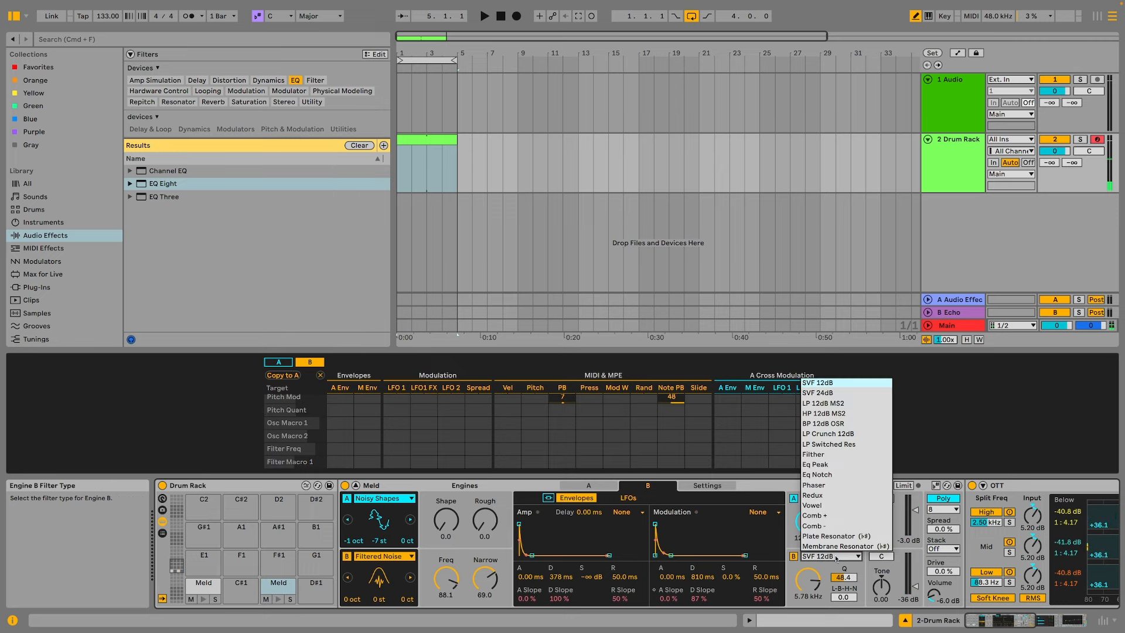
{"action": "left_click", "coordinate": [832, 478]}
{"action": "left_click", "coordinate": [823, 597]}
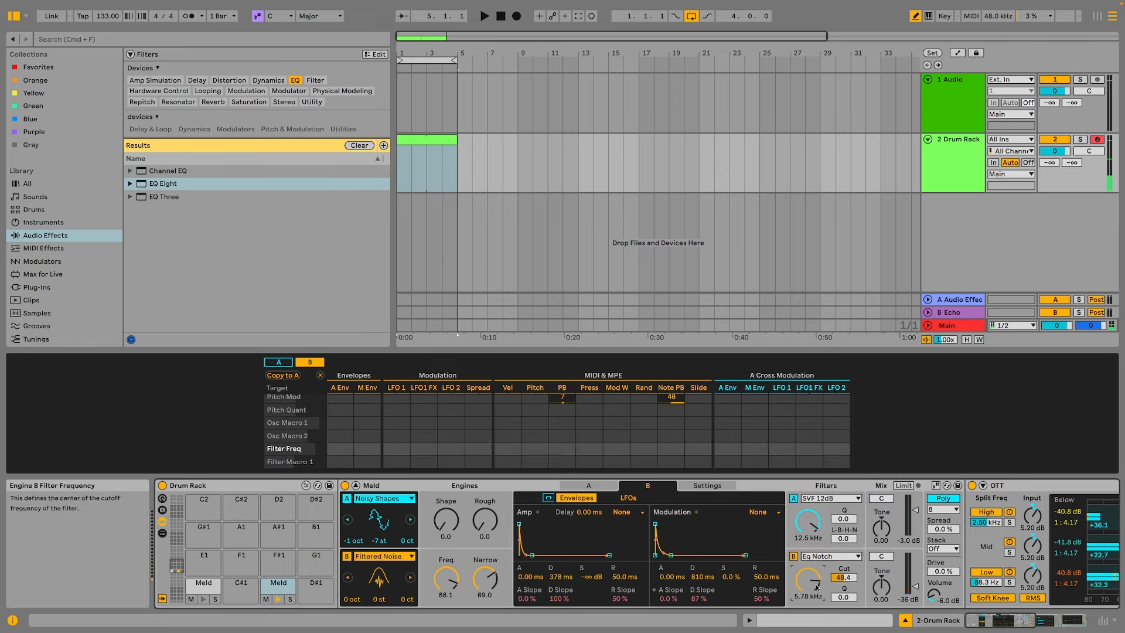
{"action": "left_click_drag", "start_coordinate": [818, 588], "coordinate": [815, 536]}
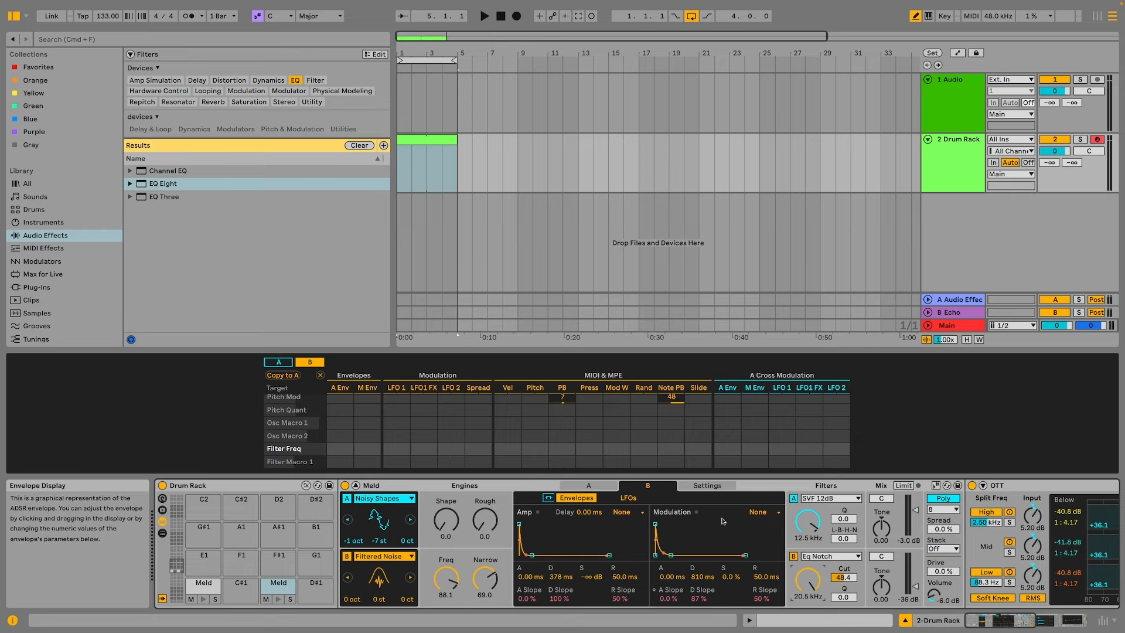
Modulate engine B's Filter Macro 1 with the modulation envelope at 100, and set the filter frequency to 4.64 kHz.
{"action": "left_click_drag", "start_coordinate": [367, 461], "coordinate": [368, 447]}
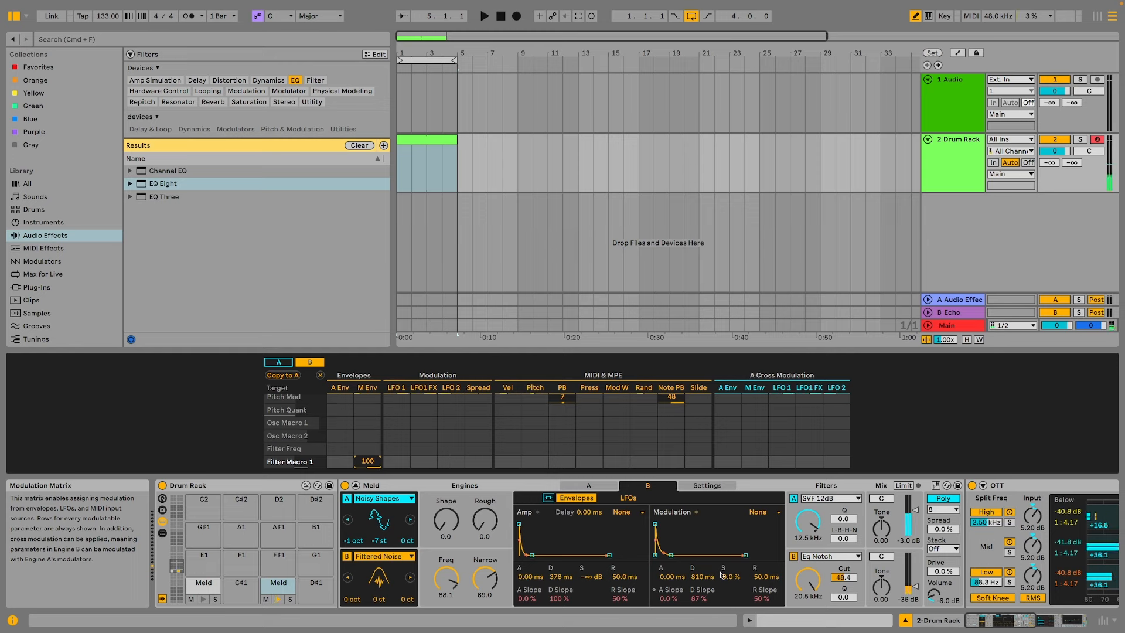
{"action": "left_click_drag", "start_coordinate": [809, 579], "coordinate": [808, 620]}
{"action": "left_click_drag", "start_coordinate": [804, 579], "coordinate": [806, 556]}
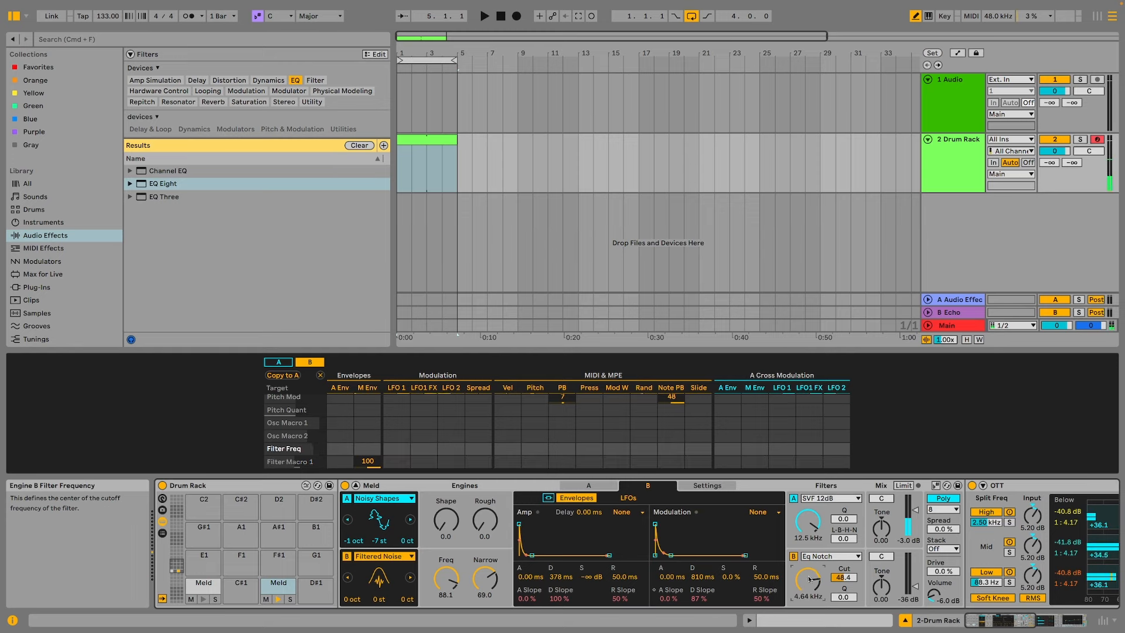
Try HP 12dB MS2 for engine B's filter, and settle on SVF 24dB with the frequency at 994 Hz.
{"action": "left_click", "coordinate": [830, 556]}
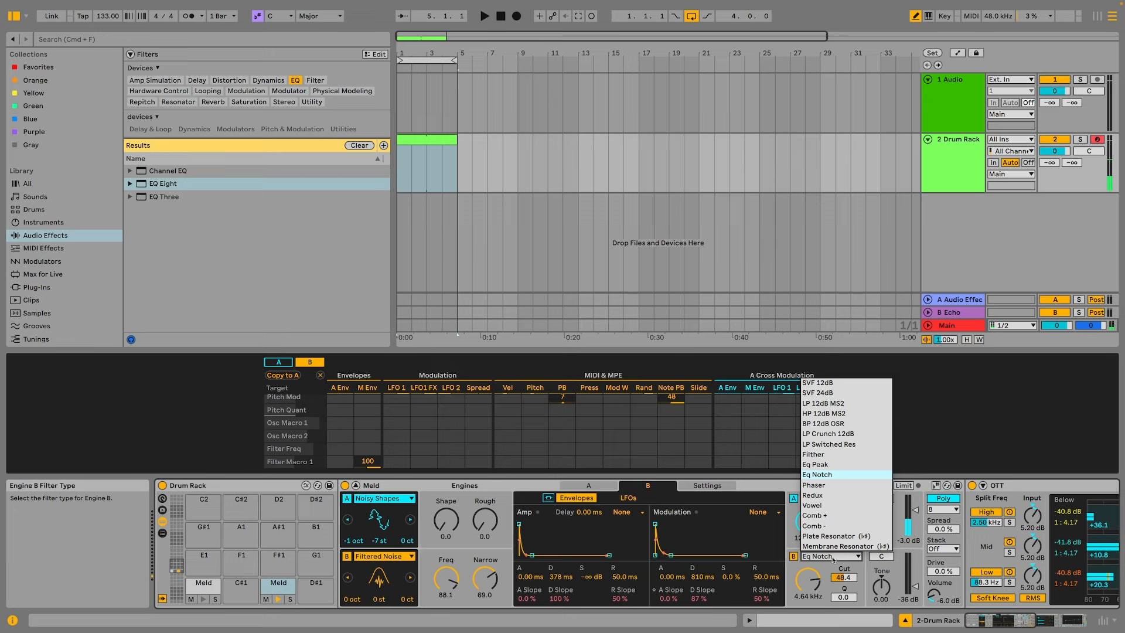
{"action": "left_click", "coordinate": [833, 413]}
{"action": "left_click", "coordinate": [830, 556]}
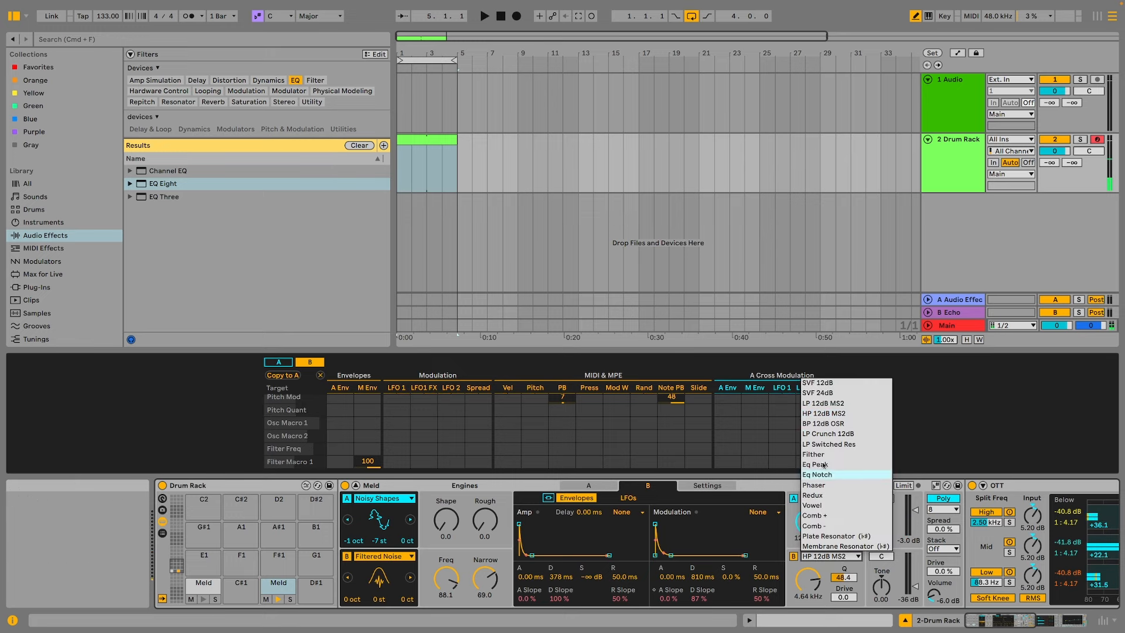
{"action": "left_click", "coordinate": [831, 393]}
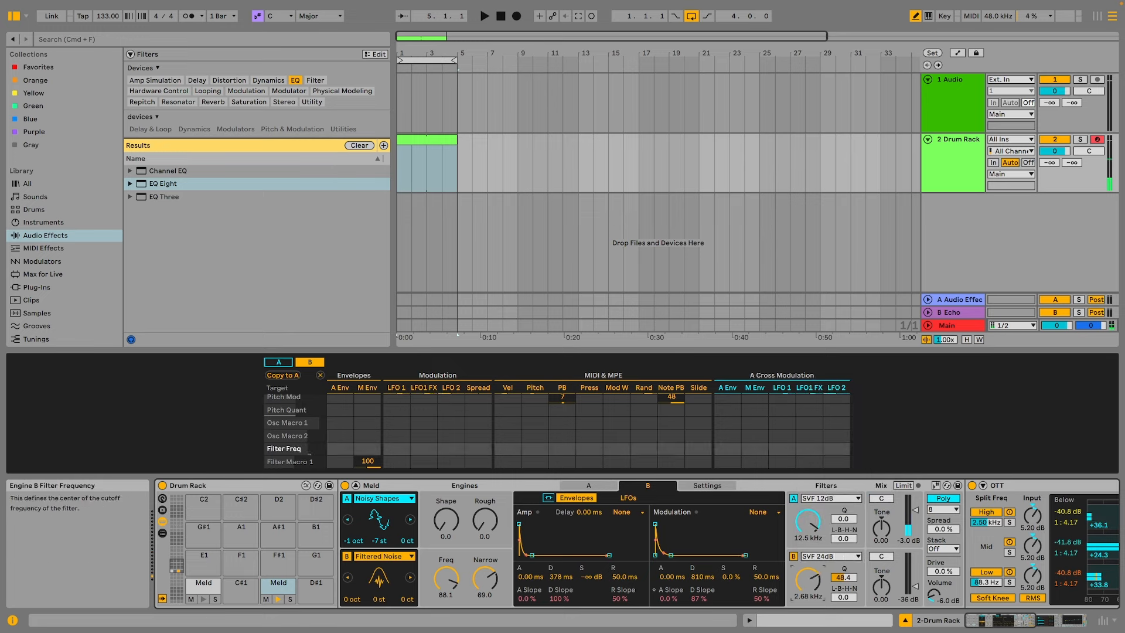
{"action": "left_click_drag", "start_coordinate": [808, 579], "coordinate": [808, 592]}
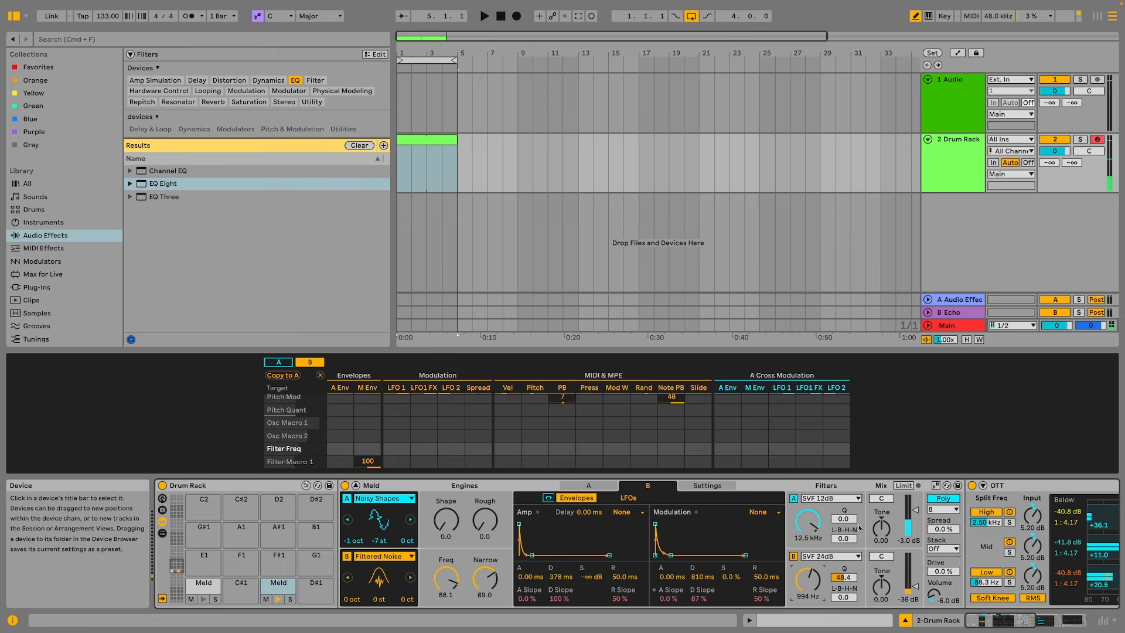
Try Redux on engine A's filter, and settle on Vowel with frequency 4.90 kHz, Q 45.3 and Morph 11.7.
{"action": "left_click_drag", "start_coordinate": [809, 520], "coordinate": [808, 578]}
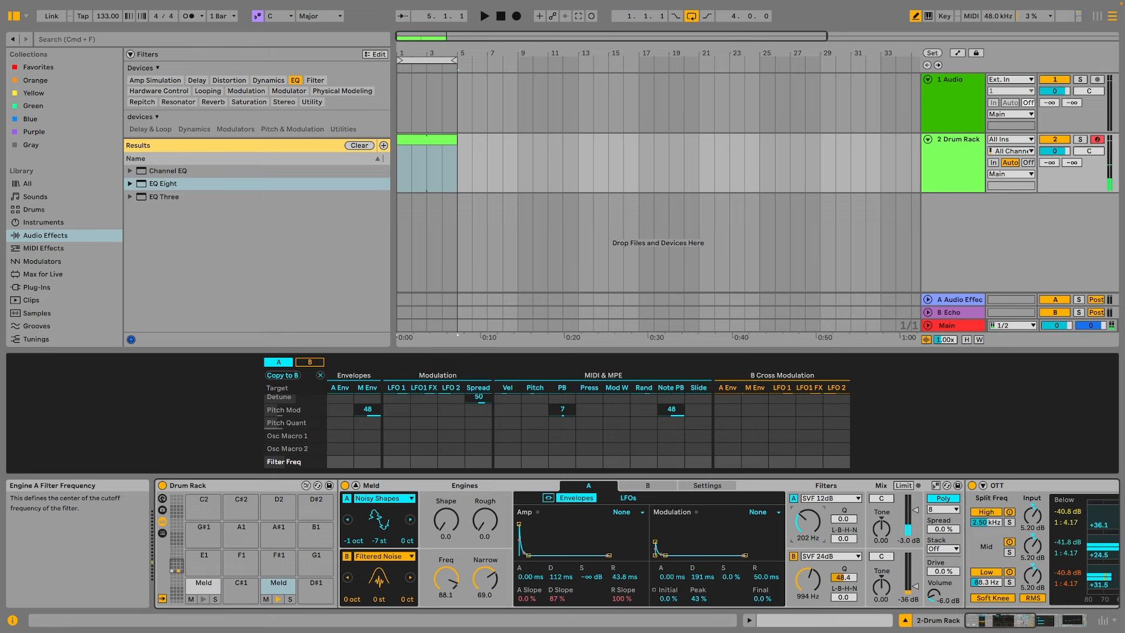
{"action": "left_click", "coordinate": [822, 499]}
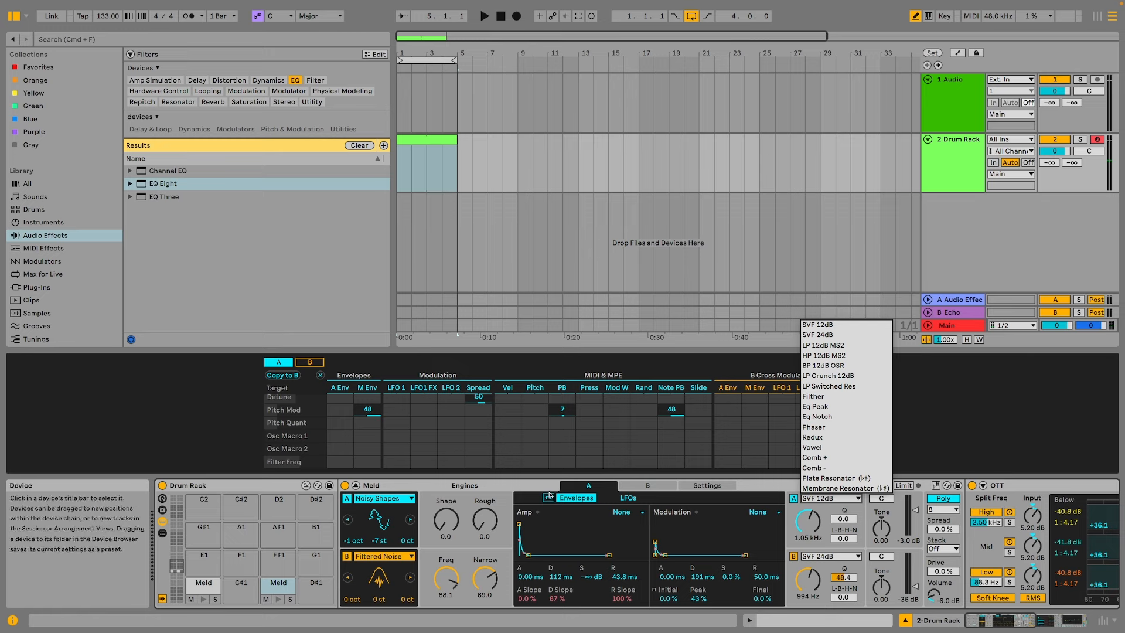
{"action": "left_click", "coordinate": [848, 438]}
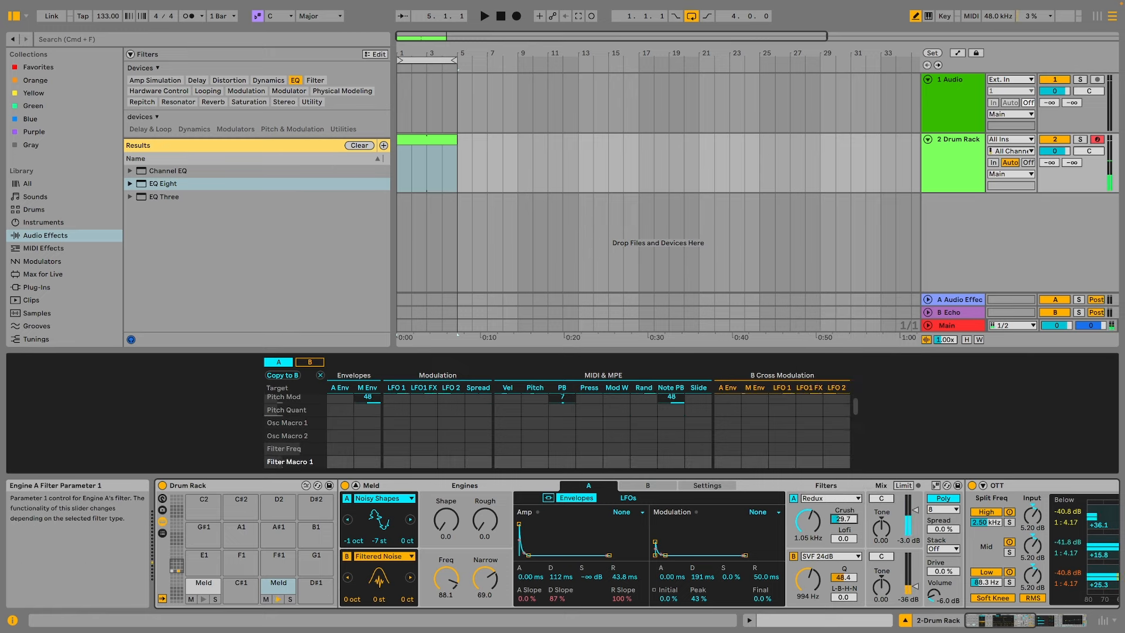
{"action": "left_click", "coordinate": [832, 498]}
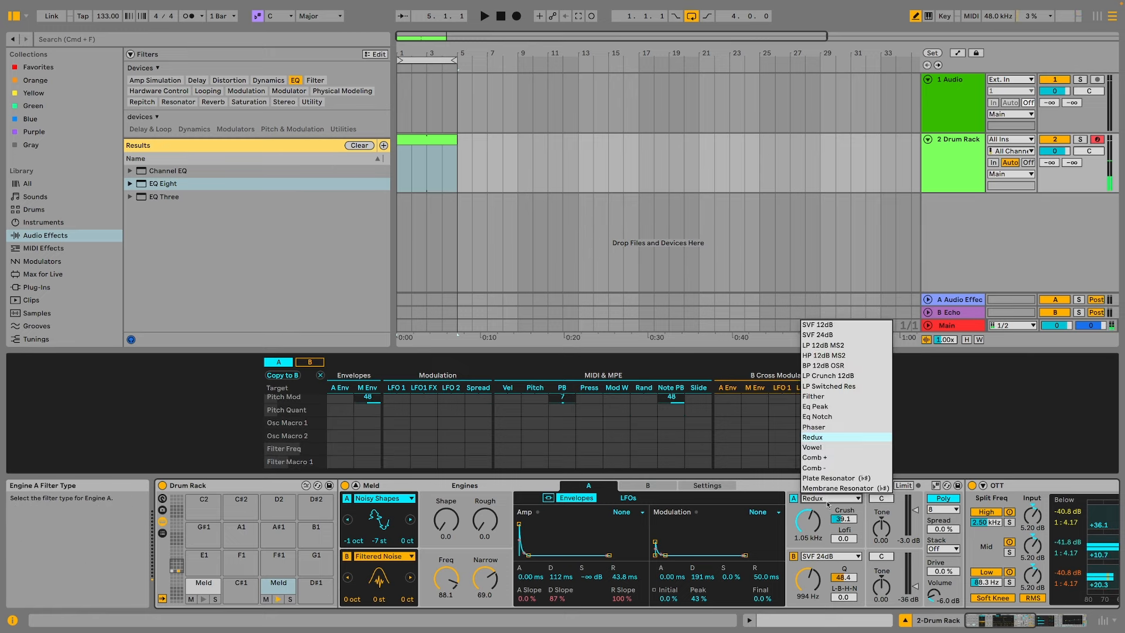
{"action": "left_click", "coordinate": [830, 448]}
{"action": "left_click_drag", "start_coordinate": [838, 519], "coordinate": [808, 504]}
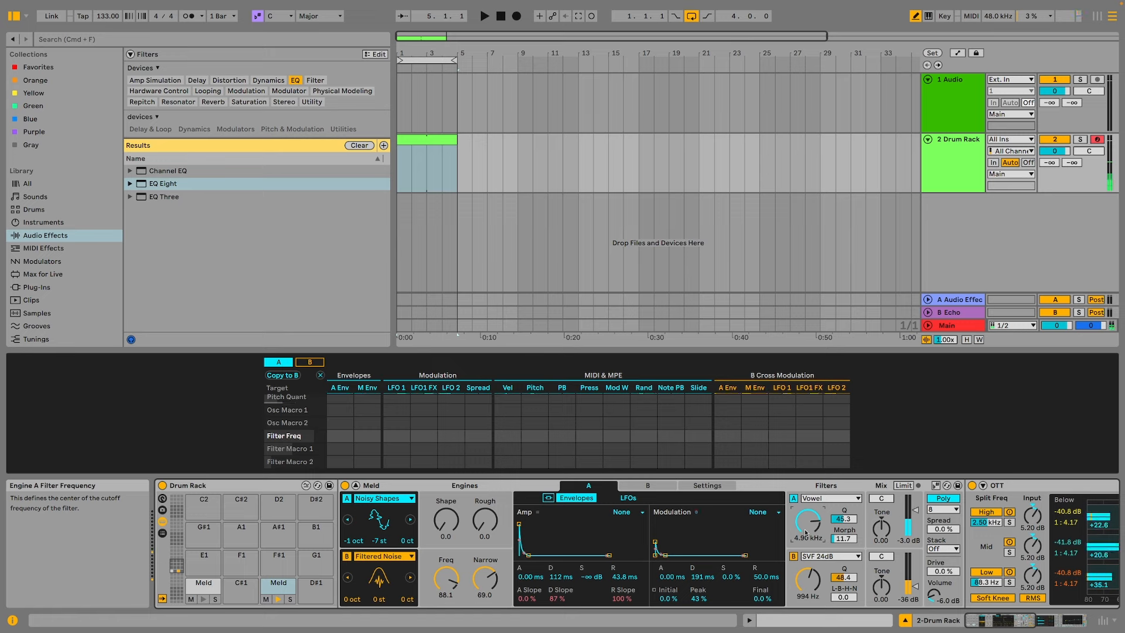
Transpose engine A to -8 st and reshape its amp envelope with a short decay, 100% decay slope and 1.50 ms release.
{"action": "left_click_drag", "start_coordinate": [529, 554], "coordinate": [539, 555]}
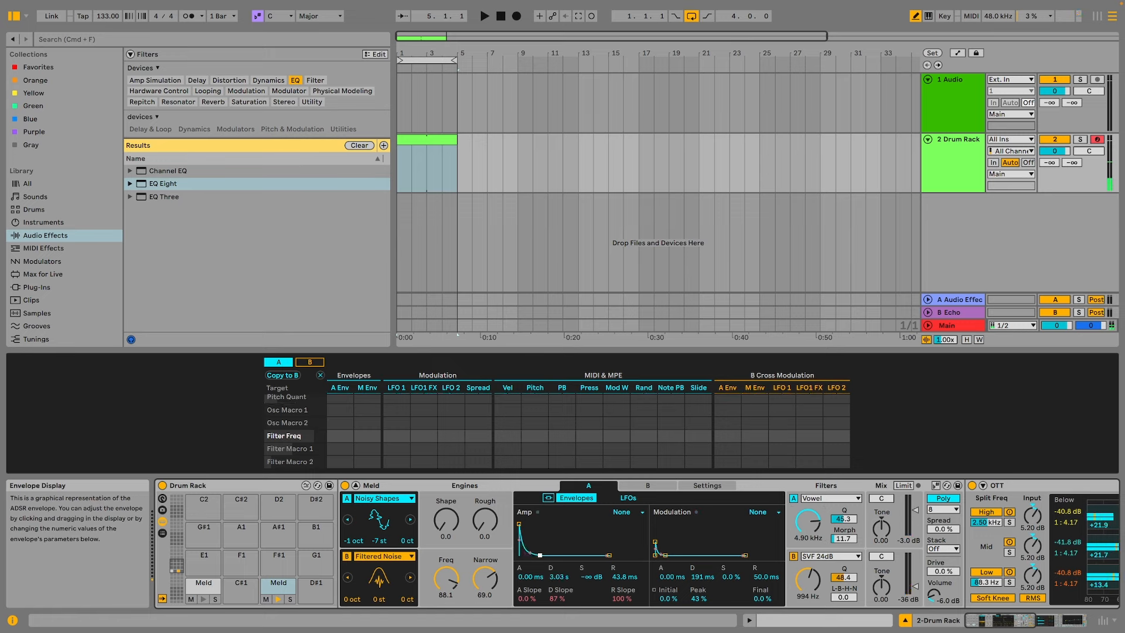
{"action": "left_click", "coordinate": [378, 541]}
{"action": "mouse_move", "coordinate": [378, 540]}
{"action": "left_mouse_down"}
{"action": "mouse_move", "coordinate": [378, 552]}
{"action": "mouse_move", "coordinate": [378, 543]}
{"action": "left_mouse_up"}
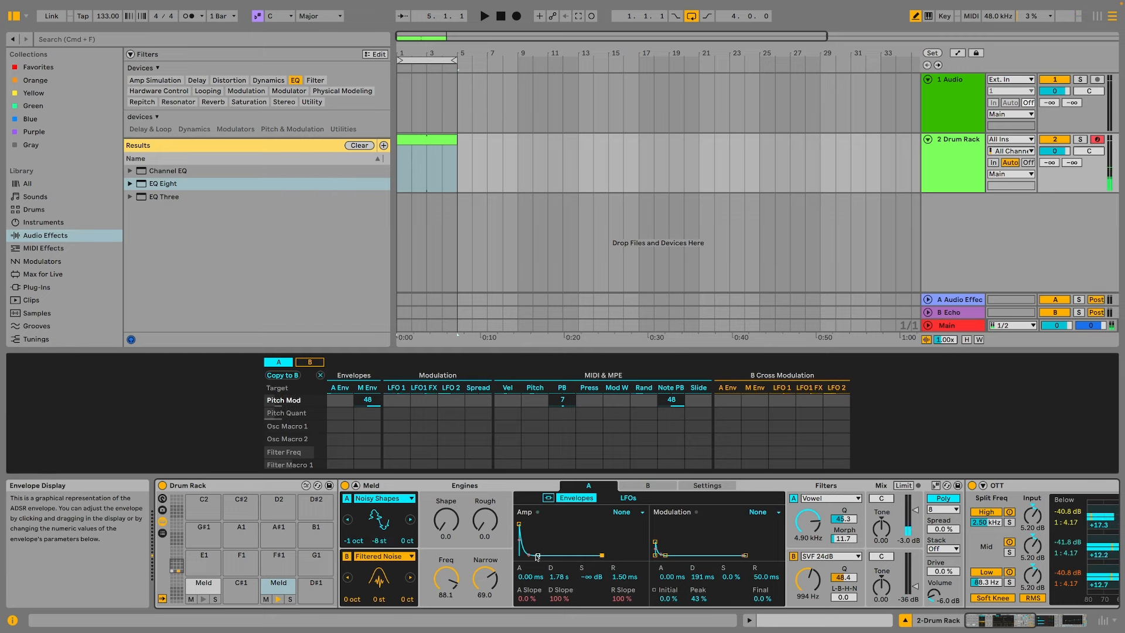
{"action": "left_click_drag", "start_coordinate": [538, 555], "coordinate": [528, 555]}
Set engine B's oscillator Freq to 100.0 and raise its filter frequency to 2.99 kHz.
{"action": "left_click_drag", "start_coordinate": [446, 579], "coordinate": [446, 564]}
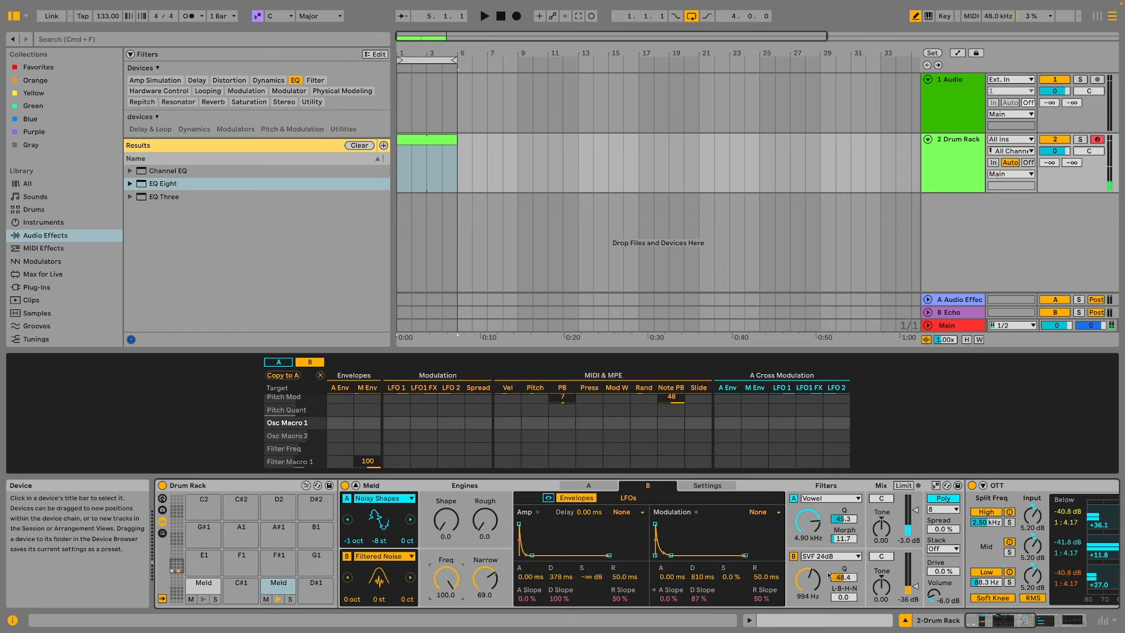
{"action": "left_click_drag", "start_coordinate": [808, 580], "coordinate": [808, 562]}
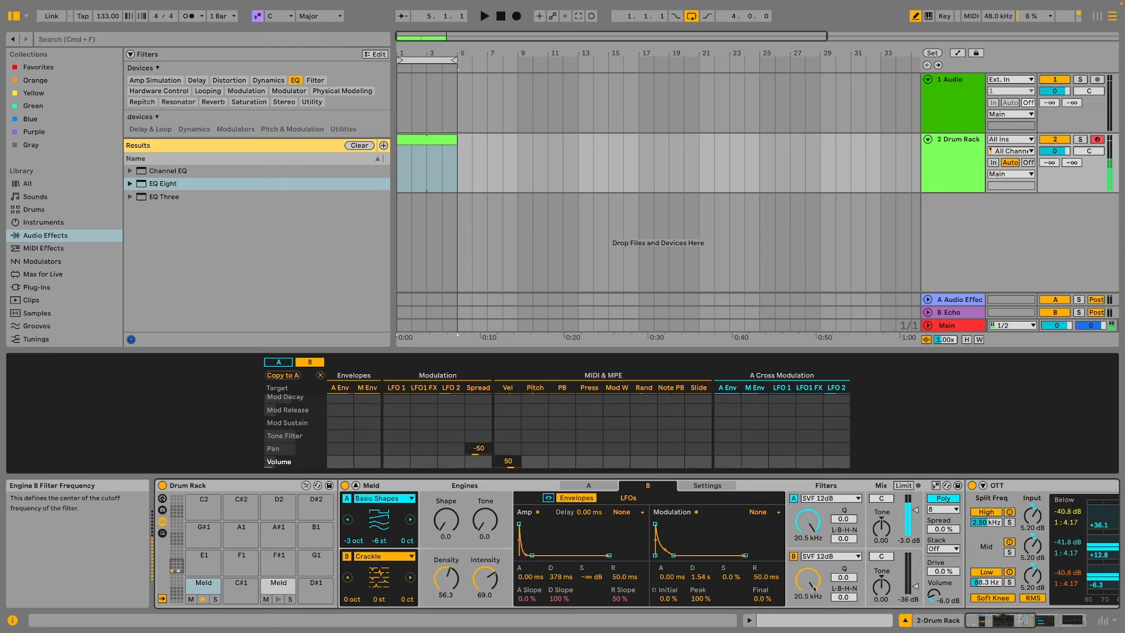
On the D1 chain, set OTT's Amount to 71% and move EQ Eight's band 1 low cut to 206 Hz.
{"action": "left_click", "coordinate": [1026, 612]}
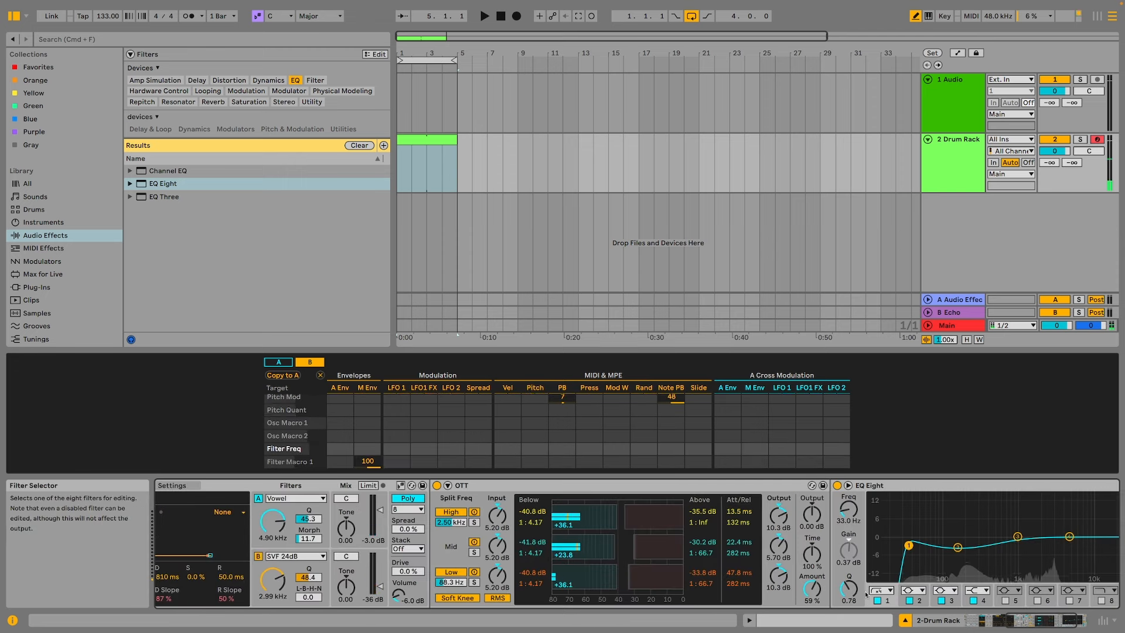
{"action": "left_click_drag", "start_coordinate": [849, 589], "coordinate": [813, 581]}
{"action": "left_click_drag", "start_coordinate": [910, 546], "coordinate": [968, 547]}
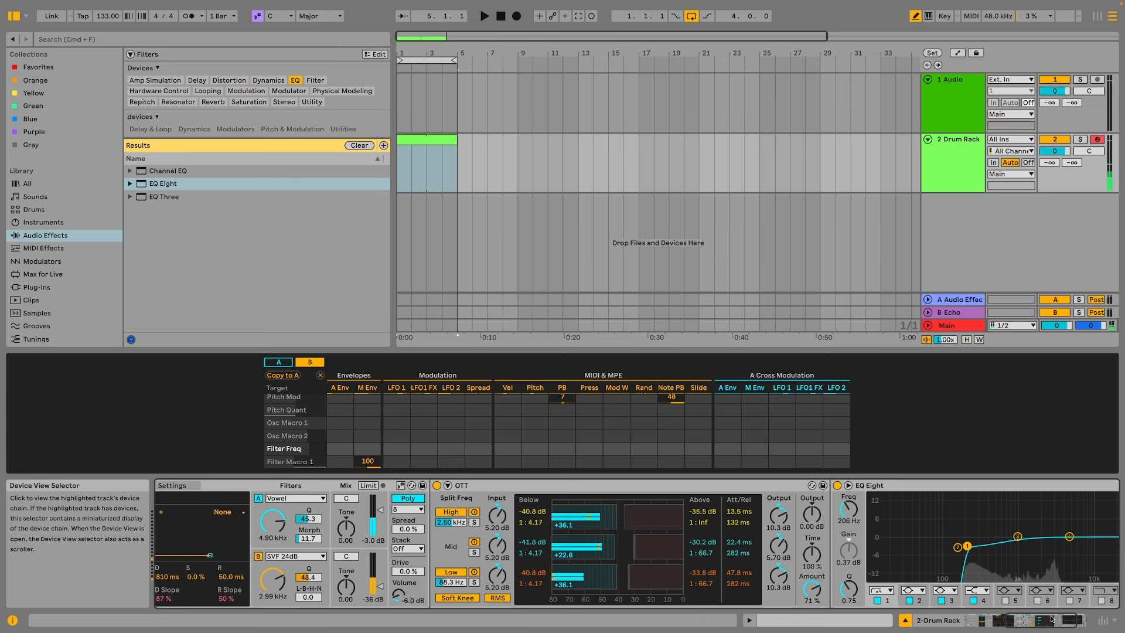
{"action": "left_click_drag", "start_coordinate": [1044, 621], "coordinate": [1000, 620]}
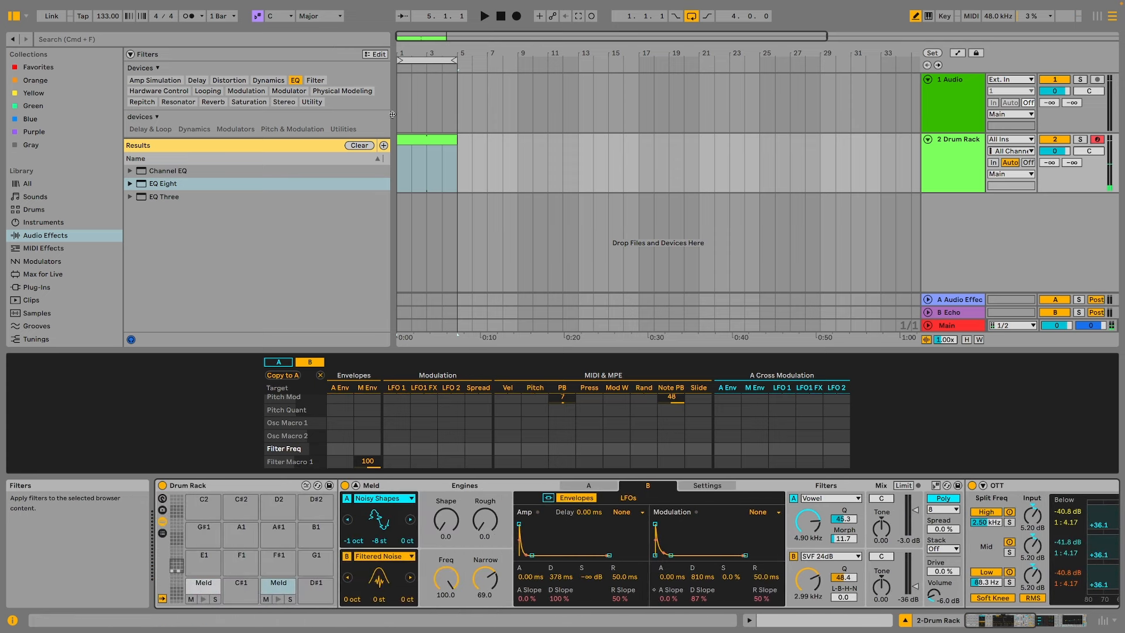
Open the Drum Rack track's MIDI clip, add a C1 kick note at 1.1.1, and set the tempo to 159.00 BPM.
{"action": "double_click", "coordinate": [433, 140]}
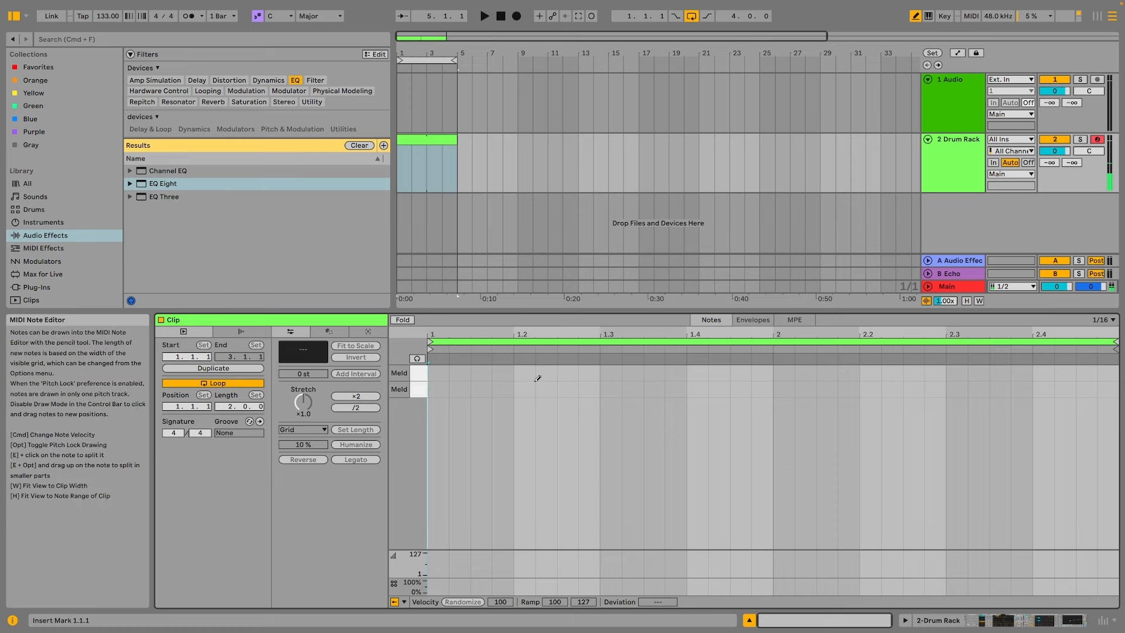
{"action": "left_click", "coordinate": [434, 388]}
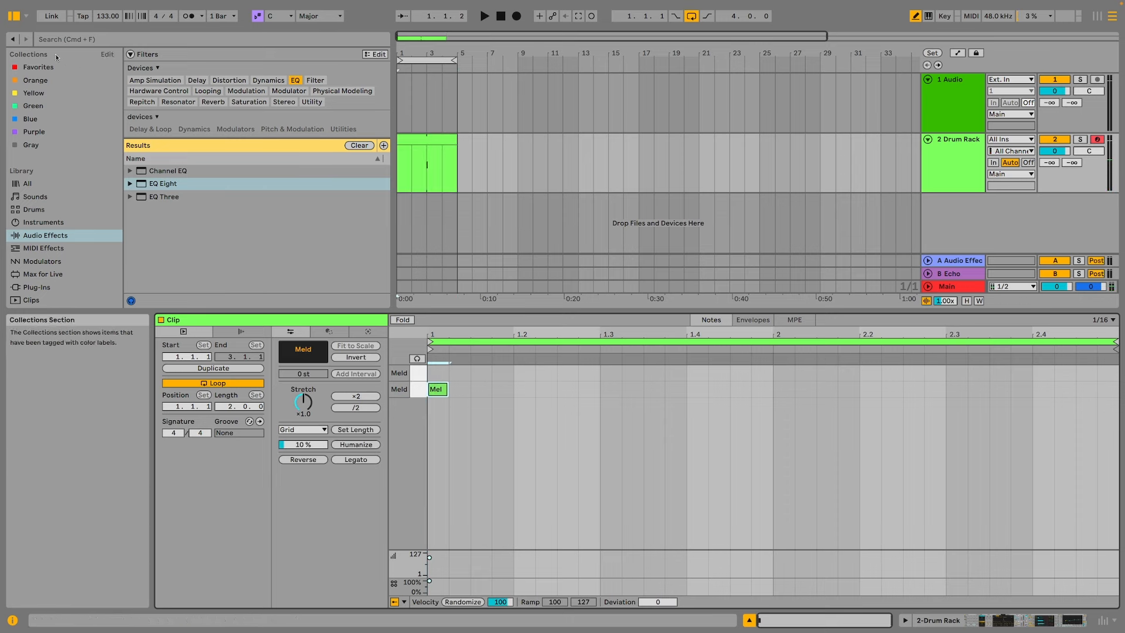
{"action": "left_click_drag", "start_coordinate": [108, 17], "coordinate": [108, 3]}
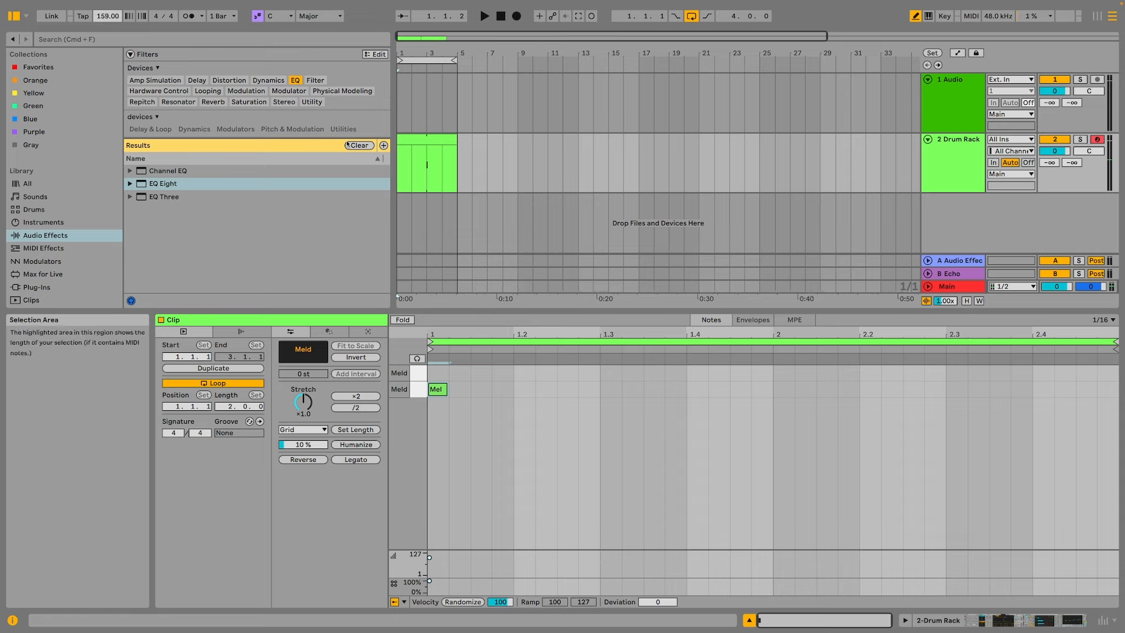
Play the loop and add a kick at 1.2.3 plus D1 snare hits at 1.3.1 and 2.3.1.
{"action": "key", "text": "space"}
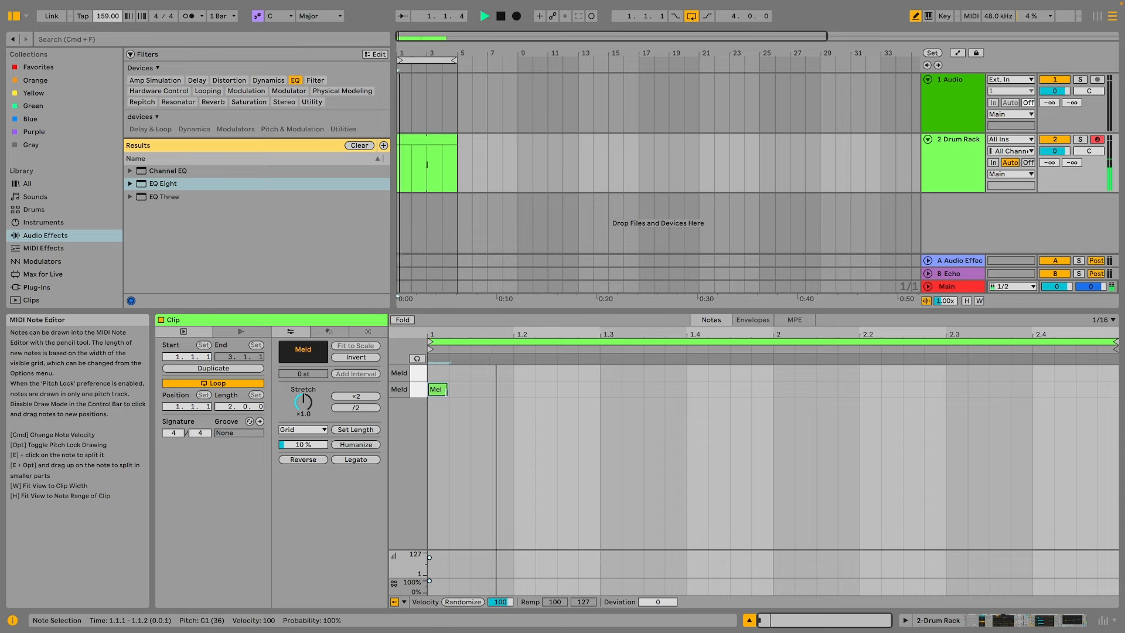
{"action": "left_click", "coordinate": [567, 389]}
{"action": "left_click", "coordinate": [608, 373]}
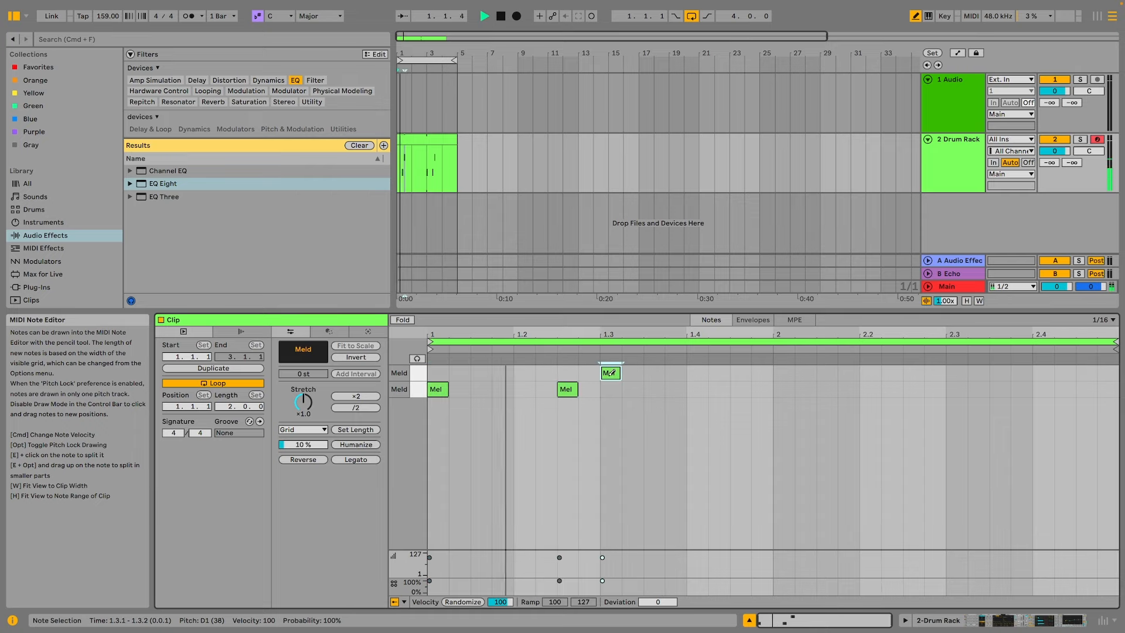
{"action": "left_click", "coordinate": [972, 372]}
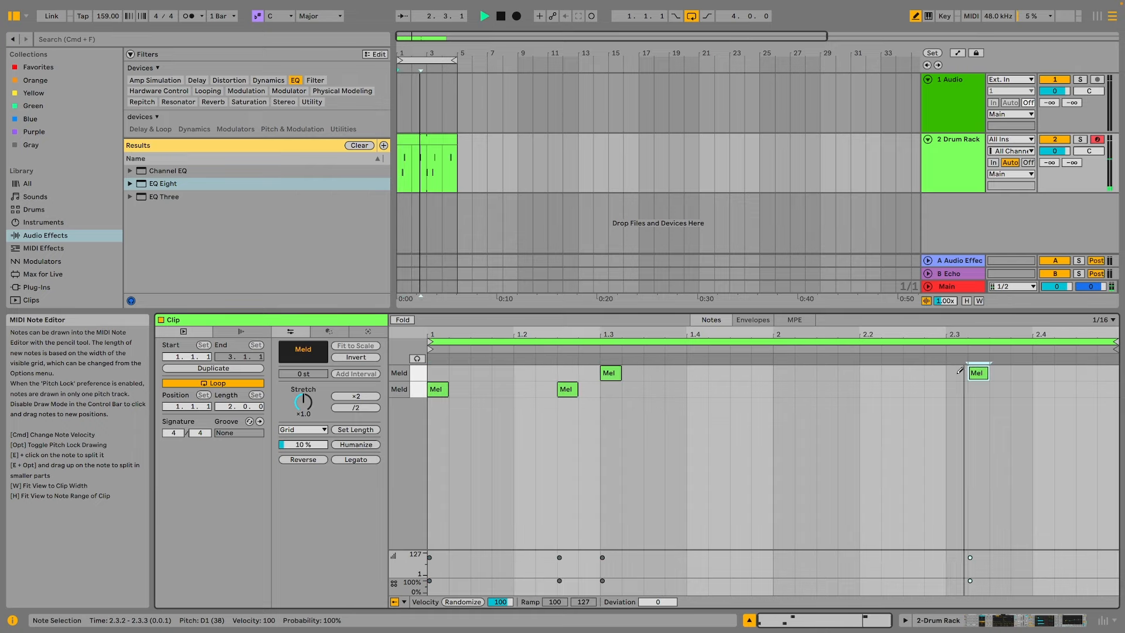
{"action": "left_click", "coordinate": [959, 372]}
{"action": "left_click", "coordinate": [976, 374]}
Add kicks at 1.4.1 and 2.1.1, lengthening the 1.4.1 kick to three sixteenths and the opening kick to one beat.
{"action": "left_click", "coordinate": [722, 389]}
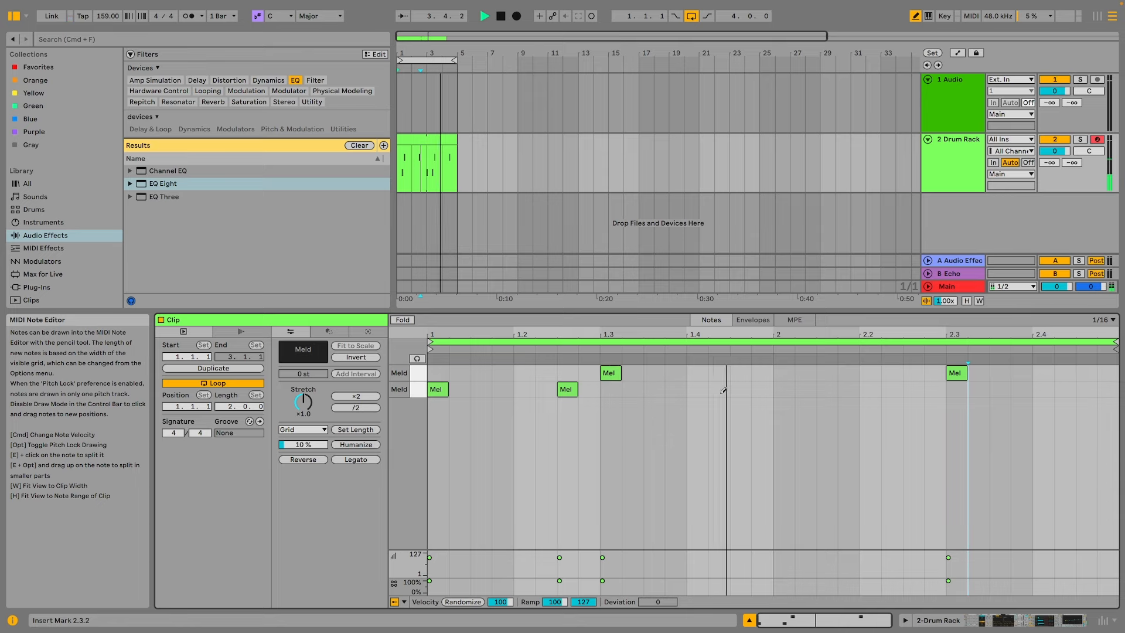
{"action": "left_click", "coordinate": [785, 389]}
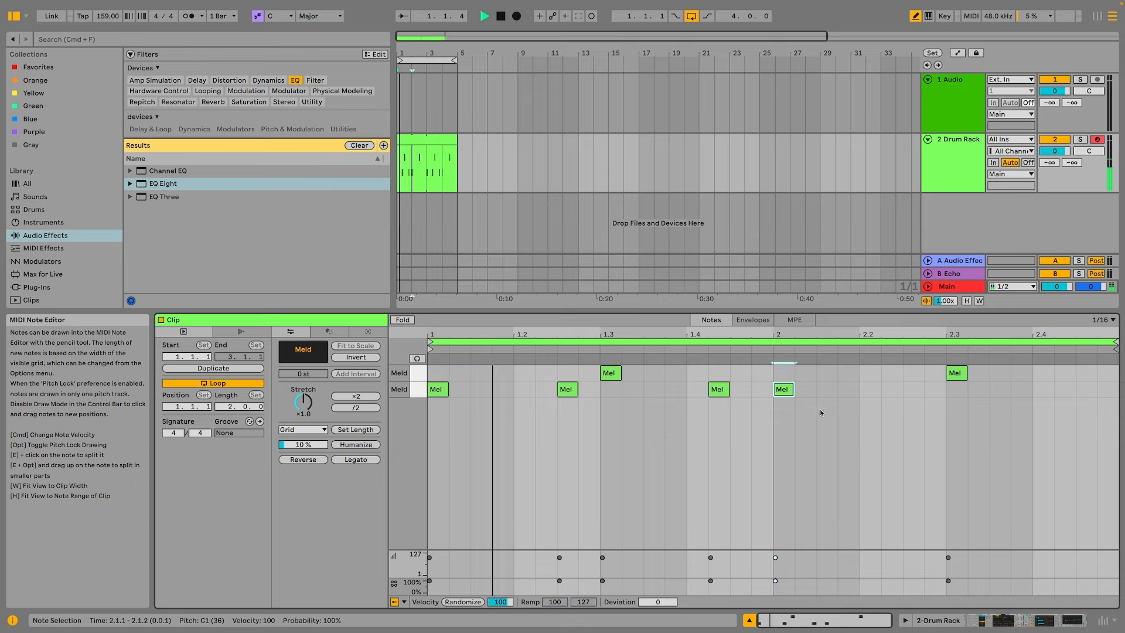
{"action": "left_click", "coordinate": [722, 387]}
{"action": "left_click", "coordinate": [692, 388]}
{"action": "left_click_drag", "start_coordinate": [706, 389], "coordinate": [750, 389]}
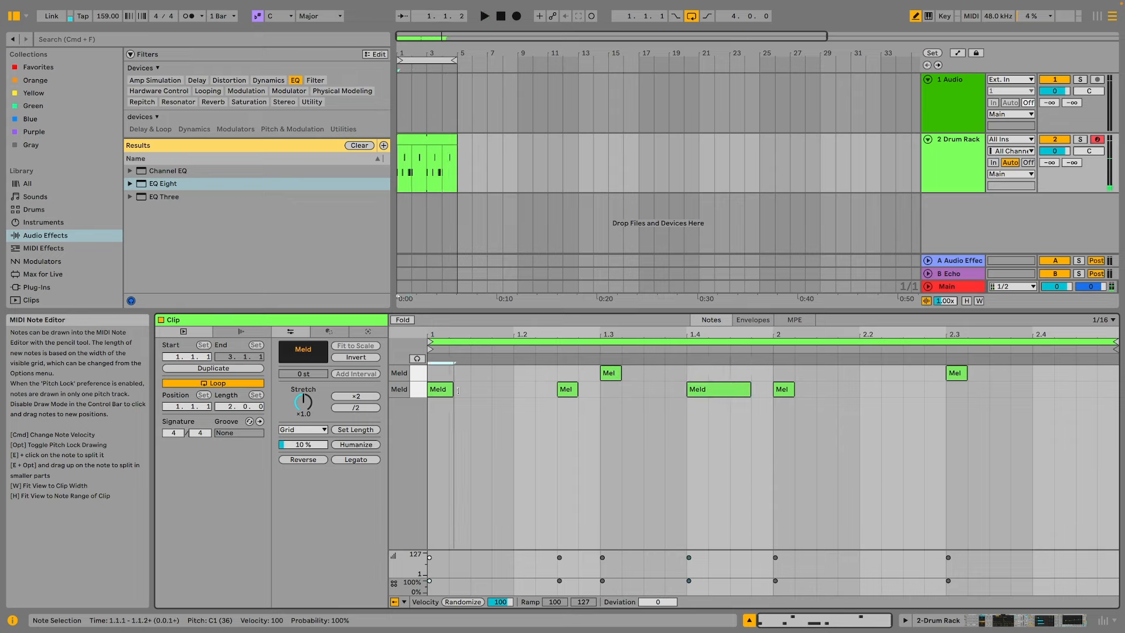
{"action": "left_click_drag", "start_coordinate": [448, 389], "coordinate": [511, 389]}
With the loop playing, add a one-beat kick at 2.3.3 and a sixteenth-note kick at 2.4.3.
{"action": "key", "text": "space"}
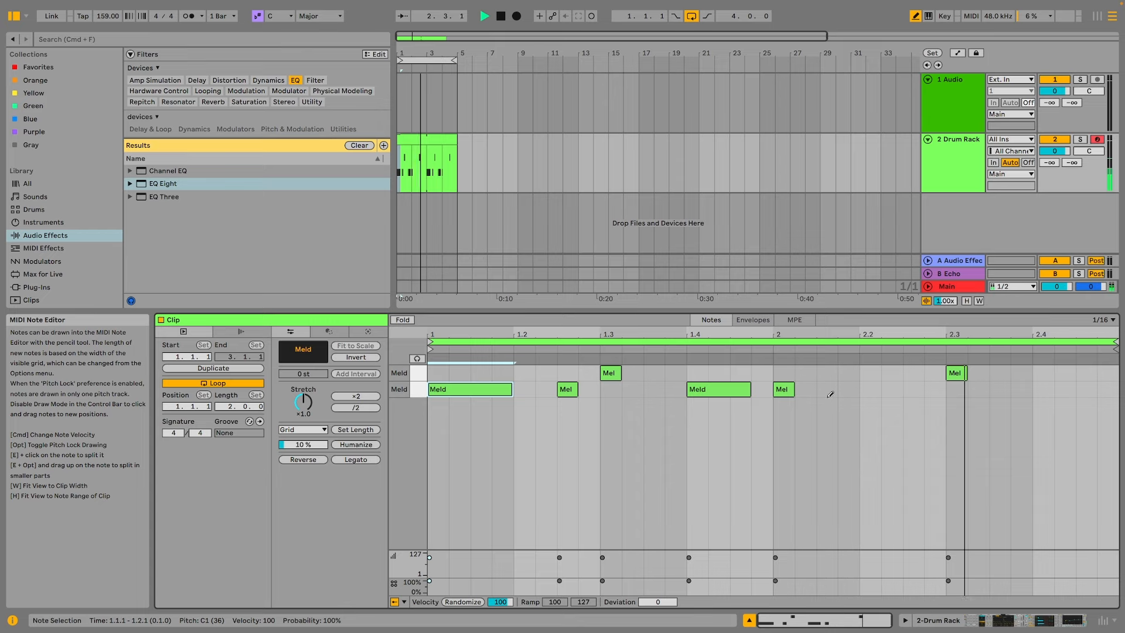
{"action": "left_click", "coordinate": [1020, 389]}
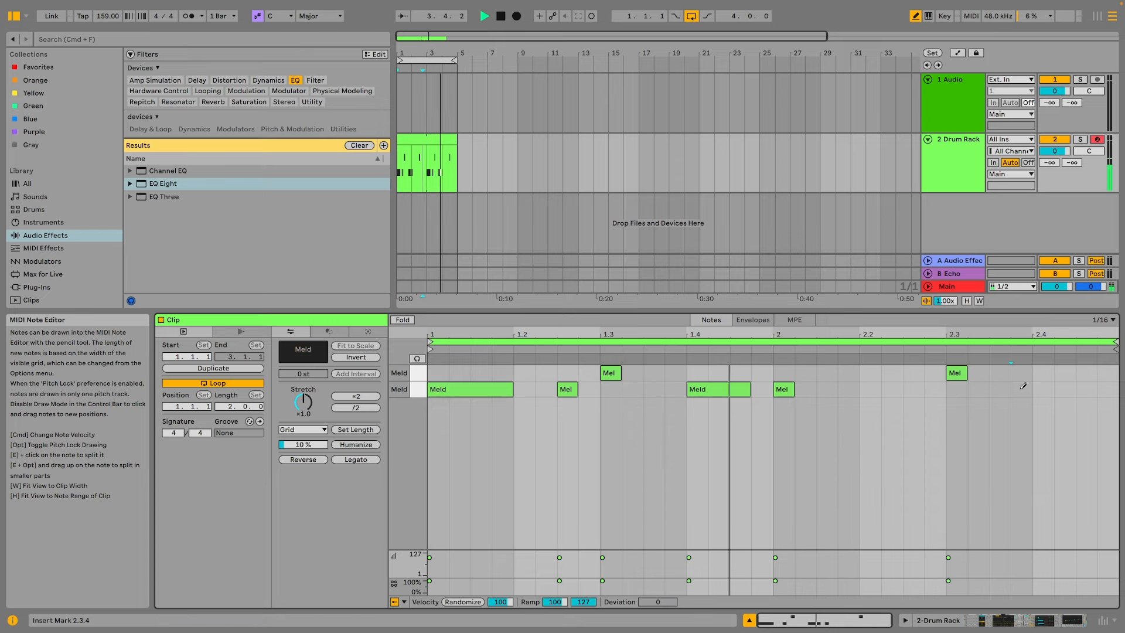
{"action": "left_click_drag", "start_coordinate": [1030, 389], "coordinate": [1076, 389]}
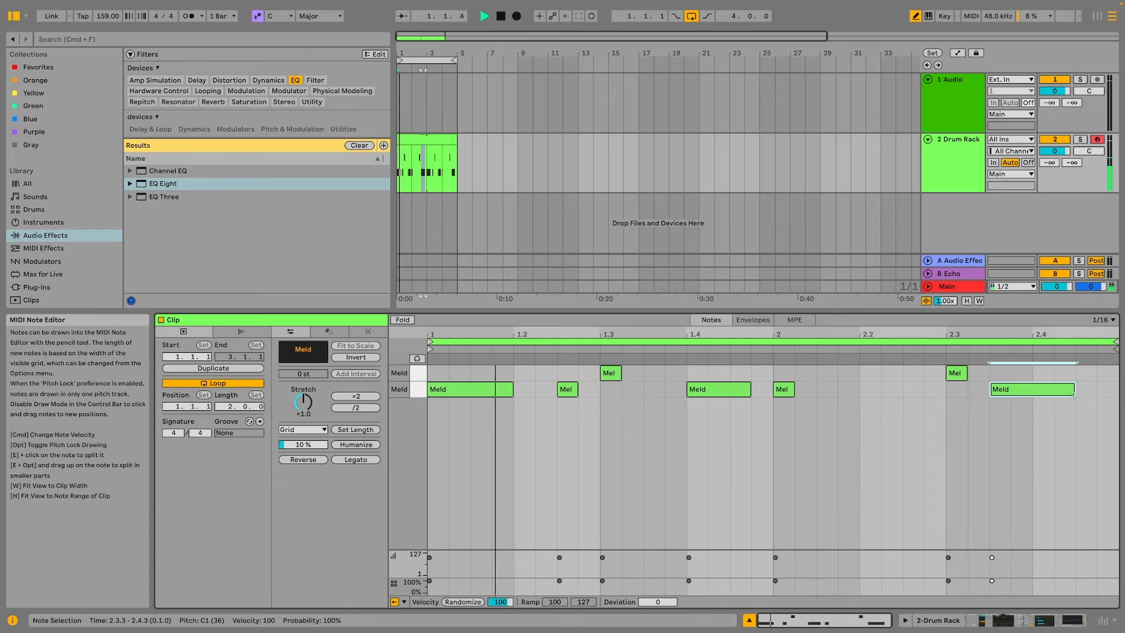
{"action": "left_click", "coordinate": [1091, 389]}
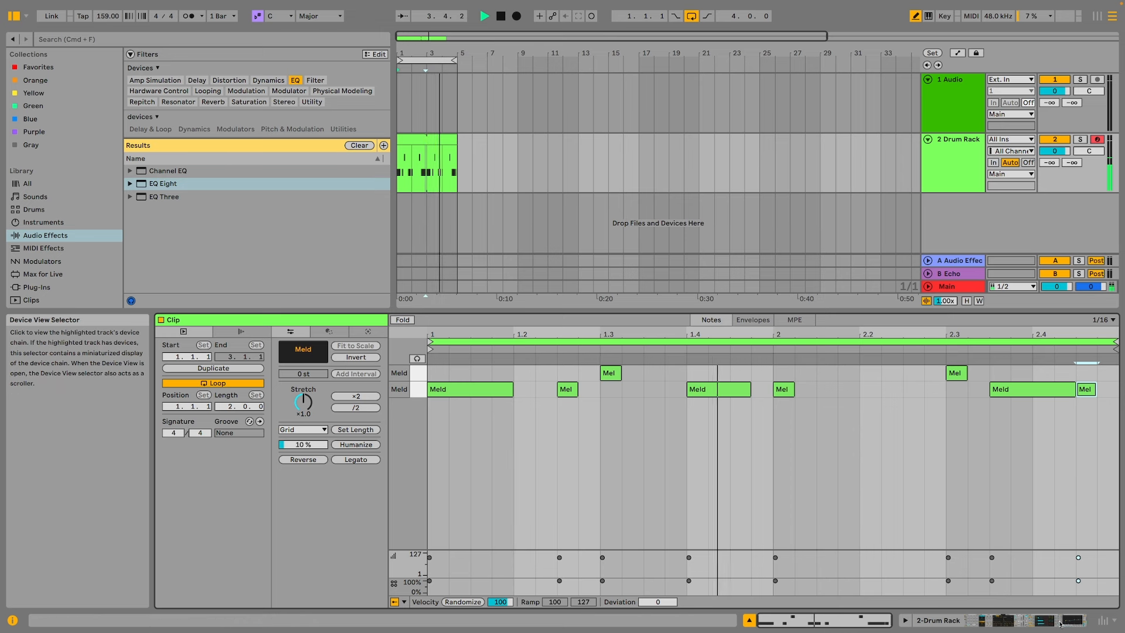
Load a new Meld instrument onto the Drum Rack's F1 pad and turn off its engine B.
{"action": "key", "text": "shift+Tab"}
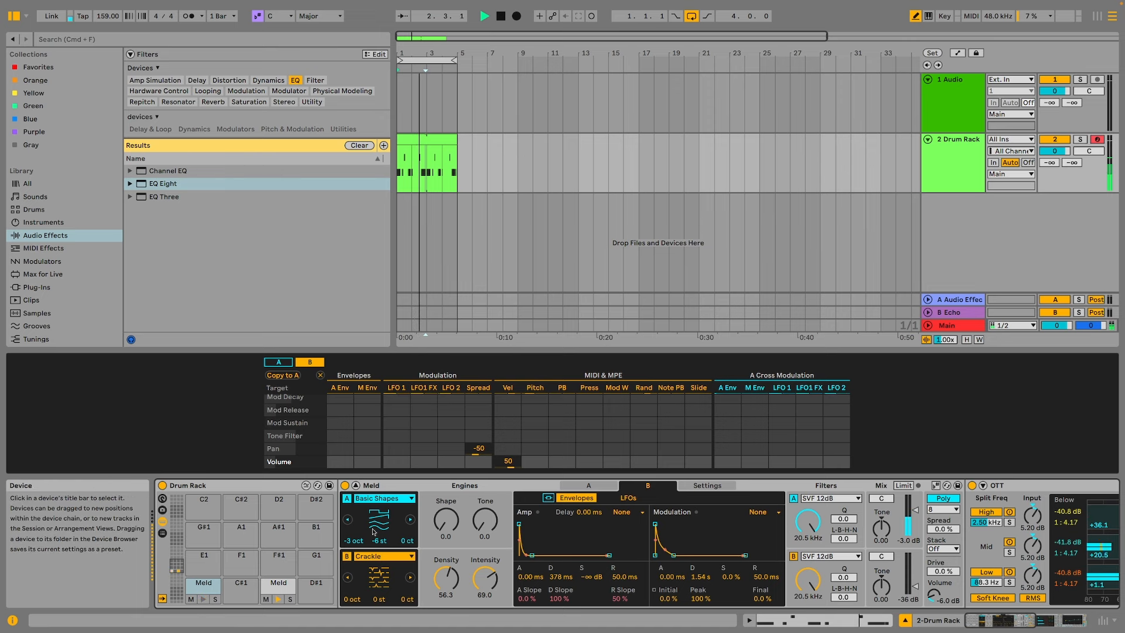
{"action": "left_click", "coordinate": [52, 223]}
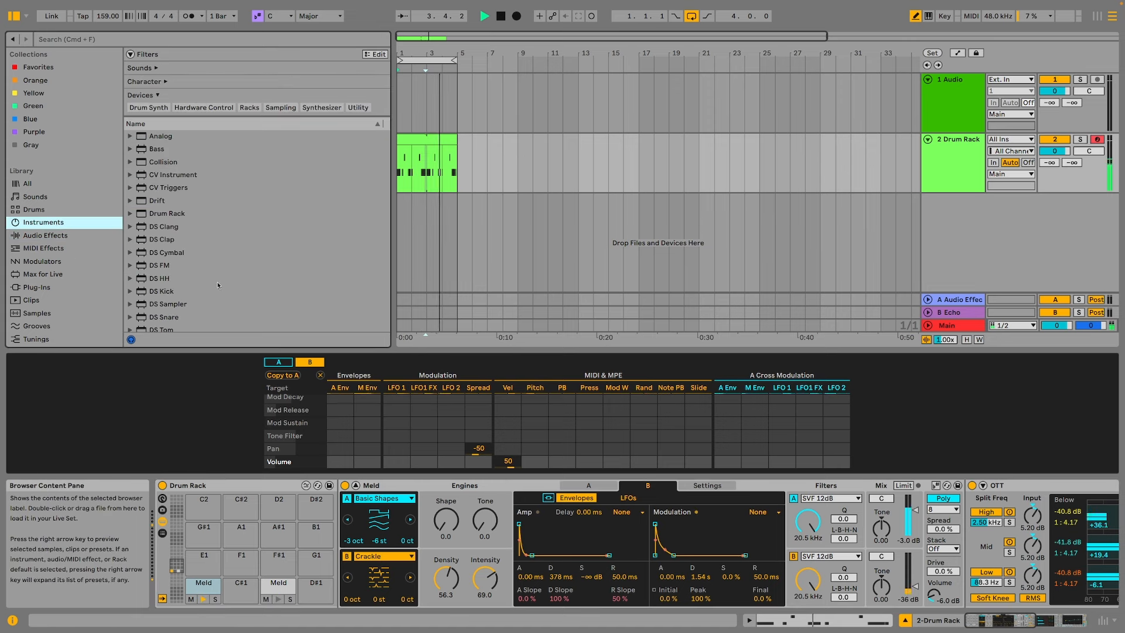
{"action": "scroll", "coordinate": [163, 223], "scroll_direction": "down", "scroll_amount": 5}
{"action": "left_click_drag", "start_coordinate": [162, 207], "coordinate": [241, 560]}
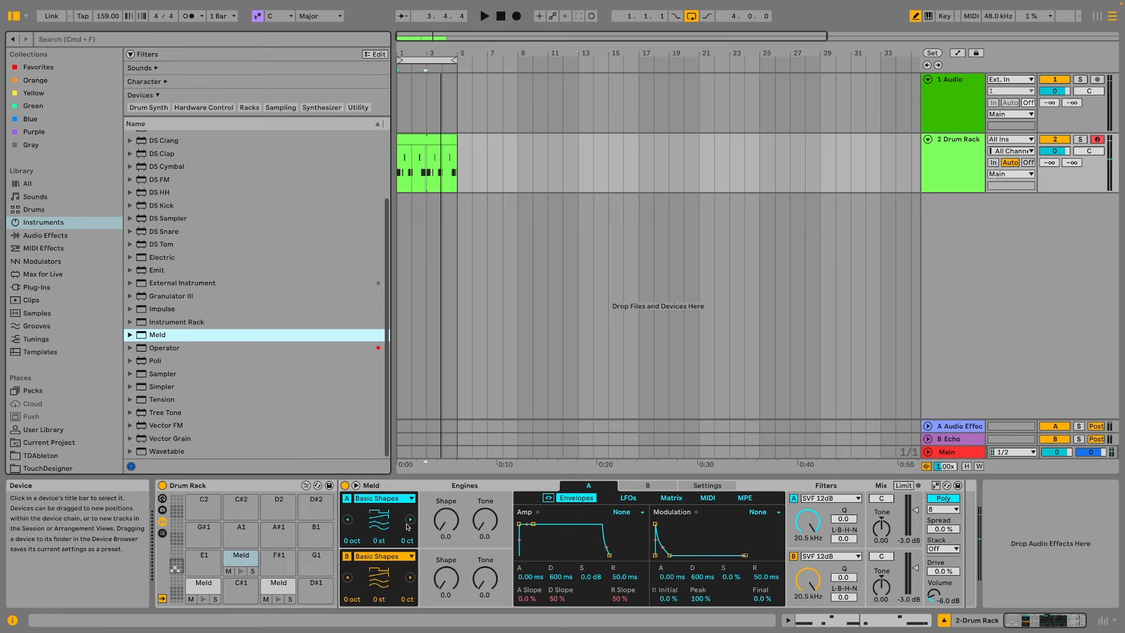
{"action": "left_click", "coordinate": [346, 556]}
{"action": "left_click", "coordinate": [347, 557]}
Cycle through engine A's oscillator types and select Noise Loop.
{"action": "left_click", "coordinate": [411, 519]}
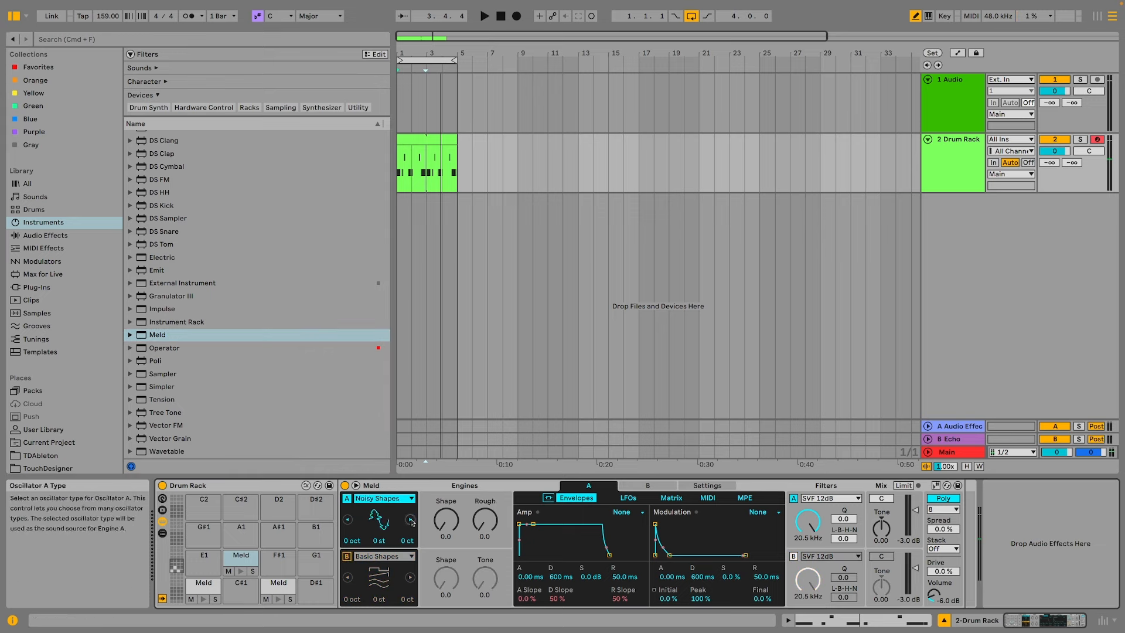
{"action": "left_click", "coordinate": [410, 520]}
{"action": "left_click", "coordinate": [410, 520]}
{"action": "left_click", "coordinate": [411, 520]}
{"action": "left_click", "coordinate": [411, 520]}
{"action": "left_click", "coordinate": [411, 520]}
{"action": "left_click", "coordinate": [411, 520]}
{"action": "left_click", "coordinate": [410, 520]}
{"action": "left_click", "coordinate": [411, 520]}
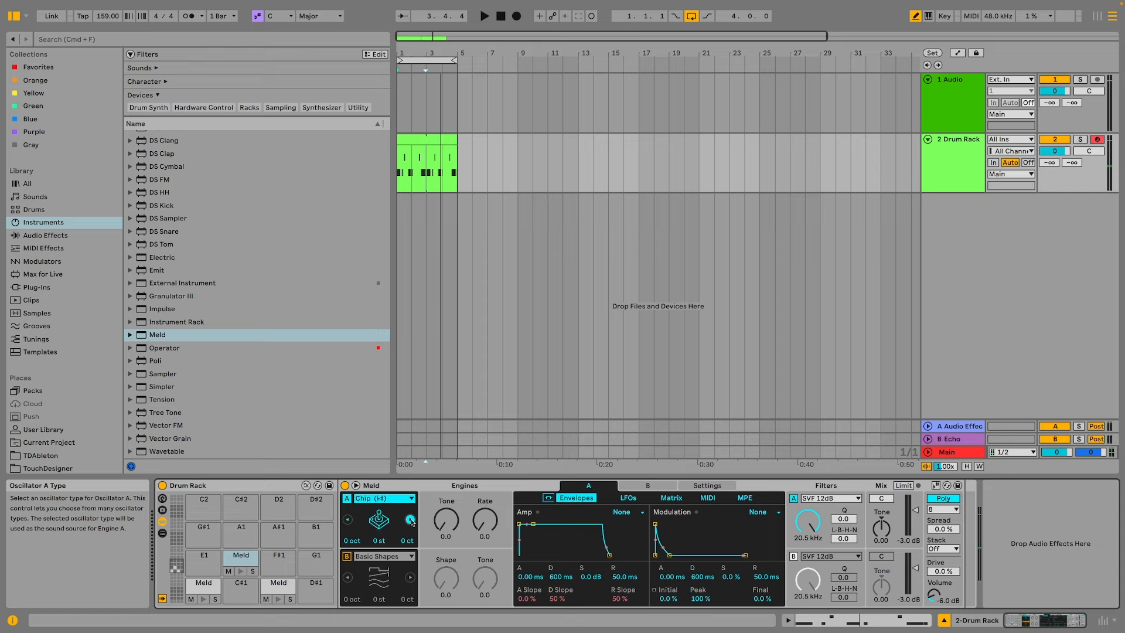
{"action": "left_click", "coordinate": [410, 520]}
{"action": "left_click", "coordinate": [412, 499]}
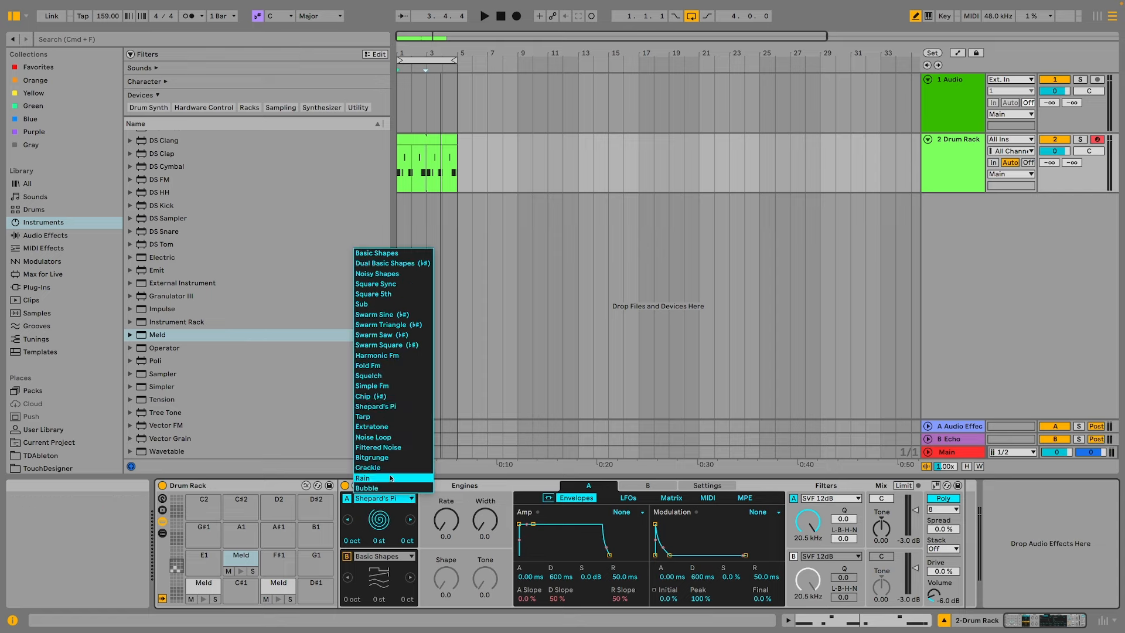
{"action": "left_click", "coordinate": [393, 441]}
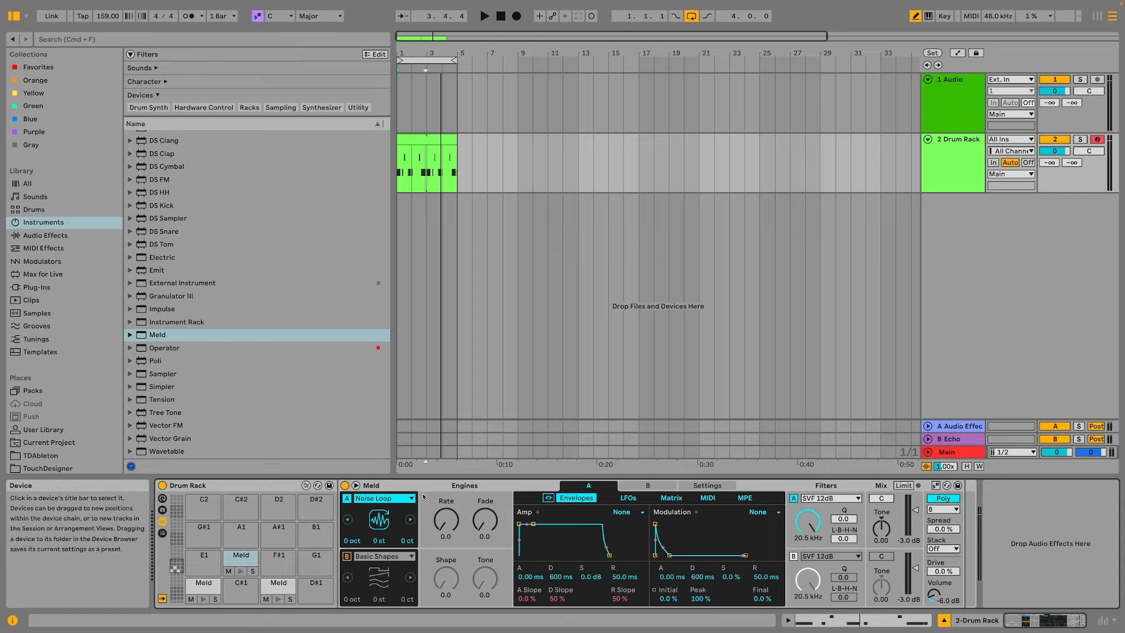
{"action": "left_click", "coordinate": [384, 499]}
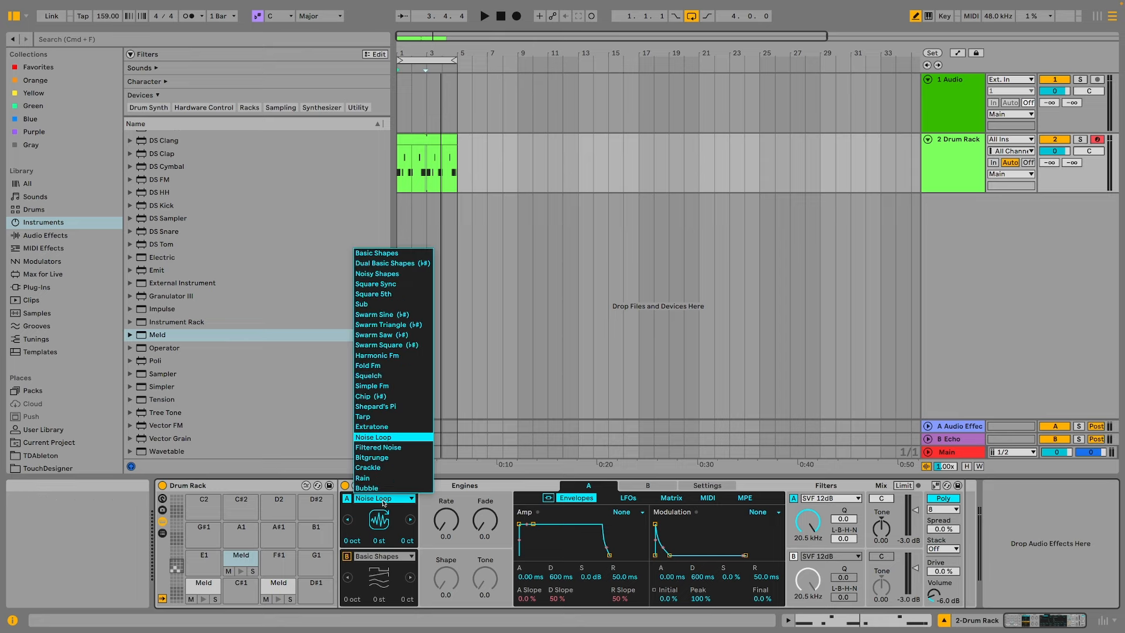
{"action": "left_click", "coordinate": [451, 533]}
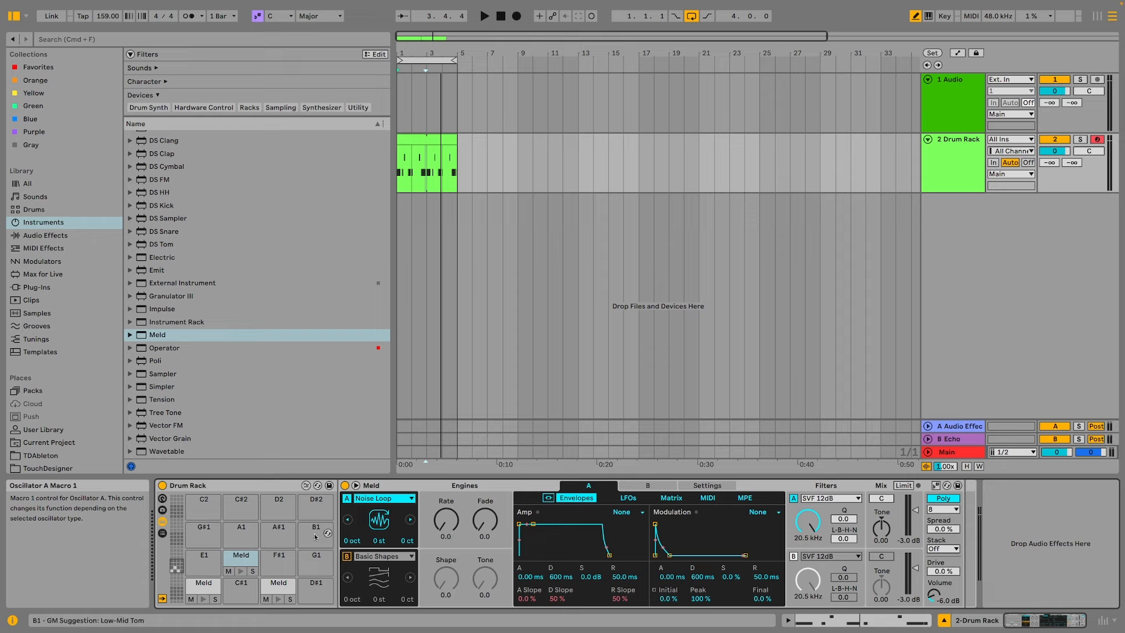
Move the new Meld chain to the F#1 closed hi-hat pad and audition it.
{"action": "left_click_drag", "start_coordinate": [249, 560], "coordinate": [289, 560]}
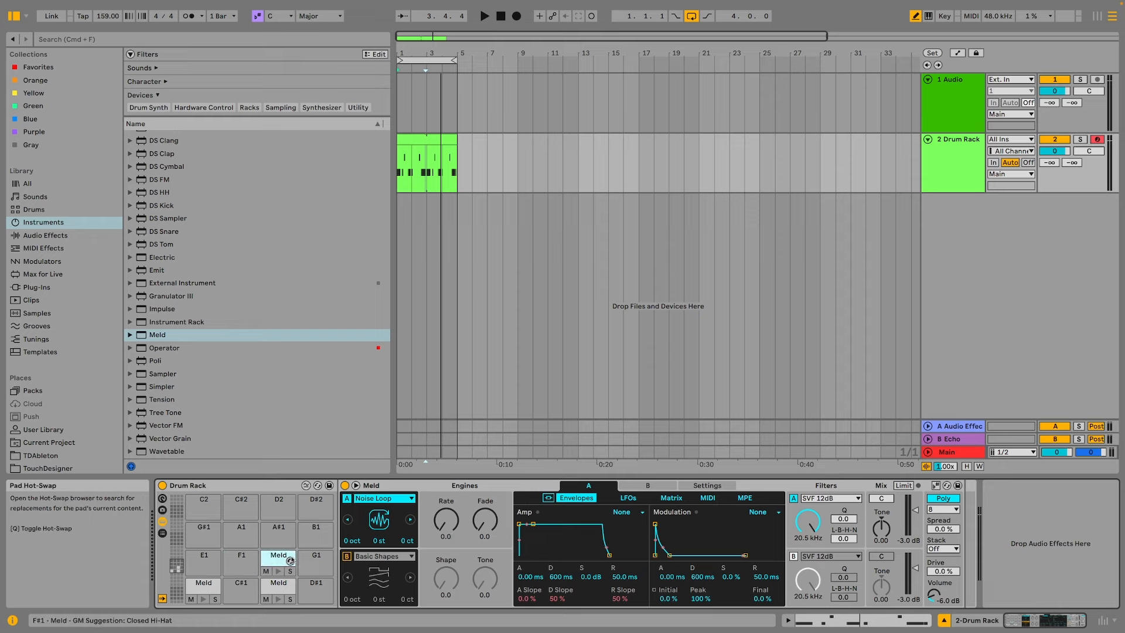
{"action": "key", "text": "d"}
{"action": "key", "text": "f"}
{"action": "key", "text": "g"}
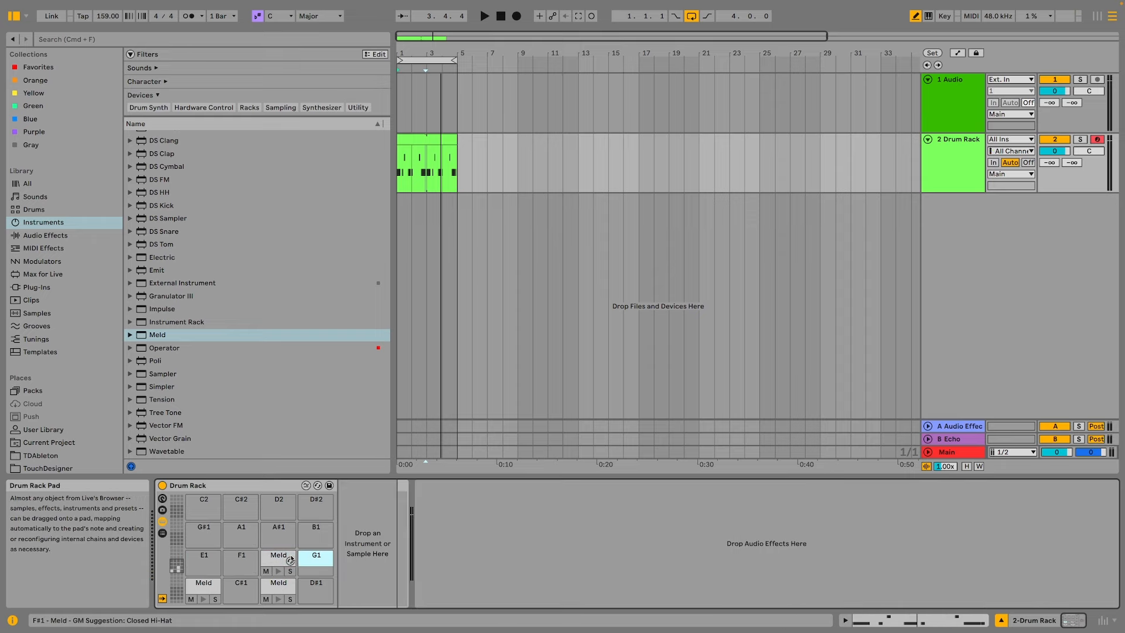
{"action": "key", "text": "t"}
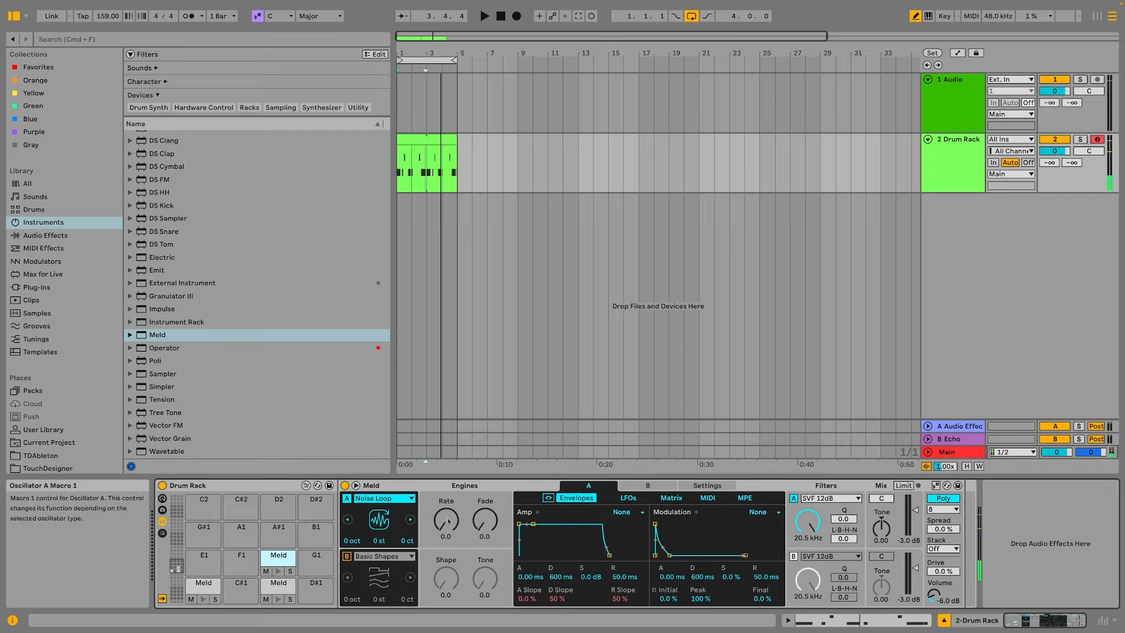
Try Noise Loop's Rate at 79.4 and its Fade, returning both macros to 0.0.
{"action": "left_click_drag", "start_coordinate": [446, 520], "coordinate": [485, 432]}
{"action": "key", "text": "t"}
{"action": "left_click_drag", "start_coordinate": [485, 521], "coordinate": [485, 609]}
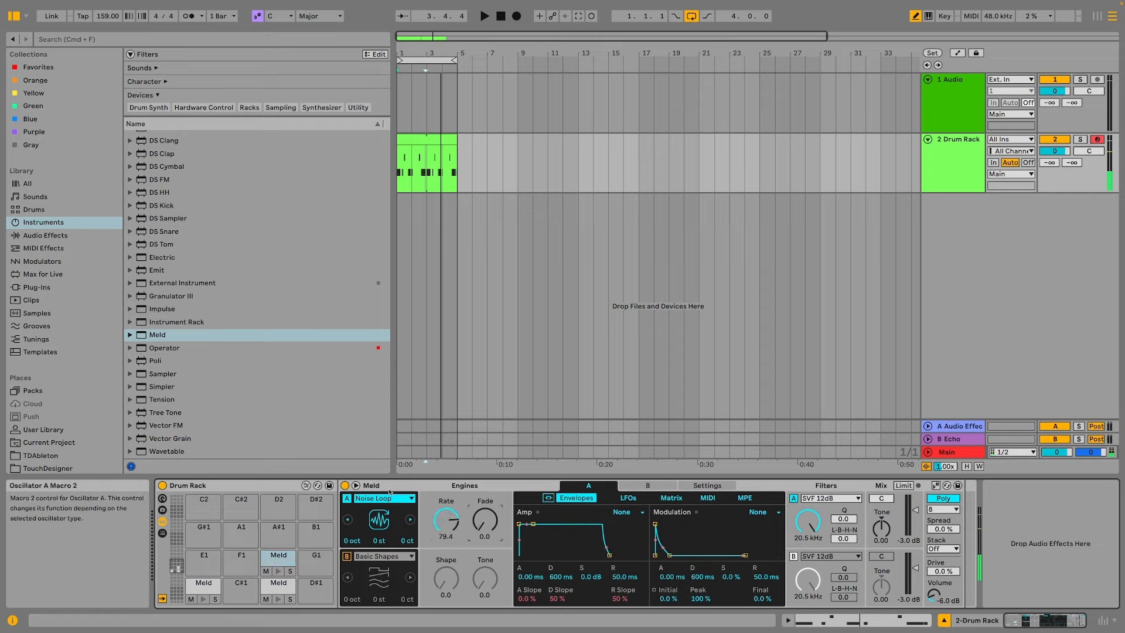
{"action": "left_click_drag", "start_coordinate": [447, 521], "coordinate": [446, 607]}
Switch engine A's oscillator to Filtered Noise and set its Freq to 7.9 while auditioning the pad.
{"action": "left_click", "coordinate": [384, 498]}
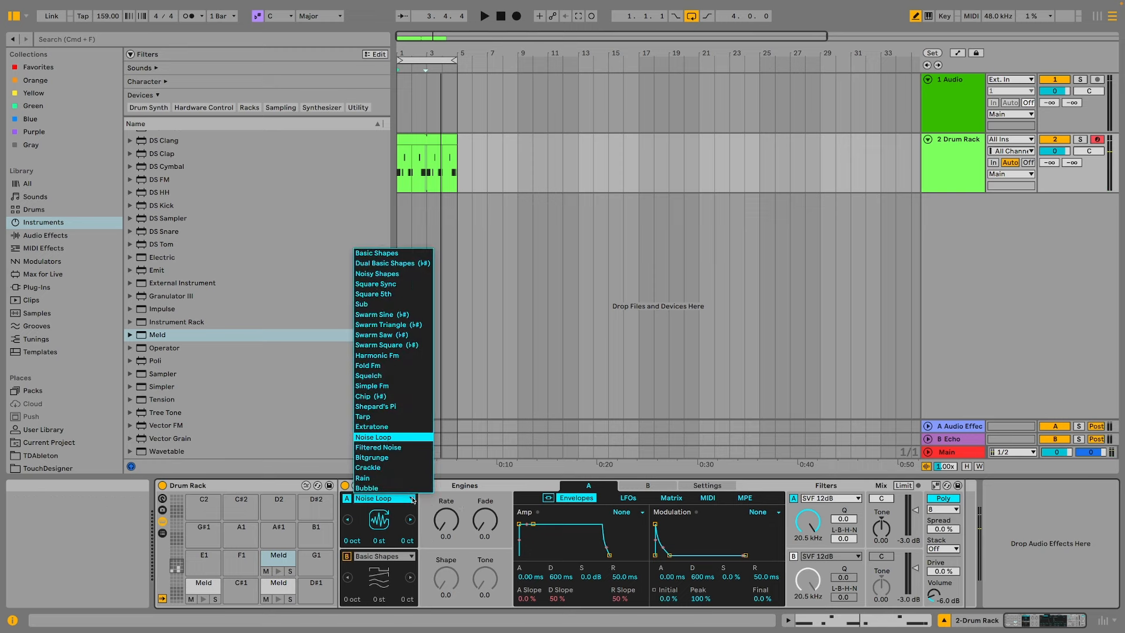
{"action": "left_click", "coordinate": [404, 455]}
{"action": "key", "text": "t"}
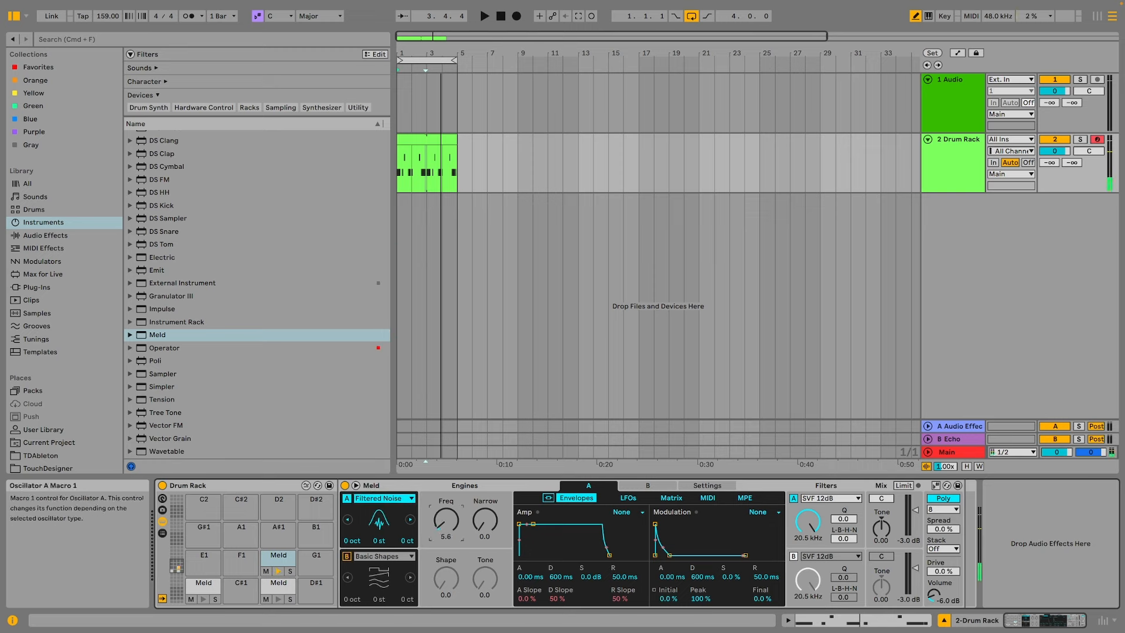
Set engine A's filter to HP 12dB MS2 at 2.83 kHz with Q 25.8, and its amp envelope to 112 ms decay with -inf sustain.
{"action": "left_click", "coordinate": [829, 498]}
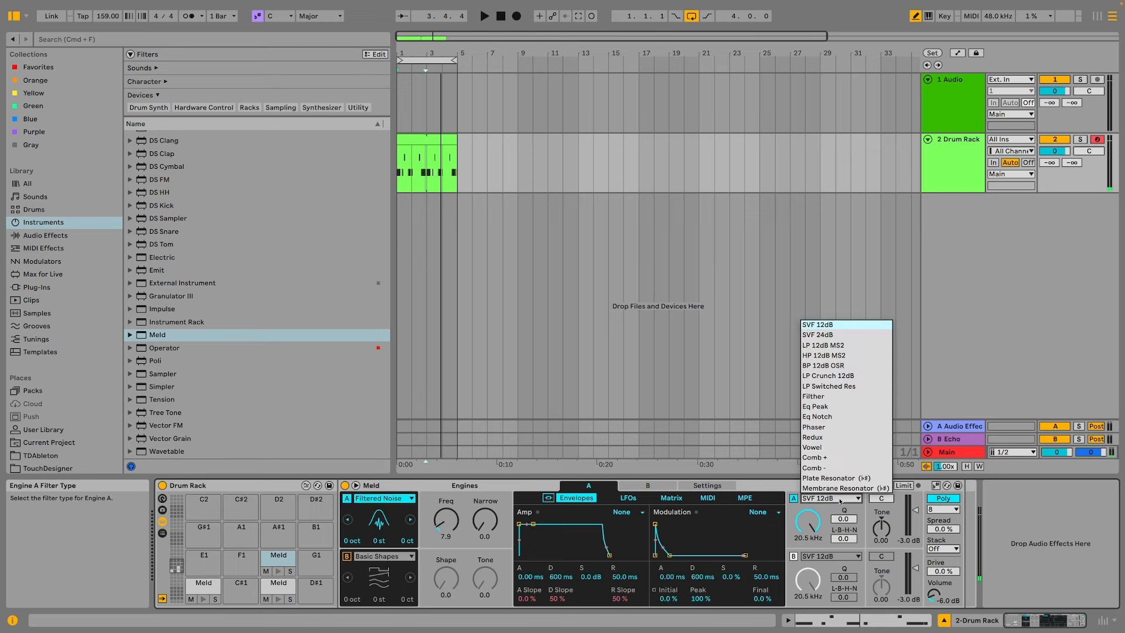
{"action": "left_click", "coordinate": [823, 357]}
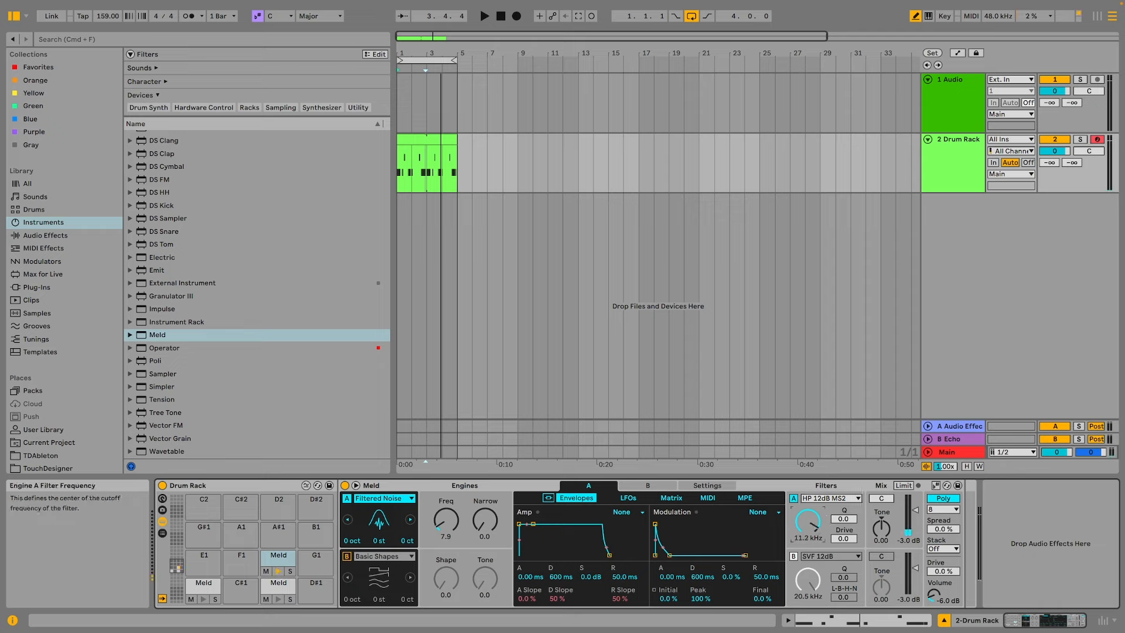
{"action": "left_click_drag", "start_coordinate": [532, 524], "coordinate": [534, 554]}
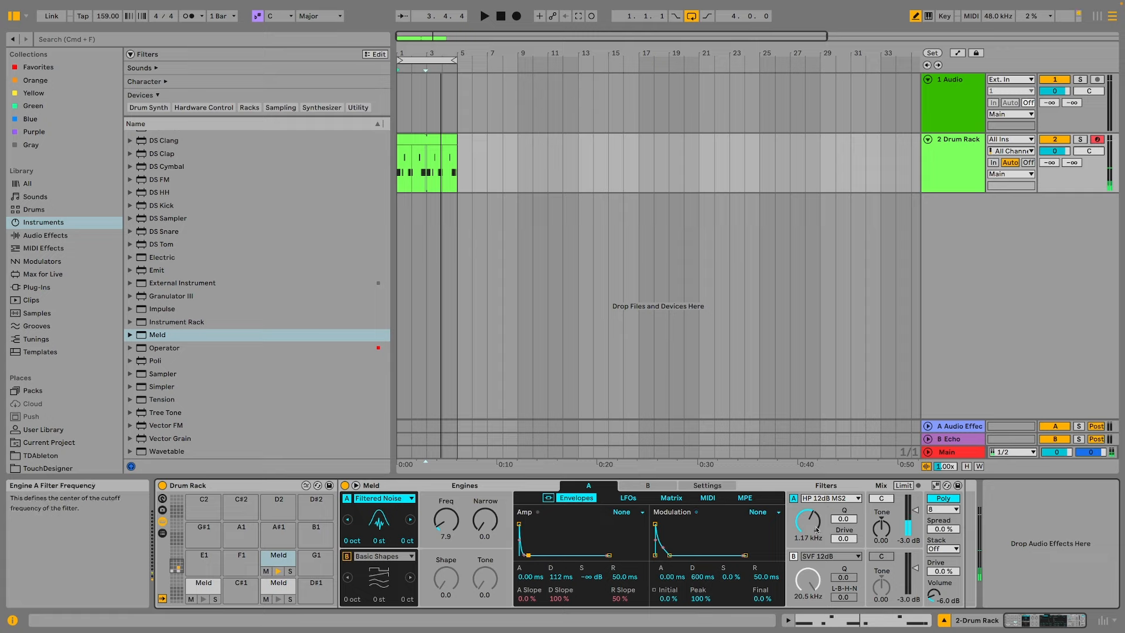
{"action": "mouse_move", "coordinate": [809, 519]}
{"action": "left_mouse_down"}
{"action": "mouse_move", "coordinate": [851, 518]}
{"action": "mouse_move", "coordinate": [808, 510]}
{"action": "left_mouse_up"}
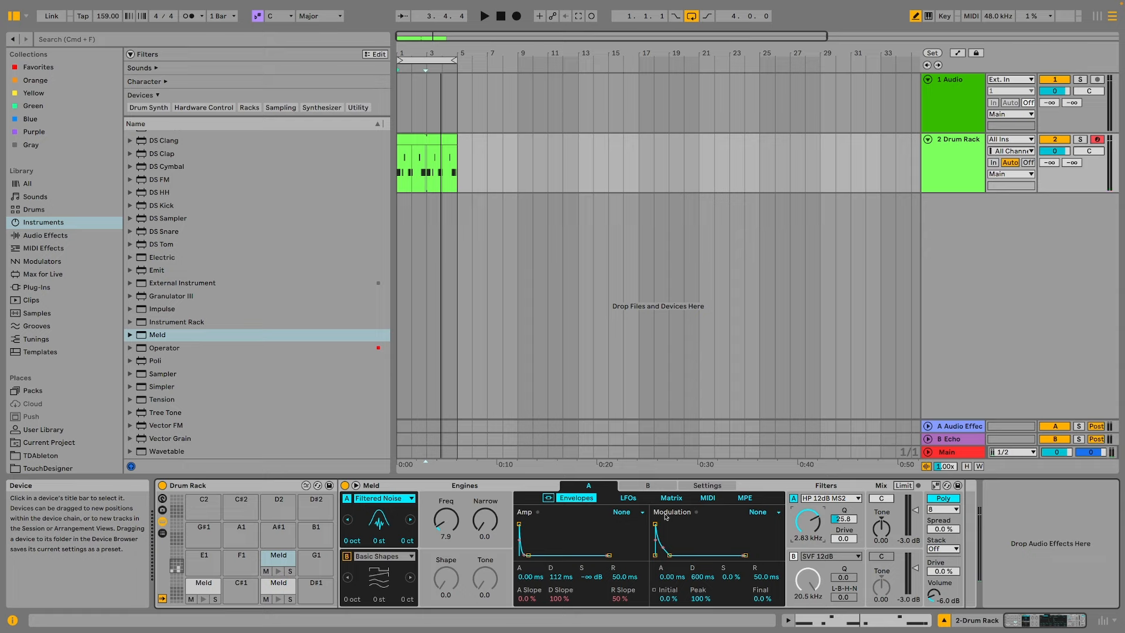
{"action": "left_click", "coordinate": [347, 556]}
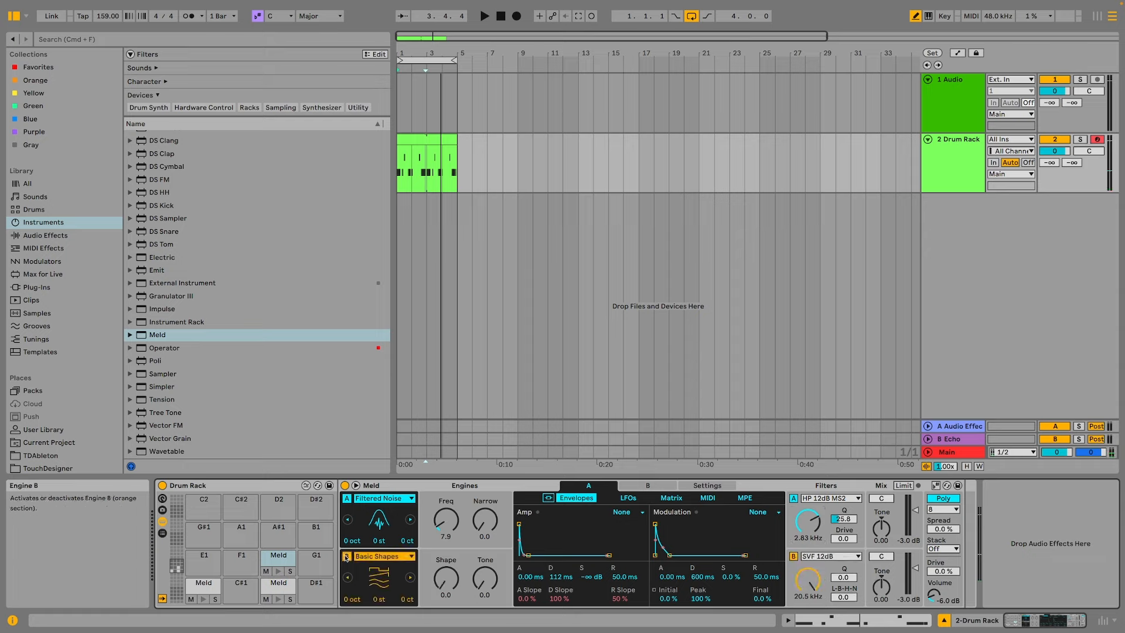
{"action": "left_click", "coordinate": [347, 556]}
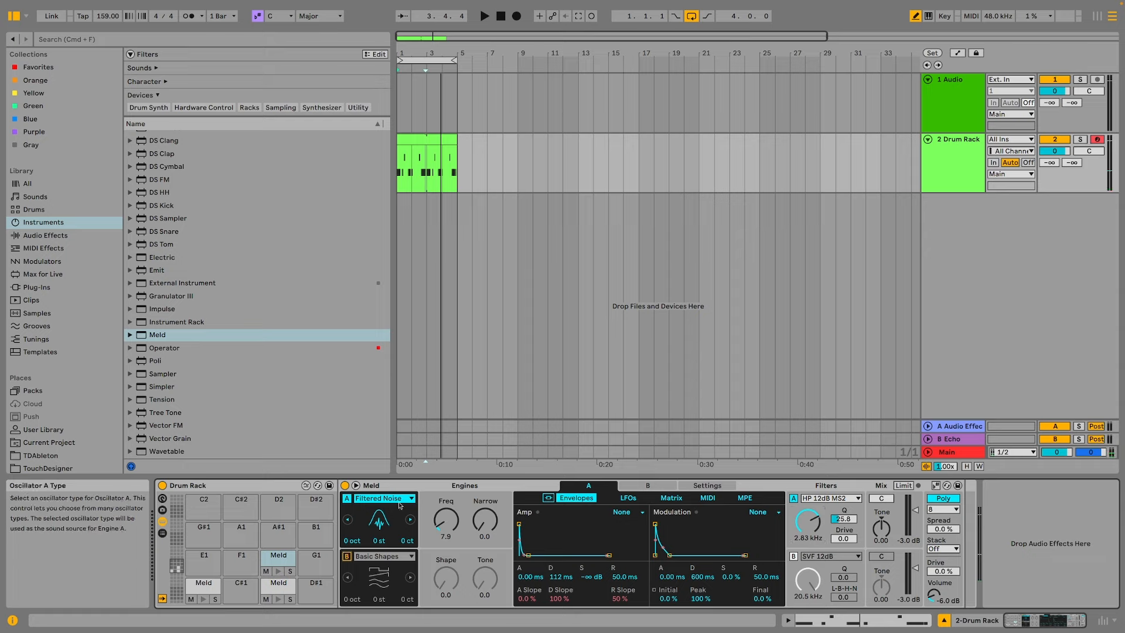
{"action": "left_click", "coordinate": [835, 499]}
{"action": "left_click", "coordinate": [834, 500]}
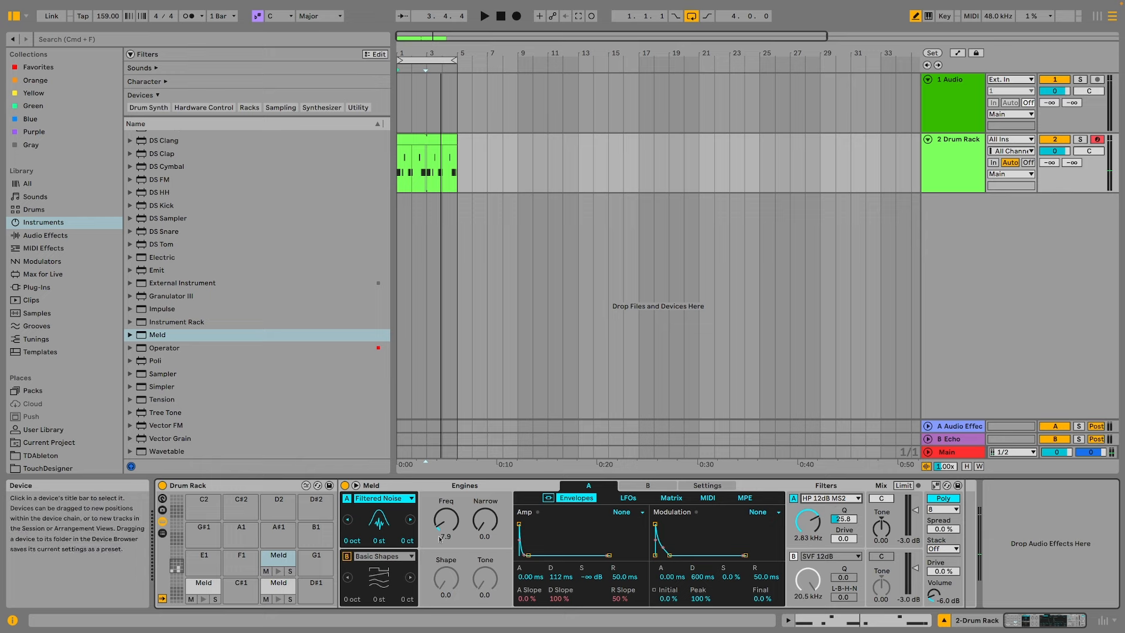
Enable engine B with the Crackle oscillator, setting Density to 51.6 and Intensity to 54.0.
{"action": "left_click", "coordinate": [381, 557]}
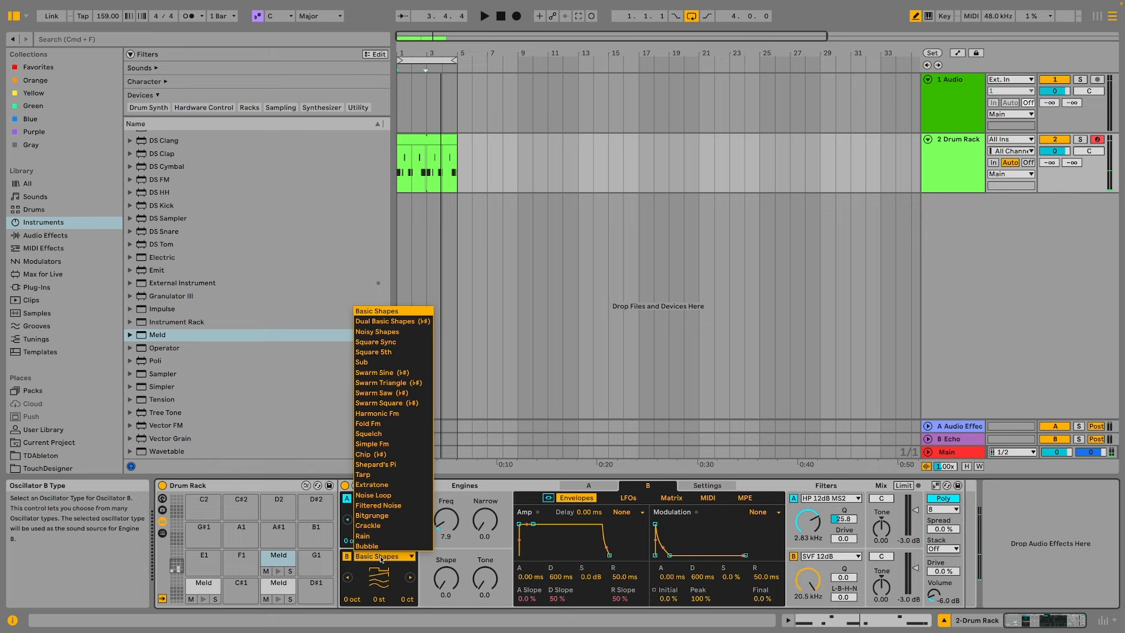
{"action": "left_click", "coordinate": [386, 526]}
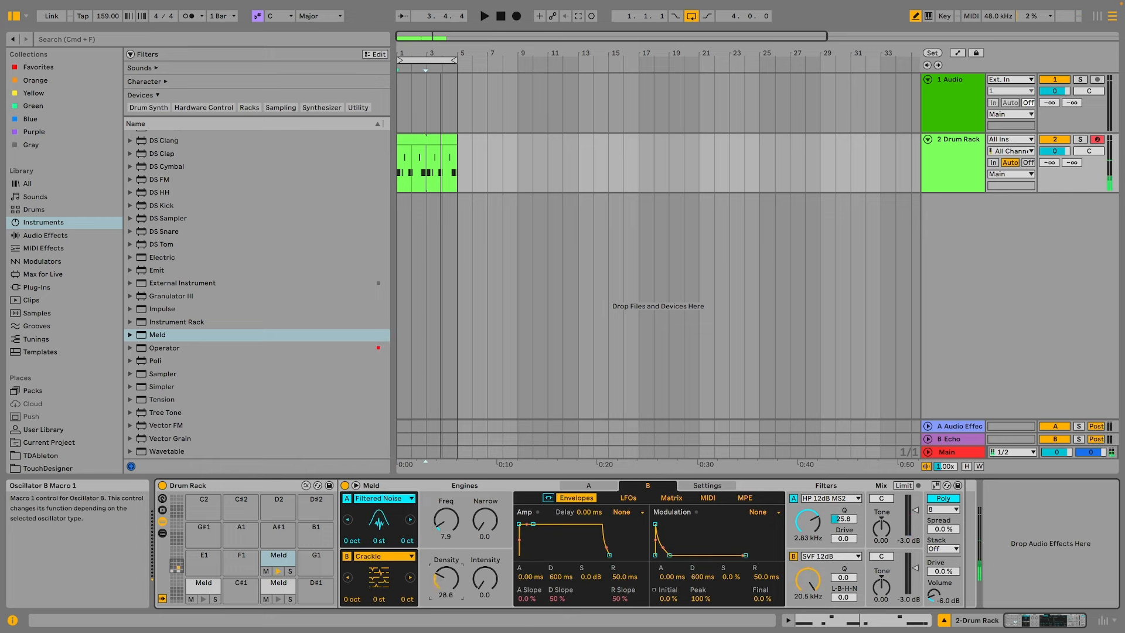
{"action": "left_click_drag", "start_coordinate": [435, 587], "coordinate": [485, 551]}
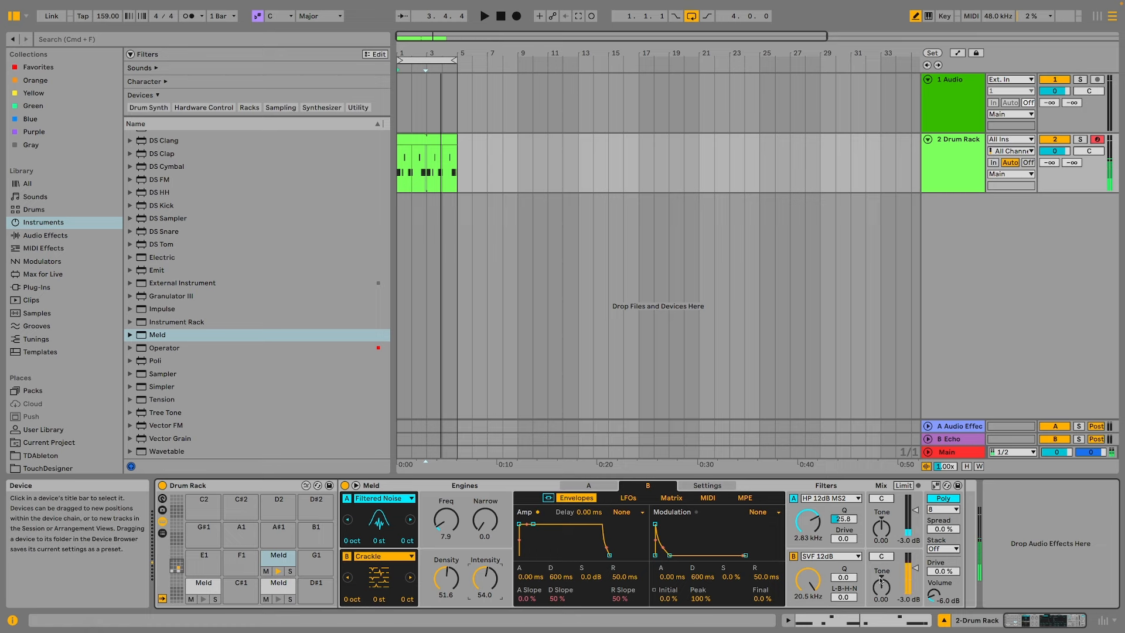
Set engine B's Tone to 1.00, amp envelope to 563 ms decay and -35 dB sustain, Density to 96.0 and Intensity to 100.0.
{"action": "left_click_drag", "start_coordinate": [881, 587], "coordinate": [882, 562]}
{"action": "left_click_drag", "start_coordinate": [539, 525], "coordinate": [534, 552]}
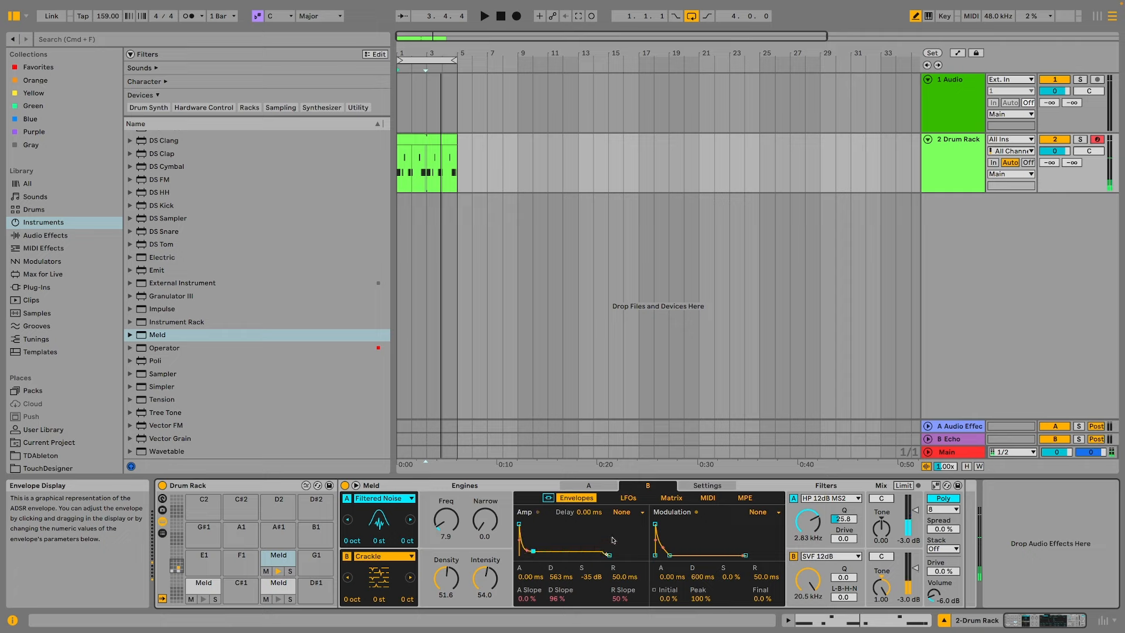
{"action": "left_click_drag", "start_coordinate": [445, 580], "coordinate": [446, 564]}
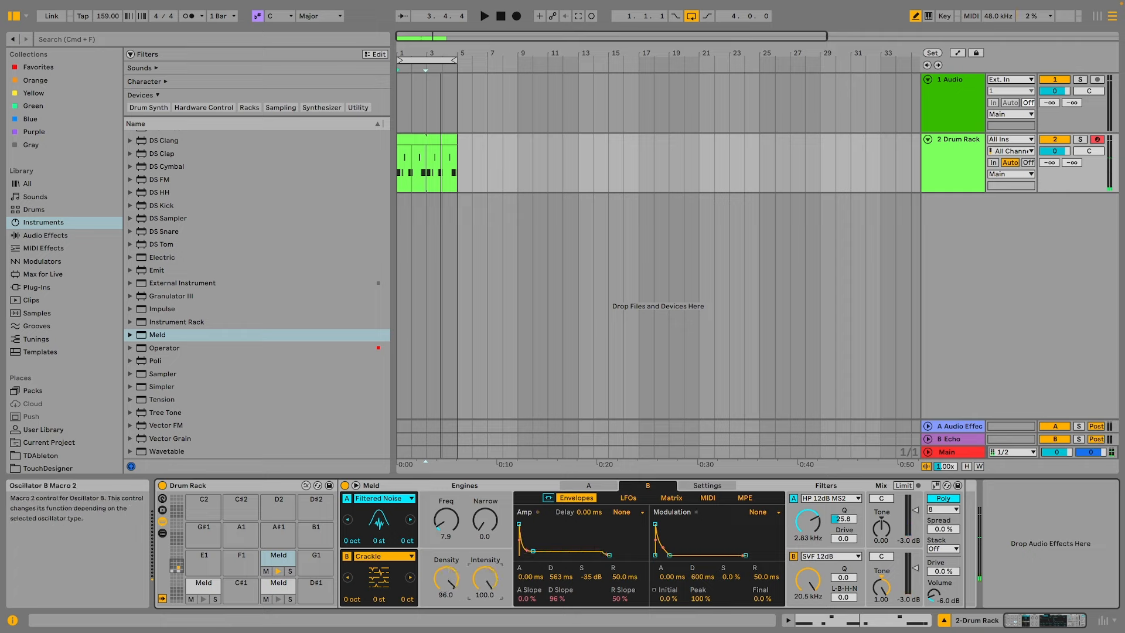
Change engine B's filter to Phaser at 2.99 kHz with 85.9 feedback, and lower its amp sustain to -inf dB.
{"action": "left_click_drag", "start_coordinate": [844, 577], "coordinate": [844, 562]}
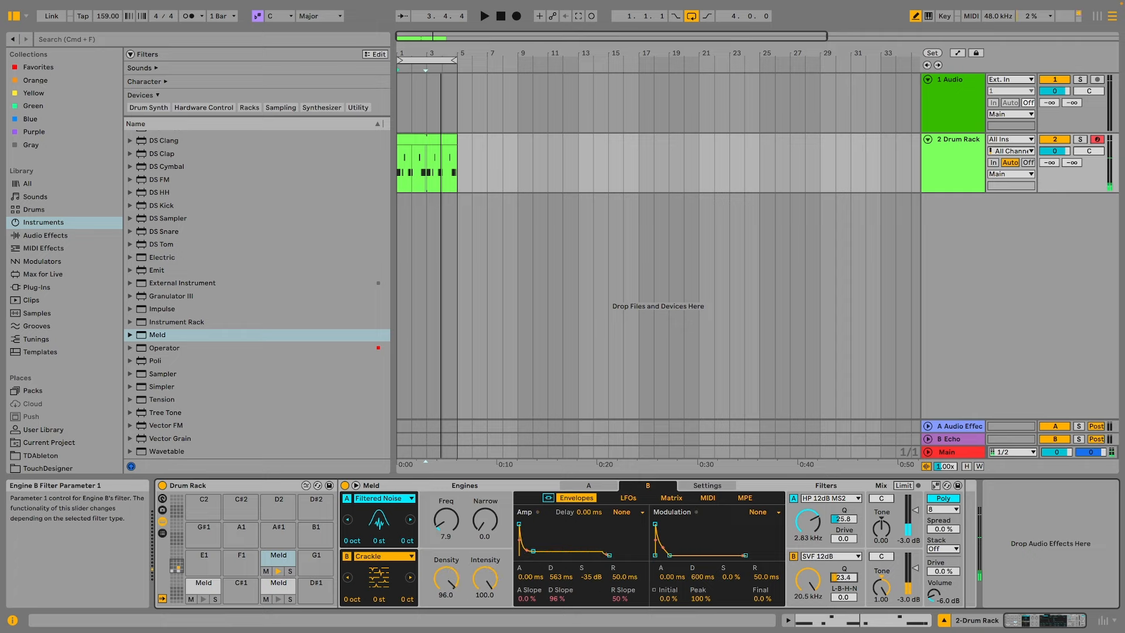
{"action": "left_click", "coordinate": [830, 556]}
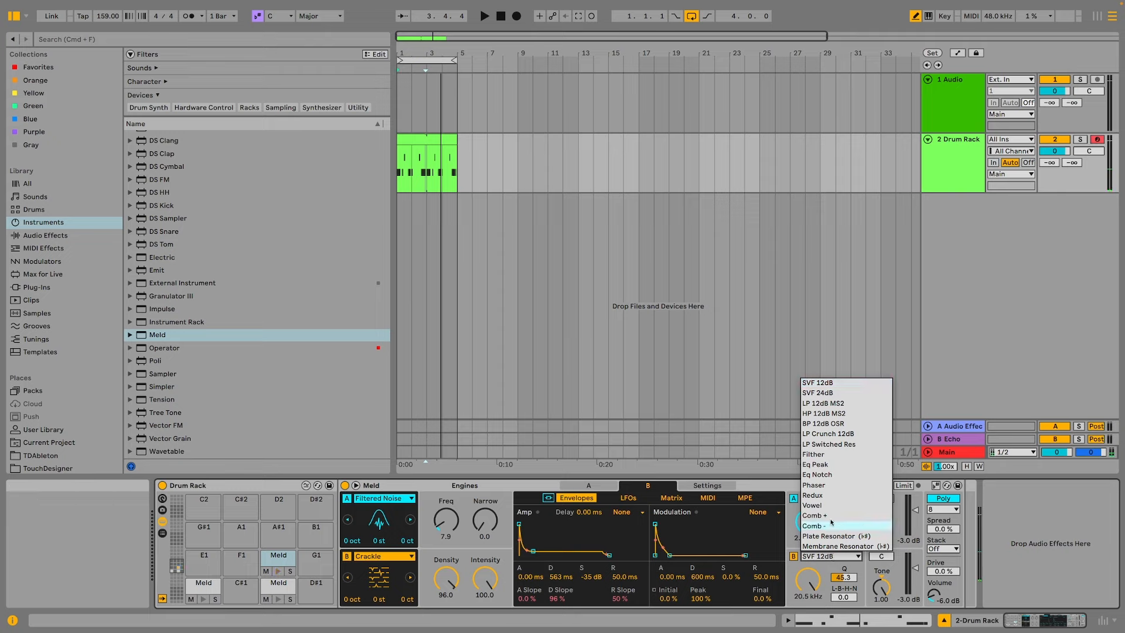
{"action": "left_click", "coordinate": [833, 484]}
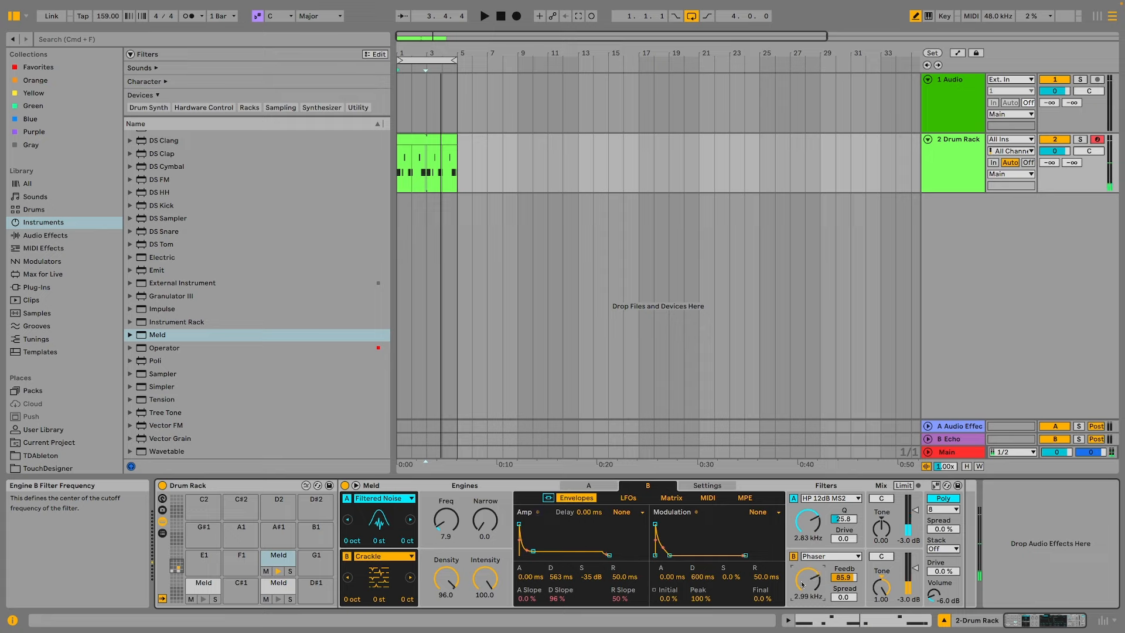
{"action": "left_click_drag", "start_coordinate": [533, 551], "coordinate": [534, 566]}
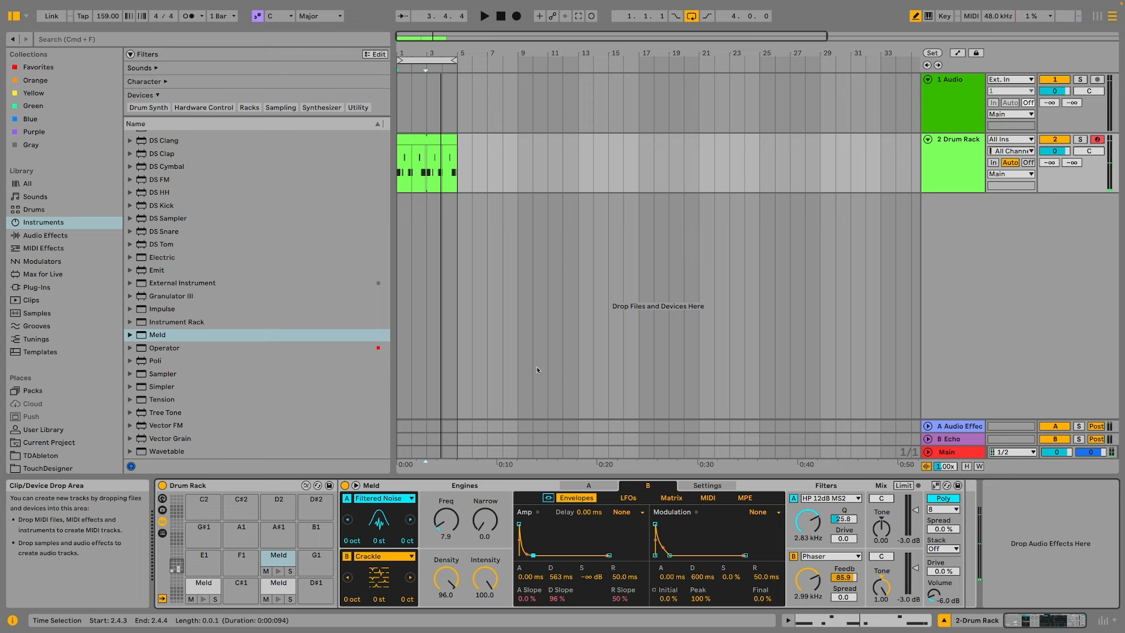
Add F#1 sixteenth notes to the drum clip at 1.1.3, 1.1.4 and 1.2.1, and at 2.1.3, 2.1.4 and 2.2.1.
{"action": "key", "text": "space"}
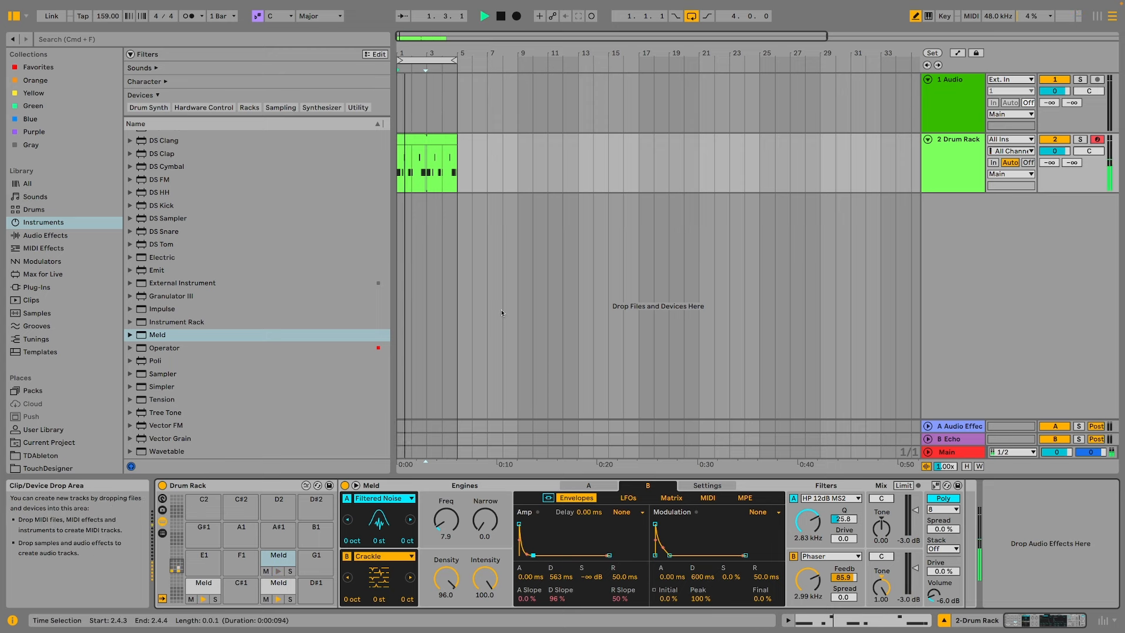
{"action": "double_click", "coordinate": [418, 140]}
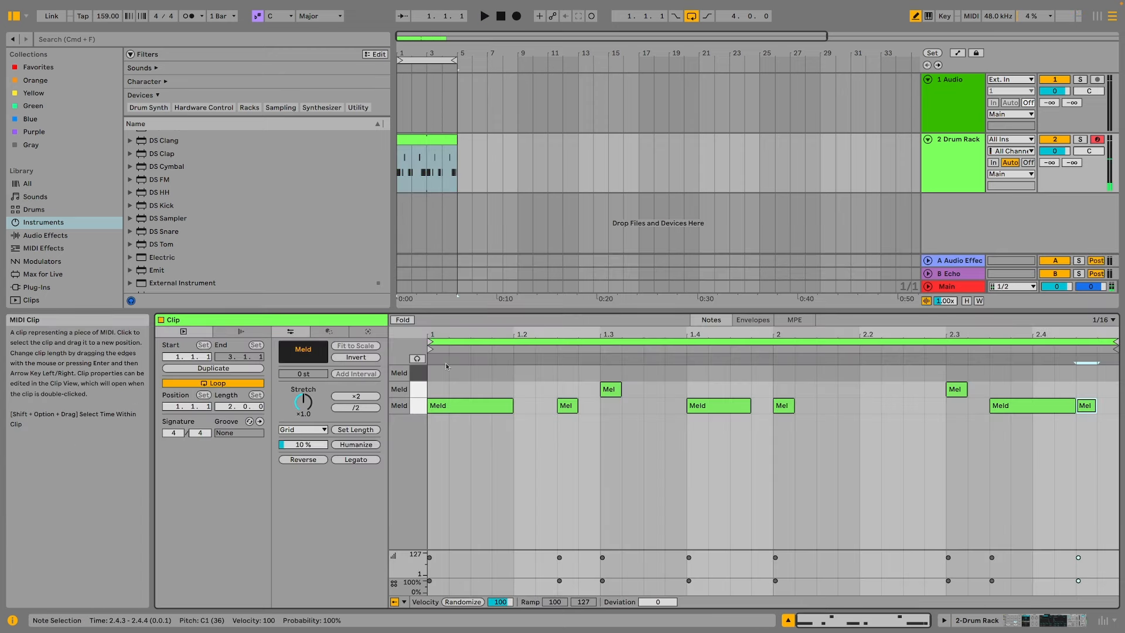
{"action": "left_click_drag", "start_coordinate": [472, 373], "coordinate": [532, 373]}
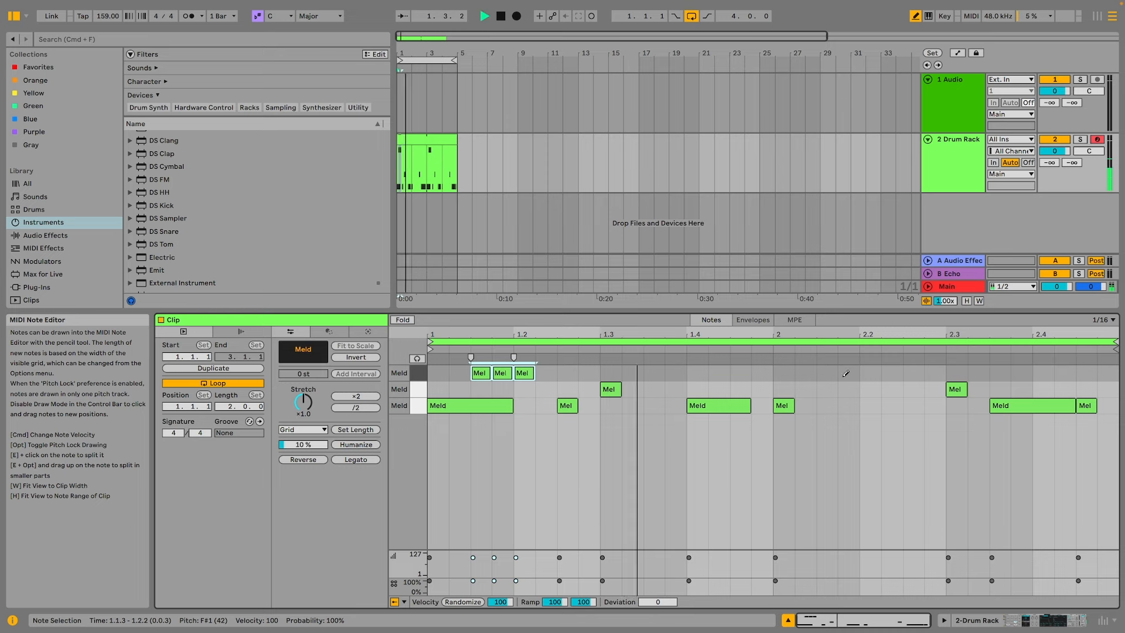
{"action": "left_click_drag", "start_coordinate": [840, 372], "coordinate": [900, 375]}
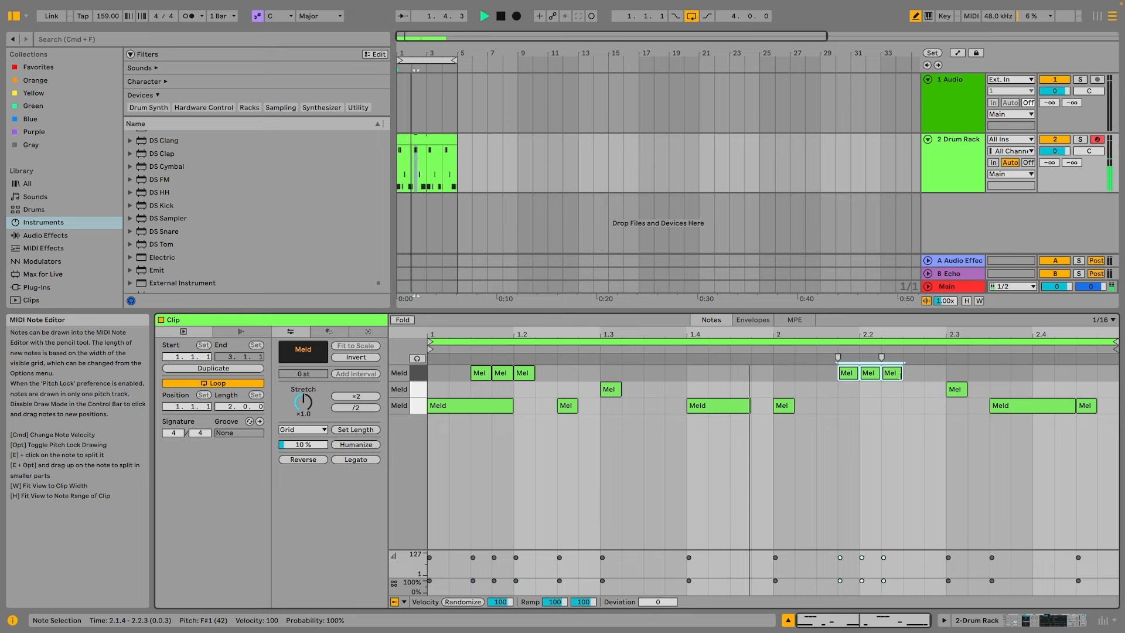
{"action": "left_click", "coordinate": [827, 372]}
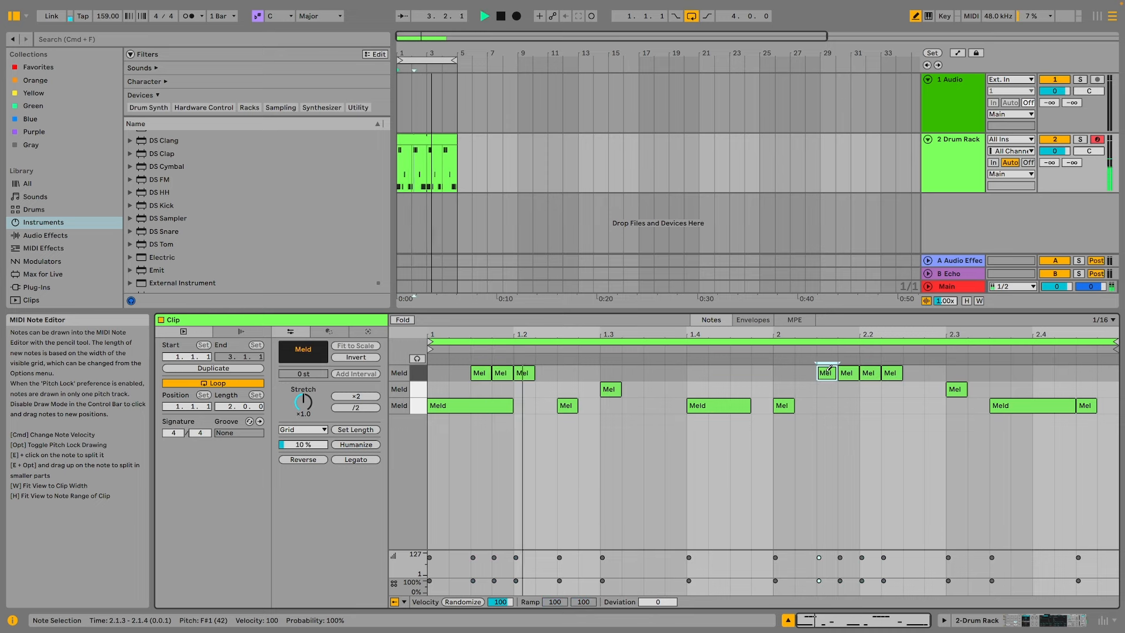
{"action": "left_click", "coordinate": [900, 373]}
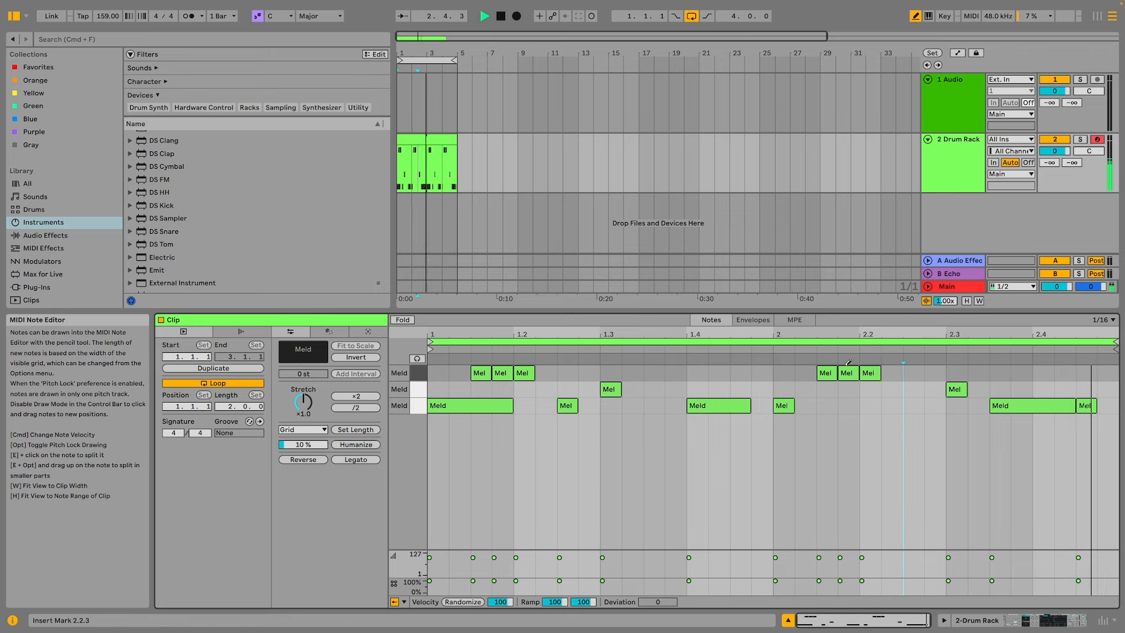
Load a new Meld onto pad F1, turn off engine B, and set engine A's amp envelope to 61.4 ms decay and -inf sustain.
{"action": "left_click", "coordinate": [1083, 623]}
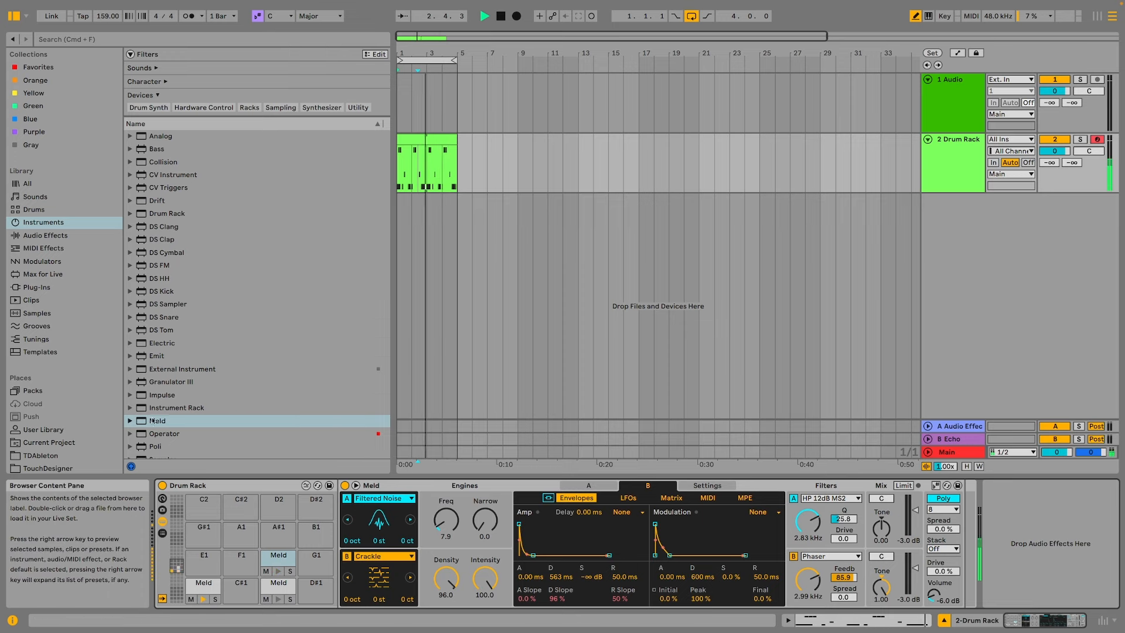
{"action": "key", "text": "space"}
{"action": "left_click_drag", "start_coordinate": [159, 423], "coordinate": [243, 557]}
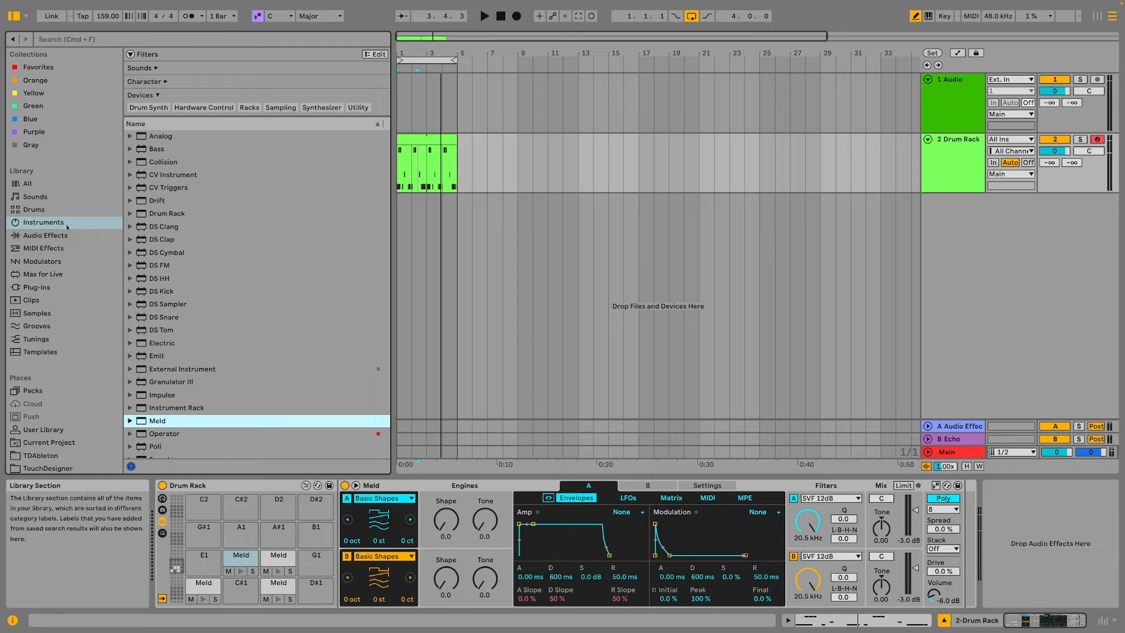
{"action": "left_click", "coordinate": [346, 556]}
{"action": "left_click_drag", "start_coordinate": [533, 523], "coordinate": [530, 554]}
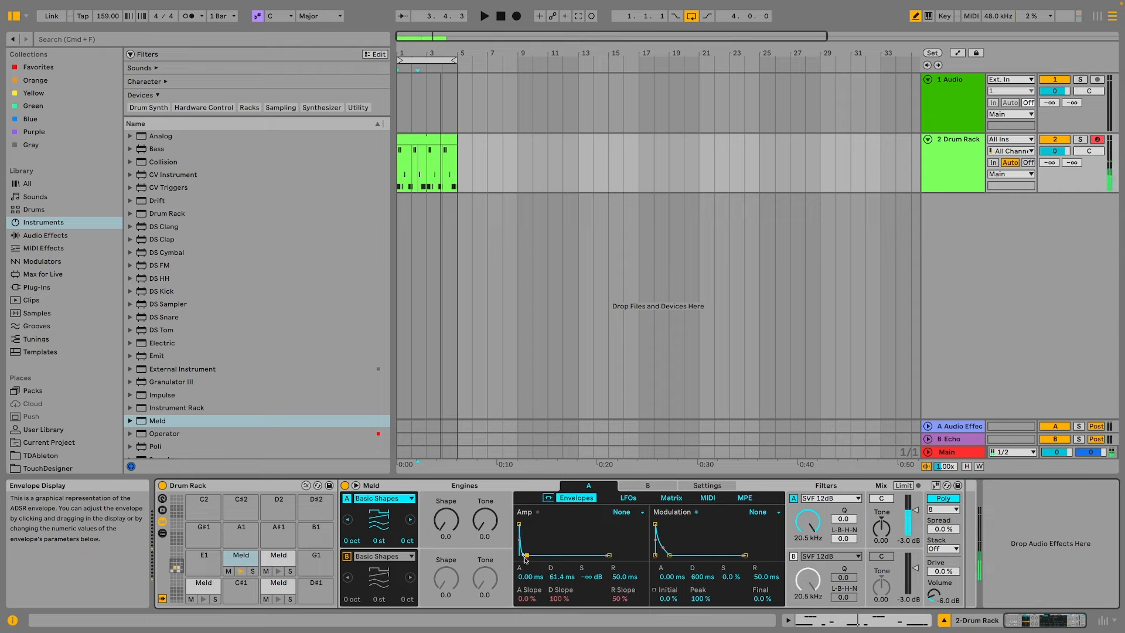
Try oscillator types such as Square 5th, Swarm Sine and Swarm Square on engine A, ending back on Basic Shapes.
{"action": "left_click", "coordinate": [411, 520]}
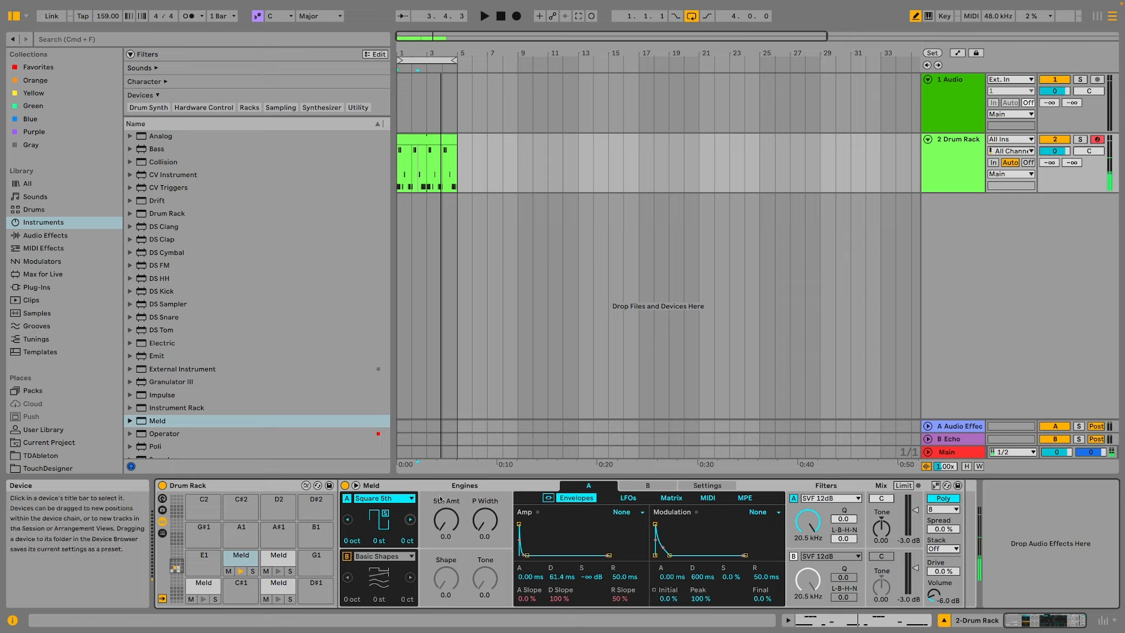
{"action": "left_click", "coordinate": [409, 520]}
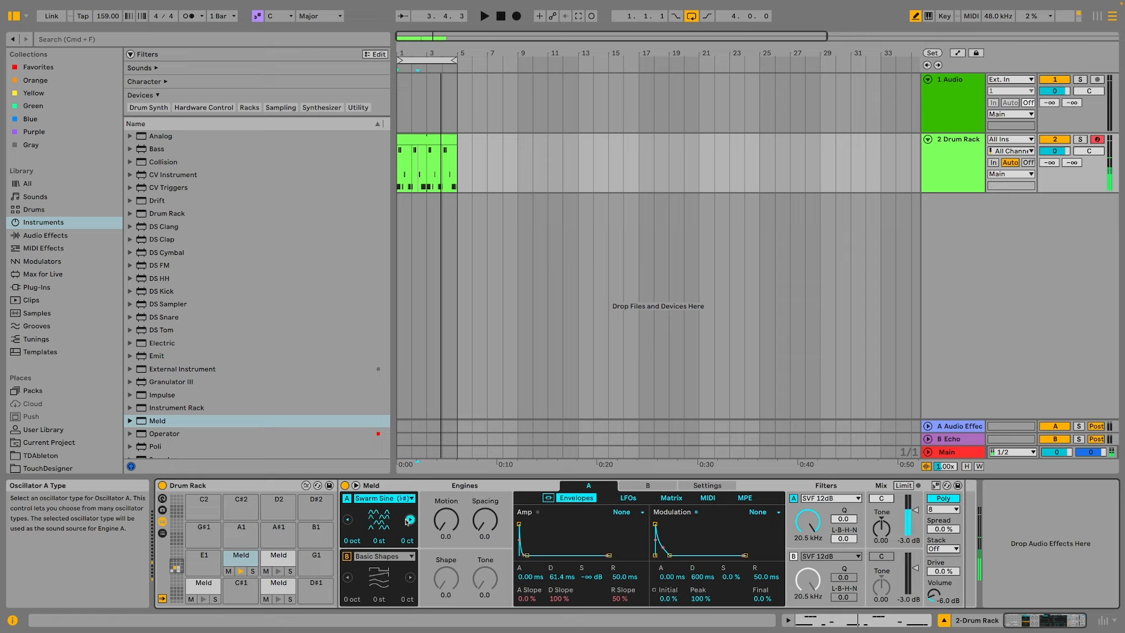
{"action": "left_click", "coordinate": [409, 520]}
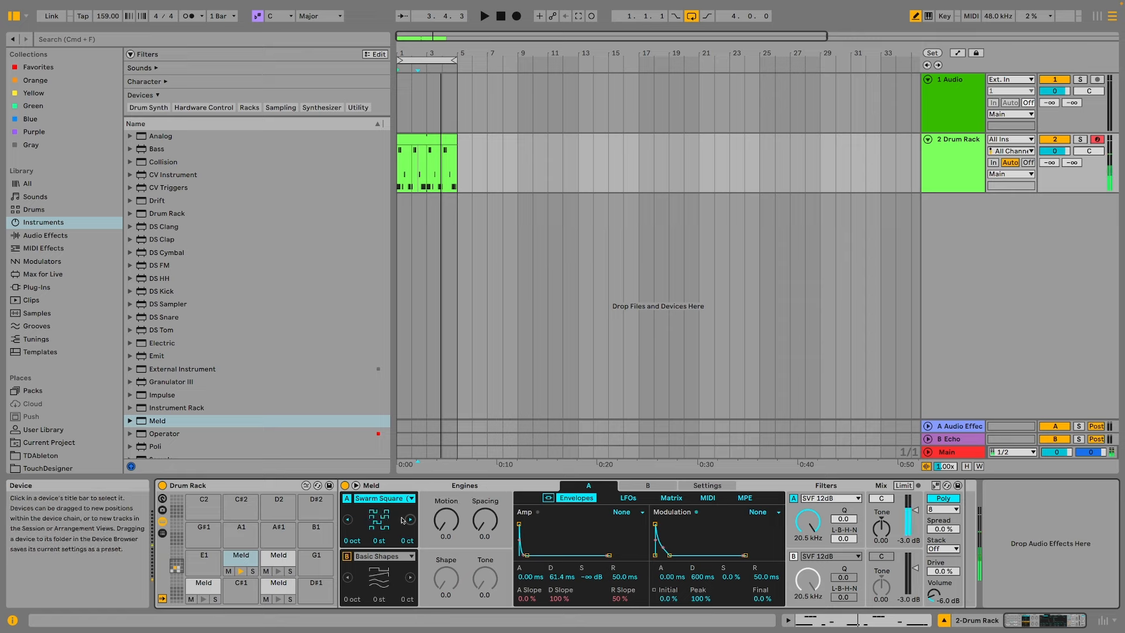
{"action": "left_click", "coordinate": [346, 519]}
{"action": "left_click", "coordinate": [347, 519]}
{"action": "left_click", "coordinate": [347, 519]}
{"action": "left_click", "coordinate": [347, 519]}
{"action": "left_click", "coordinate": [347, 520]}
{"action": "left_click", "coordinate": [347, 520]}
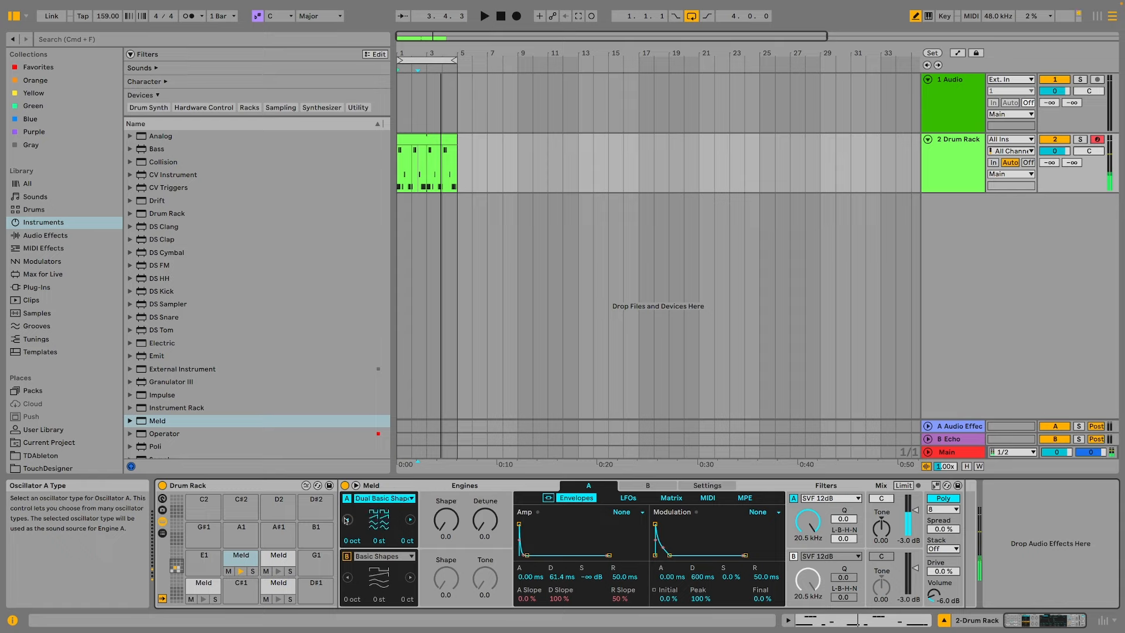
{"action": "left_click", "coordinate": [347, 520]}
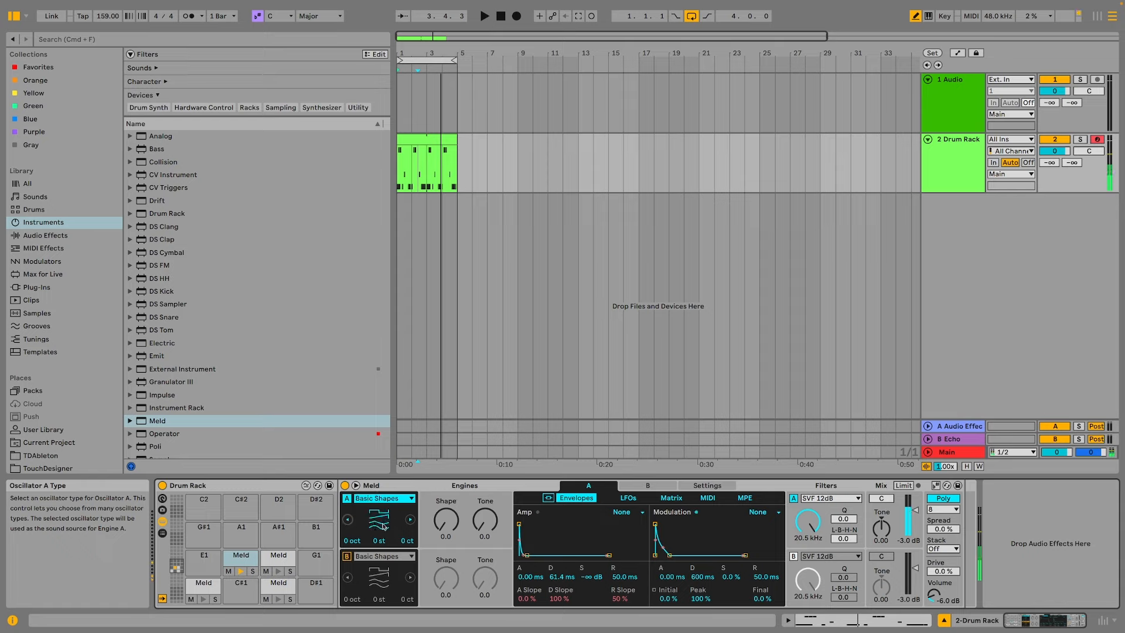
Lengthen engine A's amp decay to 378 ms and set its filter to Plate Resonator at 1.05 kHz, Q 31.2, Ratio 40.6.
{"action": "left_click_drag", "start_coordinate": [527, 555], "coordinate": [531, 556]}
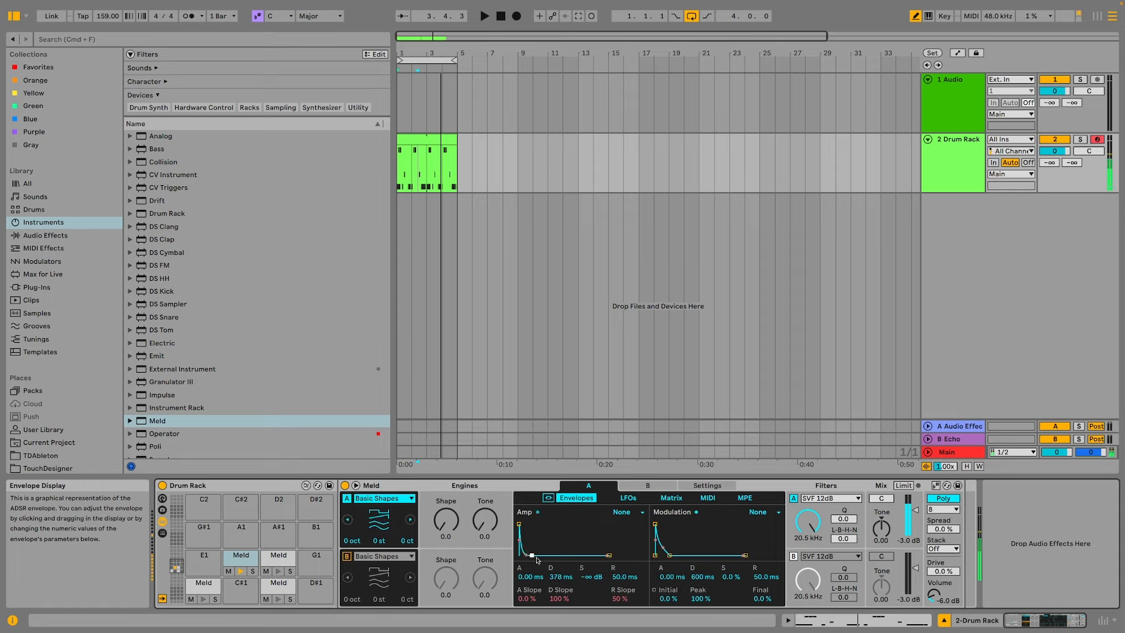
{"action": "left_click", "coordinate": [833, 499]}
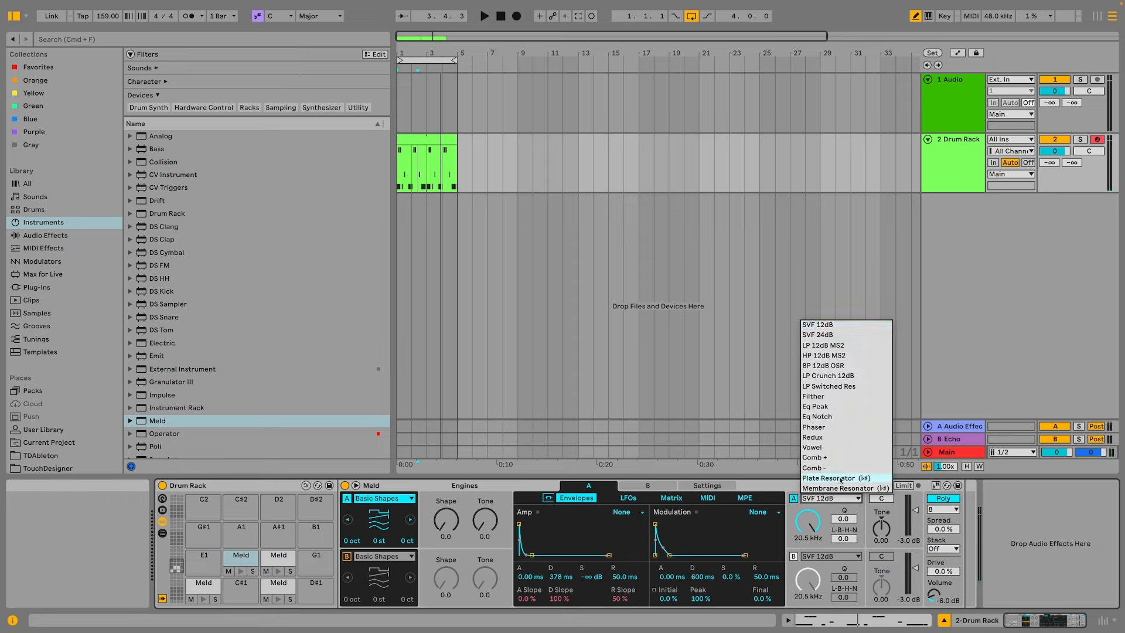
{"action": "left_click", "coordinate": [841, 478]}
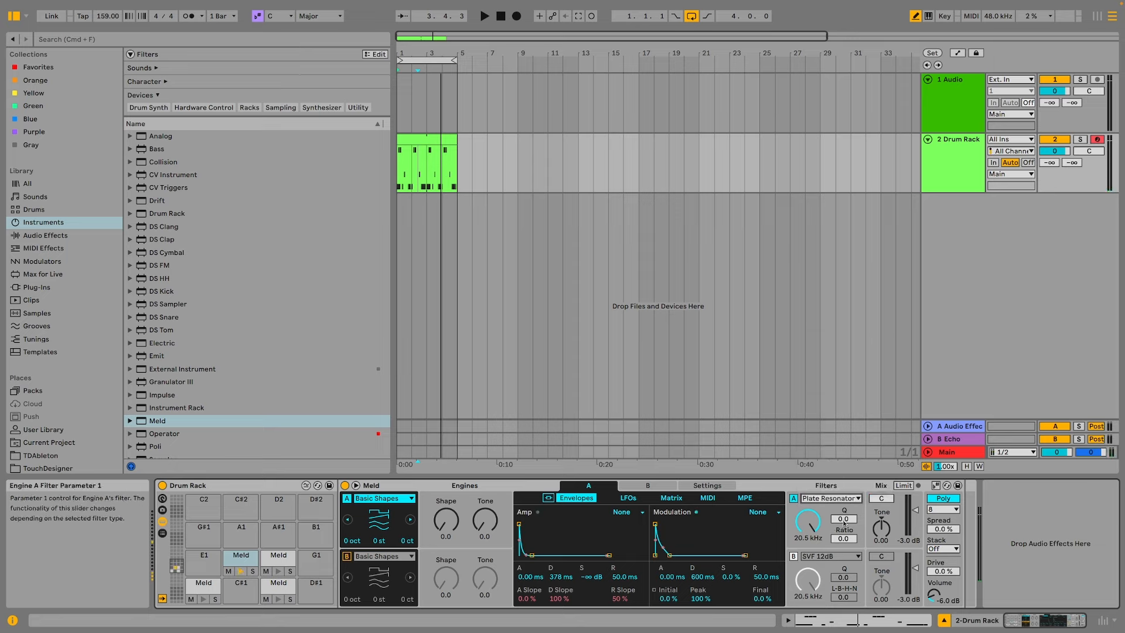
{"action": "left_click_drag", "start_coordinate": [842, 520], "coordinate": [842, 470]}
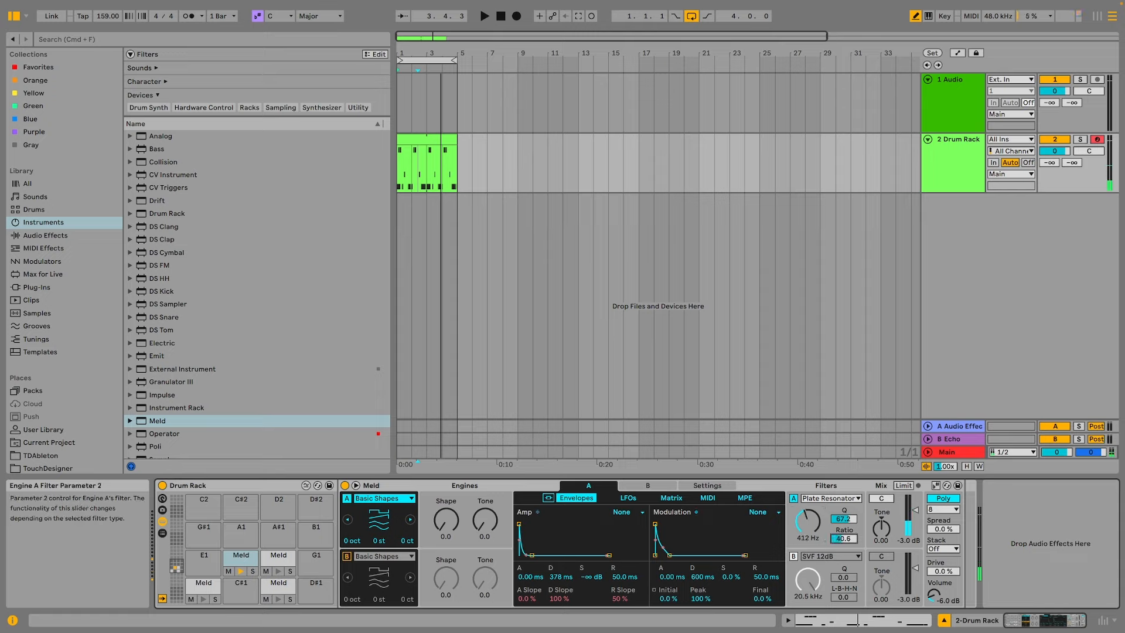
{"action": "left_click_drag", "start_coordinate": [844, 520], "coordinate": [844, 531]}
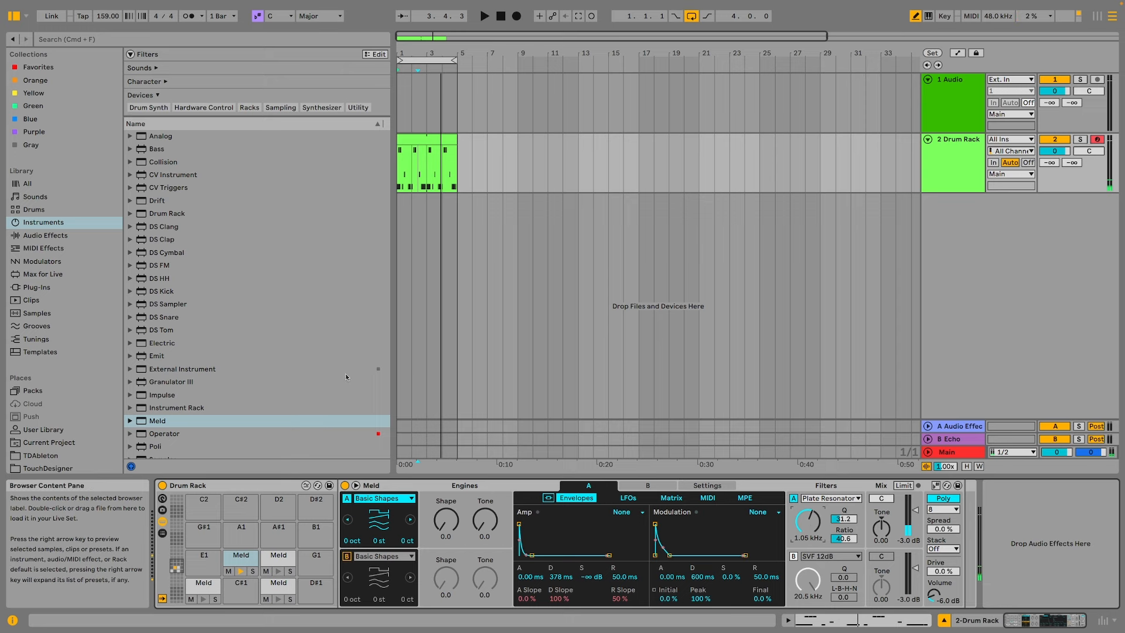
Insert the TFP - Expression Control-1 preset before pad F1's Meld and map its first random source to engine A's filter frequency.
{"action": "left_click", "coordinate": [43, 248]}
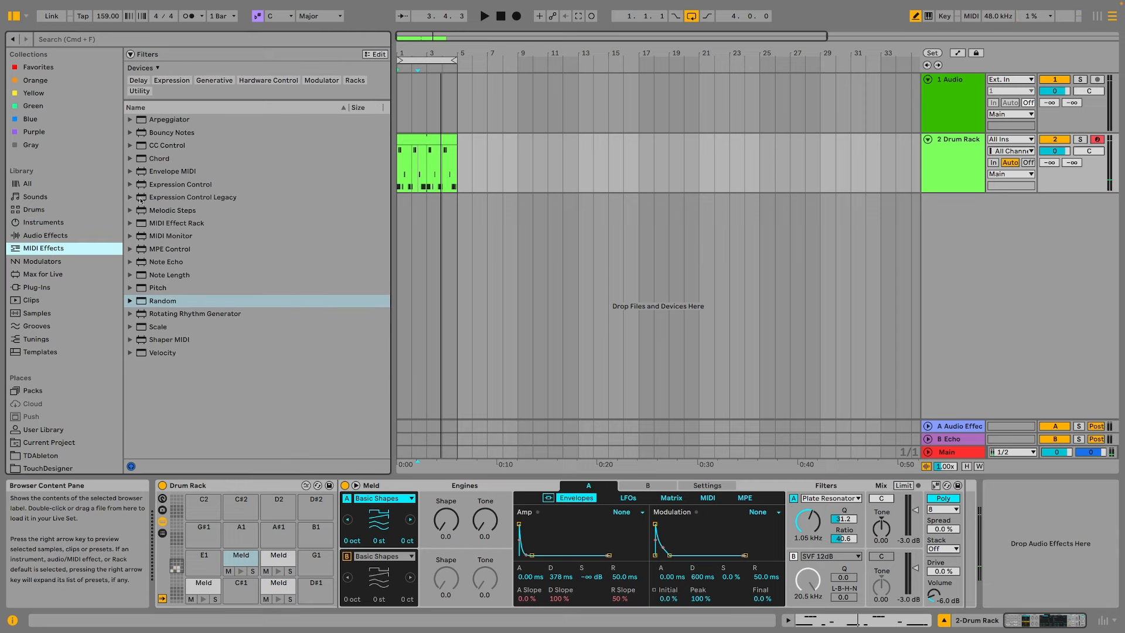
{"action": "left_click", "coordinate": [130, 197]}
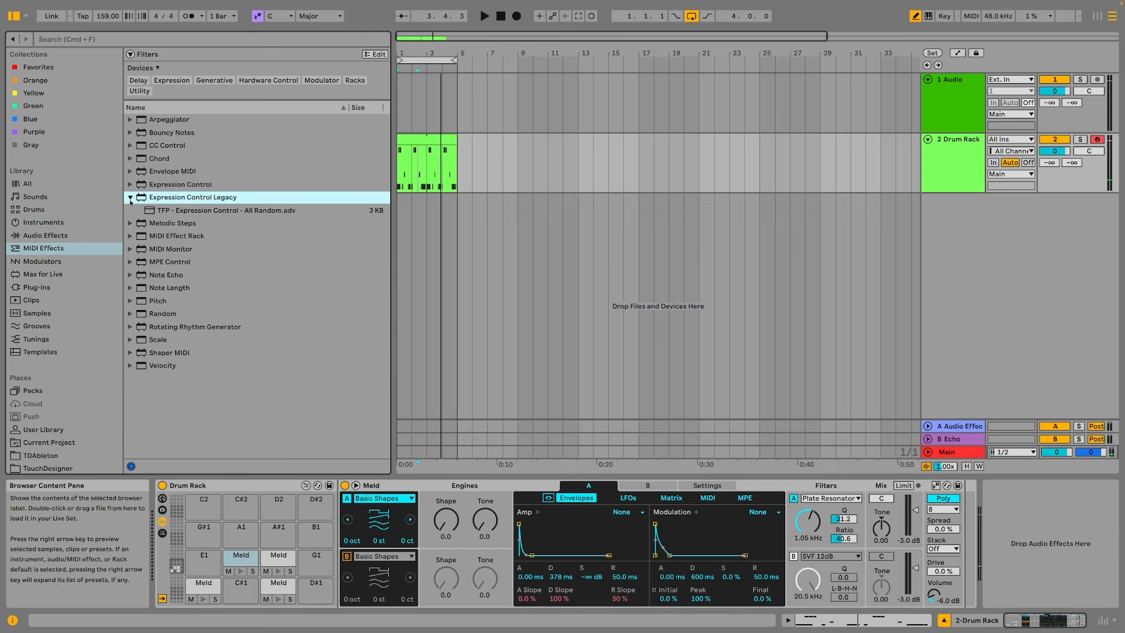
{"action": "left_click", "coordinate": [130, 184]}
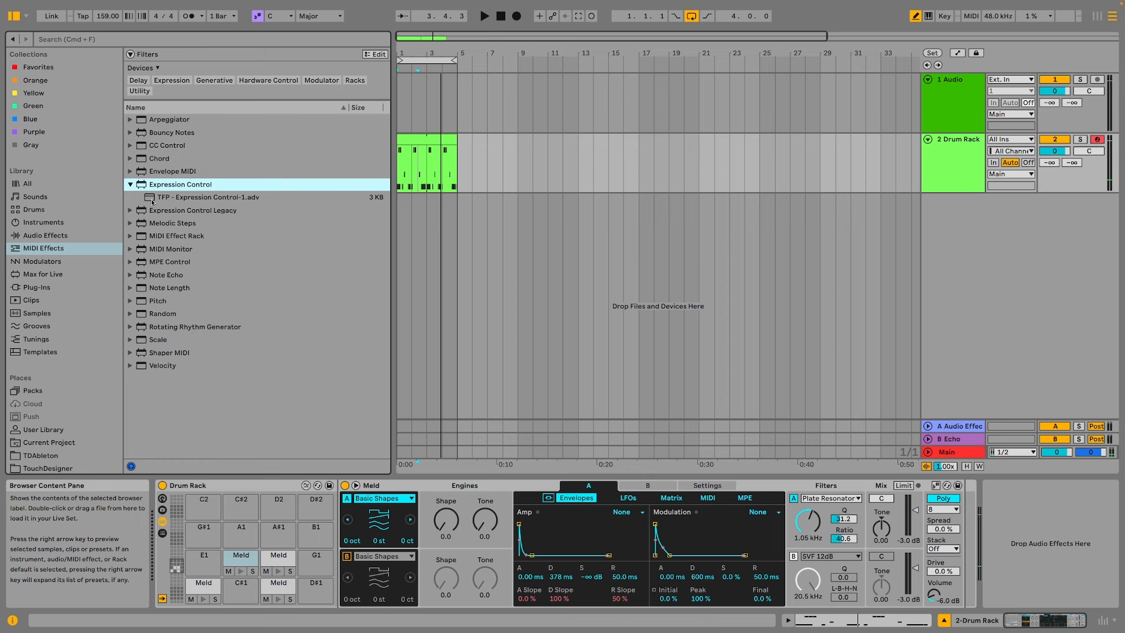
{"action": "left_click_drag", "start_coordinate": [152, 202], "coordinate": [347, 518]}
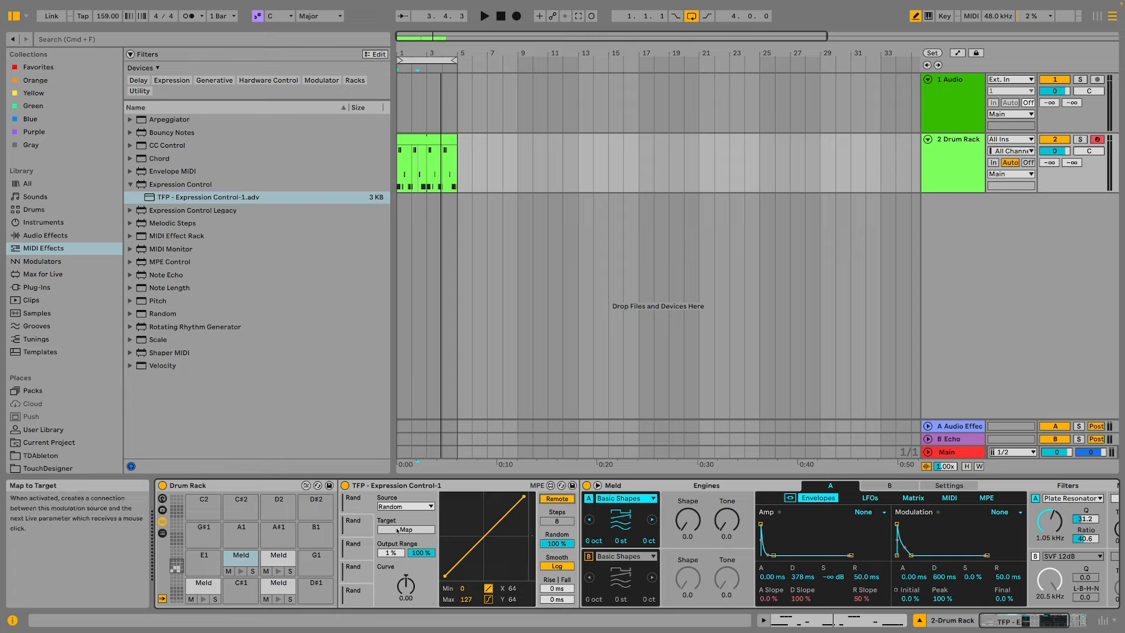
{"action": "left_click", "coordinate": [1047, 529]}
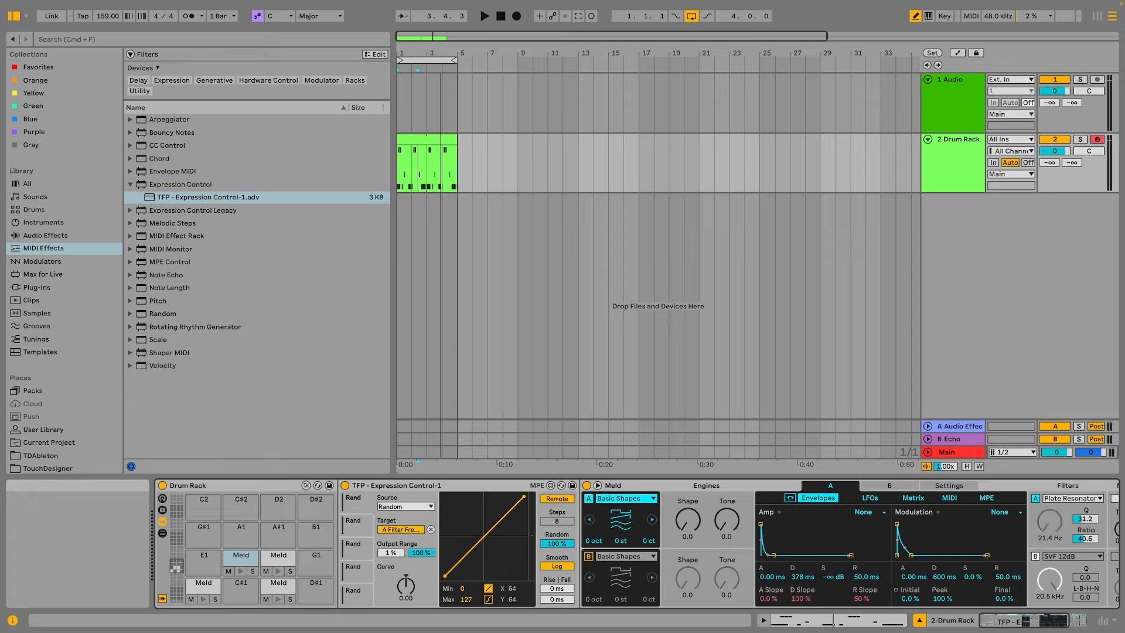
Map Expression Control's second random source to engine A's filter Q.
{"action": "left_click", "coordinate": [355, 526]}
{"action": "left_click", "coordinate": [405, 530]}
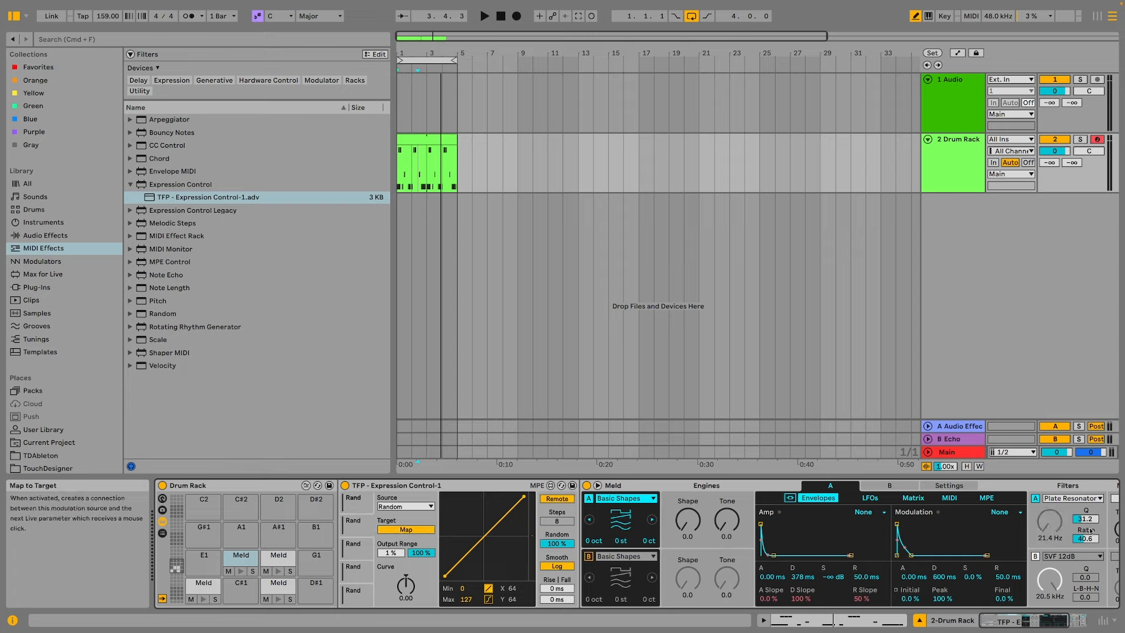
{"action": "left_click", "coordinate": [1088, 519]}
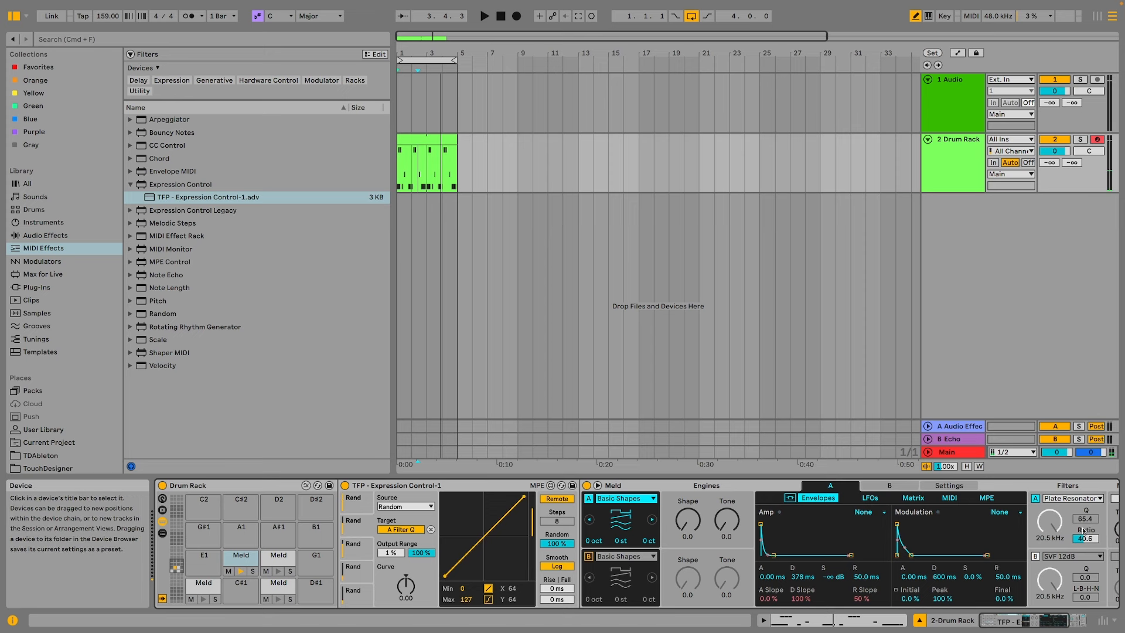
Fill gaps in the drum clip with F1 sixteenth notes, including runs at 1.3.2–1.3.4 and 2.2.2–2.2.4 and a final note at 2.4.4.
{"action": "key", "text": "space"}
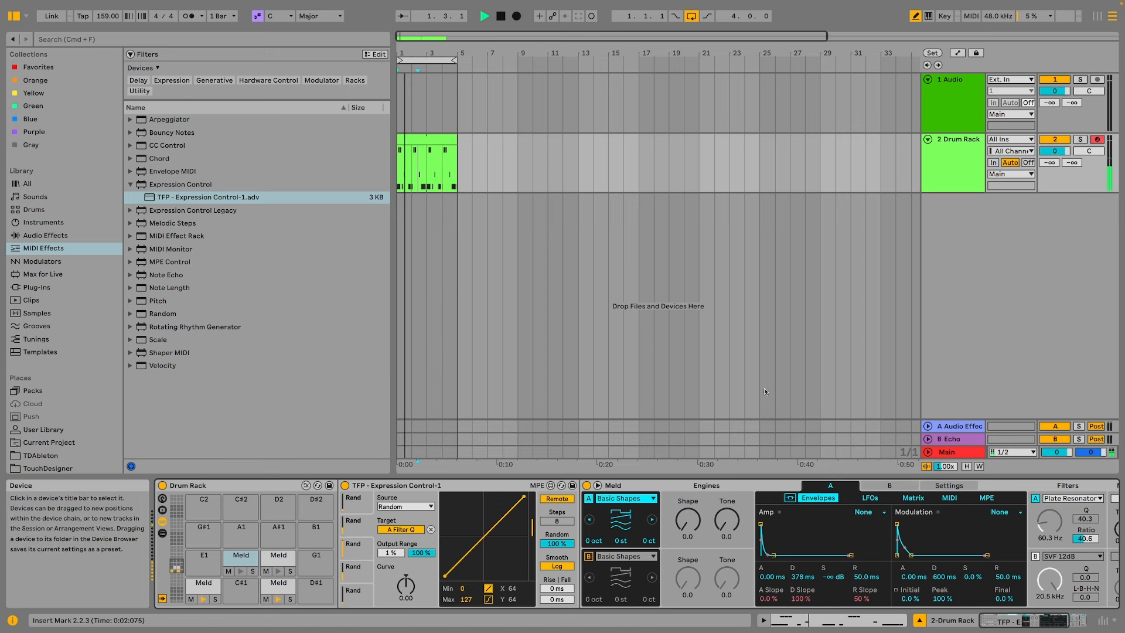
{"action": "left_click", "coordinate": [406, 137]}
{"action": "double_click", "coordinate": [406, 137]}
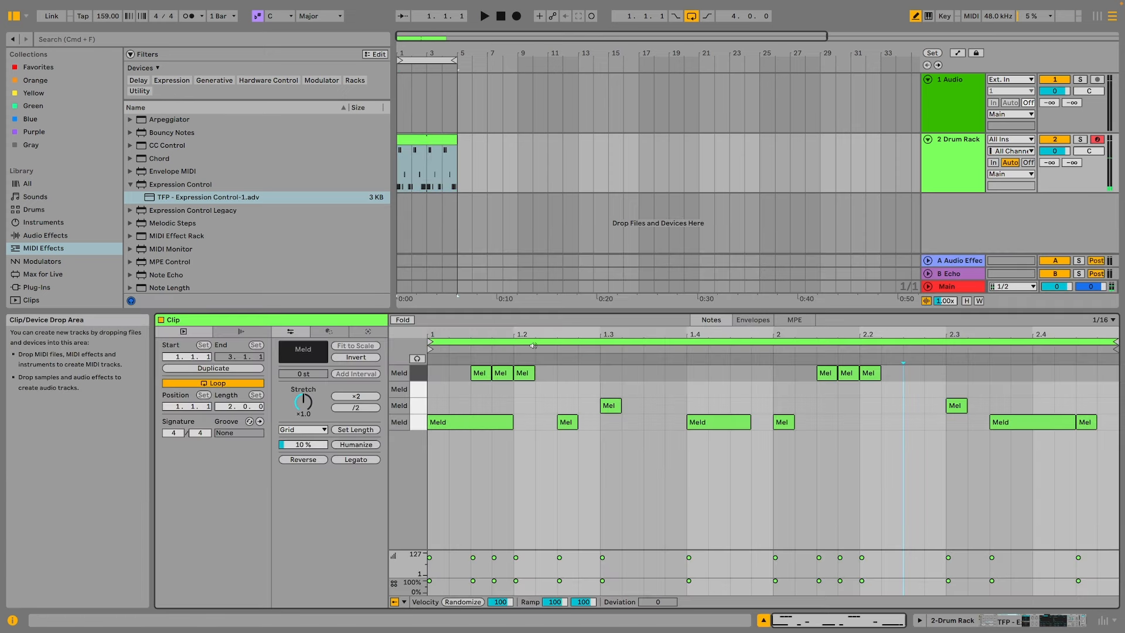
{"action": "left_click_drag", "start_coordinate": [557, 386], "coordinate": [675, 388]}
{"action": "left_click", "coordinate": [565, 388]}
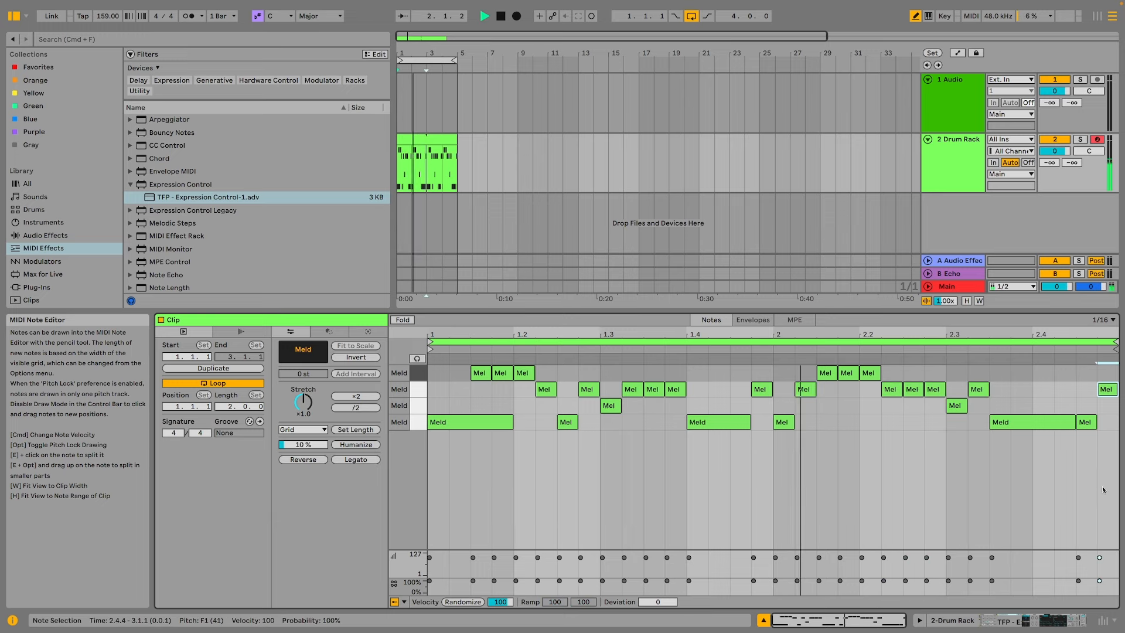
Switch pad F1's Meld from Poly to Mono voicing and set engine A's tone filter to 0.35.
{"action": "key", "text": "shift+Tab"}
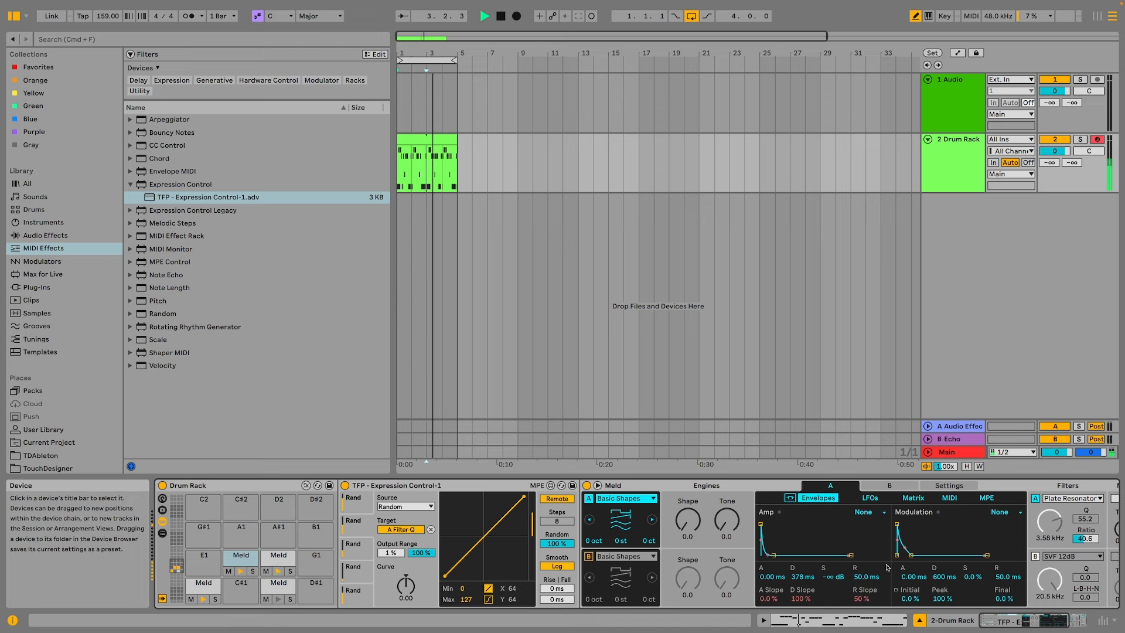
{"action": "left_click", "coordinate": [1033, 623]}
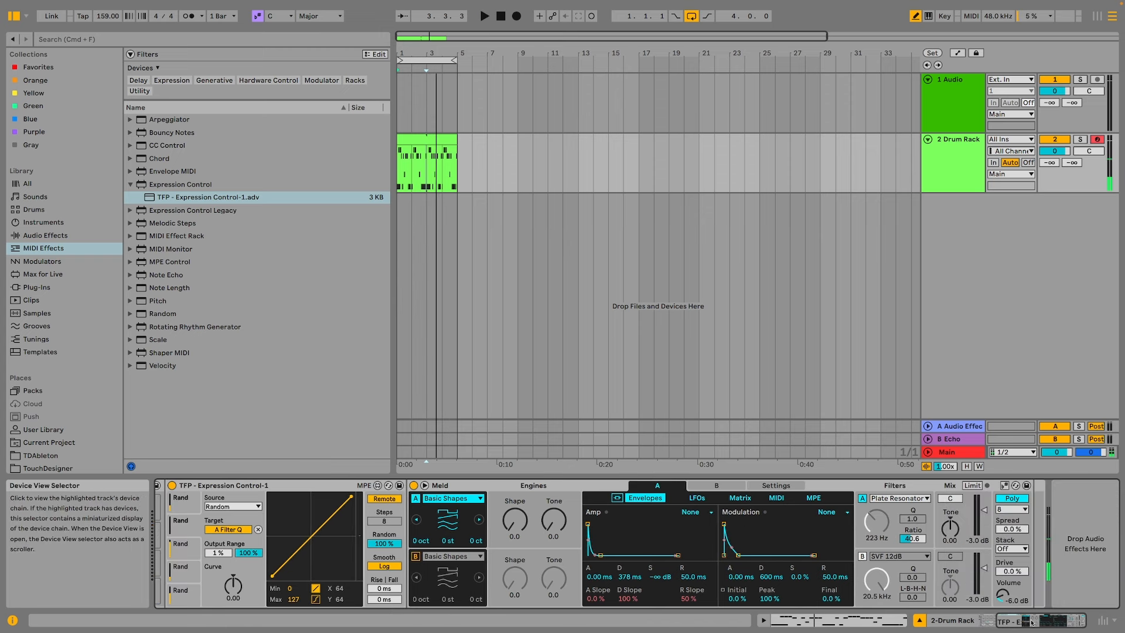
{"action": "left_click", "coordinate": [1015, 498]}
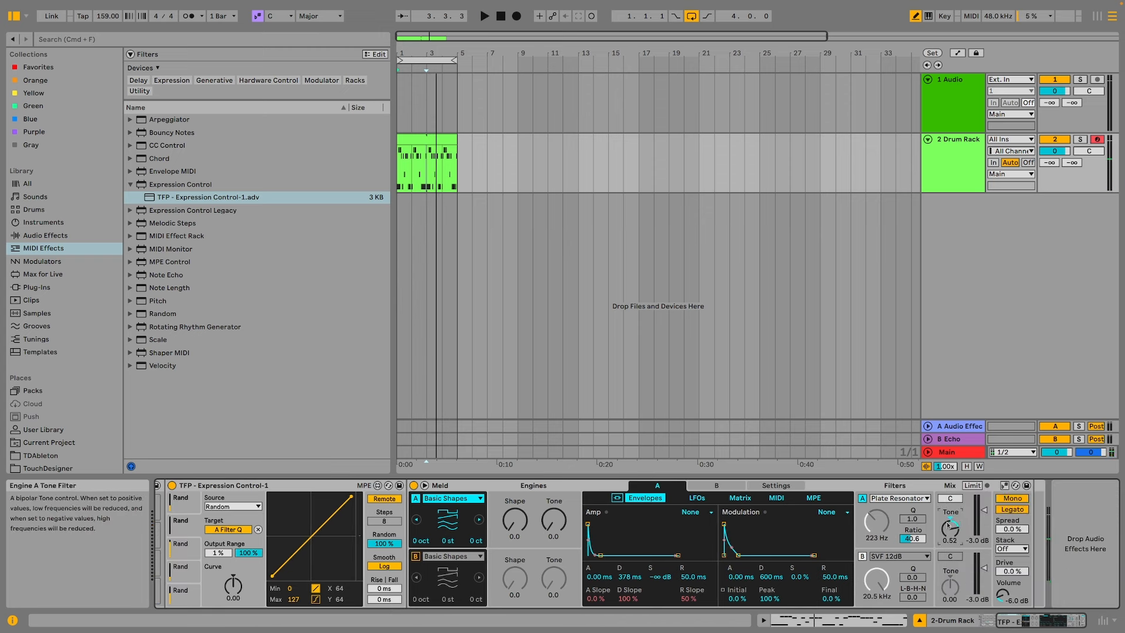
{"action": "key", "text": "space"}
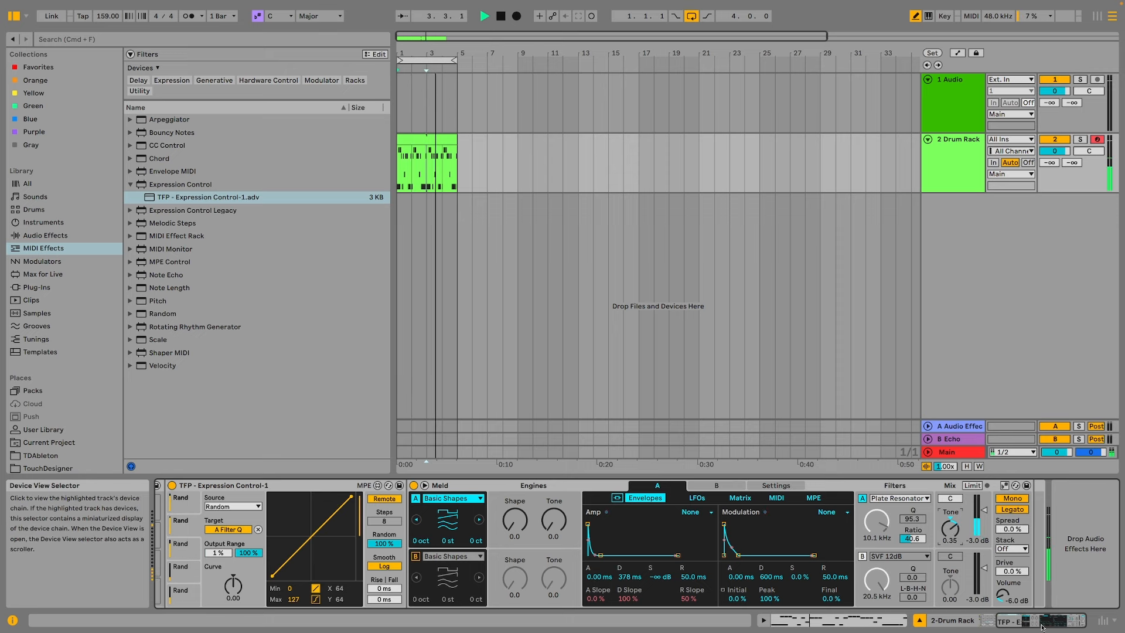
Map Expression Control's remaining random sources to engine A's oscillator type and its two oscillator macros, with 10 steps.
{"action": "left_click", "coordinate": [1018, 627]}
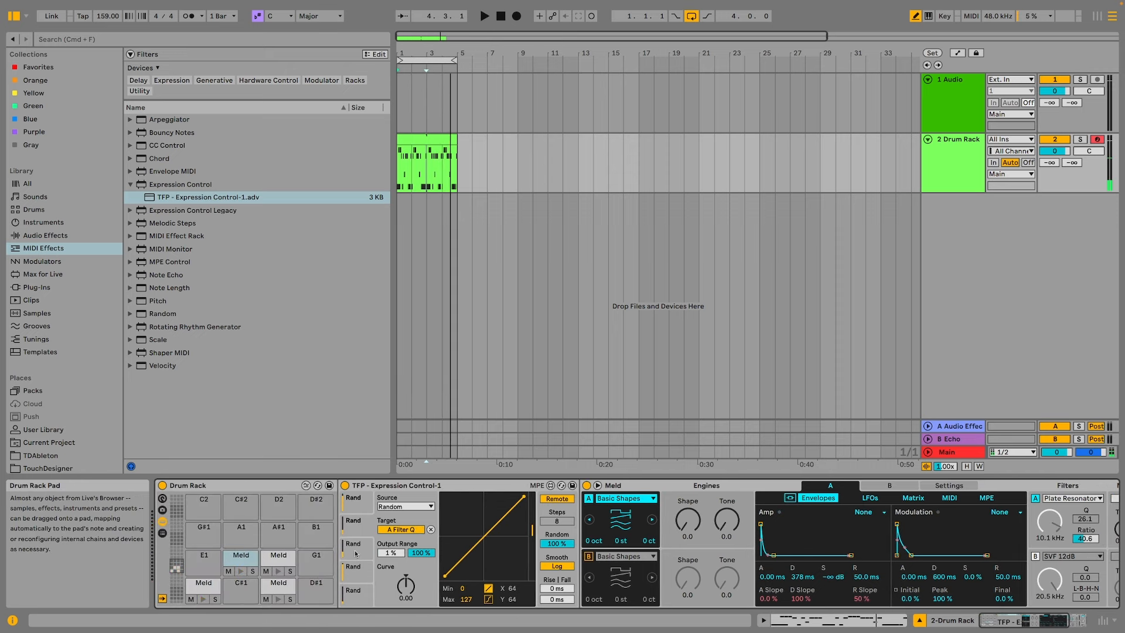
{"action": "left_click", "coordinate": [431, 529]}
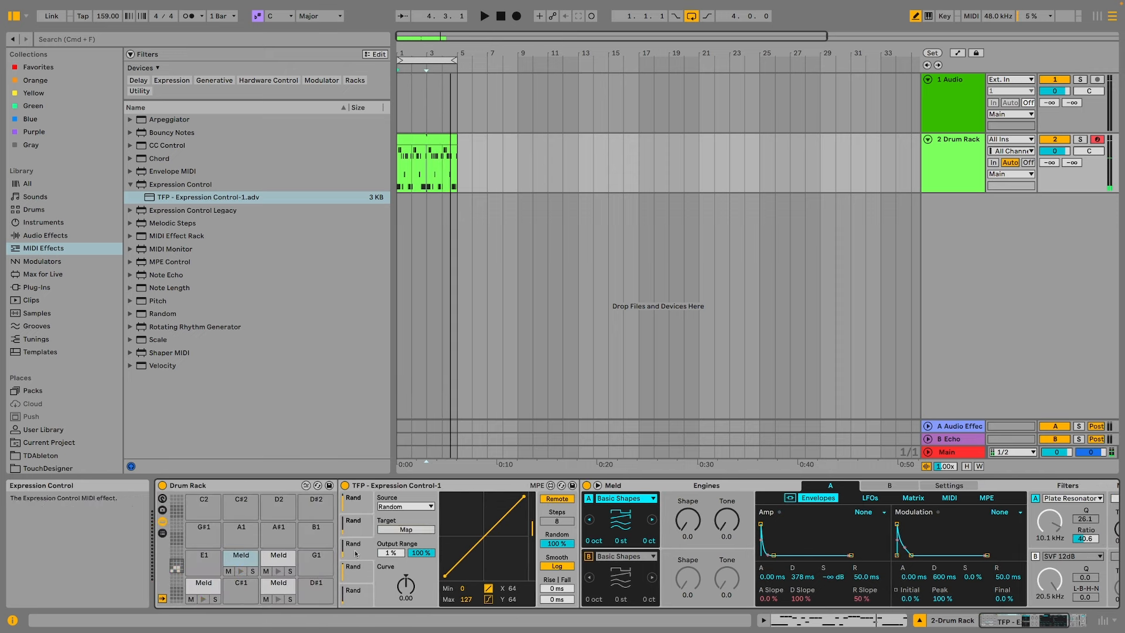
{"action": "left_click", "coordinate": [637, 501]}
{"action": "left_click", "coordinate": [625, 459]}
{"action": "key", "text": "space"}
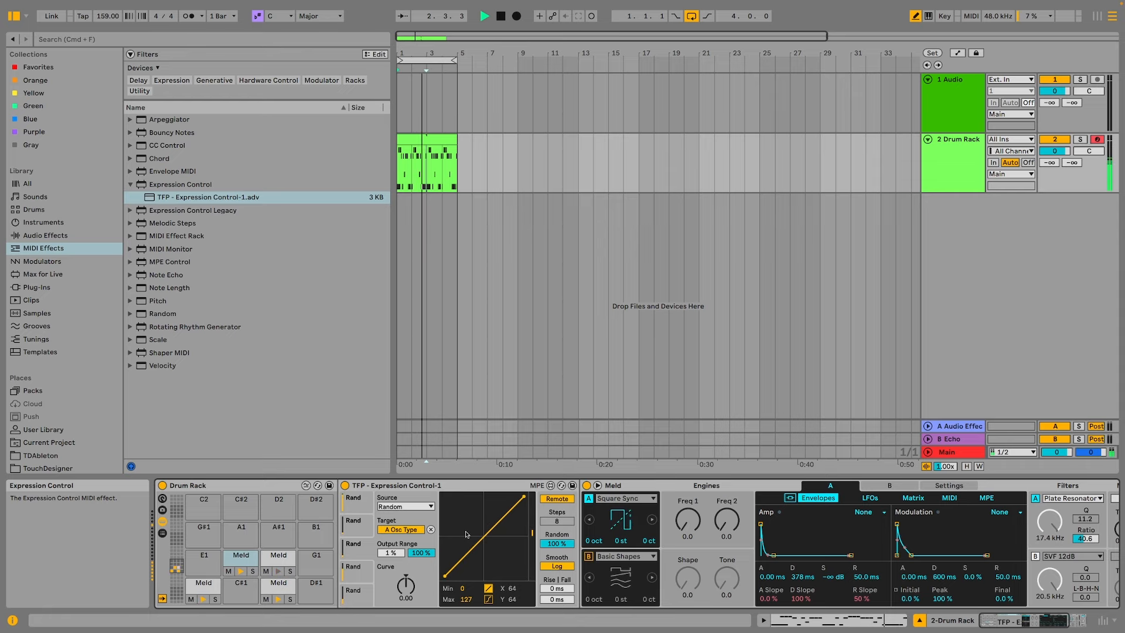
{"action": "left_click", "coordinate": [403, 529]}
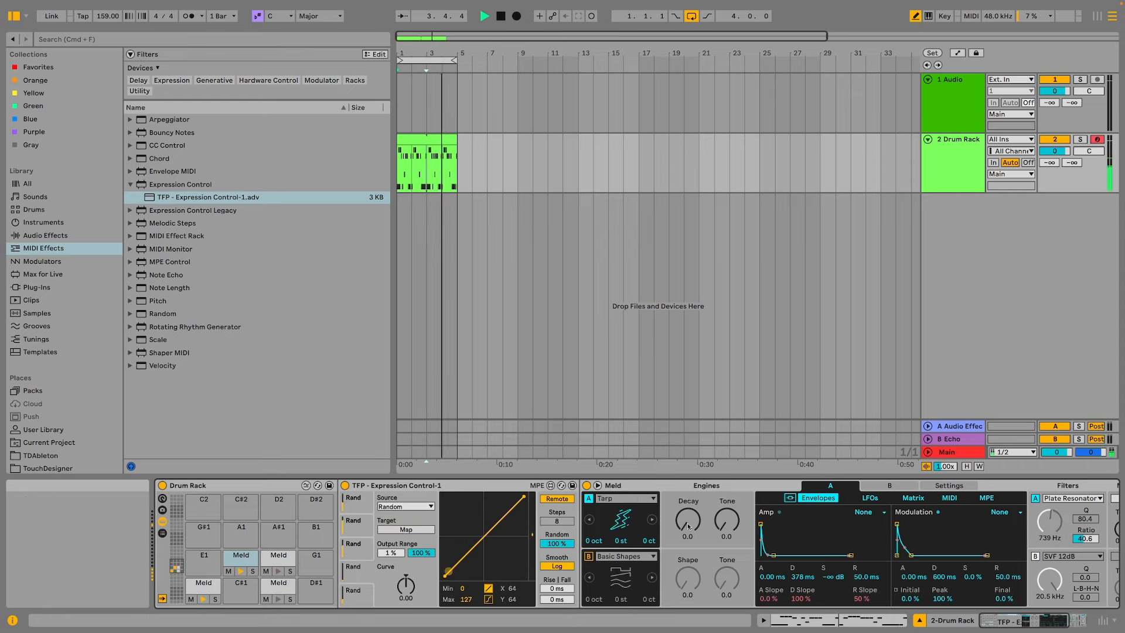
{"action": "left_click", "coordinate": [696, 525]}
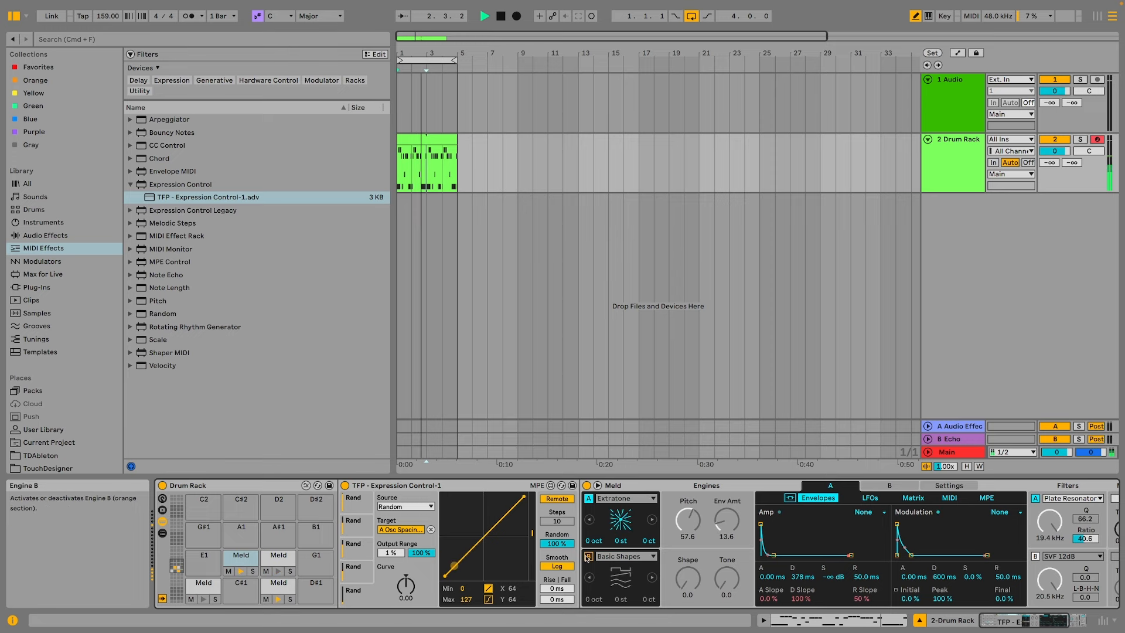
Enable engine B of pad F1's Meld with the Square 5th oscillator and an amp decay of 13.3 ms.
{"action": "left_click", "coordinate": [587, 557]}
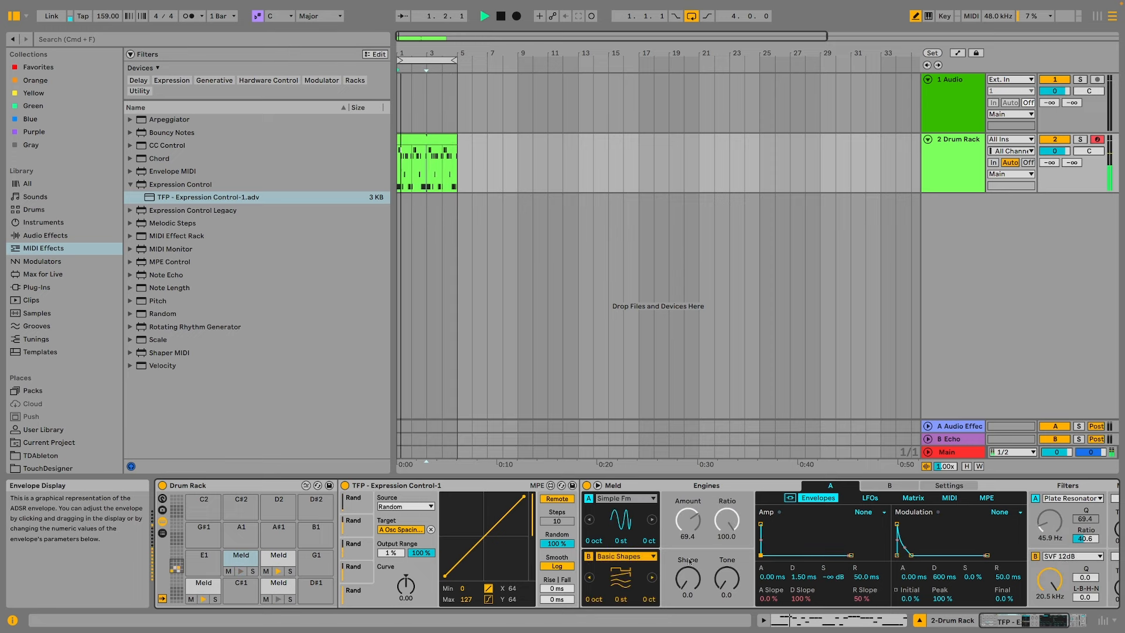
{"action": "left_click", "coordinate": [653, 578]}
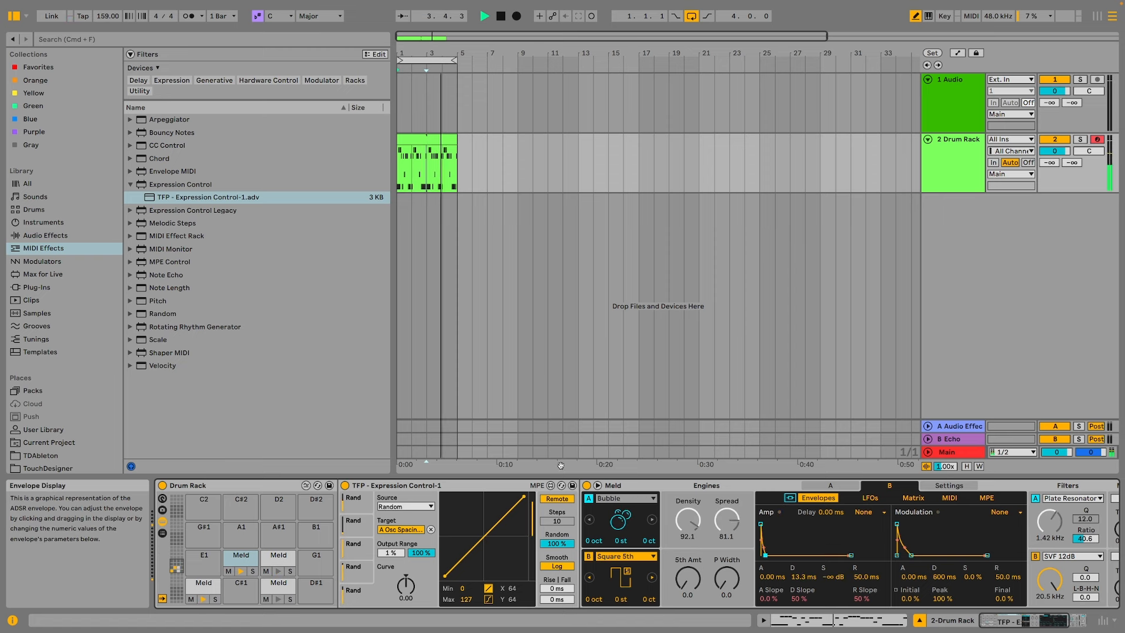
Add a second TFP - Expression Control-1 preset and place it directly before pad F1's Meld.
{"action": "double_click", "coordinate": [238, 201]}
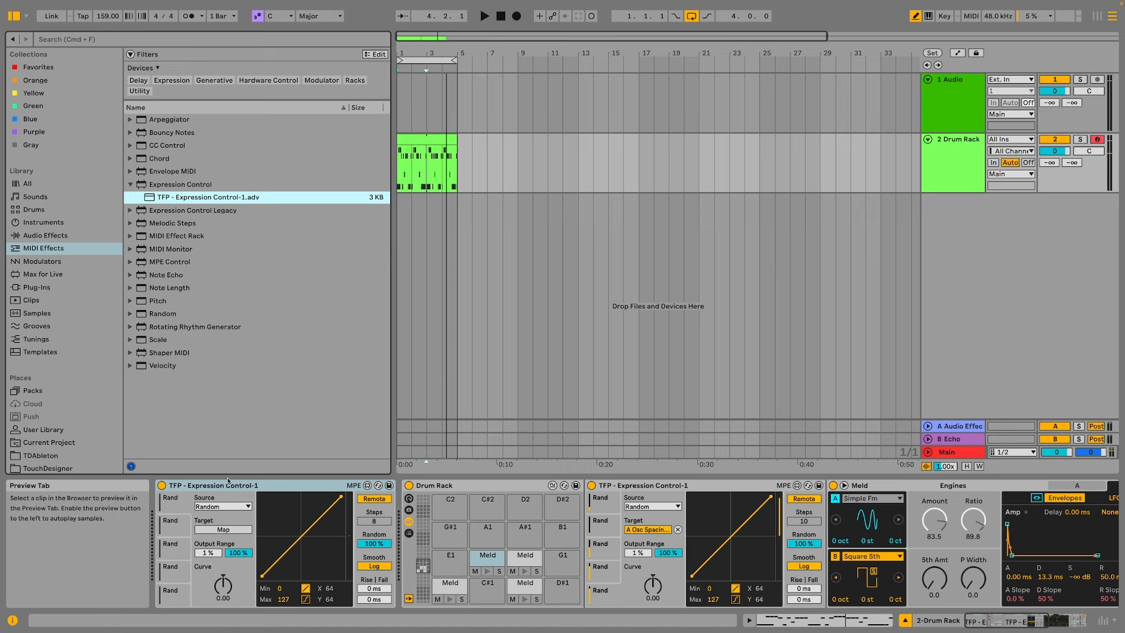
{"action": "left_click", "coordinate": [228, 483]}
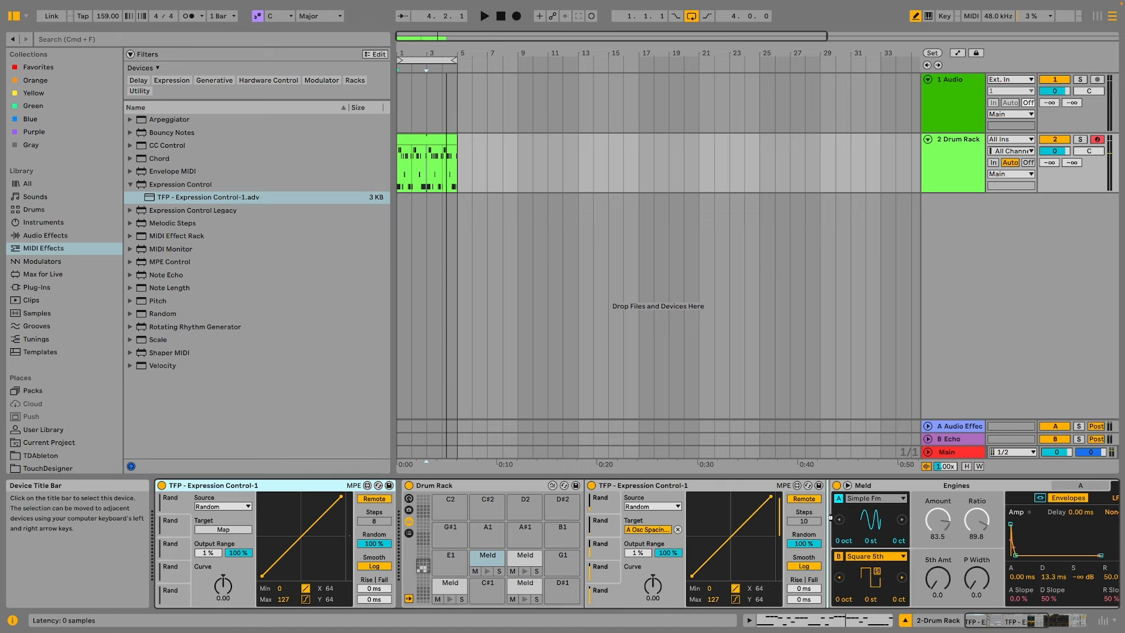
{"action": "left_click_drag", "start_coordinate": [830, 517], "coordinate": [830, 517]}
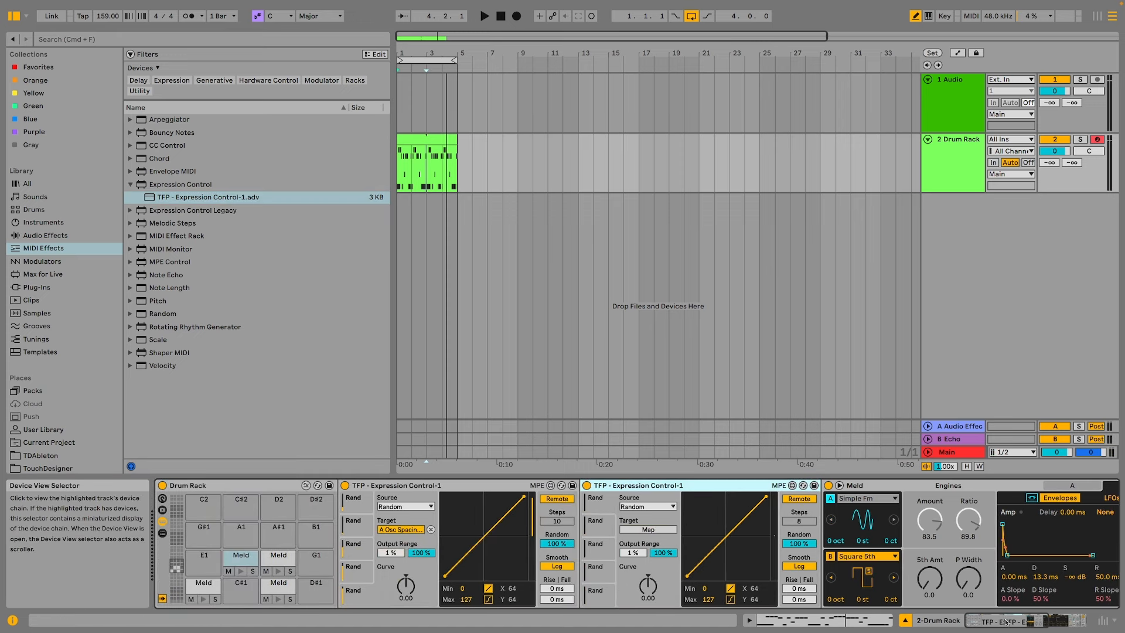
Set engine B's filter type to Membrane Resonator in pad F1's Meld.
{"action": "left_click_drag", "start_coordinate": [1006, 622], "coordinate": [1038, 623]}
{"action": "left_click", "coordinate": [932, 555]}
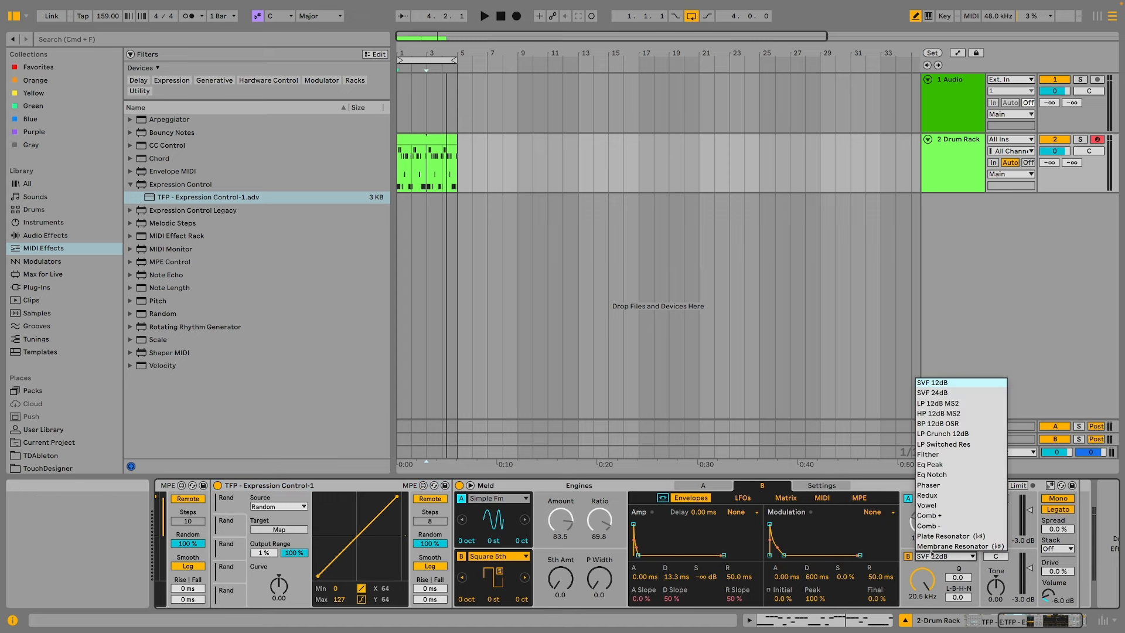
{"action": "left_click", "coordinate": [938, 546]}
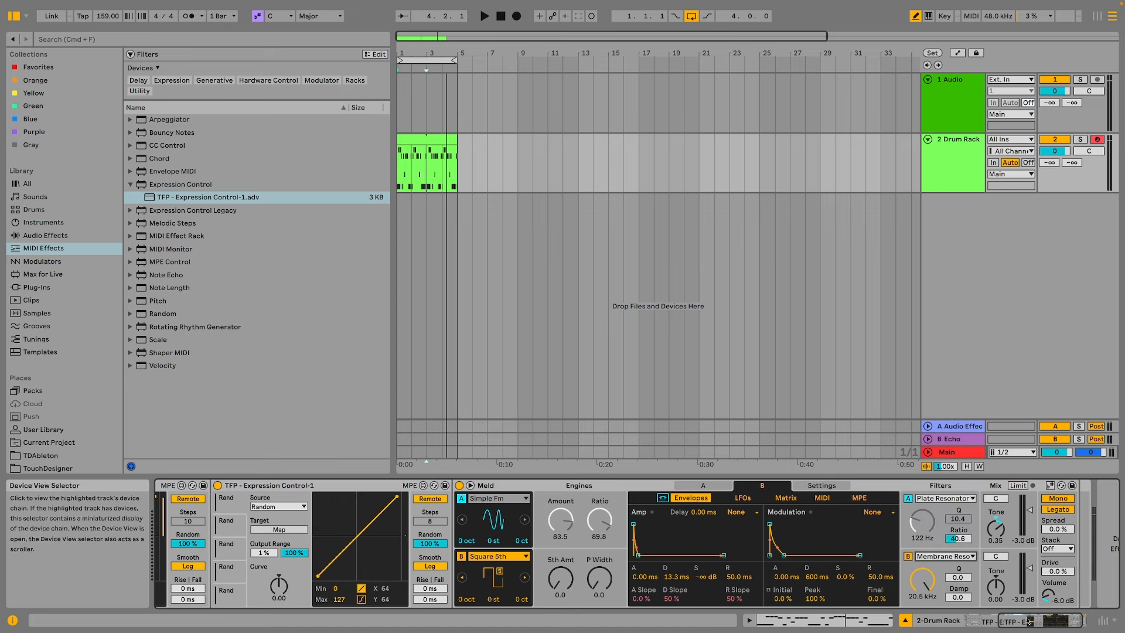
Map the second Expression Control's first random source to engine B's filter frequency and play the beat.
{"action": "left_click_drag", "start_coordinate": [1038, 622], "coordinate": [1026, 622]}
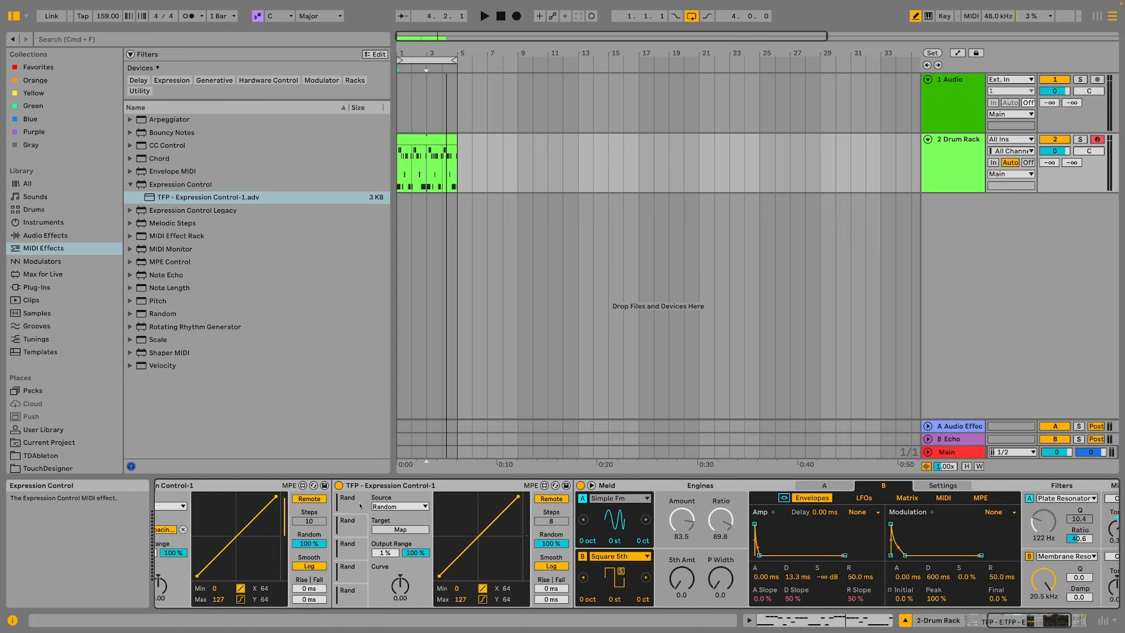
{"action": "scroll", "coordinate": [1055, 582], "scroll_direction": "right", "scroll_amount": 5}
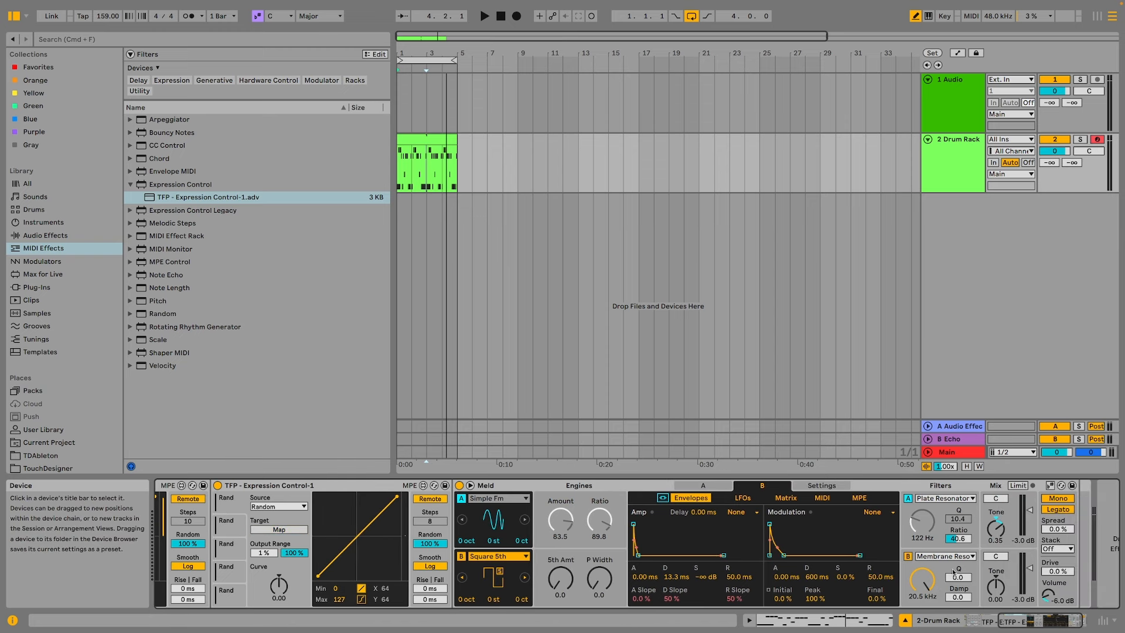
{"action": "left_click", "coordinate": [923, 580]}
{"action": "key", "text": "space"}
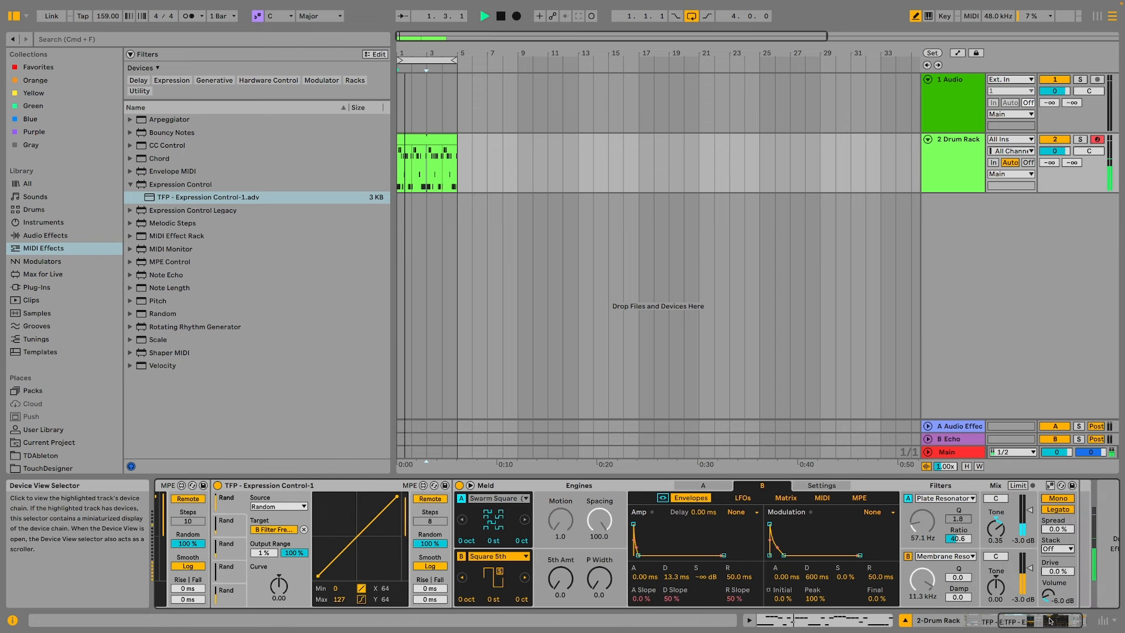
Map the second Expression Control's next random source to engine B's first oscillator macro, 5th Amt.
{"action": "scroll", "coordinate": [1023, 609], "scroll_direction": "left", "scroll_amount": 5}
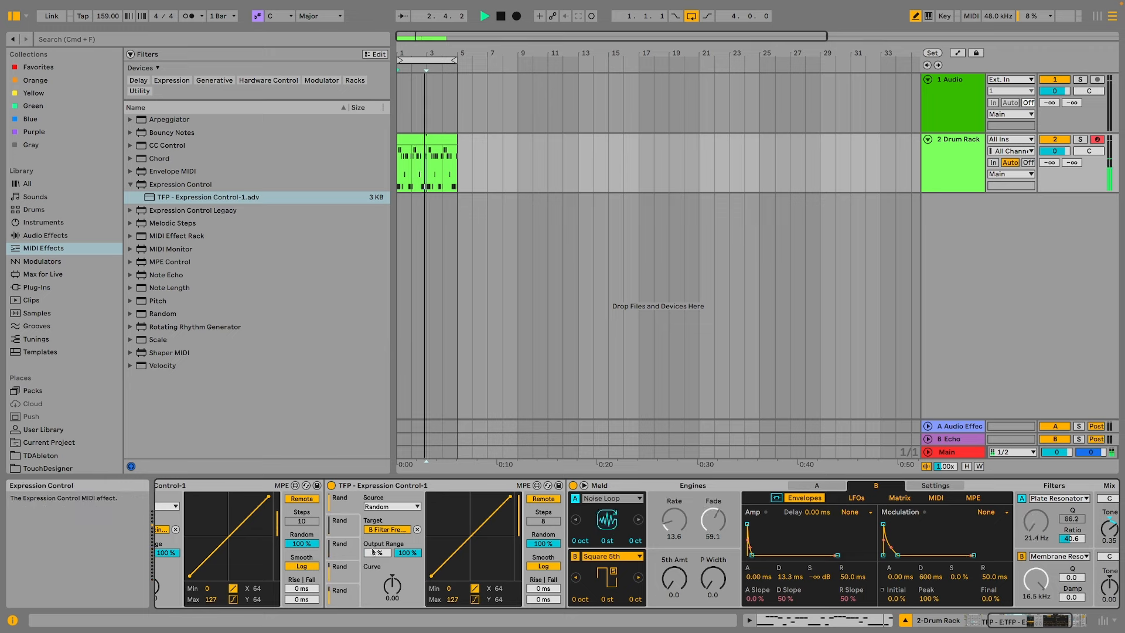
{"action": "left_click", "coordinate": [417, 530]}
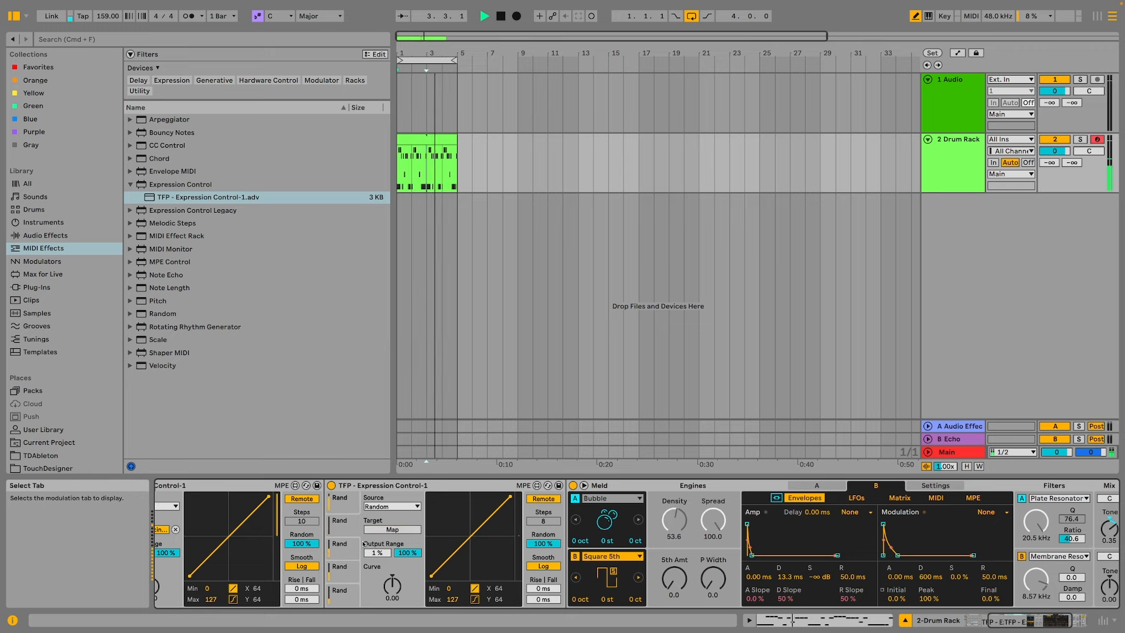
{"action": "left_click", "coordinate": [674, 578]}
{"action": "left_click", "coordinate": [417, 529]}
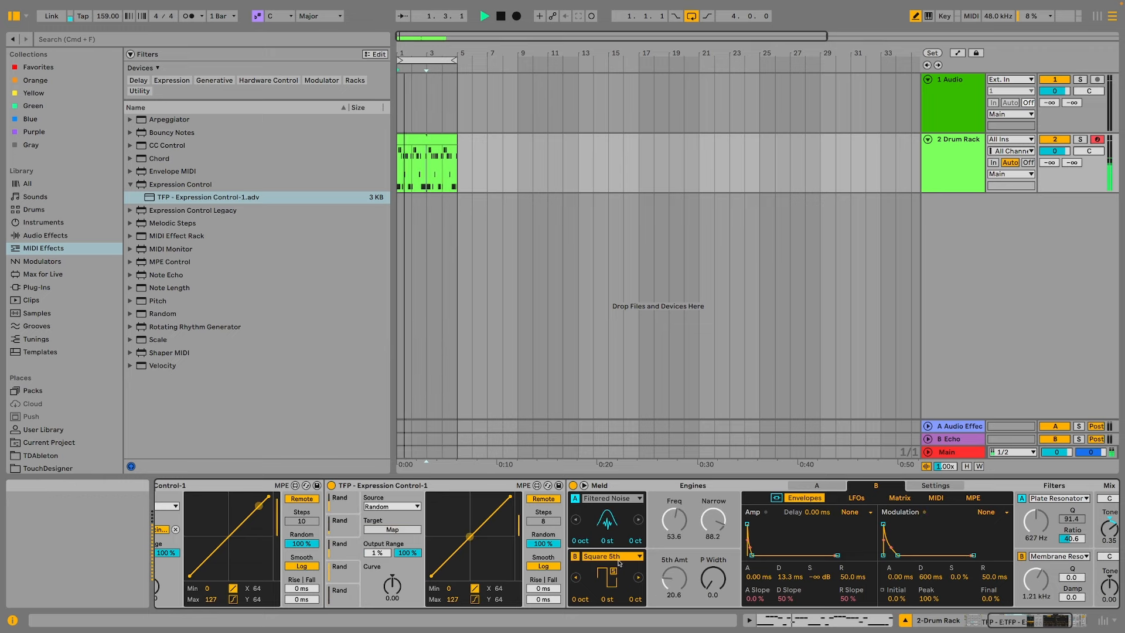
Change engine B's oscillator to Bitgrunge and map another random source to its Mult macro.
{"action": "left_click", "coordinate": [613, 556]}
{"action": "left_click", "coordinate": [613, 515]}
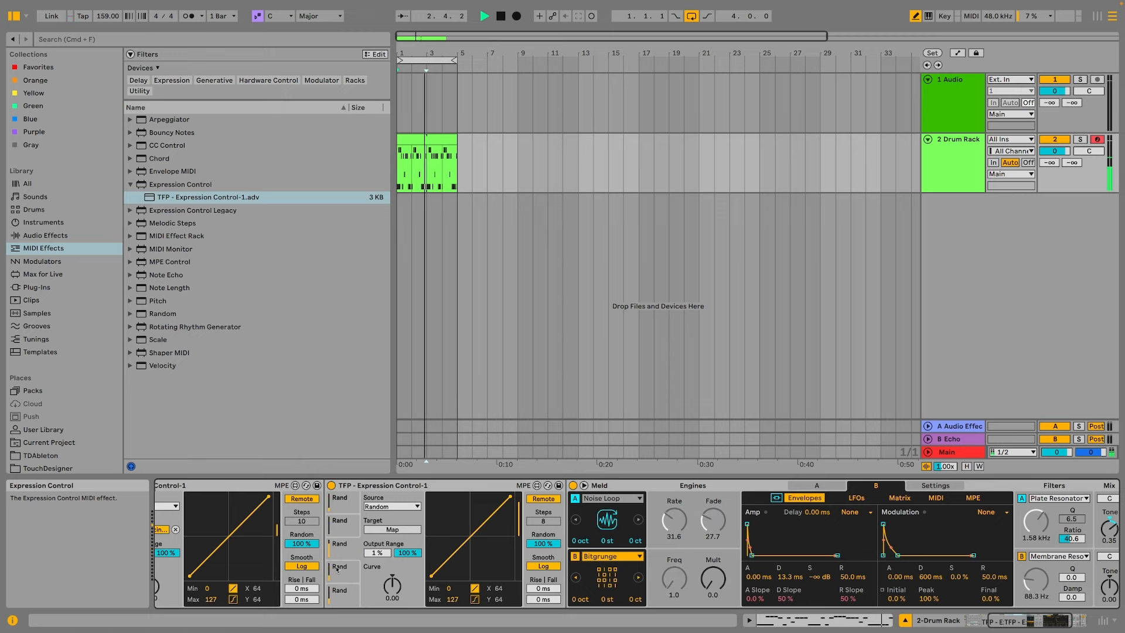
{"action": "left_click", "coordinate": [393, 529]}
{"action": "left_click", "coordinate": [705, 576]}
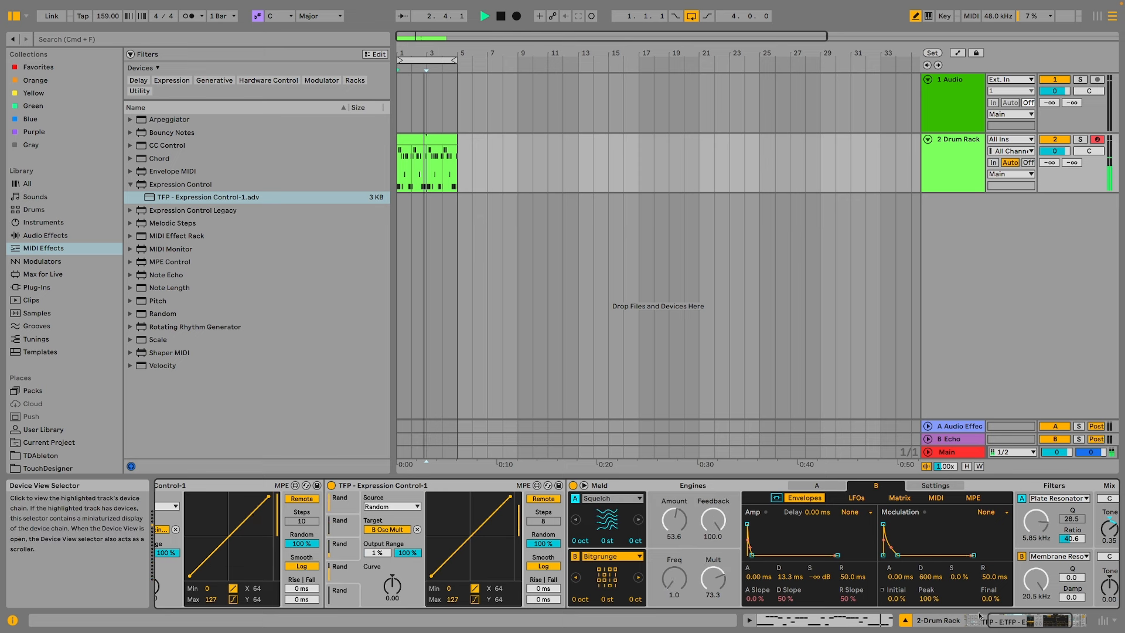
Stop playback and insert an EQ Eight audio effect after pad F1's Meld.
{"action": "left_click", "coordinate": [1055, 620]}
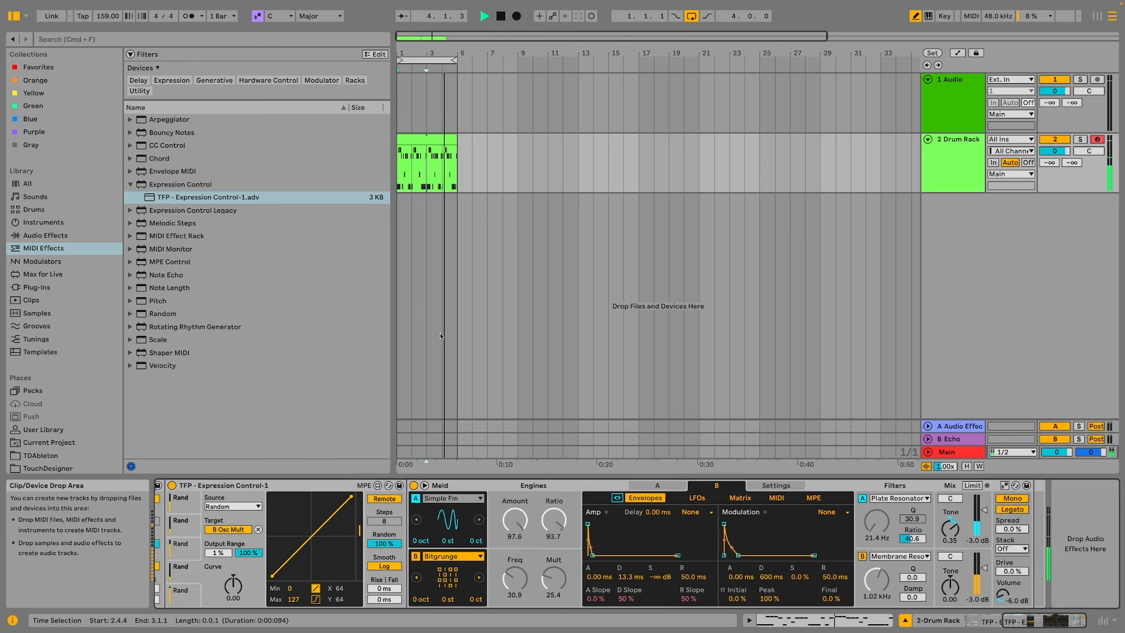
{"action": "key", "text": "space"}
{"action": "left_click", "coordinate": [85, 235]}
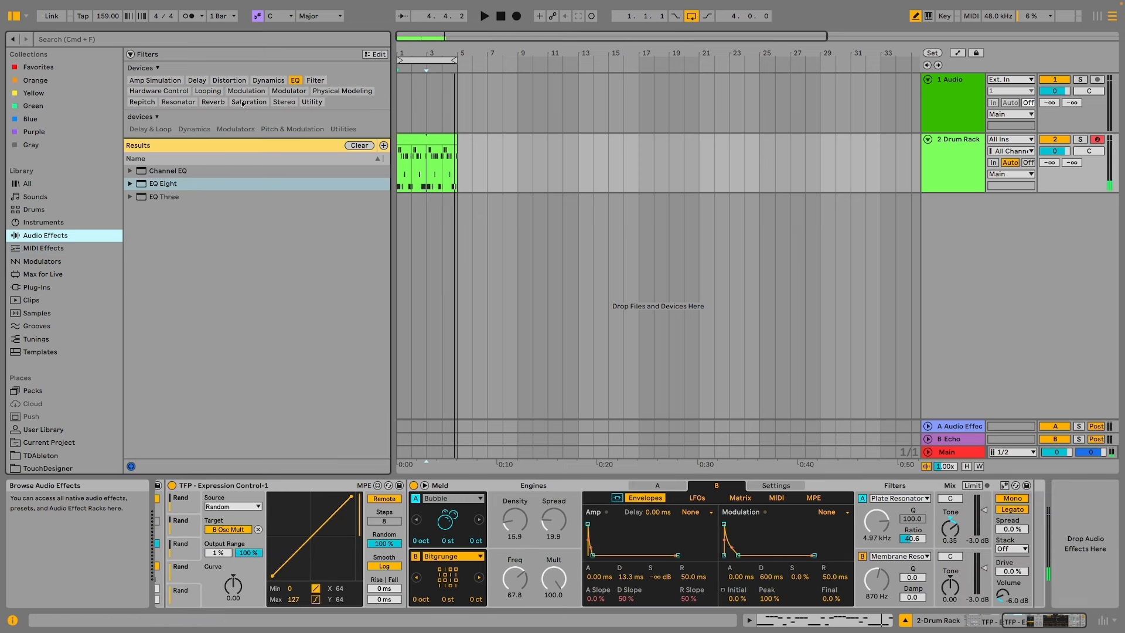
{"action": "left_click", "coordinate": [152, 186]}
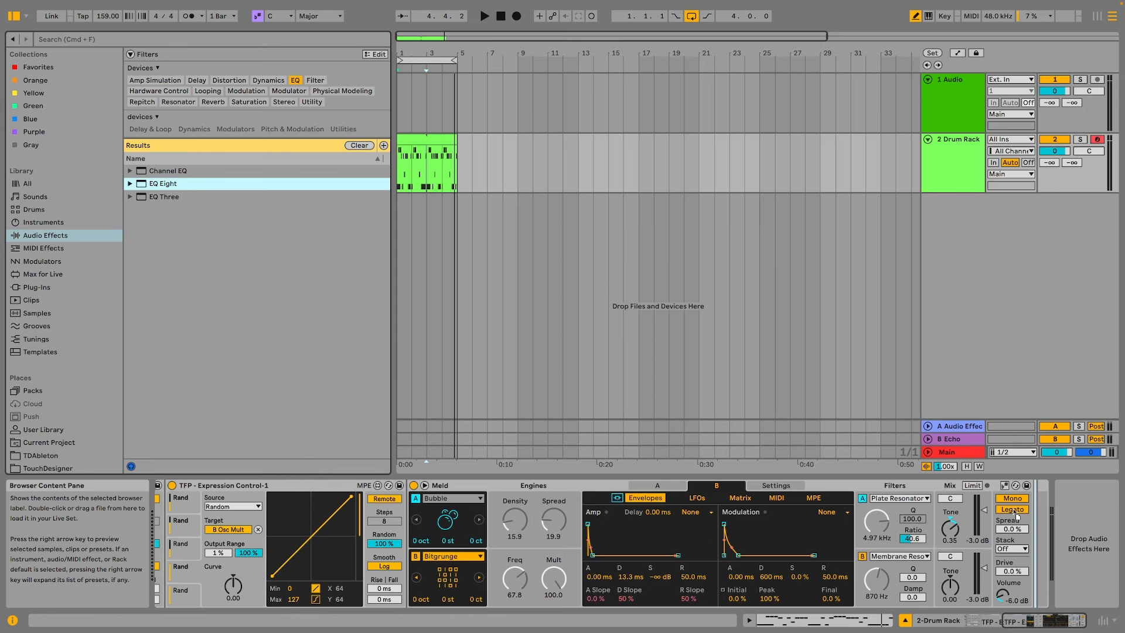
{"action": "key", "text": "Return"}
Set EQ Eight's band 2 to a low-cut filter at 190 Hz.
{"action": "key", "text": "space"}
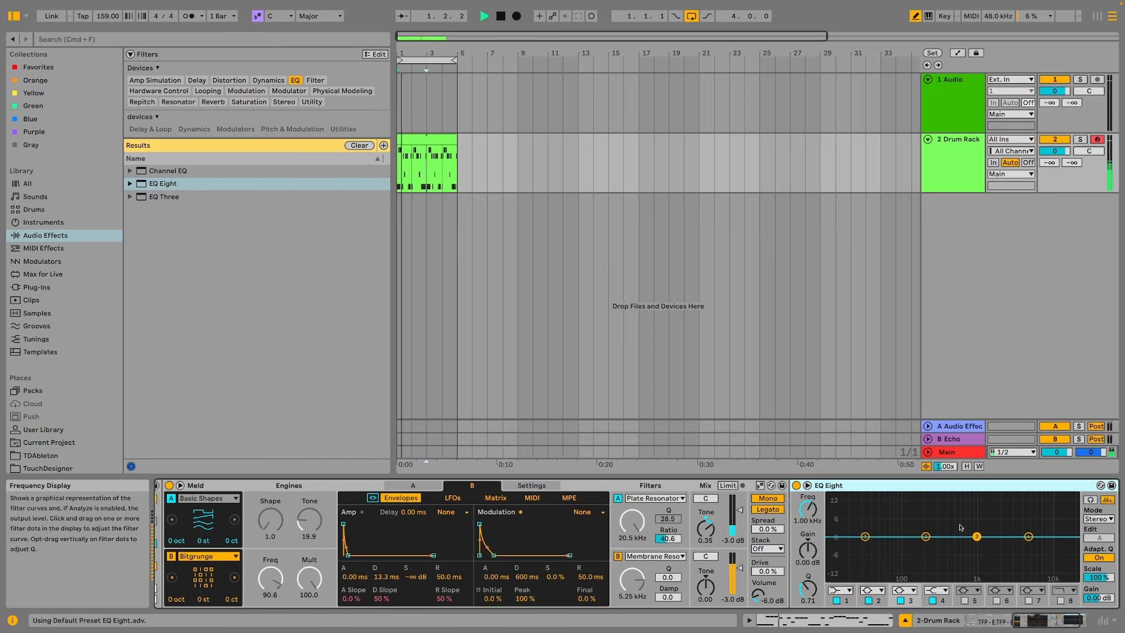
{"action": "left_click", "coordinate": [926, 537]}
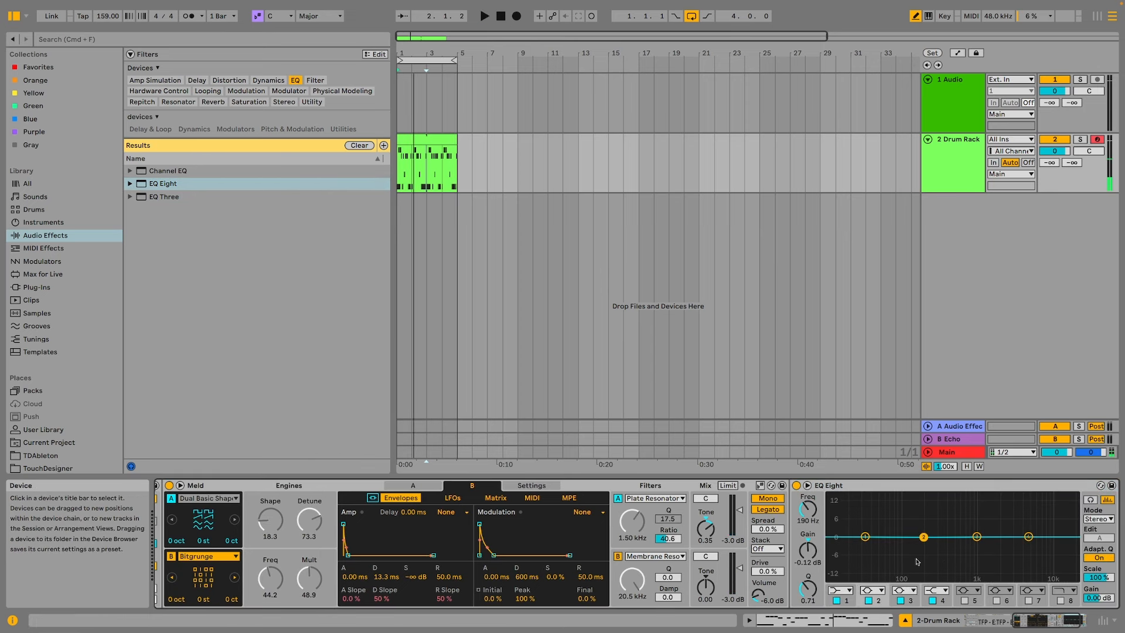
{"action": "left_click", "coordinate": [872, 590]}
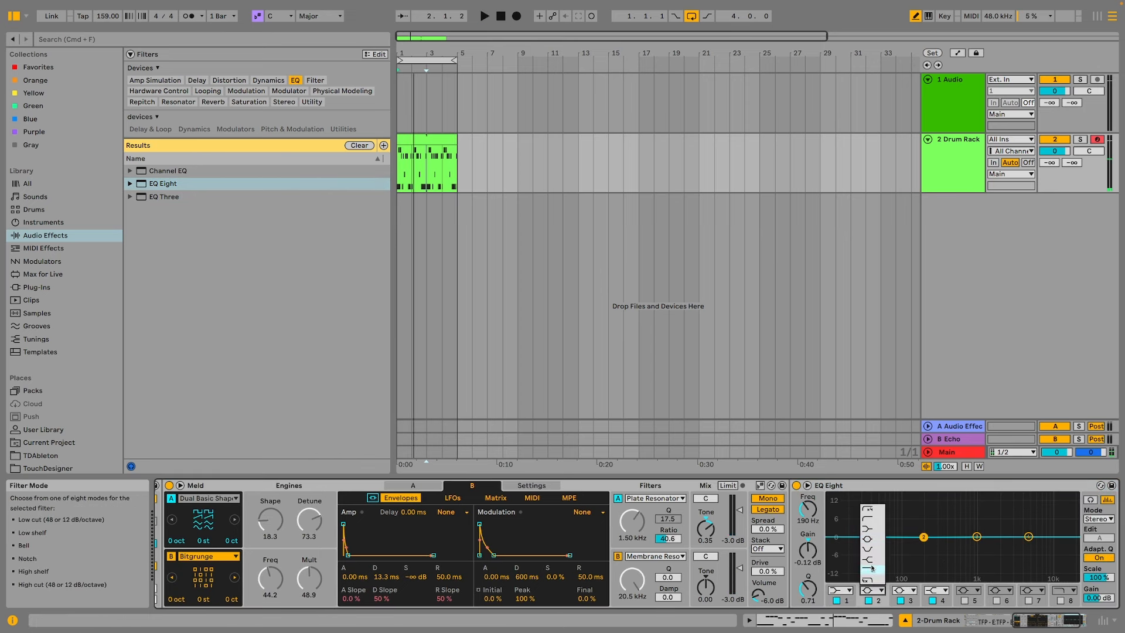
{"action": "left_click", "coordinate": [873, 511]}
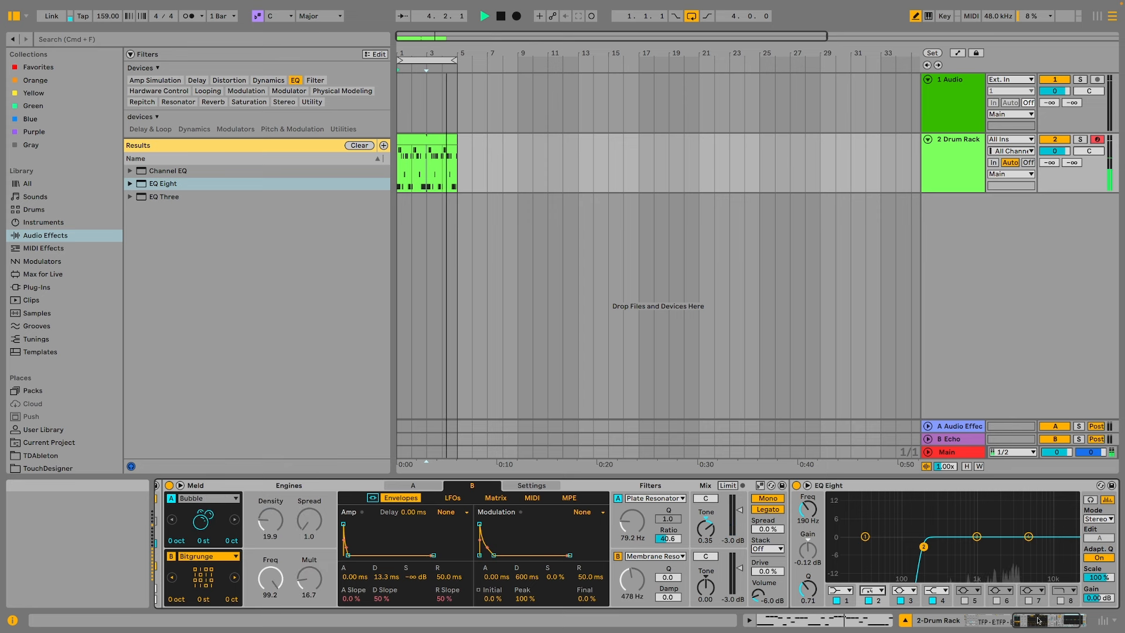
Open pad C1's Meld and set engine B's amp envelope to 243 ms decay and 13.3 ms release.
{"action": "left_click", "coordinate": [984, 620]}
{"action": "key", "text": "space"}
{"action": "left_click", "coordinate": [203, 582]}
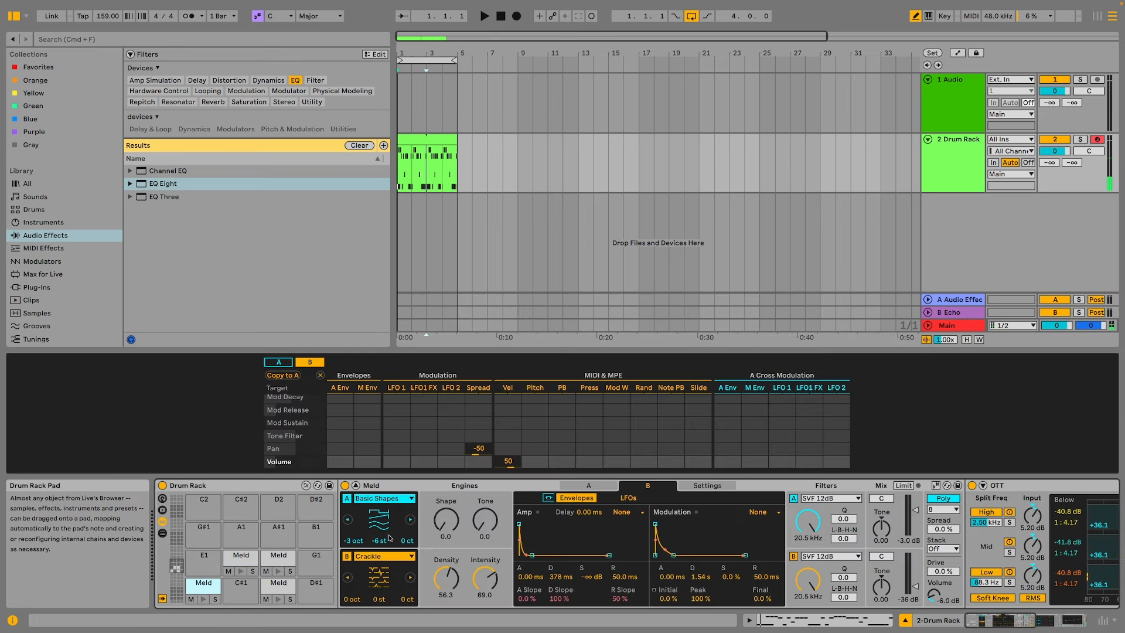
{"action": "left_click", "coordinate": [611, 556]}
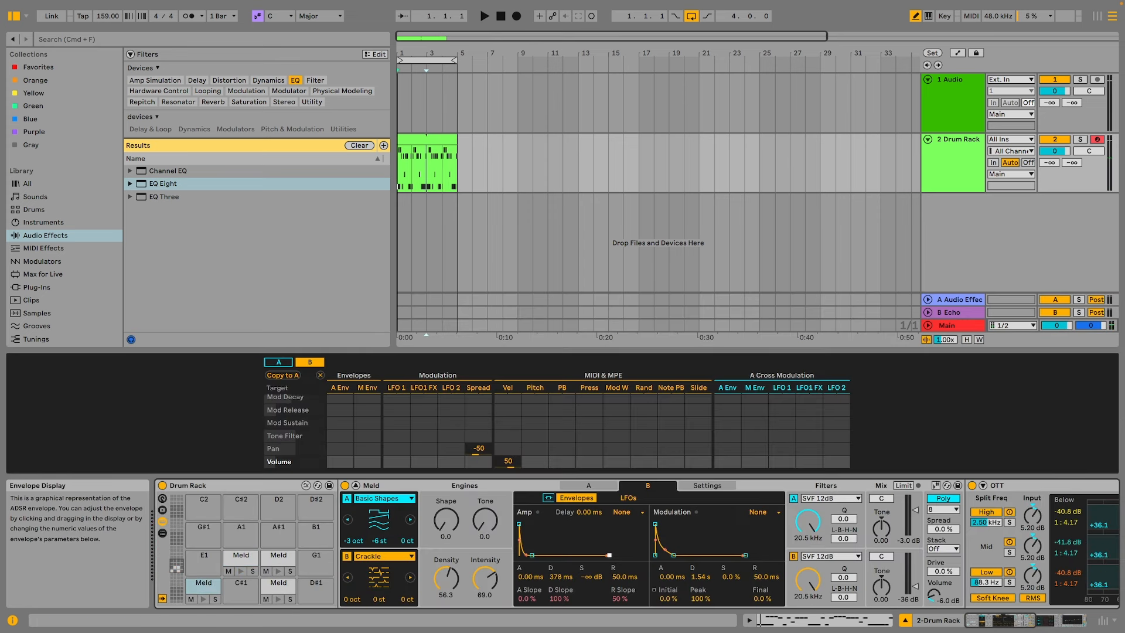
{"action": "left_click", "coordinate": [532, 555]}
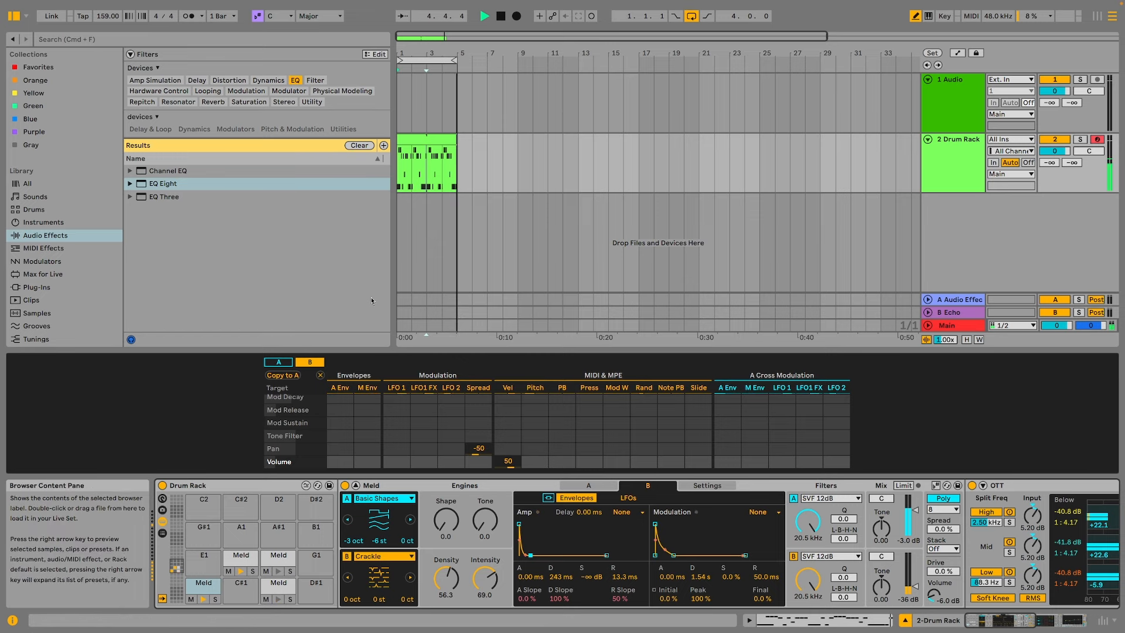
Add Roar after EQ Eight and set its shaper amount to 18%, feedback amount to 1.1% and drive to 2.7 dB.
{"action": "left_click", "coordinate": [241, 83]}
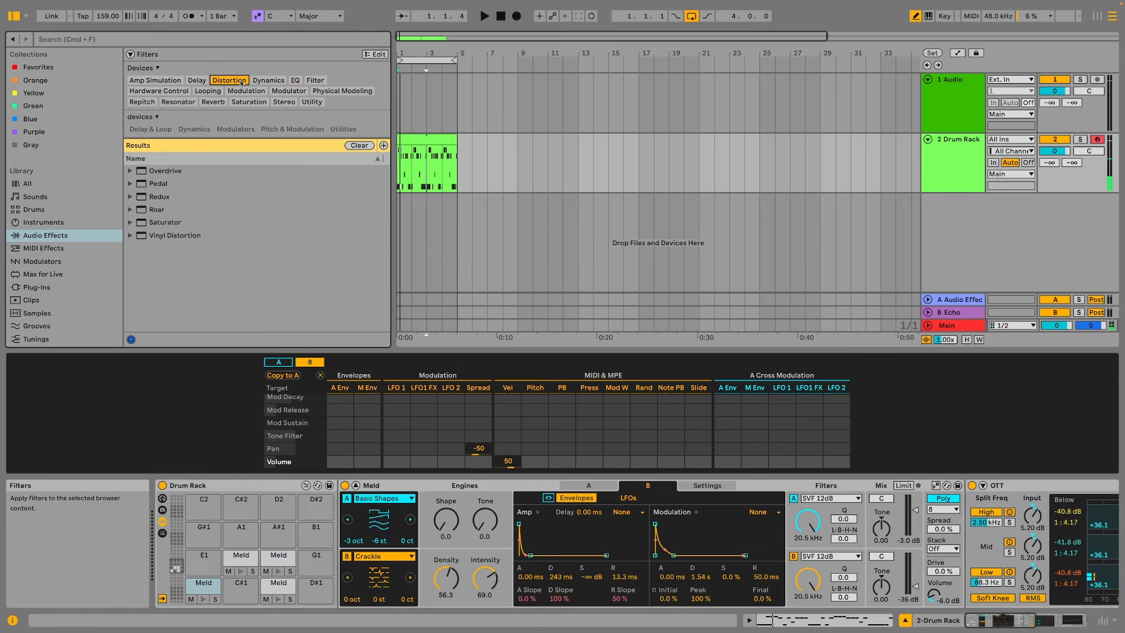
{"action": "double_click", "coordinate": [157, 209]}
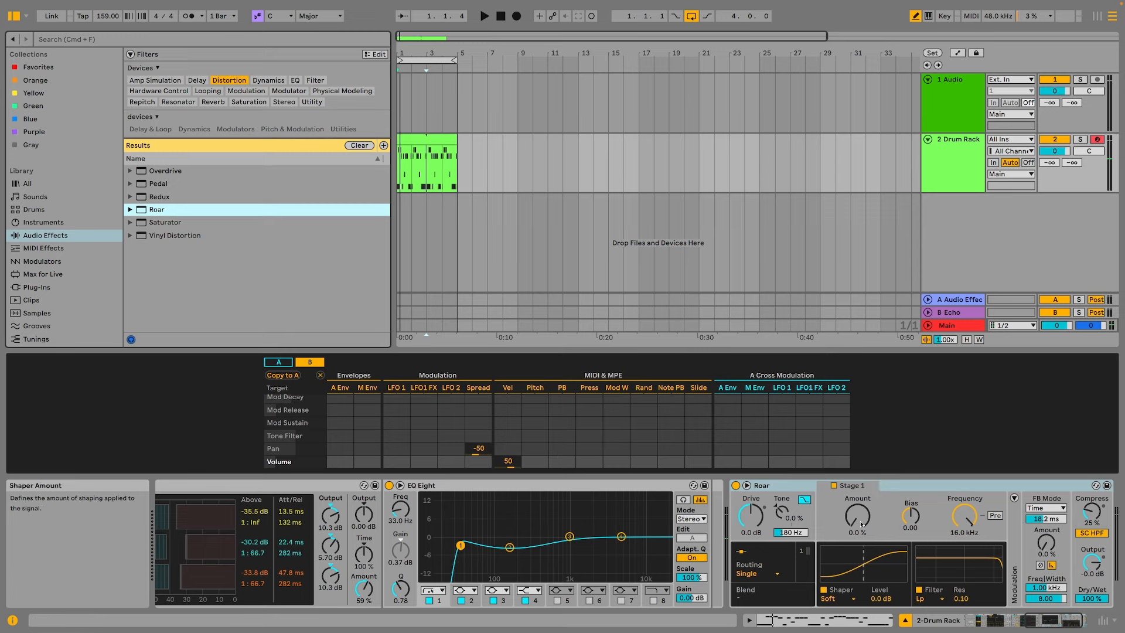
{"action": "left_click_drag", "start_coordinate": [861, 524], "coordinate": [861, 523]}
{"action": "mouse_move", "coordinate": [1046, 542]}
{"action": "left_mouse_down"}
{"action": "mouse_move", "coordinate": [1046, 504]}
{"action": "mouse_move", "coordinate": [1046, 542]}
{"action": "left_mouse_up"}
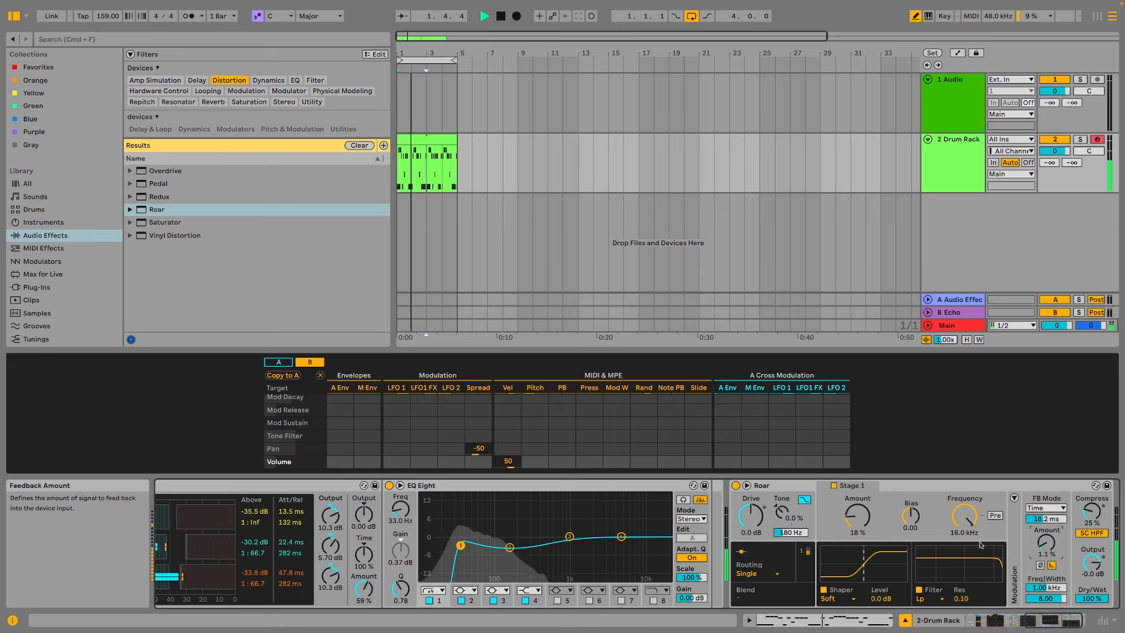
{"action": "left_click", "coordinate": [751, 514]}
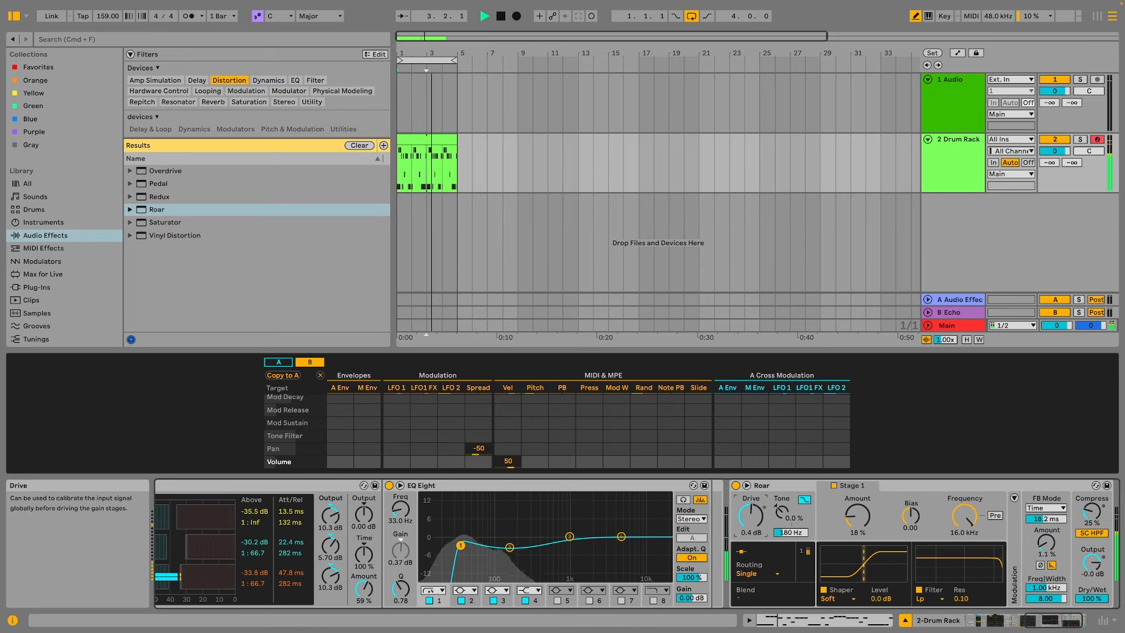
{"action": "key", "text": "space"}
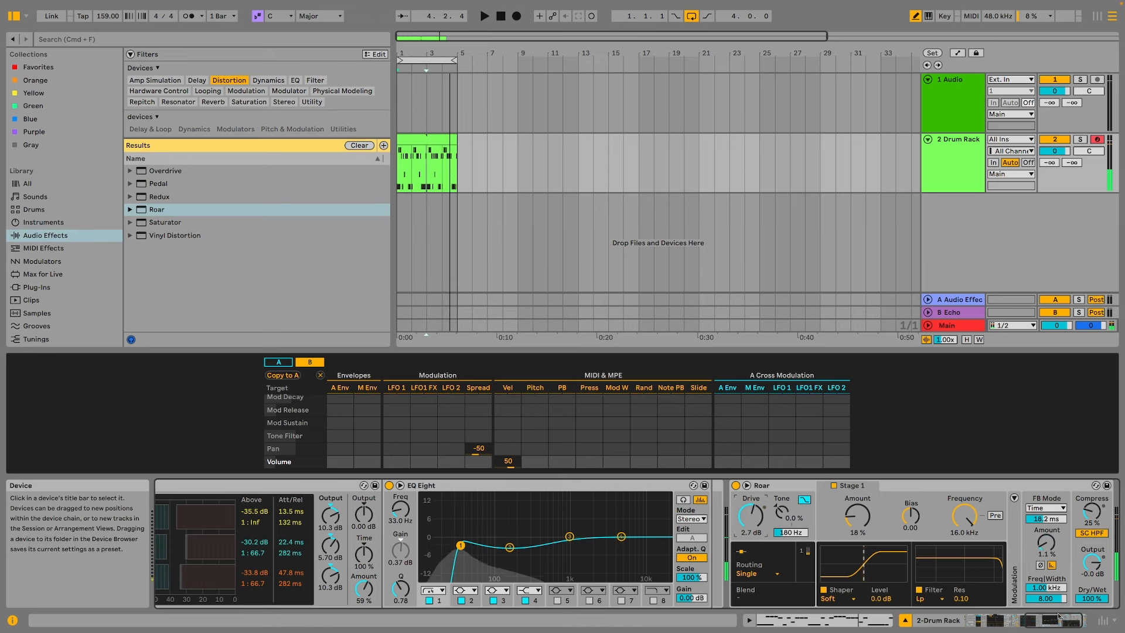
Lower the volume of pad C1's Meld to -14 dB and play the beat.
{"action": "left_click", "coordinate": [991, 620]}
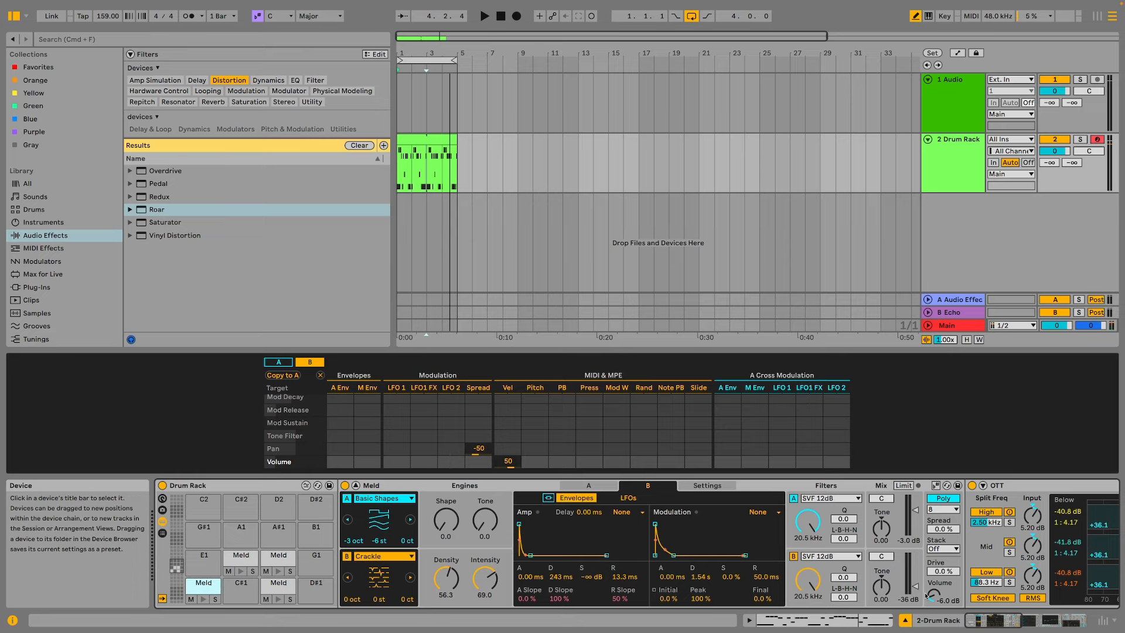
{"action": "left_click_drag", "start_coordinate": [932, 596], "coordinate": [932, 599]}
{"action": "key", "text": "space"}
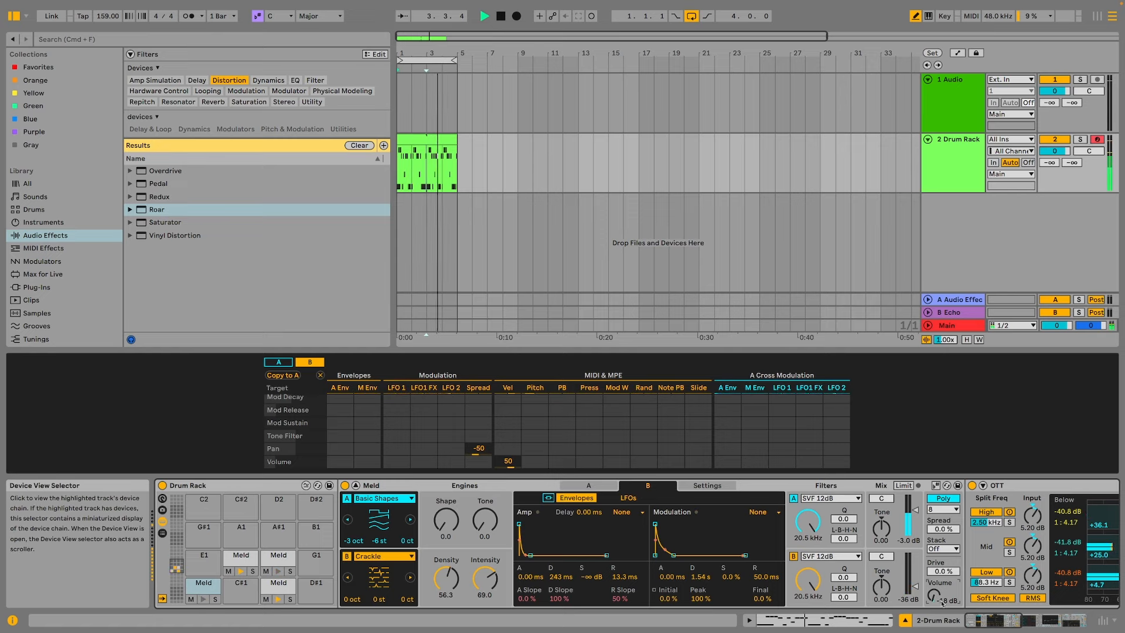
Set Roar's shaper amount to 24% and bias to 0.57, with Feedback routing at 100% feedback amount and 1.00 ms time.
{"action": "left_click_drag", "start_coordinate": [995, 619], "coordinate": [1064, 621]}
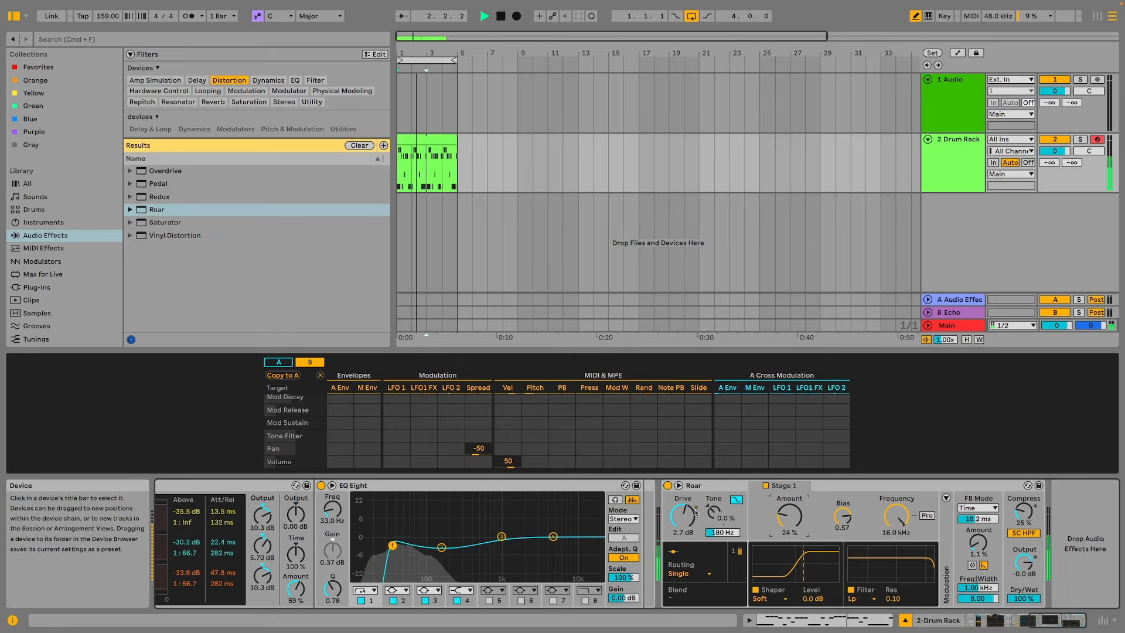
{"action": "left_click", "coordinate": [676, 575]}
{"action": "left_click", "coordinate": [682, 564]}
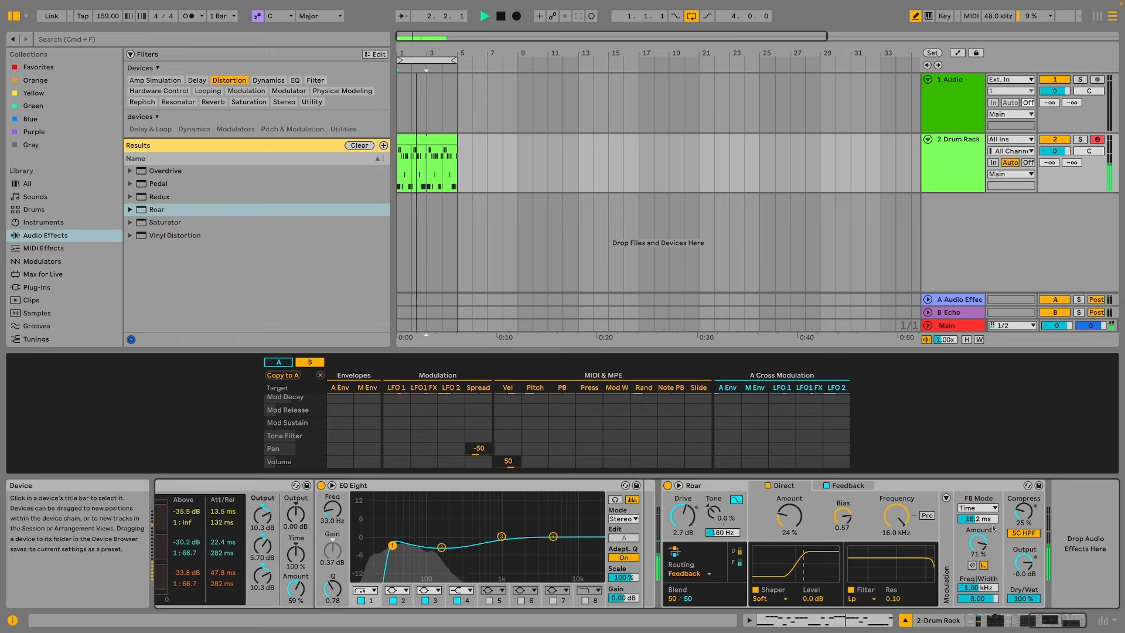
{"action": "left_click_drag", "start_coordinate": [977, 519], "coordinate": [977, 530]}
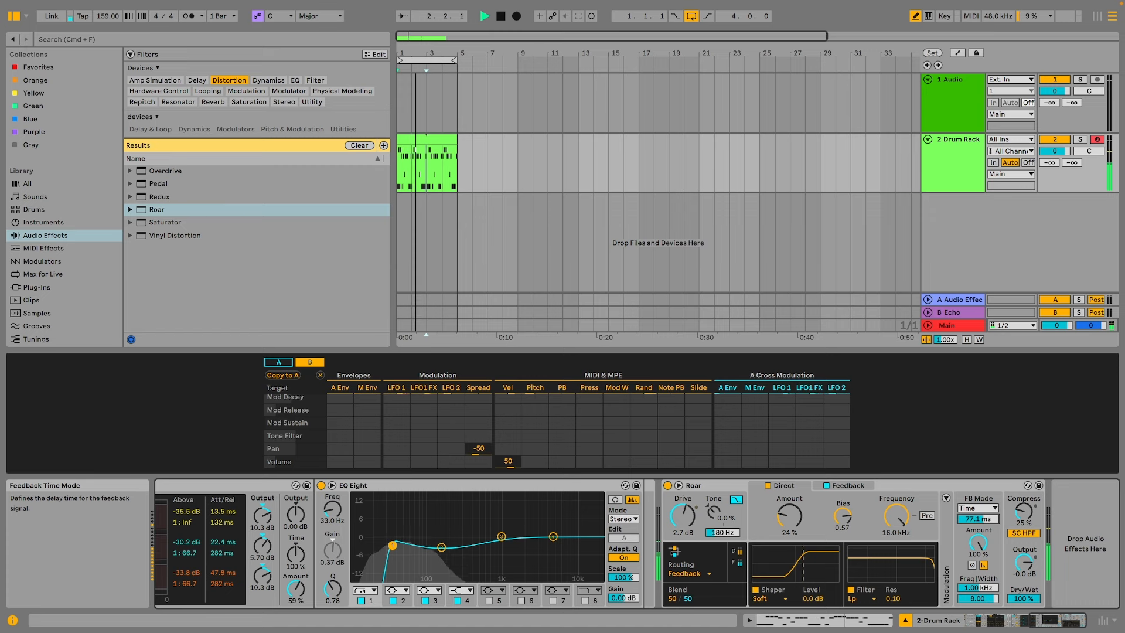
{"action": "key", "text": "space"}
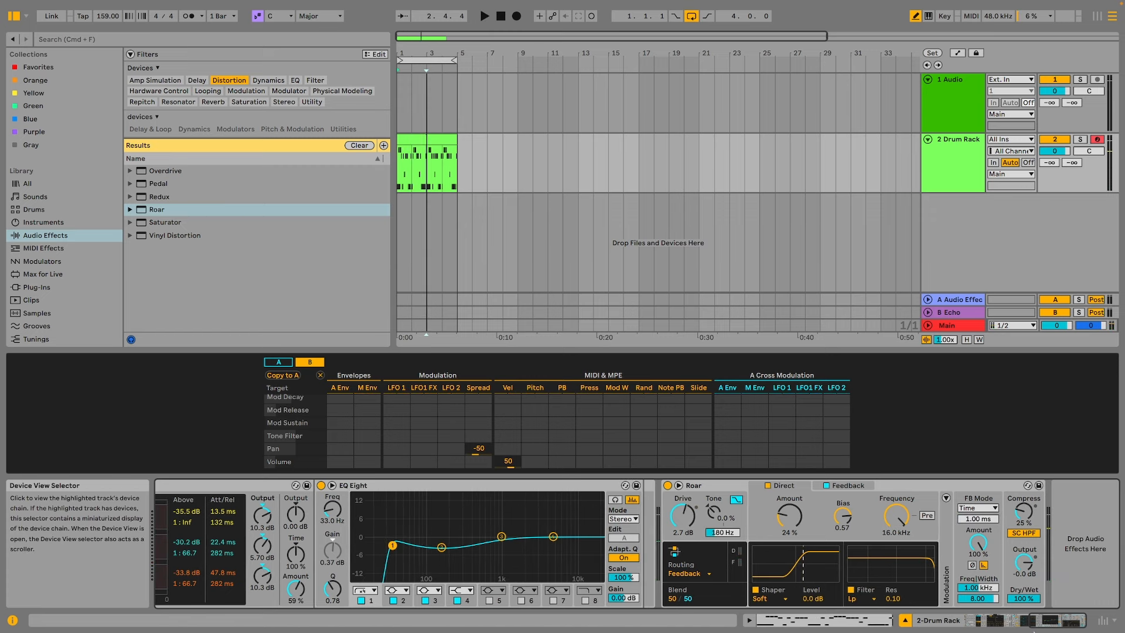
Insert the TFP - Expression Control-1 preset before the Meld on pad C1.
{"action": "left_click_drag", "start_coordinate": [1034, 626], "coordinate": [970, 624]}
{"action": "left_click", "coordinate": [69, 251]}
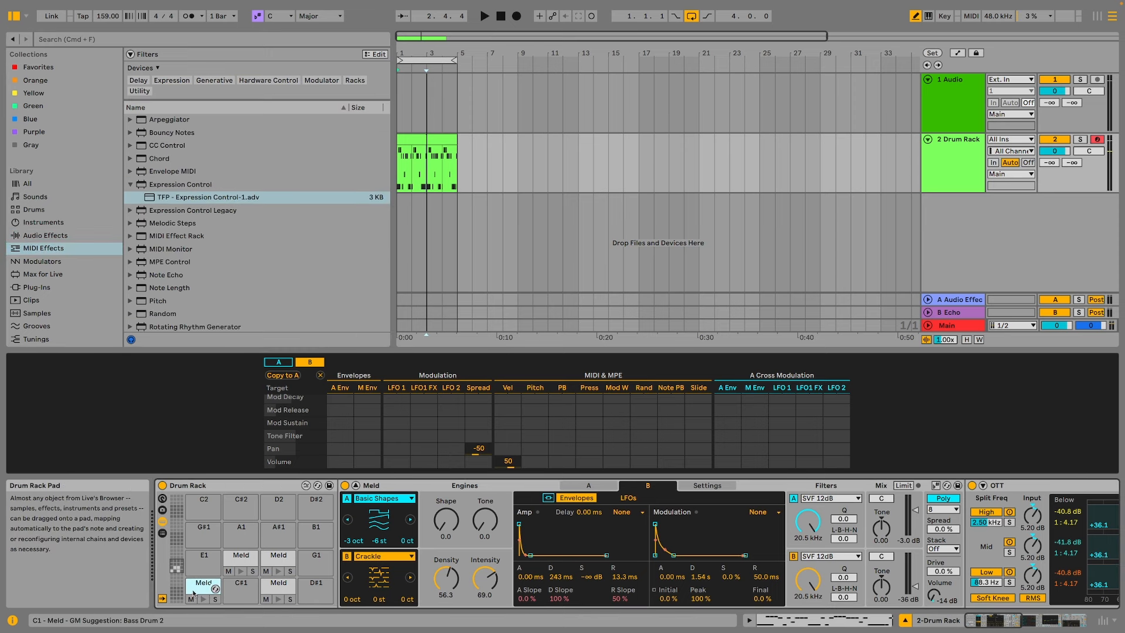
{"action": "left_click", "coordinate": [195, 199]}
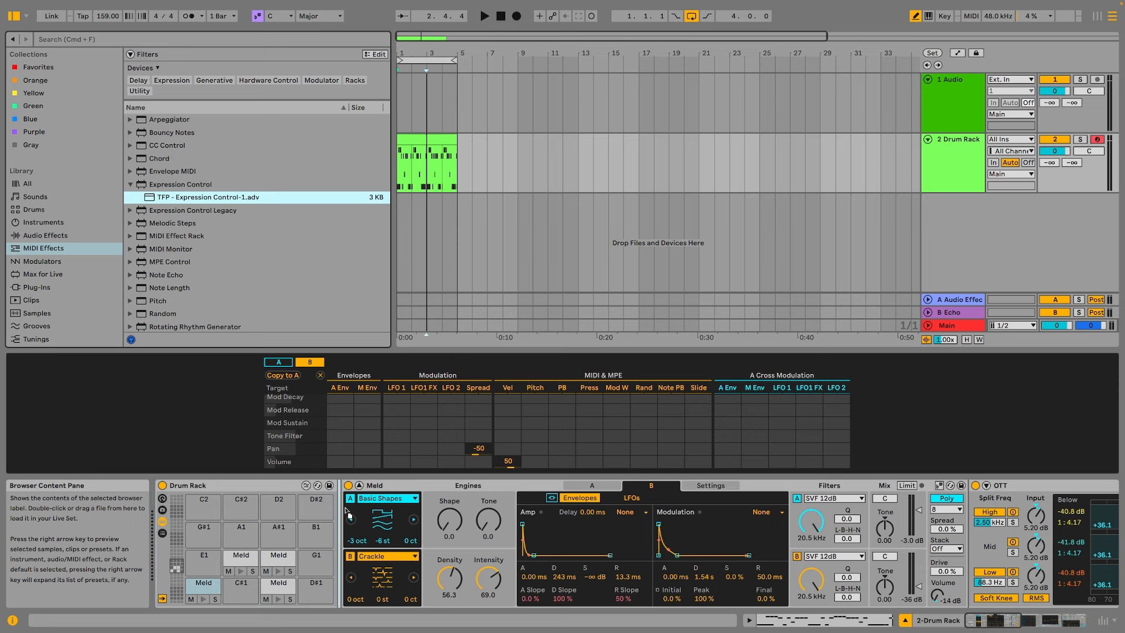
{"action": "key", "text": "Return"}
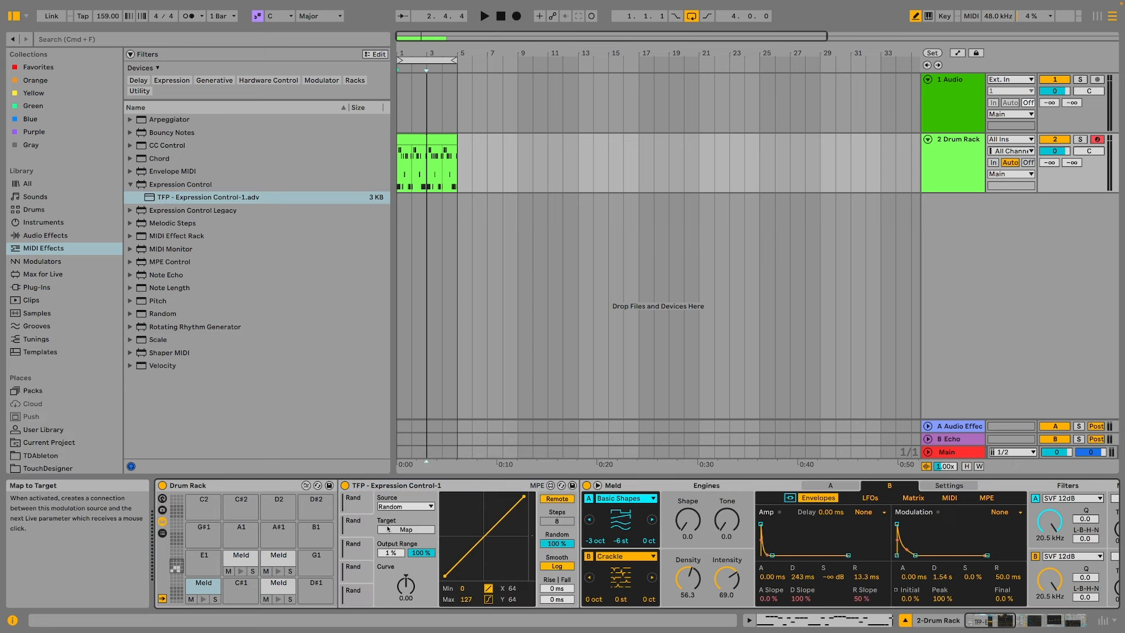
Play the beat and map a random source of the Expression Control to Roar's feedback time.
{"action": "left_click_drag", "start_coordinate": [1022, 624], "coordinate": [1107, 629]}
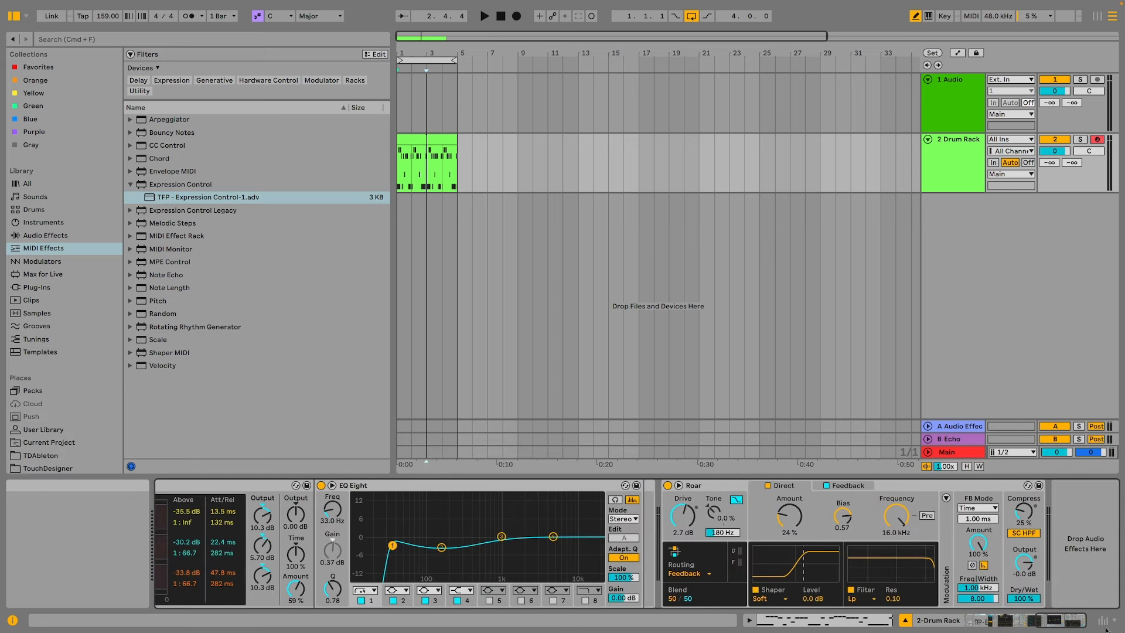
{"action": "key", "text": "space"}
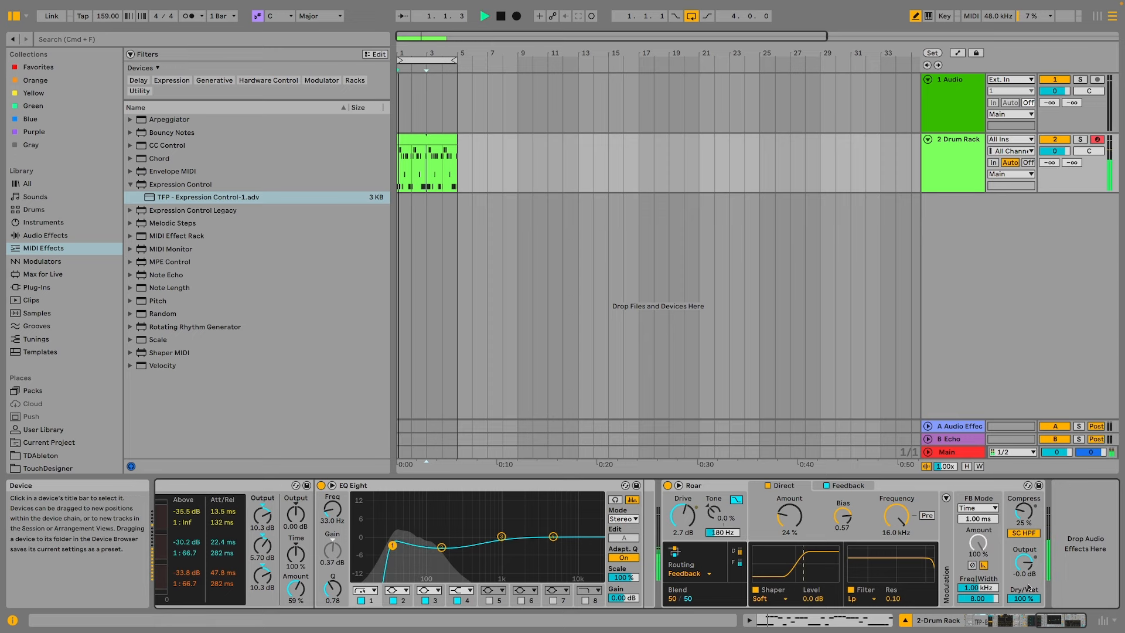
{"action": "left_click", "coordinate": [1032, 622]}
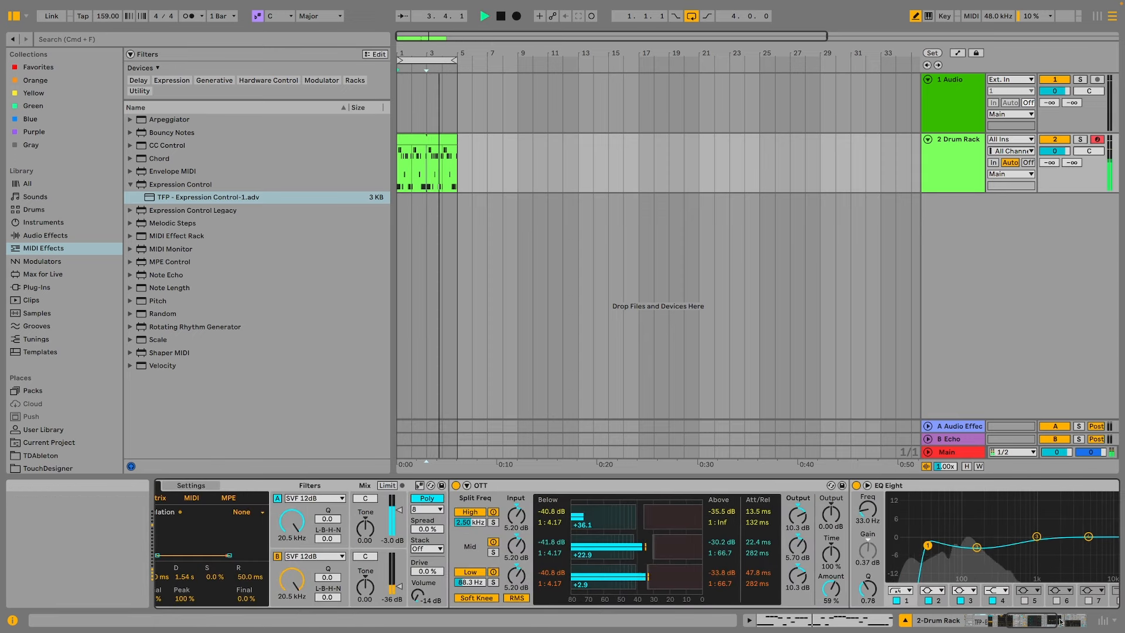
{"action": "left_click_drag", "start_coordinate": [1047, 624], "coordinate": [1006, 629]}
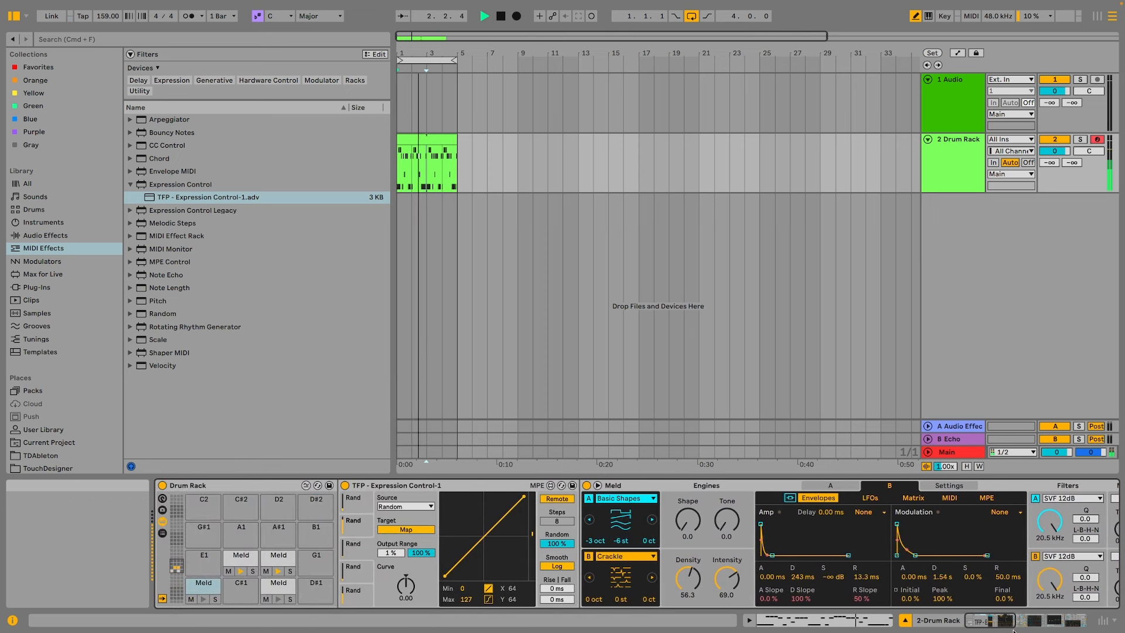
{"action": "left_click", "coordinate": [1072, 631]}
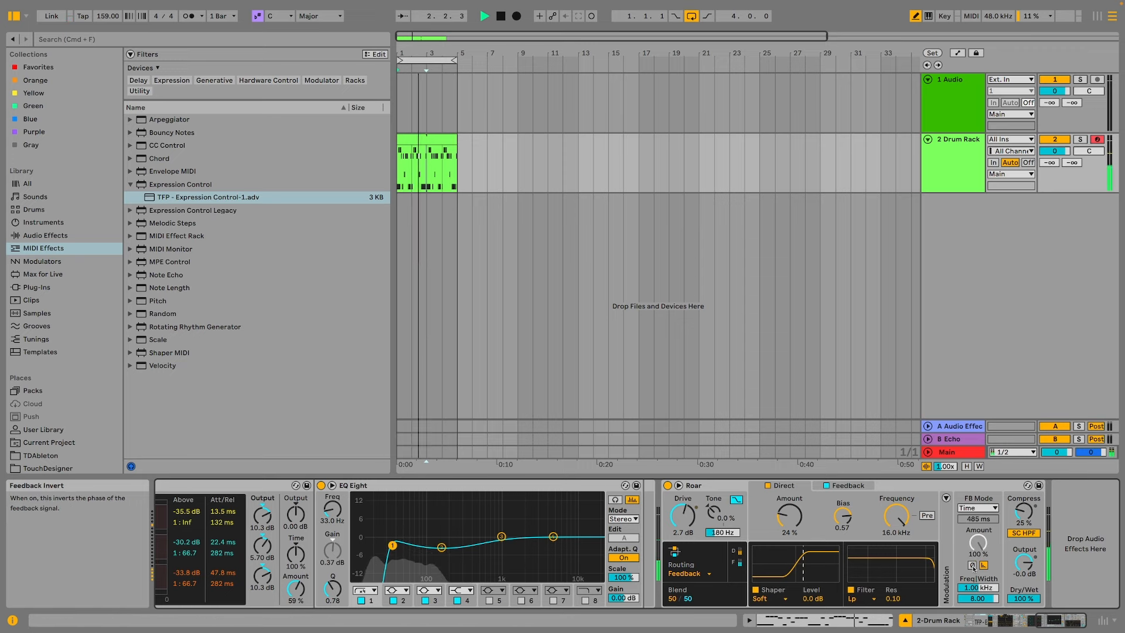
{"action": "left_click_drag", "start_coordinate": [1053, 620], "coordinate": [947, 617]}
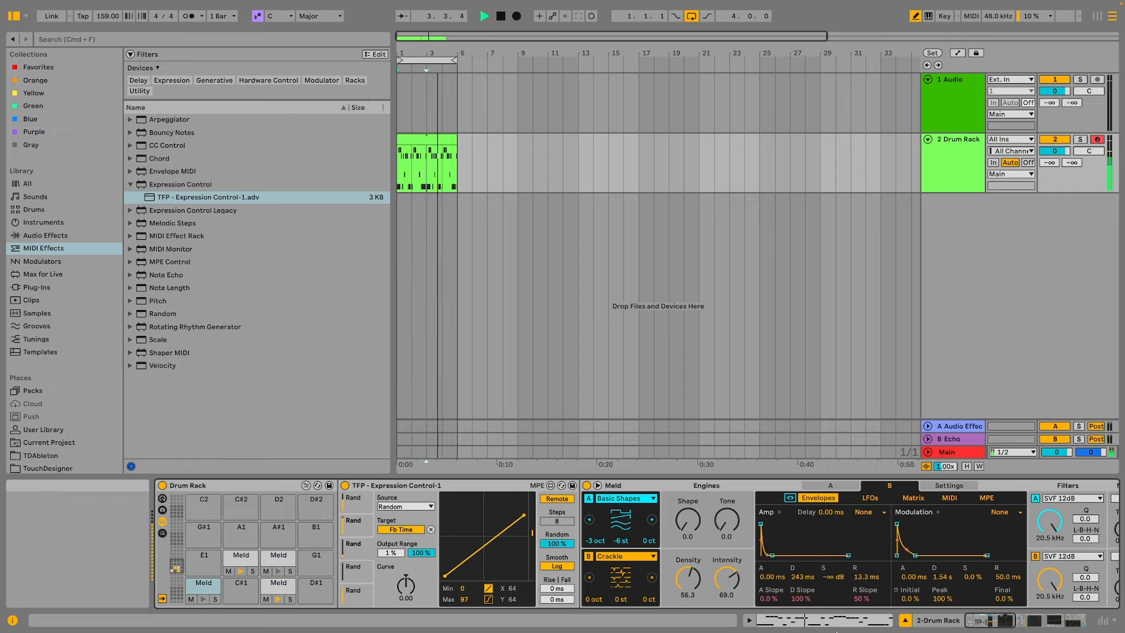
Limit the Fb Time random mapping to a curve maximum of 91, and select the first random slot.
{"action": "mouse_move", "coordinate": [990, 623]}
{"action": "left_mouse_down"}
{"action": "mouse_move", "coordinate": [1060, 628]}
{"action": "mouse_move", "coordinate": [985, 627]}
{"action": "left_mouse_up"}
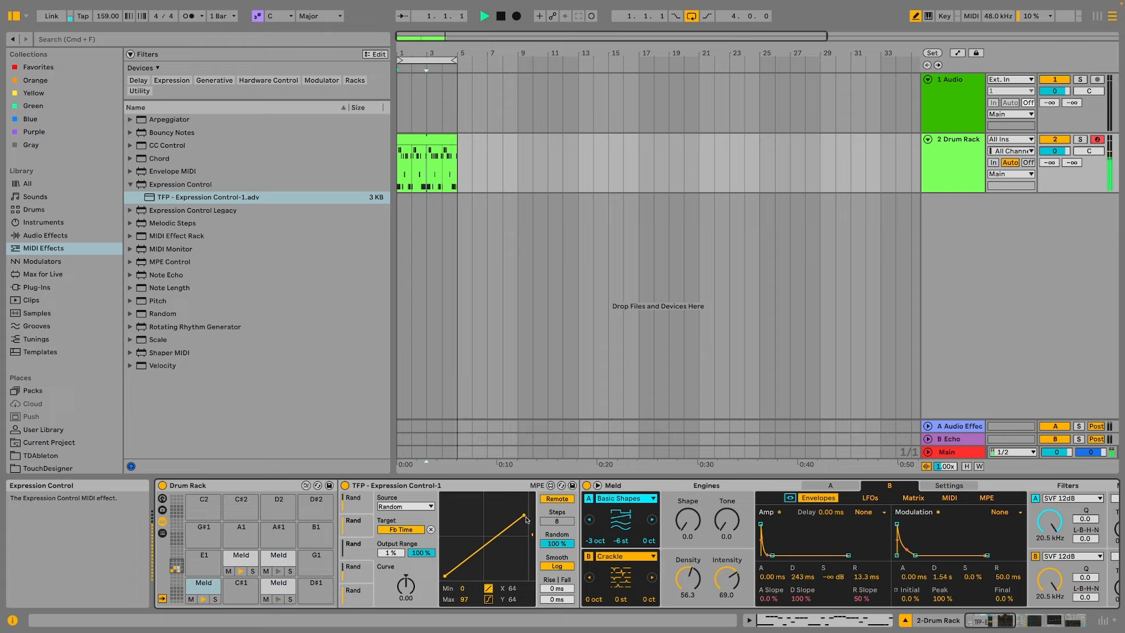
{"action": "left_click_drag", "start_coordinate": [529, 523], "coordinate": [528, 520]}
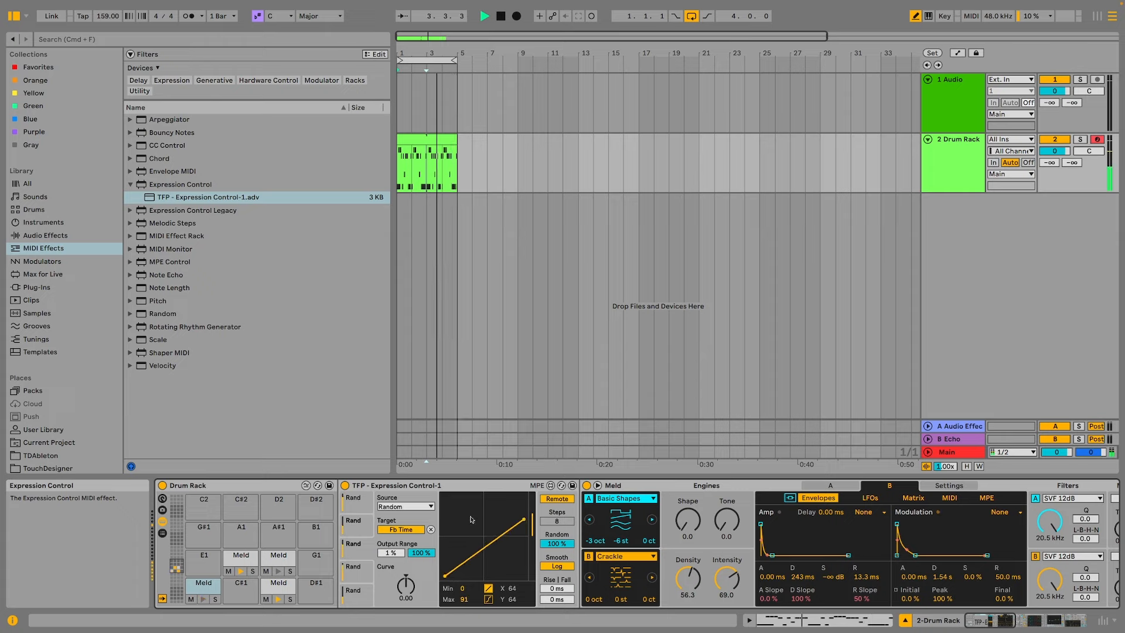
{"action": "left_click", "coordinate": [355, 508]}
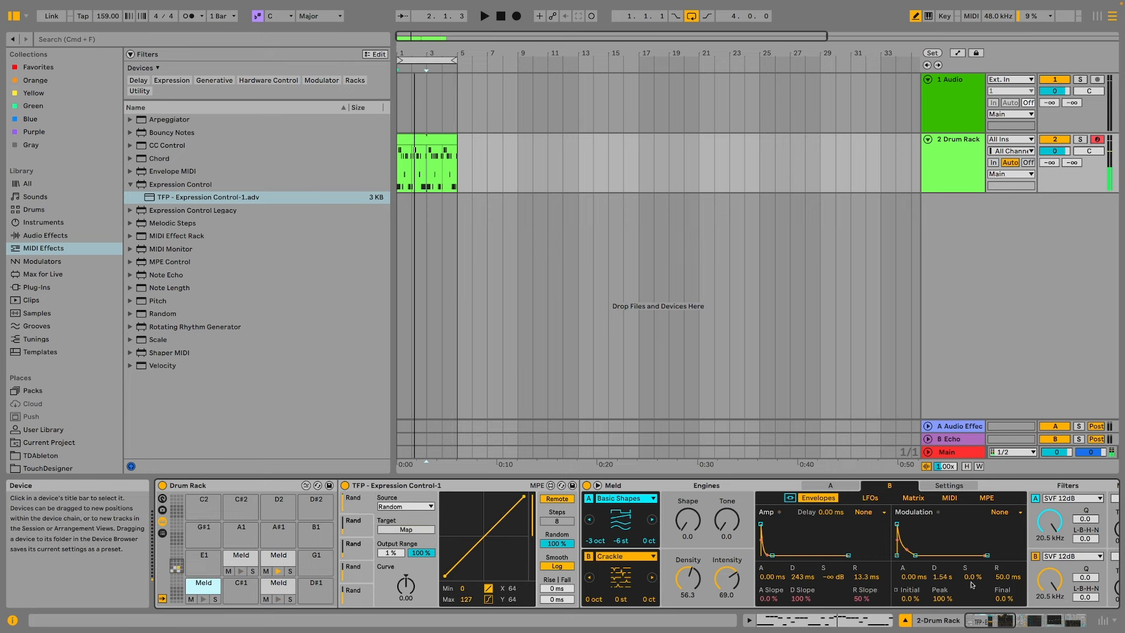
Set engine A's tone filter to 0.27 and its volume to -2.3 dB in pad C1's Meld while auditioning the beat.
{"action": "left_click", "coordinate": [1015, 619]}
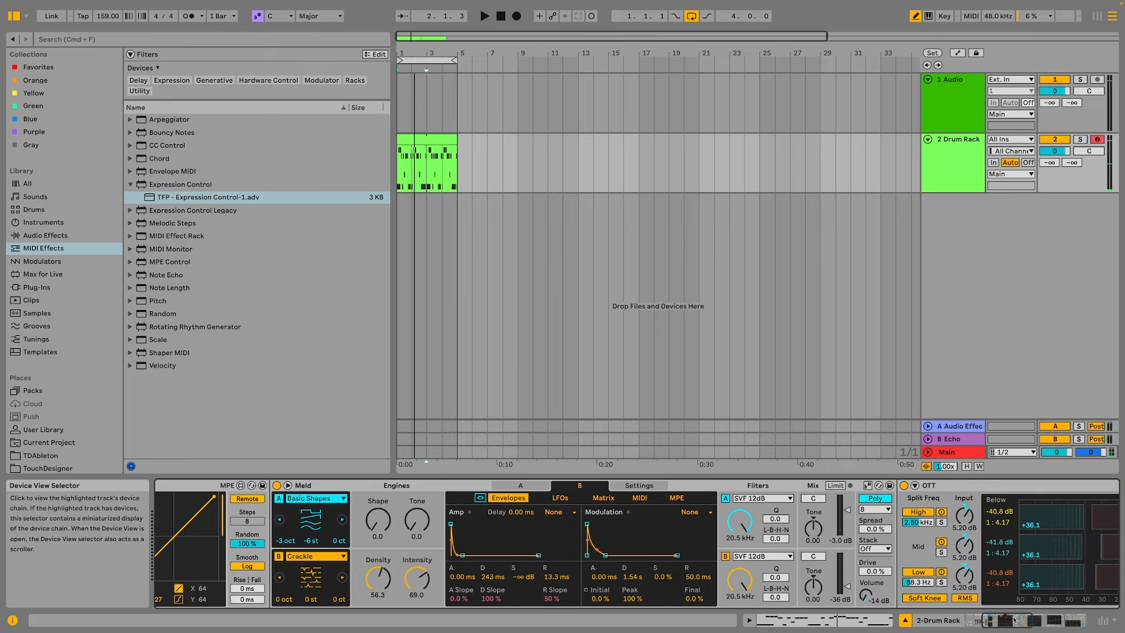
{"action": "mouse_move", "coordinate": [814, 527]}
{"action": "left_mouse_down"}
{"action": "mouse_move", "coordinate": [814, 511]}
{"action": "mouse_move", "coordinate": [815, 527]}
{"action": "left_mouse_up"}
{"action": "key", "text": "space"}
{"action": "key", "text": "space"}
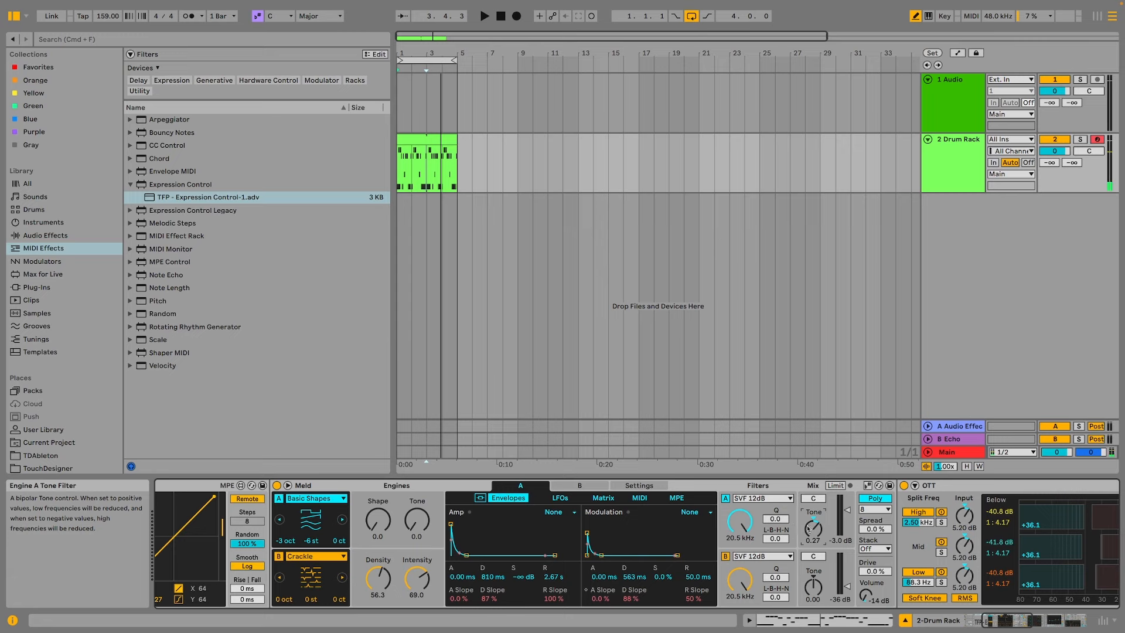
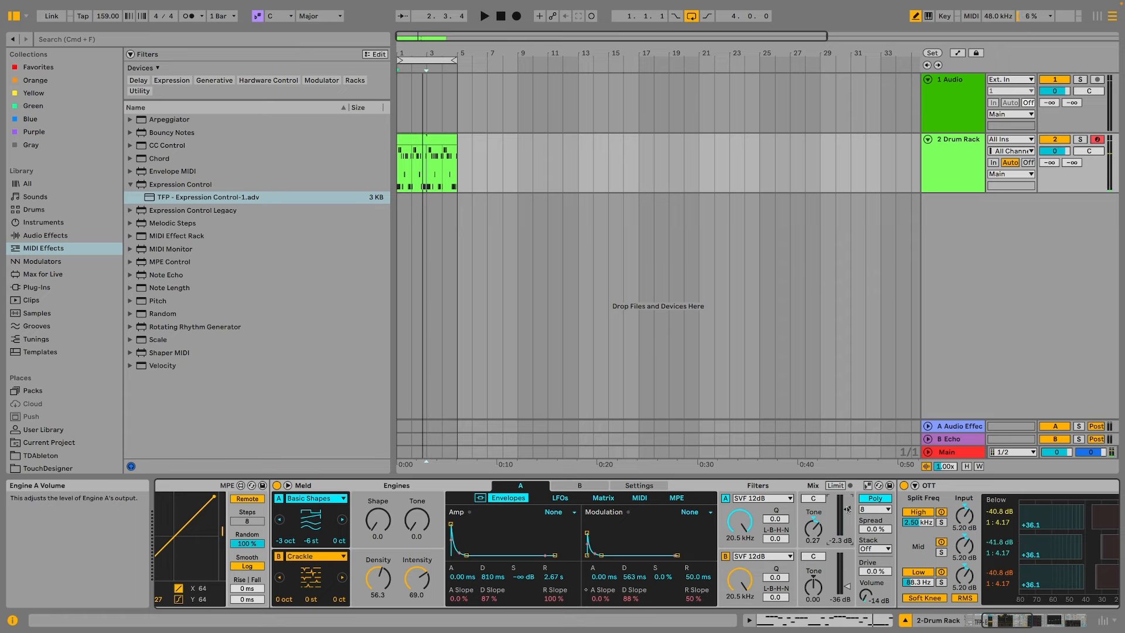
{"action": "key", "text": "space"}
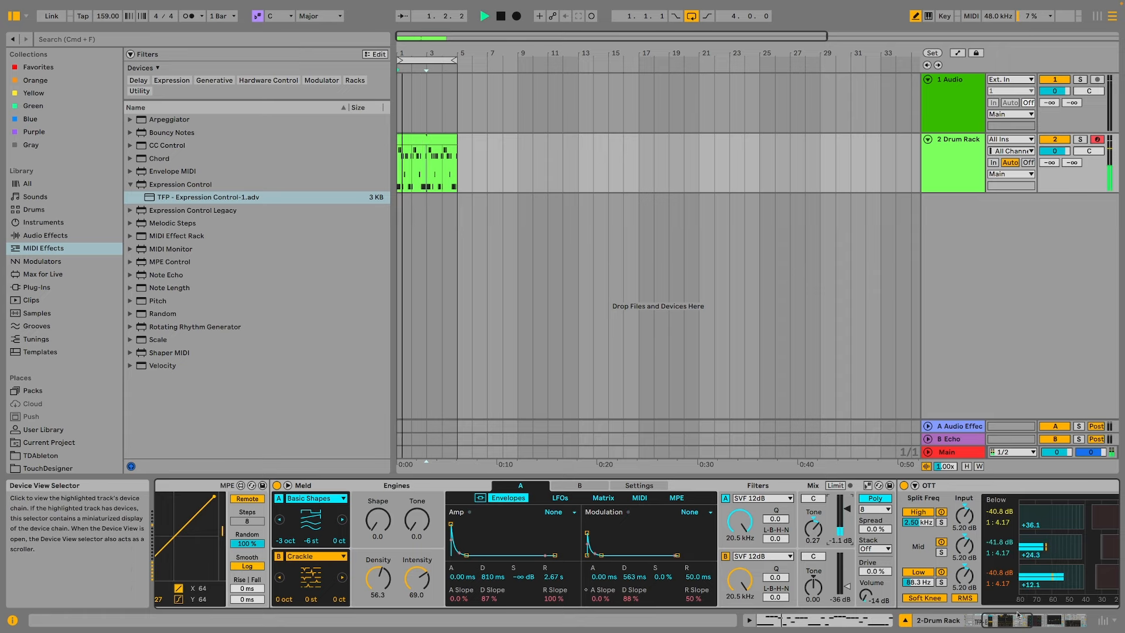
{"action": "left_click_drag", "start_coordinate": [846, 507], "coordinate": [847, 511]}
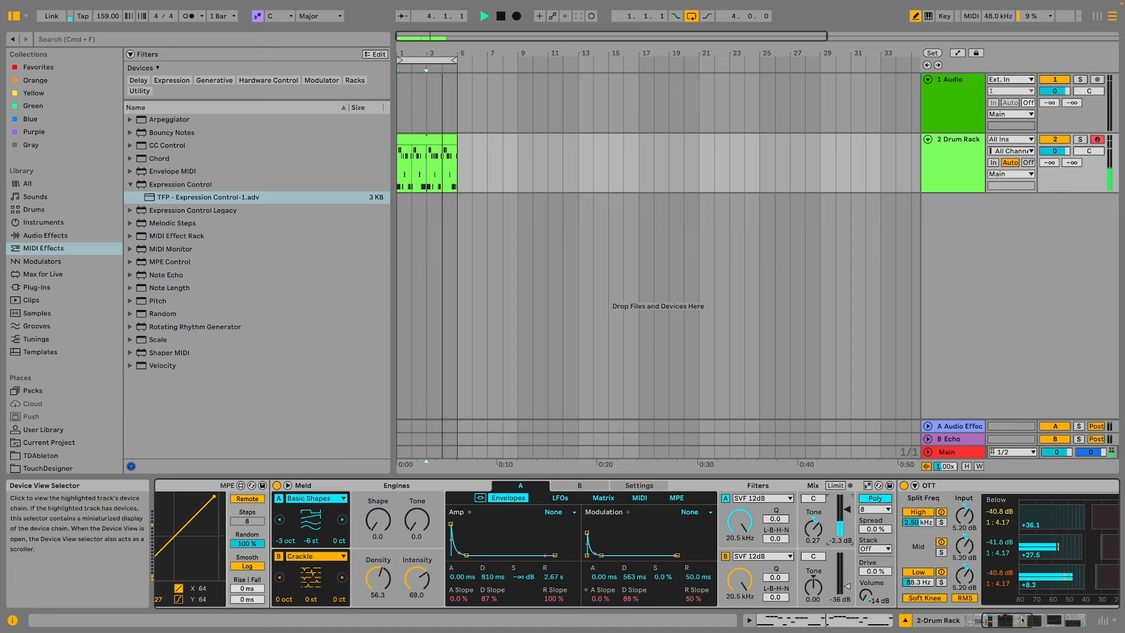
Extend the Drum Rack clip to 8 bars and lengthen the arrangement loop to match.
{"action": "left_click", "coordinate": [955, 620]}
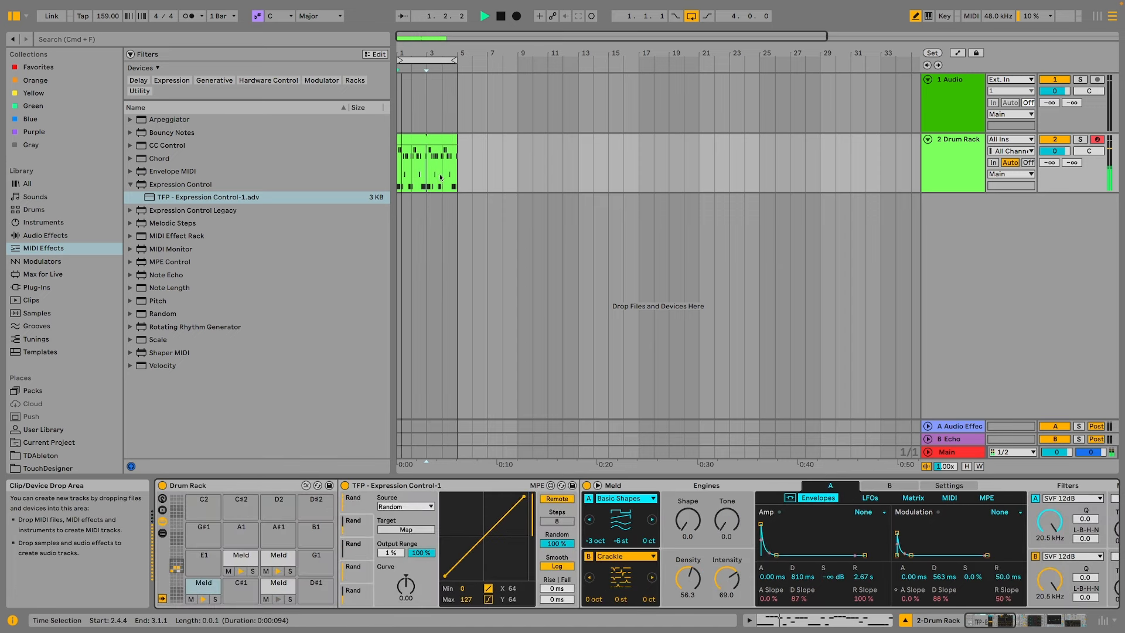
{"action": "left_click_drag", "start_coordinate": [456, 150], "coordinate": [518, 150]}
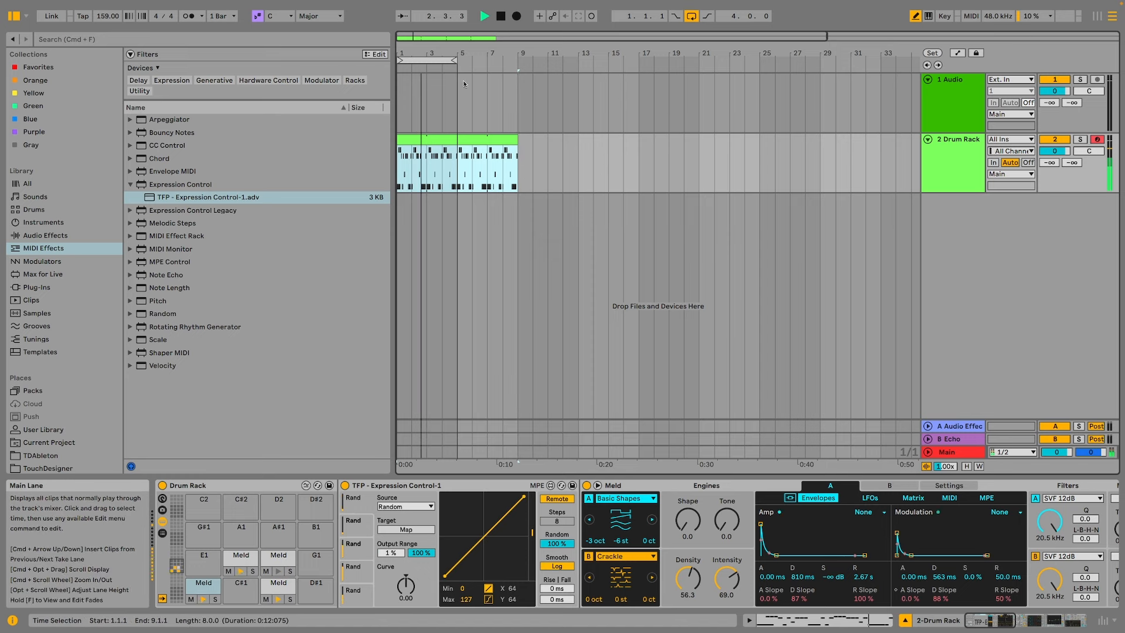
{"action": "left_click_drag", "start_coordinate": [457, 60], "coordinate": [513, 76]}
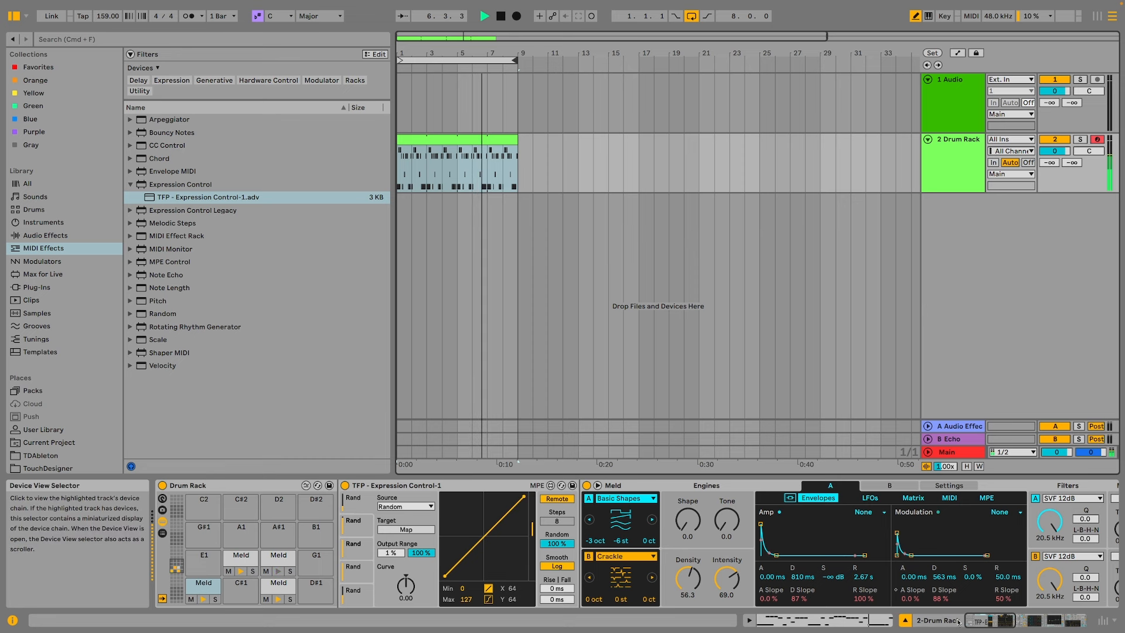
Open pad D1's Meld and transpose engine B to -3 st and engine A to -11 st.
{"action": "left_click", "coordinate": [279, 586]}
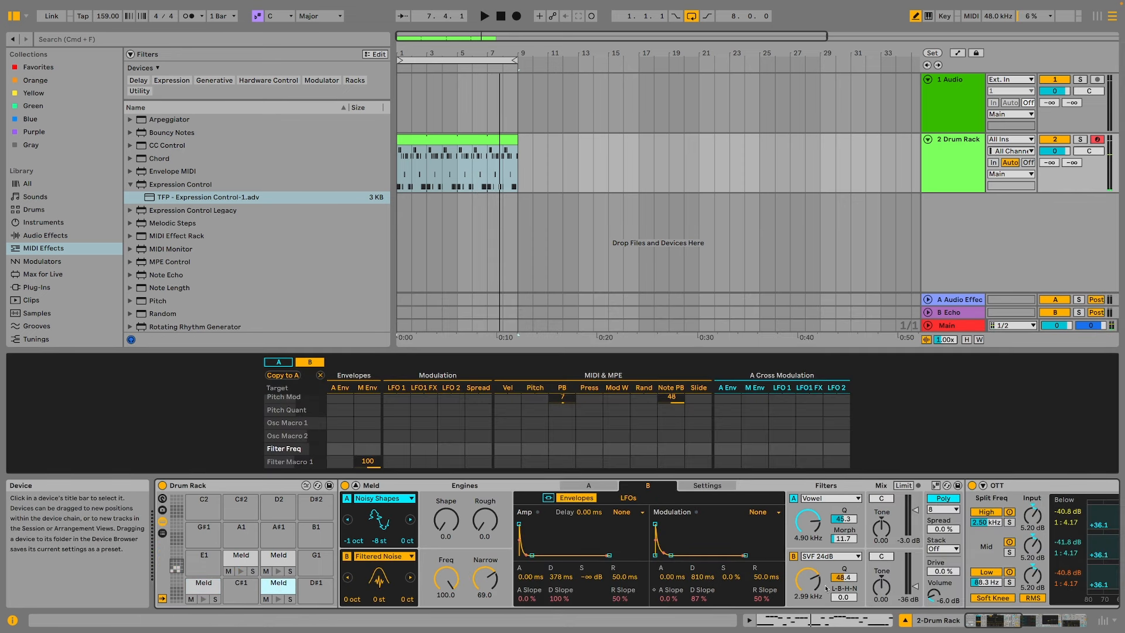
{"action": "key", "text": "space"}
{"action": "key", "text": "space"}
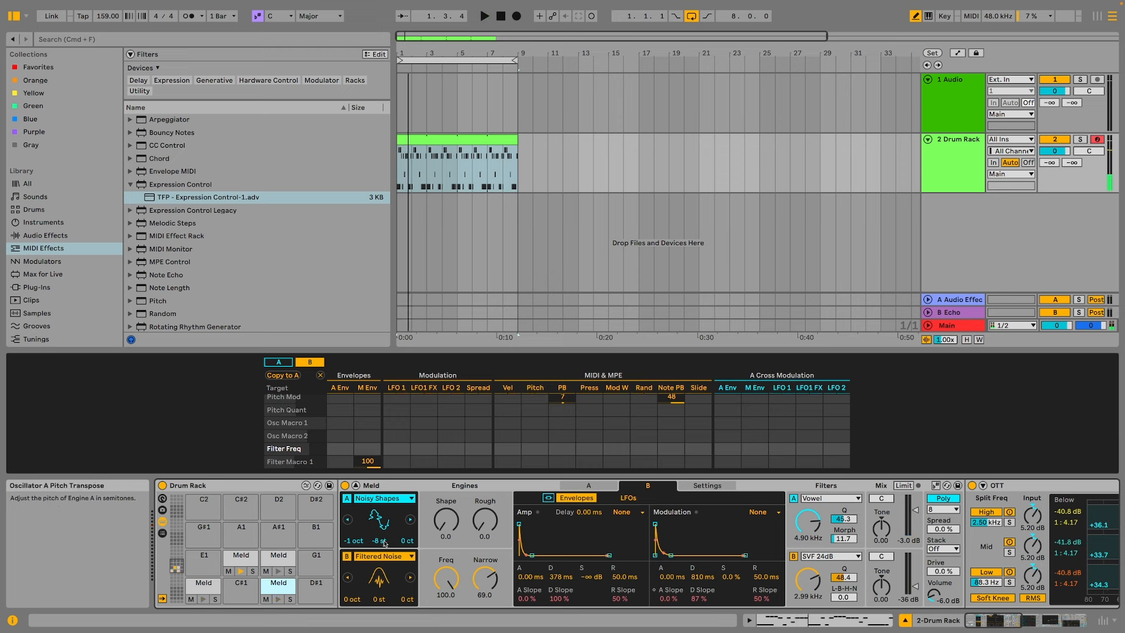
{"action": "left_click", "coordinate": [380, 541]}
{"action": "left_click_drag", "start_coordinate": [379, 599], "coordinate": [379, 605]}
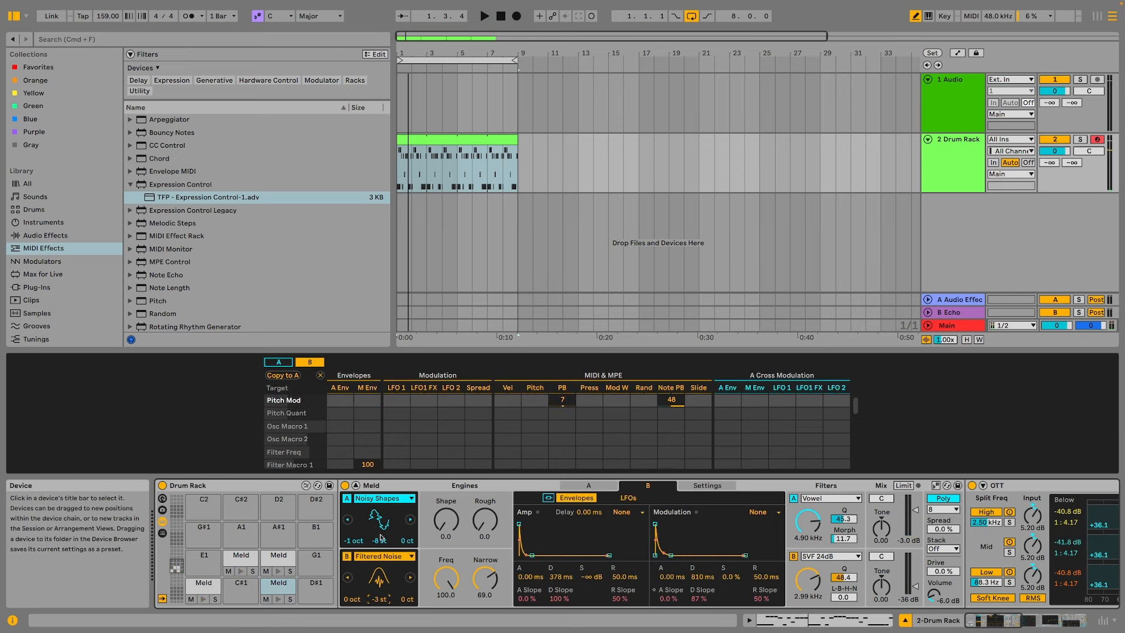
{"action": "left_click", "coordinate": [379, 542]}
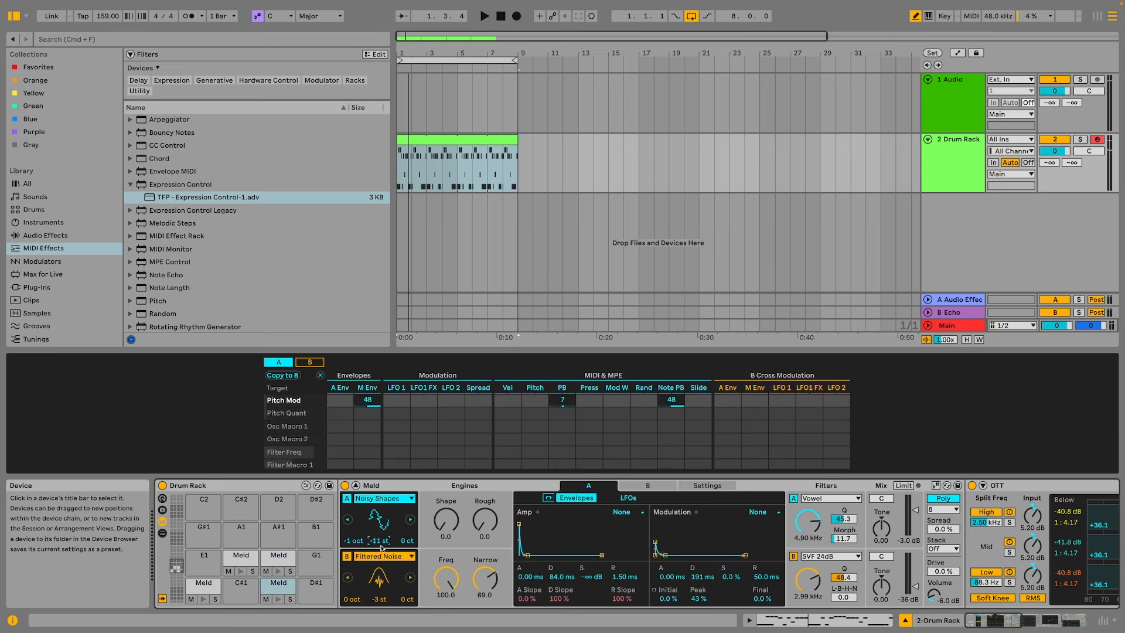
In pad D1's Meld, set engine A to -7 st, filter A to 2.83 kHz, filter B to 1.38 kHz and the volume to -3.1 dB.
{"action": "left_click_drag", "start_coordinate": [382, 544], "coordinate": [380, 529]}
{"action": "left_click_drag", "start_coordinate": [379, 599], "coordinate": [380, 610]}
{"action": "left_click_drag", "start_coordinate": [807, 521], "coordinate": [808, 531]}
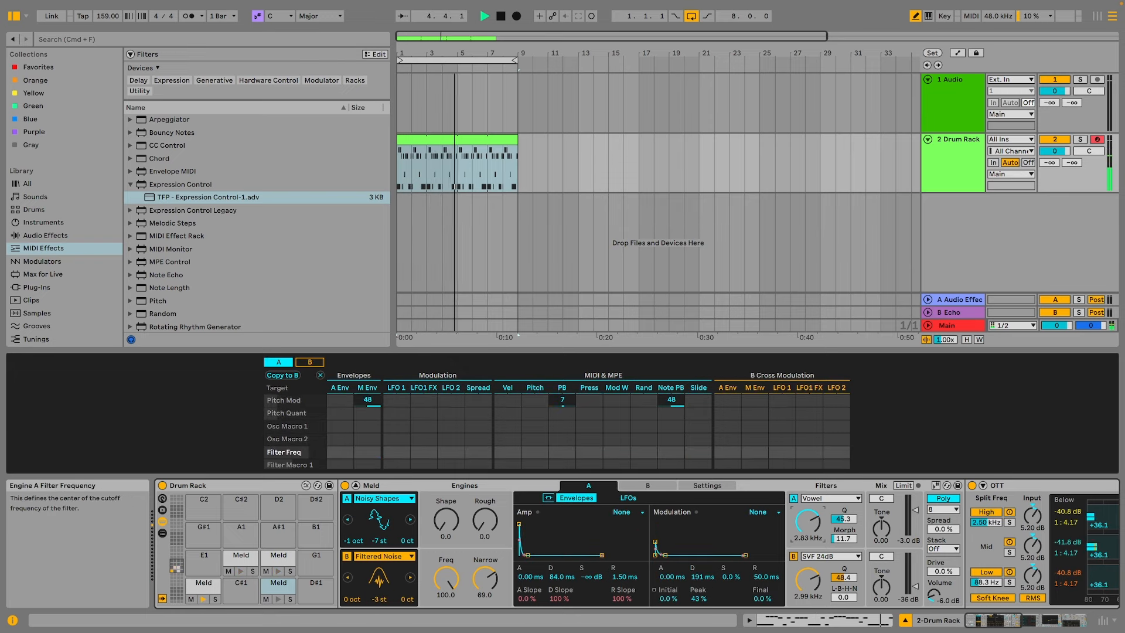
{"action": "left_click_drag", "start_coordinate": [807, 580], "coordinate": [808, 603]}
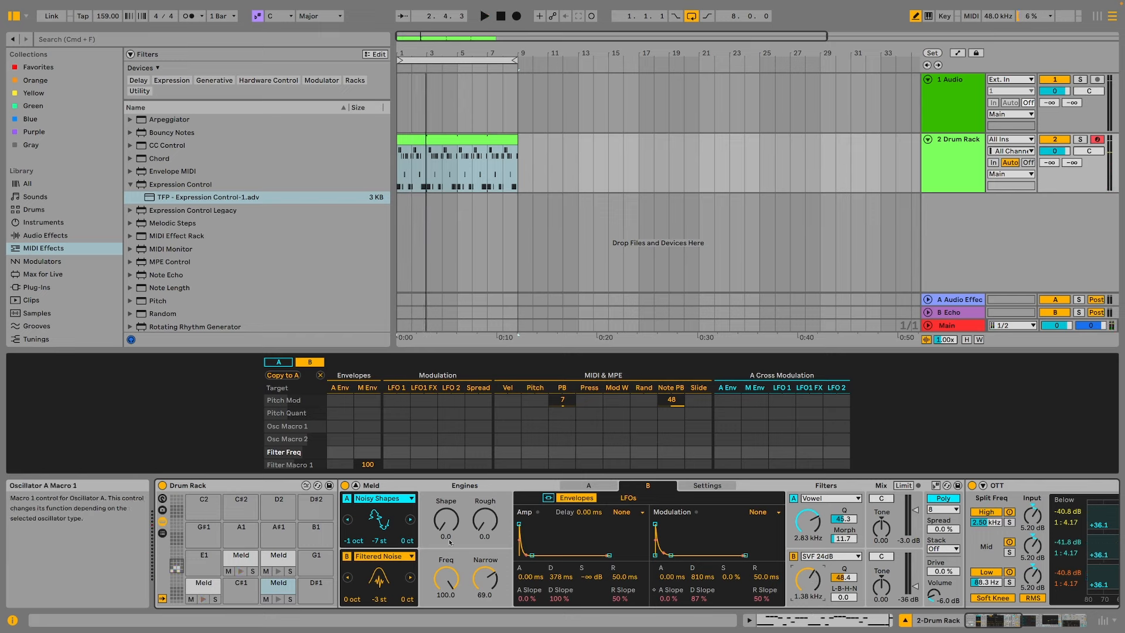
{"action": "key", "text": "space"}
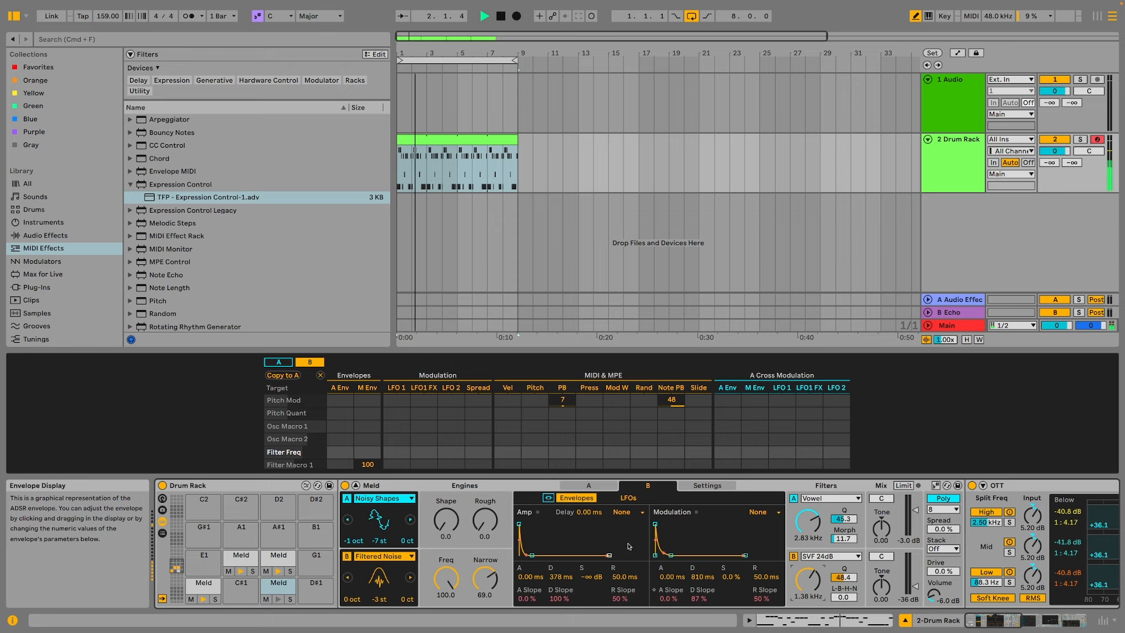
{"action": "mouse_move", "coordinate": [933, 593]}
{"action": "left_mouse_down"}
{"action": "mouse_move", "coordinate": [933, 583]}
{"action": "mouse_move", "coordinate": [934, 596]}
{"action": "left_mouse_up"}
Set Dry/Wet to 66% on the Roar at the end of the Drum Rack track's chain while auditioning the beat.
{"action": "left_click_drag", "start_coordinate": [1012, 621], "coordinate": [1038, 623]}
{"action": "right_click", "coordinate": [1037, 621]}
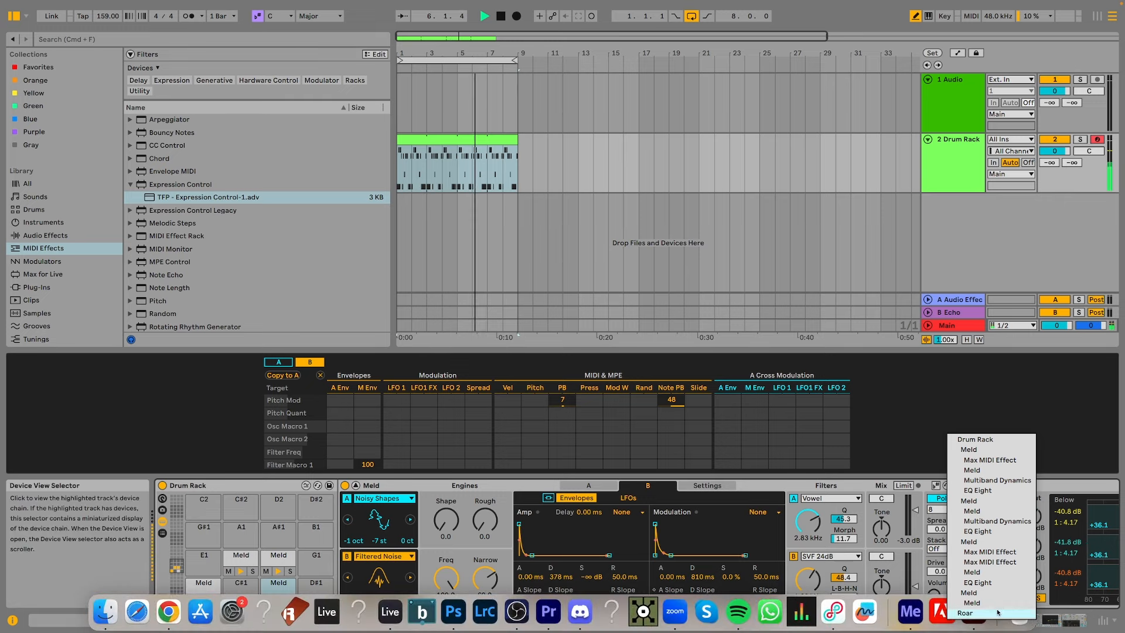
{"action": "left_click", "coordinate": [889, 429]}
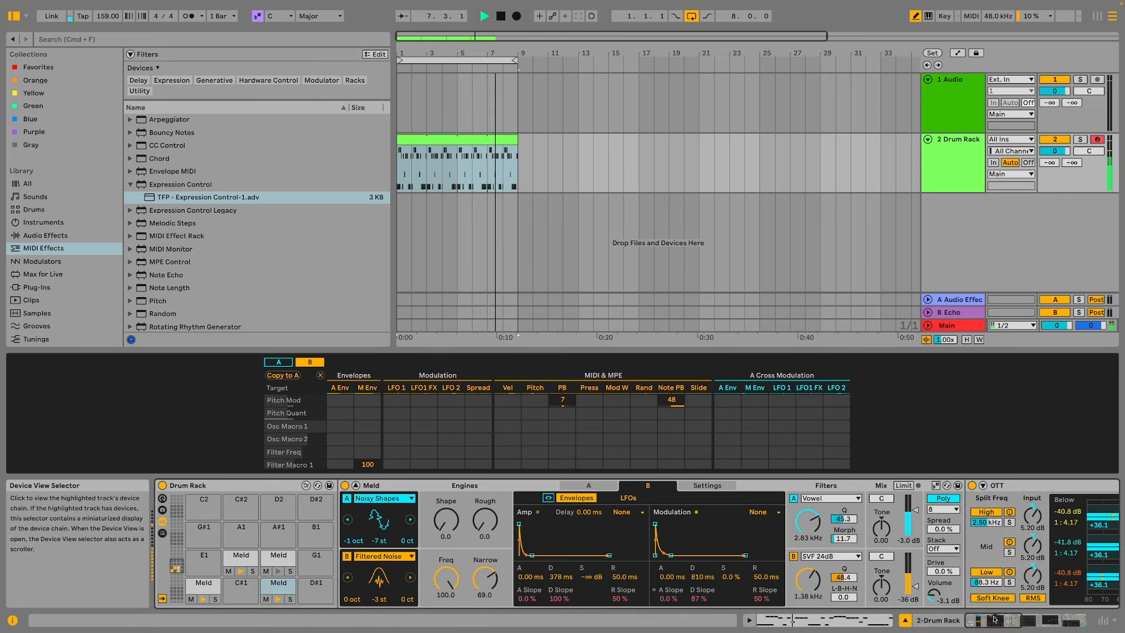
{"action": "left_click", "coordinate": [1076, 625]}
{"action": "mouse_move", "coordinate": [1074, 627]}
{"action": "left_mouse_down"}
{"action": "mouse_move", "coordinate": [935, 629]}
{"action": "mouse_move", "coordinate": [1072, 628]}
{"action": "left_mouse_up"}
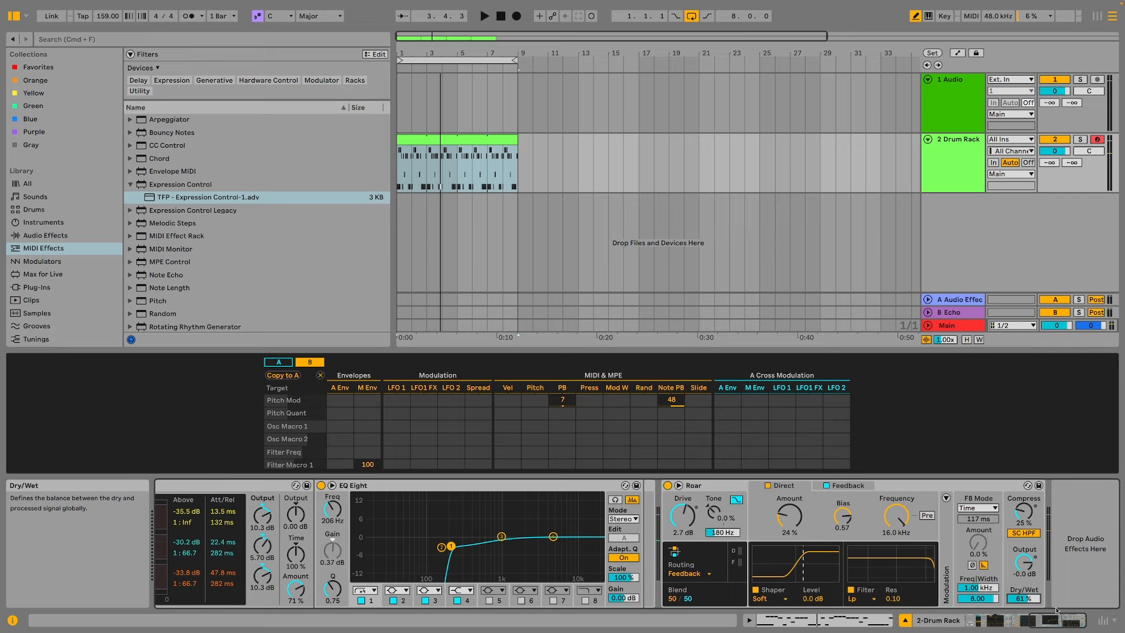
{"action": "key", "text": "space"}
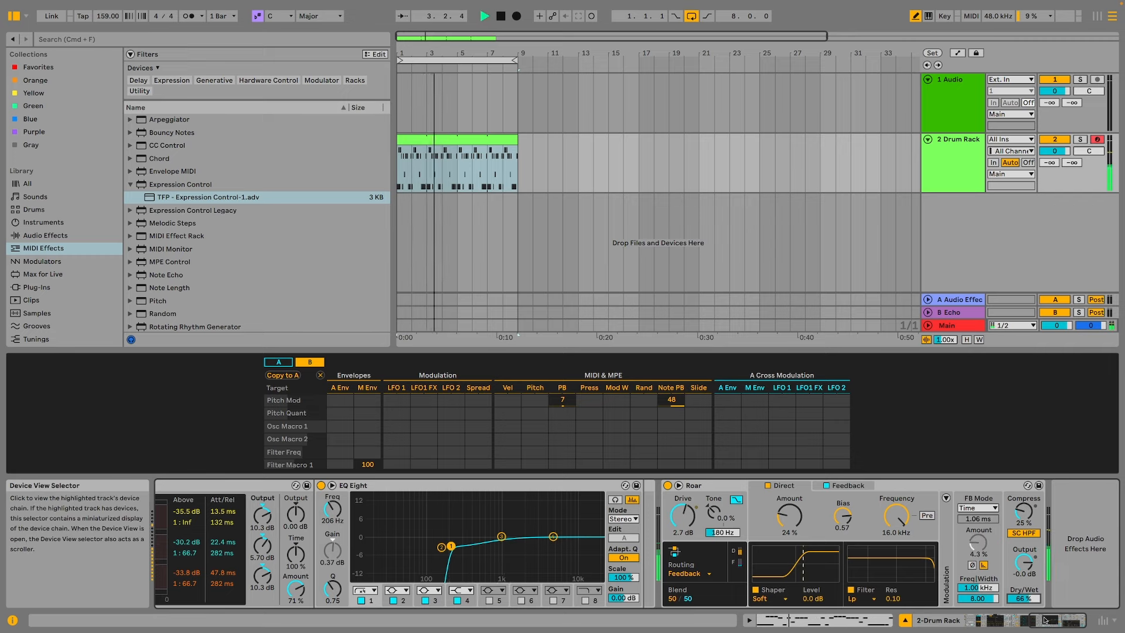
{"action": "left_click_drag", "start_coordinate": [1046, 621], "coordinate": [988, 625]}
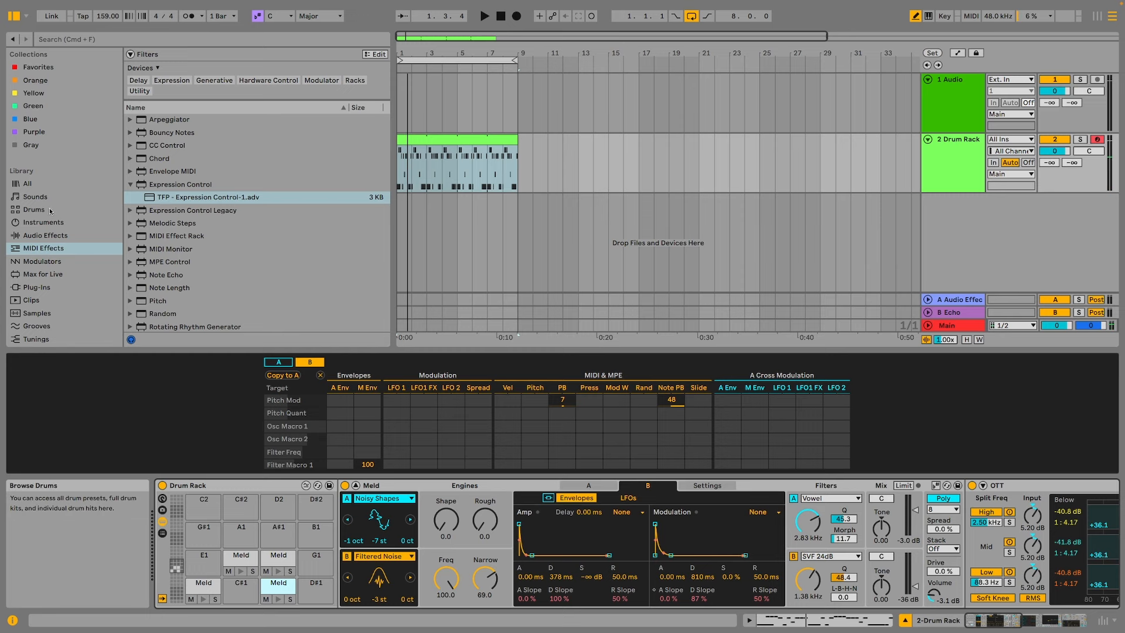
Find Hybrid Reverb among the reverb audio effects and insert it between Meld and OTT on pad D1.
{"action": "left_click", "coordinate": [45, 235]}
{"action": "left_click", "coordinate": [229, 80]}
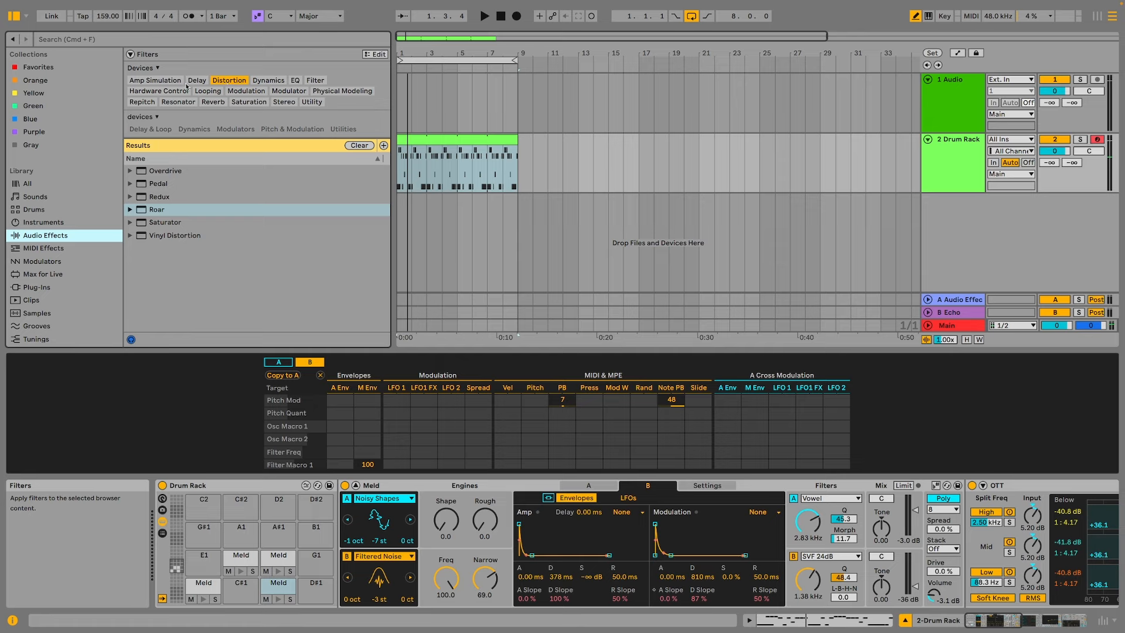
{"action": "left_click", "coordinate": [143, 102]}
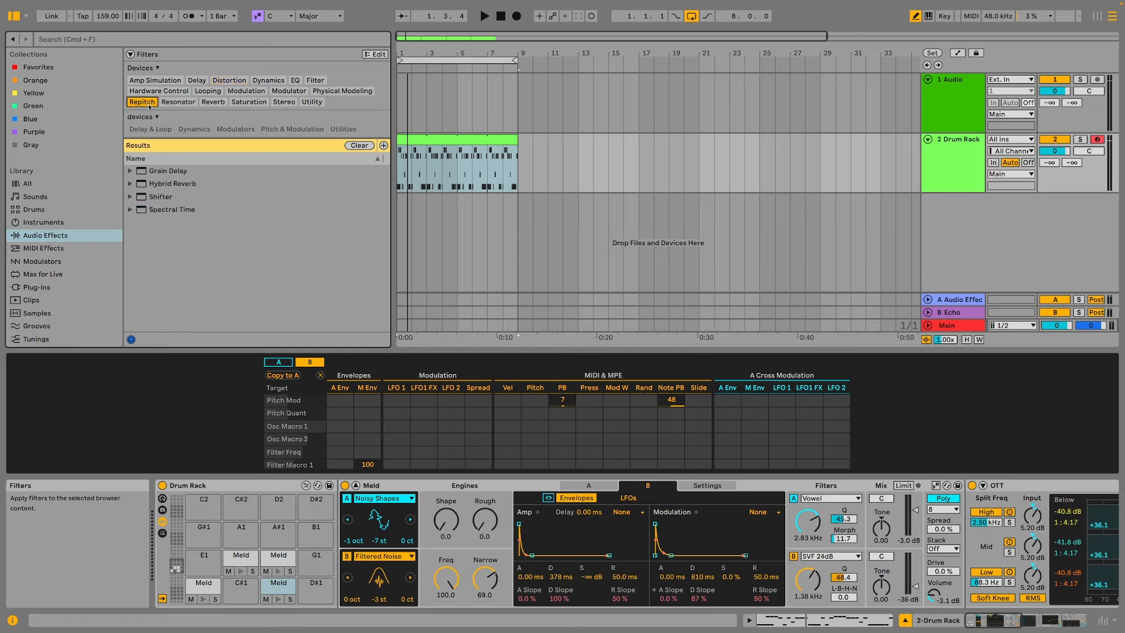
{"action": "left_click", "coordinate": [152, 183]}
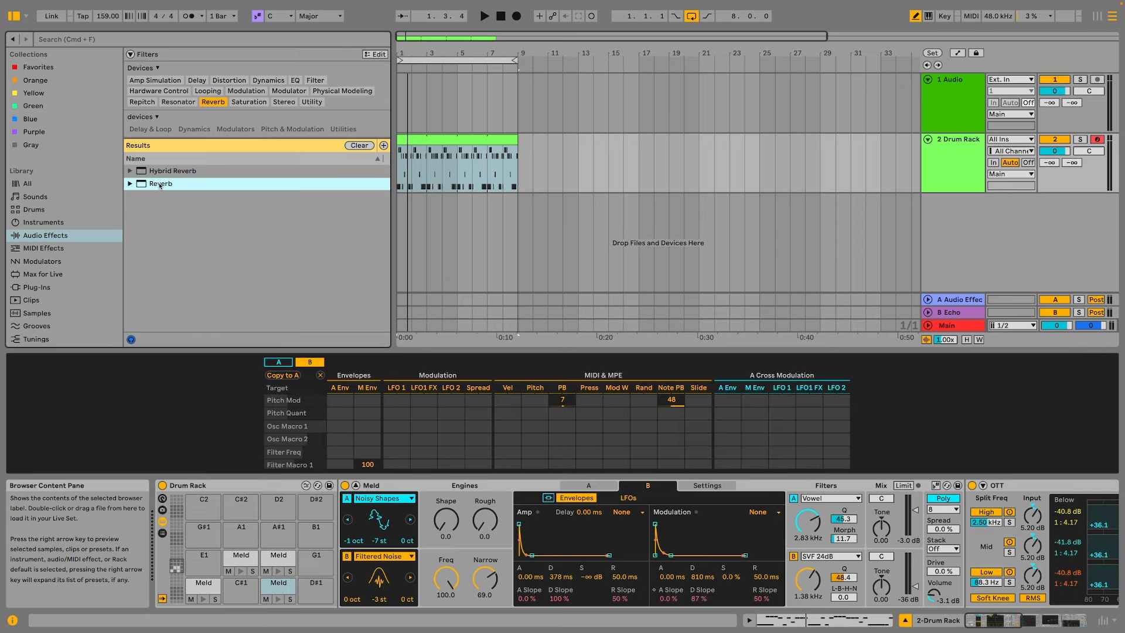
{"action": "left_click", "coordinate": [169, 172]}
{"action": "left_click_drag", "start_coordinate": [257, 217], "coordinate": [900, 595]}
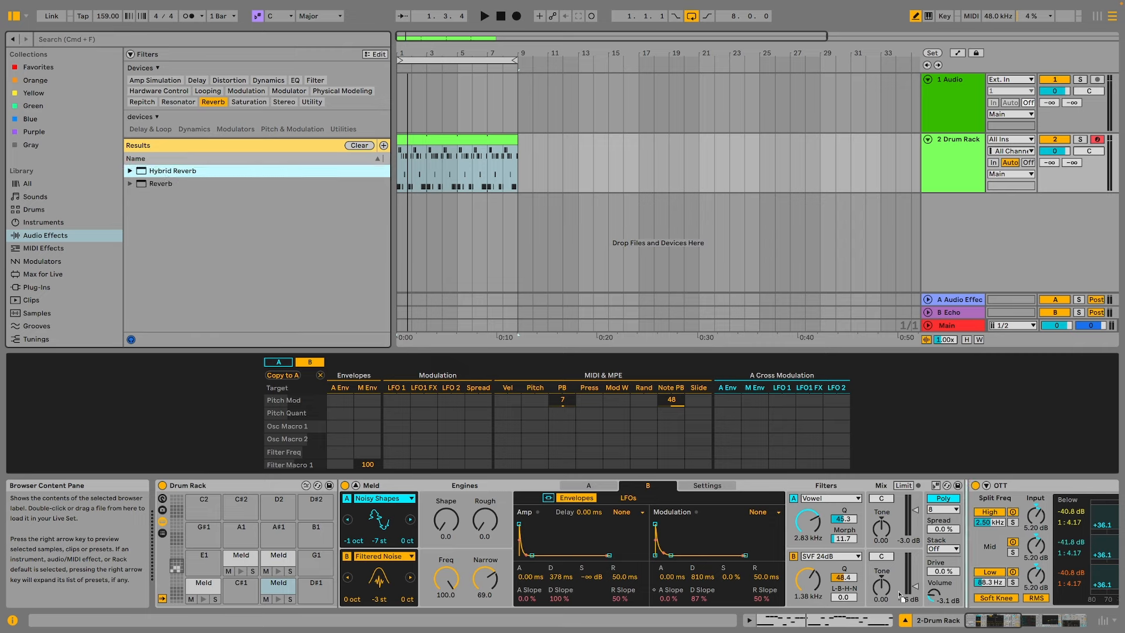
{"action": "left_click_drag", "start_coordinate": [977, 537], "coordinate": [1025, 530]}
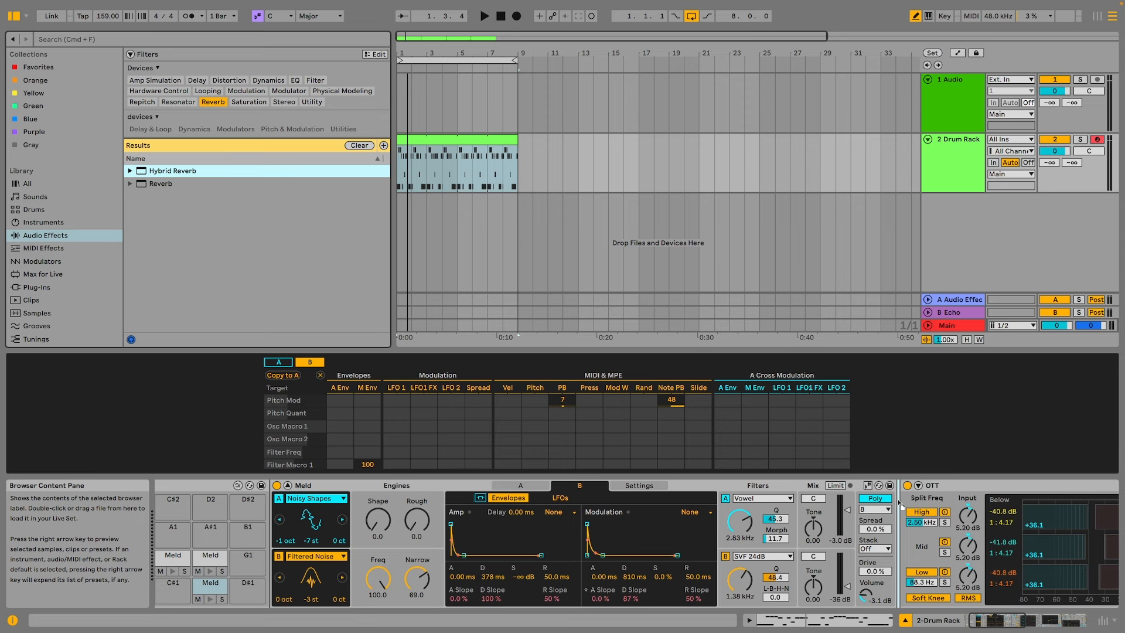
{"action": "left_click_drag", "start_coordinate": [900, 502], "coordinate": [900, 500]}
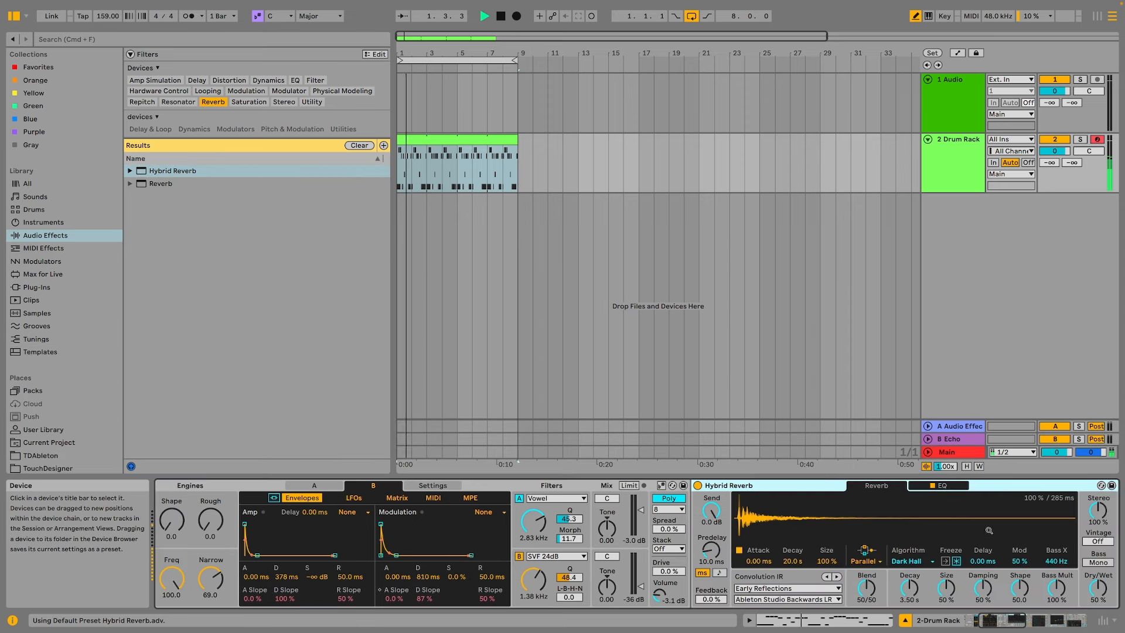
Set Hybrid Reverb's Dry/Wet to 11%, Stereo to 0%, Size to 60% and Decay to 514 ms while auditioning the beat.
{"action": "left_click_drag", "start_coordinate": [1098, 588], "coordinate": [1098, 593]}
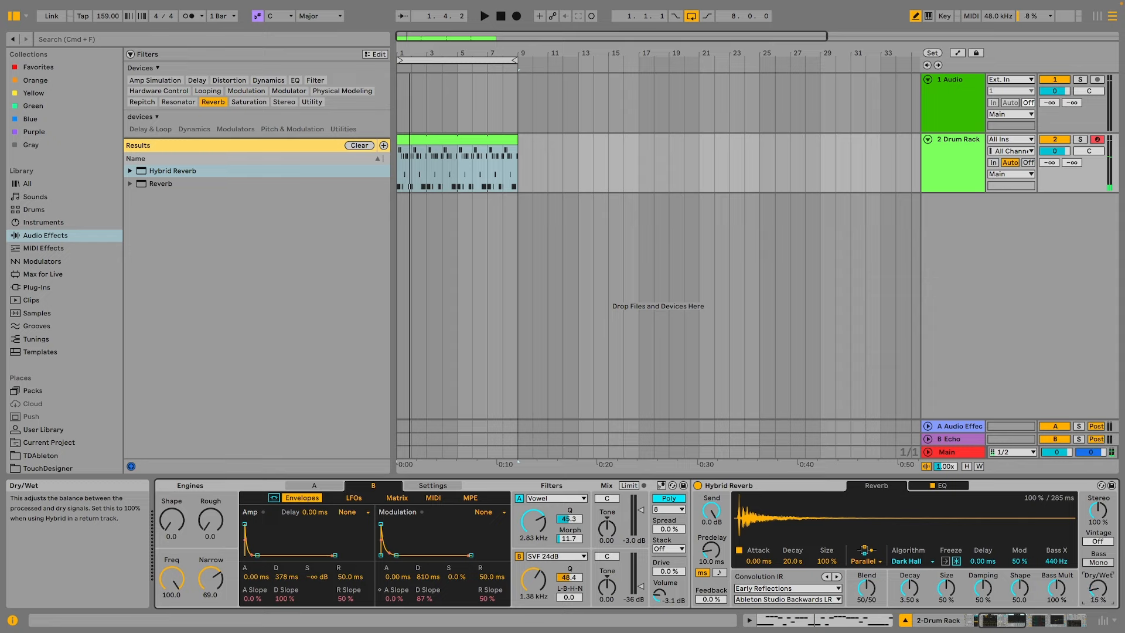
{"action": "left_click_drag", "start_coordinate": [1098, 510], "coordinate": [1099, 528]}
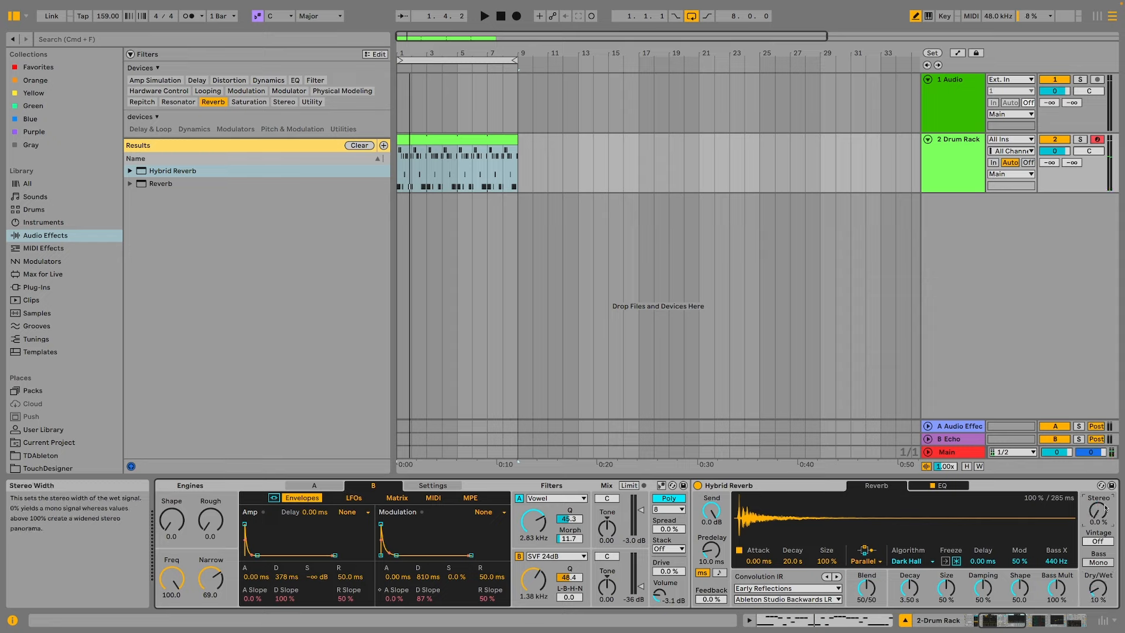
{"action": "key", "text": "space"}
{"action": "left_click_drag", "start_coordinate": [1098, 588], "coordinate": [1098, 587]}
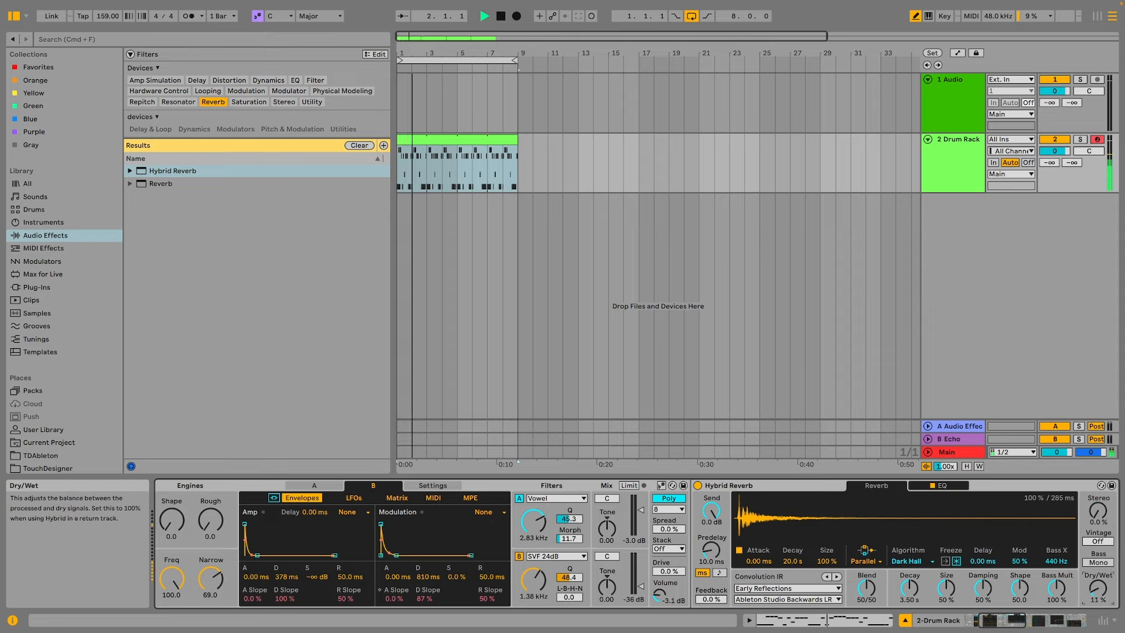
{"action": "key", "text": "space"}
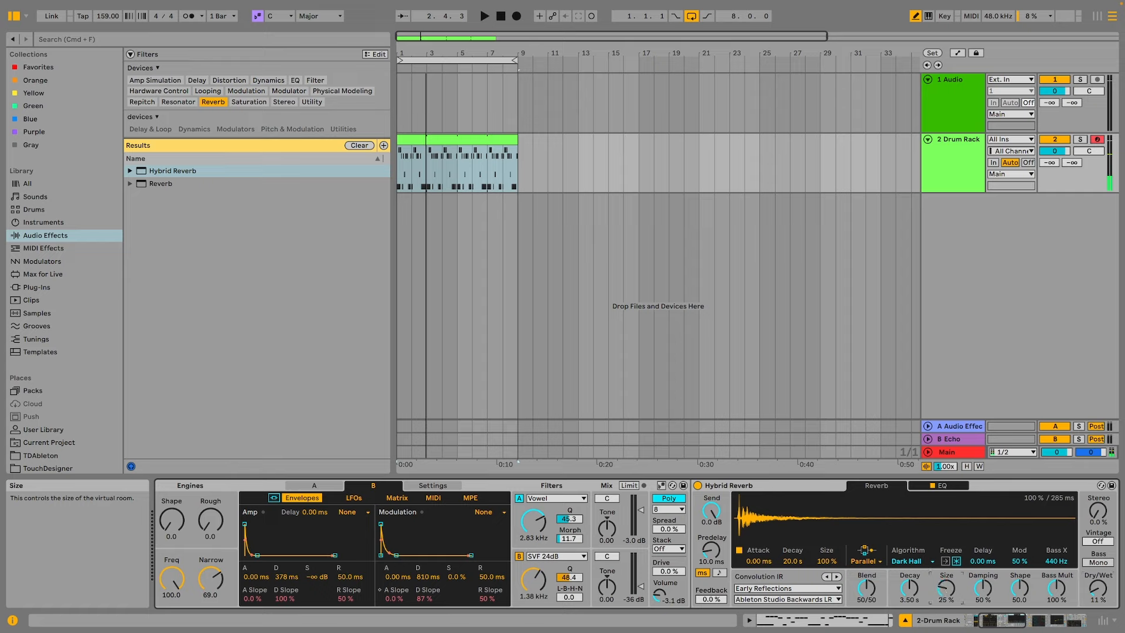
{"action": "left_click_drag", "start_coordinate": [894, 577], "coordinate": [894, 557]}
{"action": "key", "text": "space"}
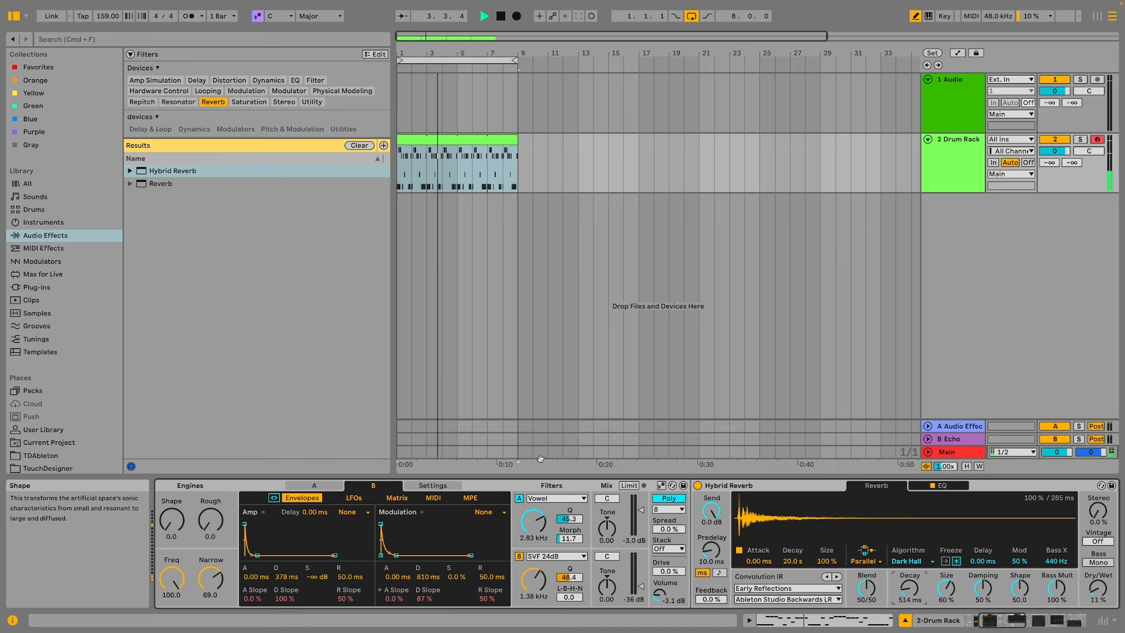
Insert the TFP - Expression Control-1 preset before Meld in pad D1's device chain.
{"action": "left_click", "coordinate": [43, 274]}
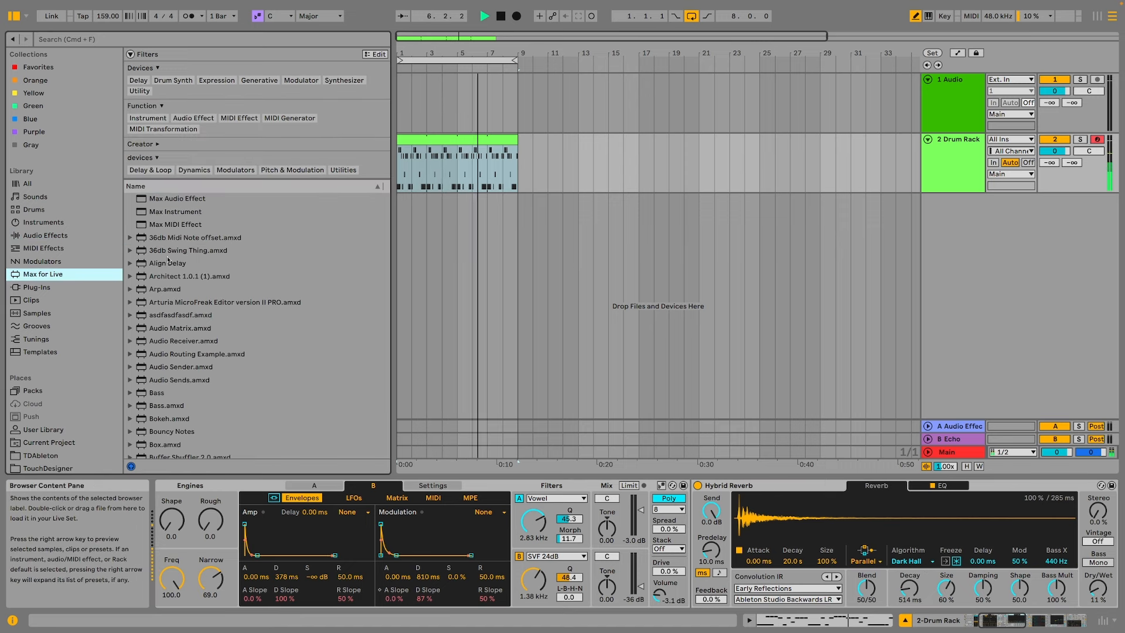
{"action": "left_click", "coordinate": [66, 263]}
{"action": "key", "text": "space"}
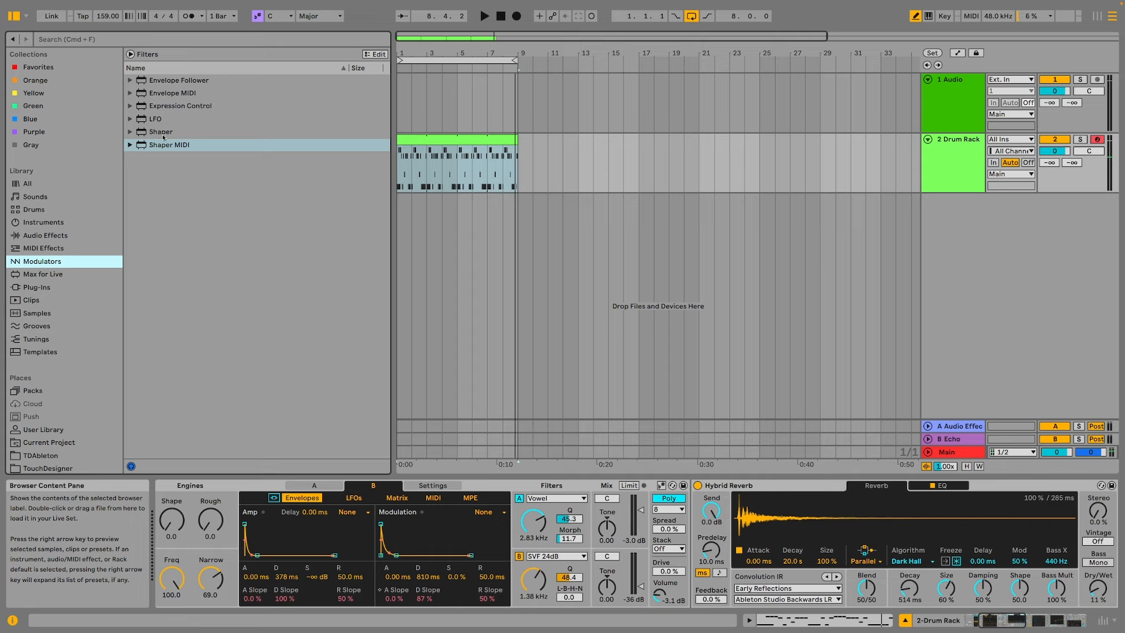
{"action": "left_click", "coordinate": [169, 146]}
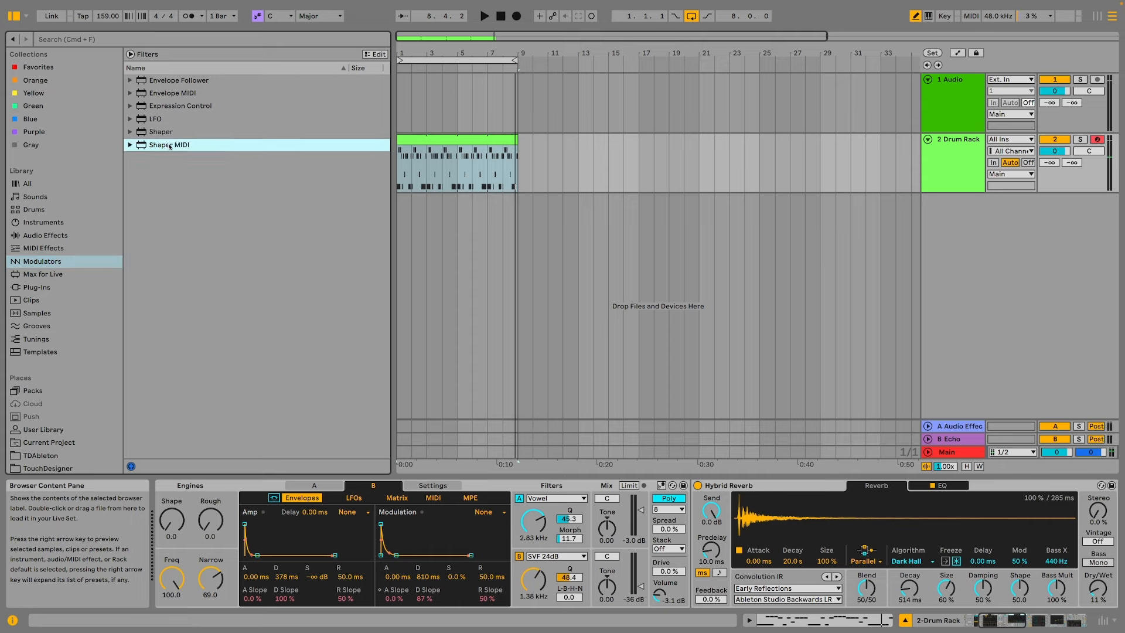
{"action": "left_click", "coordinate": [44, 248]}
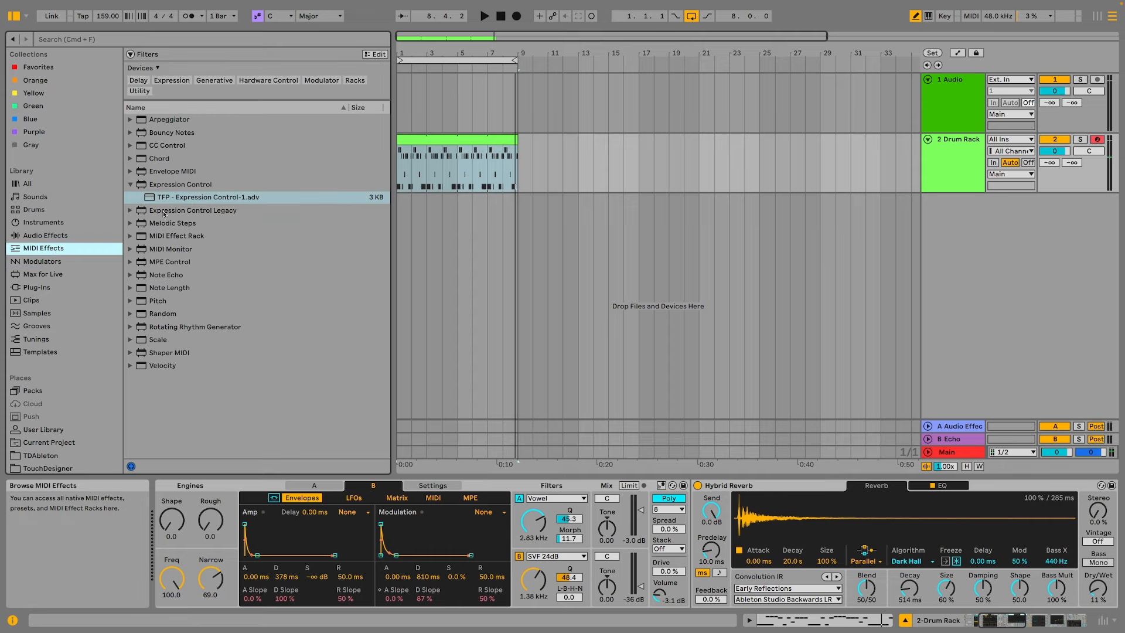
{"action": "left_click_drag", "start_coordinate": [205, 197], "coordinate": [693, 614]}
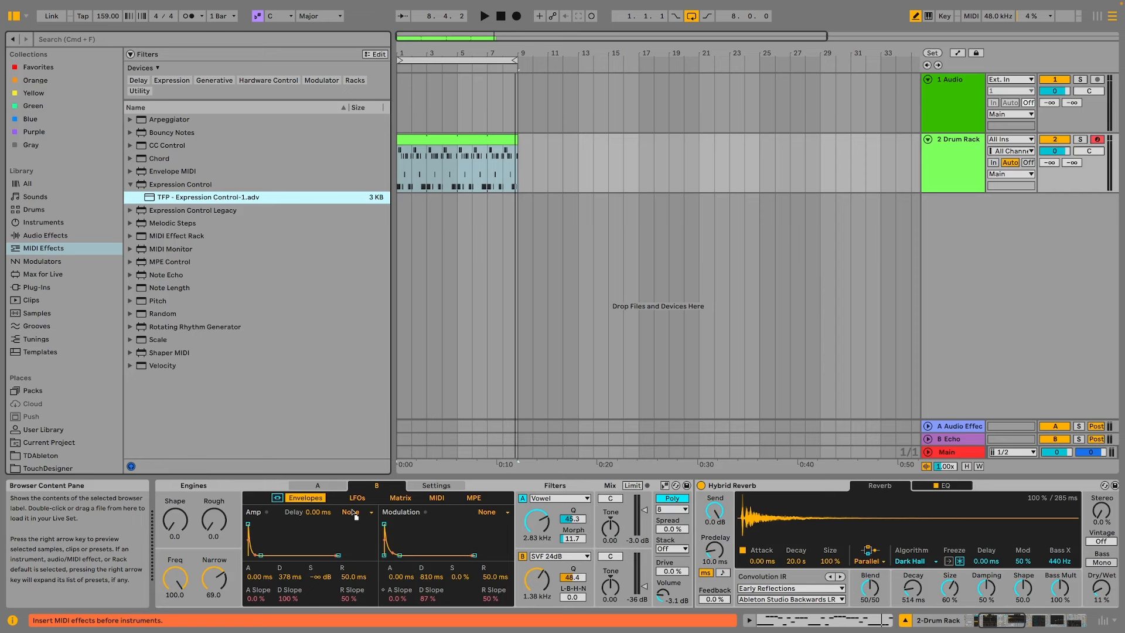
{"action": "left_click_drag", "start_coordinate": [356, 516], "coordinate": [180, 513]}
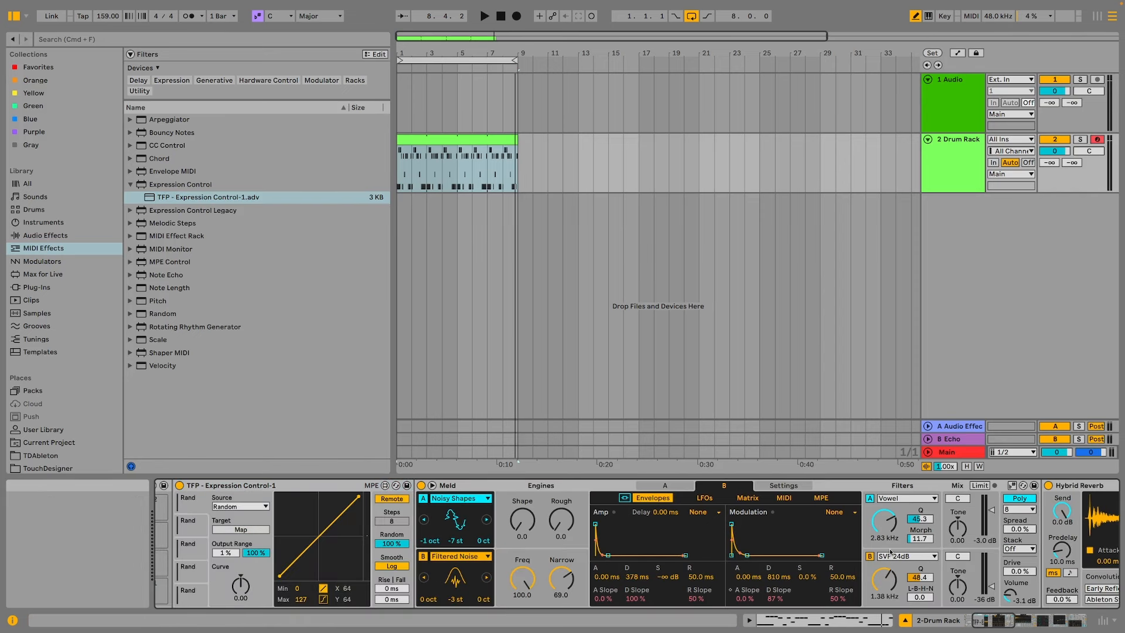
Map a random source of pad D1's Expression Control to Hybrid Reverb's Size and check the modulation during playback.
{"action": "left_click_drag", "start_coordinate": [1008, 626], "coordinate": [1030, 624]}
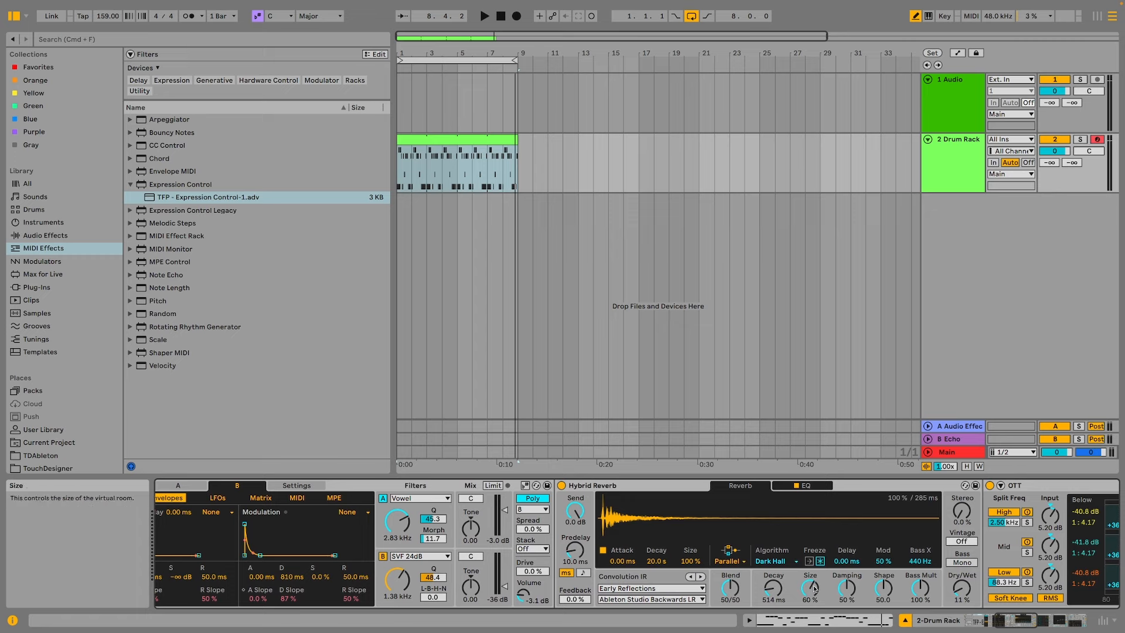
{"action": "key", "text": "space"}
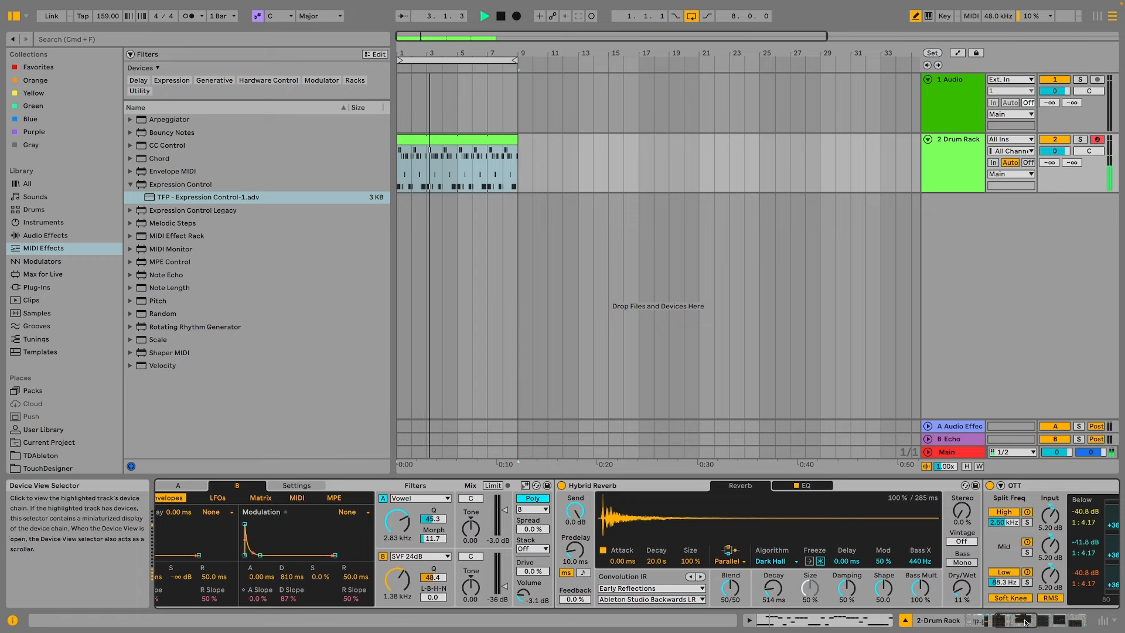
{"action": "left_click_drag", "start_coordinate": [1030, 616], "coordinate": [1025, 622]}
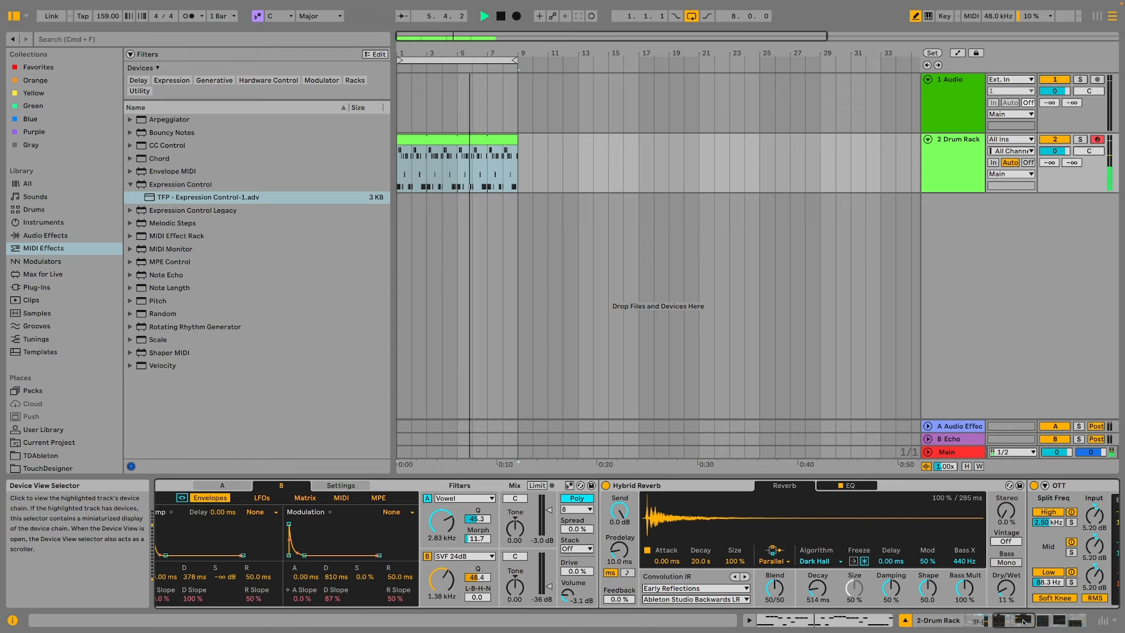
{"action": "left_click_drag", "start_coordinate": [1025, 622], "coordinate": [991, 622]}
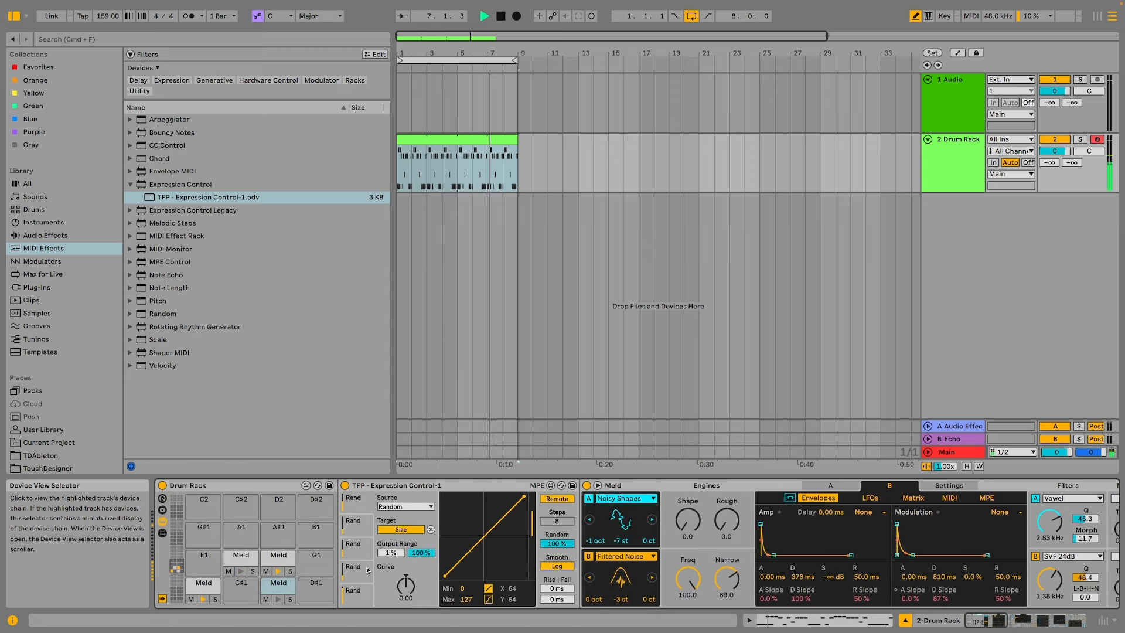
{"action": "left_click", "coordinate": [431, 529]}
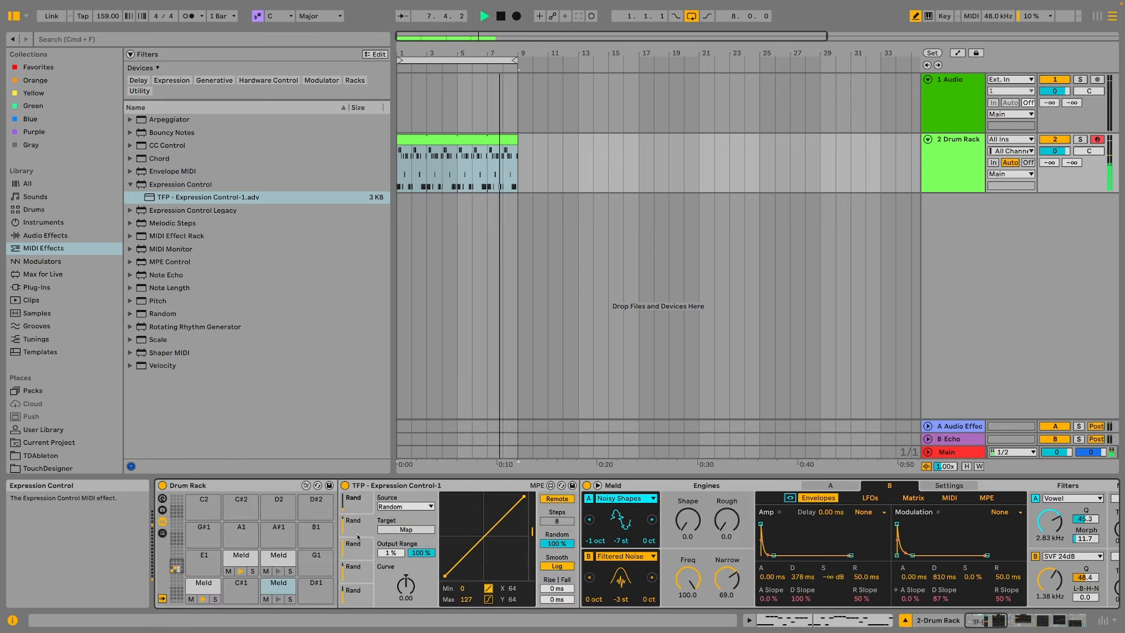
Try a Plates impulse response in Hybrid Reverb, and switch the convolution to the Textures category with 3 Seasons LR.
{"action": "left_click", "coordinate": [1033, 625]}
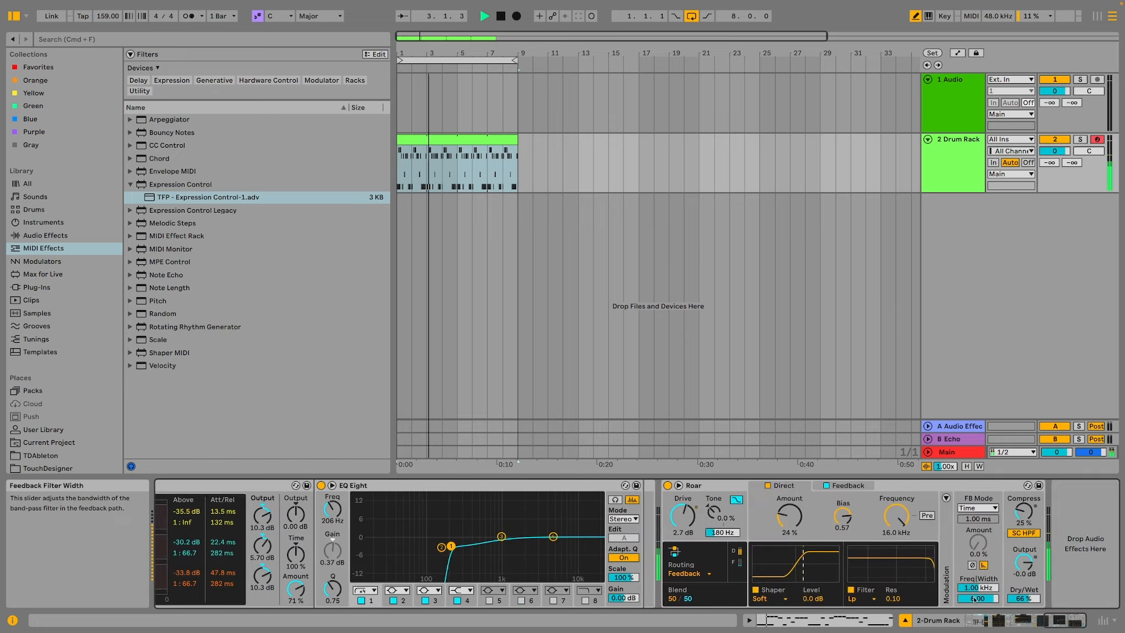
{"action": "left_click", "coordinate": [1020, 625]}
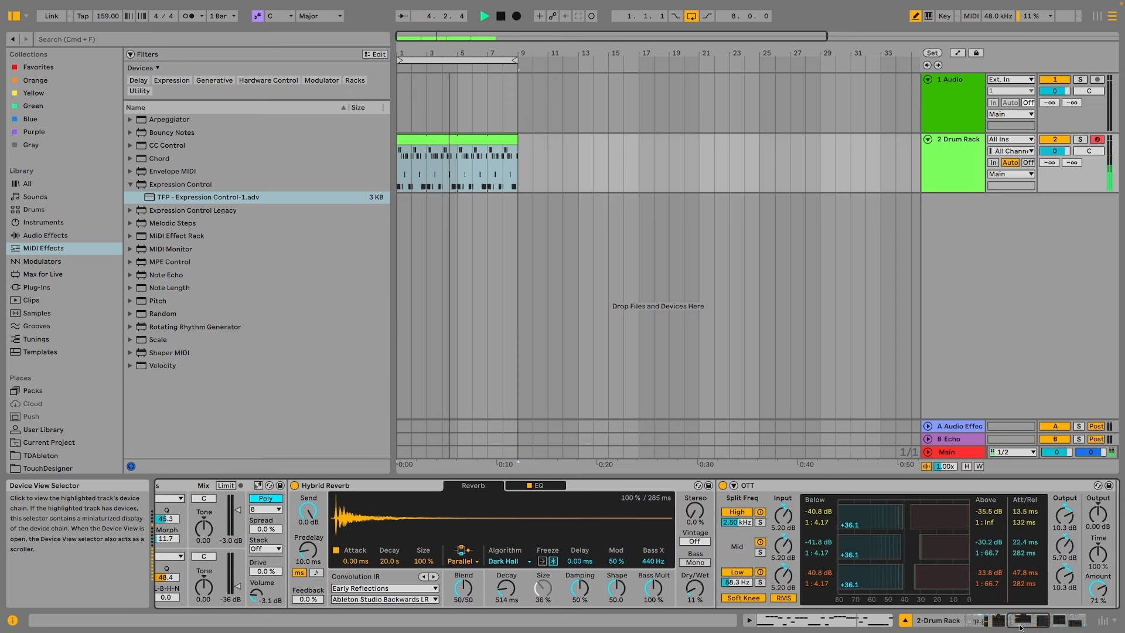
{"action": "left_click", "coordinate": [399, 588]}
{"action": "left_click", "coordinate": [397, 535]}
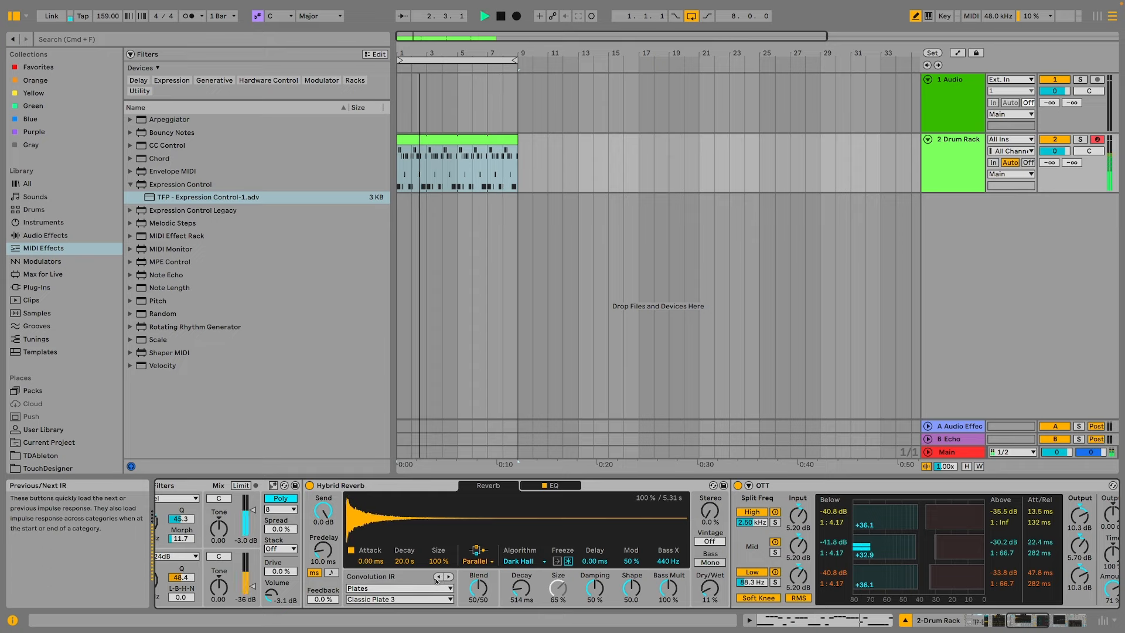
{"action": "left_click", "coordinate": [398, 588]}
{"action": "left_click", "coordinate": [387, 578]}
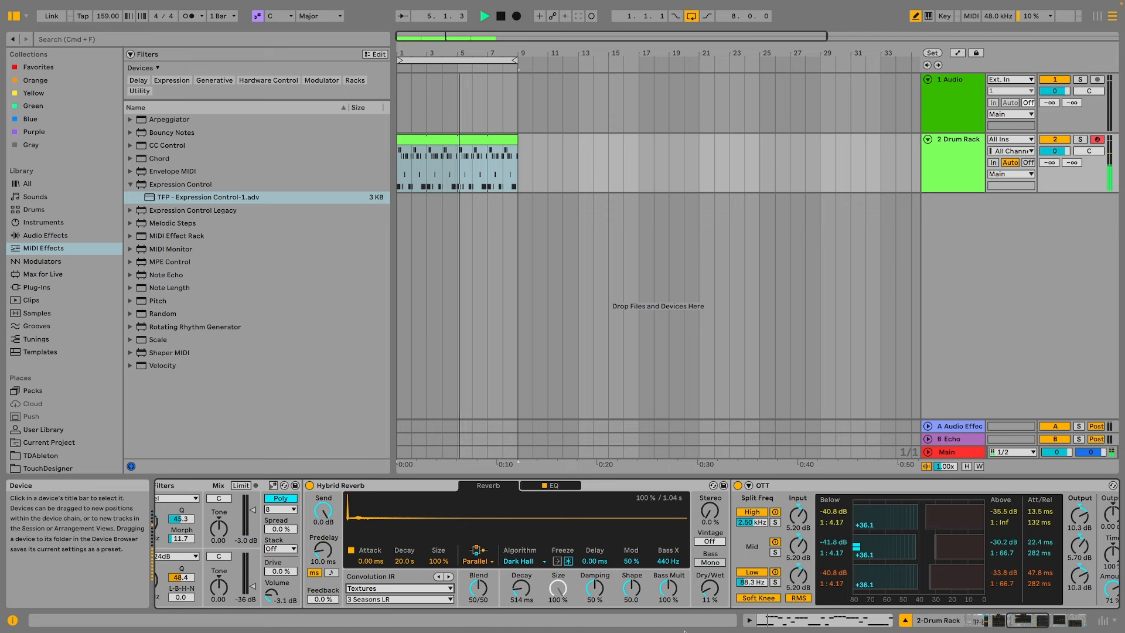
{"action": "left_click", "coordinate": [987, 620]}
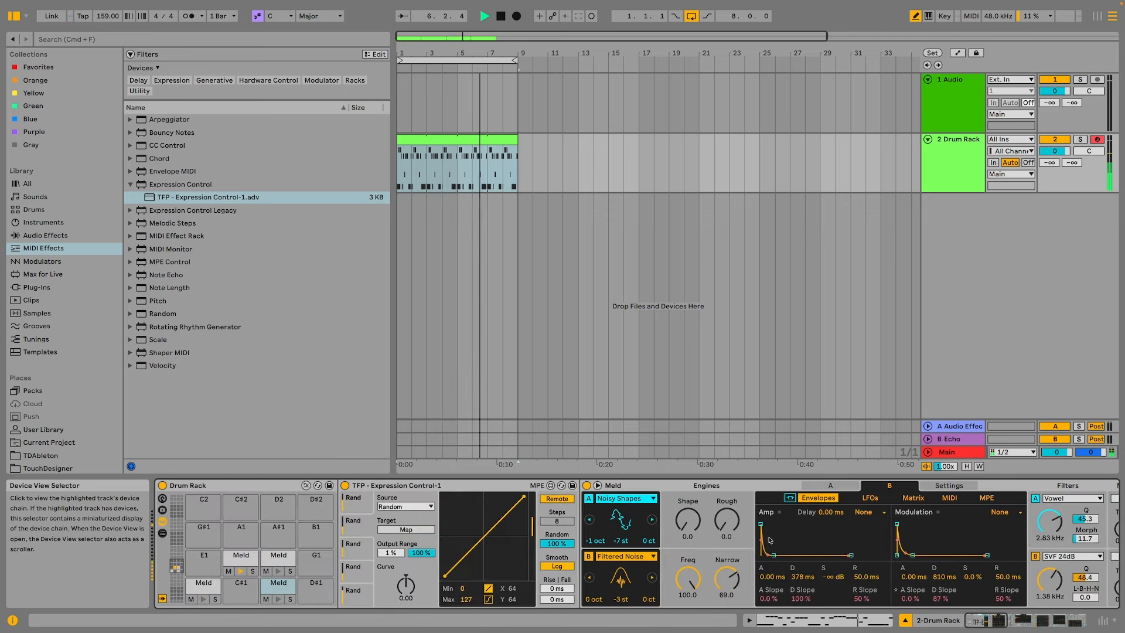
Set Hybrid Reverb's Blend to 99/1 while auditioning the beat.
{"action": "scroll", "coordinate": [756, 545], "scroll_direction": "right", "scroll_amount": 5}
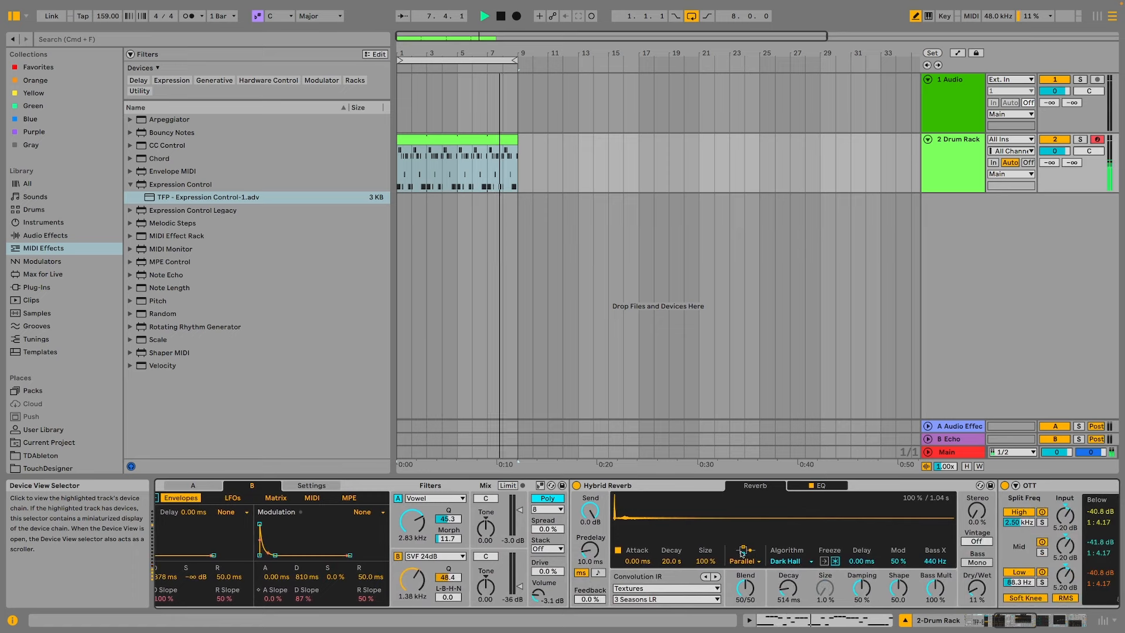
{"action": "left_click_drag", "start_coordinate": [746, 588], "coordinate": [746, 563]}
{"action": "left_click_drag", "start_coordinate": [826, 587], "coordinate": [825, 557]}
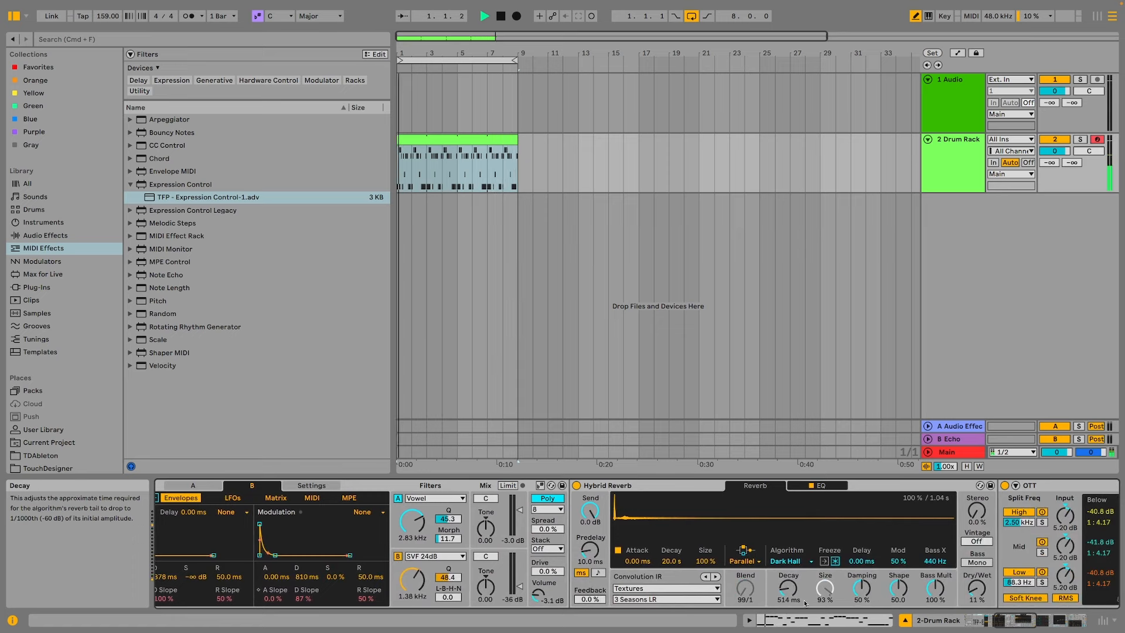
{"action": "key", "text": "space"}
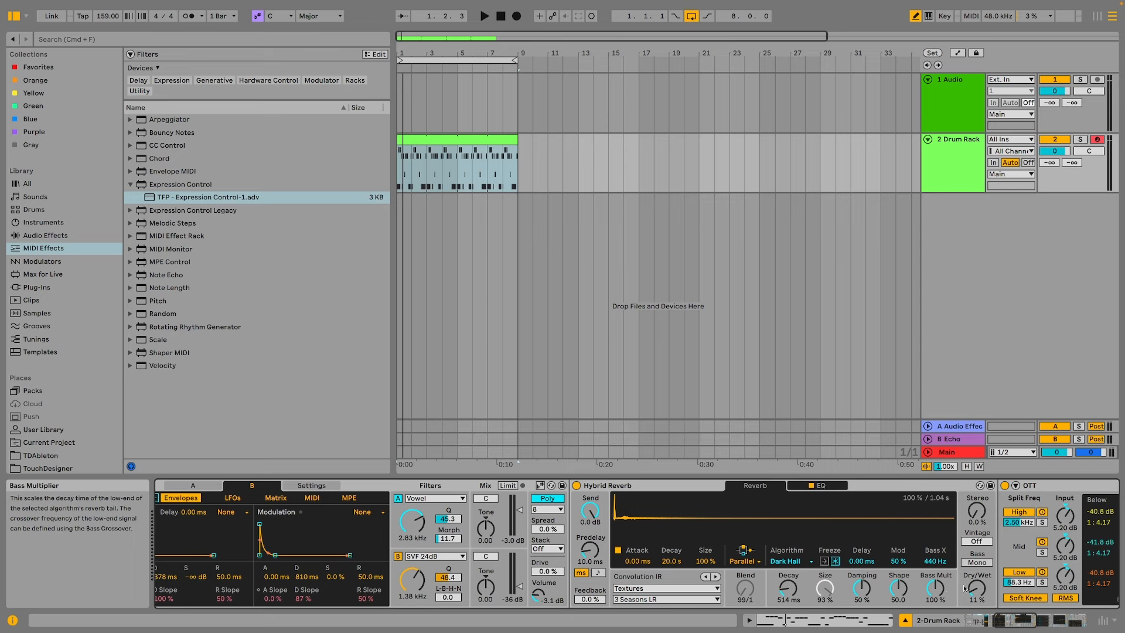
Try the Quartz algorithm in Hybrid Reverb, and settle on the Tides algorithm while auditioning the beat.
{"action": "right_click", "coordinate": [792, 560]}
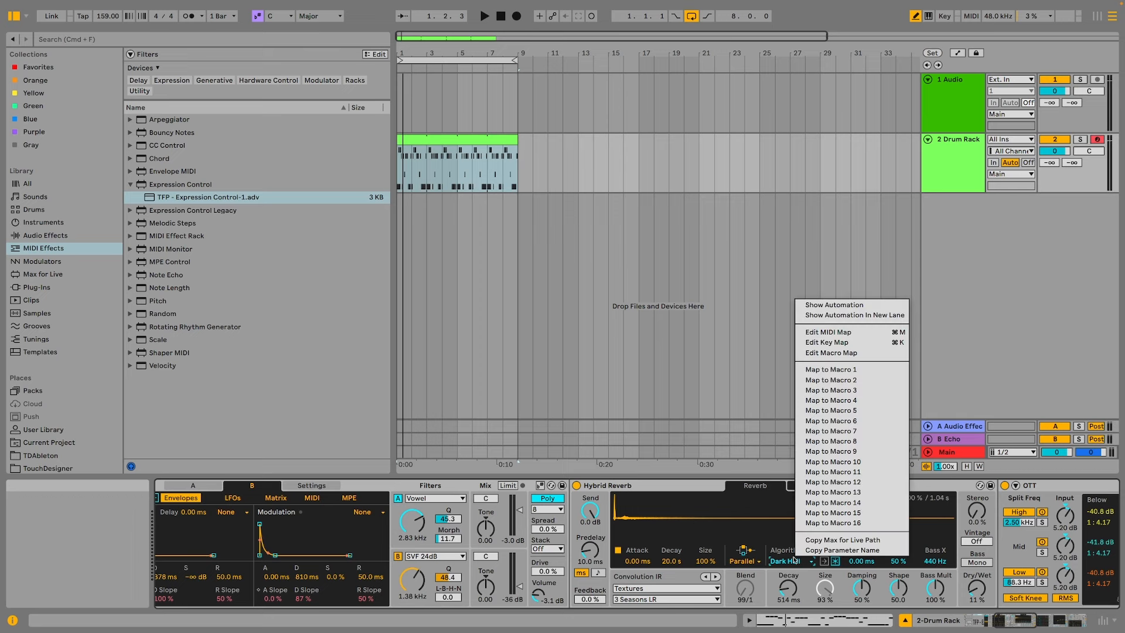
{"action": "key", "text": "Escape"}
{"action": "left_click", "coordinate": [975, 625]}
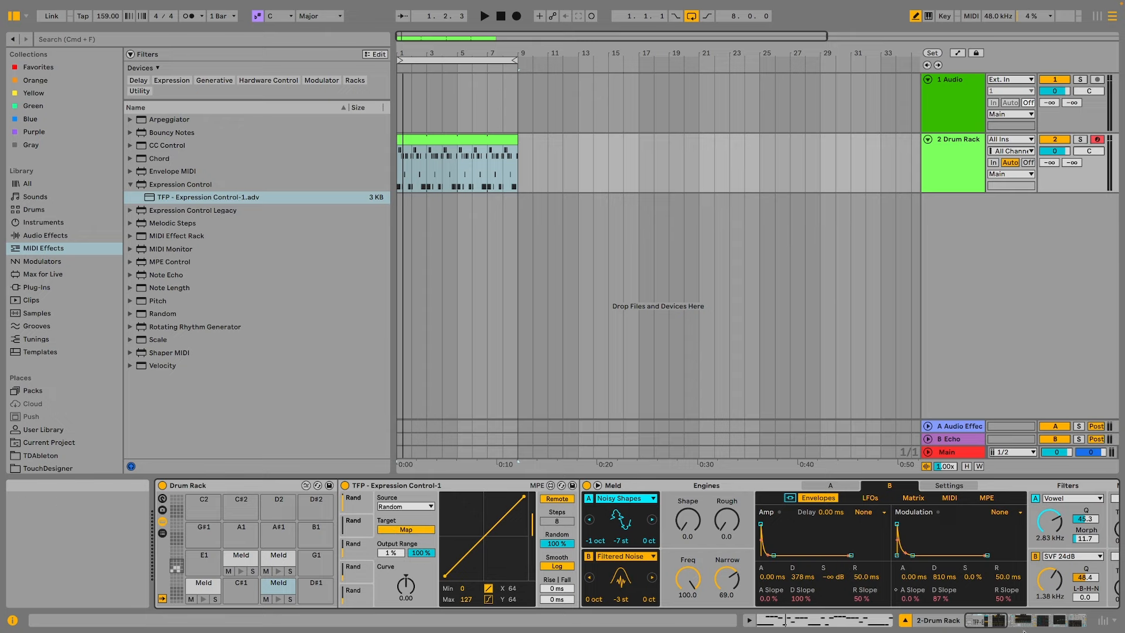
{"action": "left_click", "coordinate": [984, 618]}
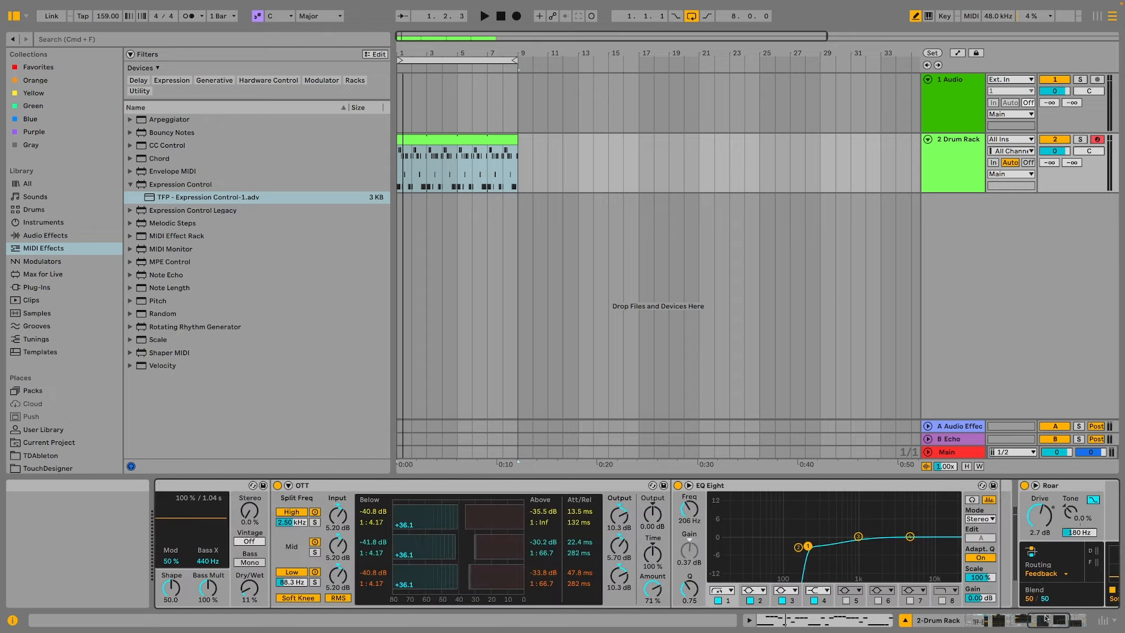
{"action": "left_click", "coordinate": [1022, 618]}
{"action": "left_click_drag", "start_coordinate": [1023, 618], "coordinate": [1019, 618]}
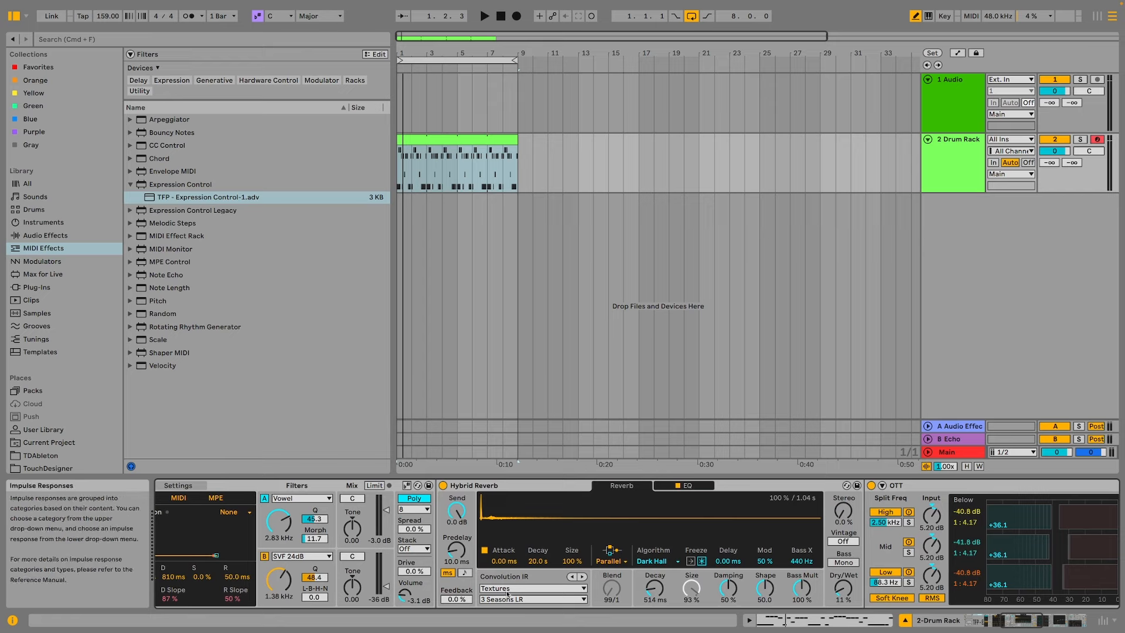
{"action": "left_click", "coordinate": [652, 561]}
{"action": "left_click", "coordinate": [656, 523]}
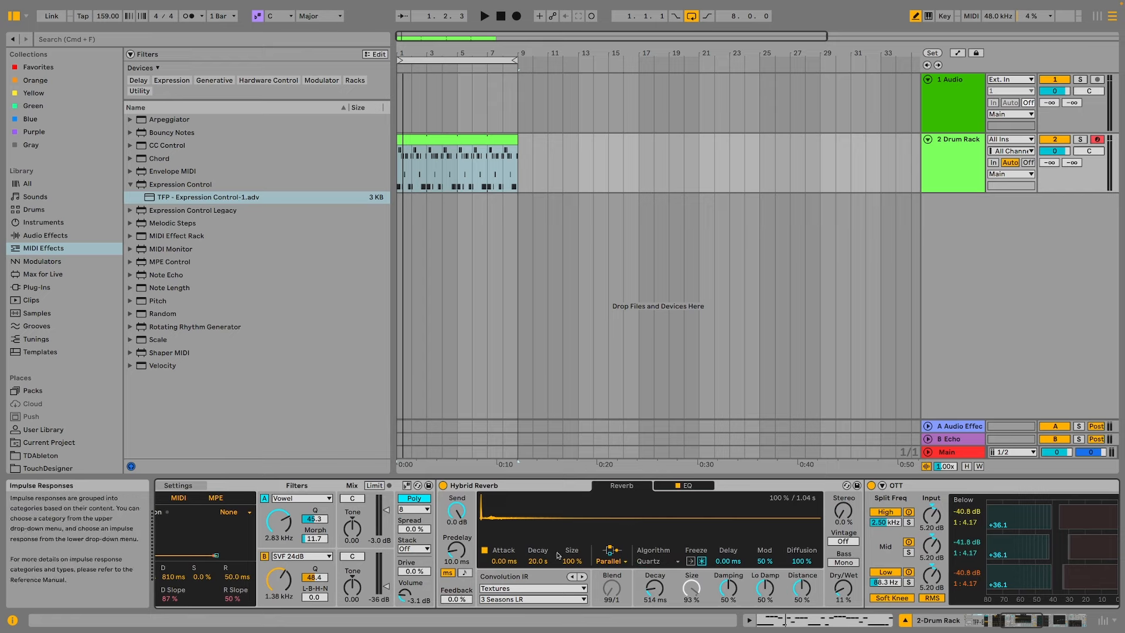
{"action": "key", "text": "super+z"}
{"action": "key", "text": "space"}
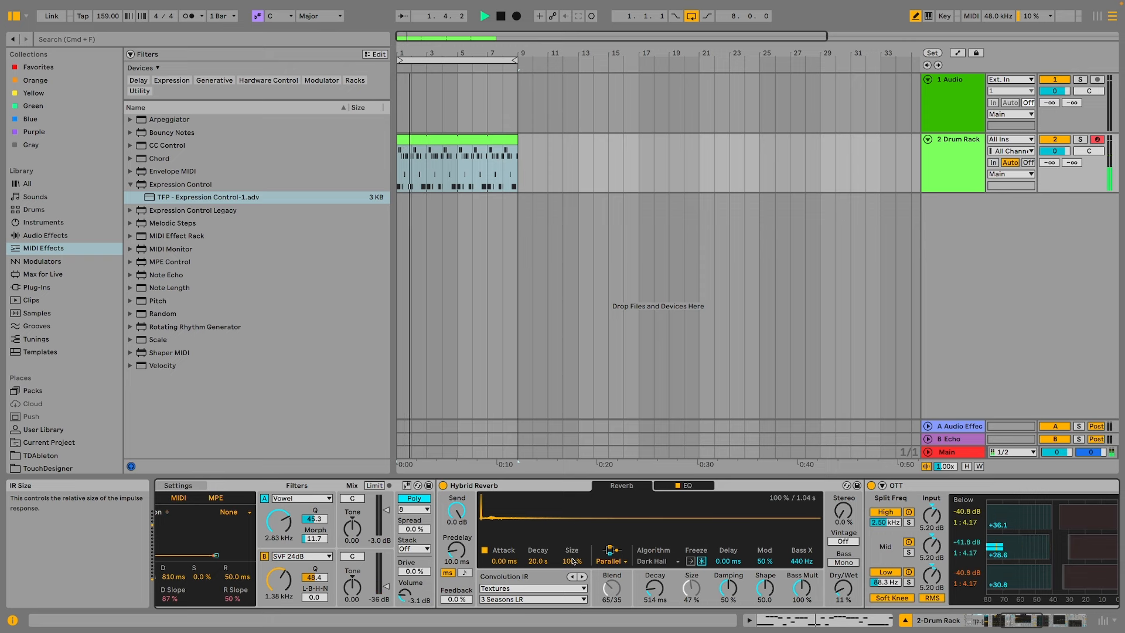
{"action": "key", "text": "super+z"}
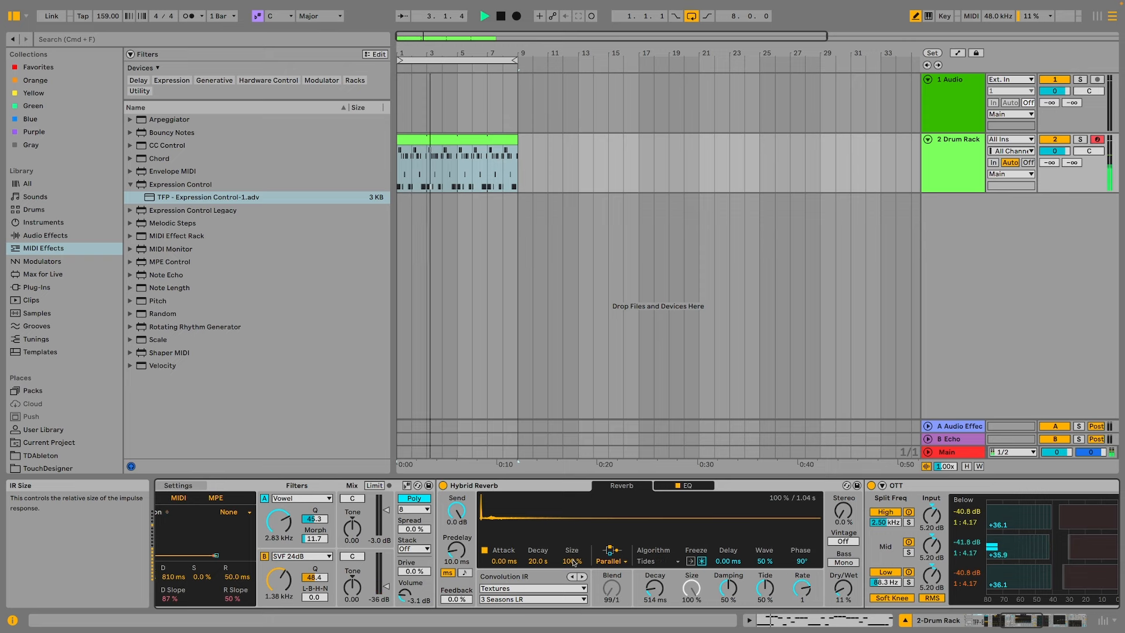
Insert Drum Buss after Roar on the Drum Rack track, with Transients at 0.40, Crunch at 17% and its compressor enabled.
{"action": "left_click", "coordinate": [1074, 621]}
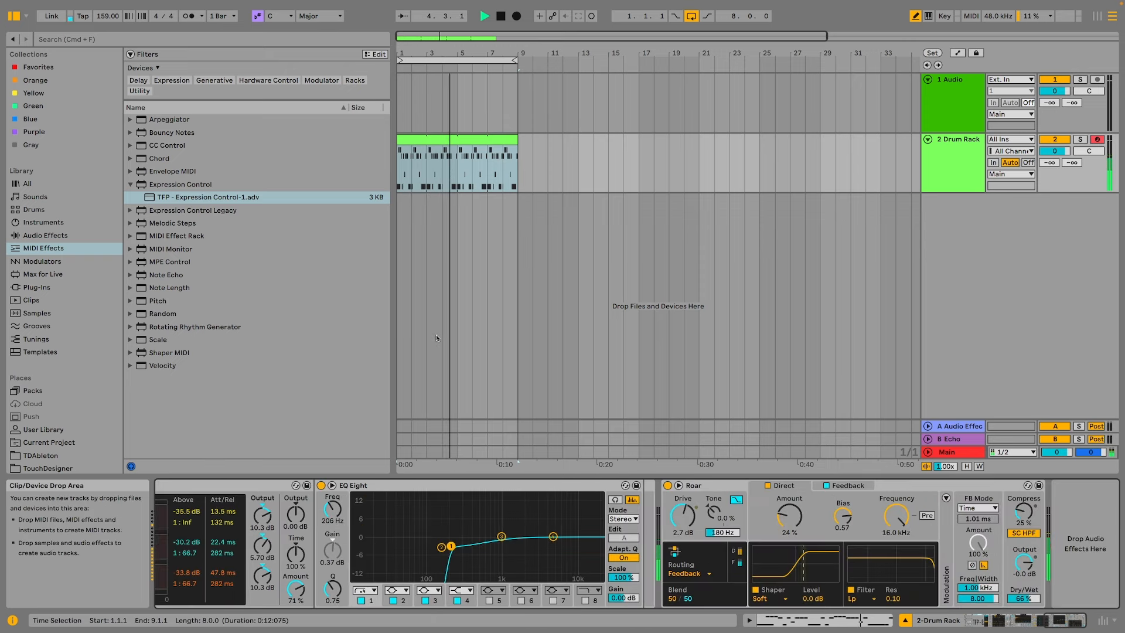
{"action": "left_click", "coordinate": [57, 233]}
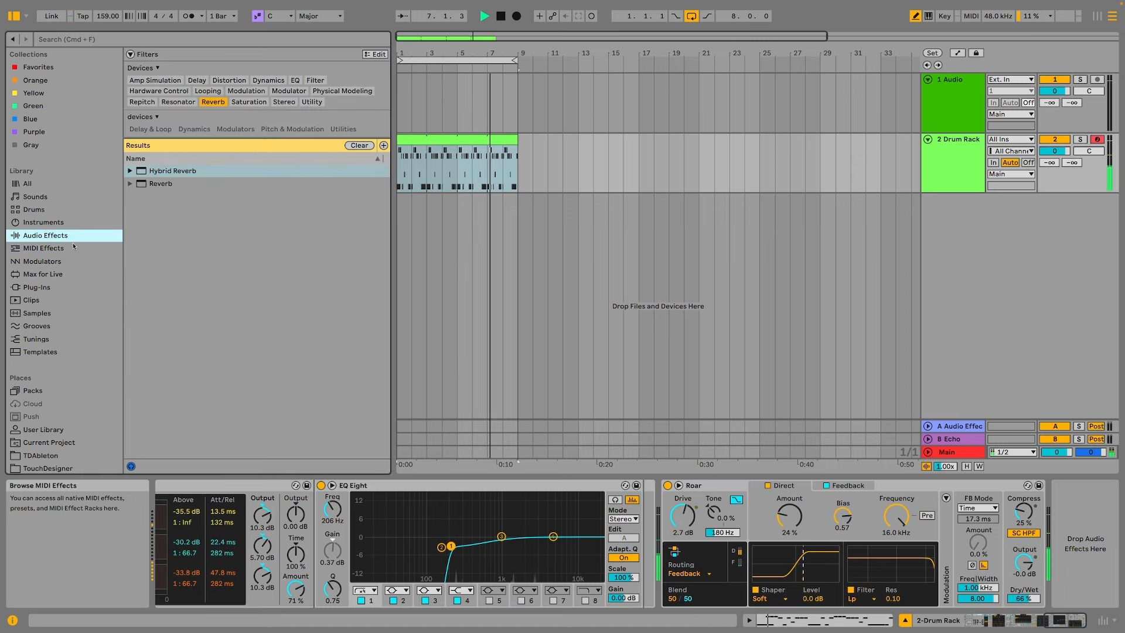
{"action": "left_click", "coordinate": [203, 102]}
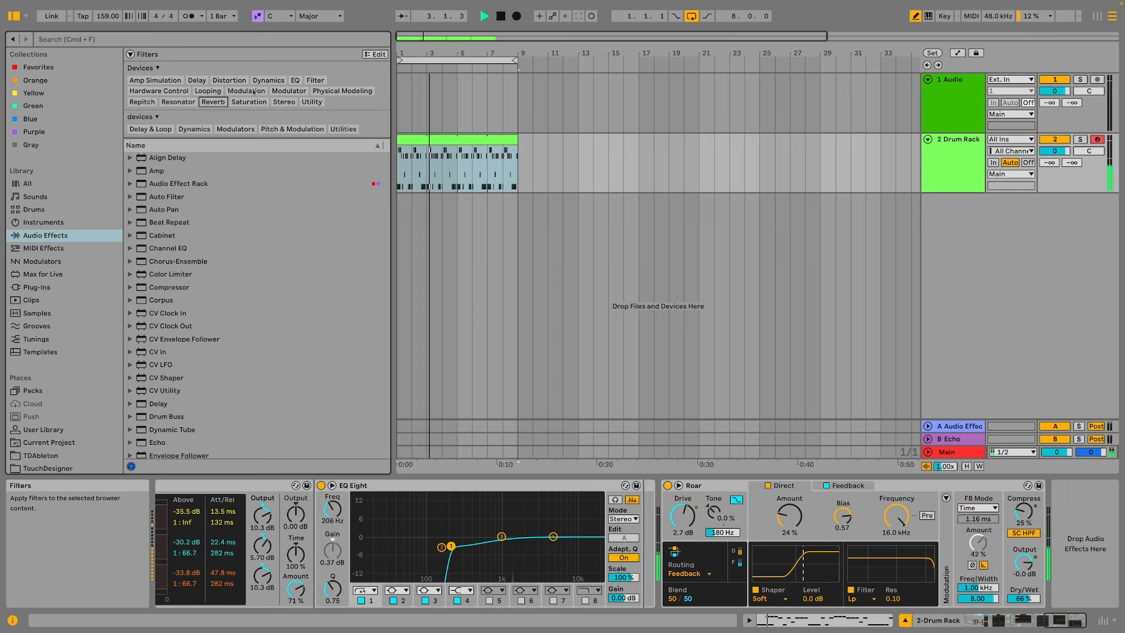
{"action": "left_click", "coordinate": [269, 81]}
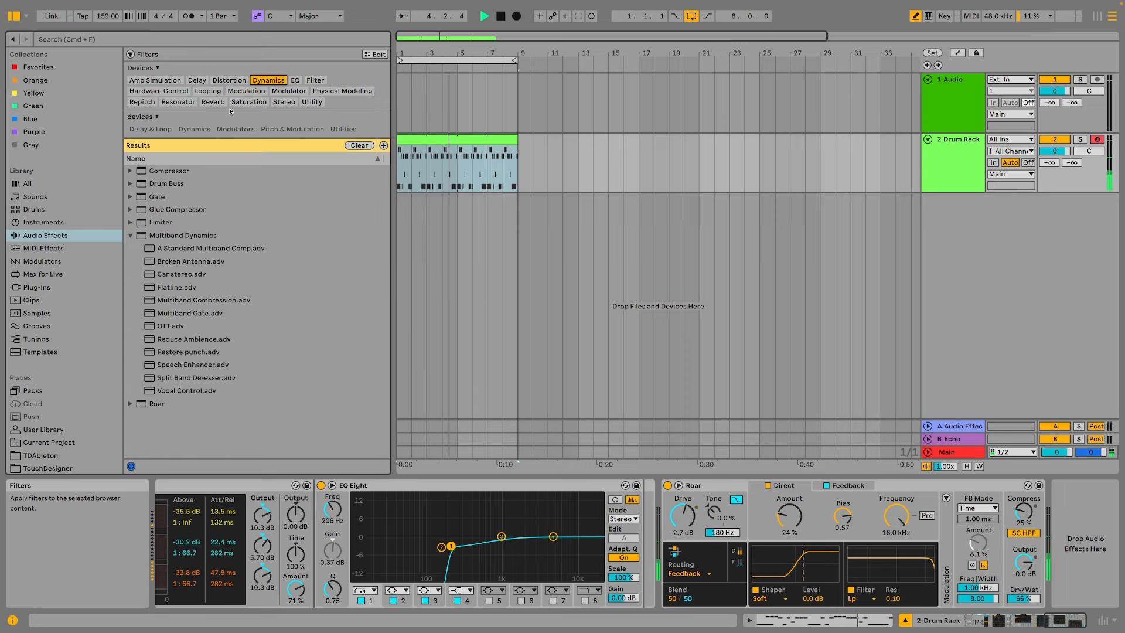
{"action": "double_click", "coordinate": [166, 183]}
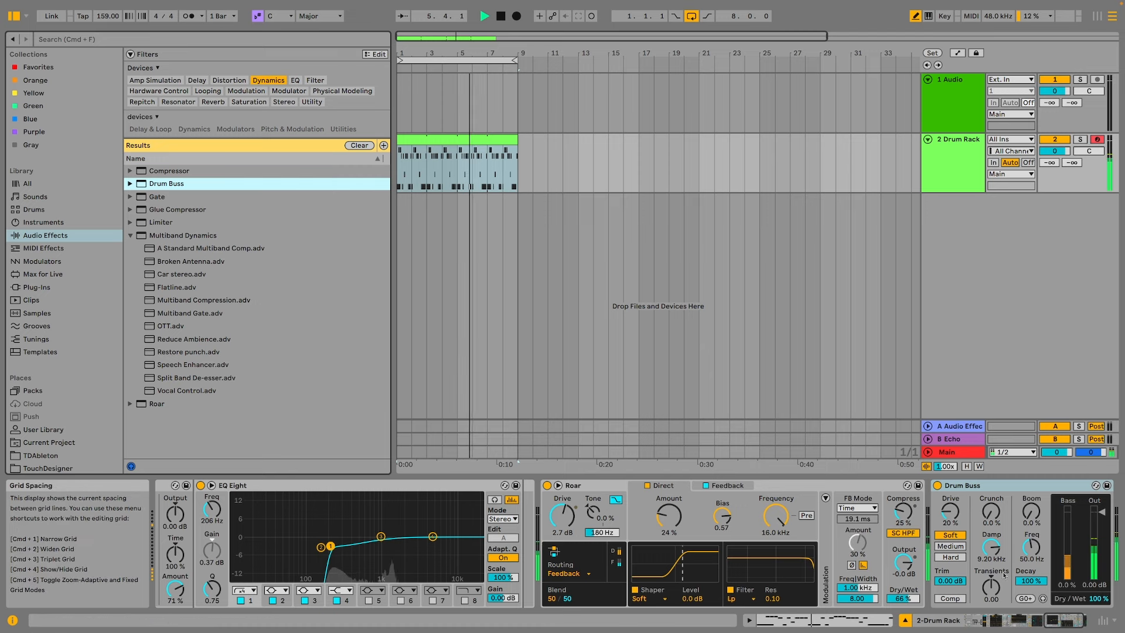
{"action": "left_click_drag", "start_coordinate": [990, 601], "coordinate": [988, 594]}
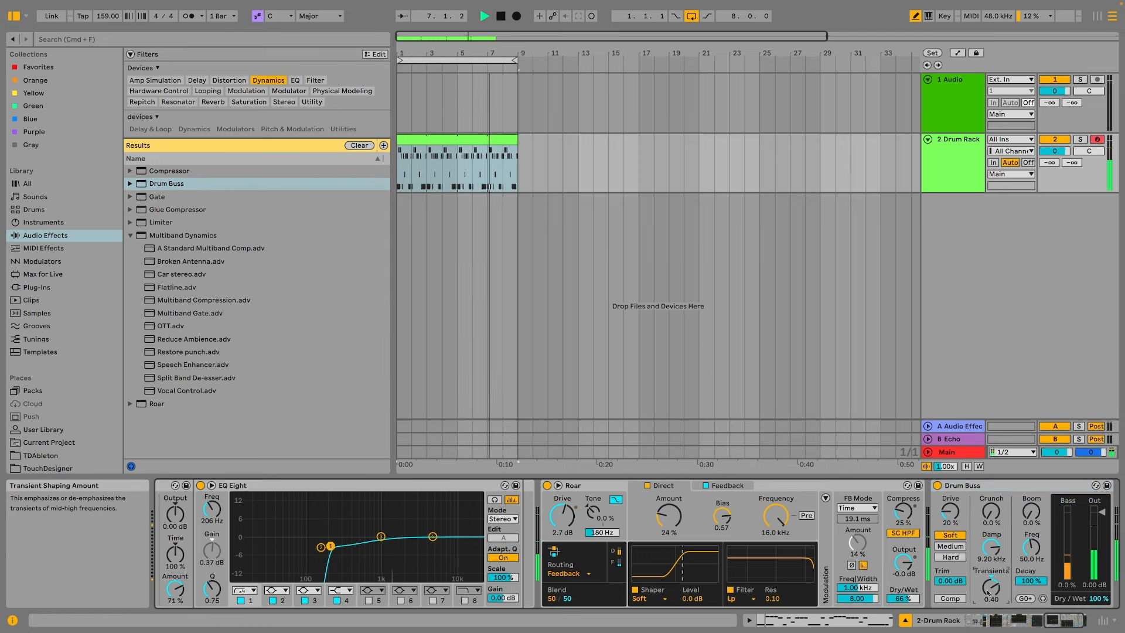
{"action": "left_click", "coordinate": [946, 599]}
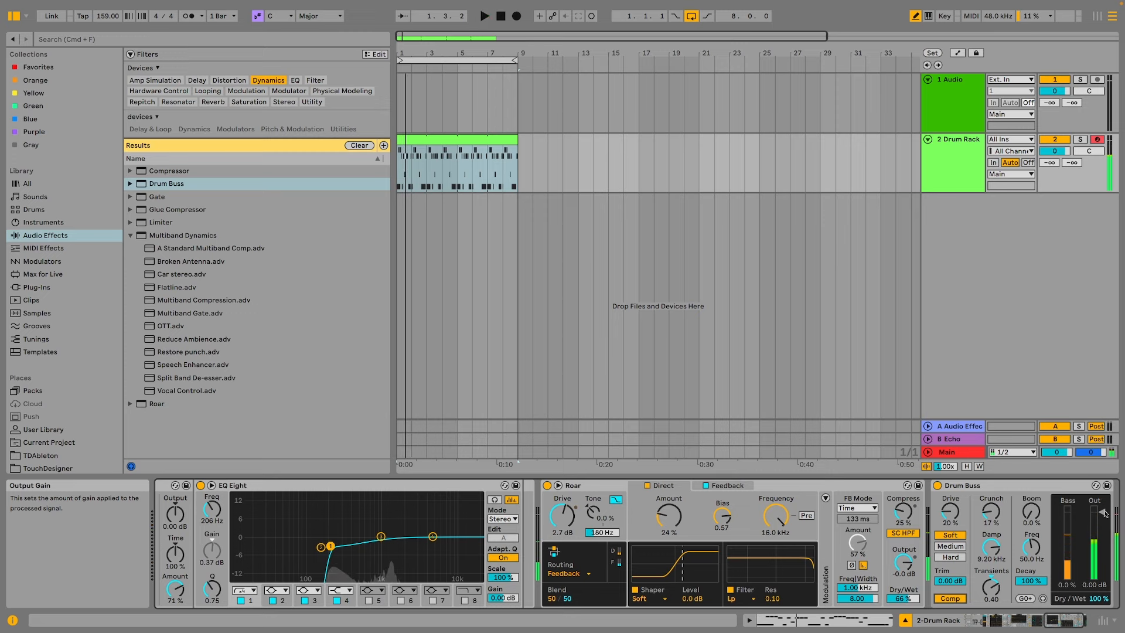
Insert a Limiter with its default settings on the Main track and briefly audition the beat.
{"action": "left_click", "coordinate": [953, 457]}
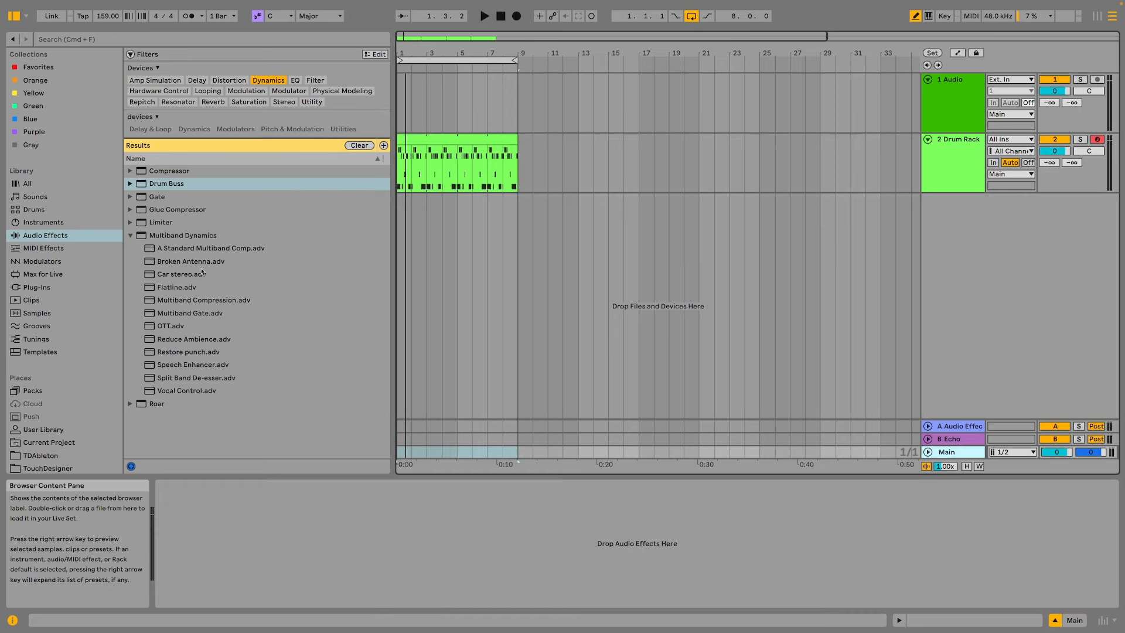
{"action": "double_click", "coordinate": [136, 222]}
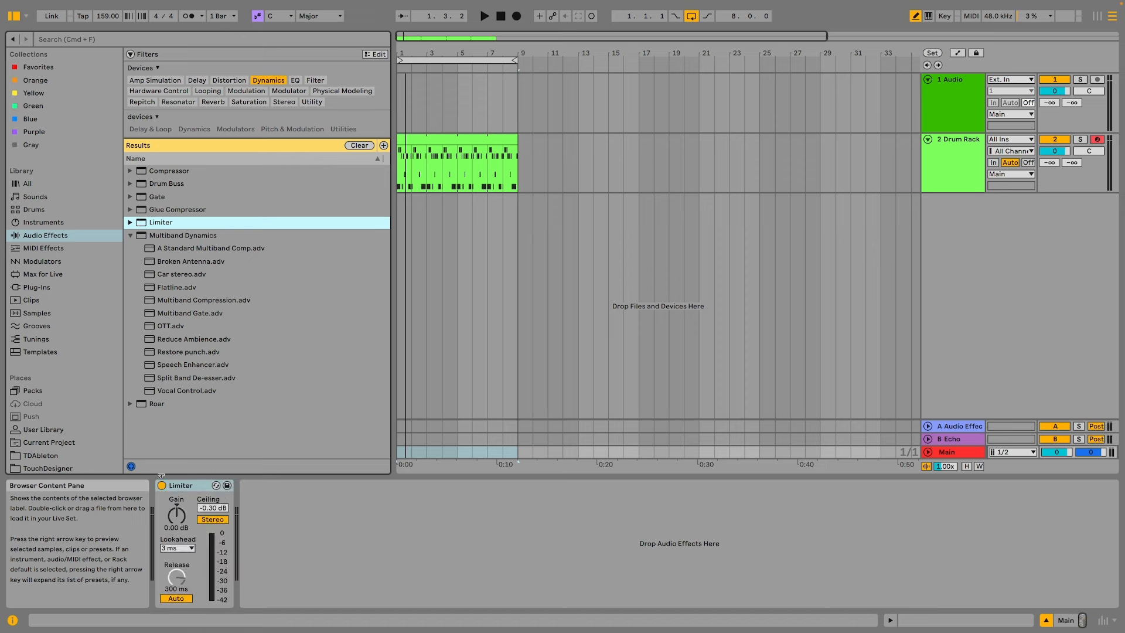
{"action": "key", "text": "space"}
{"action": "key", "text": "space"}
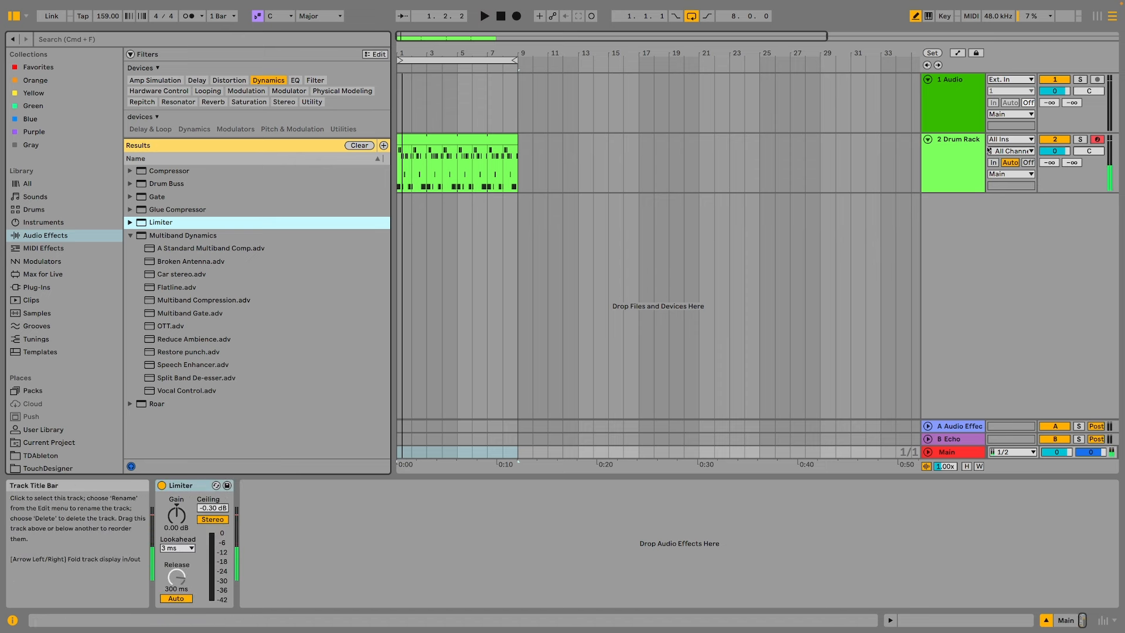
Set Drum Buss's Output to -13.2 dB, Damp to 9.07 kHz and Boom to 8.7% at 42.9 Hz during playback, checking the levels in the mixer.
{"action": "left_click", "coordinate": [948, 152]}
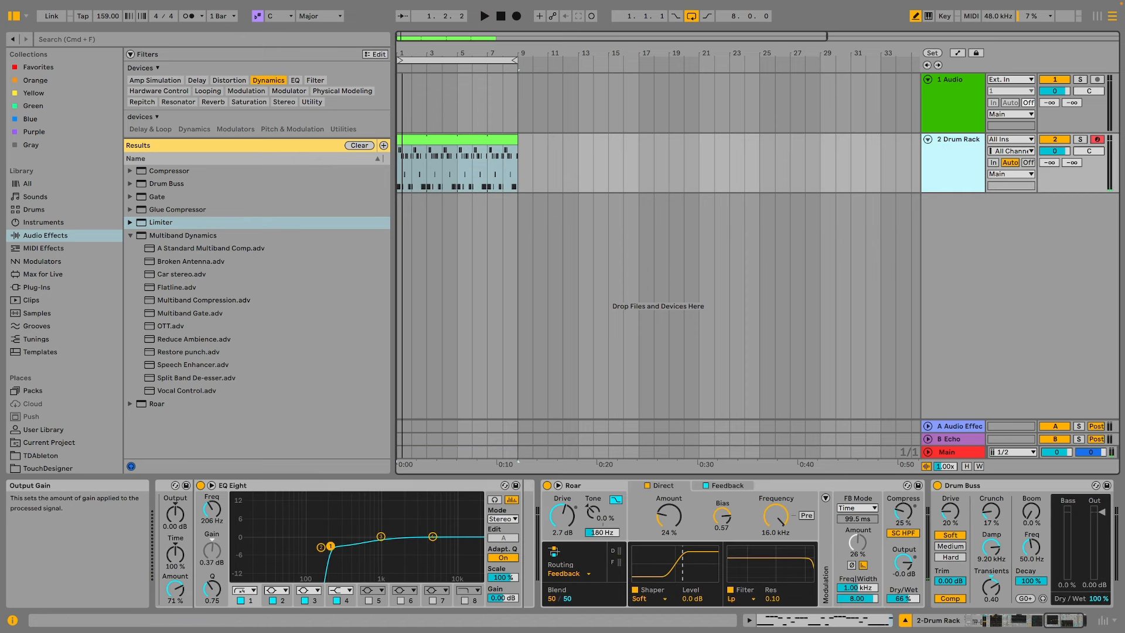
{"action": "key", "text": "space"}
{"action": "left_click_drag", "start_coordinate": [1103, 512], "coordinate": [1104, 533]}
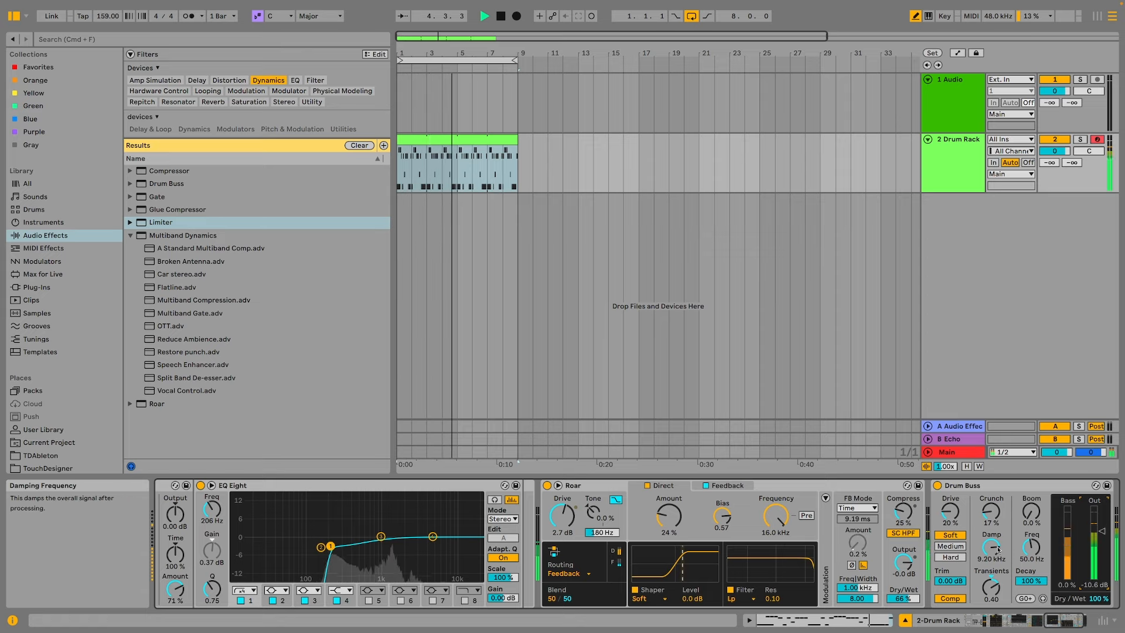
{"action": "left_click_drag", "start_coordinate": [991, 547], "coordinate": [1031, 563]}
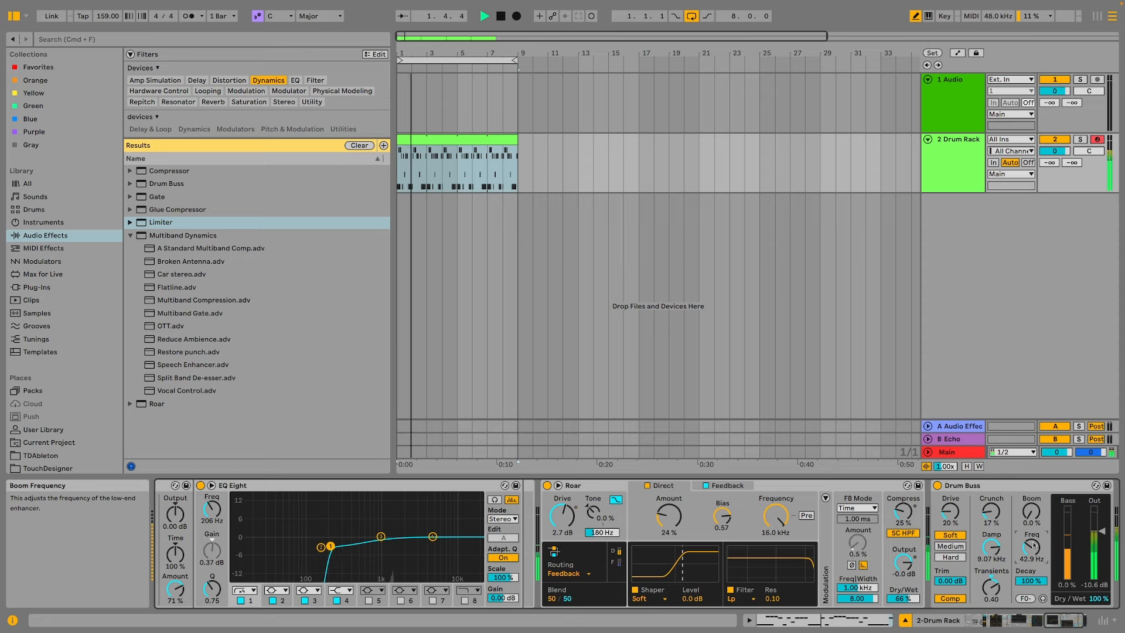
{"action": "mouse_move", "coordinate": [1031, 513]}
{"action": "left_mouse_down"}
{"action": "mouse_move", "coordinate": [1032, 490]}
{"action": "mouse_move", "coordinate": [1031, 512]}
{"action": "left_mouse_up"}
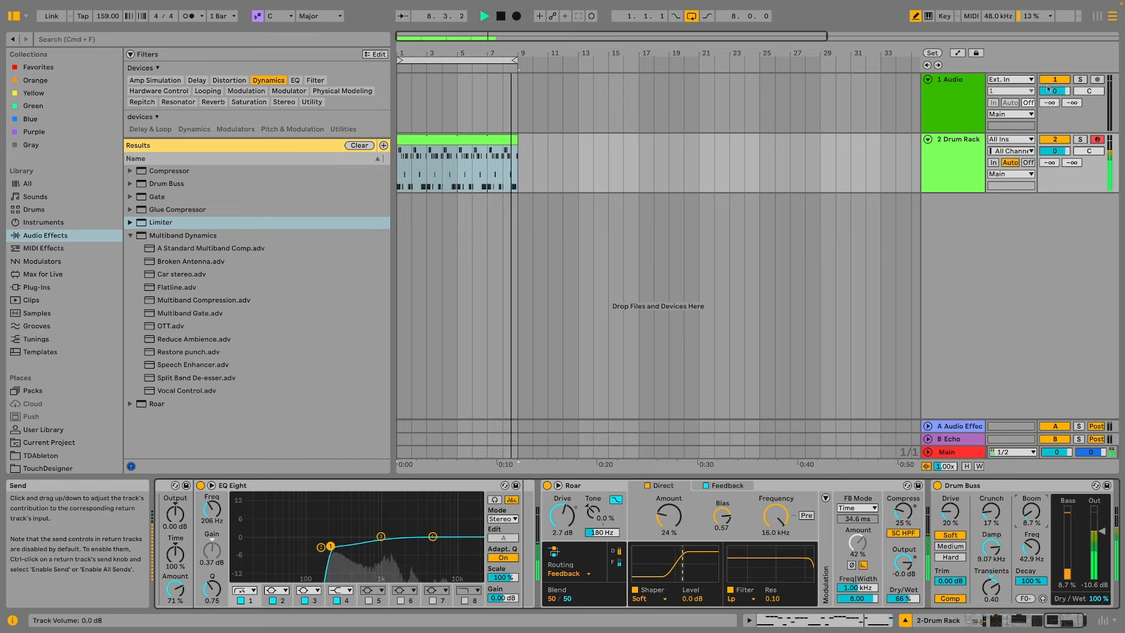
{"action": "left_click", "coordinate": [1099, 19]}
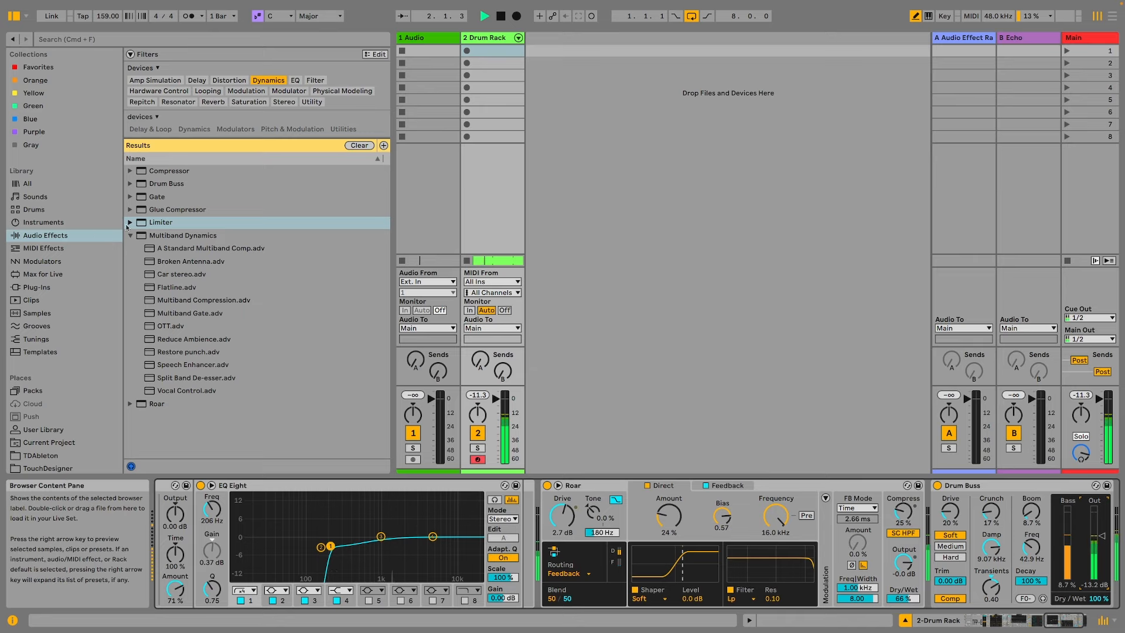
Create a new MIDI track with Meld, and delete the empty audio track.
{"action": "left_click", "coordinate": [268, 81]}
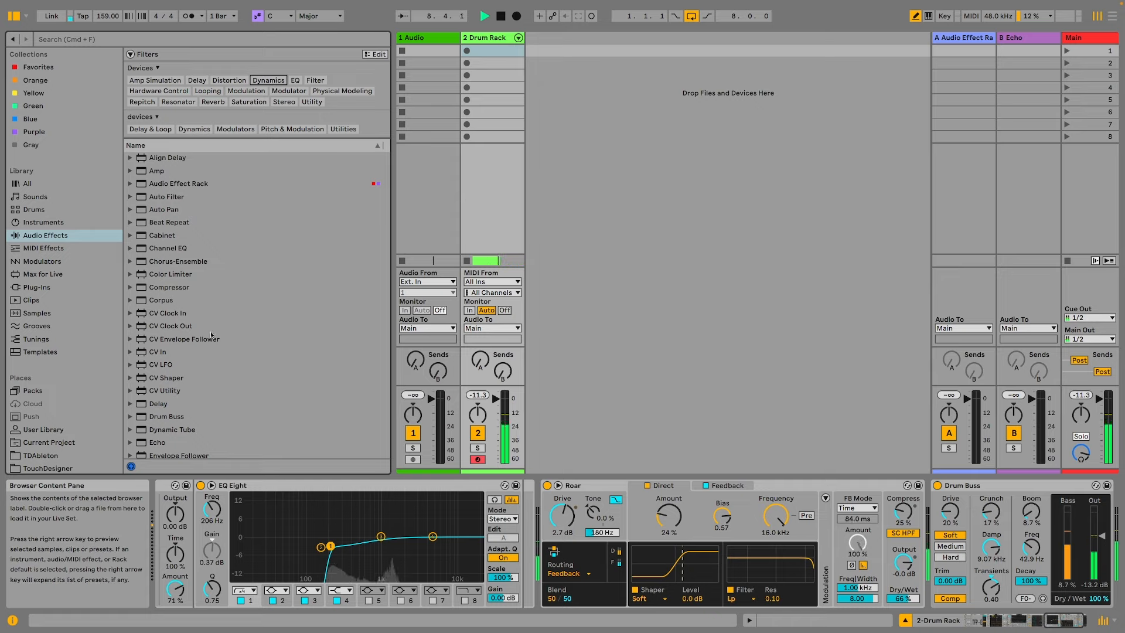
{"action": "left_click", "coordinate": [39, 223]}
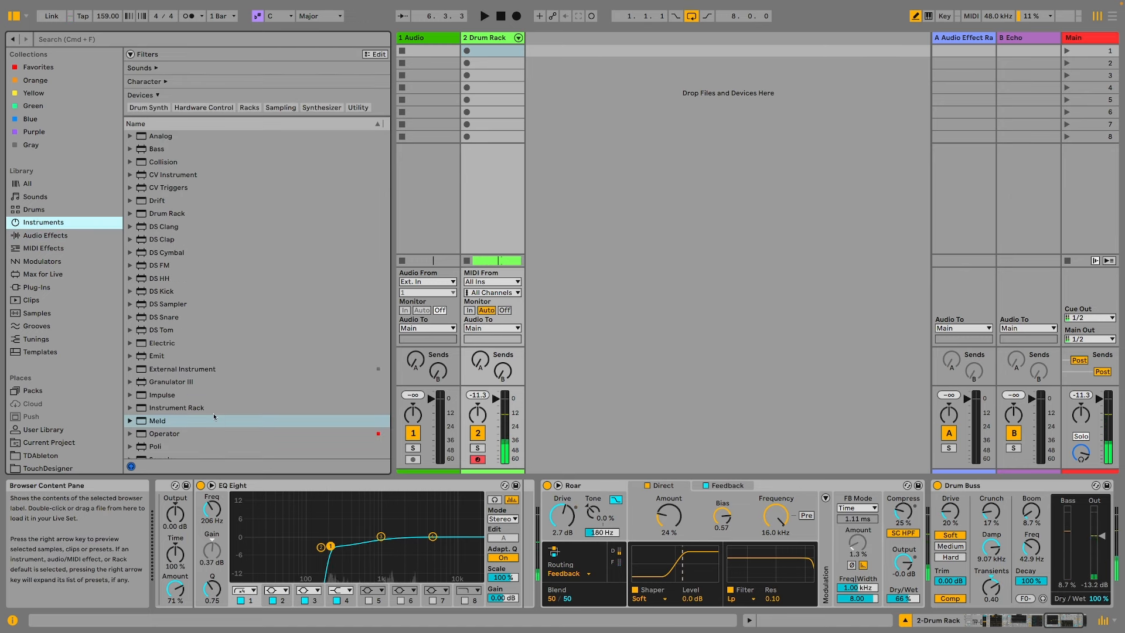
{"action": "left_click_drag", "start_coordinate": [164, 427], "coordinate": [612, 268]}
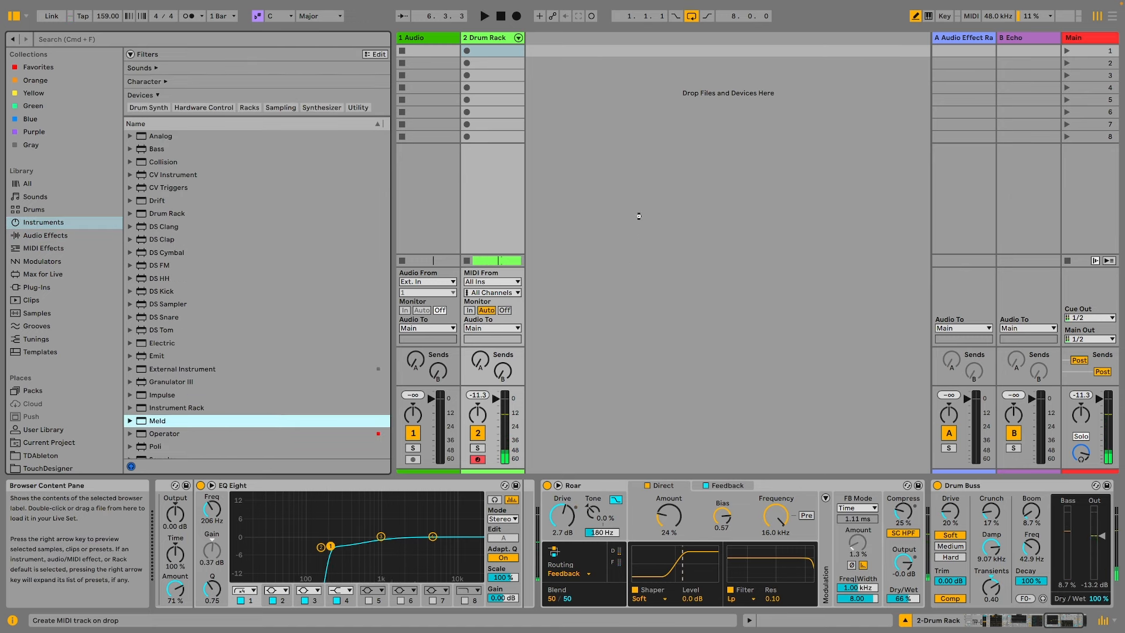
{"action": "left_click_drag", "start_coordinate": [639, 217], "coordinate": [638, 216]}
{"action": "left_click", "coordinate": [434, 37]}
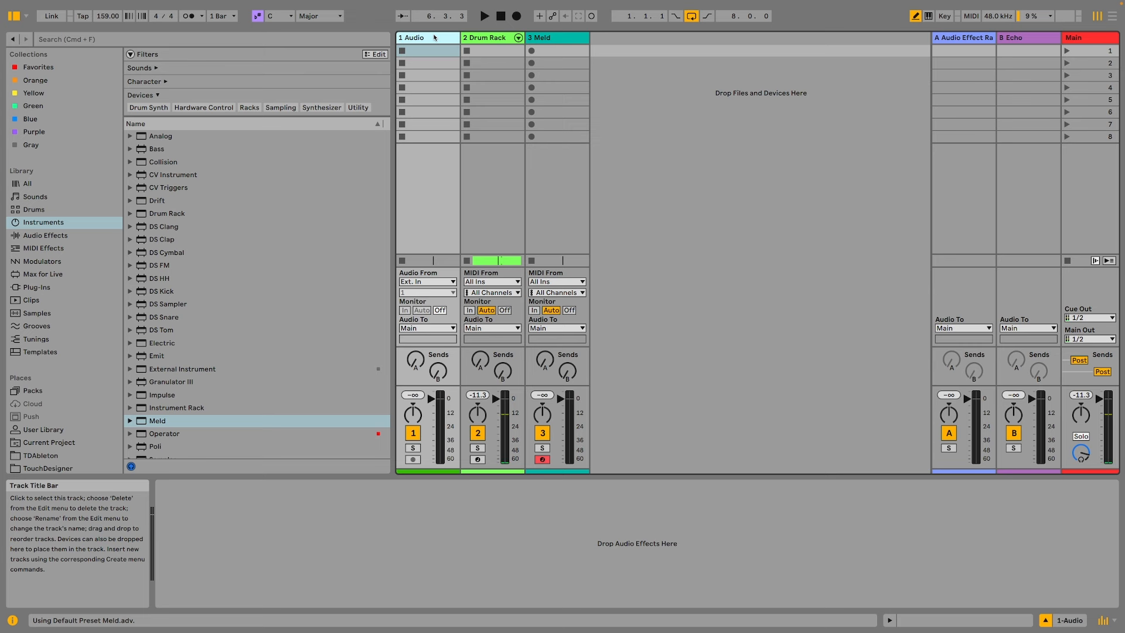
{"action": "key", "text": "Delete"}
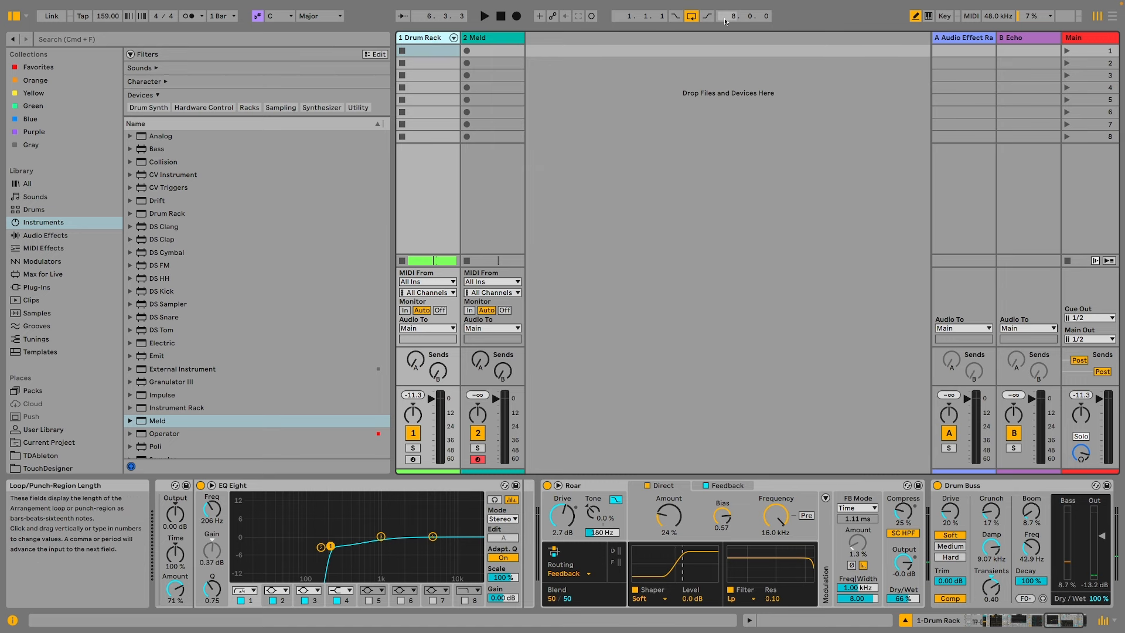
Solo the Meld track in the mixer and return to the arrangement timeline.
{"action": "left_click", "coordinate": [1114, 17]}
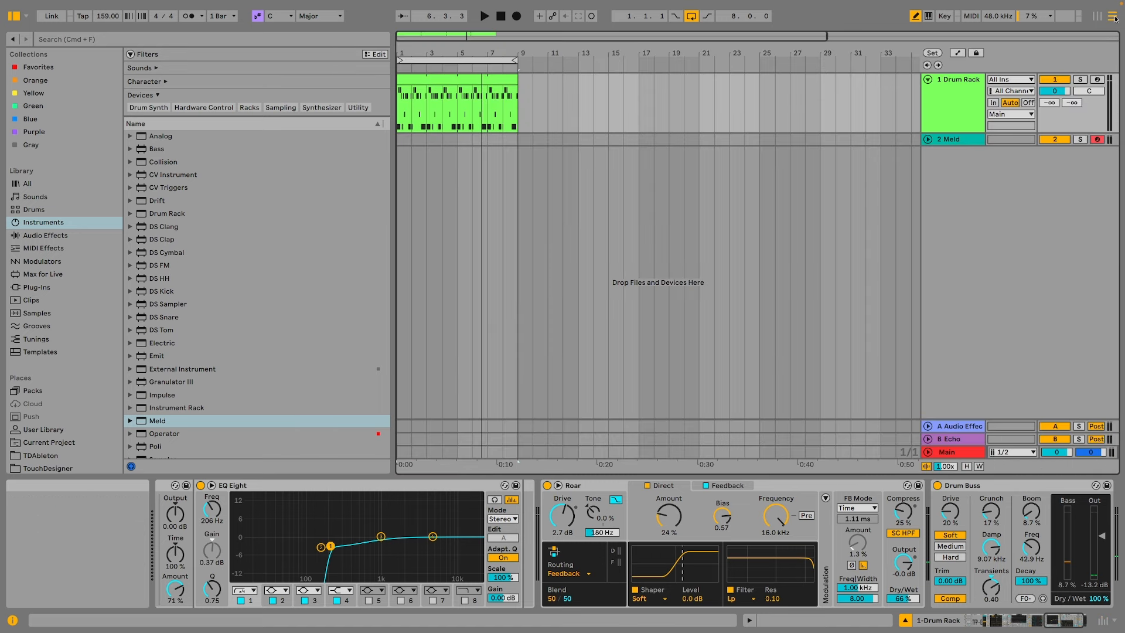
{"action": "left_click", "coordinate": [1096, 18]}
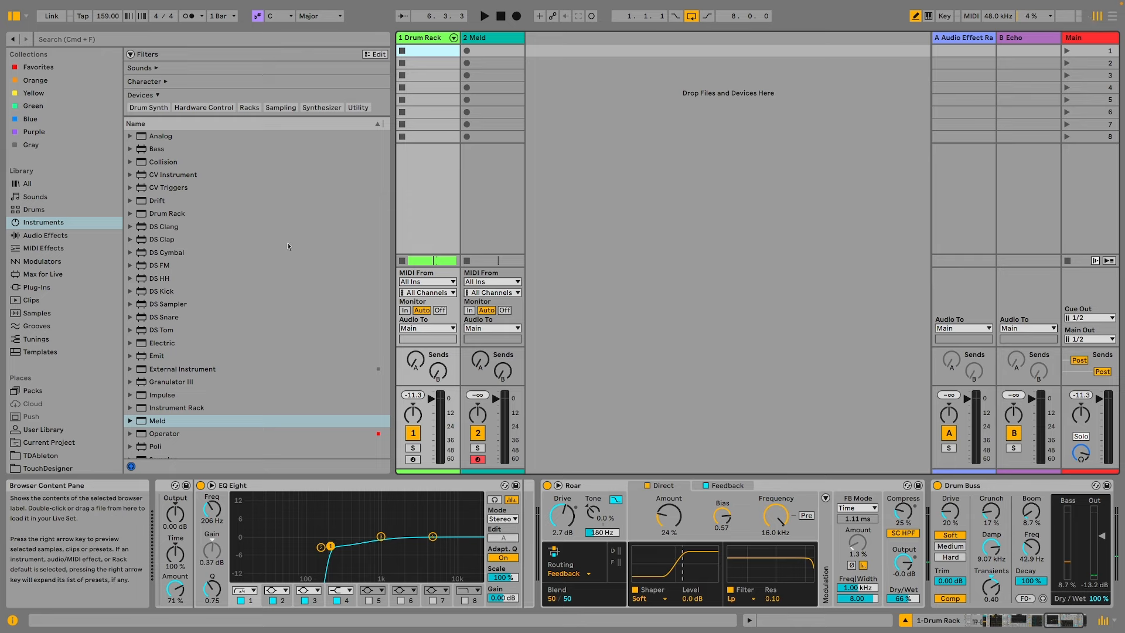
{"action": "left_click", "coordinate": [478, 448]}
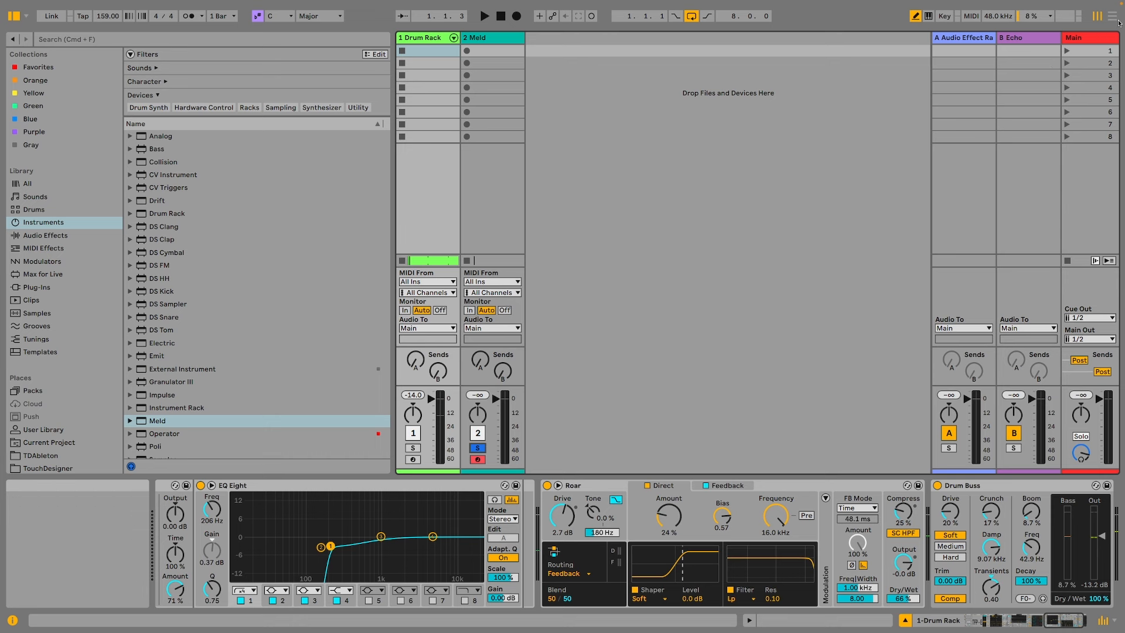
{"action": "key", "text": "Tab"}
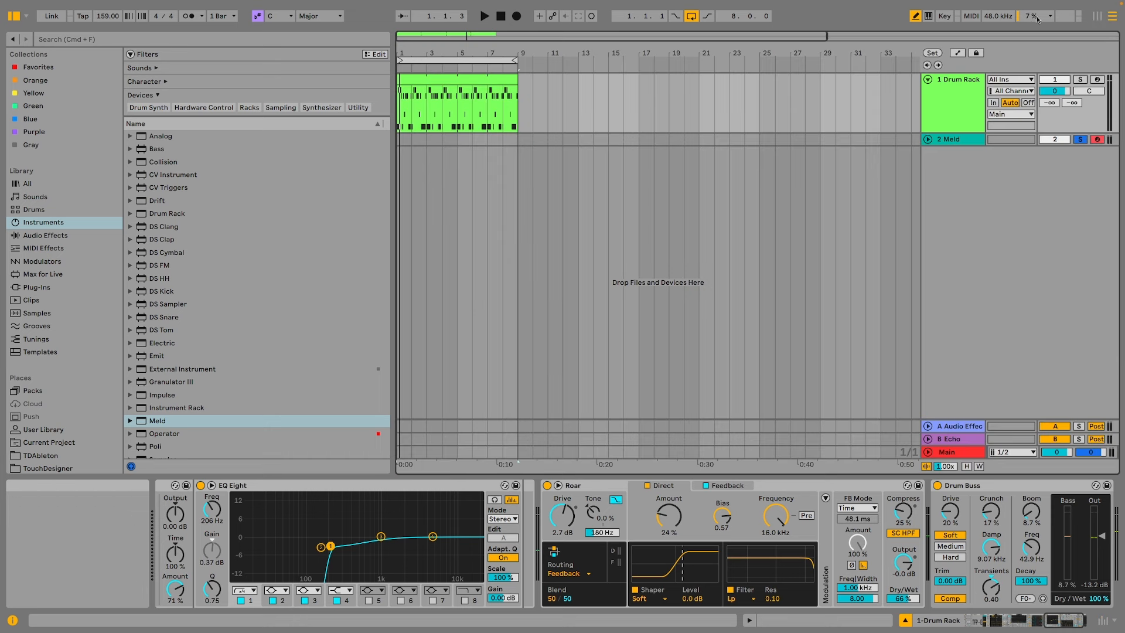
Shorten the arrangement loop to four bars and create an empty four-bar MIDI clip over it on the Meld track.
{"action": "left_click", "coordinate": [513, 147]}
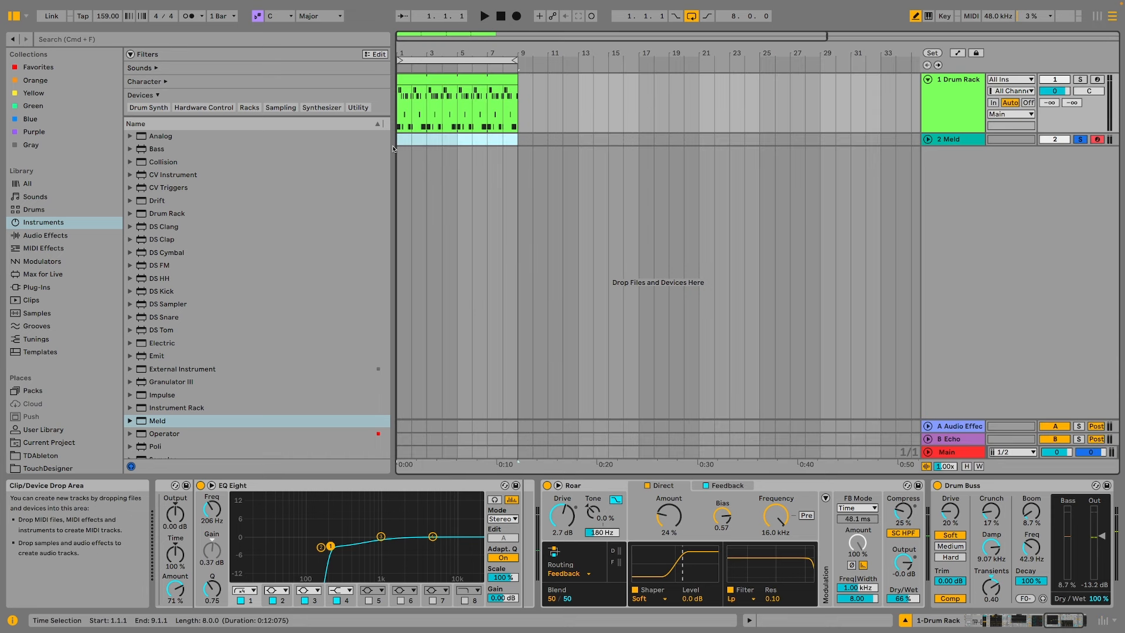
{"action": "left_click_drag", "start_coordinate": [394, 149], "coordinate": [394, 147]}
{"action": "left_click_drag", "start_coordinate": [513, 58], "coordinate": [457, 59]}
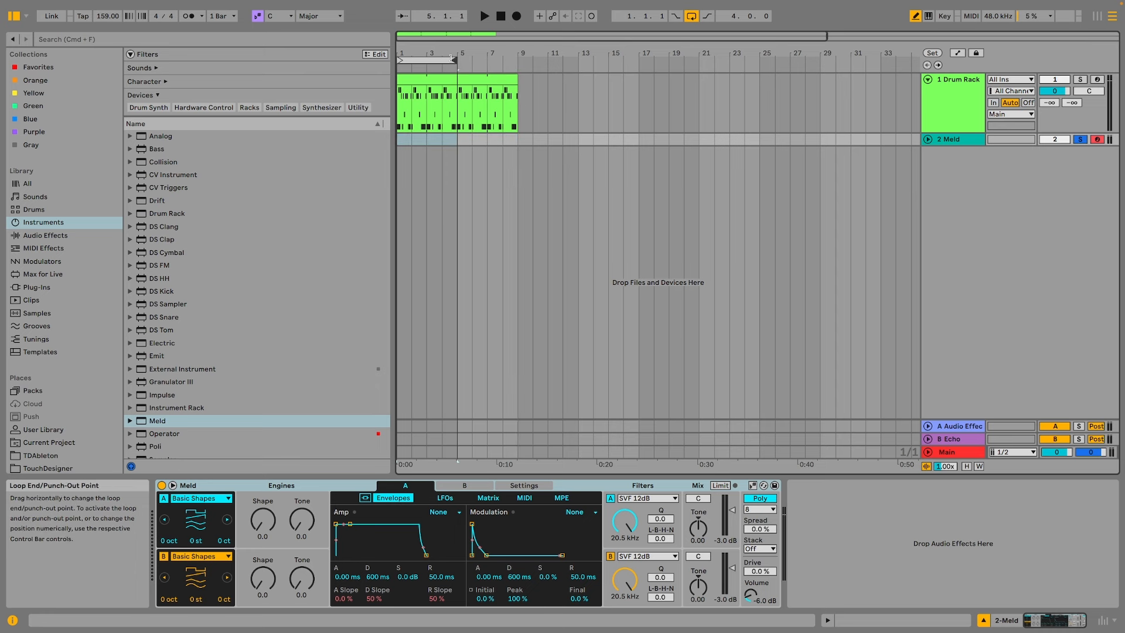
{"action": "key", "text": "super+shift+m"}
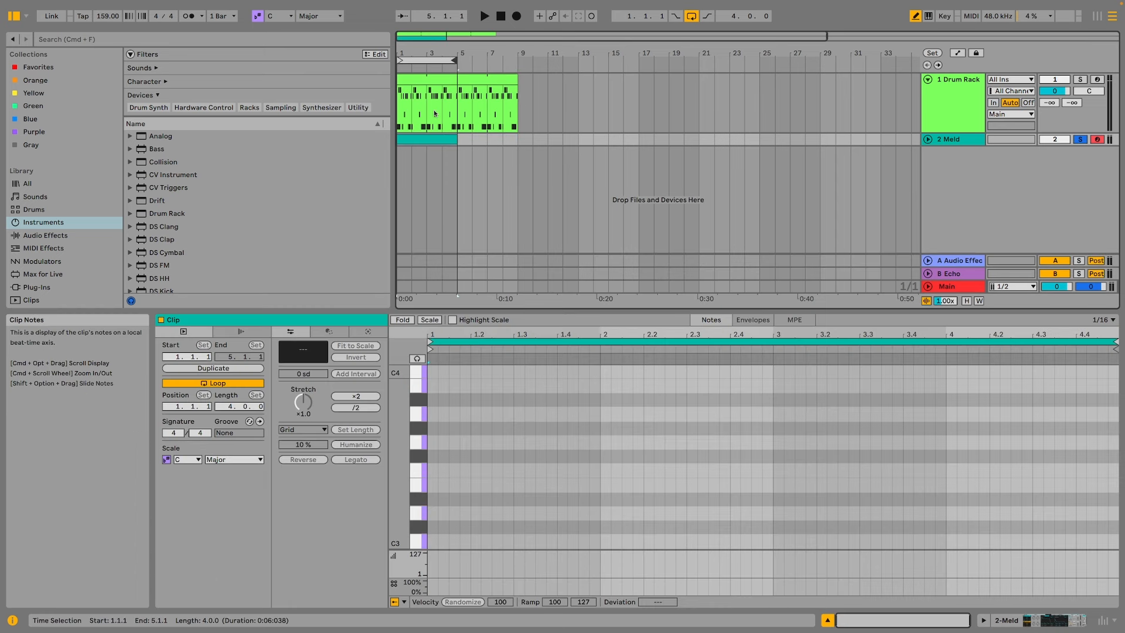
Choose the Stacks generator for the Meld clip and expand its sequence to four chords.
{"action": "left_click", "coordinate": [370, 332]}
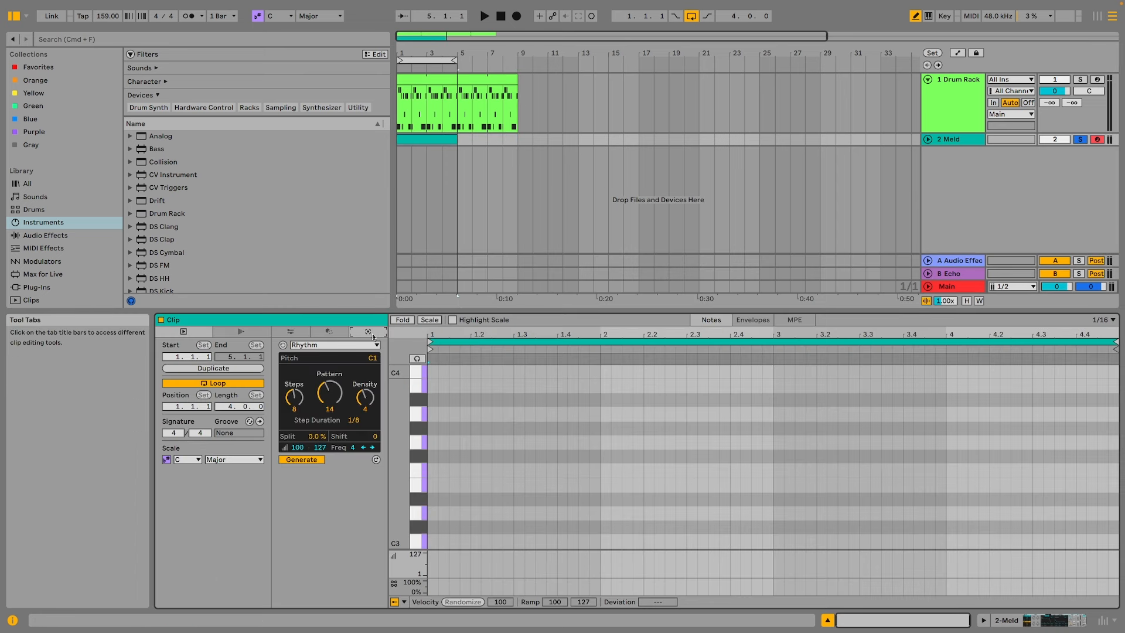
{"action": "left_click", "coordinate": [336, 343]}
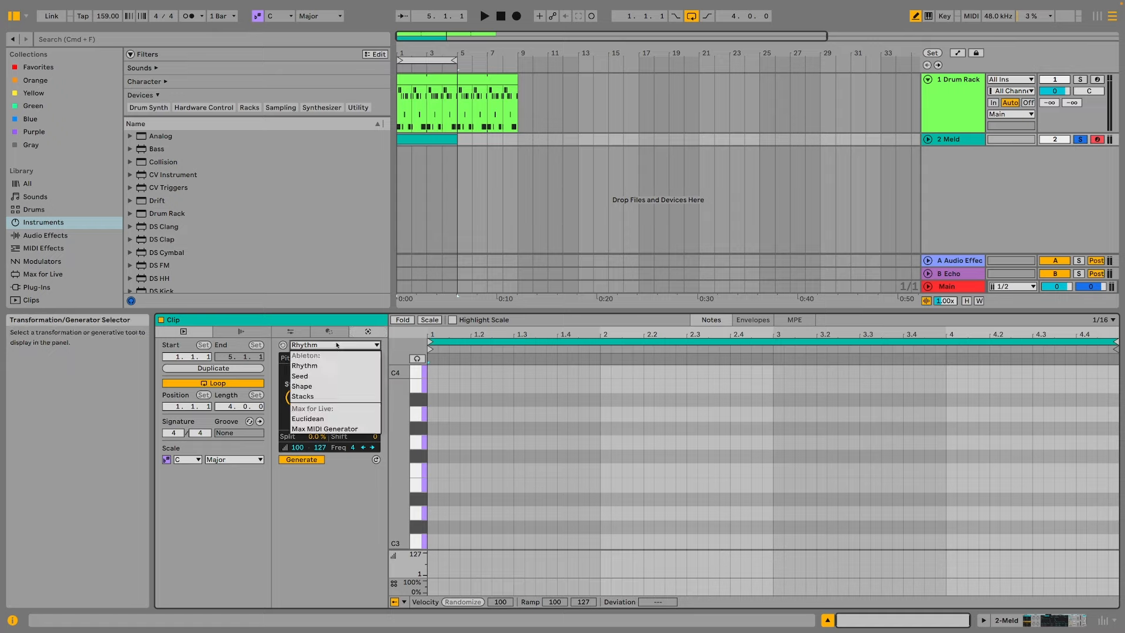
{"action": "left_click", "coordinate": [310, 397]}
{"action": "left_click", "coordinate": [374, 370]}
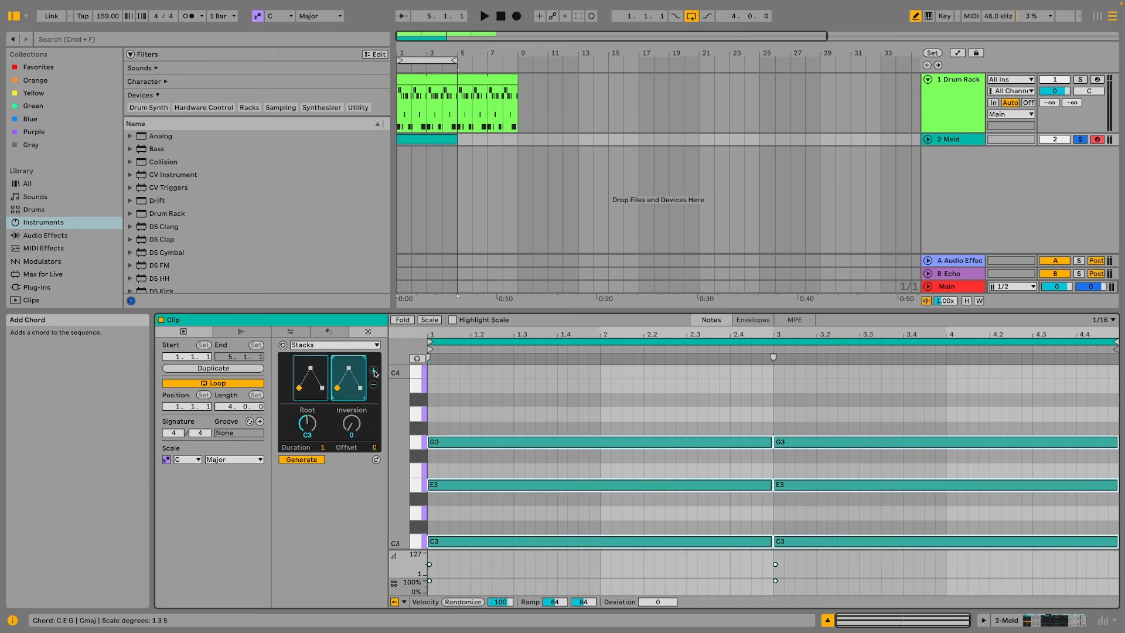
{"action": "left_click", "coordinate": [373, 370]}
{"action": "left_click", "coordinate": [373, 371]}
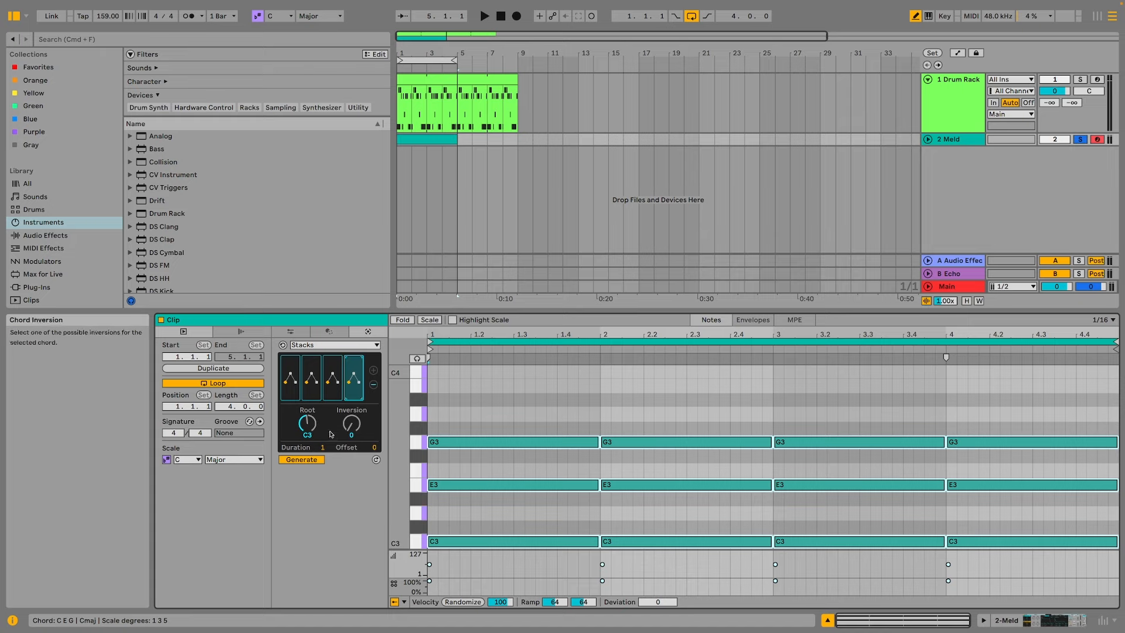
Undo the generated chords and try G3 as the root of the first chord in Stacks.
{"action": "left_click_drag", "start_coordinate": [322, 447], "coordinate": [321, 436]}
{"action": "key", "text": "super+z"}
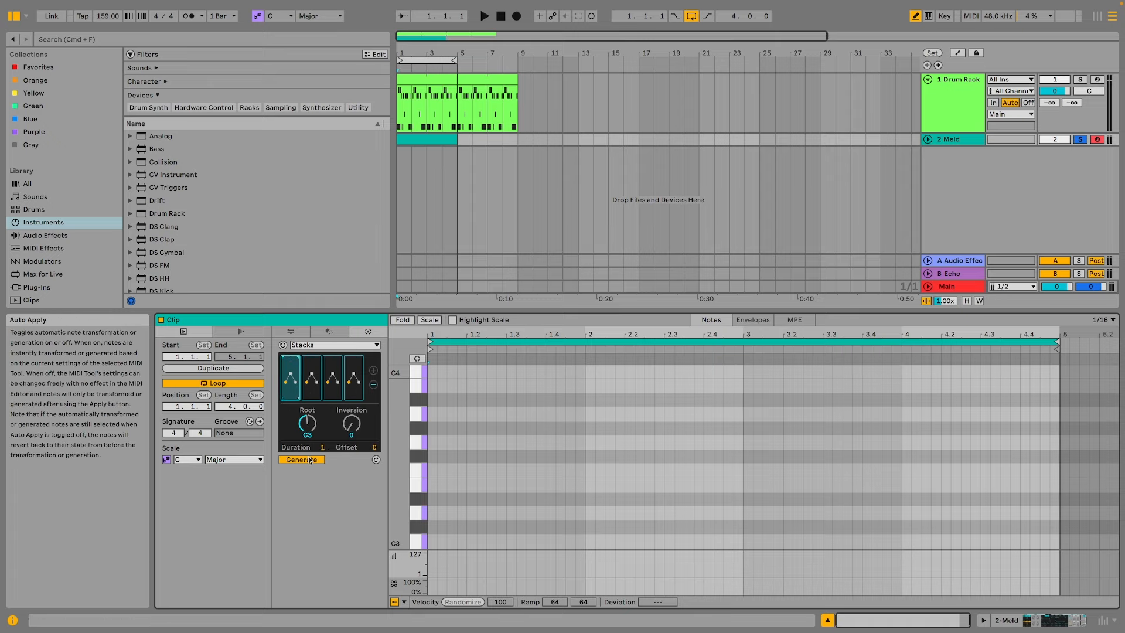
{"action": "left_click_drag", "start_coordinate": [312, 436], "coordinate": [312, 428]}
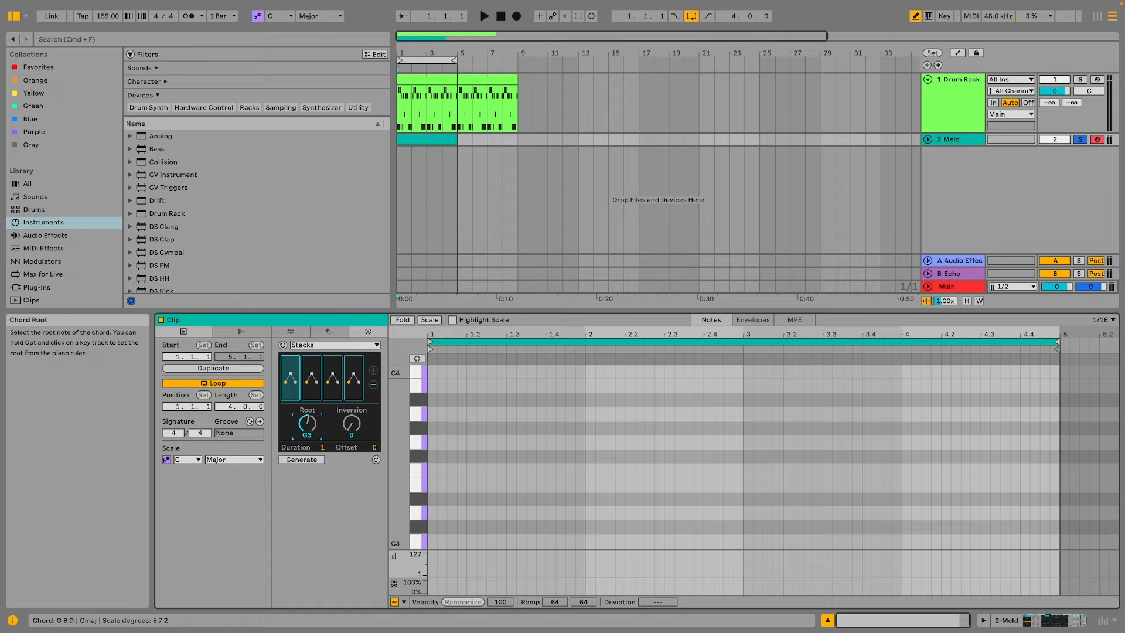
Undo the clip's creation and the audio track's deletion, and recreate an empty four-bar MIDI clip on the Meld track.
{"action": "key", "text": "super+z"}
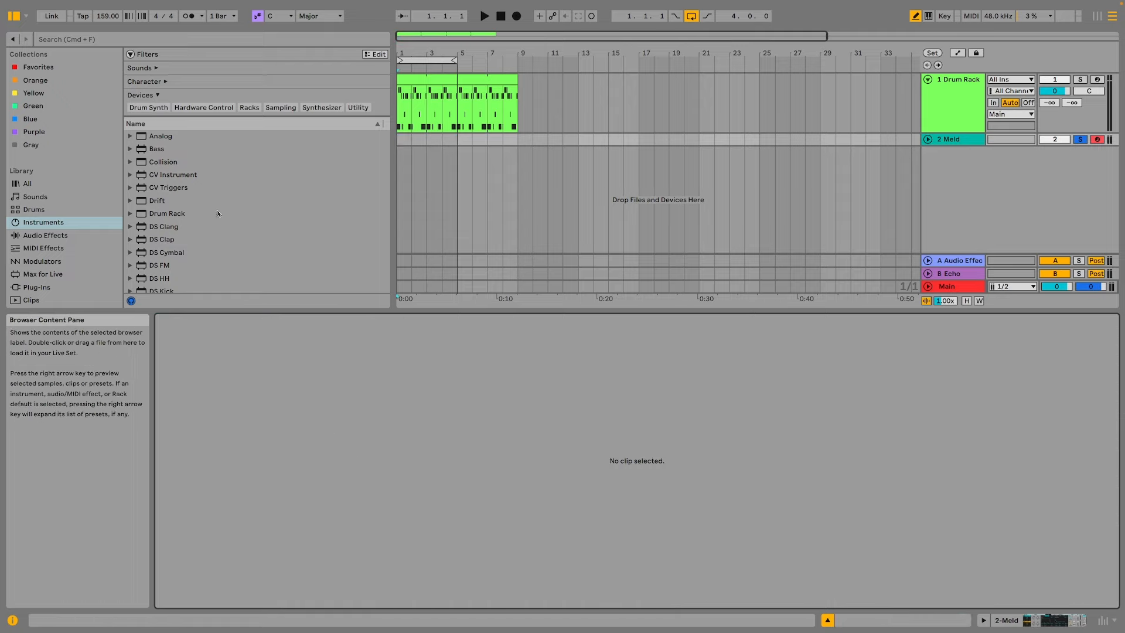
{"action": "key", "text": "super+z"}
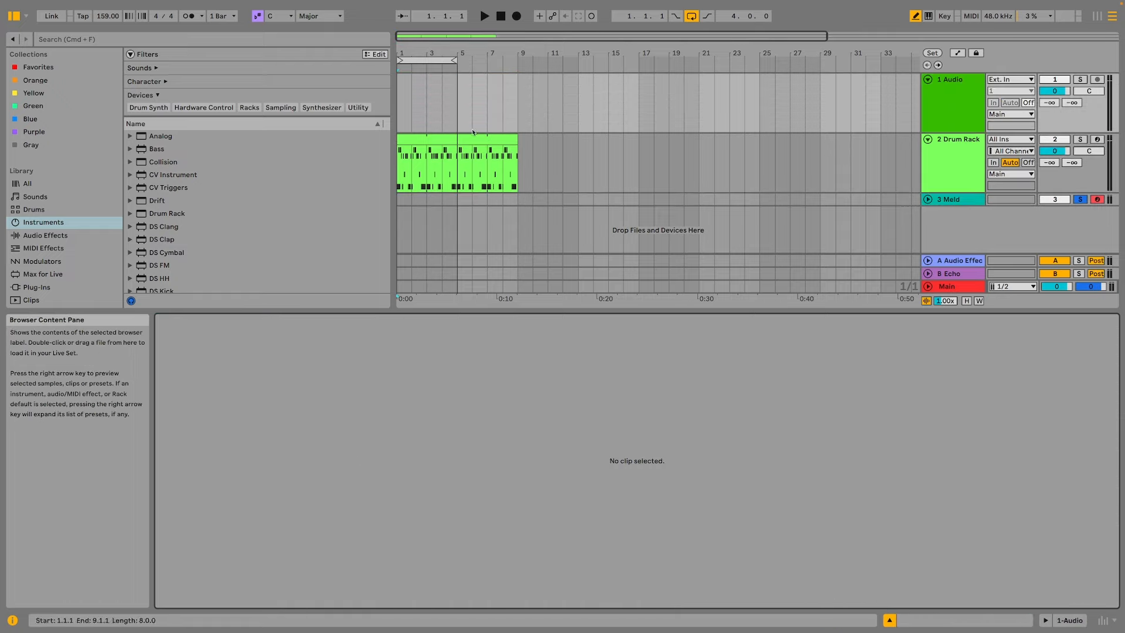
{"action": "left_click", "coordinate": [456, 199]}
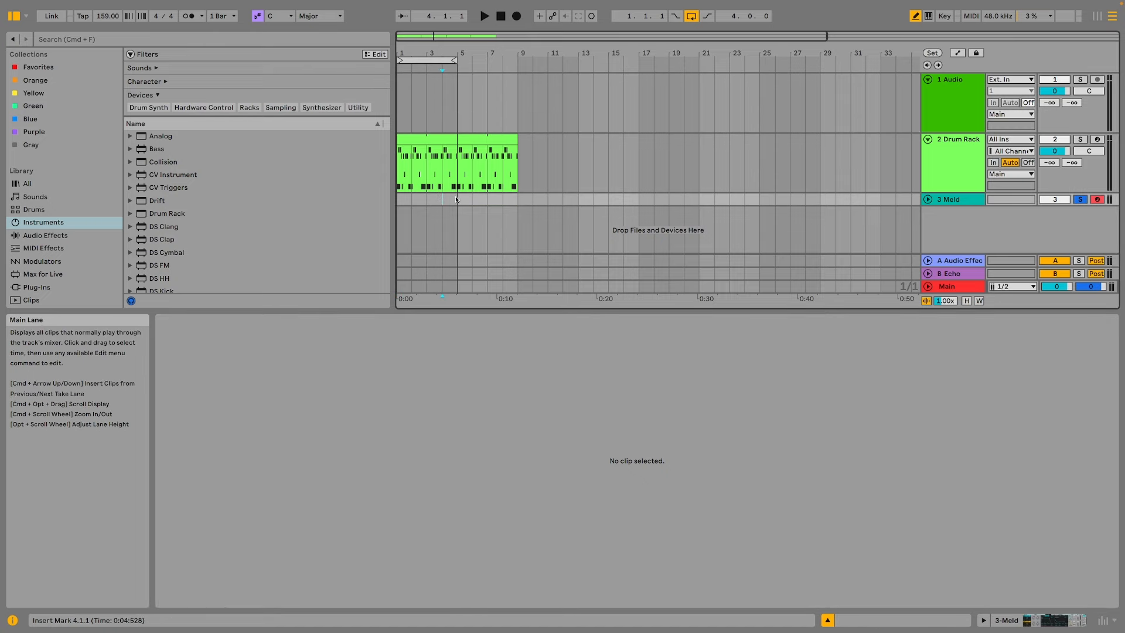
{"action": "key", "text": "super+shift+m"}
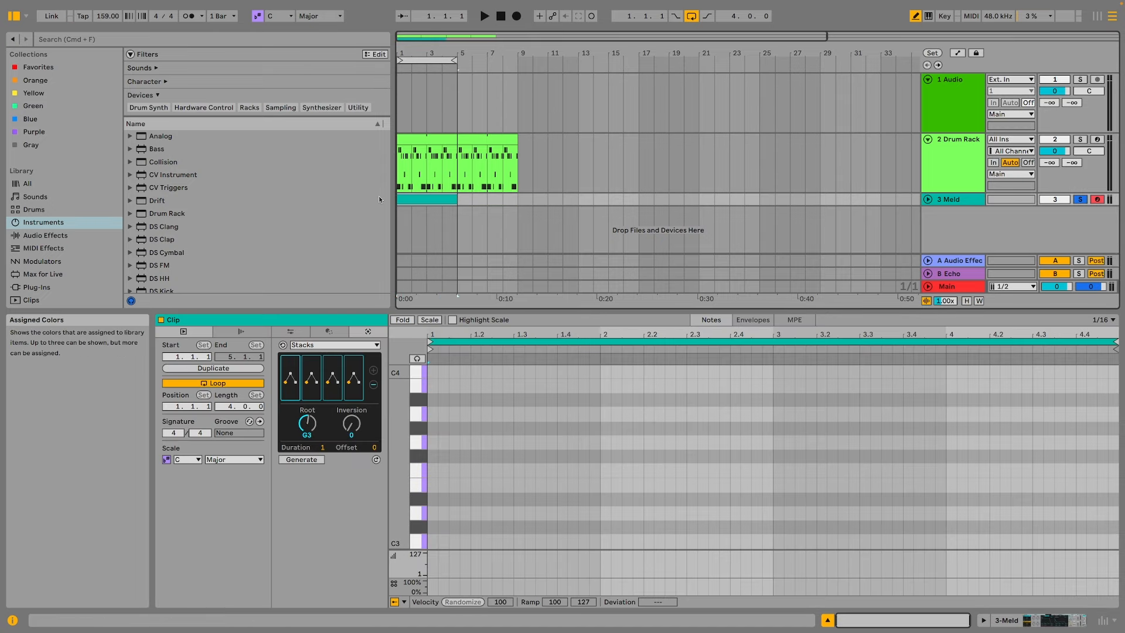
Generate the four-chord stack, set the first chord's root to C2, and delete the generated notes from the clip.
{"action": "left_click", "coordinate": [310, 461]}
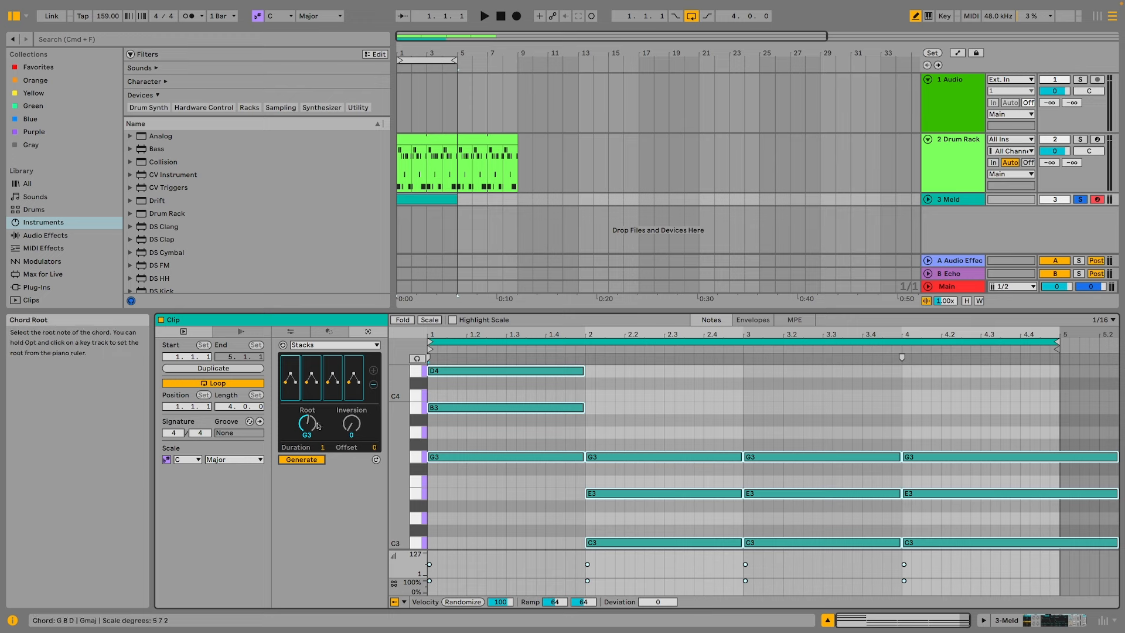
{"action": "left_click_drag", "start_coordinate": [310, 427], "coordinate": [311, 451]}
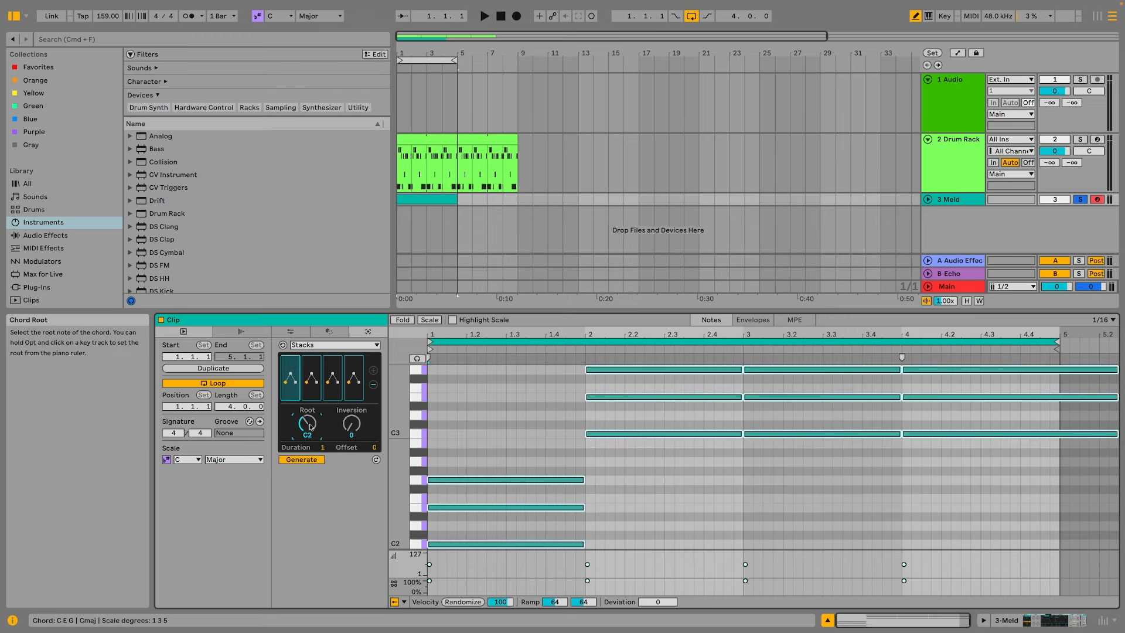
{"action": "key", "text": "Delete"}
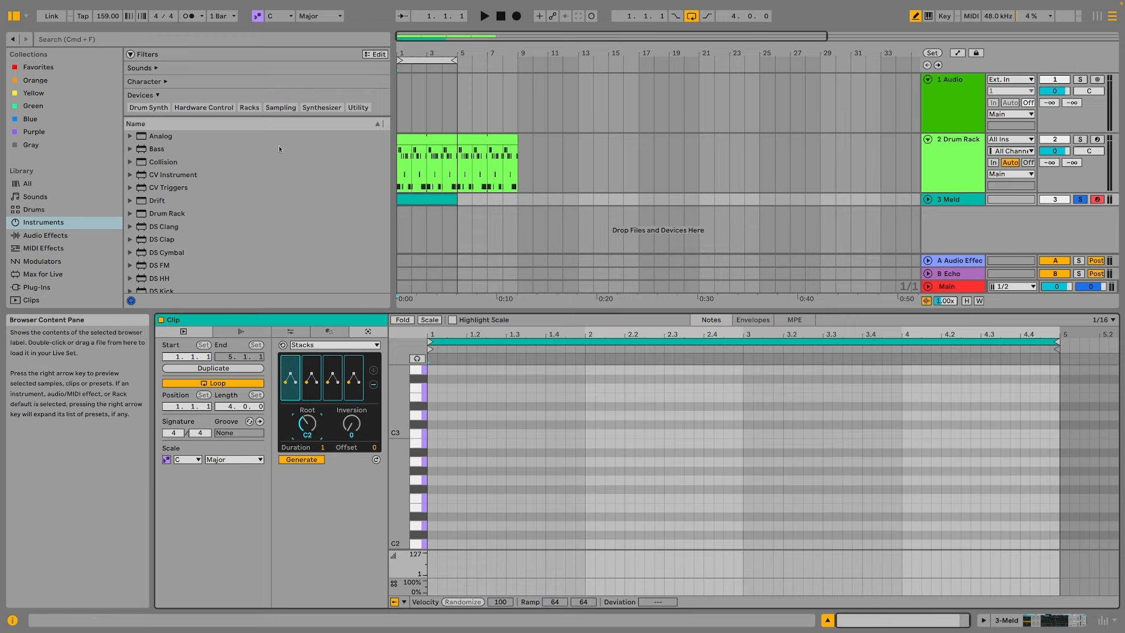
Open the choice of scales for the whole set.
{"action": "left_click", "coordinate": [311, 16]}
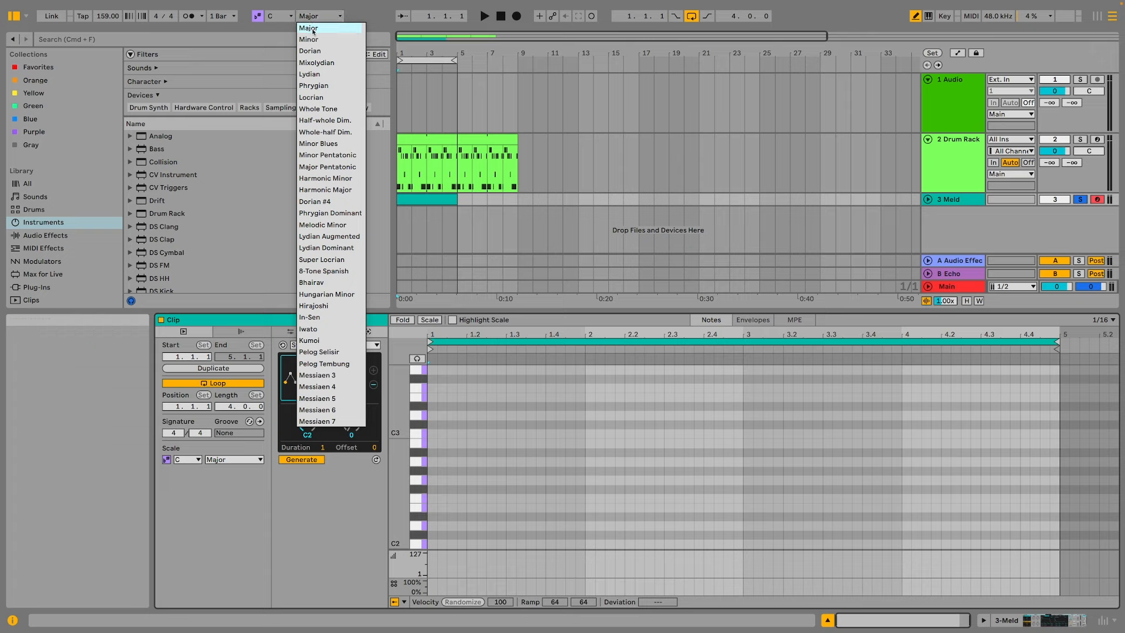
Set the scale to G Minor and restrict the note editor's rows to notes of that scale.
{"action": "left_click", "coordinate": [310, 39]}
{"action": "left_click", "coordinate": [288, 17]}
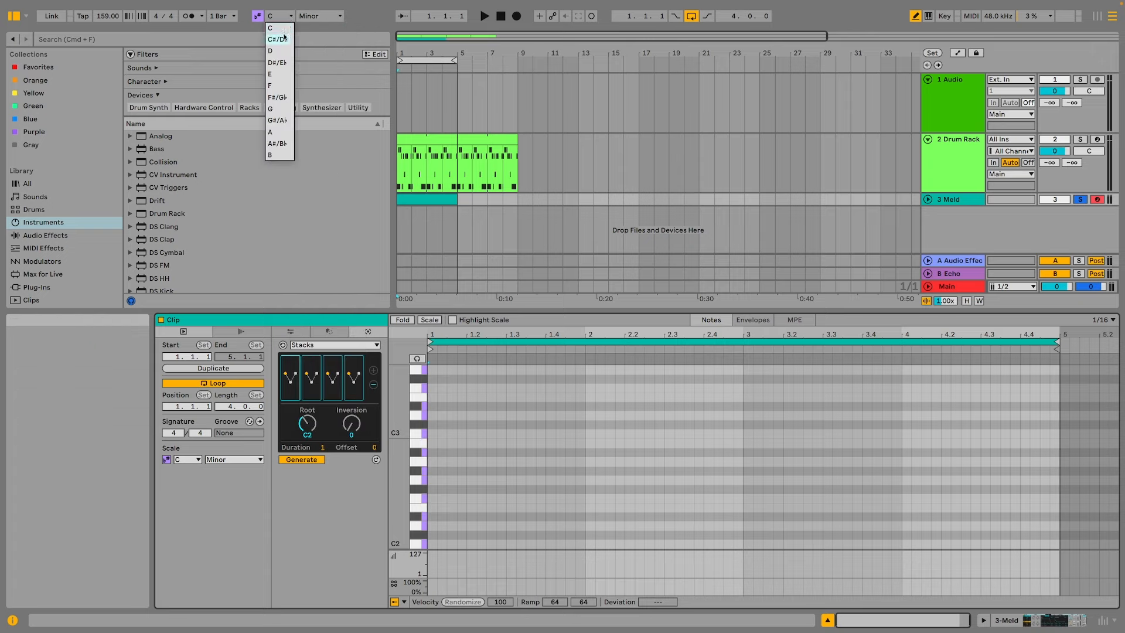
{"action": "left_click", "coordinate": [278, 108]}
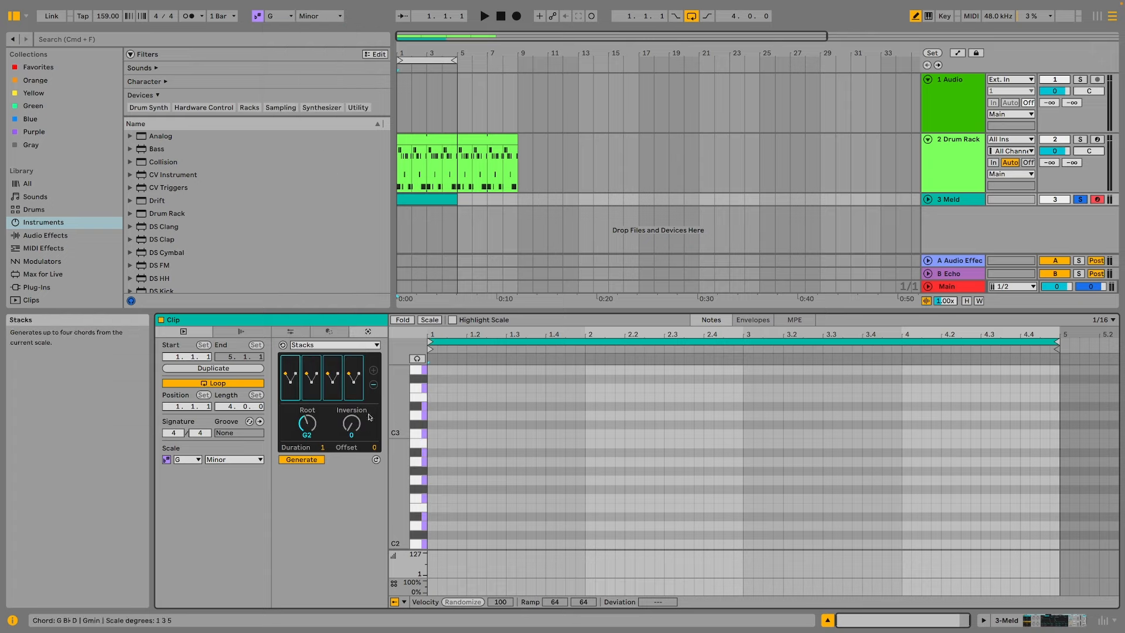
{"action": "left_click", "coordinate": [414, 320]}
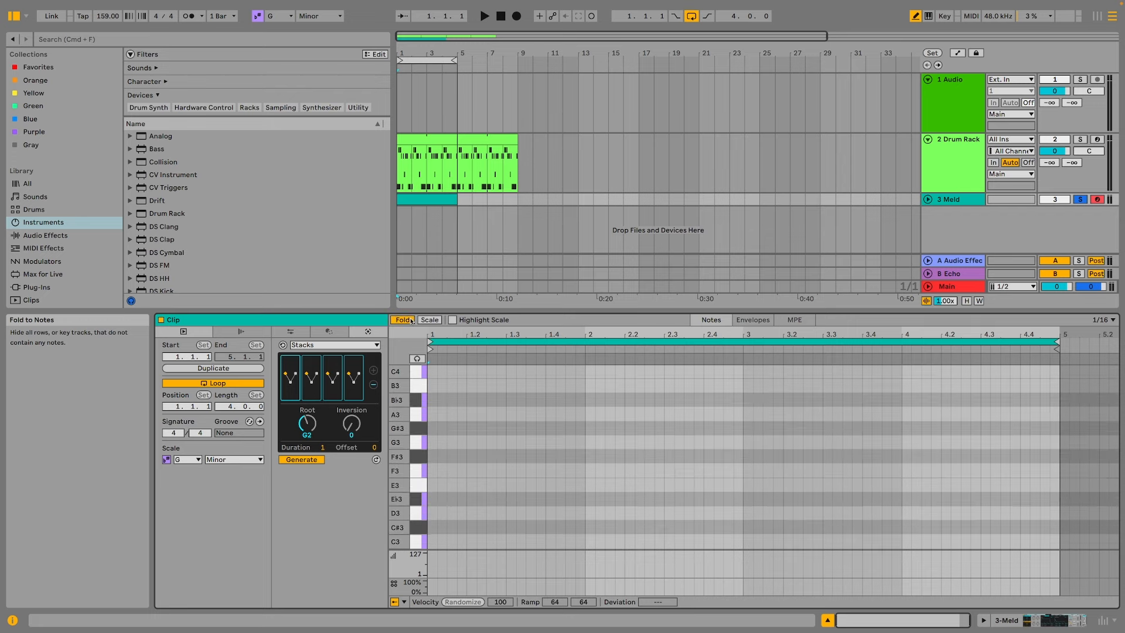
{"action": "left_click", "coordinate": [414, 320]}
{"action": "left_click", "coordinate": [429, 320]}
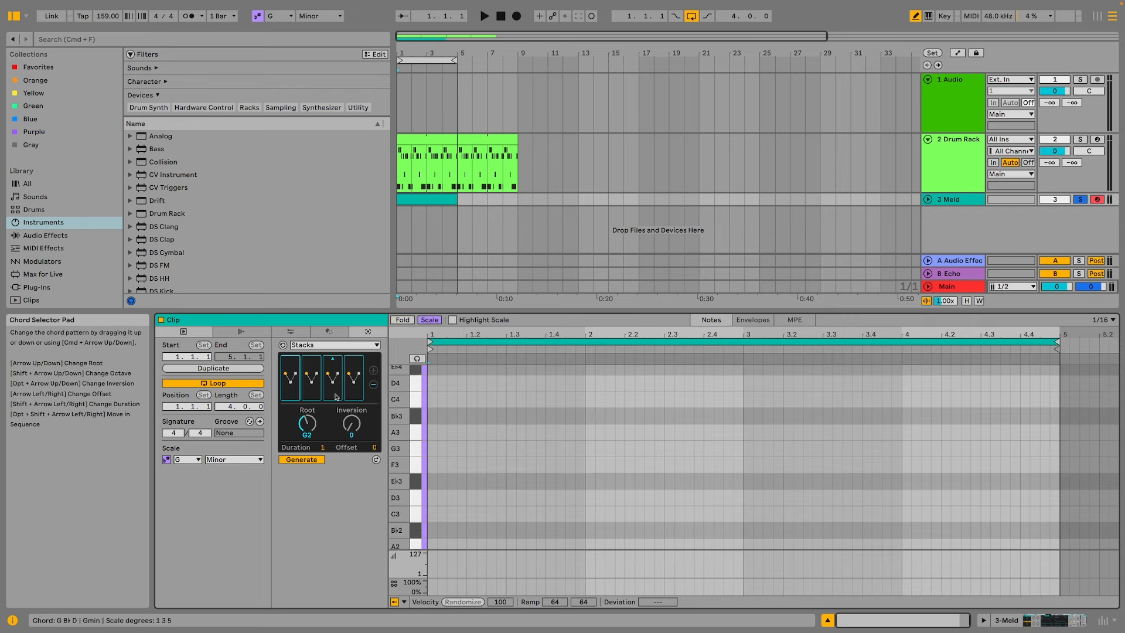
Generate four Stacks chords in the clip and set the first chord to F7 with root F3.
{"action": "left_click", "coordinate": [312, 460]}
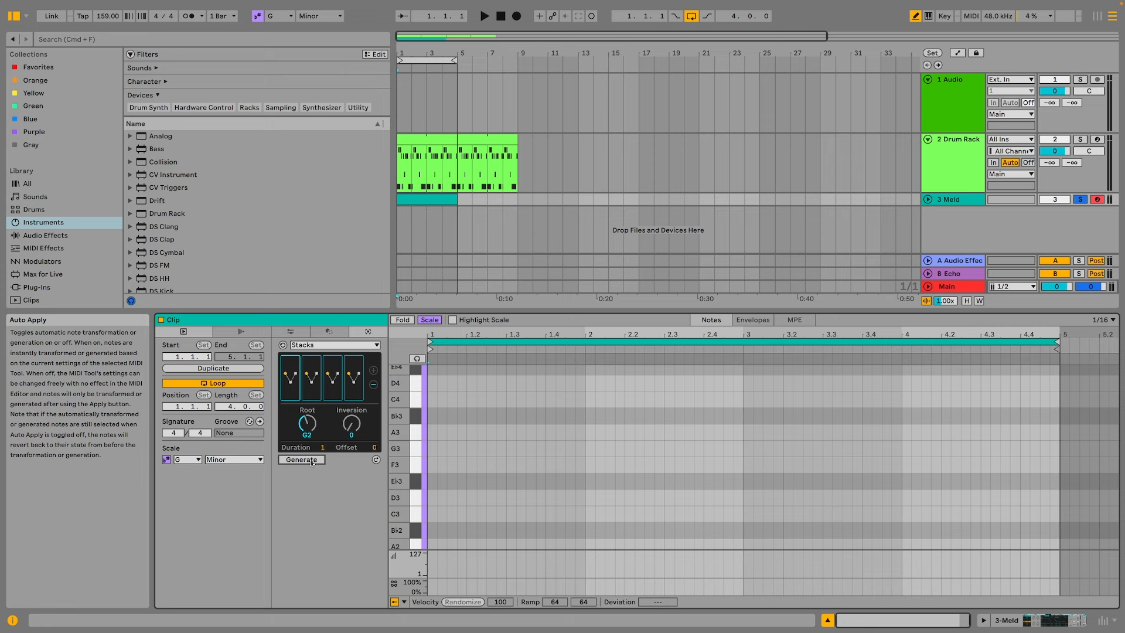
{"action": "left_click", "coordinate": [312, 461]}
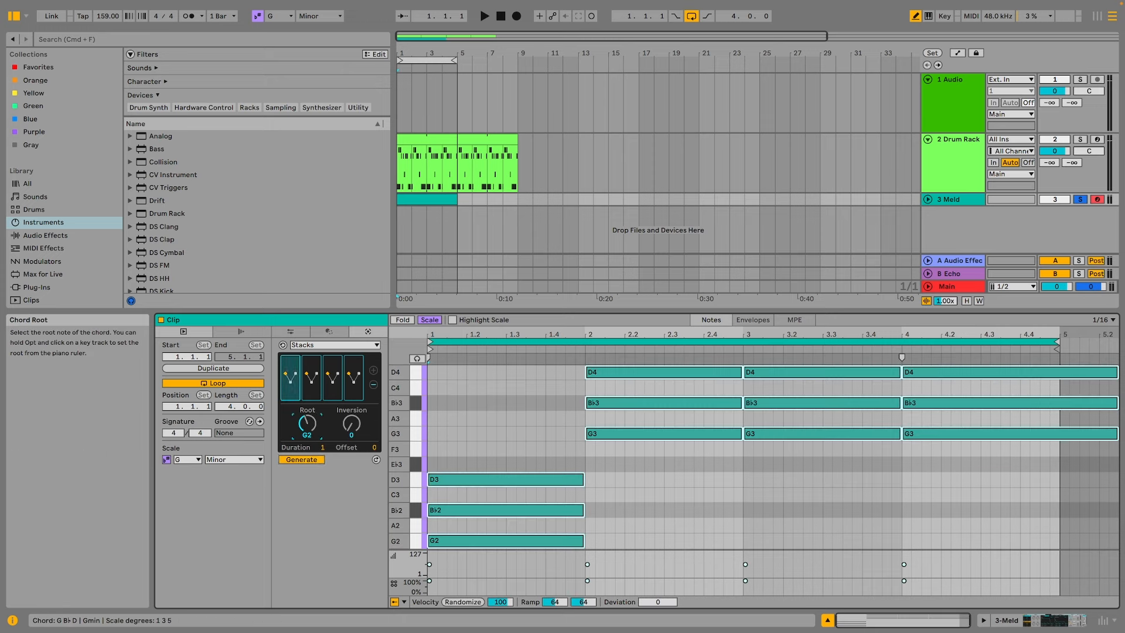
{"action": "left_click_drag", "start_coordinate": [307, 423], "coordinate": [288, 370]}
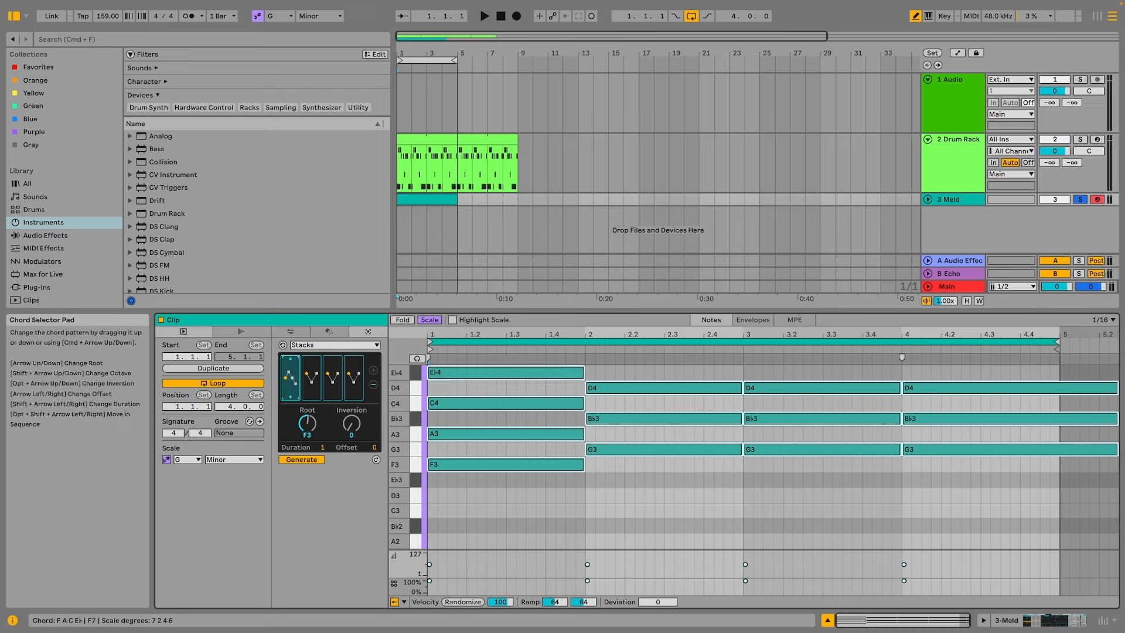
Set the second chord to B♭maj7 with root B♭3, inverted so that D4 is its lowest note.
{"action": "left_click", "coordinate": [312, 378]}
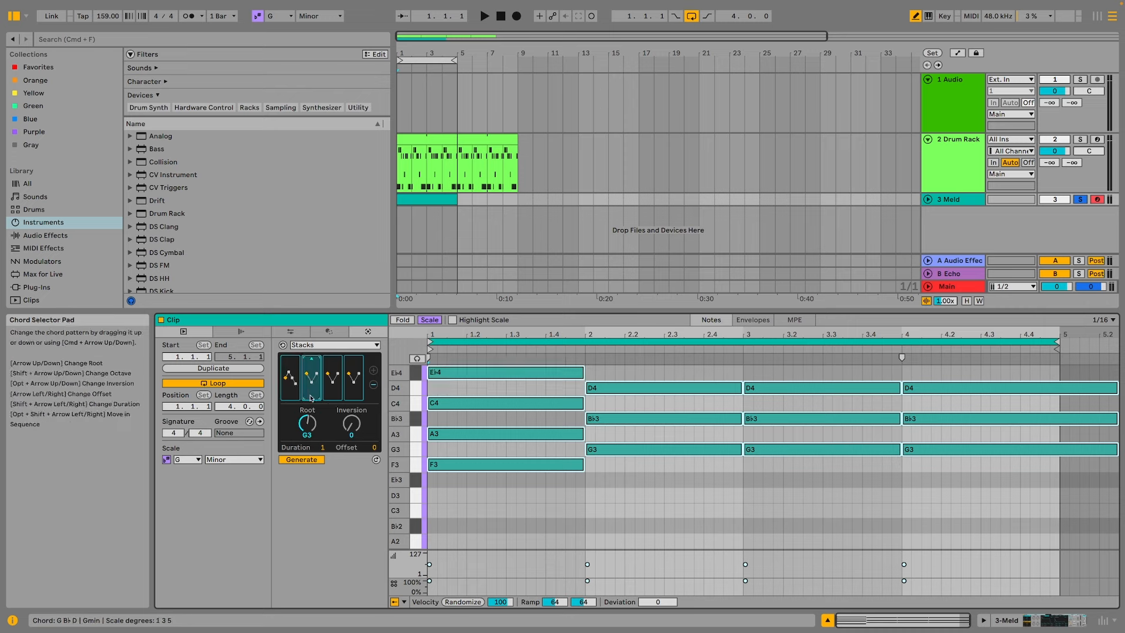
{"action": "left_click_drag", "start_coordinate": [307, 423], "coordinate": [307, 422]}
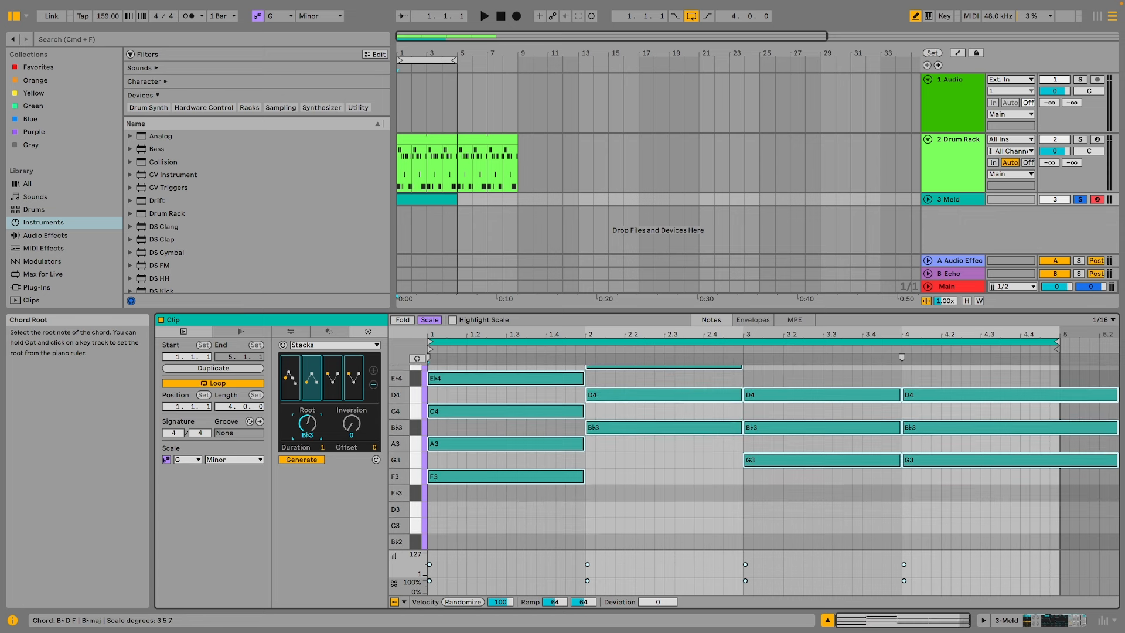
{"action": "left_click", "coordinate": [332, 378]}
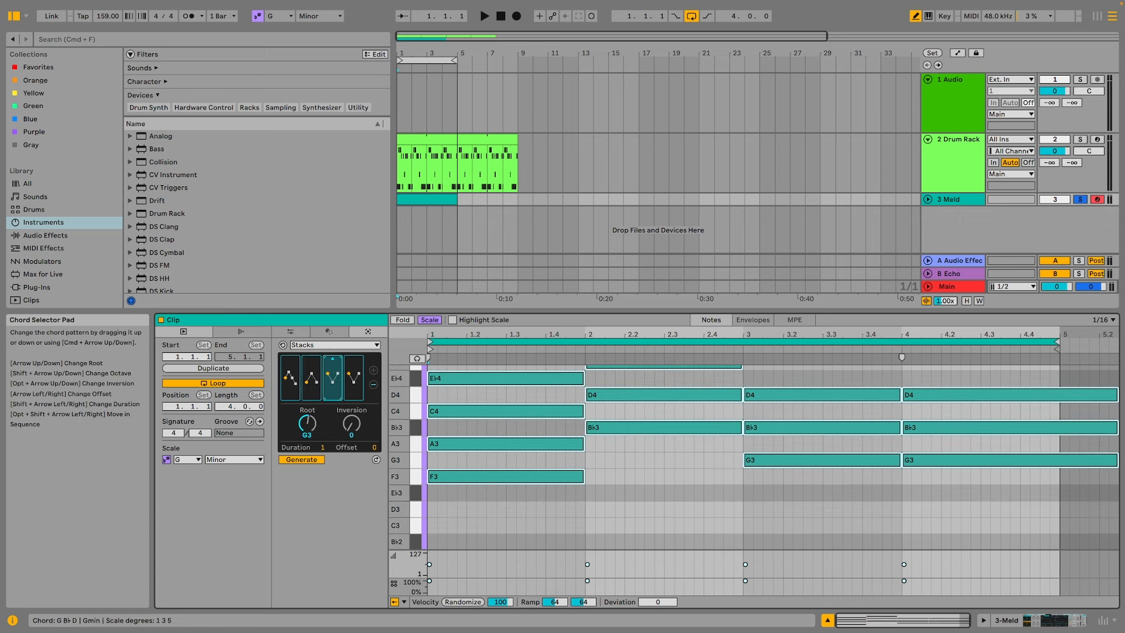
{"action": "left_click", "coordinate": [318, 383]}
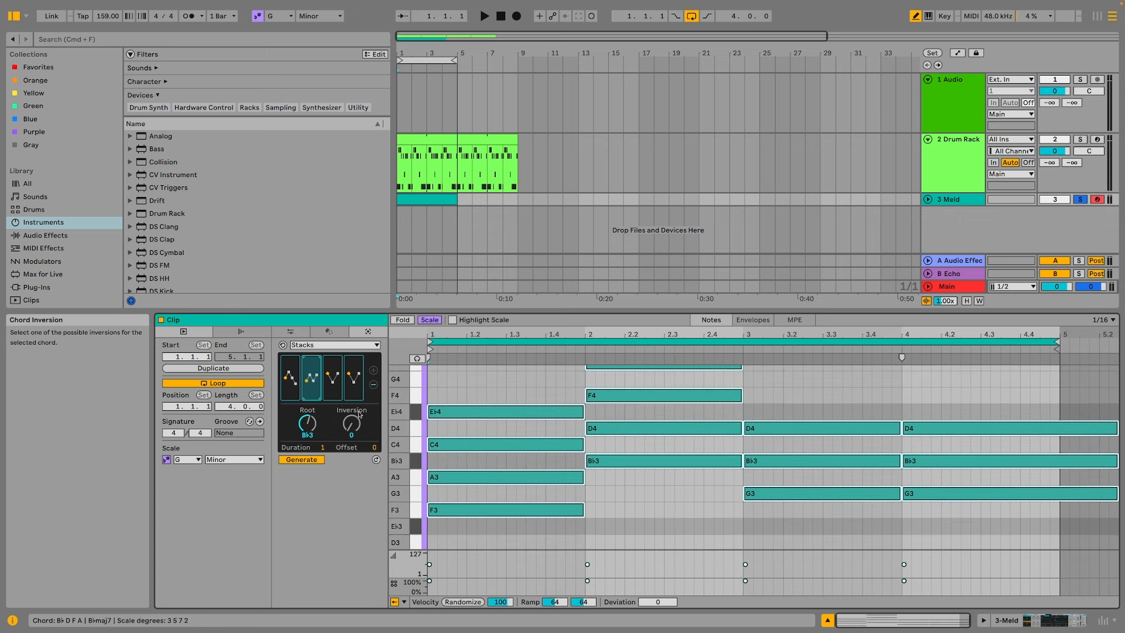
{"action": "left_click_drag", "start_coordinate": [352, 424], "coordinate": [307, 426]}
Set the third chord to Dmin♭9/A with root D3, inversion 2, and the fourth to a four-note chord with root E♭3, inversion 1.
{"action": "left_click", "coordinate": [332, 378]}
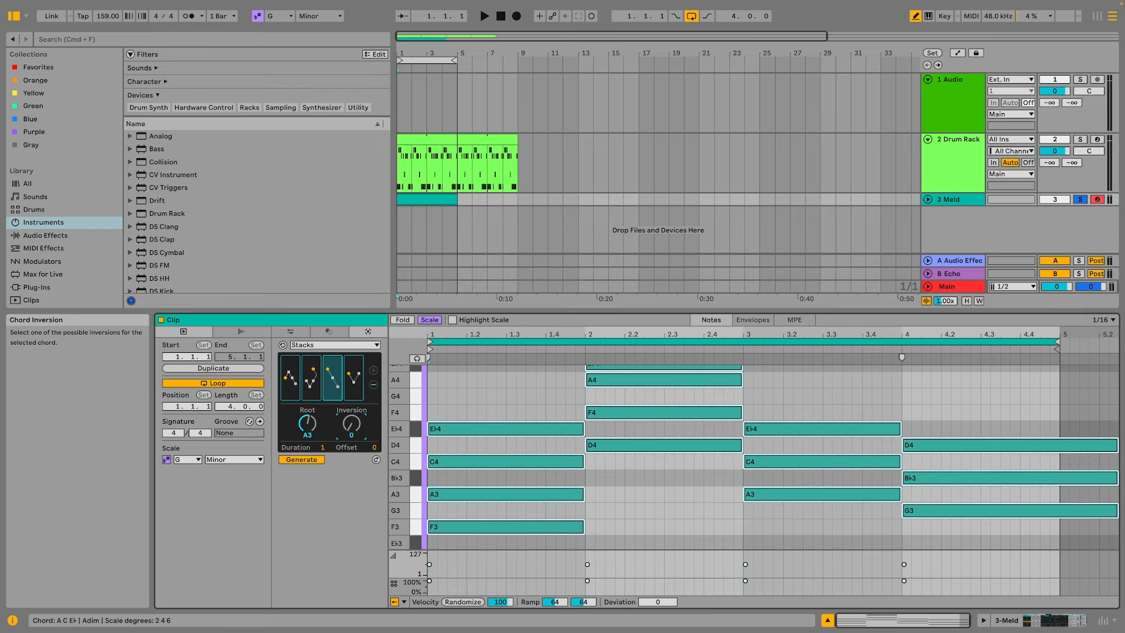
{"action": "left_click_drag", "start_coordinate": [303, 427], "coordinate": [333, 375]}
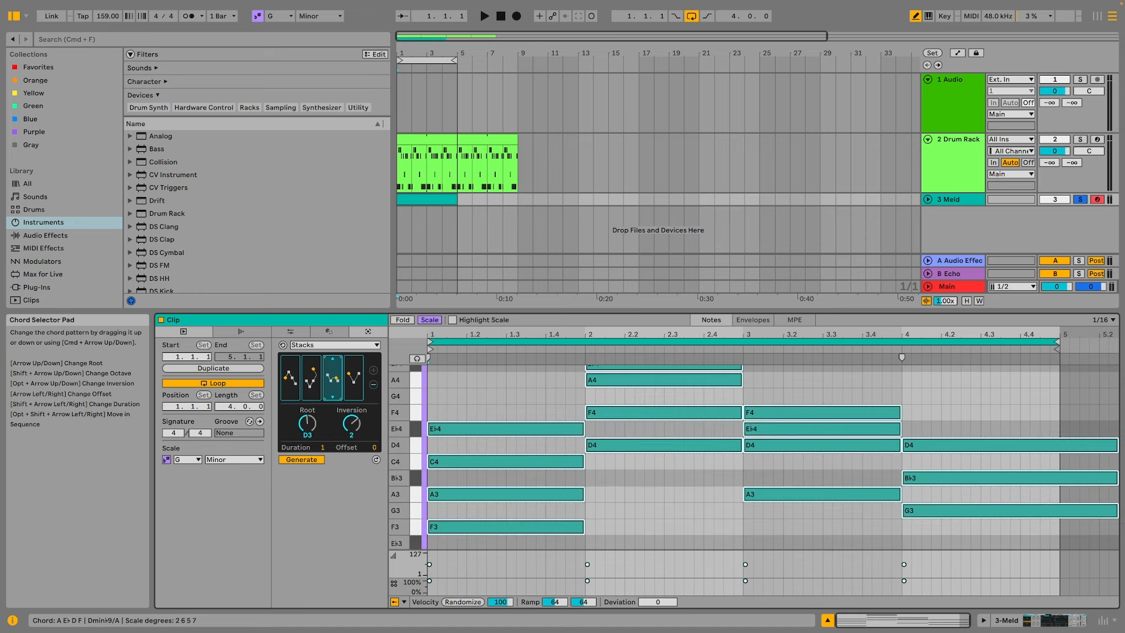
{"action": "left_click", "coordinate": [357, 381]}
{"action": "key", "text": "super+Up"}
{"action": "key", "text": "super+Up"}
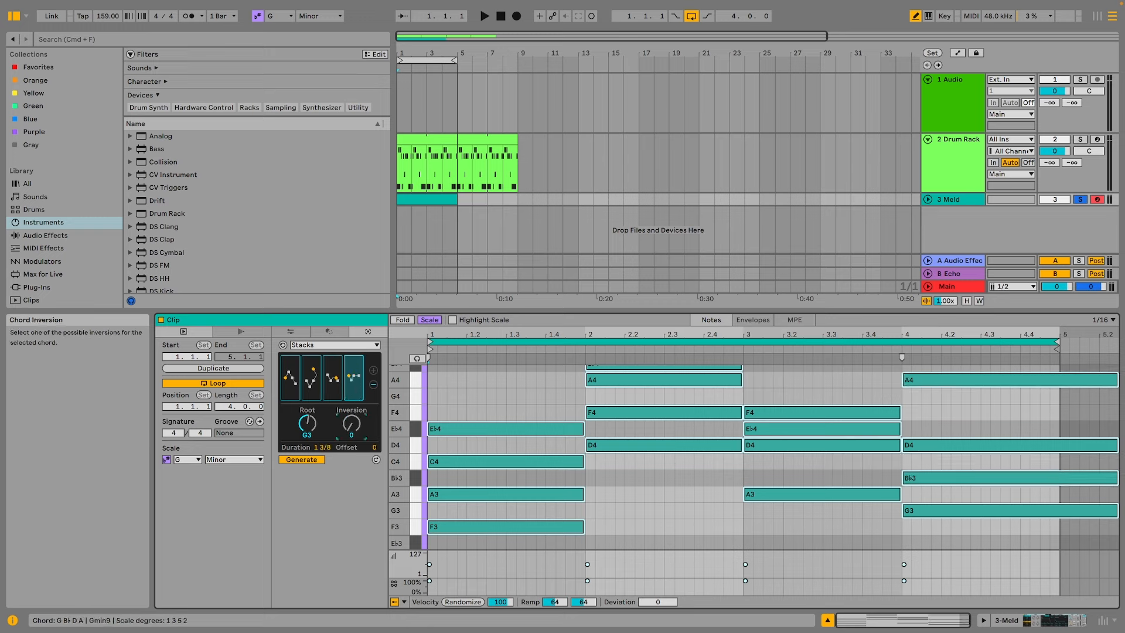
{"action": "mouse_move", "coordinate": [355, 412]}
{"action": "left_mouse_down"}
{"action": "mouse_move", "coordinate": [356, 401]}
{"action": "mouse_move", "coordinate": [307, 428]}
{"action": "mouse_move", "coordinate": [307, 440]}
{"action": "mouse_move", "coordinate": [351, 429]}
{"action": "left_mouse_up"}
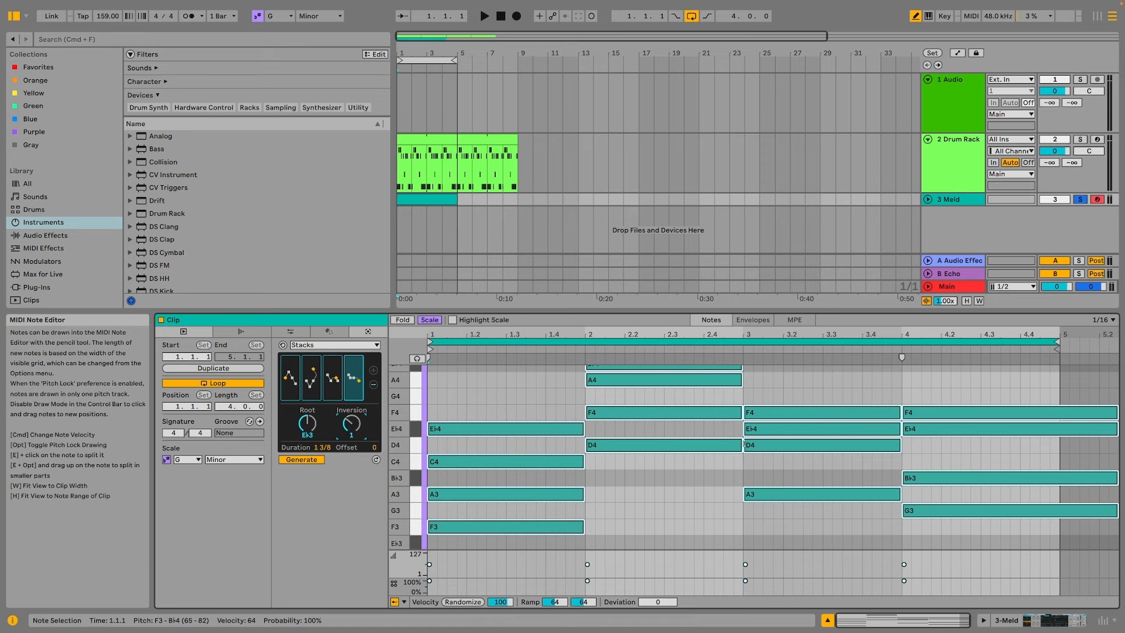
Turn off Draw Mode and lower the B♭4 and A4 notes in bar 2 by one octave.
{"action": "left_click", "coordinate": [916, 16]}
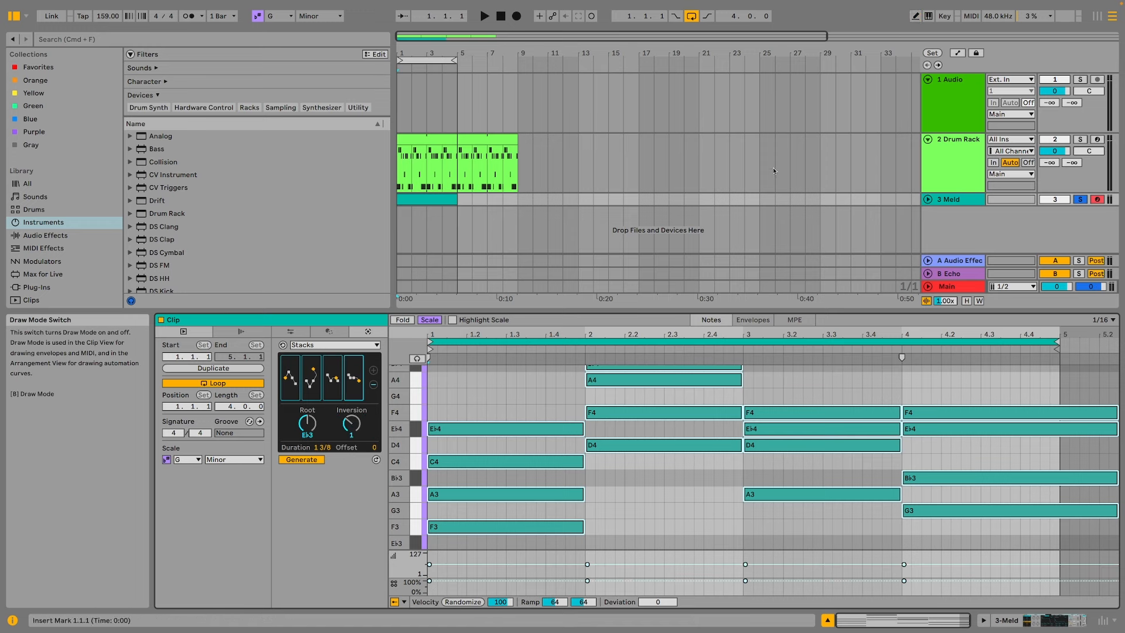
{"action": "left_click", "coordinate": [580, 382]}
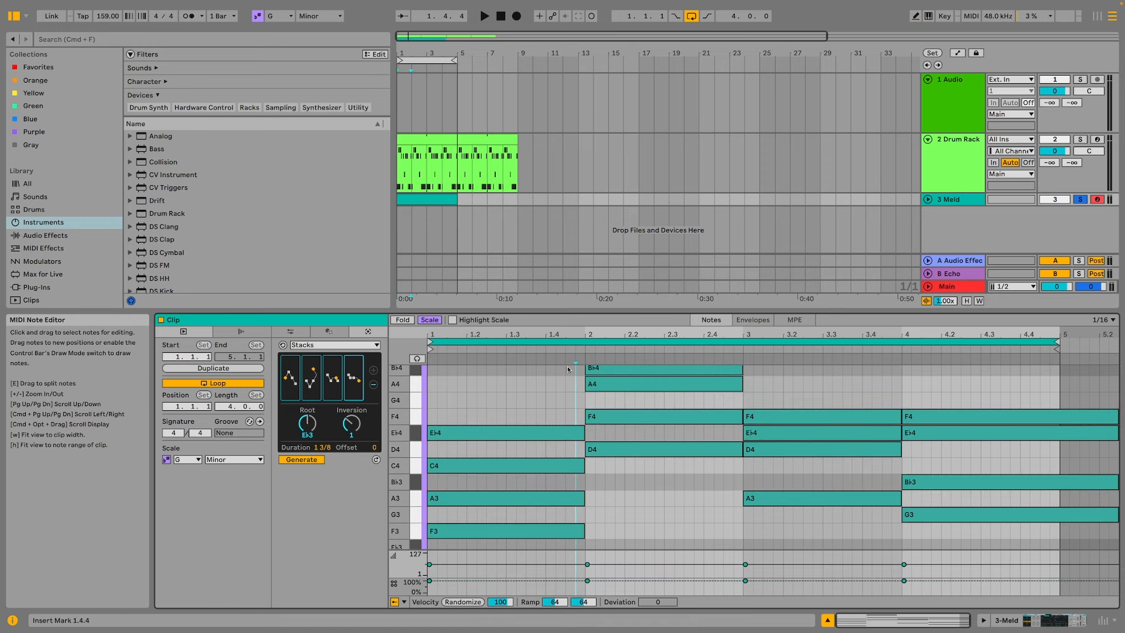
{"action": "left_click_drag", "start_coordinate": [584, 376], "coordinate": [638, 387]}
{"action": "key", "text": "shift+Down"}
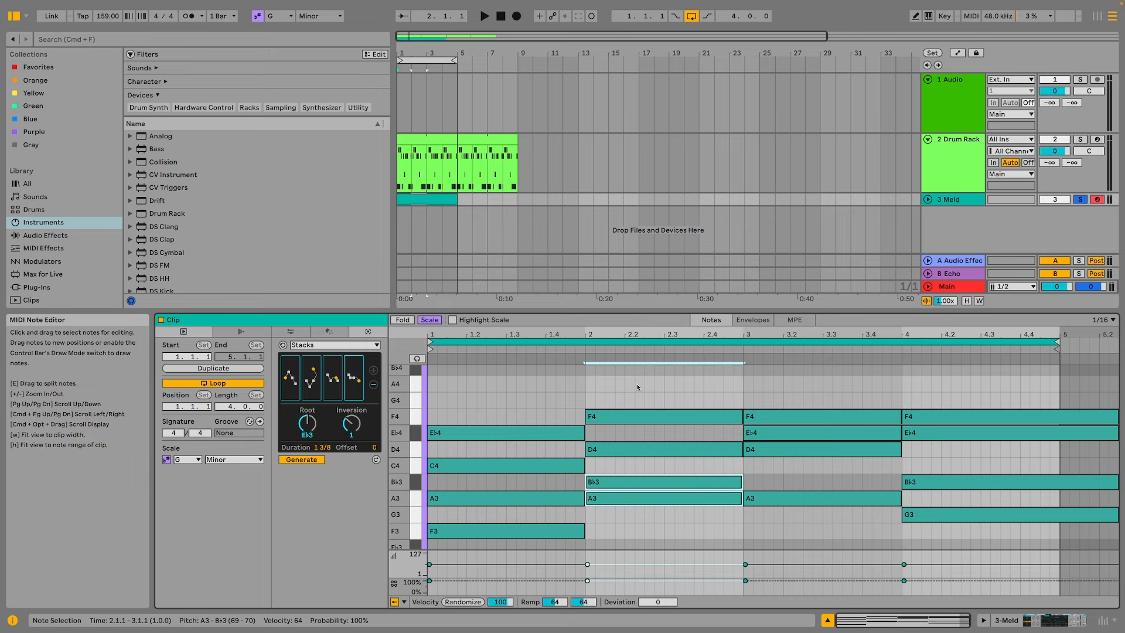
Raise the F3 note in bar 1 by one octave to F4 and play the progression briefly.
{"action": "left_click", "coordinate": [561, 533]}
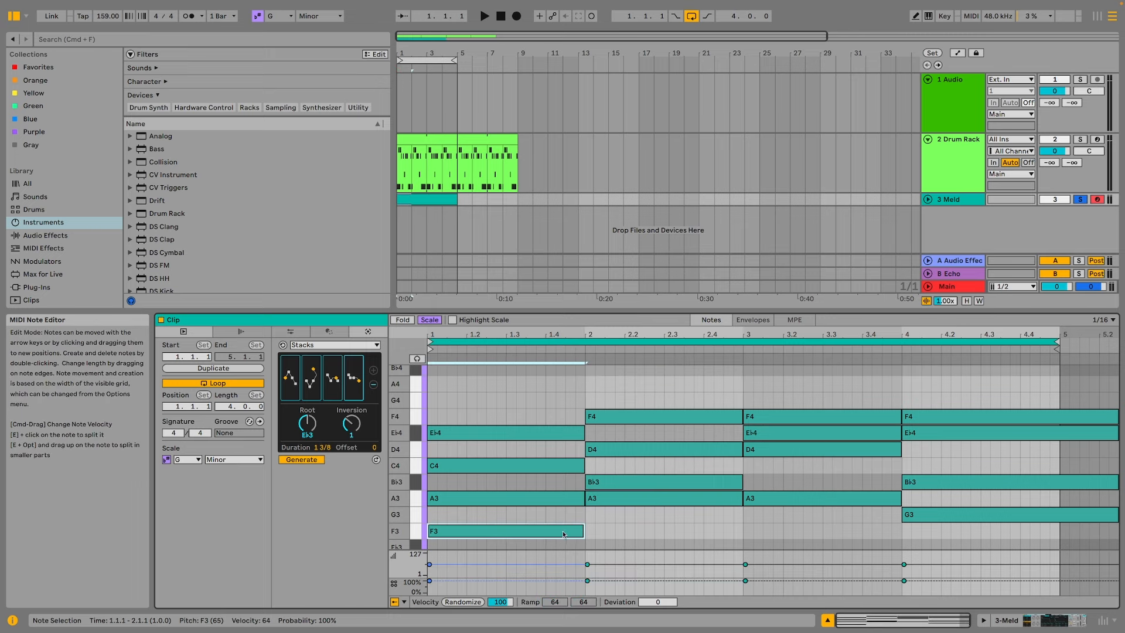
{"action": "key", "text": "shift+Up"}
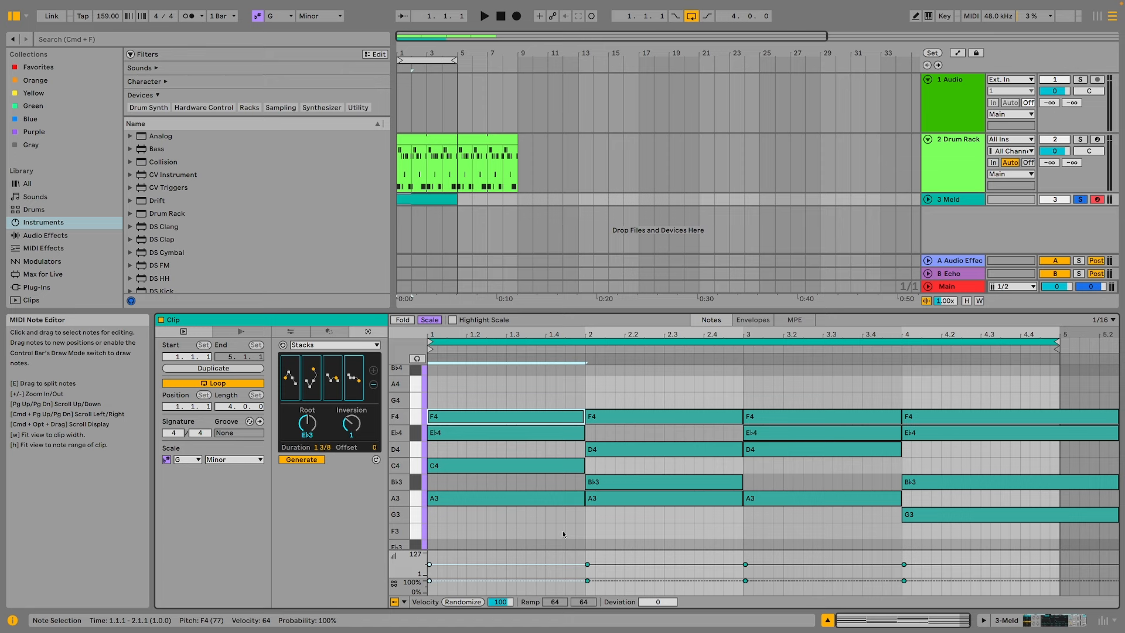
{"action": "key", "text": "space"}
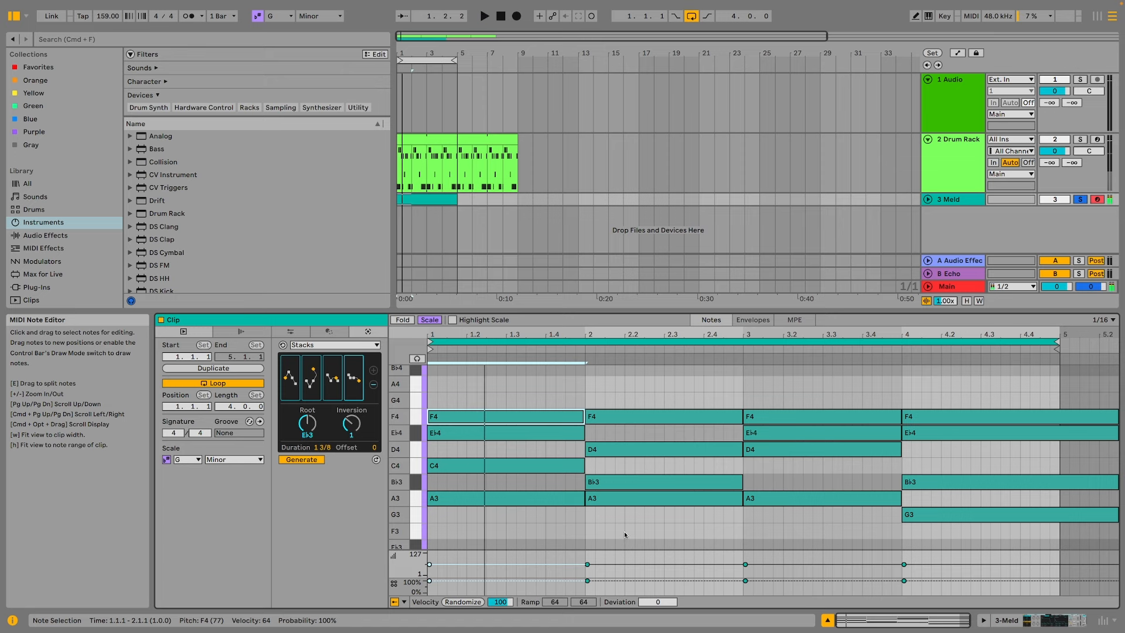
Show the Meld device, lower engine A's filter frequency to 110 Hz and deactivate engine B.
{"action": "key", "text": "shift+Tab"}
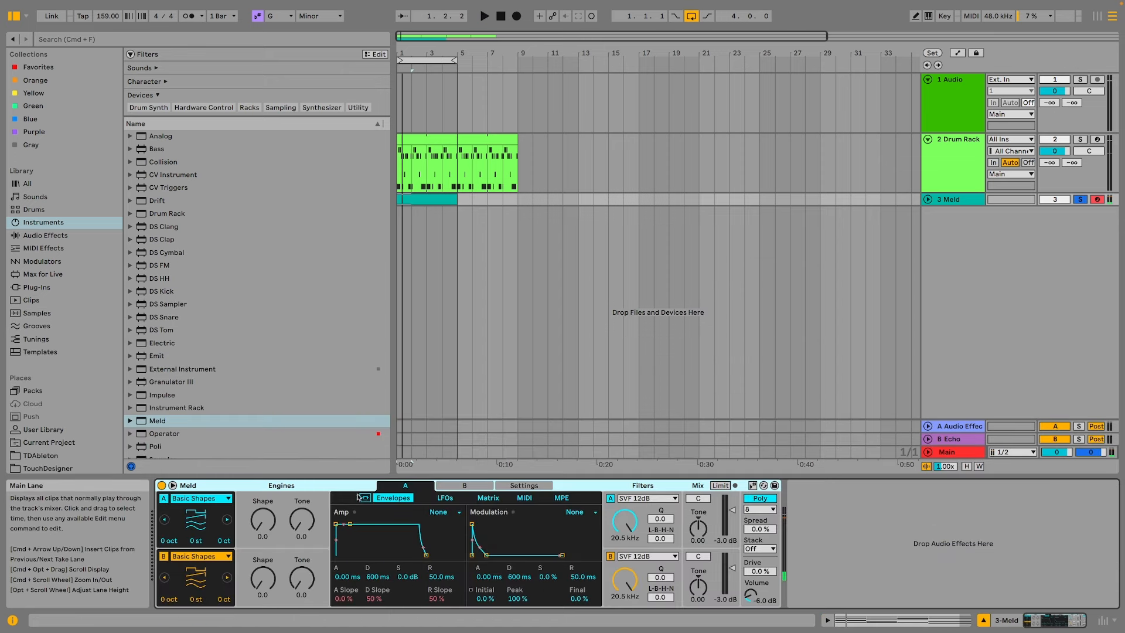
{"action": "left_click_drag", "start_coordinate": [350, 524], "coordinate": [350, 545]}
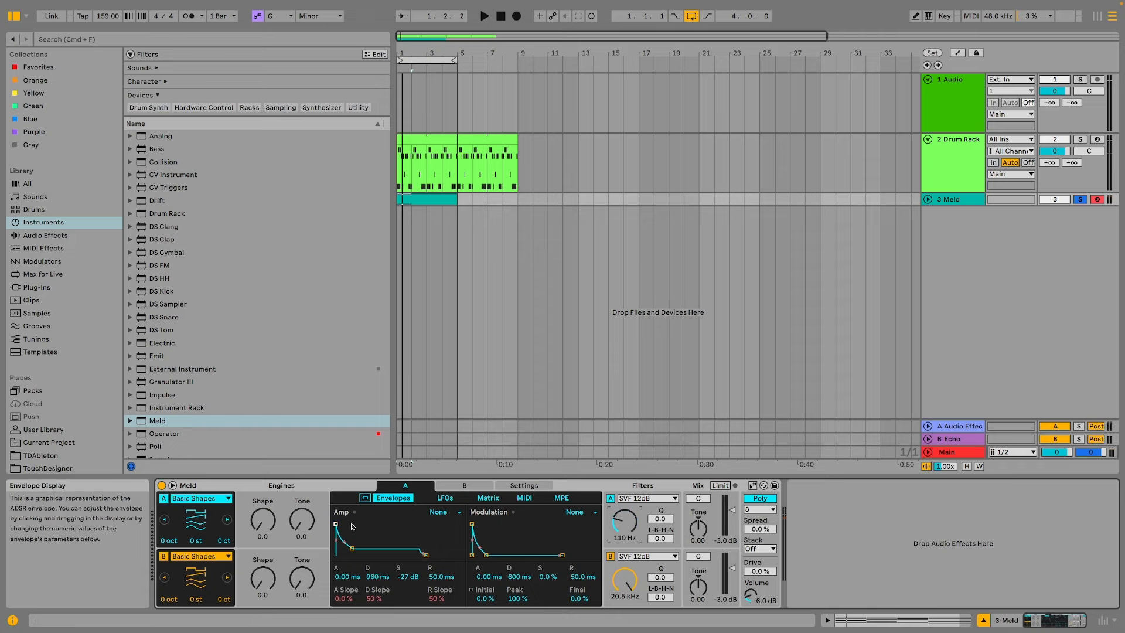
{"action": "left_click", "coordinate": [163, 556]}
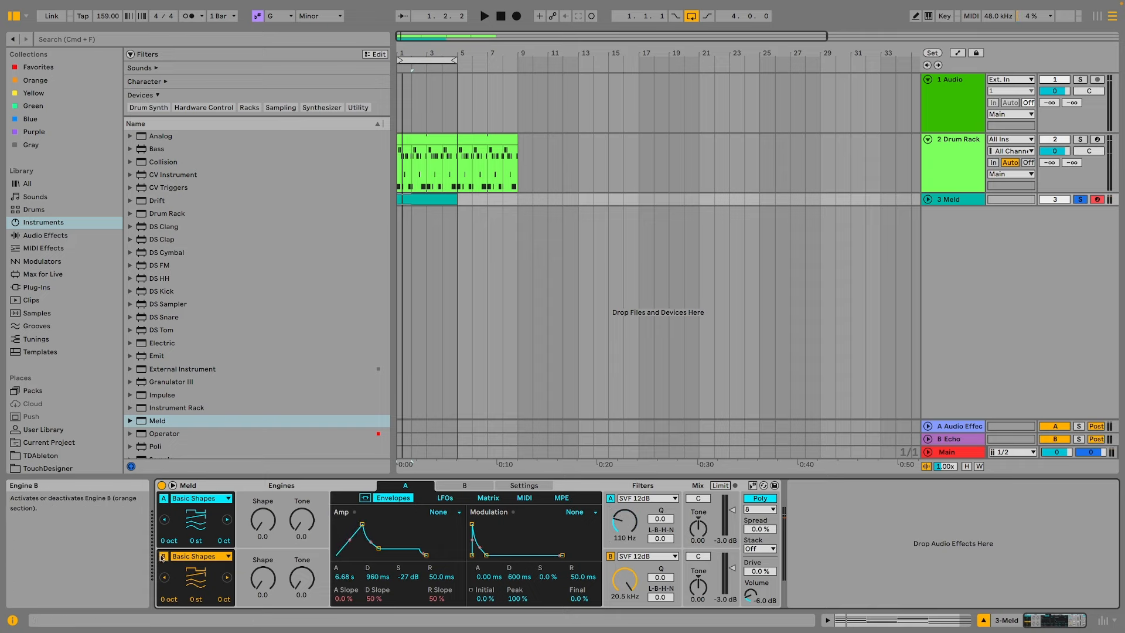
Shape engine A's amp envelope during playback to attack 376 ms, decay 2.67 s, sustain -6.3 dB and release 4.85 s.
{"action": "key", "text": "space"}
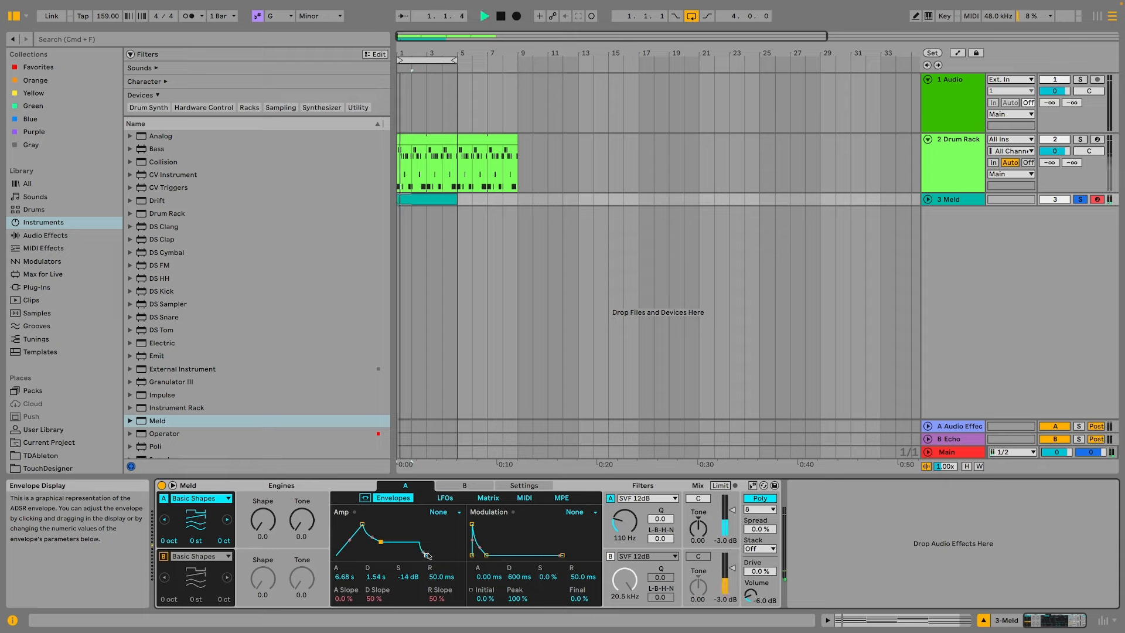
{"action": "left_click_drag", "start_coordinate": [410, 547], "coordinate": [451, 551]}
{"action": "left_click_drag", "start_coordinate": [381, 539], "coordinate": [349, 525]}
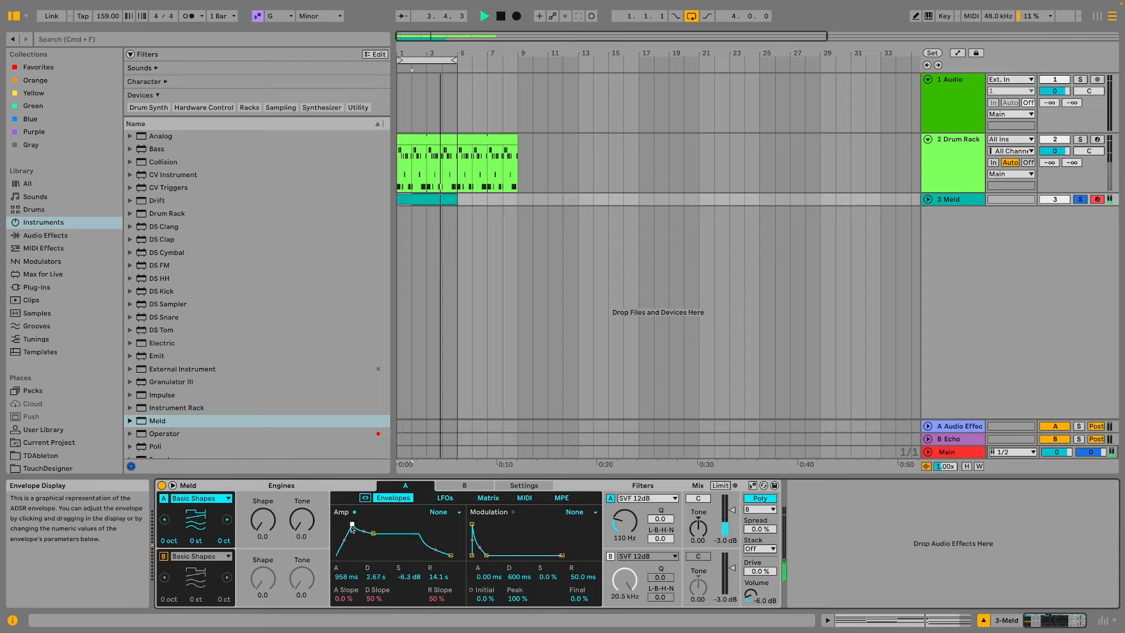
{"action": "left_click_drag", "start_coordinate": [449, 556], "coordinate": [430, 552]}
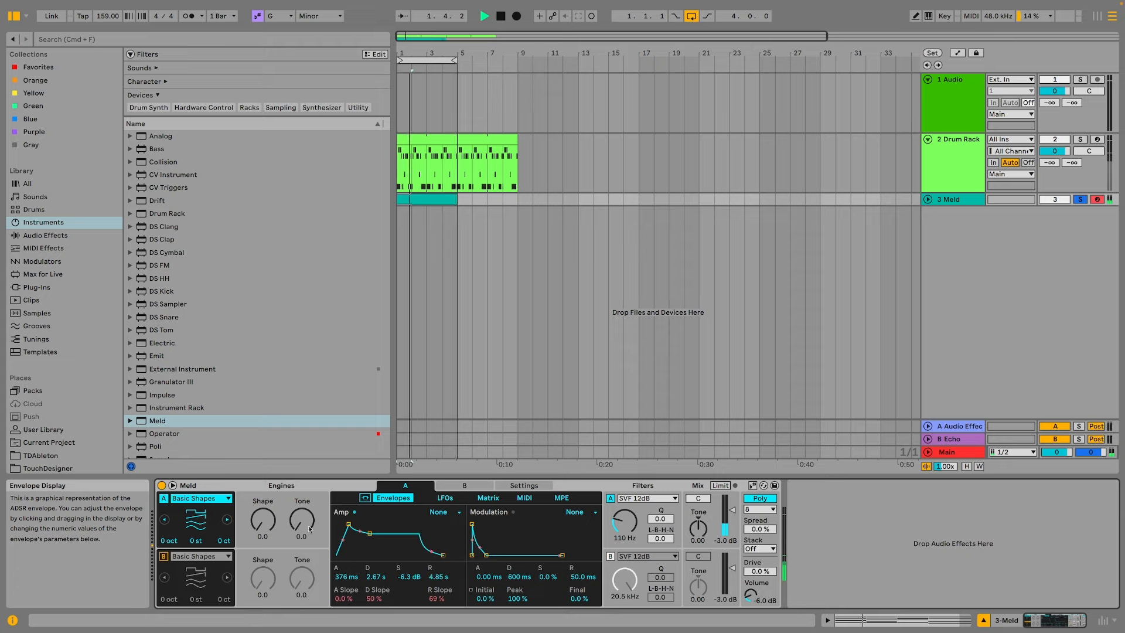
Switch engine A to Dual Basic Shapes with Shape at 60.3, lower its filter to 83.6 Hz and stop playback.
{"action": "left_click", "coordinate": [226, 519]}
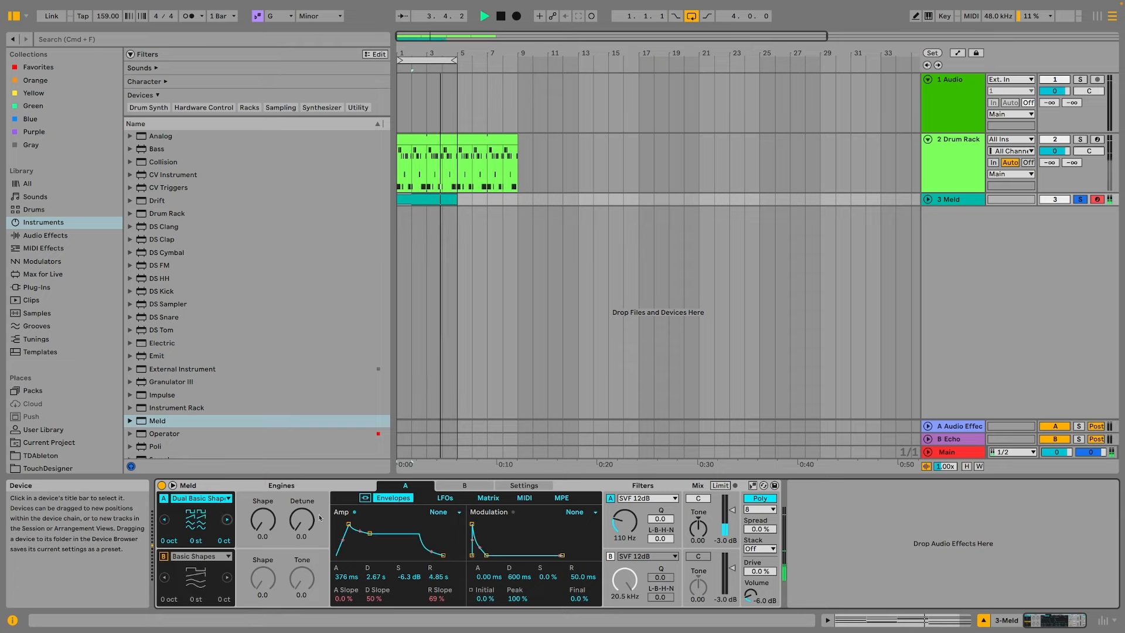
{"action": "left_click_drag", "start_coordinate": [262, 521], "coordinate": [262, 486]}
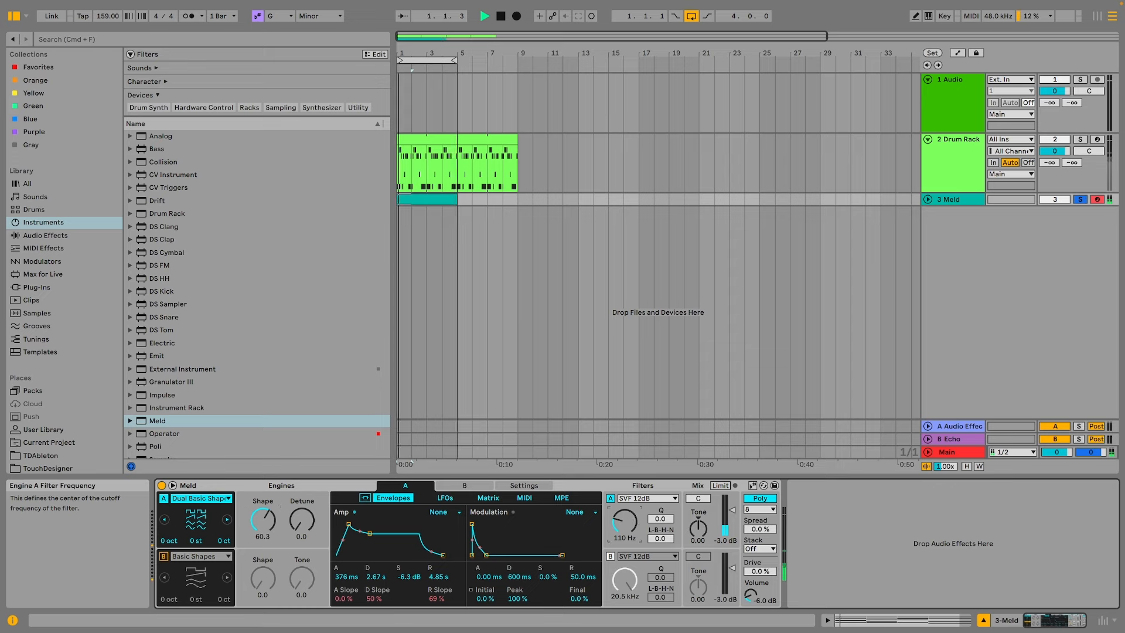
{"action": "left_click_drag", "start_coordinate": [625, 520], "coordinate": [624, 527]}
{"action": "key", "text": "space"}
Search the Max for Live devices for "parse" and add TFP - ParSec after Meld.
{"action": "left_click", "coordinate": [110, 274]}
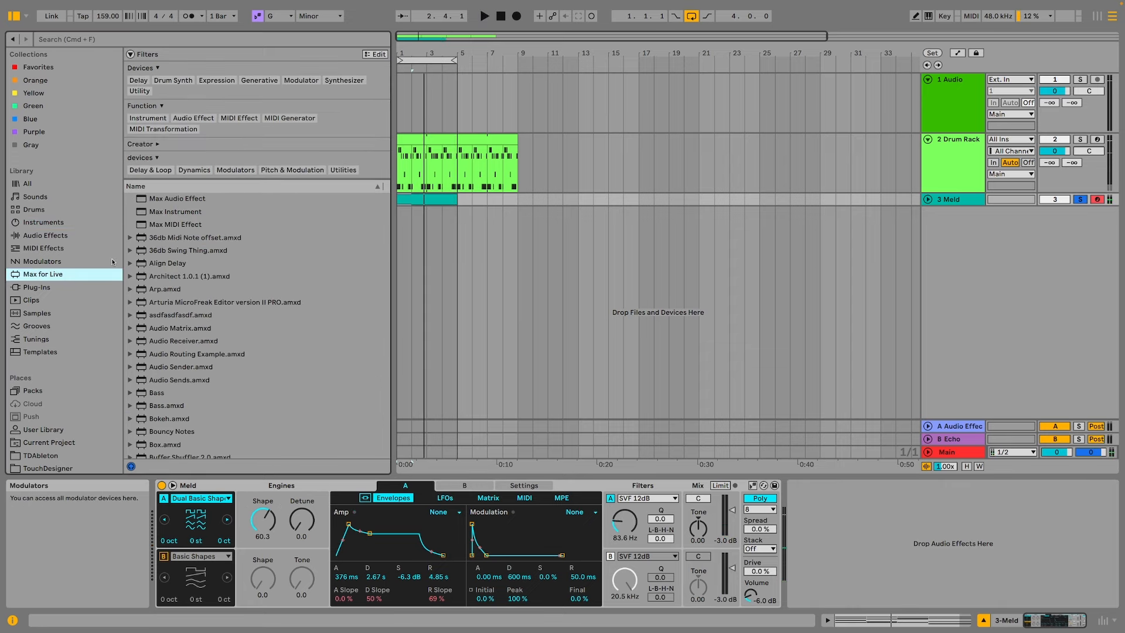
{"action": "left_click", "coordinate": [56, 43]}
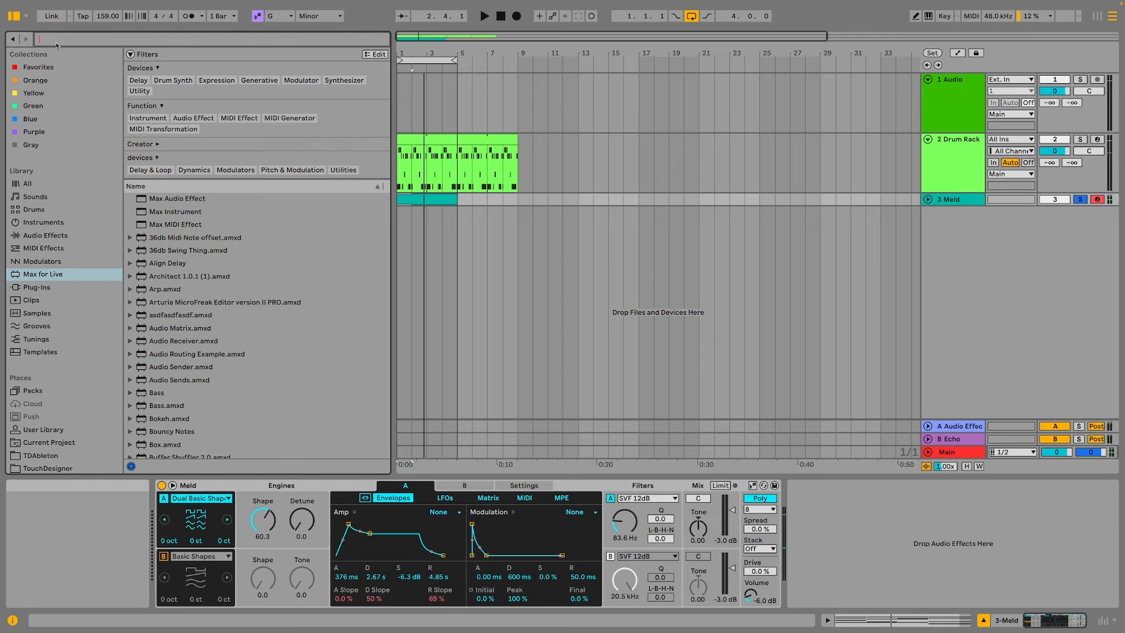
{"action": "type", "text": "parse"}
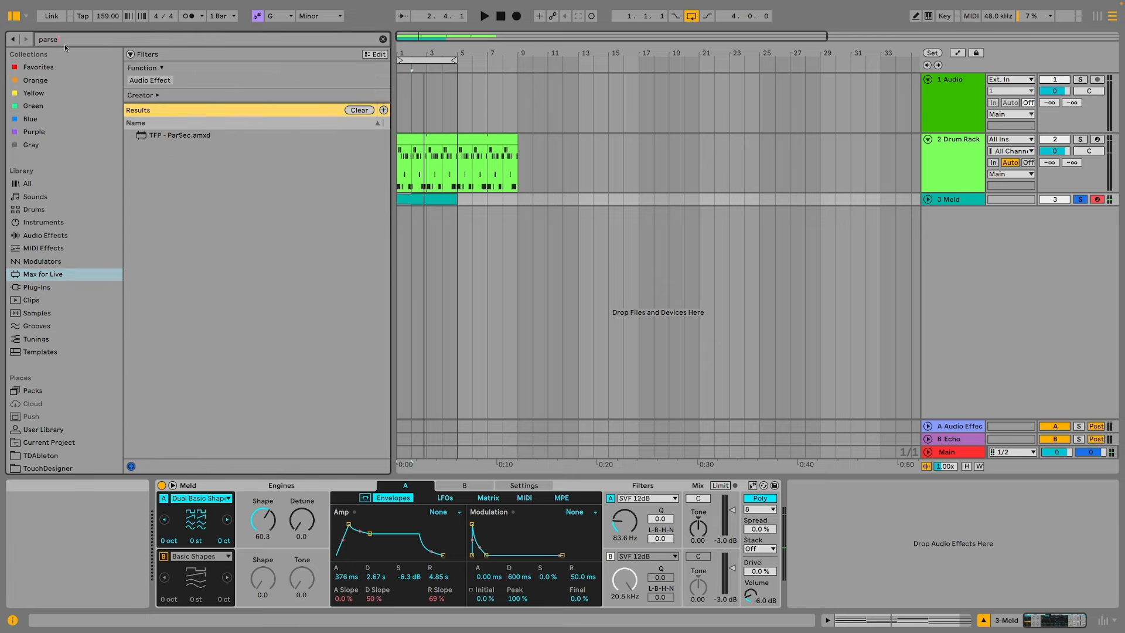
{"action": "double_click", "coordinate": [181, 140]}
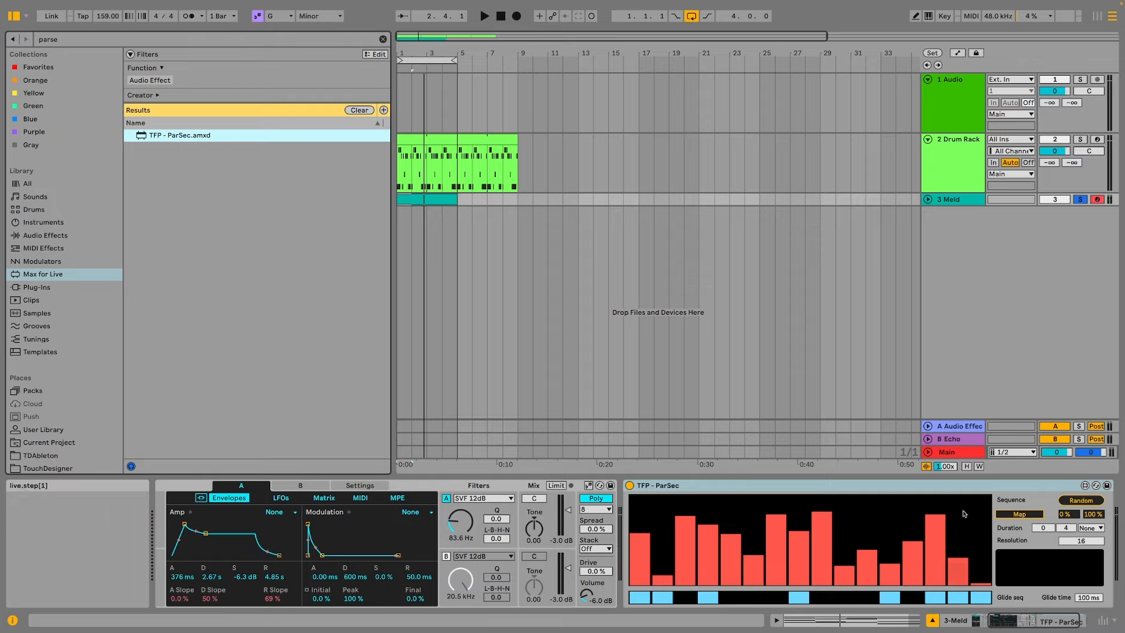
Map ParSec to Meld's engine A filter frequency and start playback.
{"action": "left_click", "coordinate": [1023, 518]}
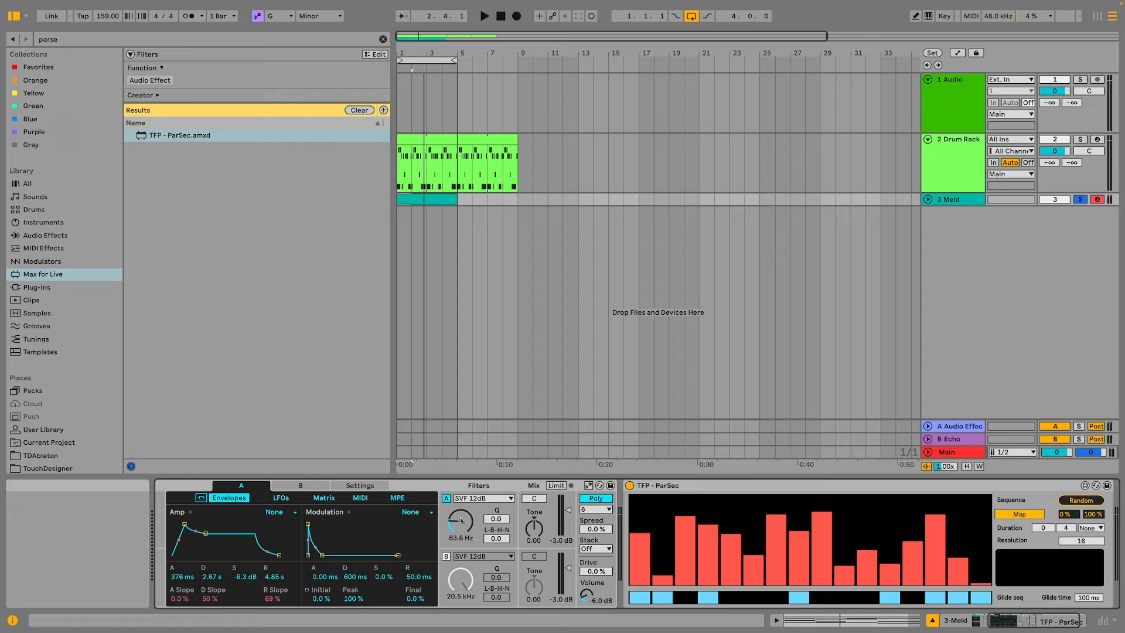
{"action": "key", "text": "space"}
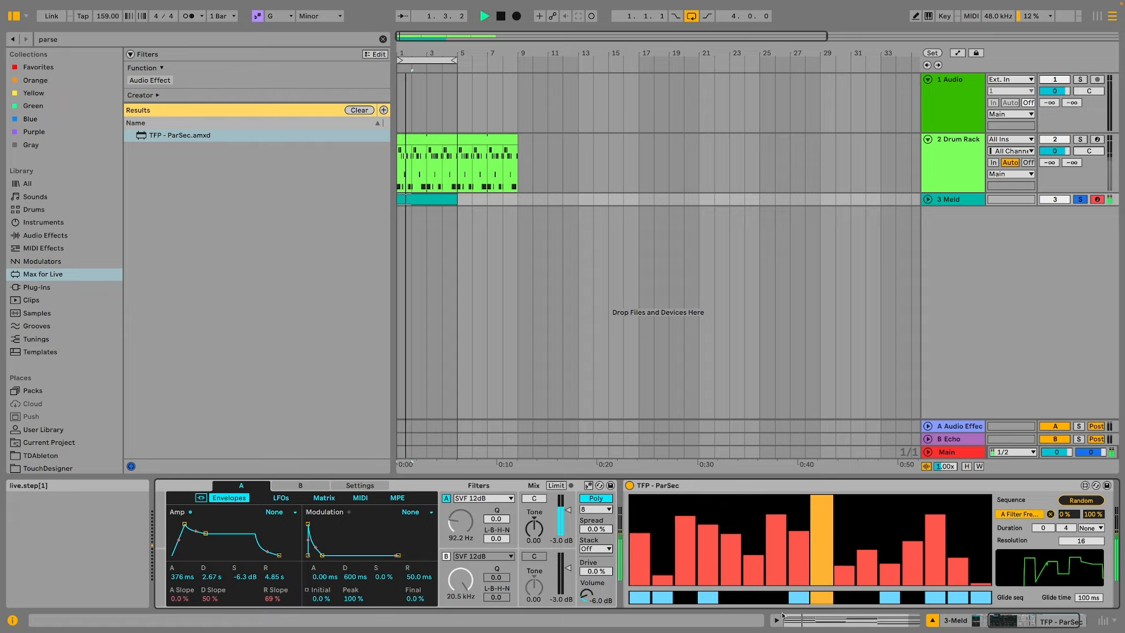
Set ParSec to resolution 8 and duration 1/4, lower its fifth and seventh steps and enable glide on all steps.
{"action": "left_click_drag", "start_coordinate": [1094, 546], "coordinate": [1094, 565]}
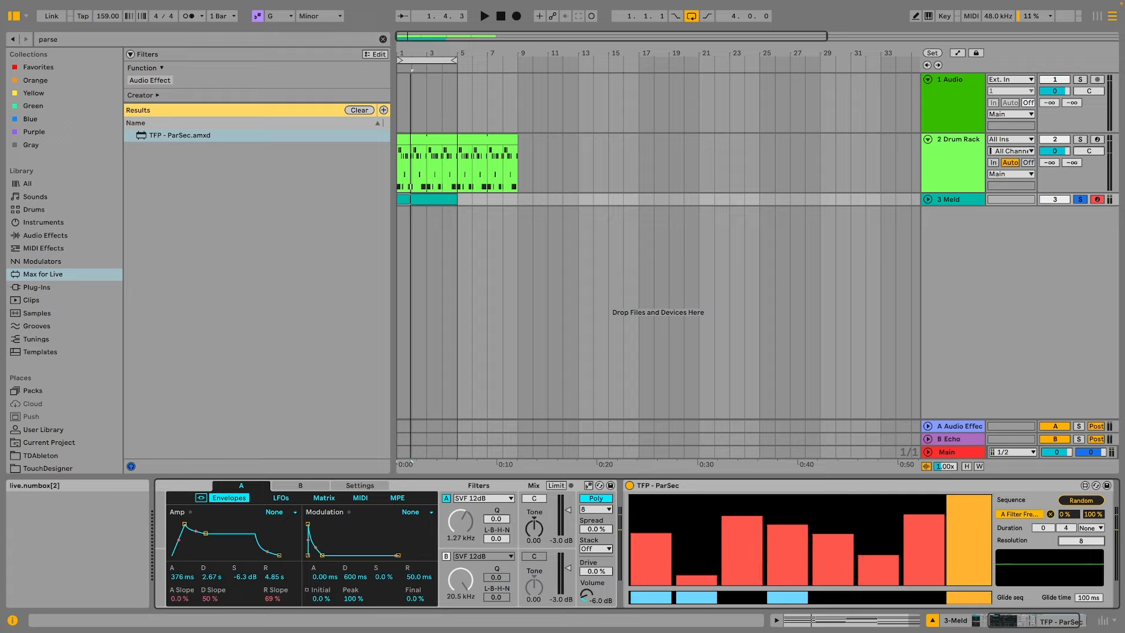
{"action": "key", "text": "space"}
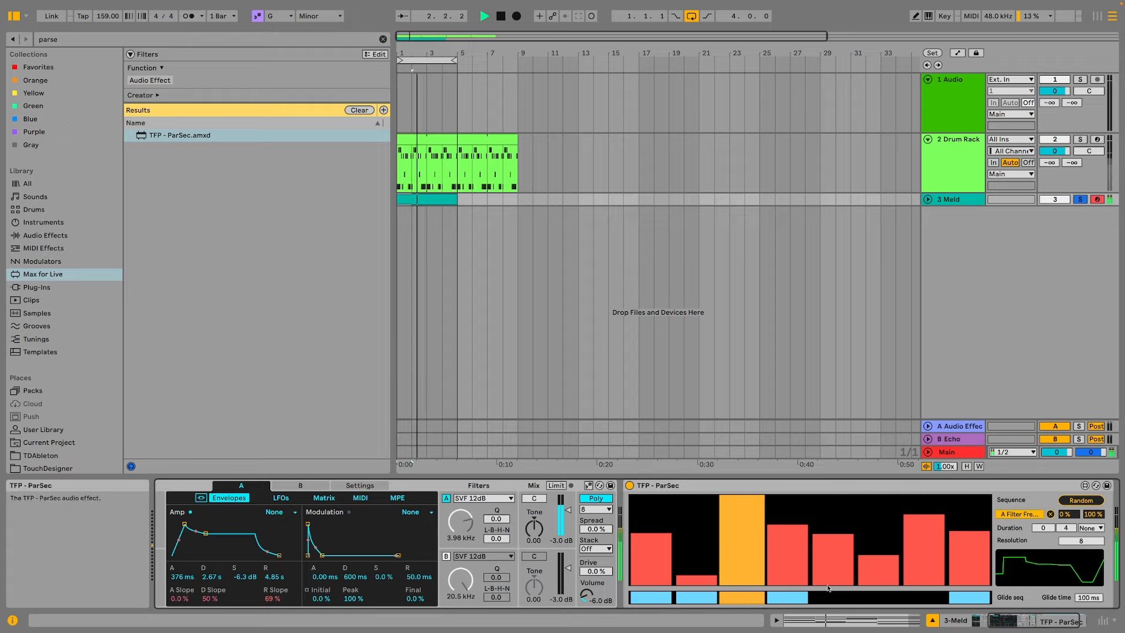
{"action": "left_click_drag", "start_coordinate": [752, 597], "coordinate": [874, 596]}
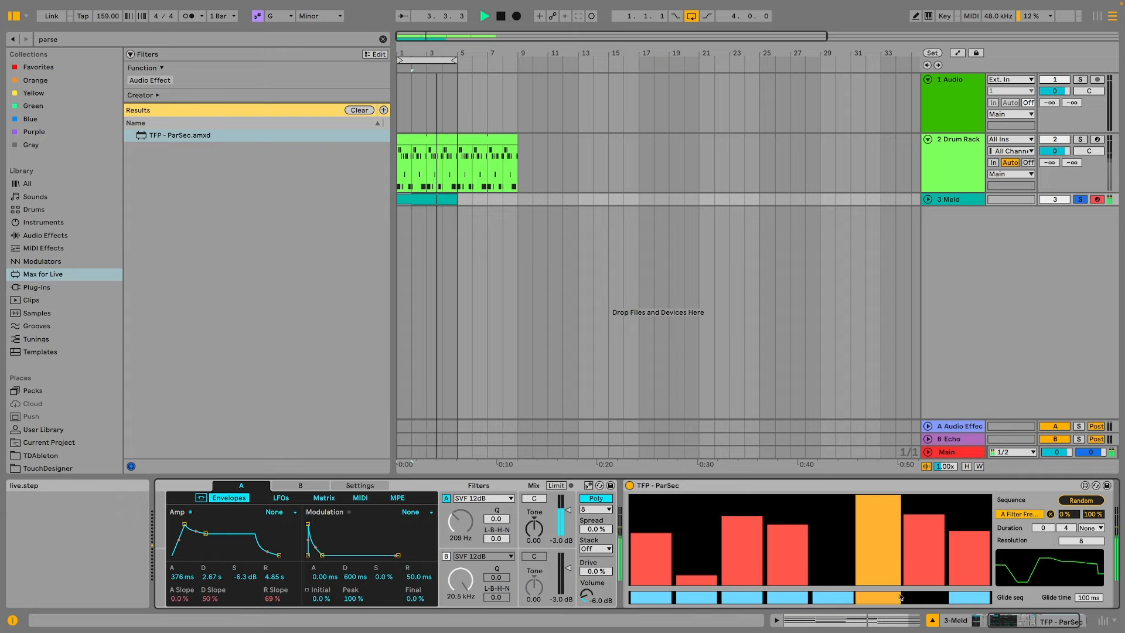
{"action": "left_click", "coordinate": [912, 573]}
{"action": "key", "text": "space"}
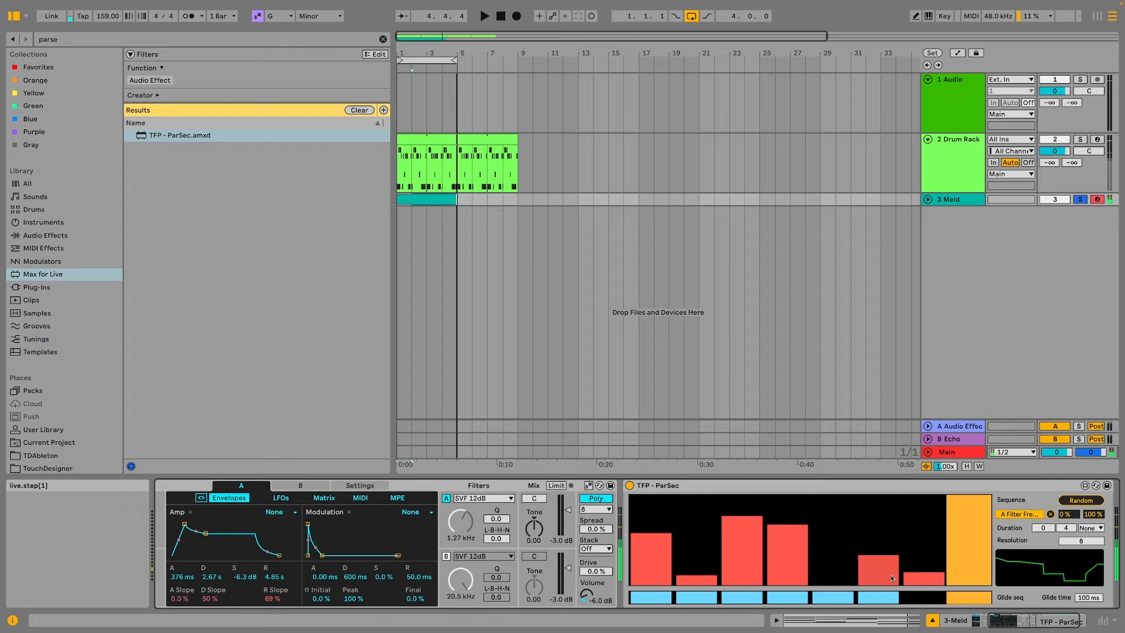
{"action": "key", "text": "space"}
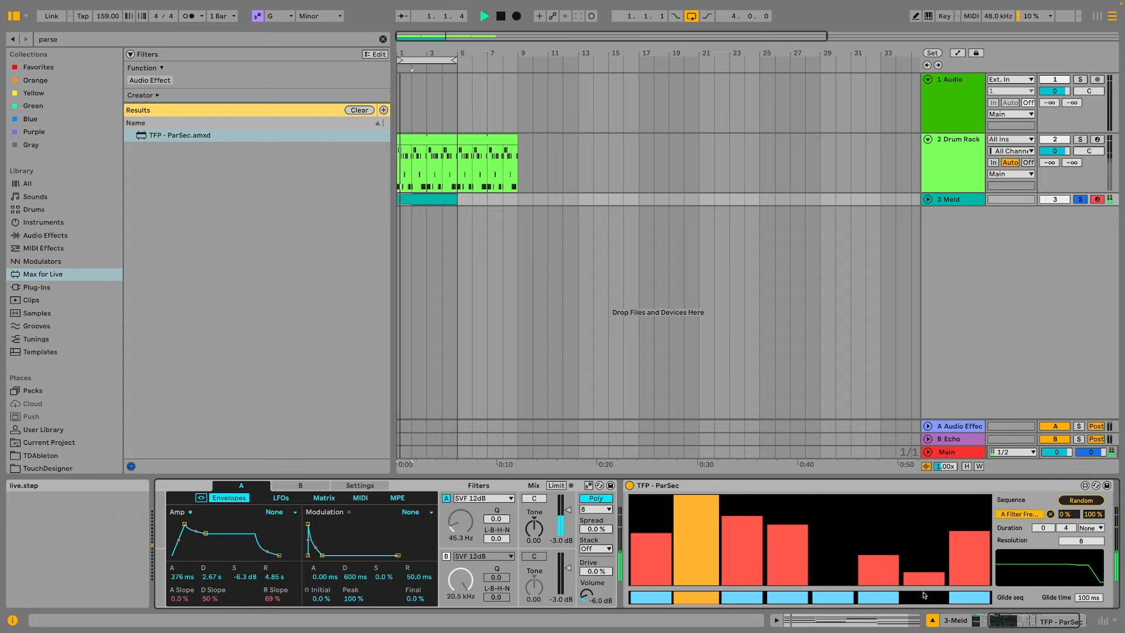
{"action": "left_click", "coordinate": [921, 598]}
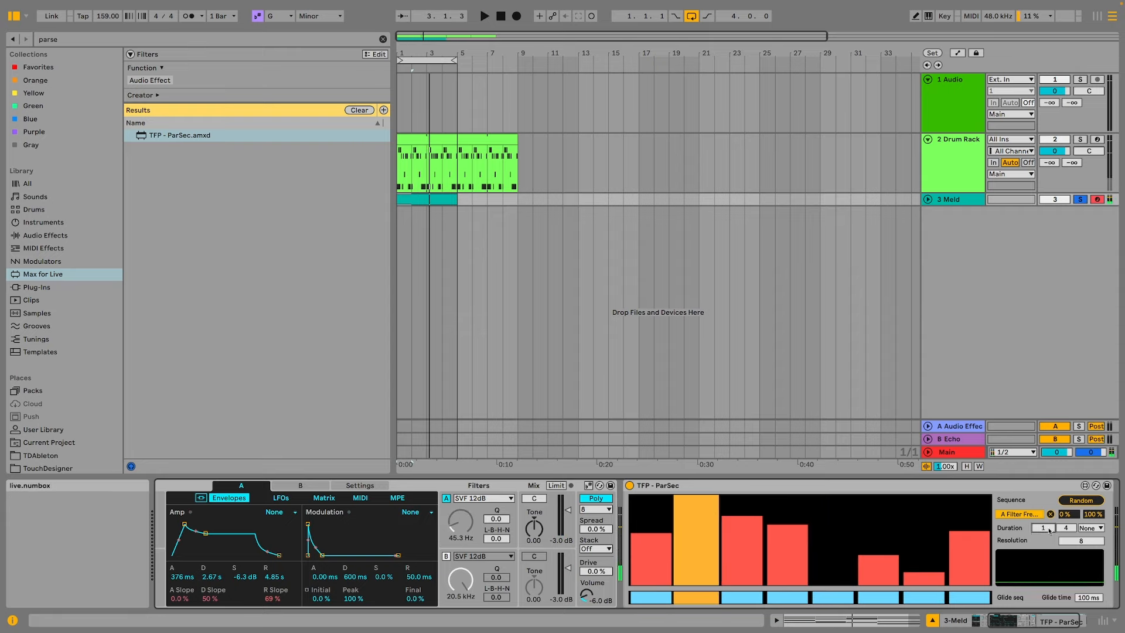
Resume playback and set ParSec's glide time to 242 ms.
{"action": "key", "text": "space"}
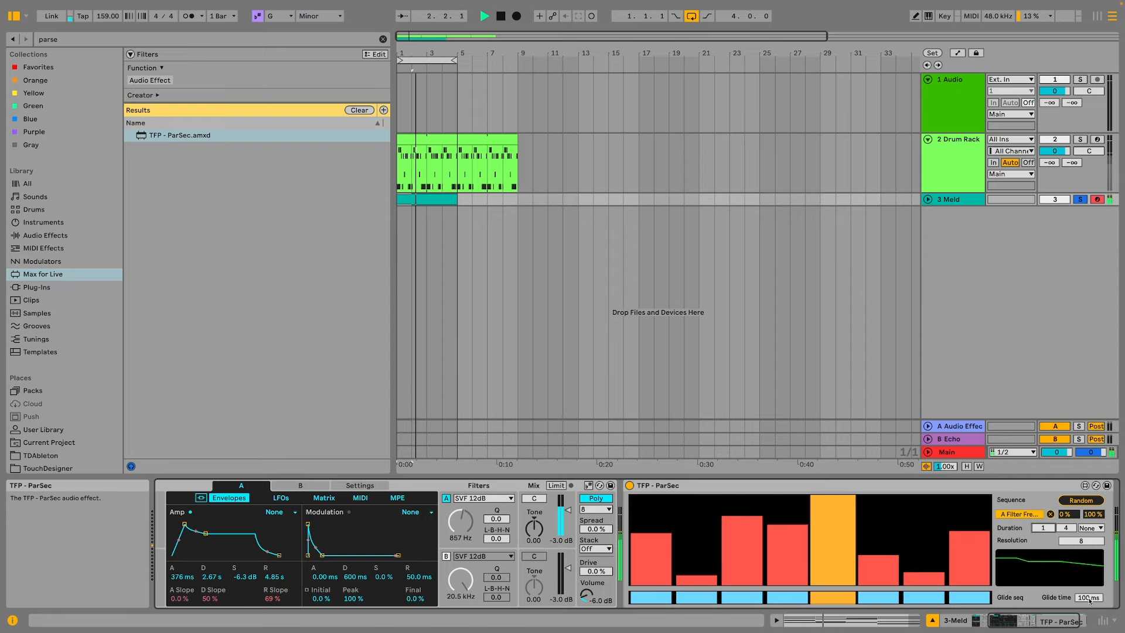
{"action": "scroll", "coordinate": [1090, 600], "scroll_direction": "up", "scroll_amount": 10}
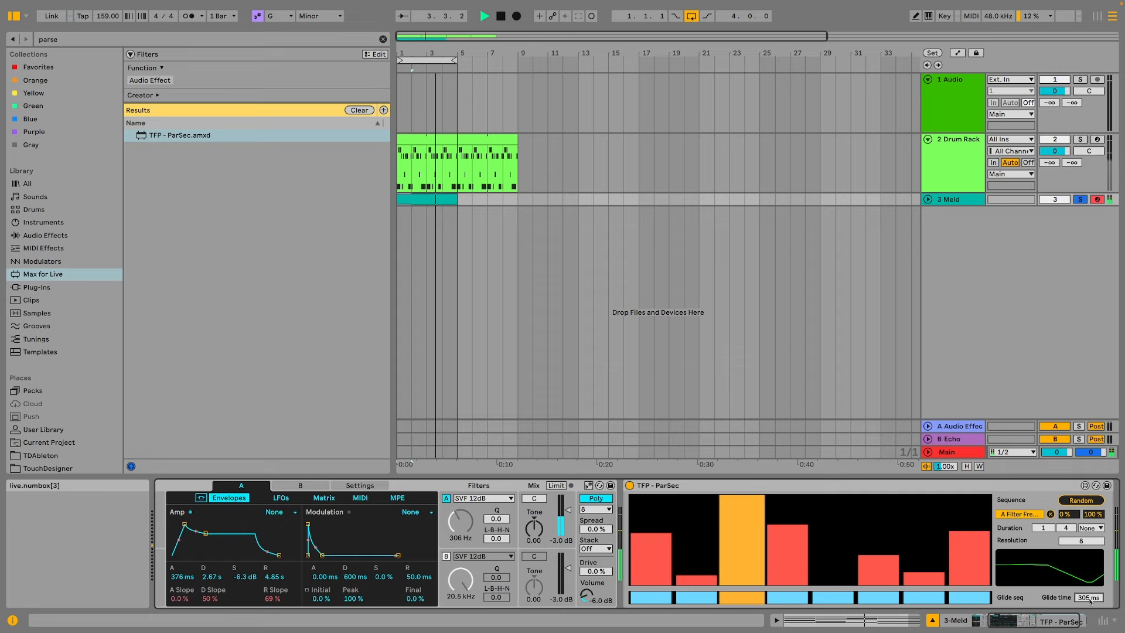
{"action": "scroll", "coordinate": [1090, 600], "scroll_direction": "down", "scroll_amount": 3}
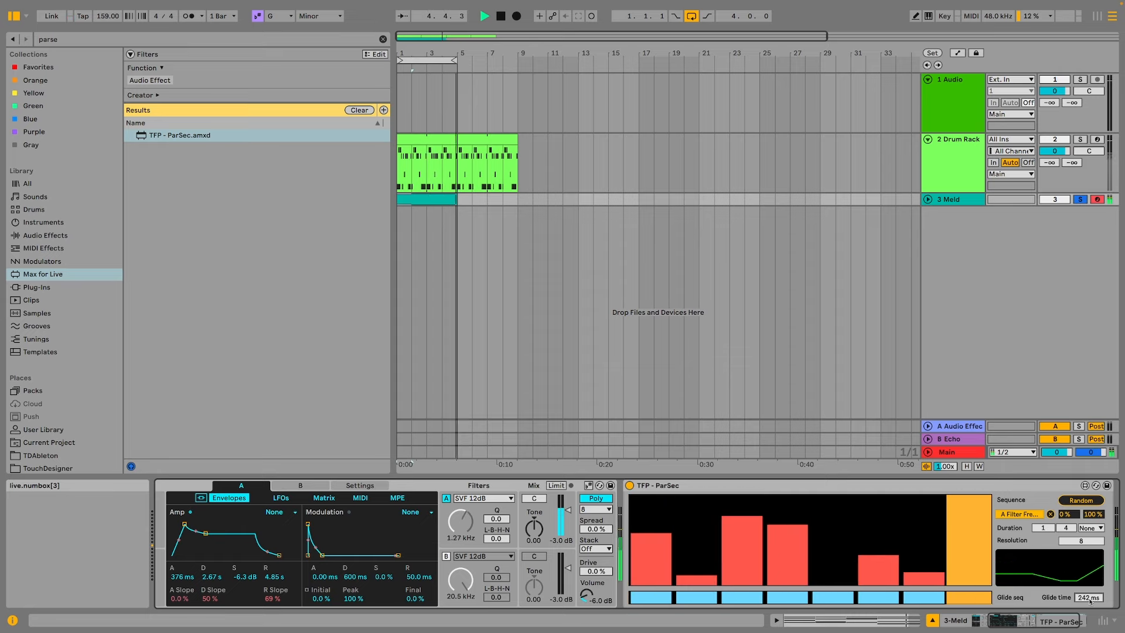
Duplicate ParSec and remap the copy to Meld's engine A oscillator type.
{"action": "left_click", "coordinate": [897, 486]}
{"action": "key", "text": "ctrl+d"}
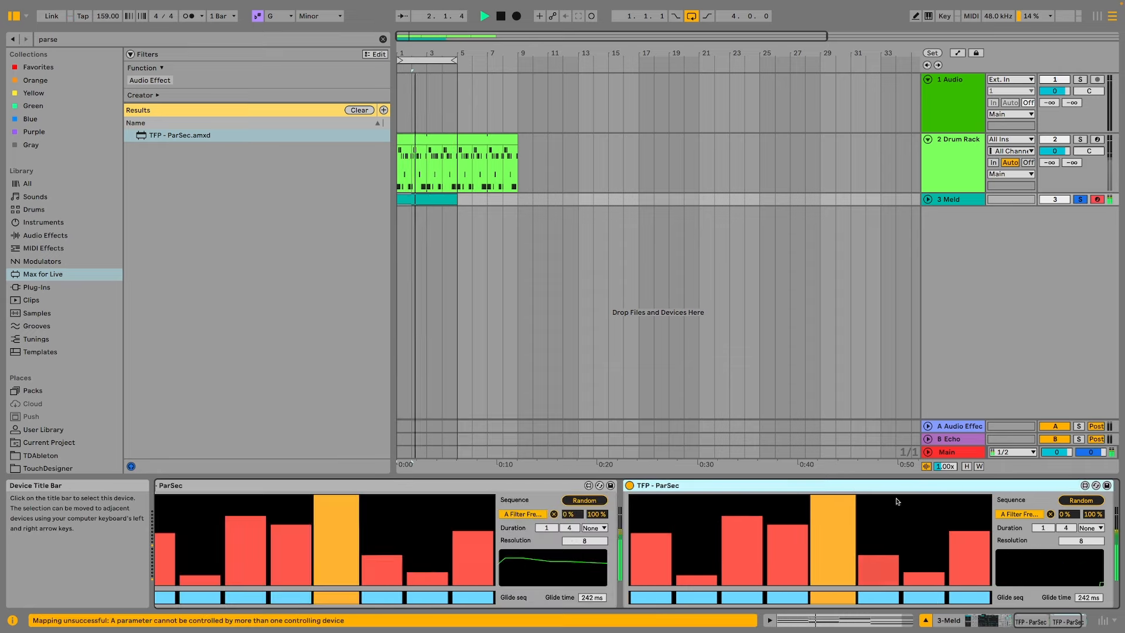
{"action": "left_click", "coordinate": [1036, 516]}
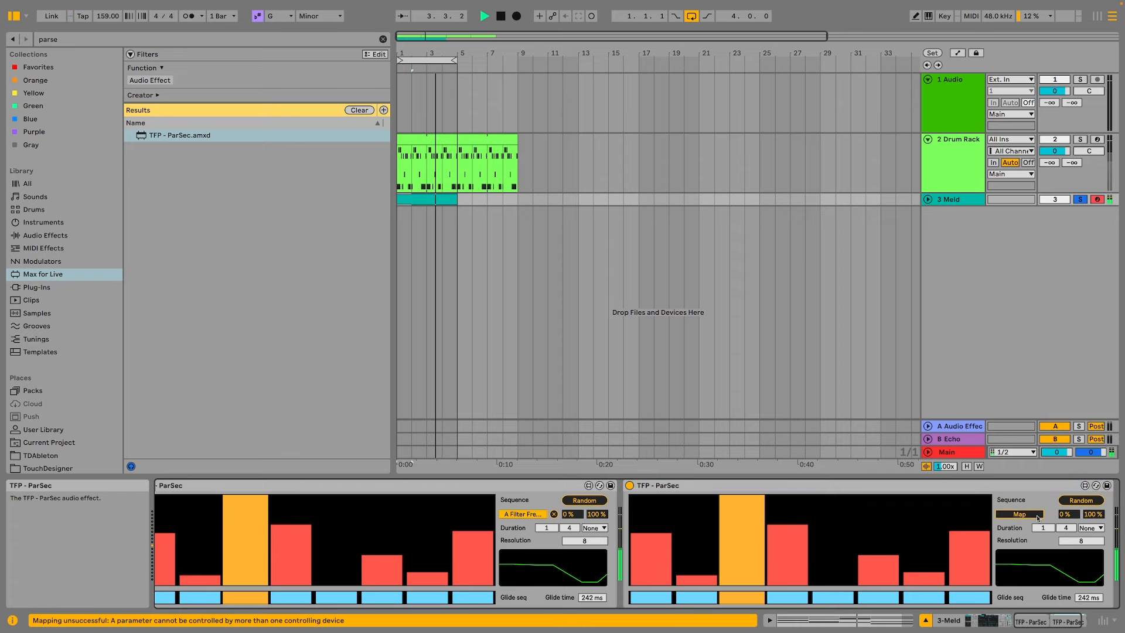
{"action": "left_click", "coordinate": [1038, 518]}
{"action": "scroll", "coordinate": [555, 580], "scroll_direction": "left", "scroll_amount": 10}
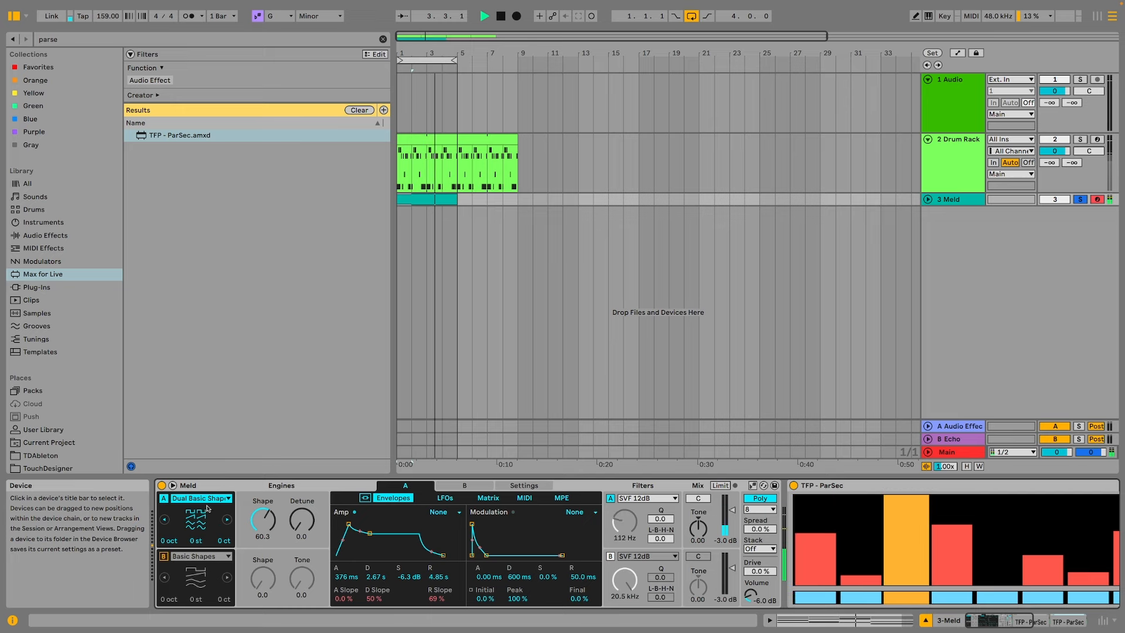
{"action": "left_click", "coordinate": [207, 502]}
{"action": "left_click", "coordinate": [207, 352]}
{"action": "left_click", "coordinate": [226, 519]}
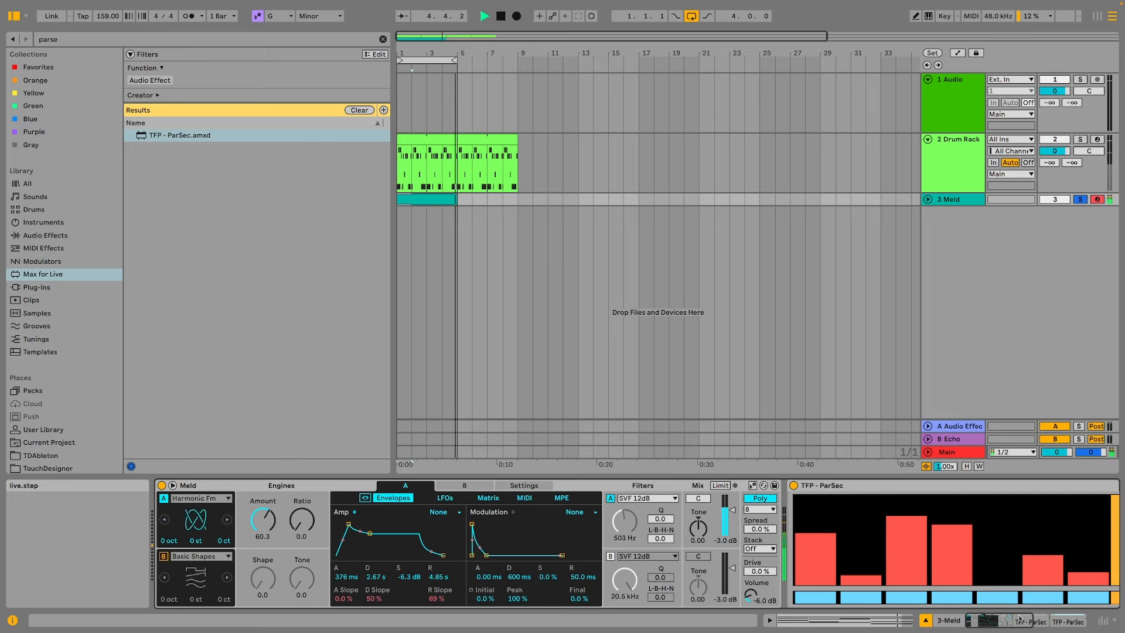
Randomize the second ParSec's sequence and turn off glide on all of its steps.
{"action": "left_click", "coordinate": [1020, 619]}
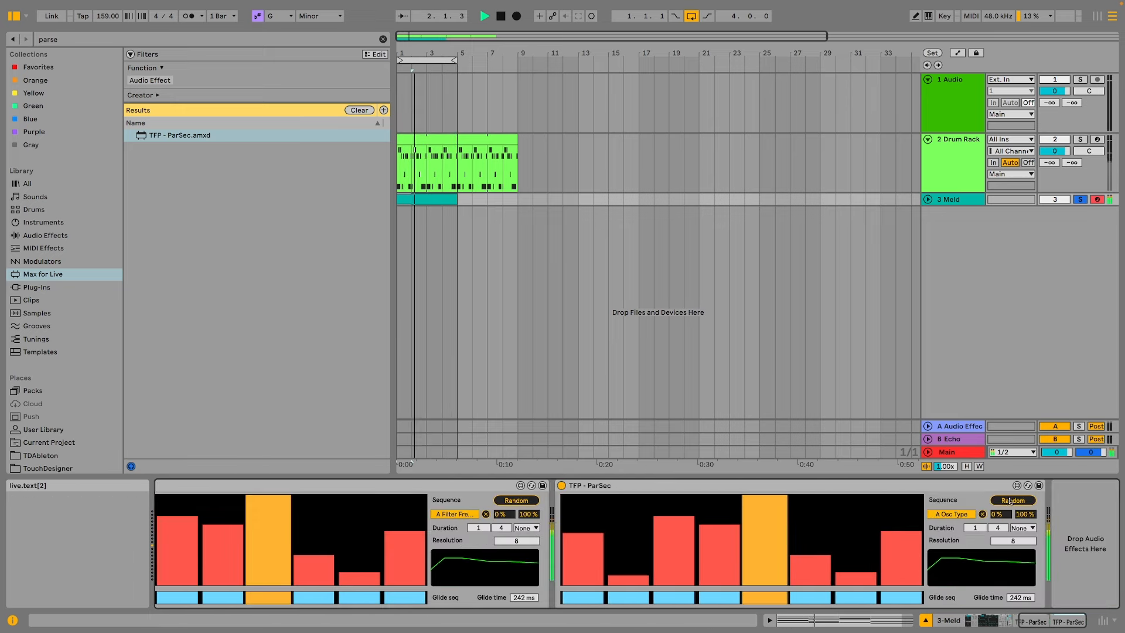
{"action": "left_click", "coordinate": [1011, 501]}
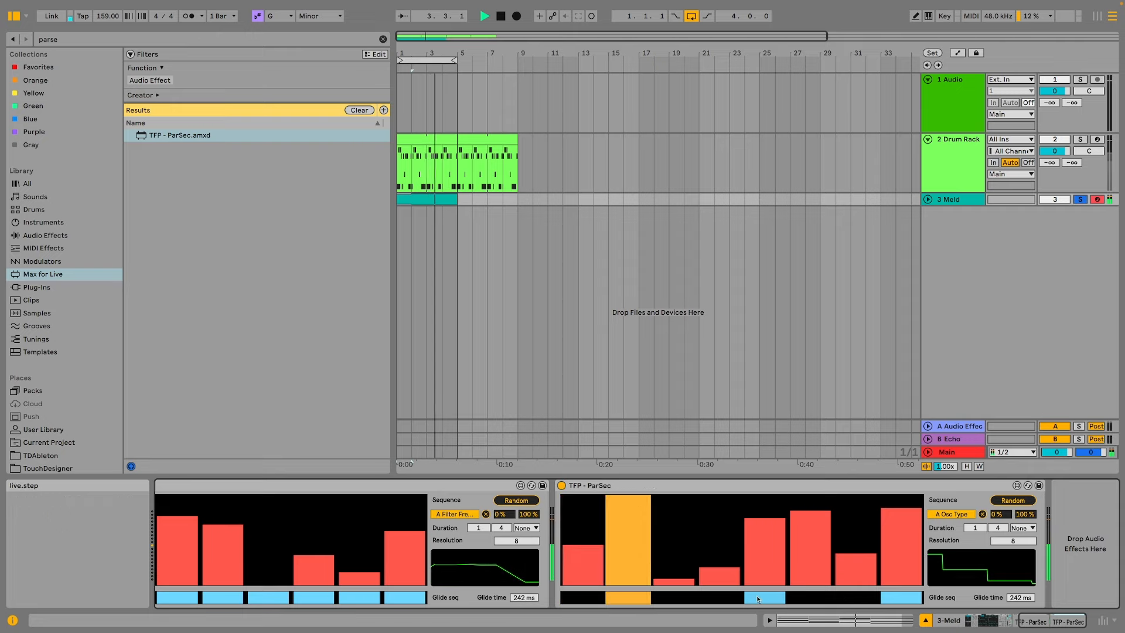
{"action": "left_click", "coordinate": [757, 599]}
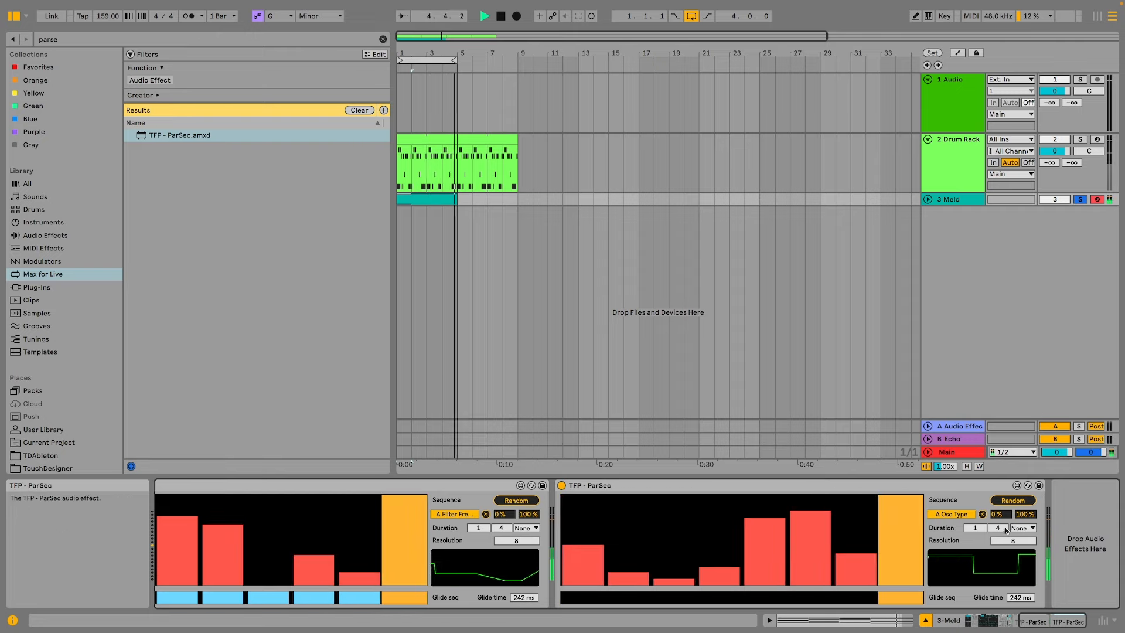
Set the second ParSec's duration to 3/13 and its resolution to 9.
{"action": "left_click_drag", "start_coordinate": [1002, 529], "coordinate": [973, 534]}
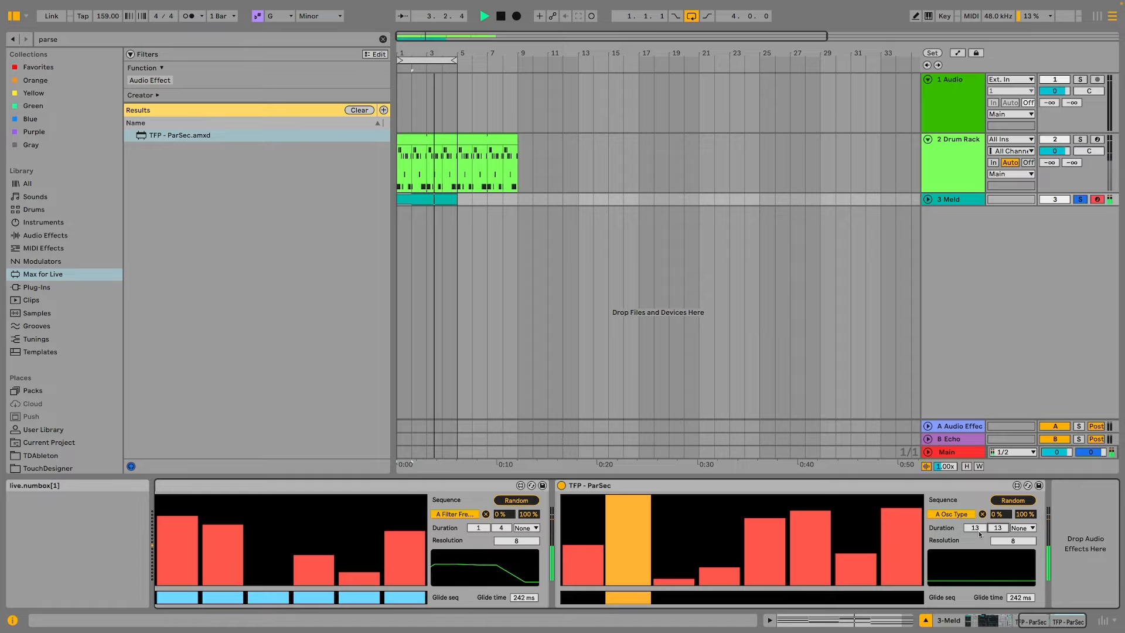
{"action": "left_click_drag", "start_coordinate": [979, 531], "coordinate": [979, 545]}
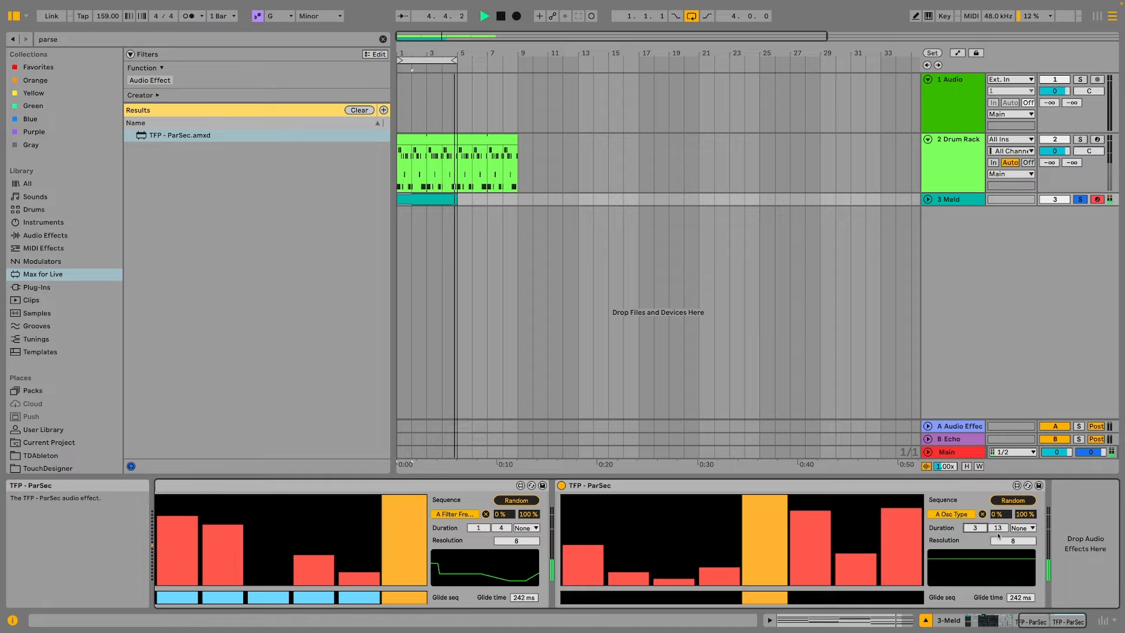
{"action": "left_click_drag", "start_coordinate": [999, 536], "coordinate": [999, 530]}
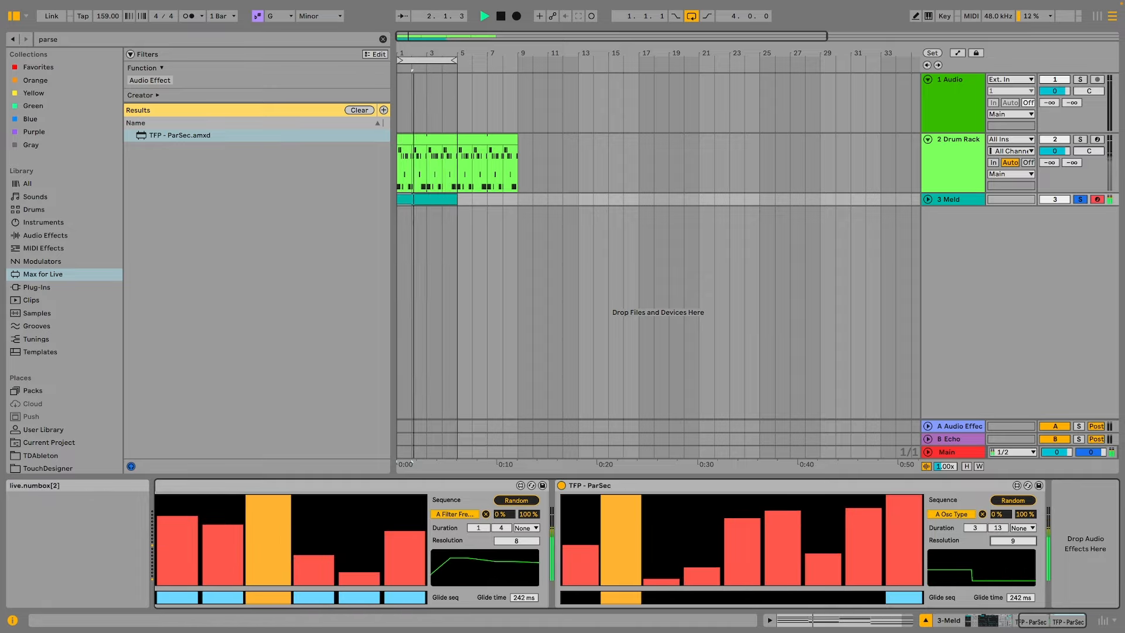
Limit the filter-mapped ParSec's maximum to 61% and raise the Meld track's send A to -27.0 dB.
{"action": "scroll", "coordinate": [654, 555], "scroll_direction": "left", "scroll_amount": 10}
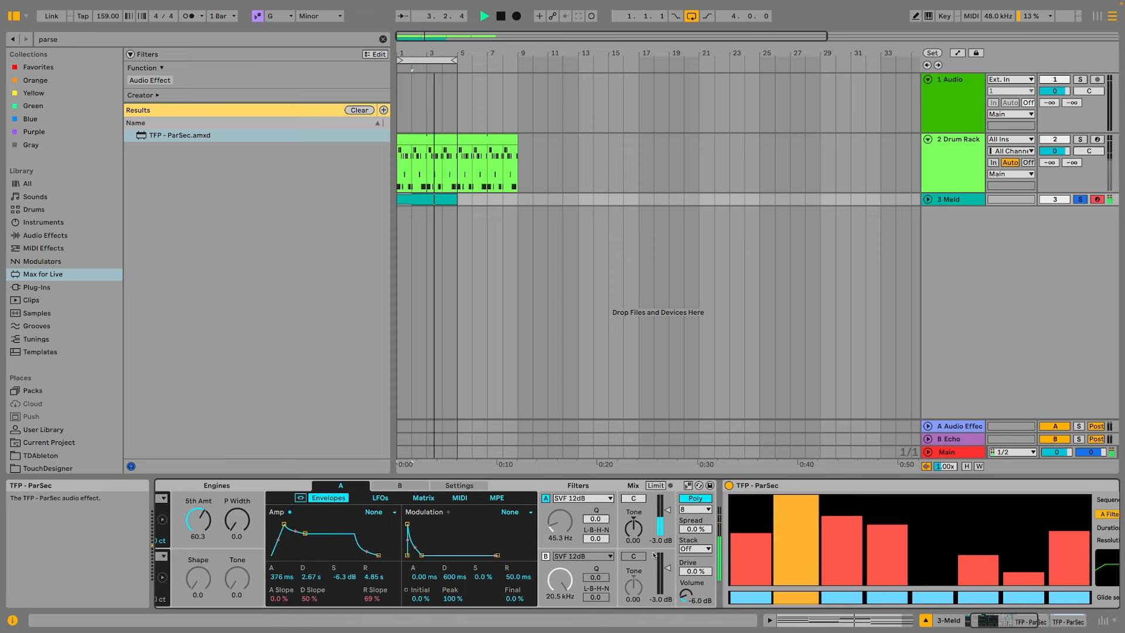
{"action": "left_click", "coordinate": [1022, 622]}
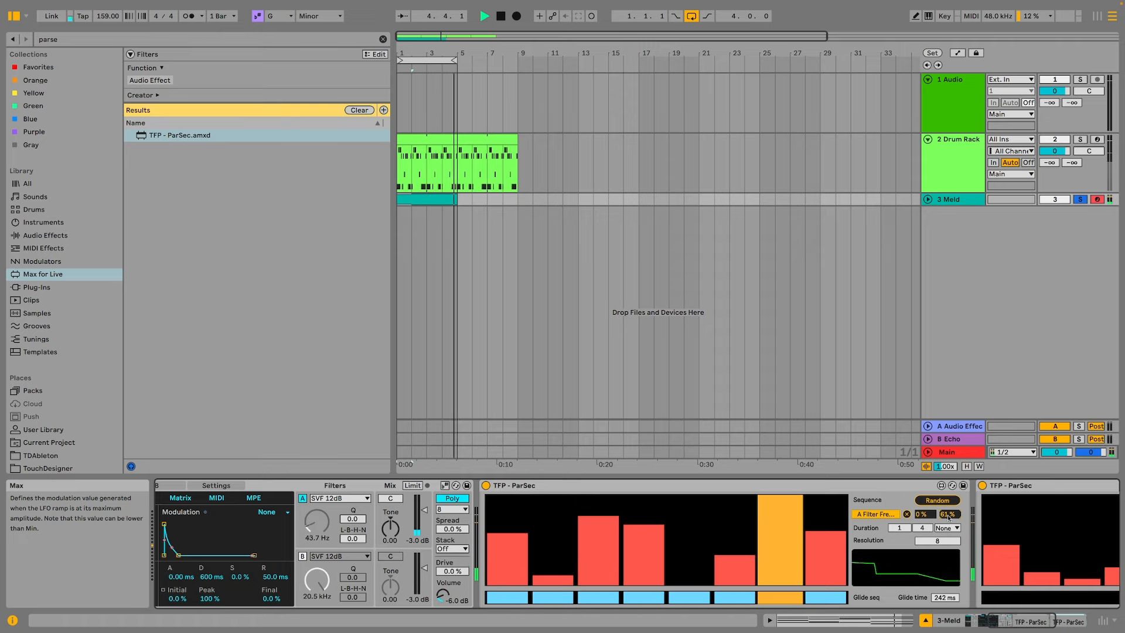
{"action": "left_click", "coordinate": [1032, 204]}
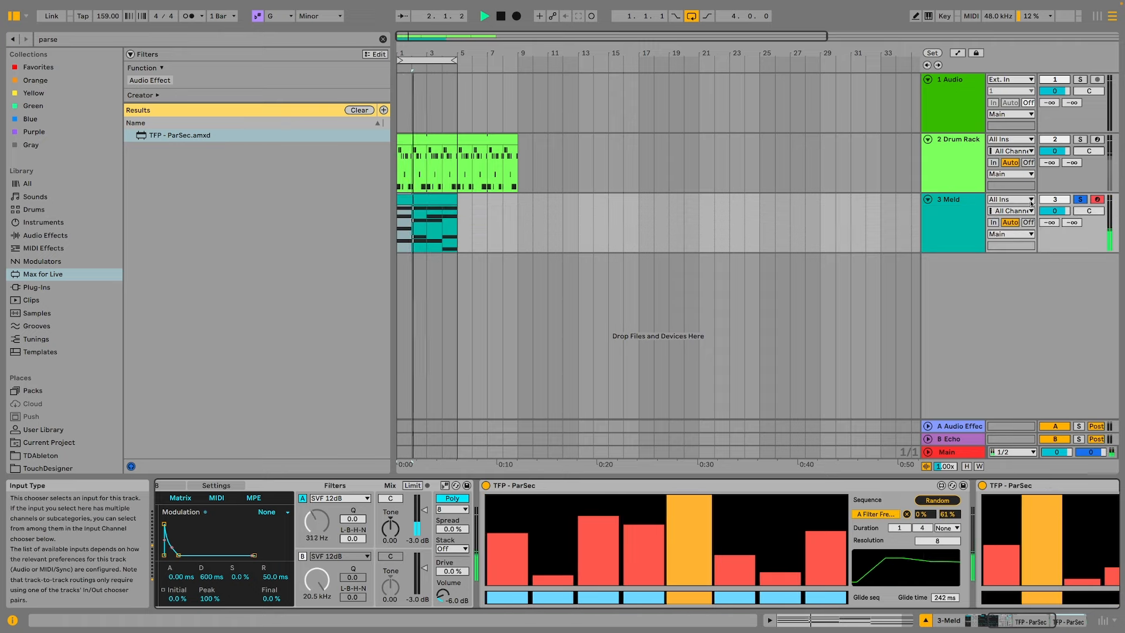
{"action": "mouse_move", "coordinate": [1050, 222]}
{"action": "left_mouse_down"}
{"action": "mouse_move", "coordinate": [1050, 208]}
{"action": "mouse_move", "coordinate": [1049, 221]}
{"action": "left_mouse_up"}
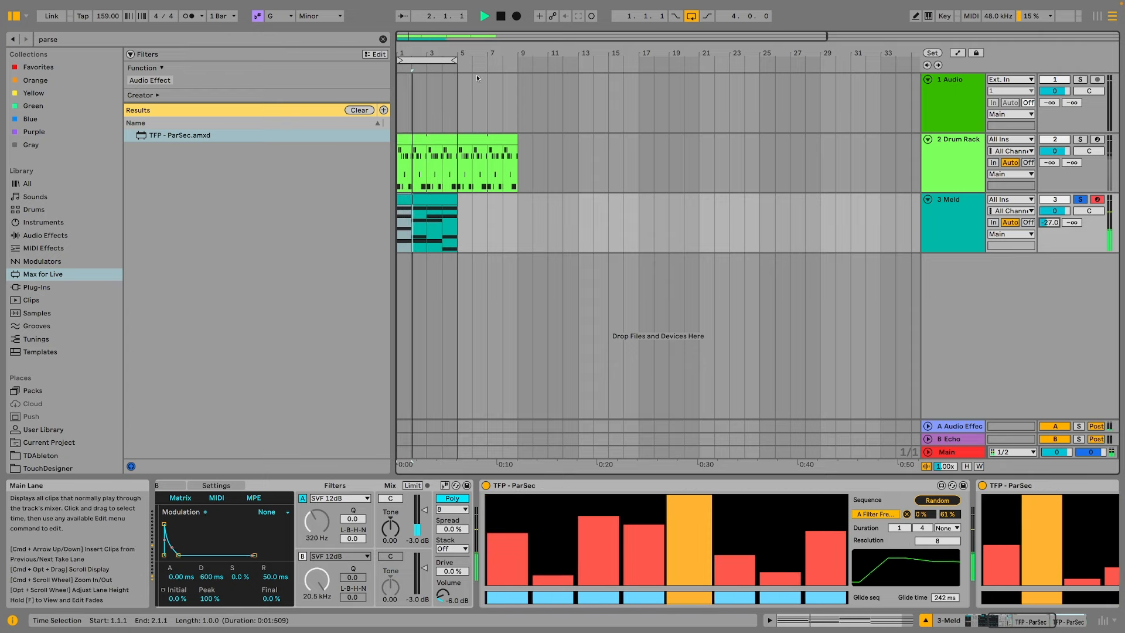
Extend the arrangement loop and the Meld chord clip to 8 bars.
{"action": "left_click_drag", "start_coordinate": [459, 61], "coordinate": [517, 61]}
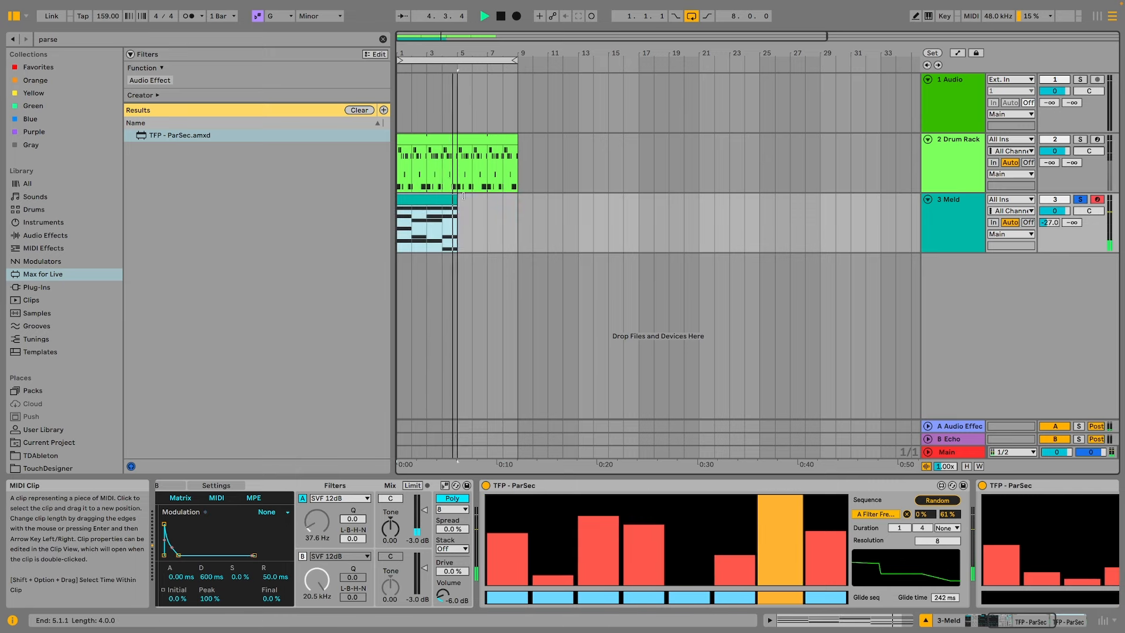
{"action": "left_click_drag", "start_coordinate": [463, 195], "coordinate": [514, 196]}
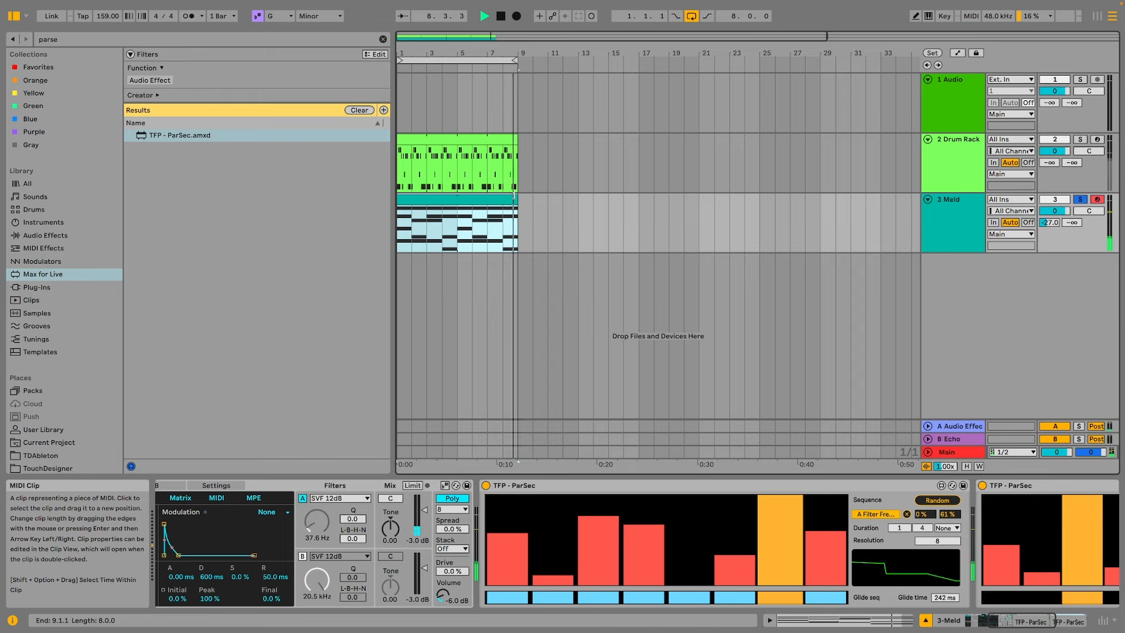
Set Meld engine A's first macro to 0.0 and its second macro to 23.8 during playback.
{"action": "left_click", "coordinate": [1016, 623]}
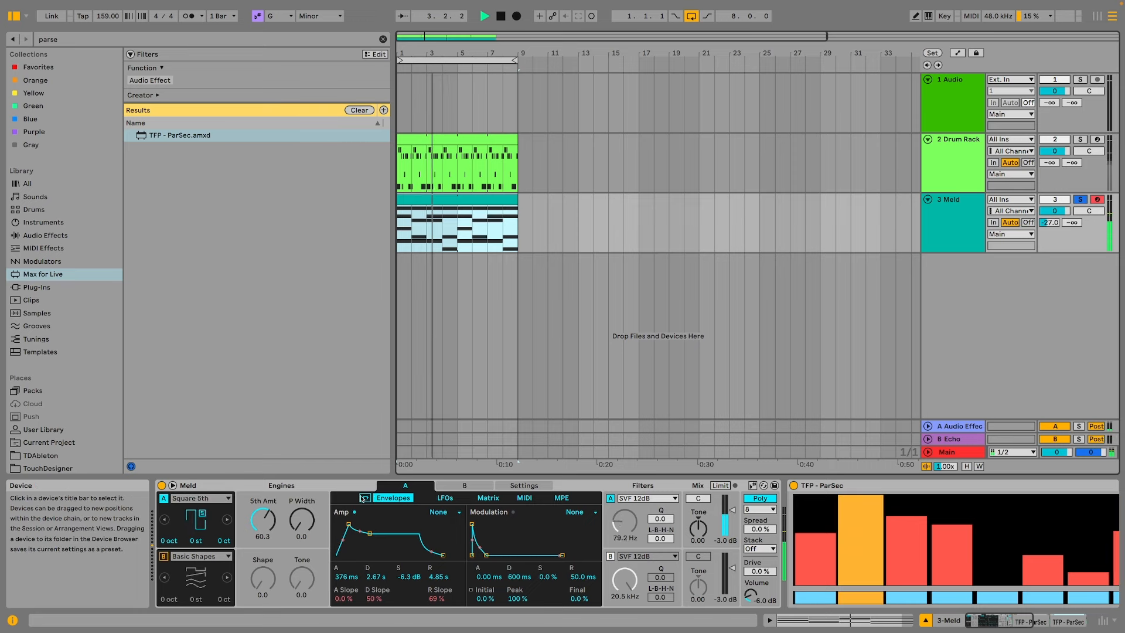
{"action": "left_click_drag", "start_coordinate": [263, 521], "coordinate": [262, 568]}
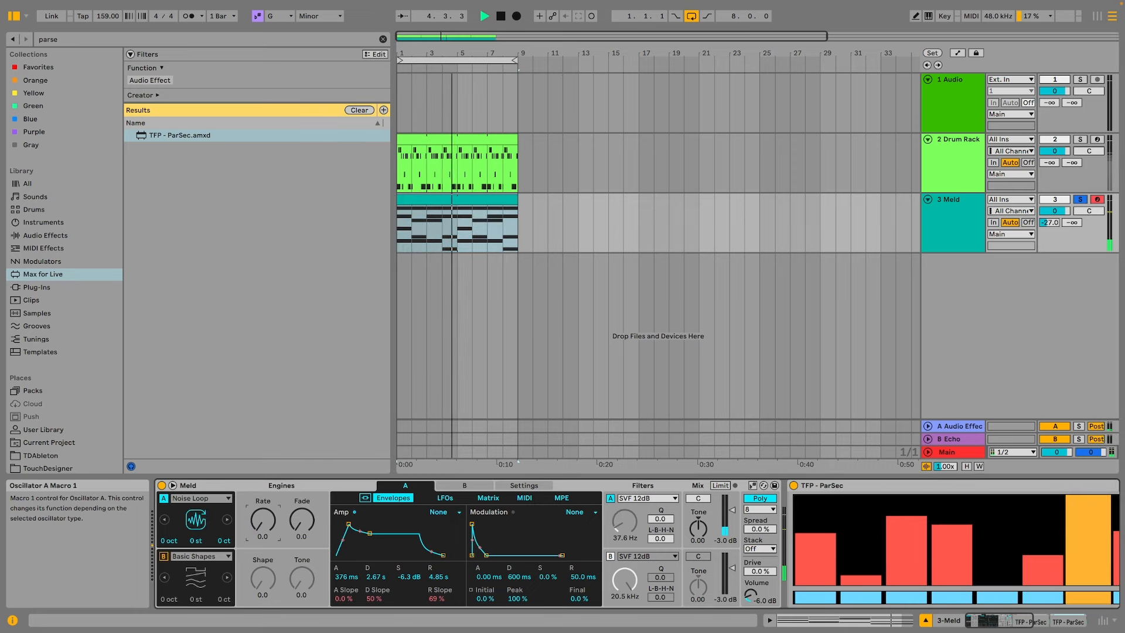
{"action": "left_click", "coordinate": [227, 520]}
{"action": "left_click", "coordinate": [227, 519]}
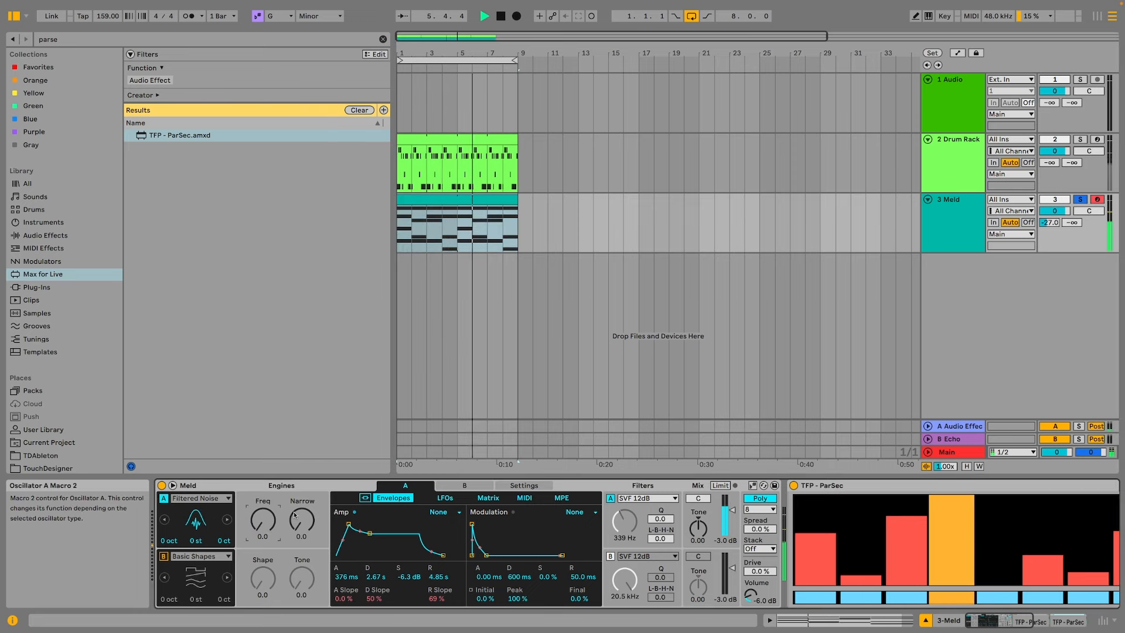
{"action": "left_click", "coordinate": [227, 520]}
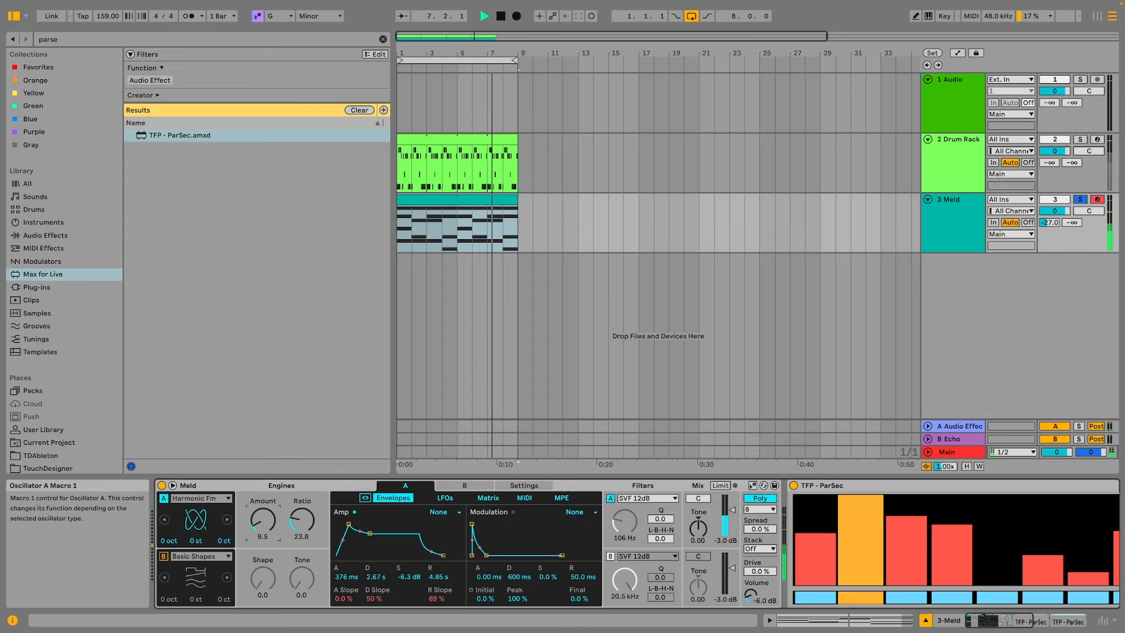
{"action": "left_click", "coordinate": [227, 520]}
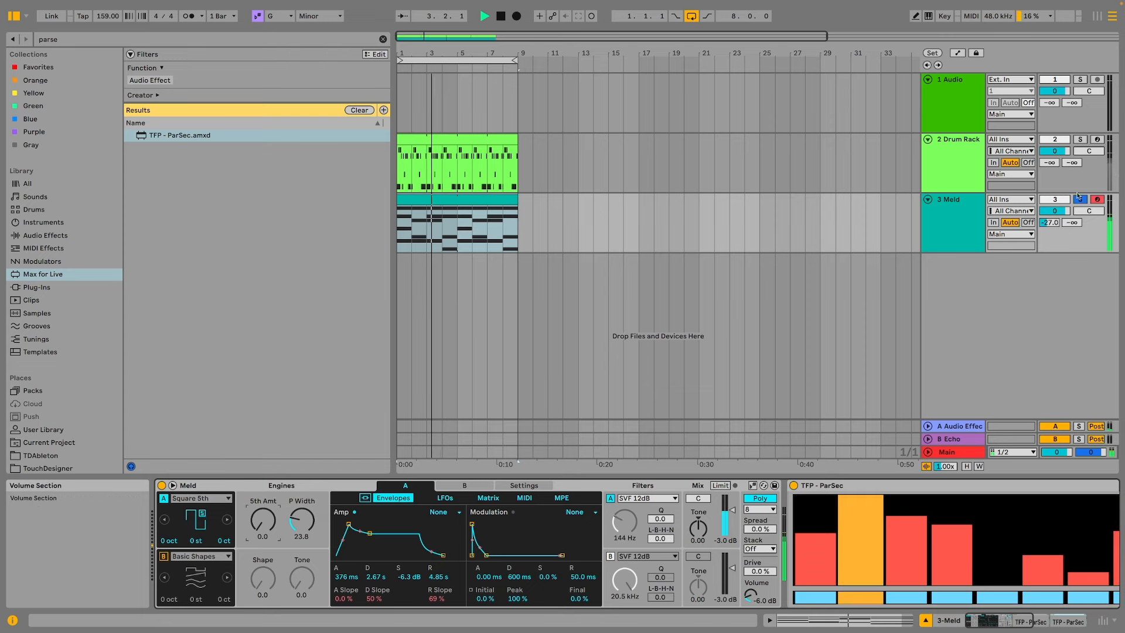
Unsolo the Meld track to hear it with the drums, and solo it again.
{"action": "left_click", "coordinate": [1080, 199]}
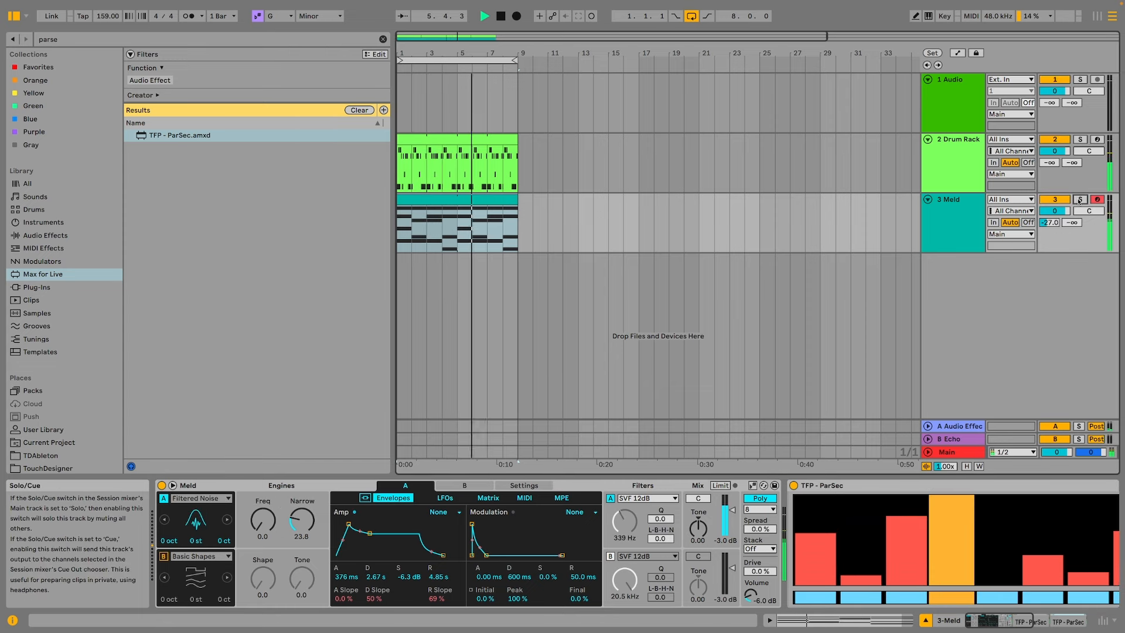
{"action": "left_click", "coordinate": [1081, 199]}
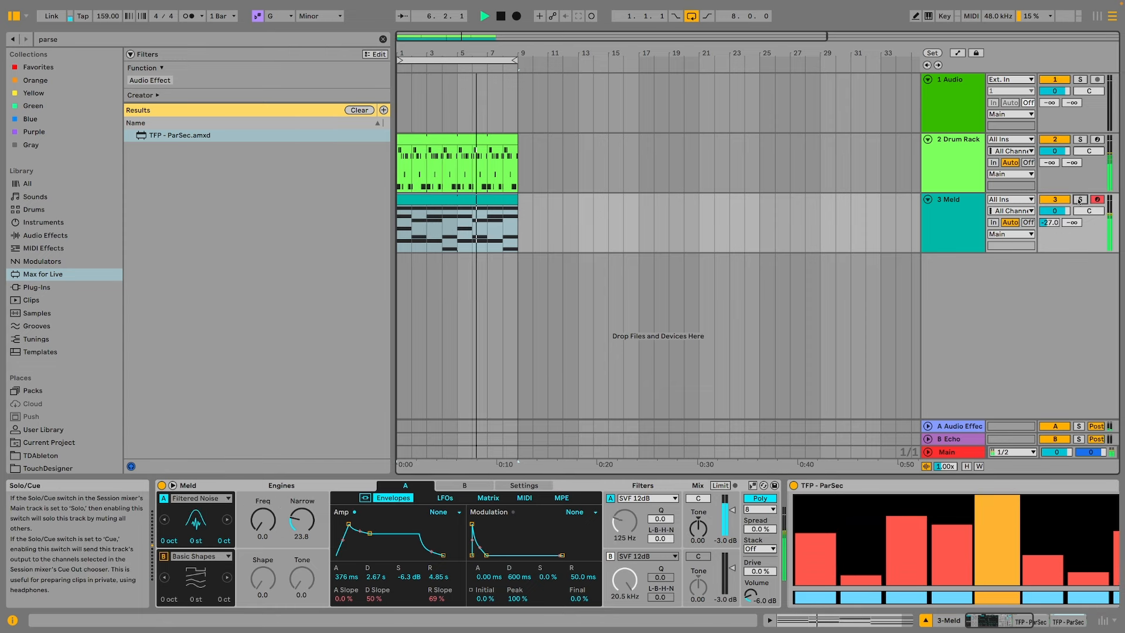
Raise the Tone of Meld's engine A to 0.48 and unsolo the Meld track.
{"action": "left_click", "coordinate": [1006, 626]}
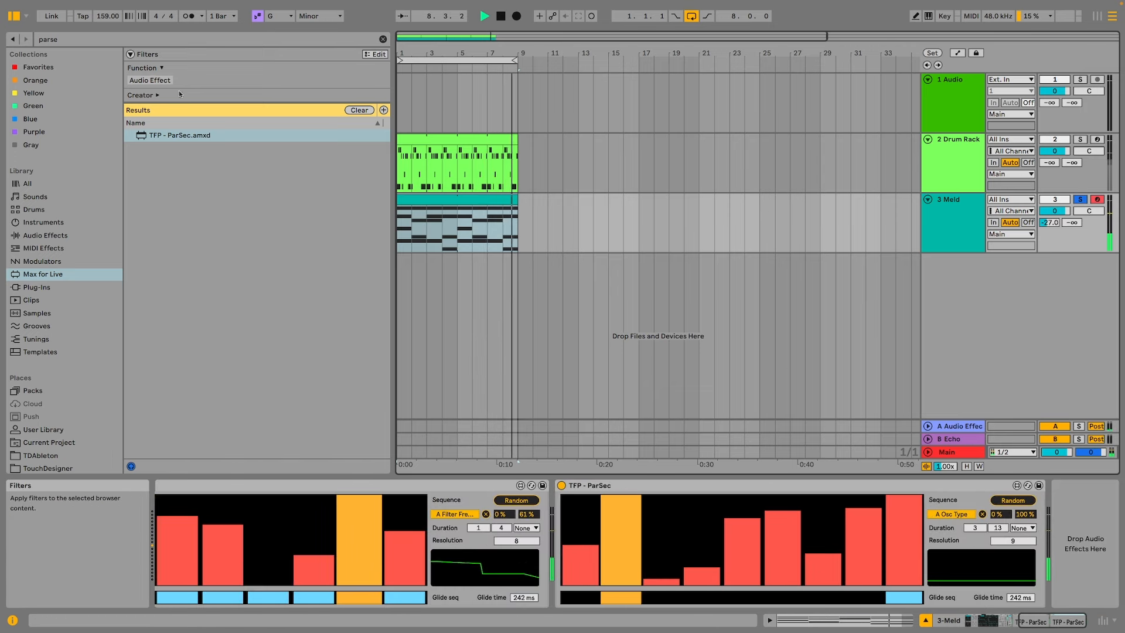
{"action": "left_click", "coordinate": [45, 235]}
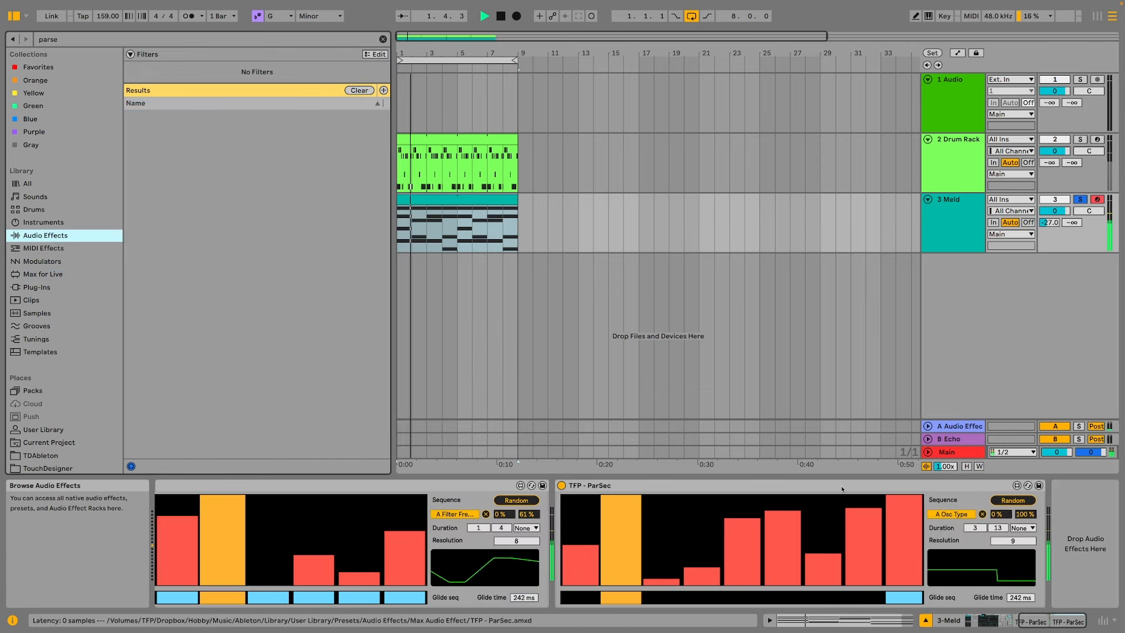
{"action": "left_click", "coordinate": [1023, 628]}
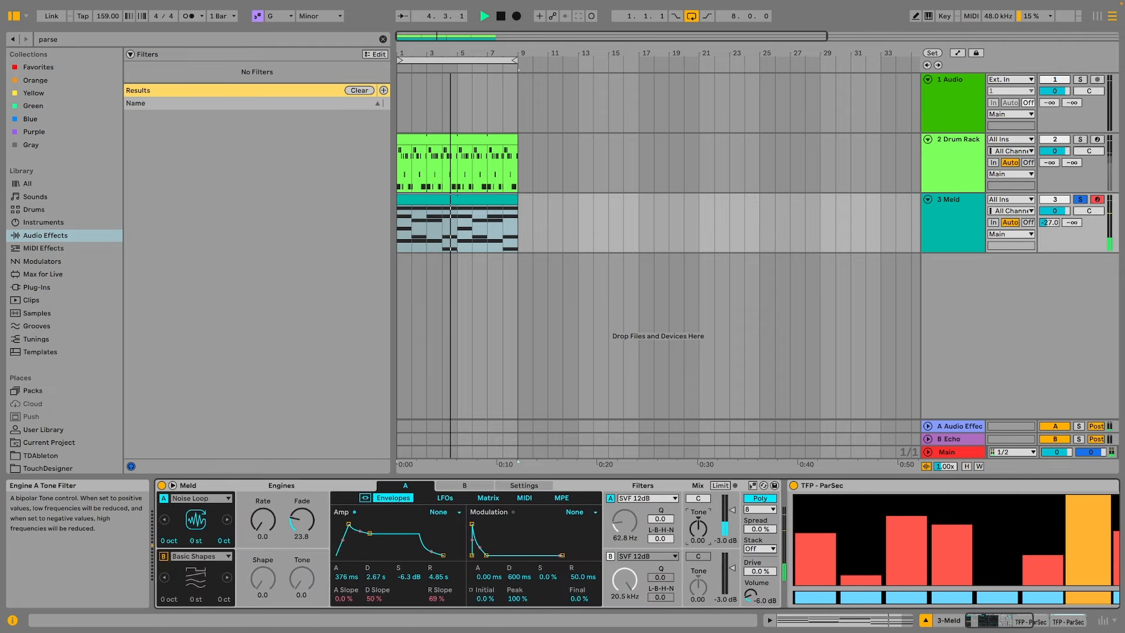
{"action": "left_click_drag", "start_coordinate": [703, 531], "coordinate": [703, 503]}
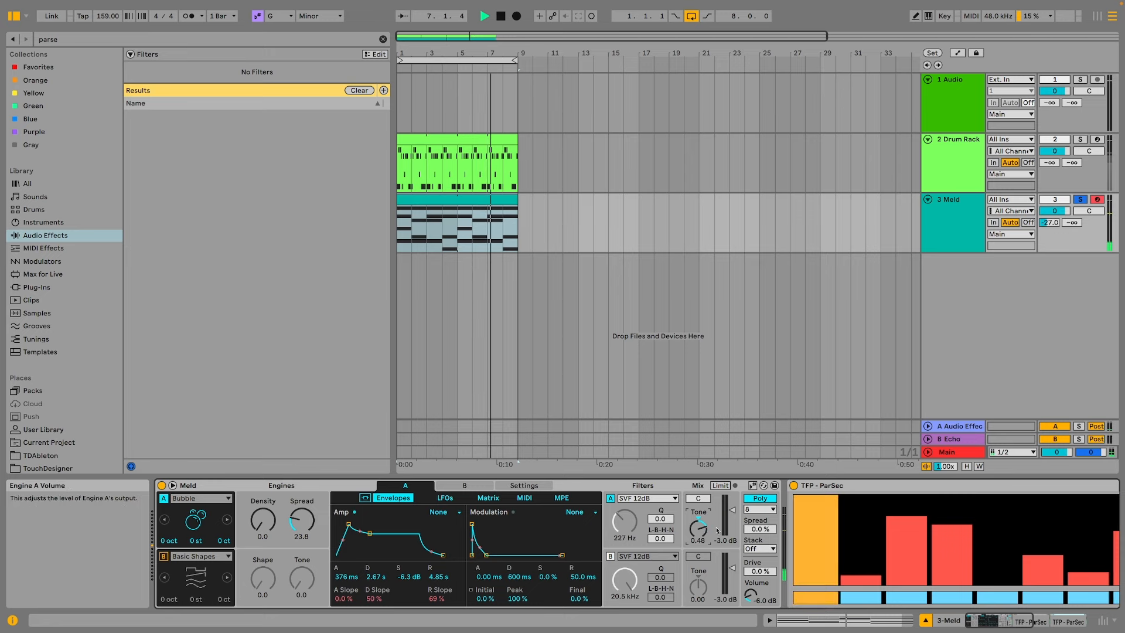
{"action": "right_click", "coordinate": [637, 510]}
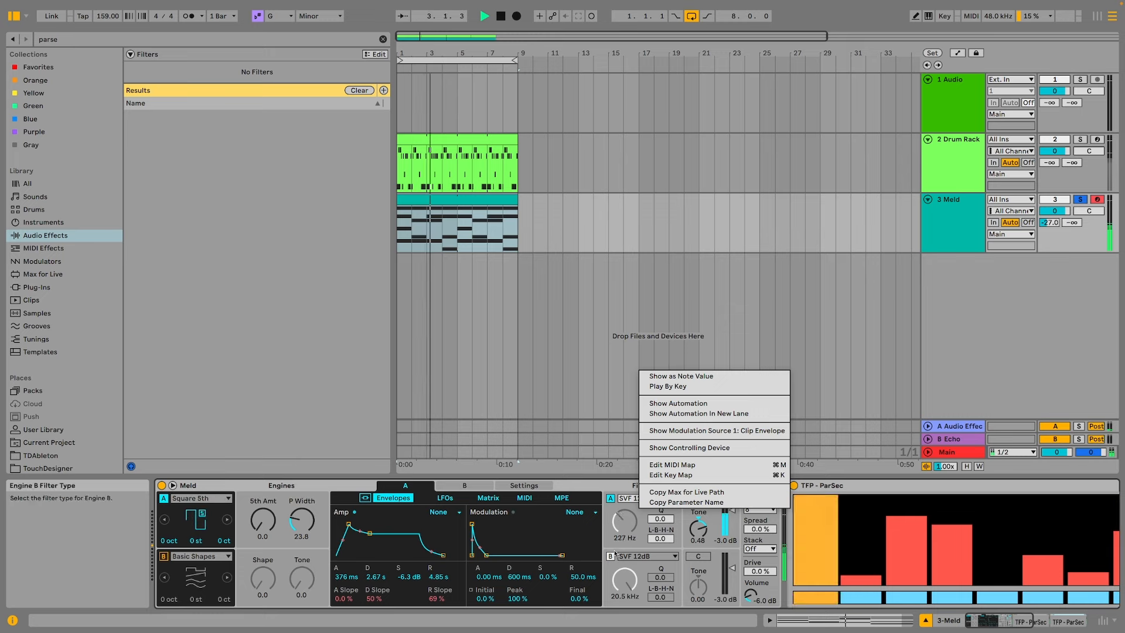
{"action": "left_click", "coordinate": [593, 564]}
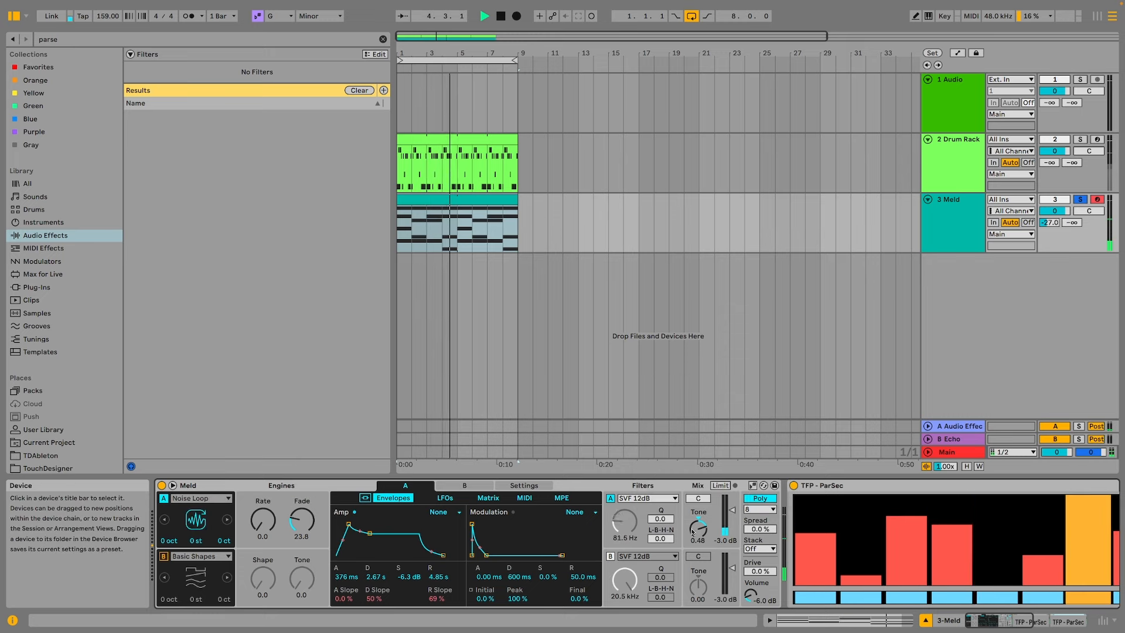
{"action": "left_click", "coordinate": [1080, 199]}
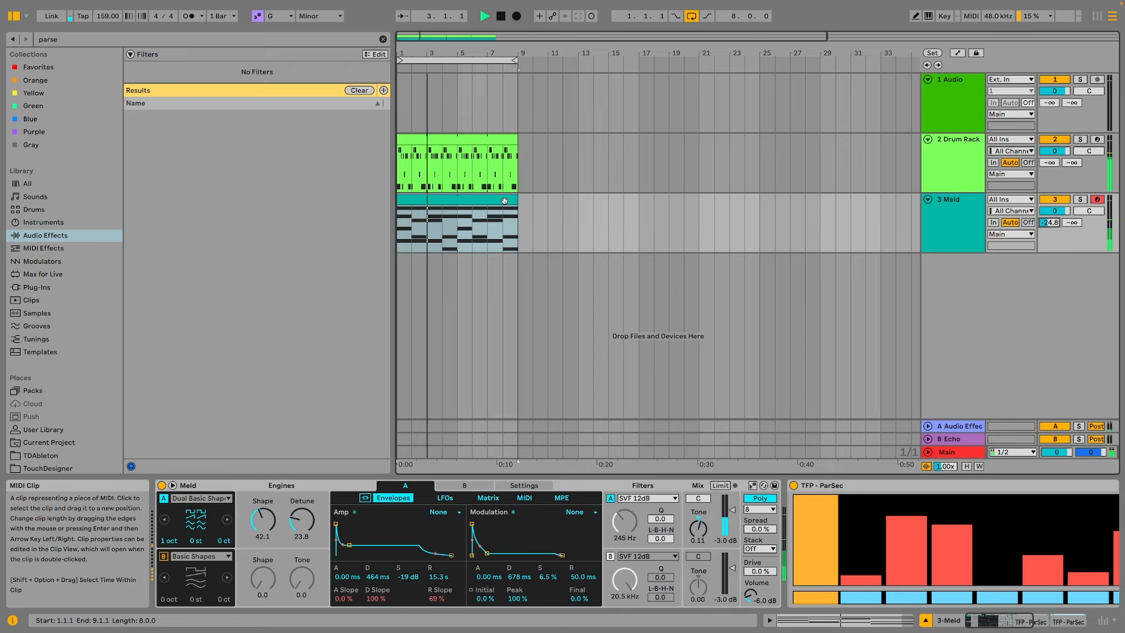
Delete both ParSec devices from the Meld track's device chain.
{"action": "left_click", "coordinate": [933, 487]}
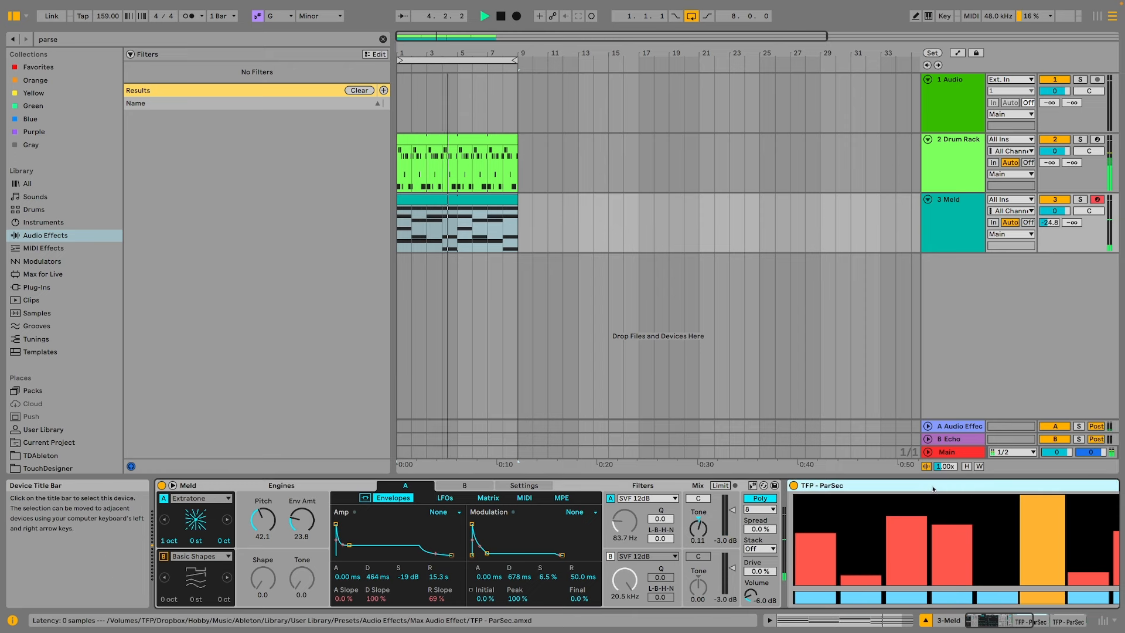
{"action": "key", "text": "Delete"}
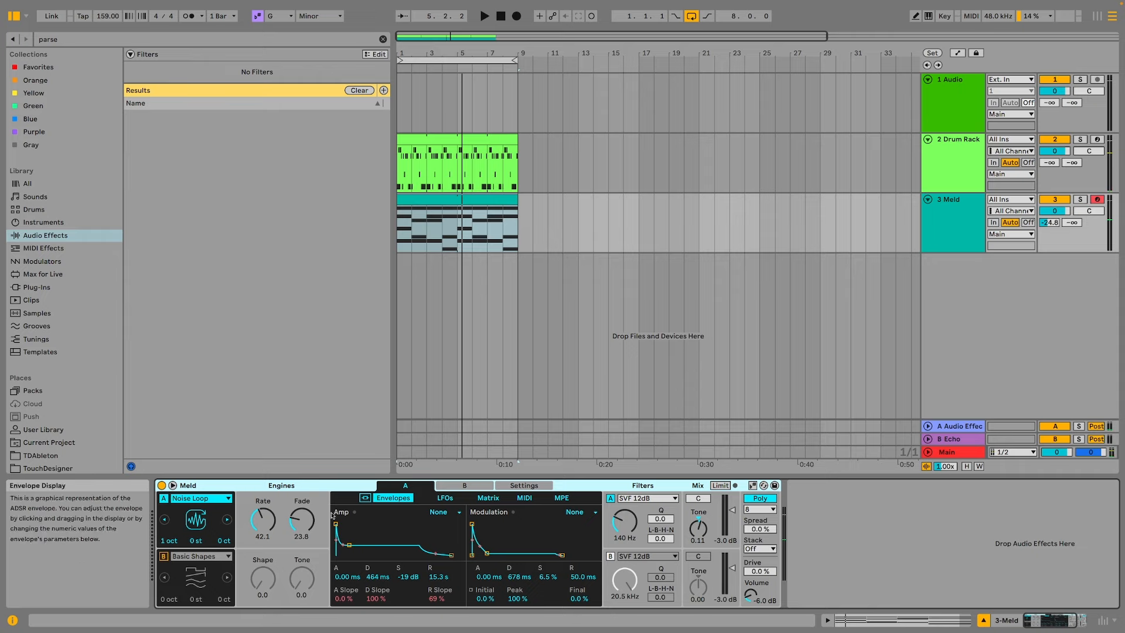
Switch Meld's oscillator A to Simple FM with Ratio 40.5 and set the track's send A to -20.0 dB.
{"action": "left_click", "coordinate": [164, 520]}
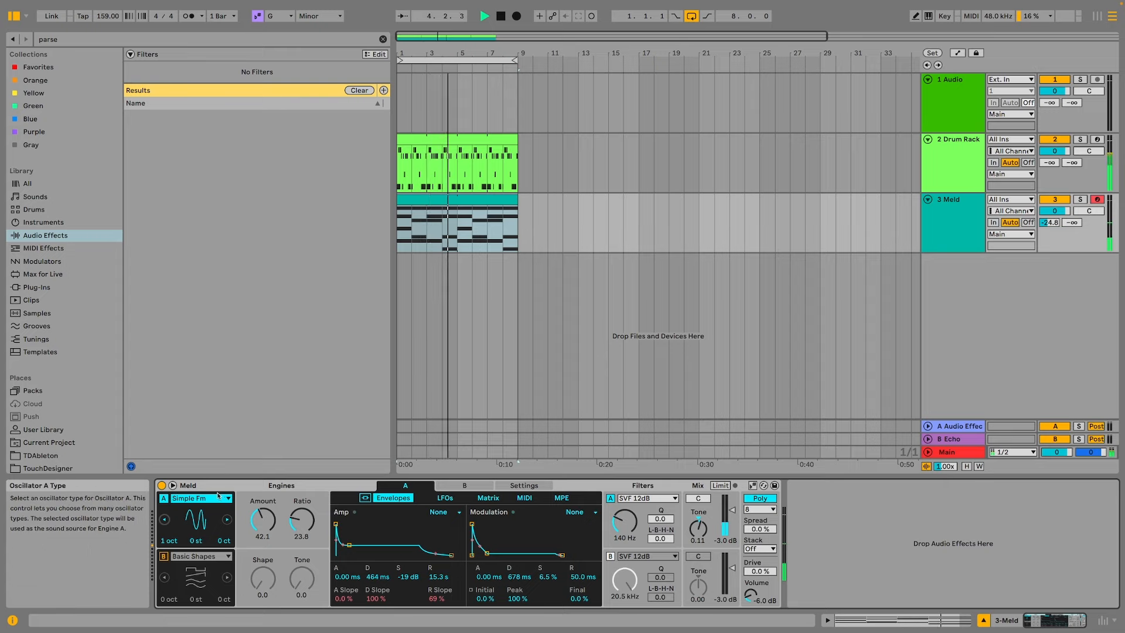
{"action": "left_click_drag", "start_coordinate": [301, 521], "coordinate": [301, 516]}
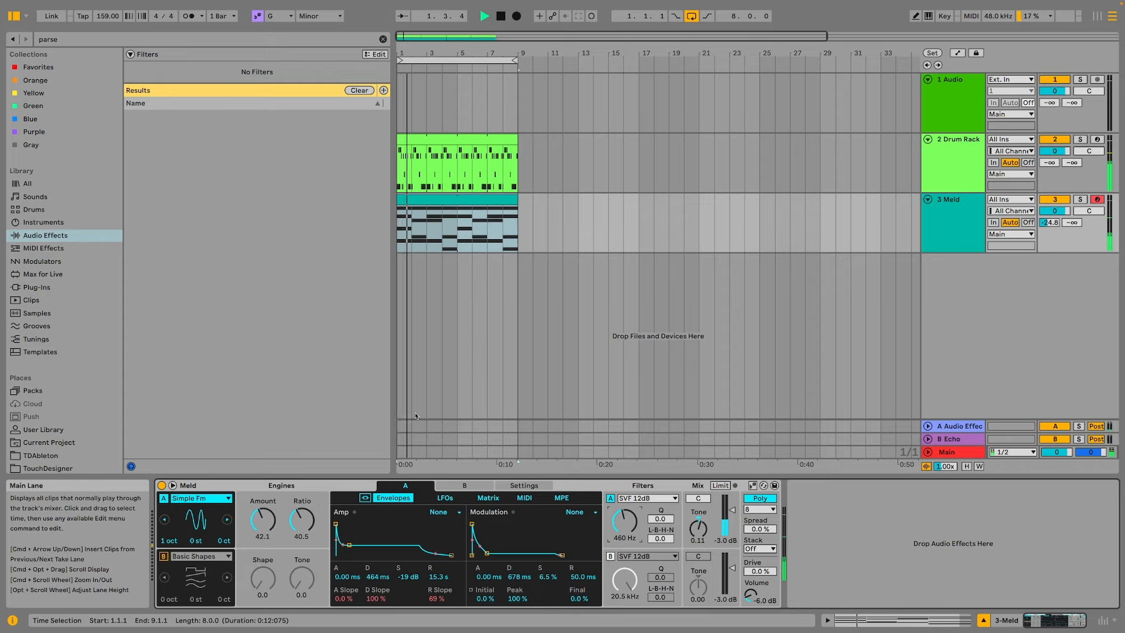
{"action": "left_click_drag", "start_coordinate": [1049, 222], "coordinate": [1049, 224]}
Use Squelch for engine A with Amount 30.2 and Feedback 52.4, and shape its amp envelope with 3.74 ms attack, 305 ms decay and -28 dB sustain.
{"action": "left_click", "coordinate": [335, 524]}
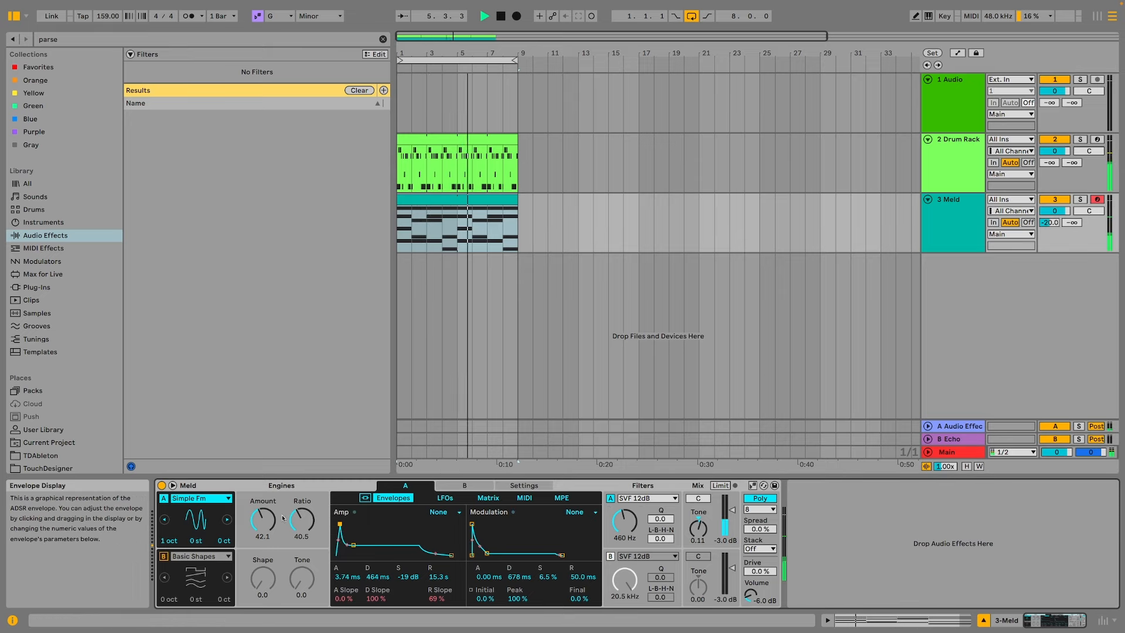
{"action": "left_click_drag", "start_coordinate": [265, 519], "coordinate": [265, 523]}
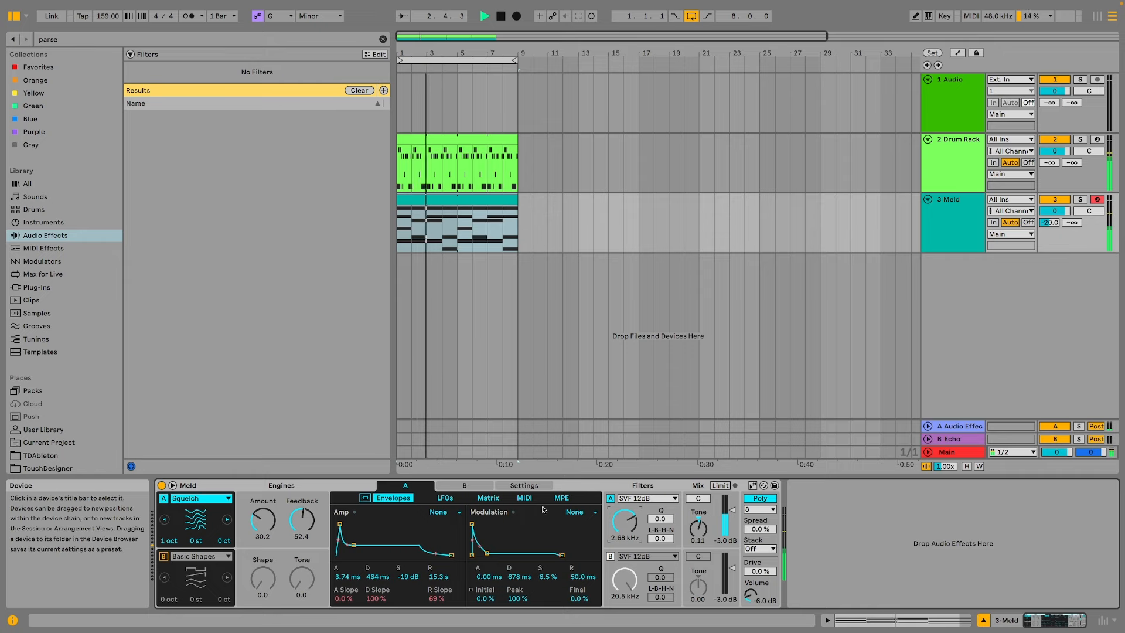
{"action": "left_click_drag", "start_coordinate": [353, 545], "coordinate": [352, 549]}
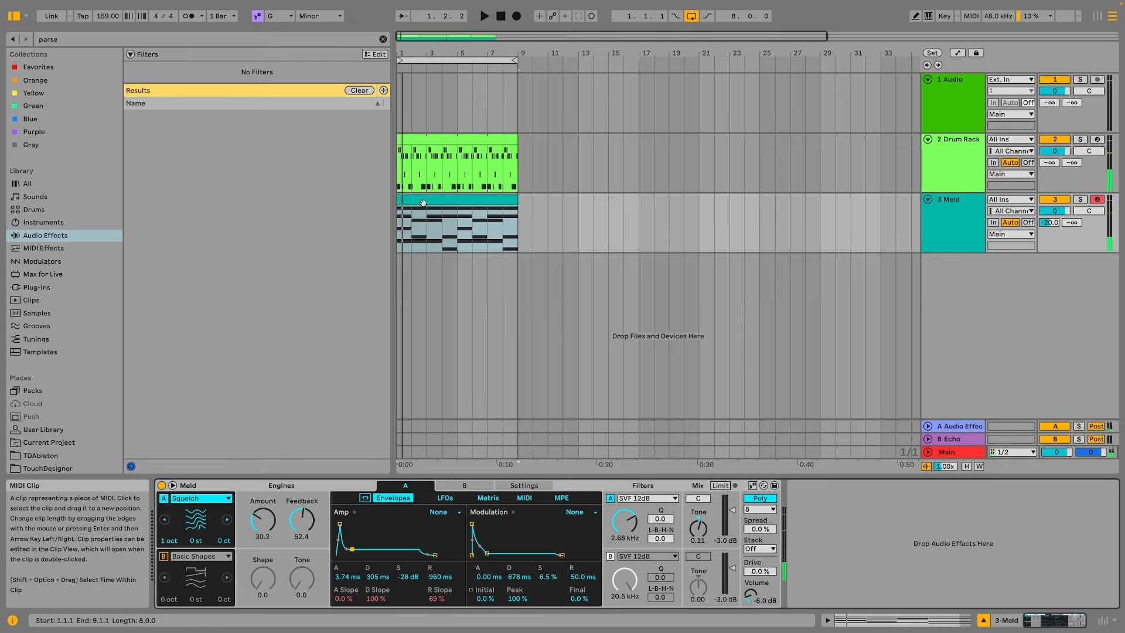
{"action": "key", "text": "space"}
Duplicate the Meld track with its clip and delete all notes above the lowest note of each chord in the copy.
{"action": "left_click_drag", "start_coordinate": [423, 202], "coordinate": [429, 280]}
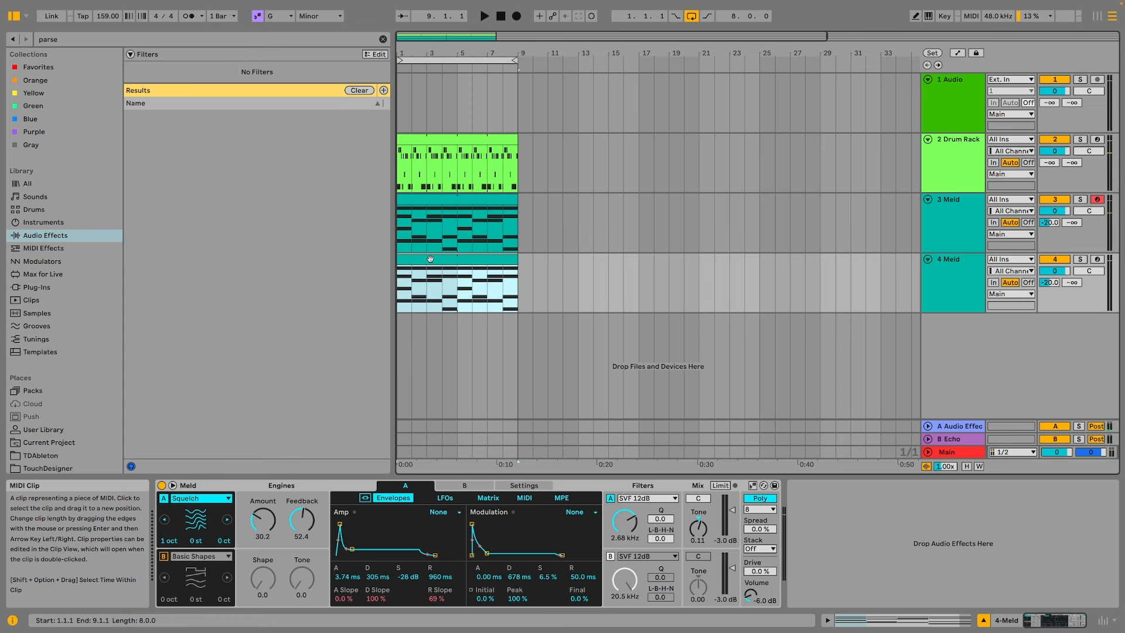
{"action": "double_click", "coordinate": [430, 259]}
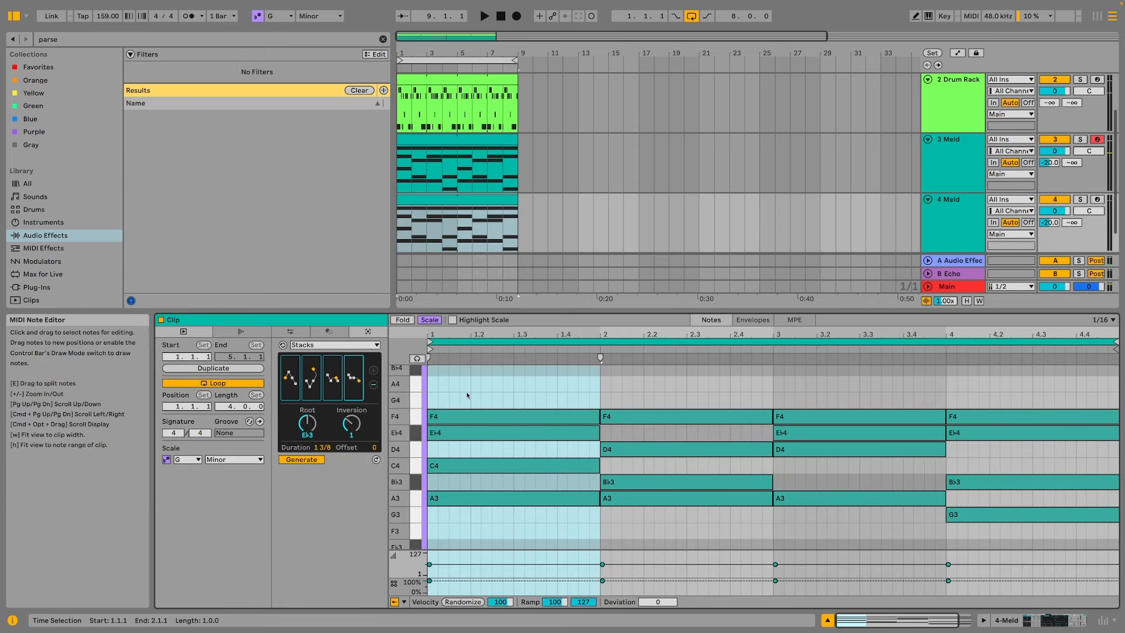
{"action": "left_click_drag", "start_coordinate": [459, 380], "coordinate": [987, 483]}
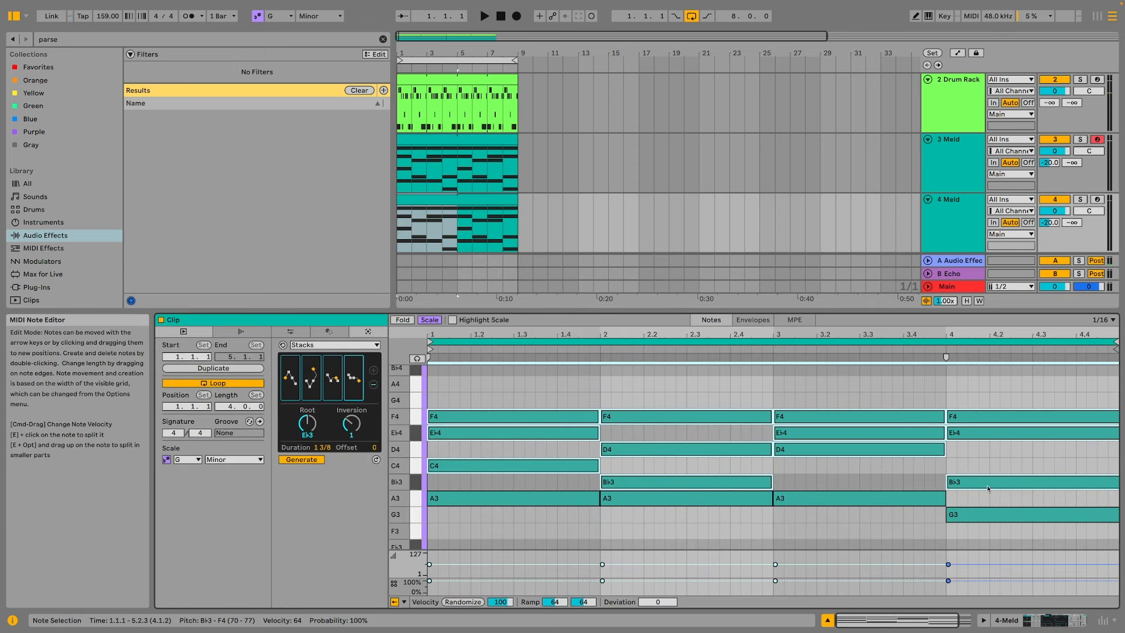
{"action": "key", "text": "Delete"}
Raise the second bar's note to C4 and transpose all the clip's notes down two octaves.
{"action": "left_click_drag", "start_coordinate": [671, 455], "coordinate": [685, 505]}
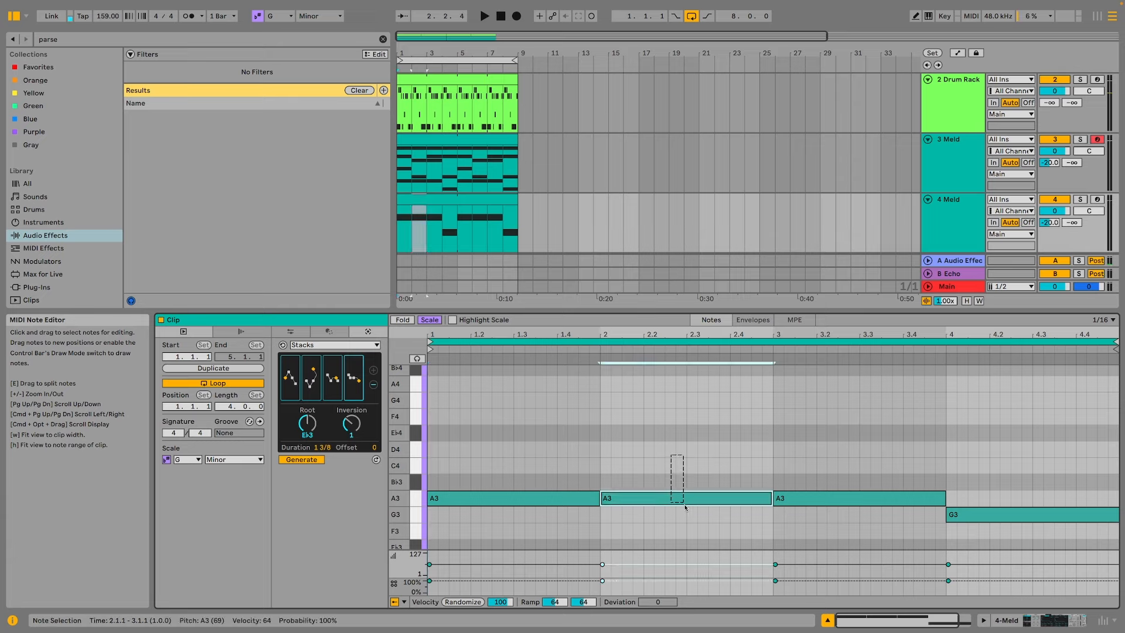
{"action": "key", "text": "Up"}
{"action": "key", "text": "Up"}
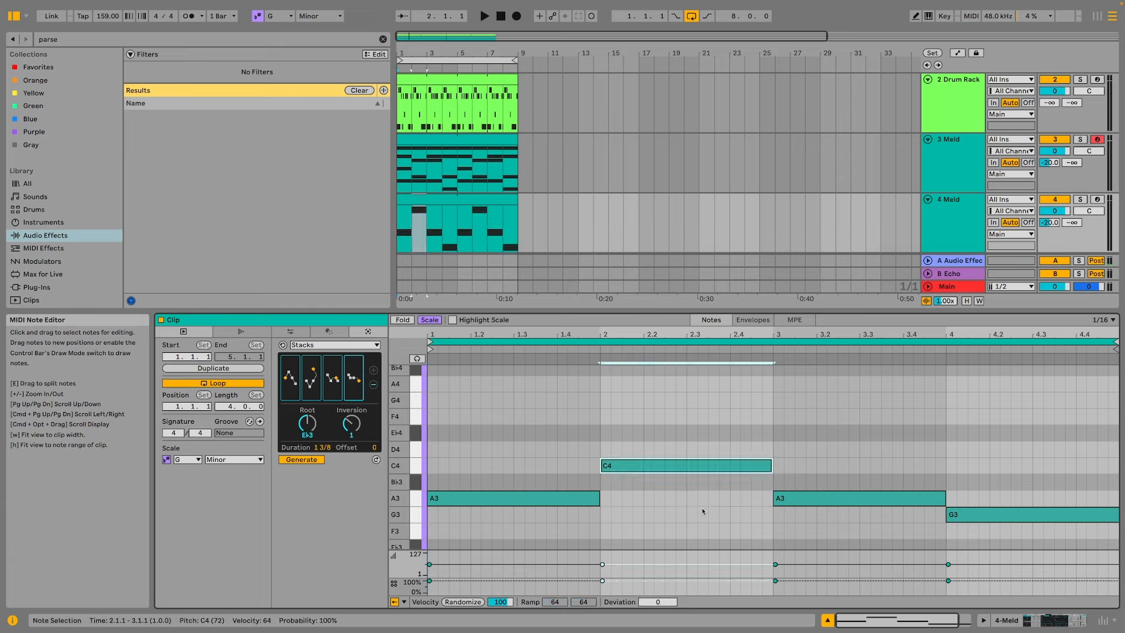
{"action": "key", "text": "ctrl+a"}
{"action": "key", "text": "shift+Down"}
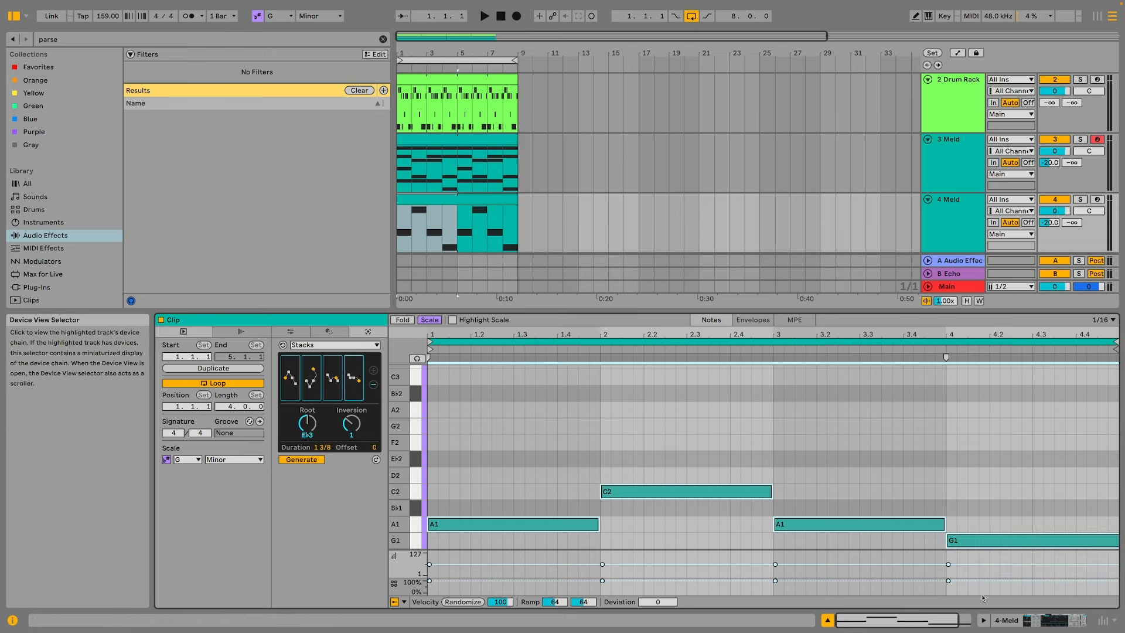
Try a Strum transformation on the bass notes with High at 28%.
{"action": "left_click", "coordinate": [336, 346]}
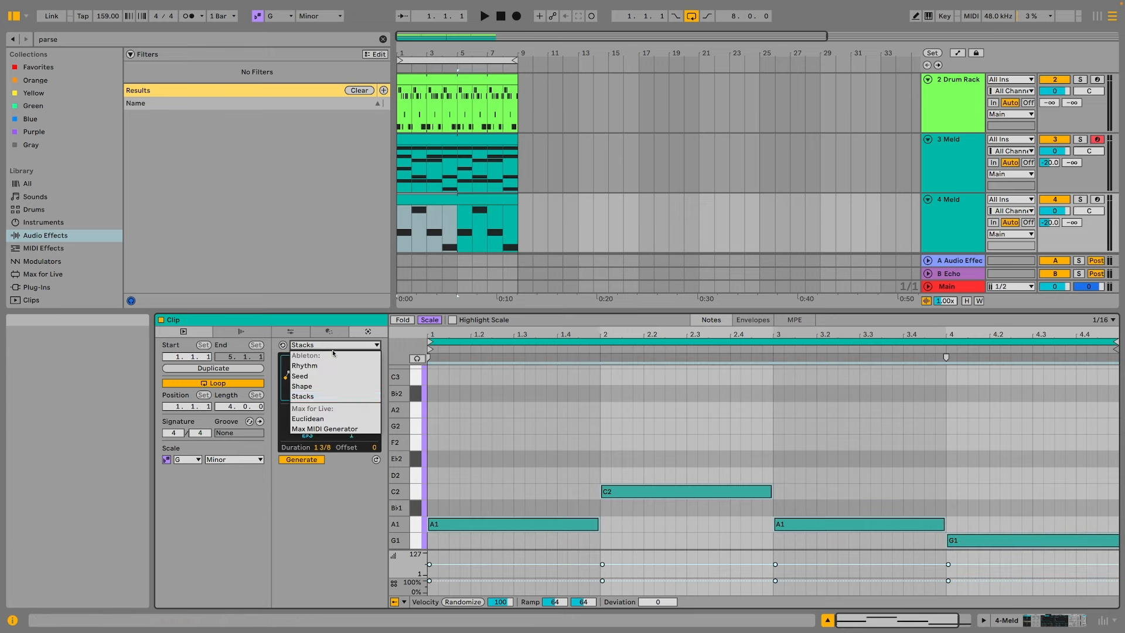
{"action": "left_click", "coordinate": [329, 333]}
{"action": "left_click", "coordinate": [330, 333]}
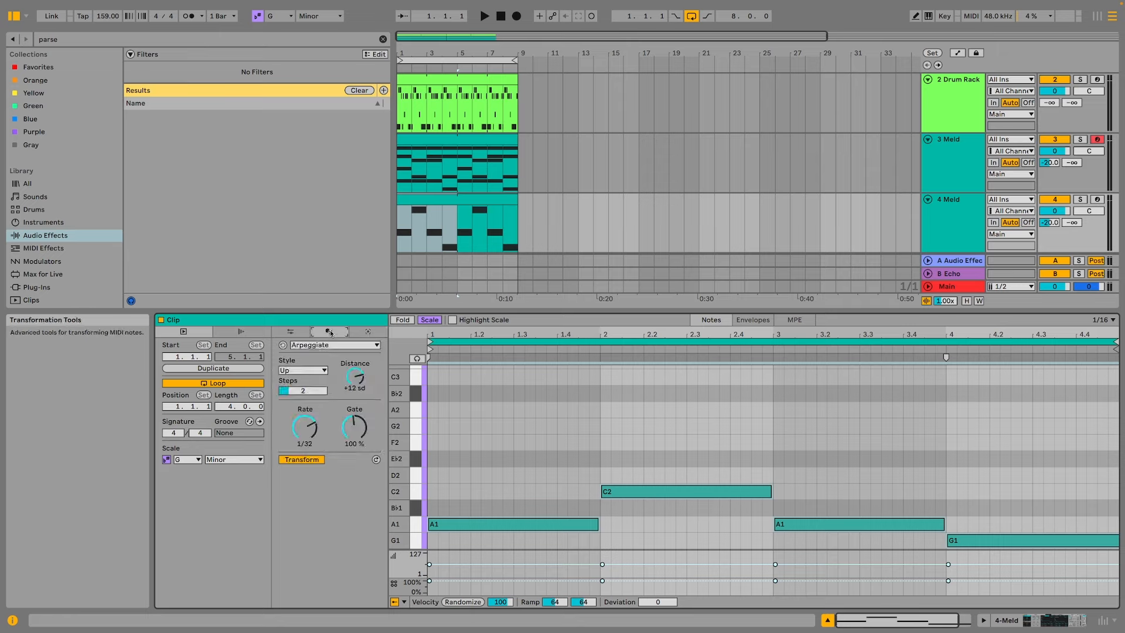
{"action": "left_click", "coordinate": [331, 347]}
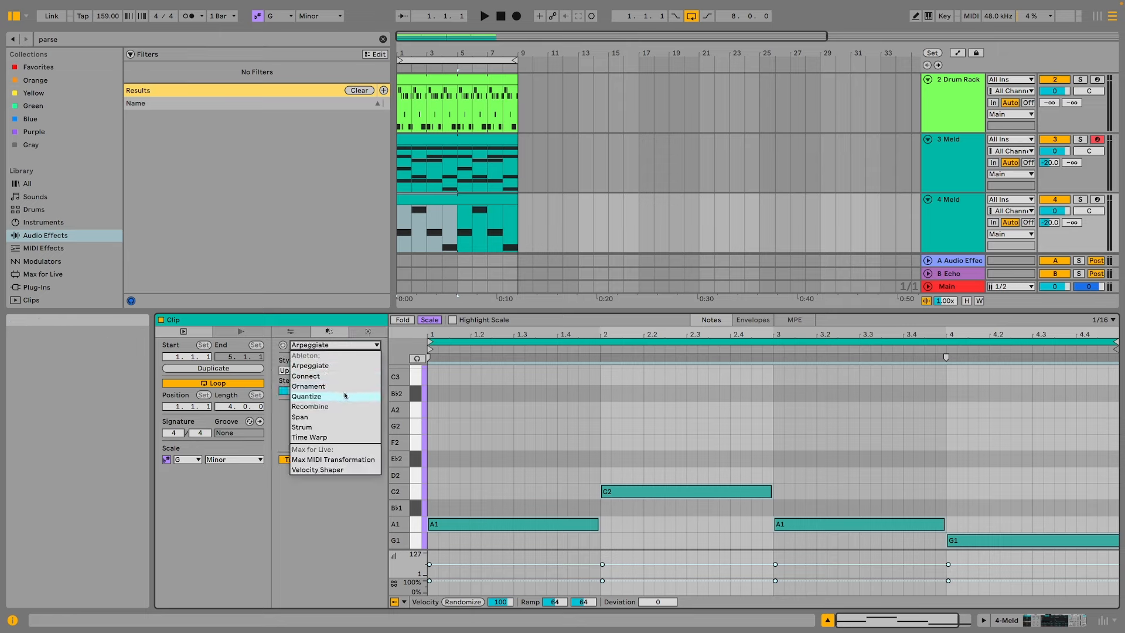
{"action": "left_click", "coordinate": [346, 426]}
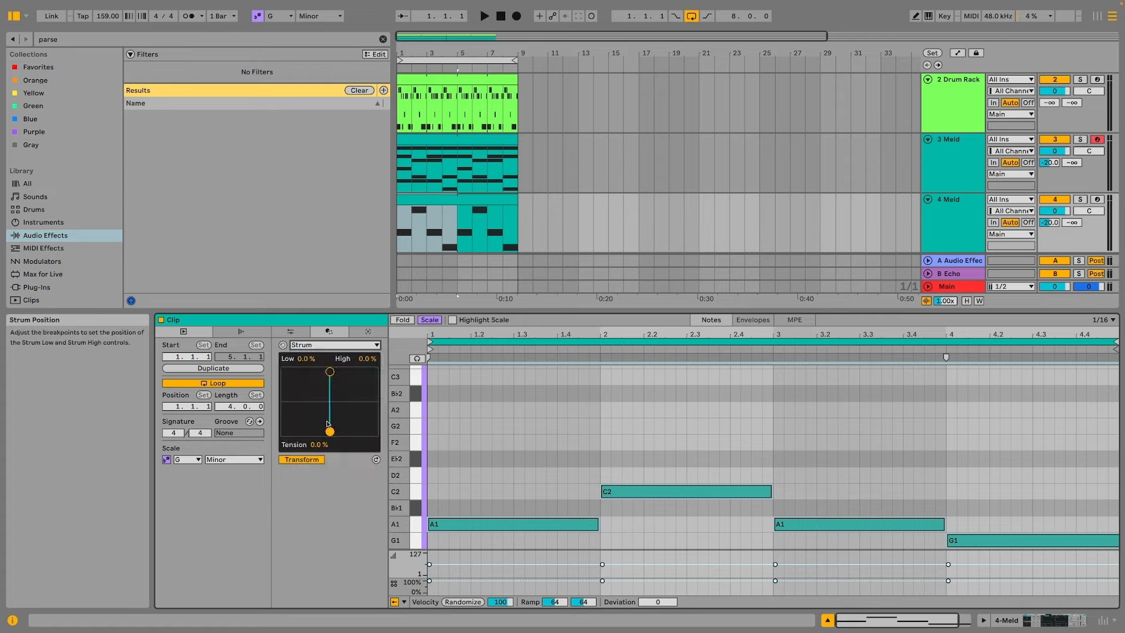
{"action": "left_click_drag", "start_coordinate": [330, 374], "coordinate": [305, 377]}
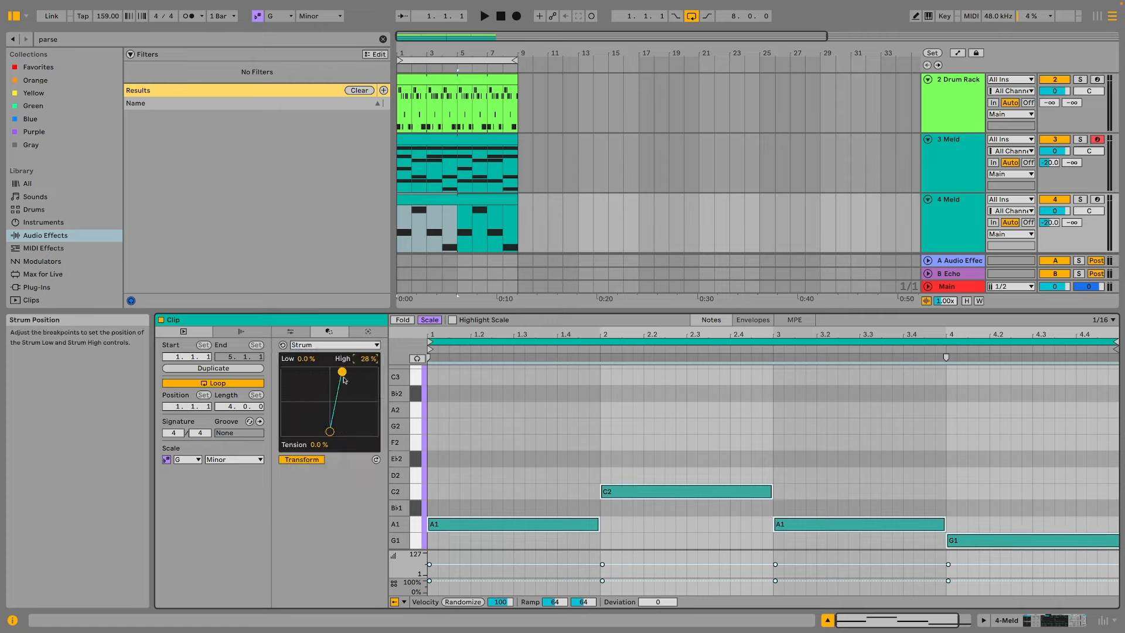
{"action": "left_click", "coordinate": [305, 460]}
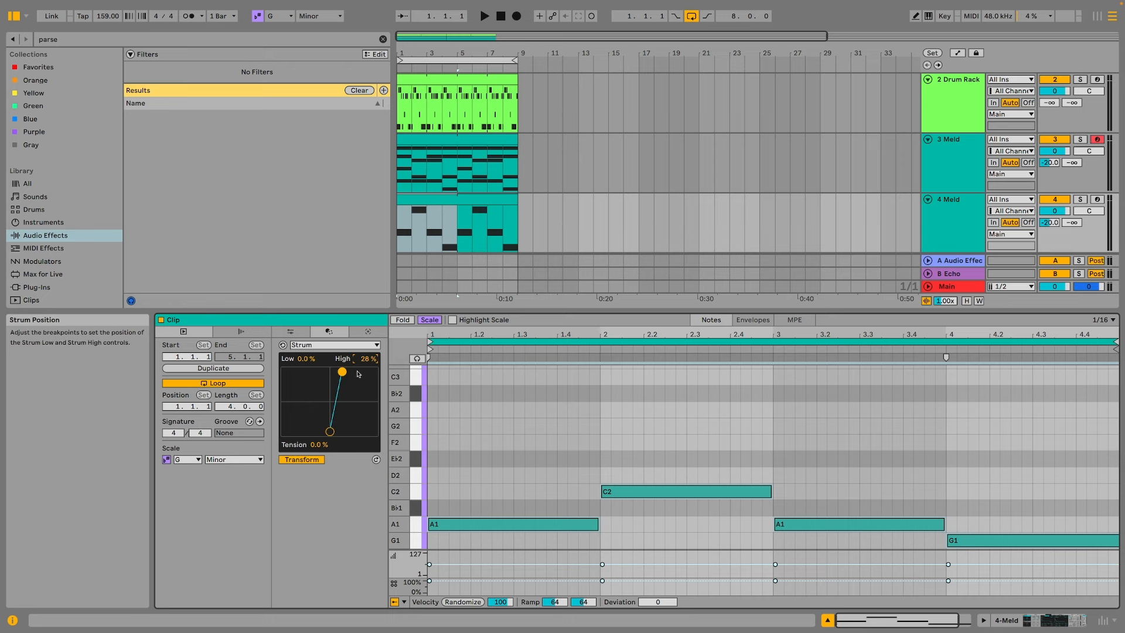
Arpeggiate the bass notes in Random style at a 1/24 rate with a distance of +2 scale degrees, and play the result.
{"action": "left_click", "coordinate": [330, 346]}
{"action": "left_click", "coordinate": [333, 366]}
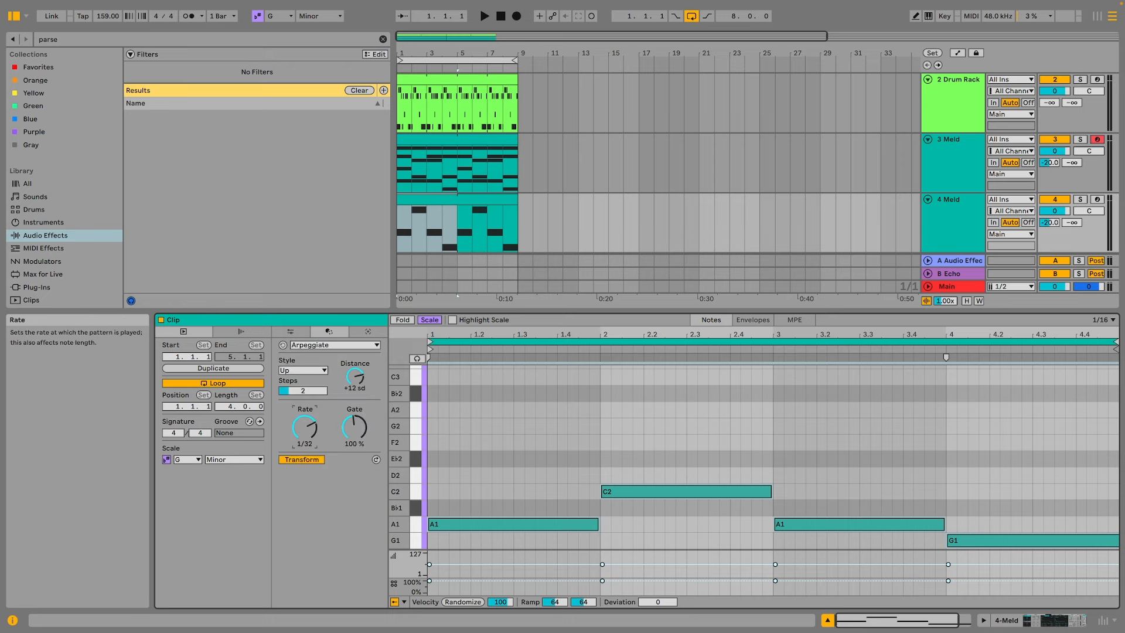
{"action": "left_click_drag", "start_coordinate": [305, 428], "coordinate": [305, 435]}
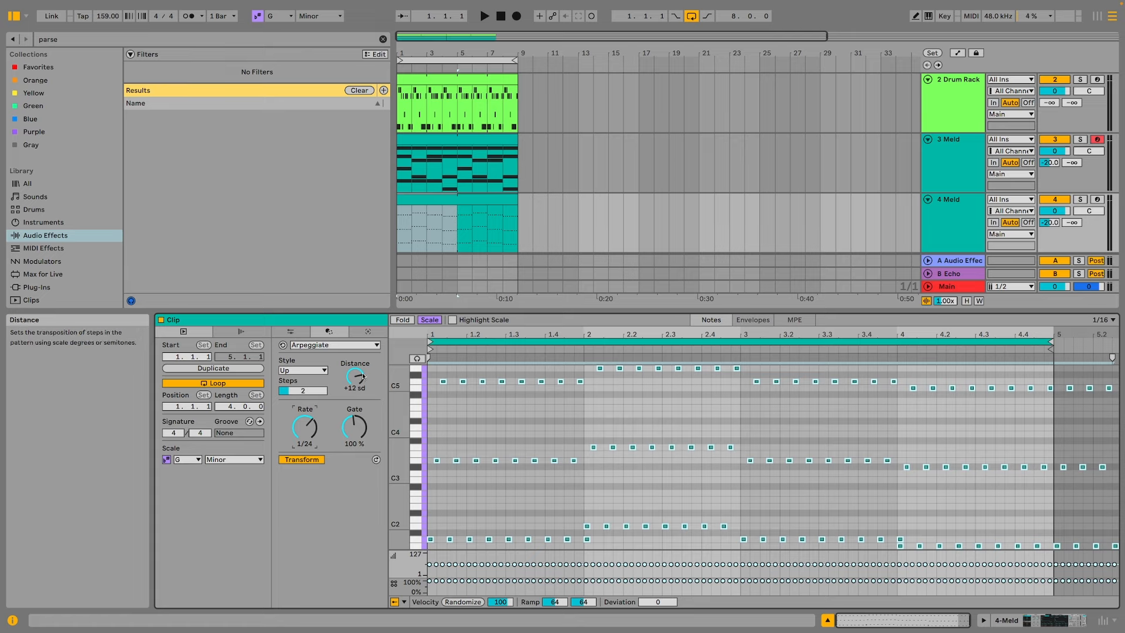
{"action": "left_click", "coordinate": [314, 370]}
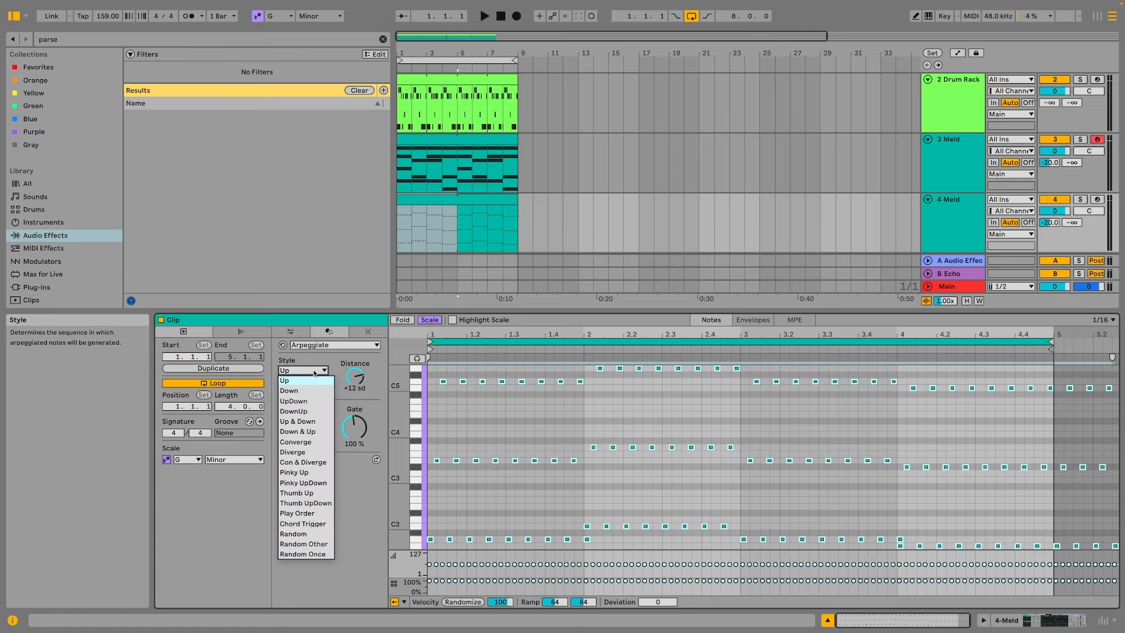
{"action": "left_click", "coordinate": [323, 535]}
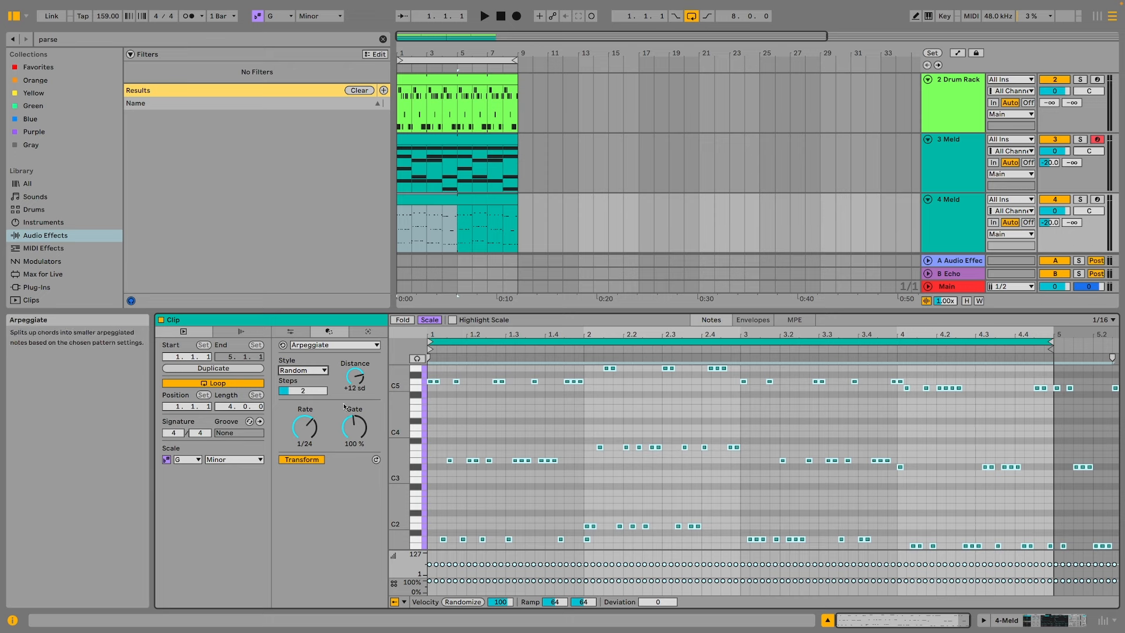
{"action": "left_click_drag", "start_coordinate": [357, 380], "coordinate": [357, 410]}
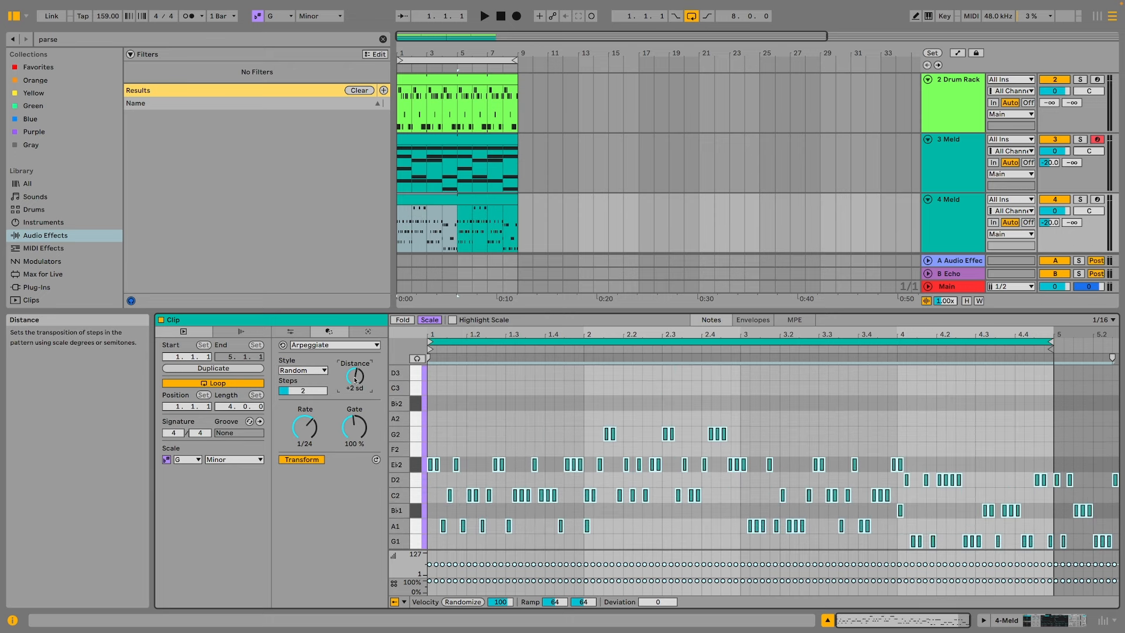
{"action": "key", "text": "space"}
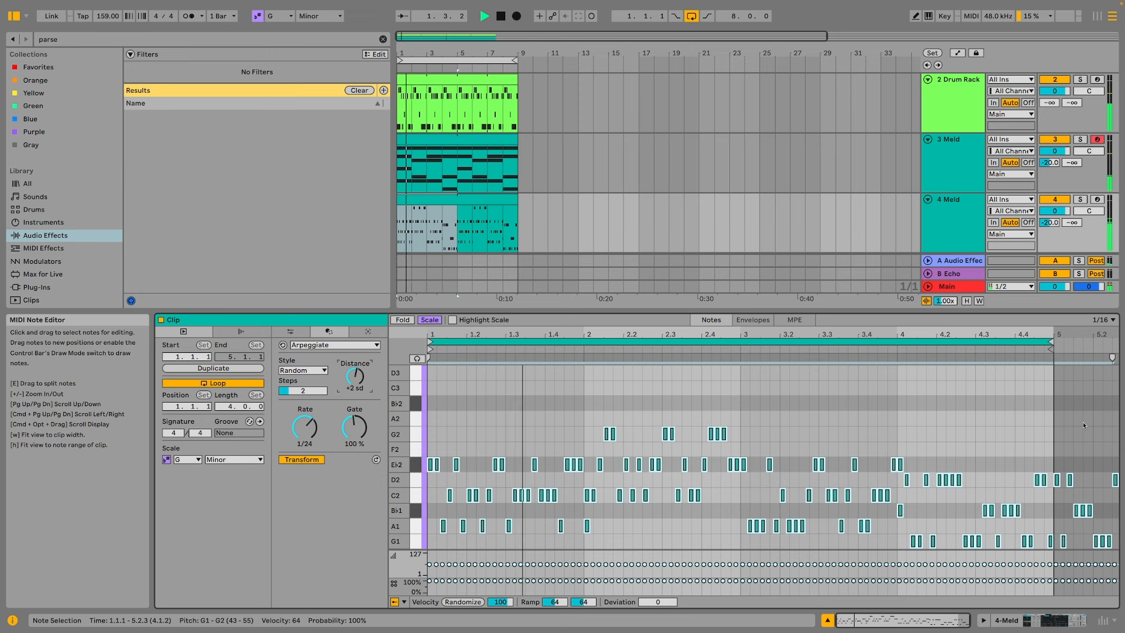
Remove the Meld instrument from the duplicated track and clear the browser search to list all instruments.
{"action": "left_click", "coordinate": [1058, 628]}
{"action": "key", "text": "space"}
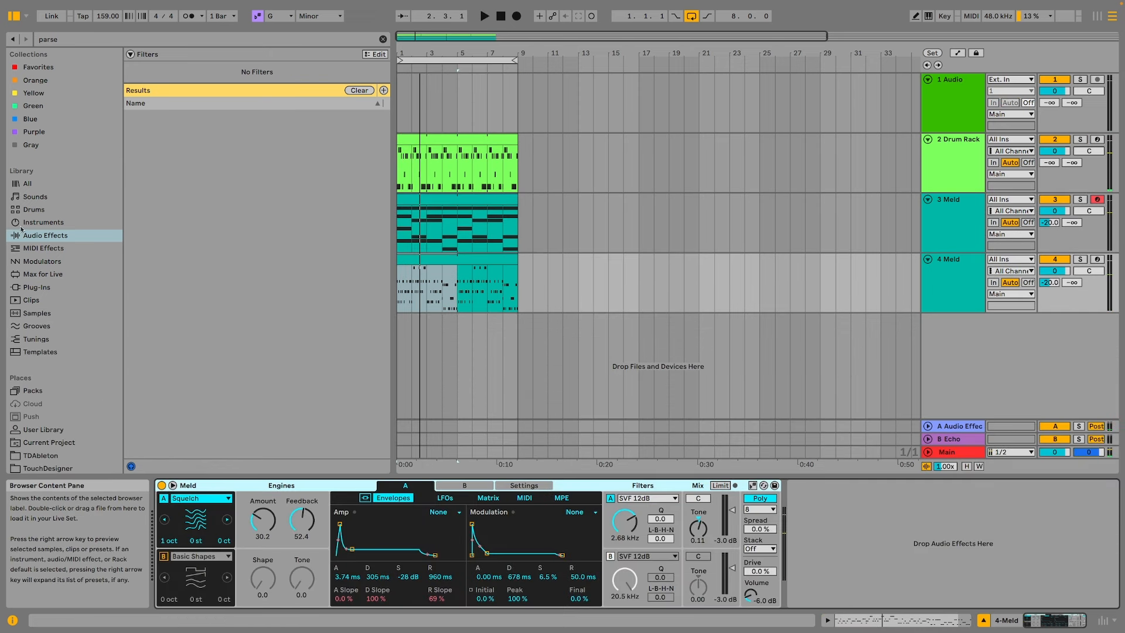
{"action": "key", "text": "Delete"}
{"action": "left_click", "coordinate": [48, 39]}
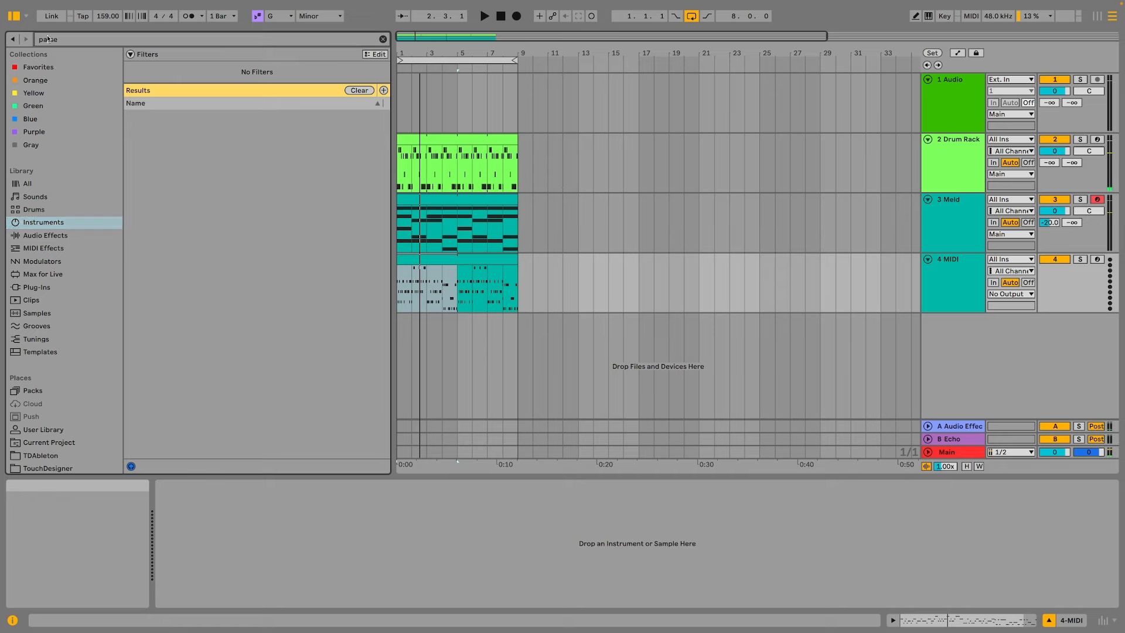
{"action": "key", "text": "BackSpace"}
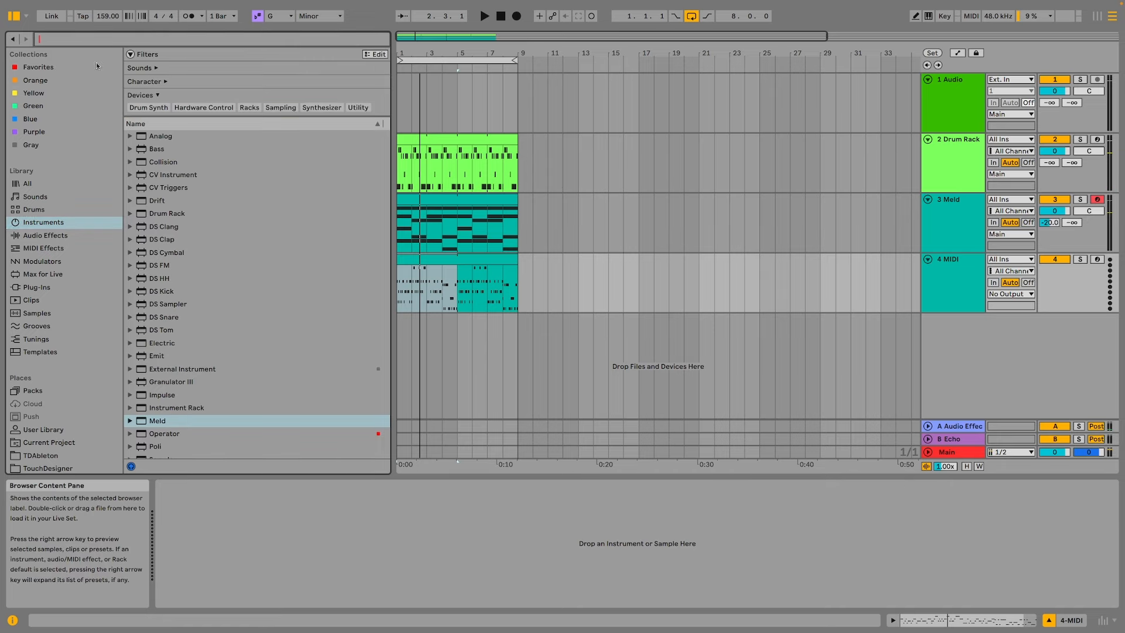
Load a default Meld instrument onto the fourth track and play the arrangement.
{"action": "double_click", "coordinate": [176, 421]}
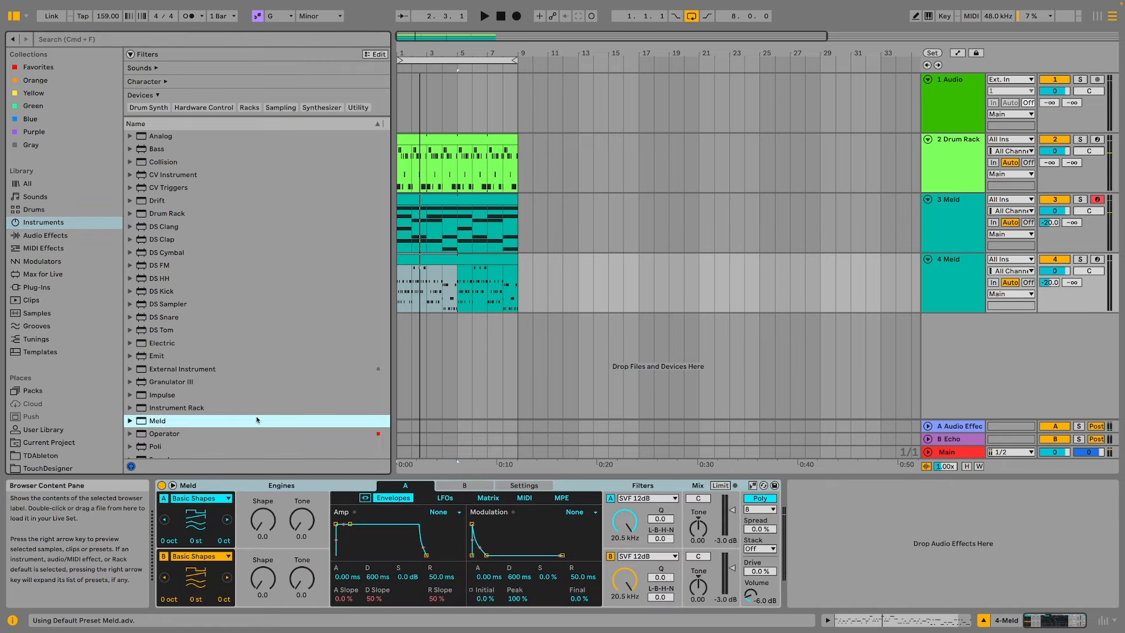
{"action": "key", "text": "space"}
{"action": "key", "text": "space"}
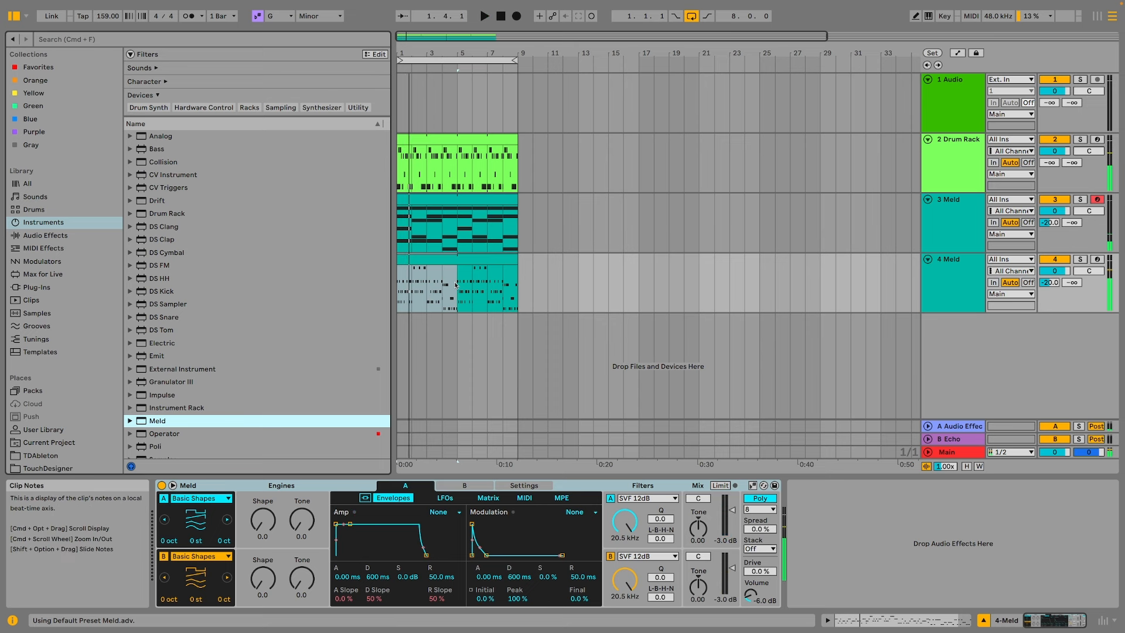
Slow the bass clip's Arpeggiate rate to 1/8.
{"action": "double_click", "coordinate": [431, 272]}
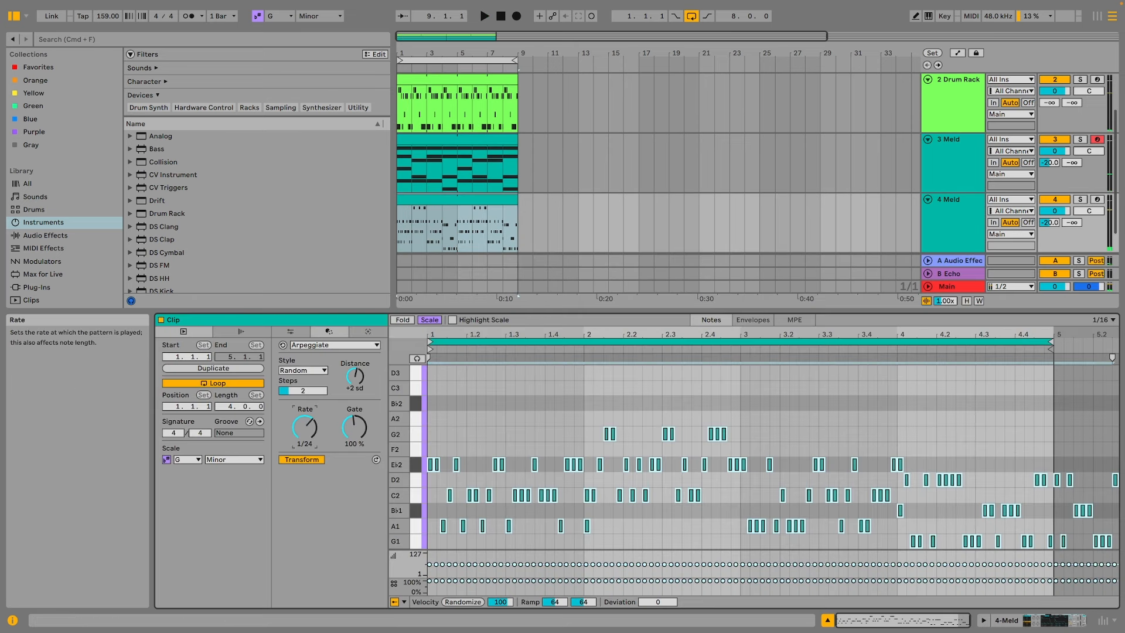
{"action": "left_click_drag", "start_coordinate": [304, 427], "coordinate": [304, 445]}
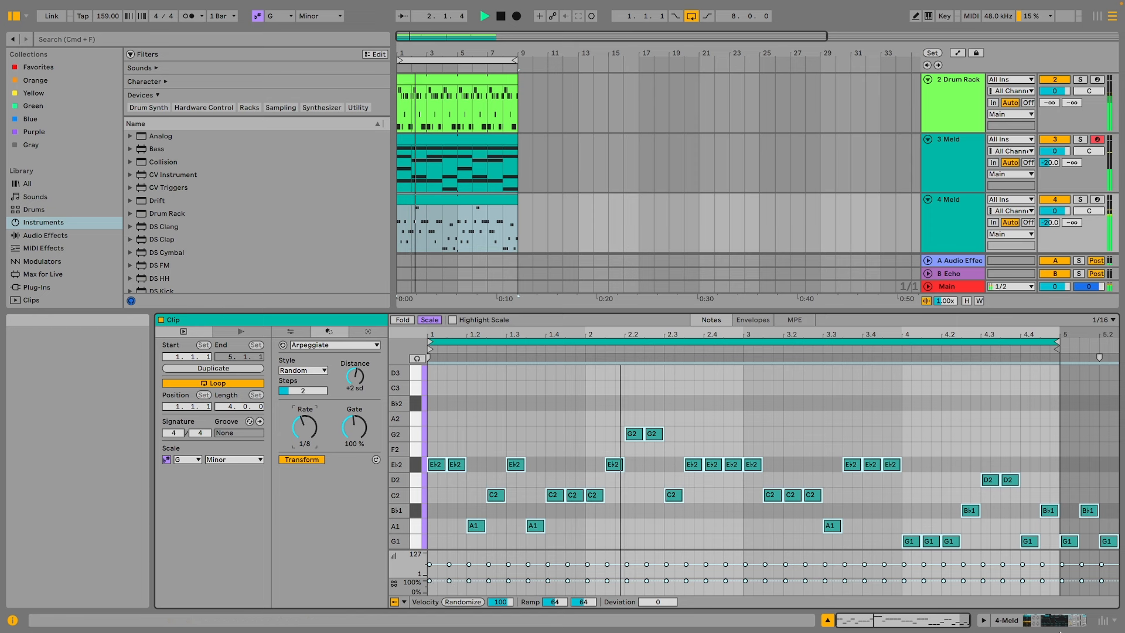
Give Meld's engine A a 61.4 ms amp decay with sustain fully down, and choose Dual Basic Shapes with Shape at 49.2.
{"action": "left_click", "coordinate": [1049, 622]}
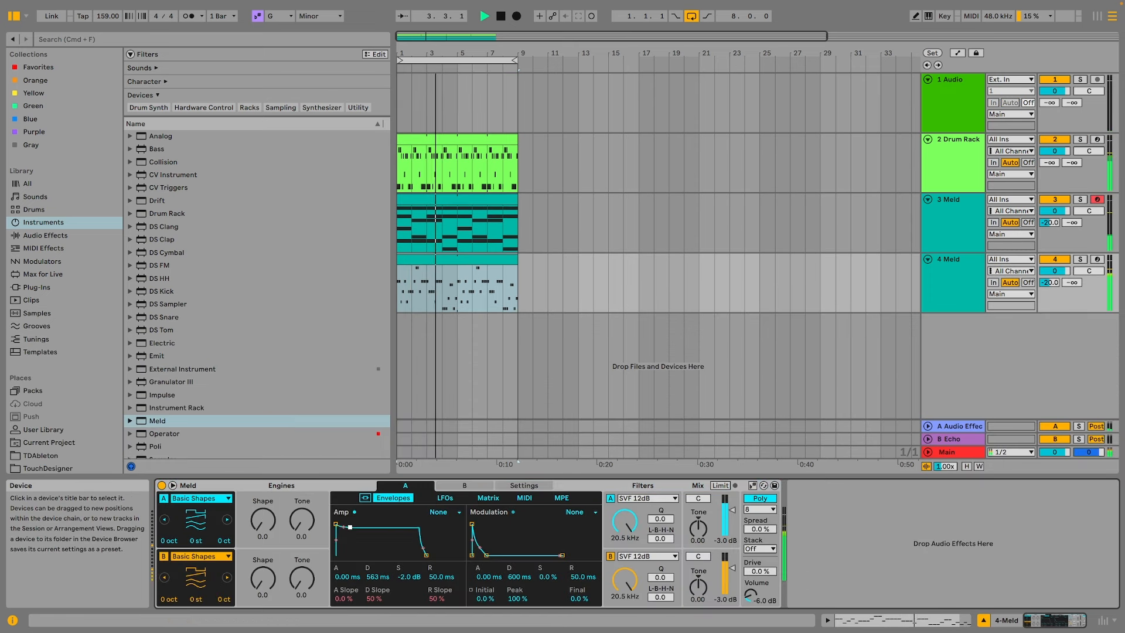
{"action": "left_click_drag", "start_coordinate": [346, 555], "coordinate": [344, 555]}
{"action": "left_click", "coordinate": [227, 519]}
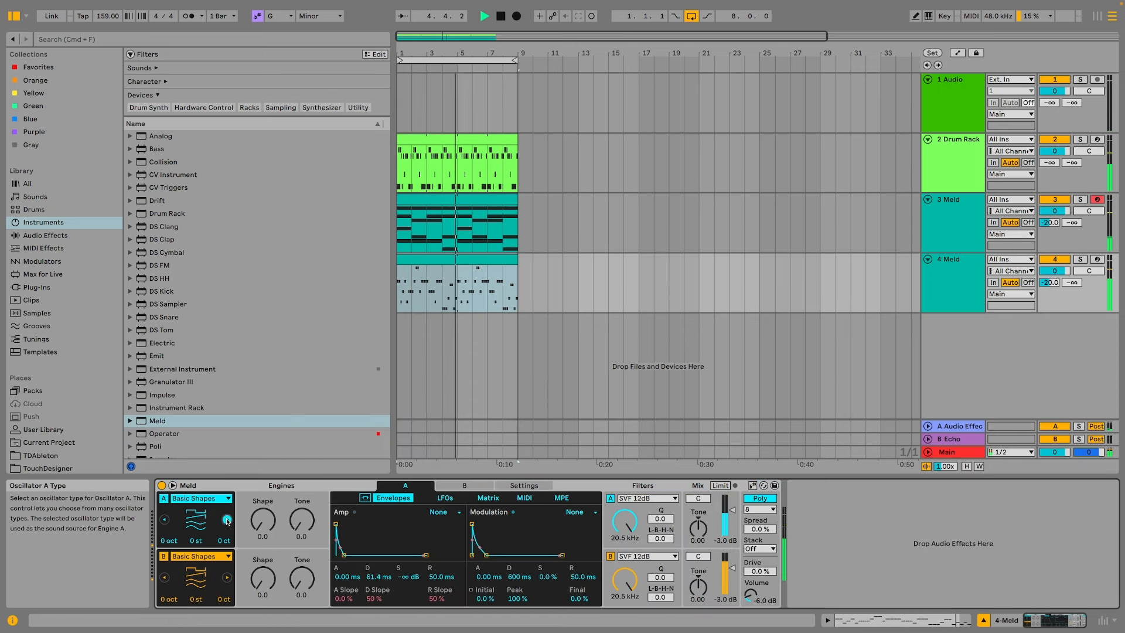
{"action": "left_click_drag", "start_coordinate": [263, 521], "coordinate": [263, 515]}
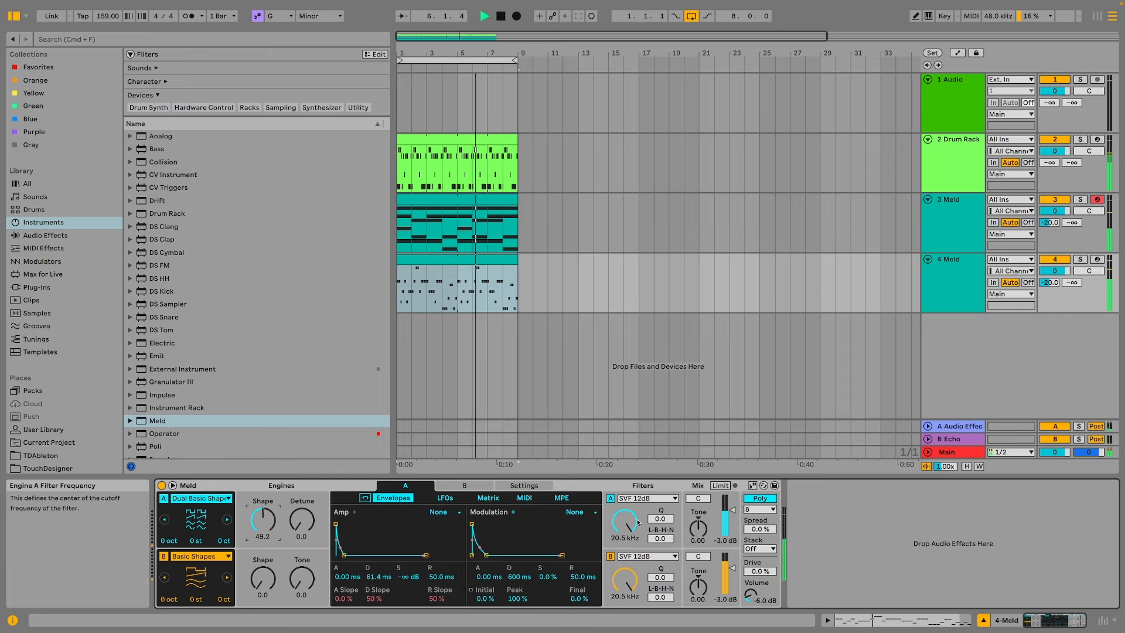
Turn off Meld's engine B, and set engine A's Shape to 78.6 and filter cutoff to 5.47 kHz.
{"action": "left_click_drag", "start_coordinate": [625, 521], "coordinate": [625, 551]}
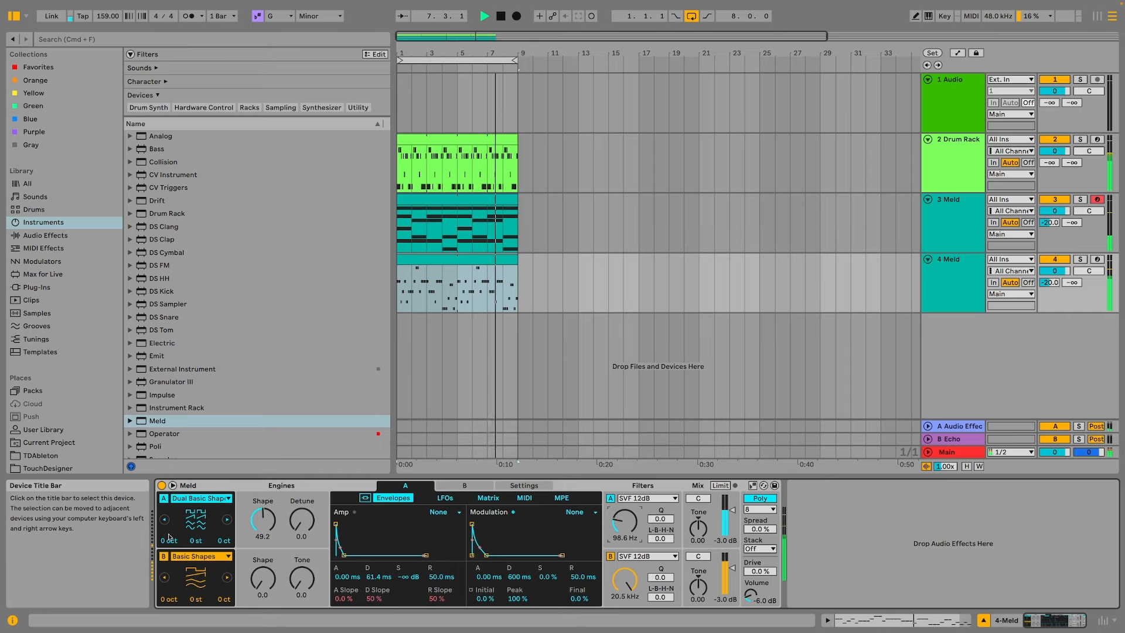
{"action": "left_click", "coordinate": [165, 557]}
{"action": "left_click_drag", "start_coordinate": [263, 519], "coordinate": [263, 500]}
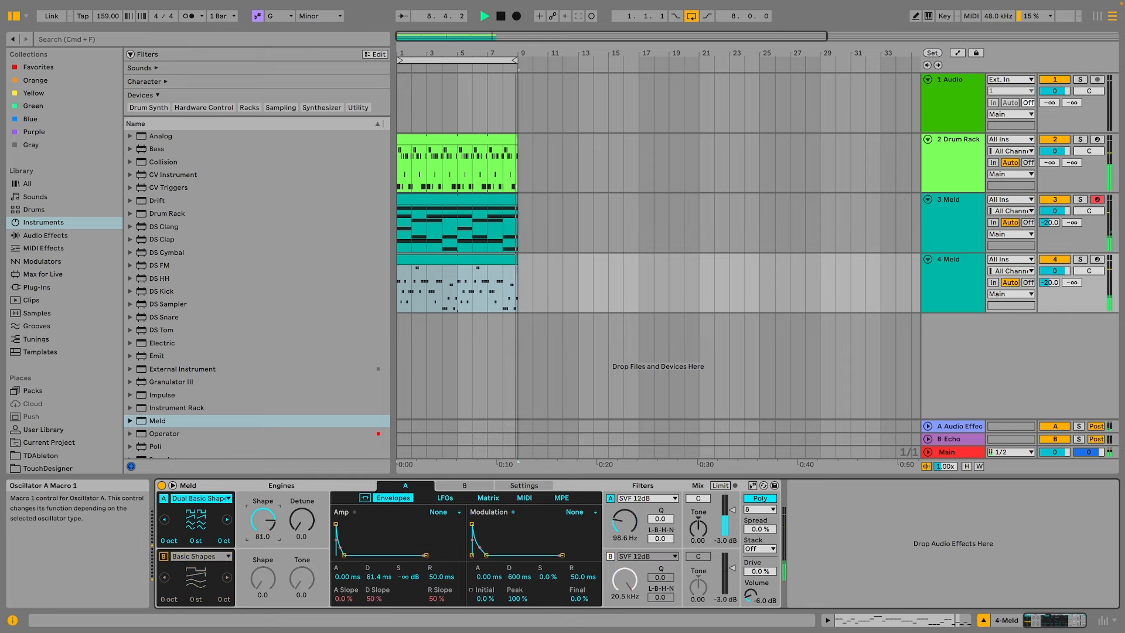
{"action": "left_click_drag", "start_coordinate": [639, 526], "coordinate": [638, 482]}
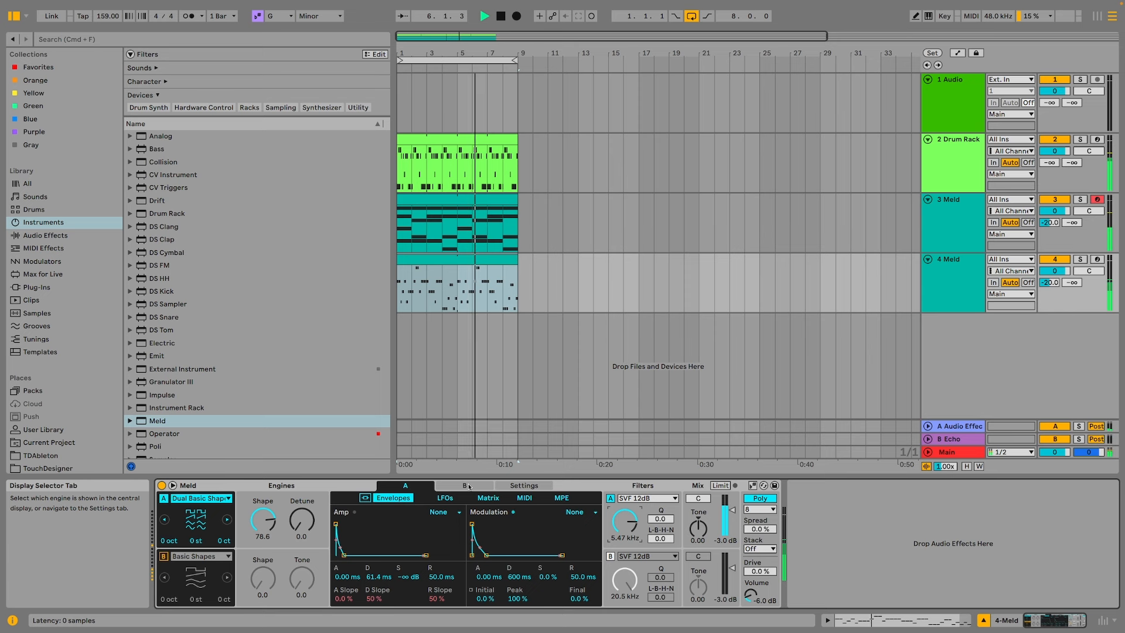
Try the bass clip's Arpeggiate transformation with Steps set to 3.
{"action": "left_click", "coordinate": [445, 256]}
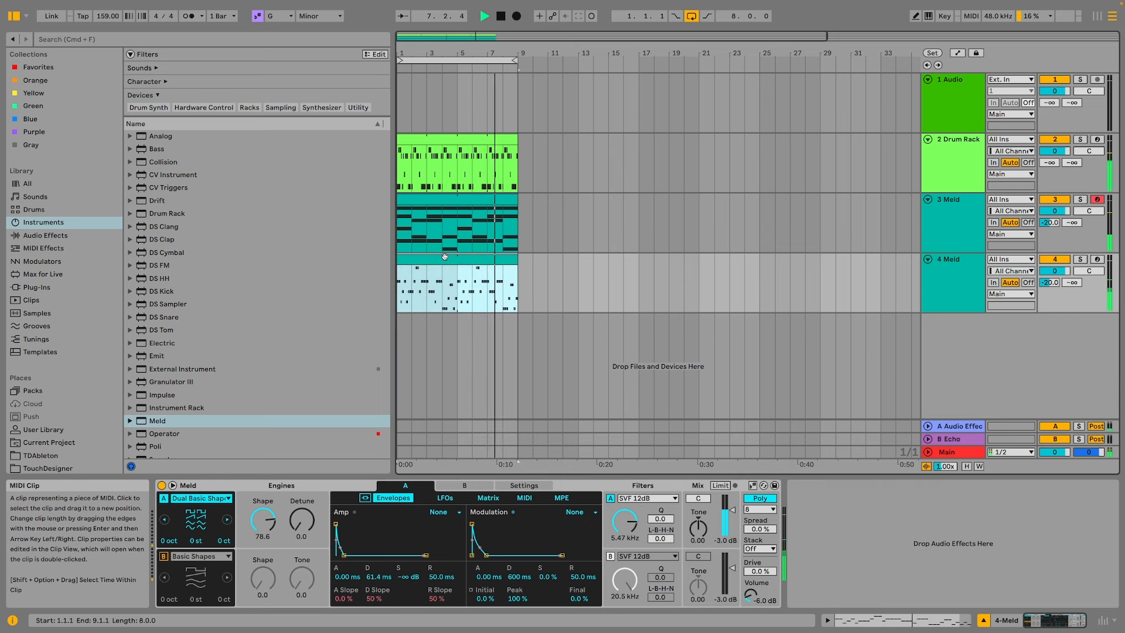
{"action": "double_click", "coordinate": [445, 257]}
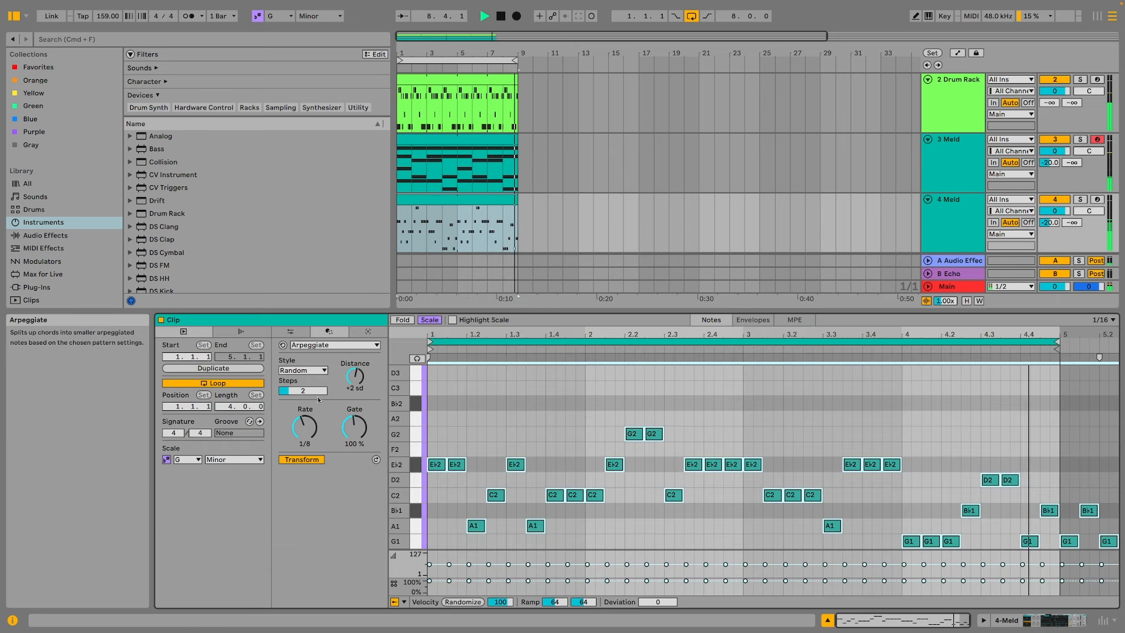
{"action": "mouse_move", "coordinate": [311, 391]}
{"action": "left_mouse_down"}
{"action": "mouse_move", "coordinate": [311, 378]}
{"action": "mouse_move", "coordinate": [303, 397]}
{"action": "left_mouse_up"}
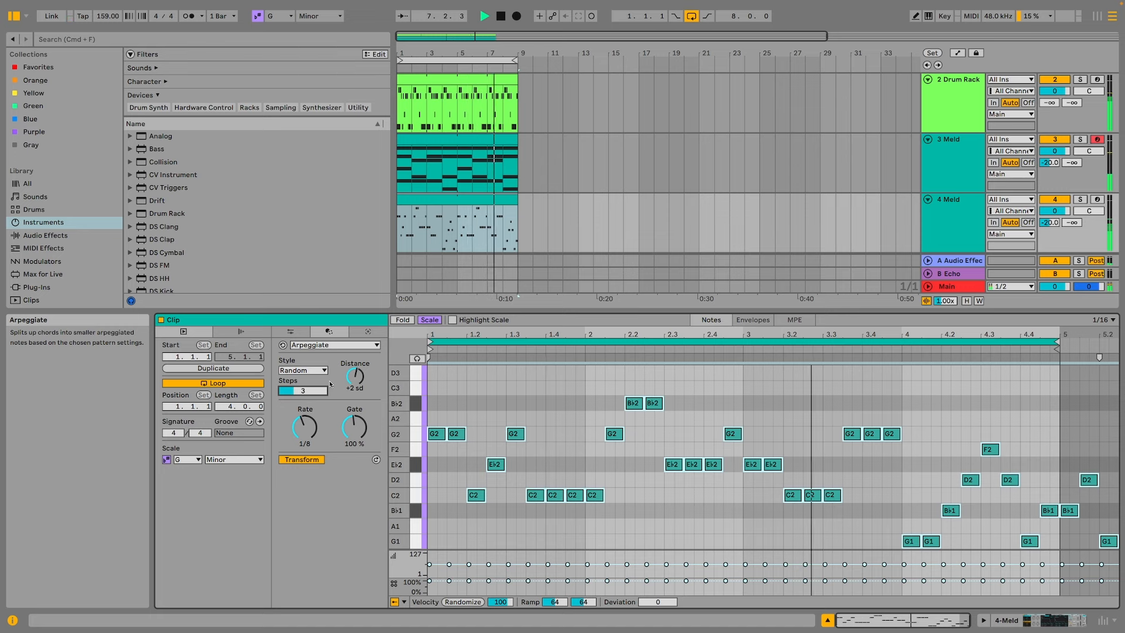
Try an Ornament transformation with Flam at position 78% on the bass notes, and play the arrangement.
{"action": "left_click", "coordinate": [336, 345]}
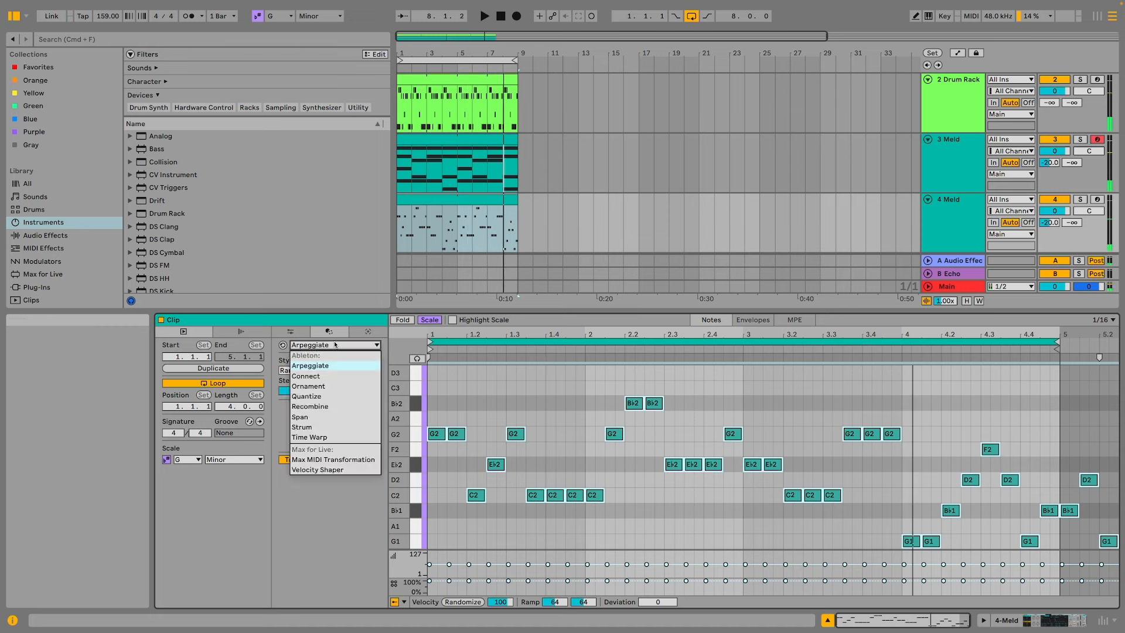
{"action": "left_click", "coordinate": [327, 388]}
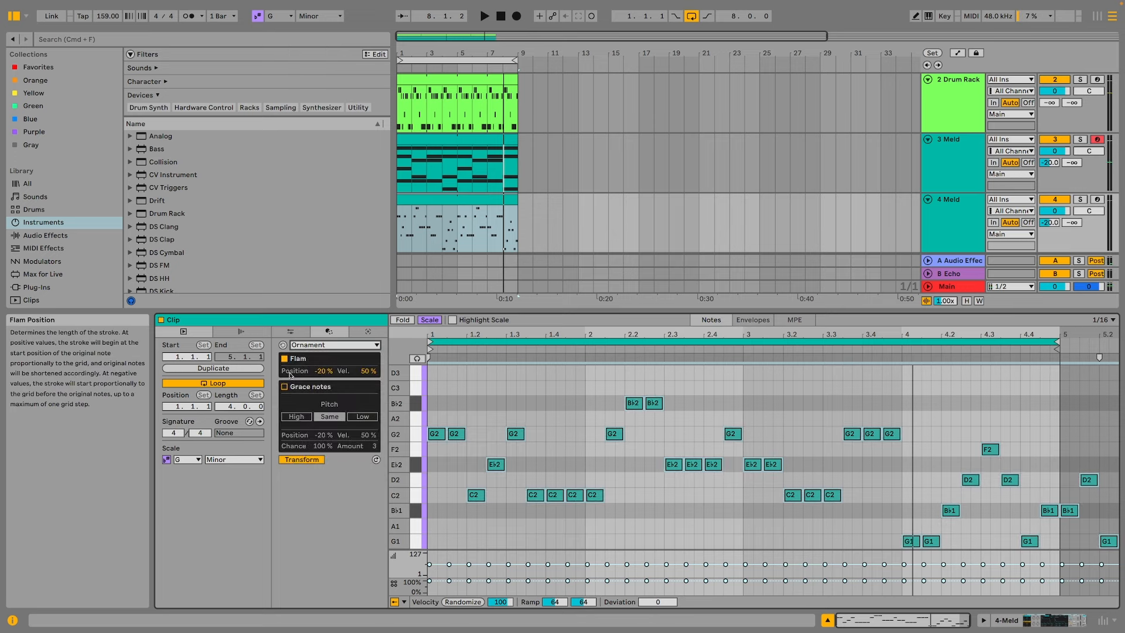
{"action": "mouse_move", "coordinate": [322, 372]}
{"action": "left_mouse_down"}
{"action": "mouse_move", "coordinate": [322, 302]}
{"action": "mouse_move", "coordinate": [321, 376]}
{"action": "left_mouse_up"}
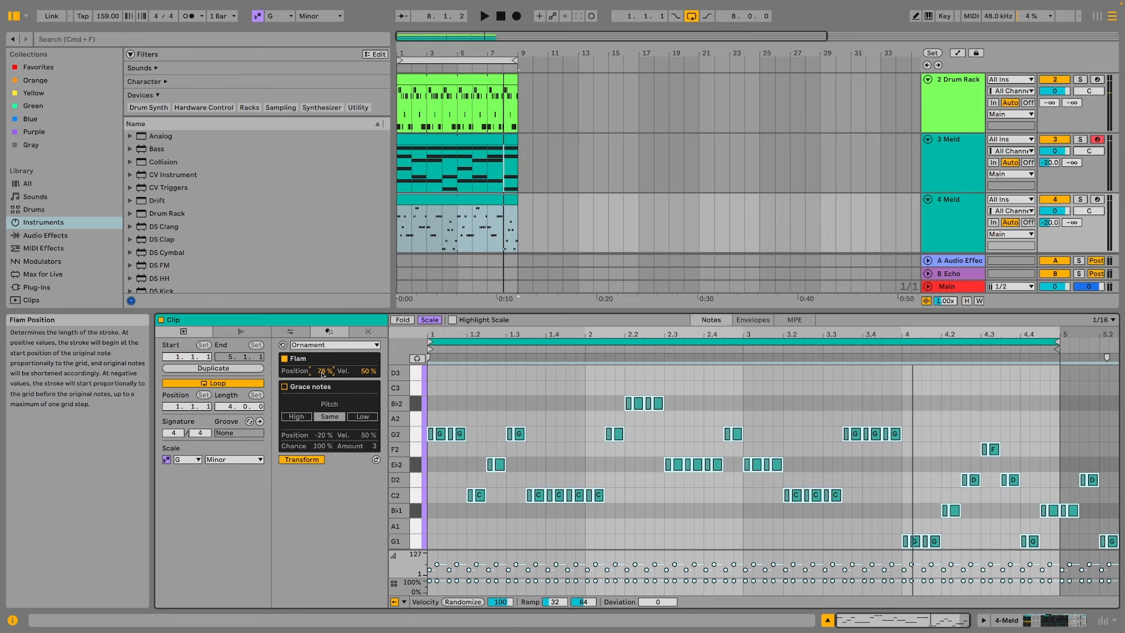
{"action": "key", "text": "space"}
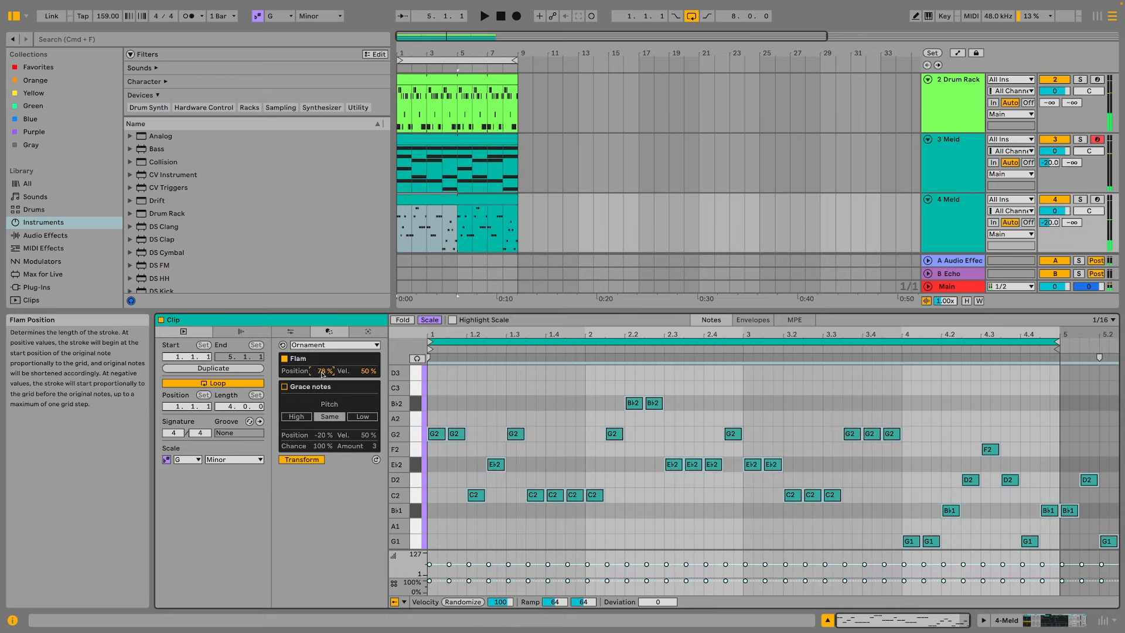
Try a Time Warp transformation that speeds up towards the end of the bass clip, then undo the changes.
{"action": "left_click", "coordinate": [314, 345]}
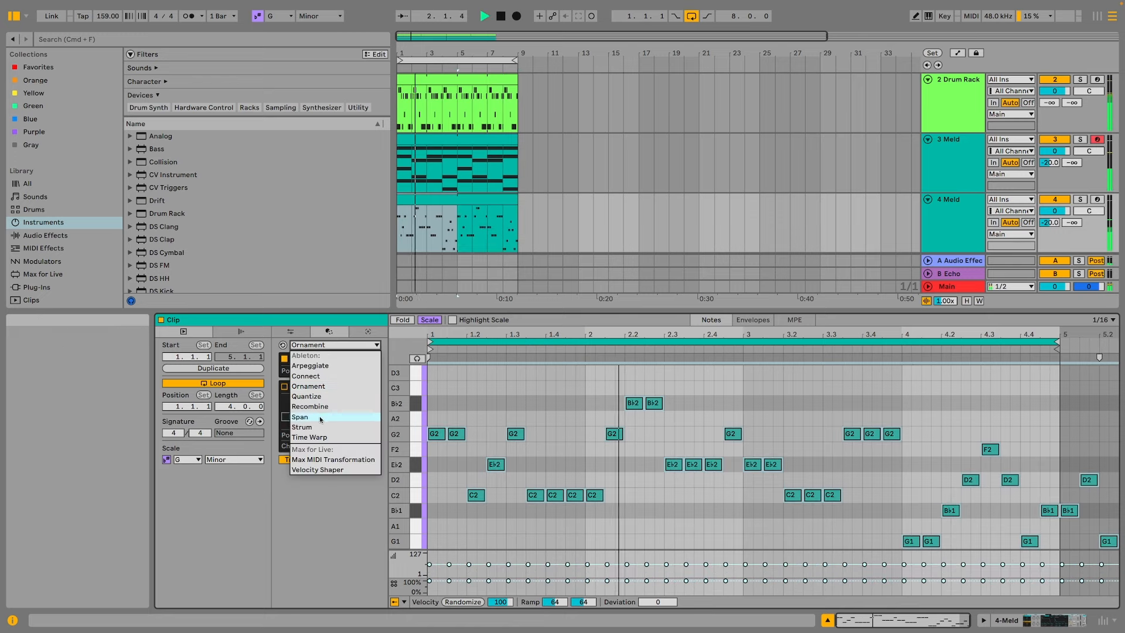
{"action": "left_click", "coordinate": [324, 438]}
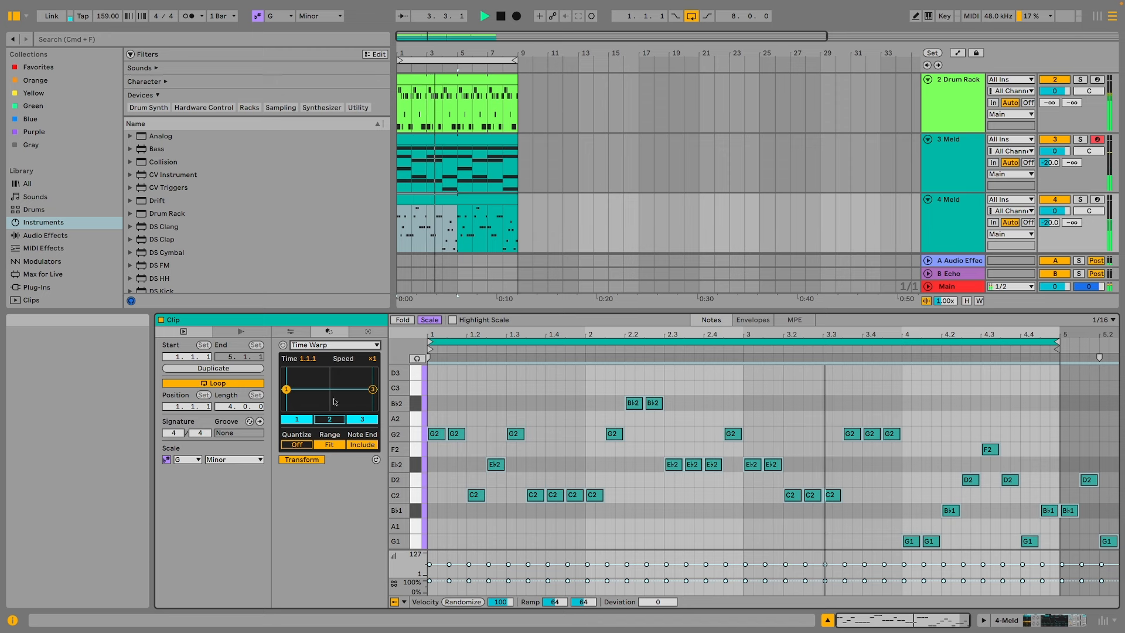
{"action": "left_click_drag", "start_coordinate": [372, 389], "coordinate": [353, 361]}
{"action": "key", "text": "super+z"}
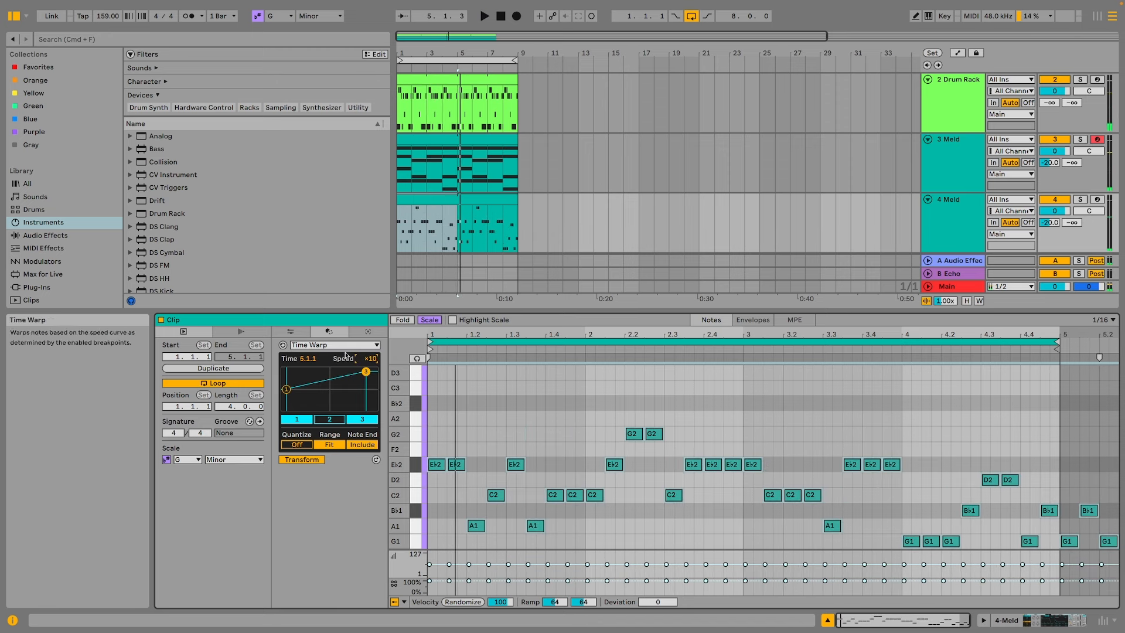
Play the arrangement and apply a Tenuto Span transformation with a raised Offset to the bass notes.
{"action": "key", "text": "space"}
{"action": "left_click", "coordinate": [334, 345]}
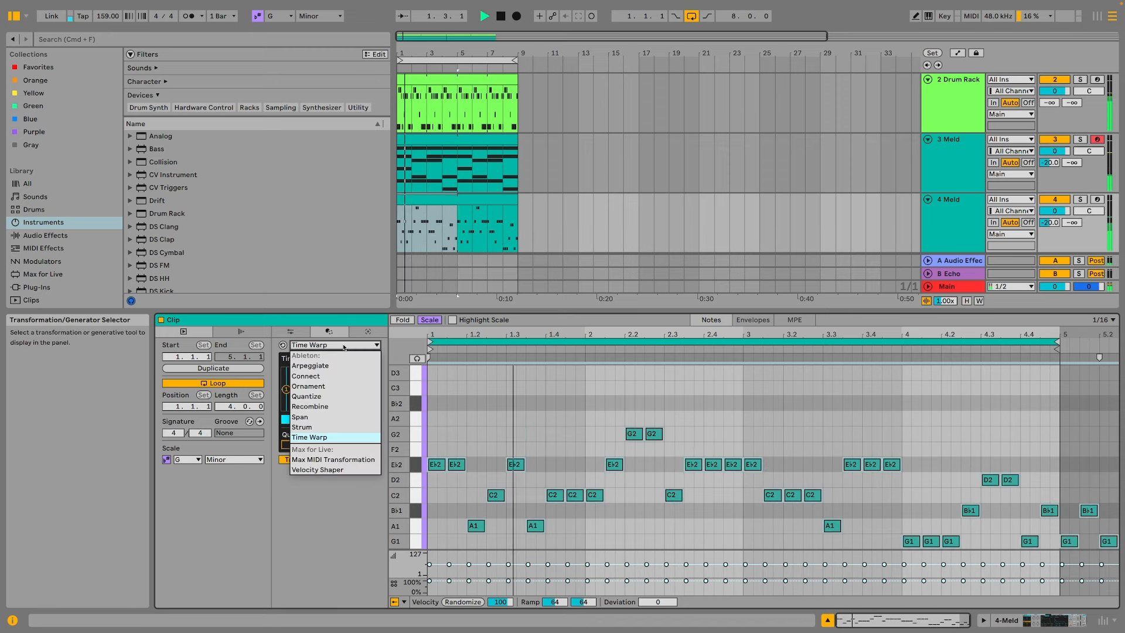
{"action": "left_click", "coordinate": [340, 419]}
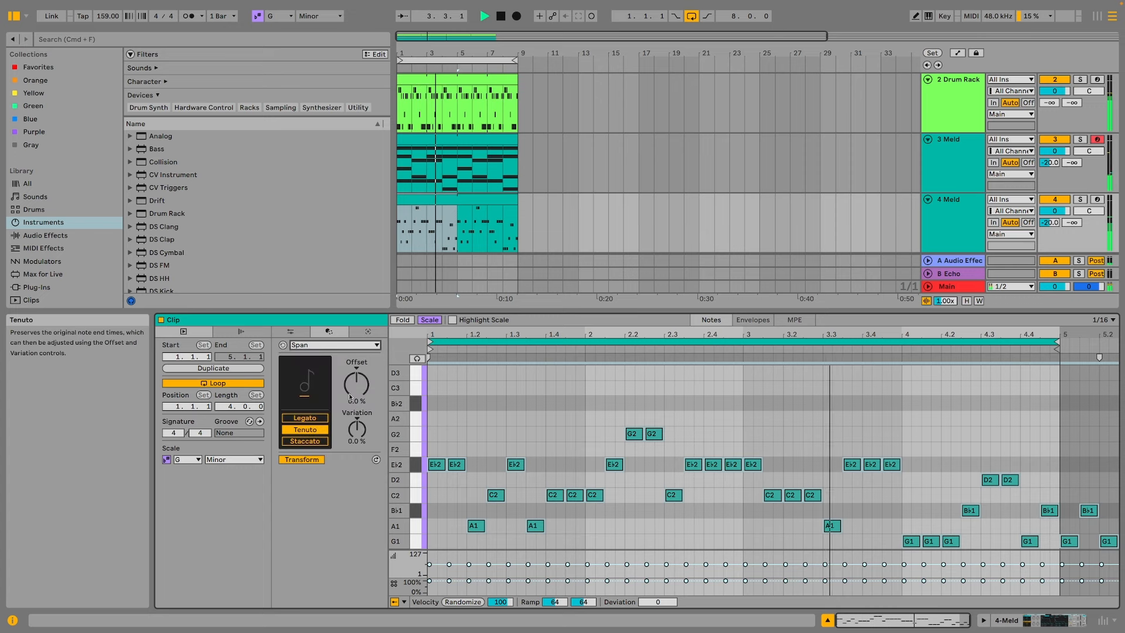
{"action": "left_click_drag", "start_coordinate": [350, 397], "coordinate": [349, 351]}
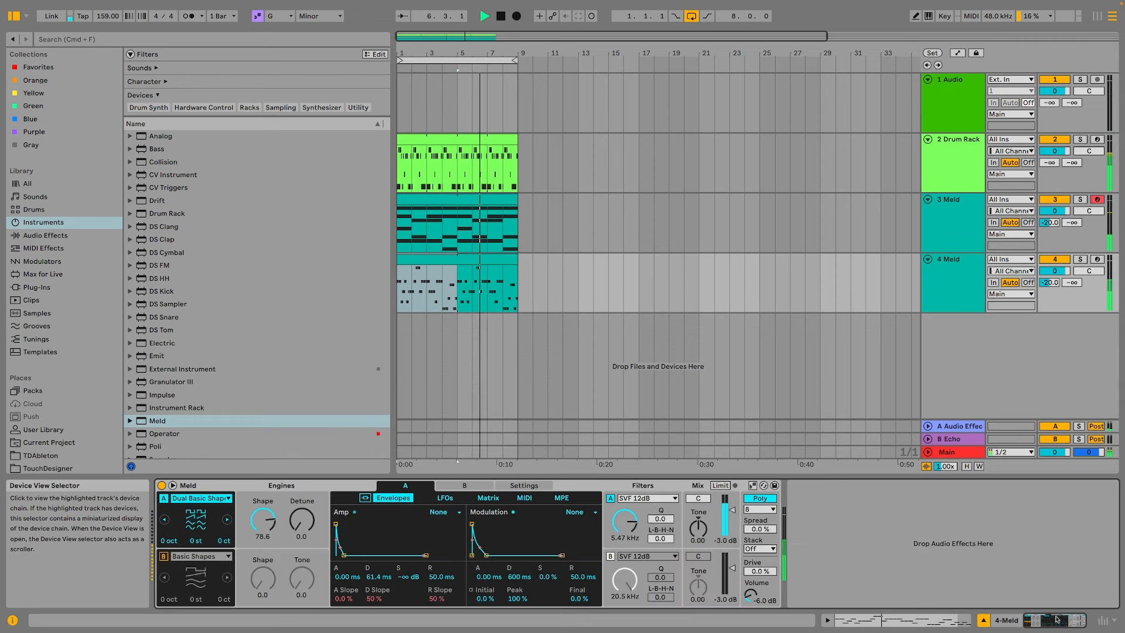
Set engine A's amp decay to 84 ms, sustain to -23 dB and Shape to 60.3, and limit Meld to 2 voices.
{"action": "left_click", "coordinate": [1059, 620]}
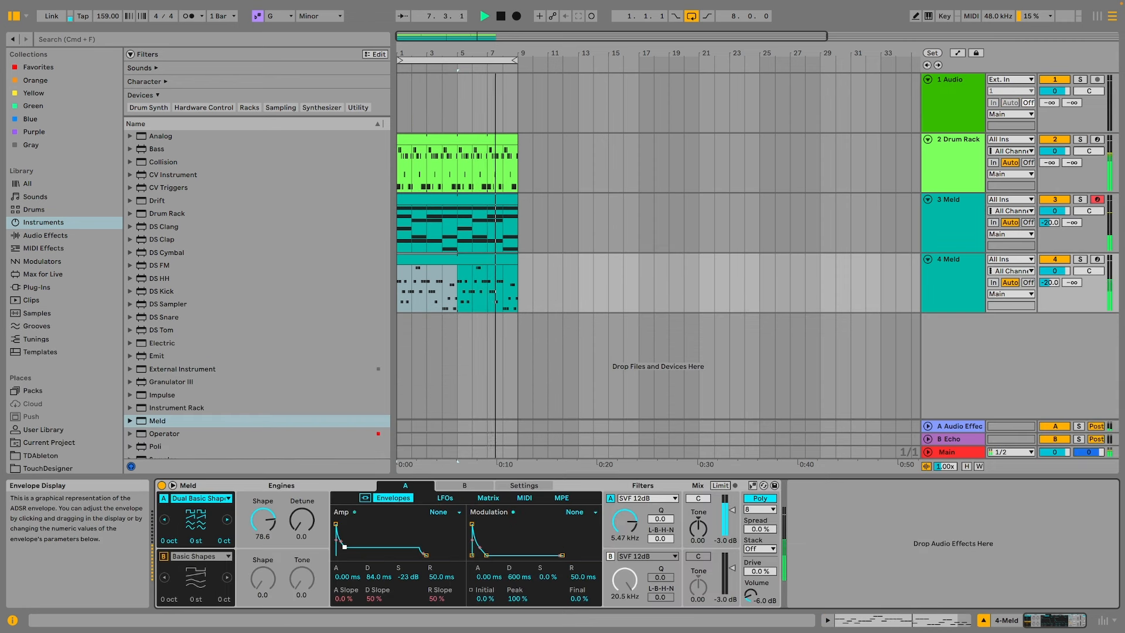
{"action": "left_click", "coordinate": [760, 509]}
{"action": "left_click", "coordinate": [750, 519]}
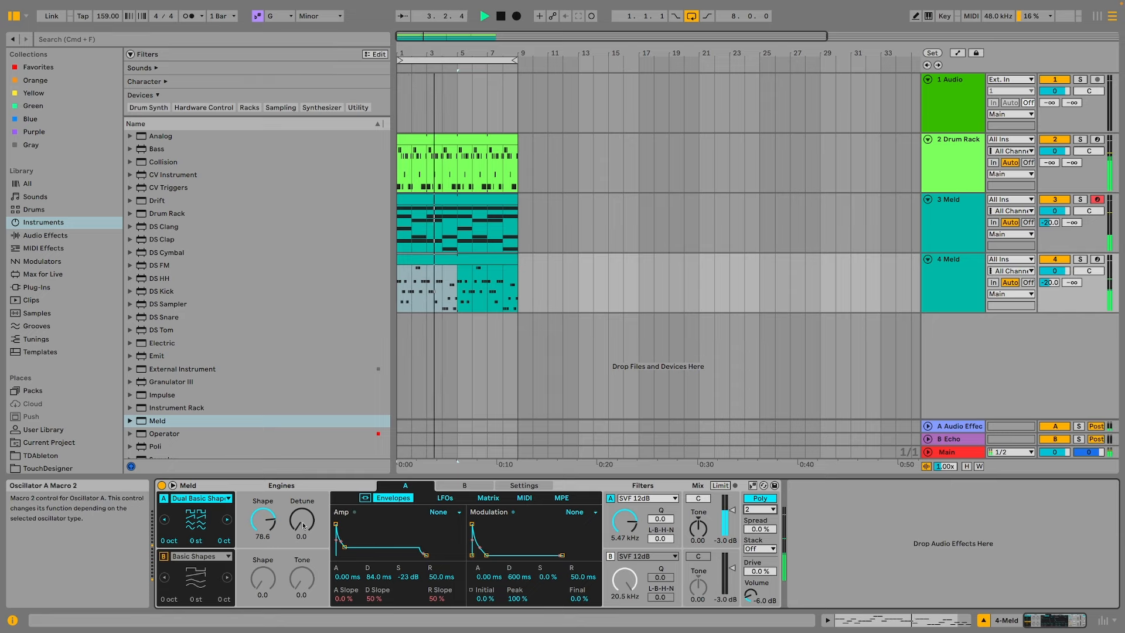
{"action": "left_click_drag", "start_coordinate": [303, 525], "coordinate": [303, 469]}
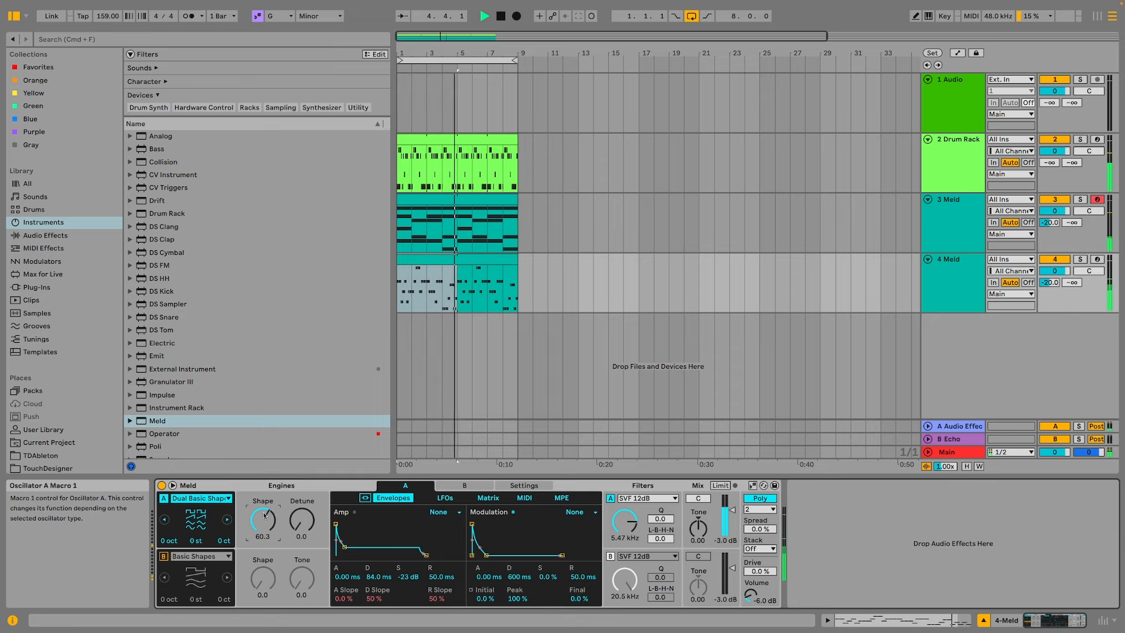
Audition engine A's oscillator types through Square Sync and Square 5th, ending on Sub.
{"action": "left_click", "coordinate": [227, 520]}
{"action": "left_click", "coordinate": [227, 520]}
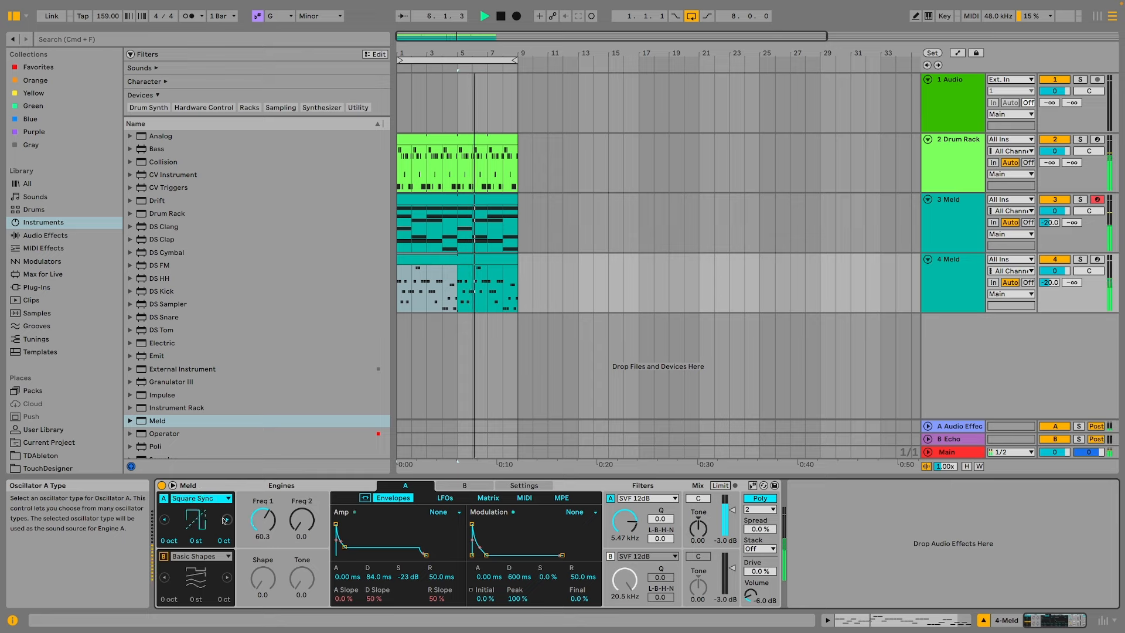
{"action": "left_click", "coordinate": [227, 520]}
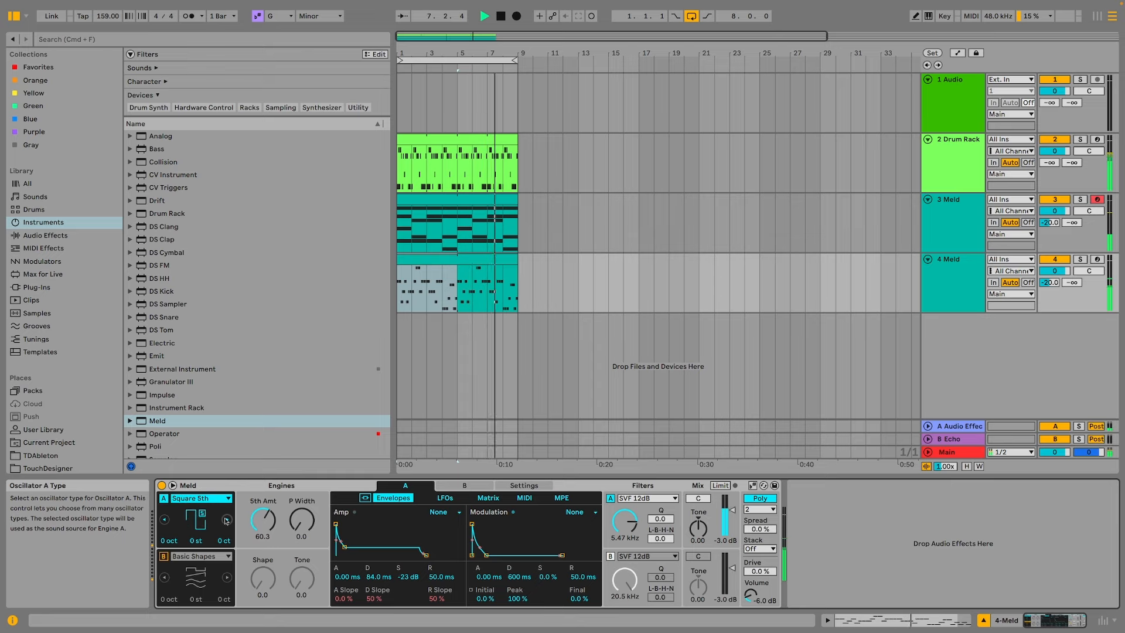
{"action": "left_click", "coordinate": [226, 520]}
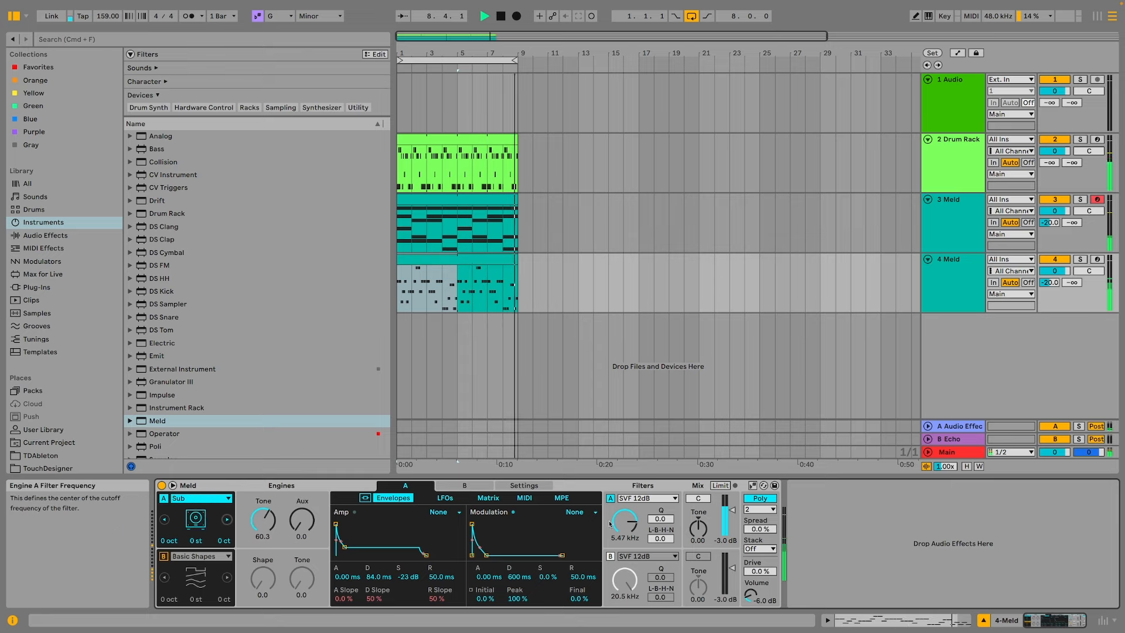
Switch engine A's filter to LP Crunch 12dB with Drive at 50.0, Q at 58.6 and cutoff at 83.6 Hz.
{"action": "left_click", "coordinate": [649, 498]}
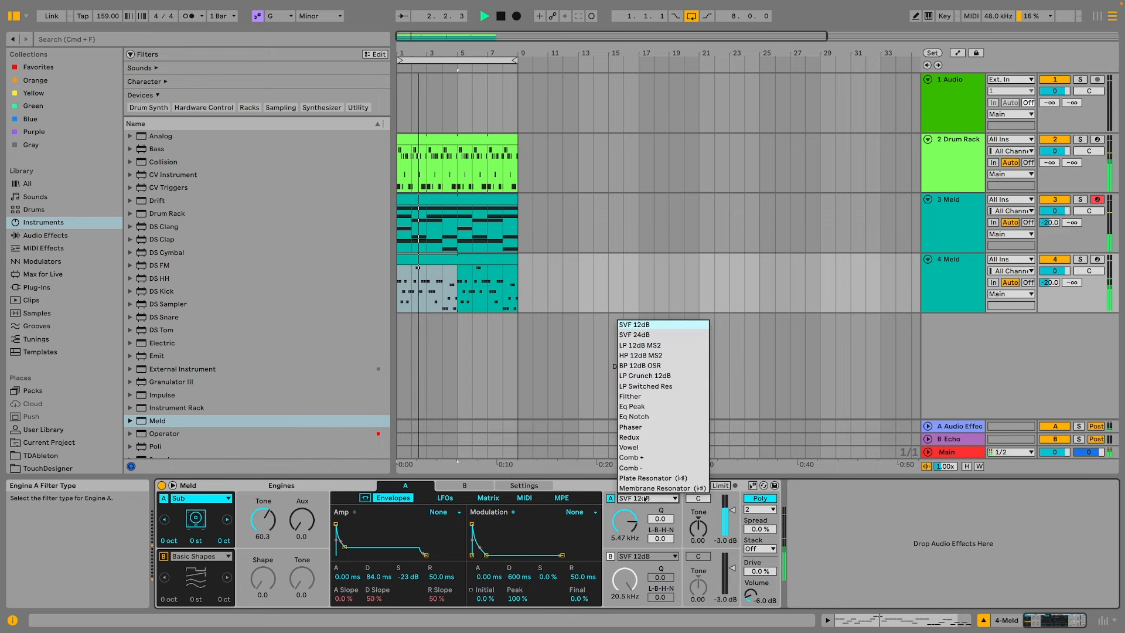
{"action": "left_click", "coordinate": [659, 377]}
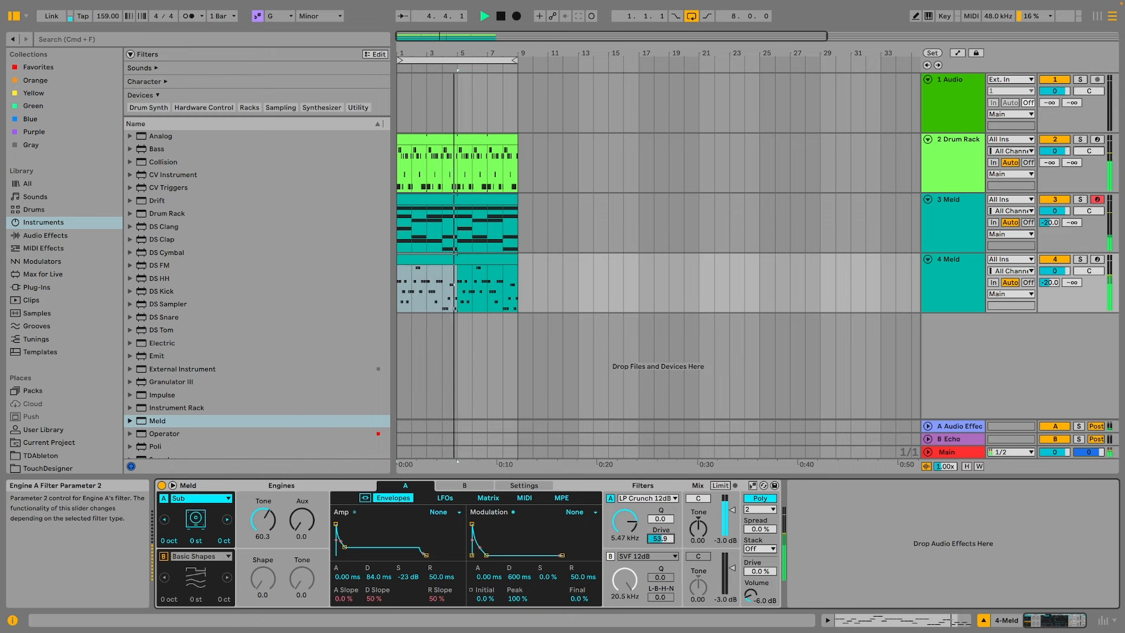
{"action": "left_click_drag", "start_coordinate": [661, 539], "coordinate": [660, 497]}
{"action": "left_click_drag", "start_coordinate": [624, 521], "coordinate": [625, 530]}
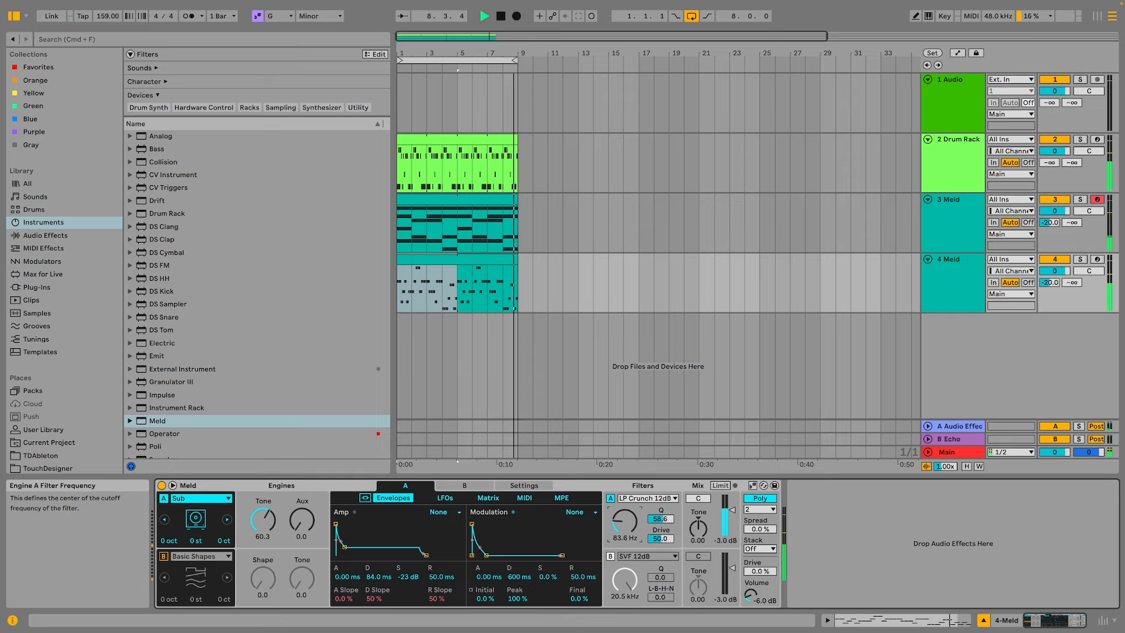
Switch engine A's oscillator to Swarm Square with Motion 8.7 and Spacing 29.4, and set the cutoff to 181 Hz and amp decay to 112 ms.
{"action": "left_click", "coordinate": [227, 519]}
{"action": "left_click", "coordinate": [227, 519]}
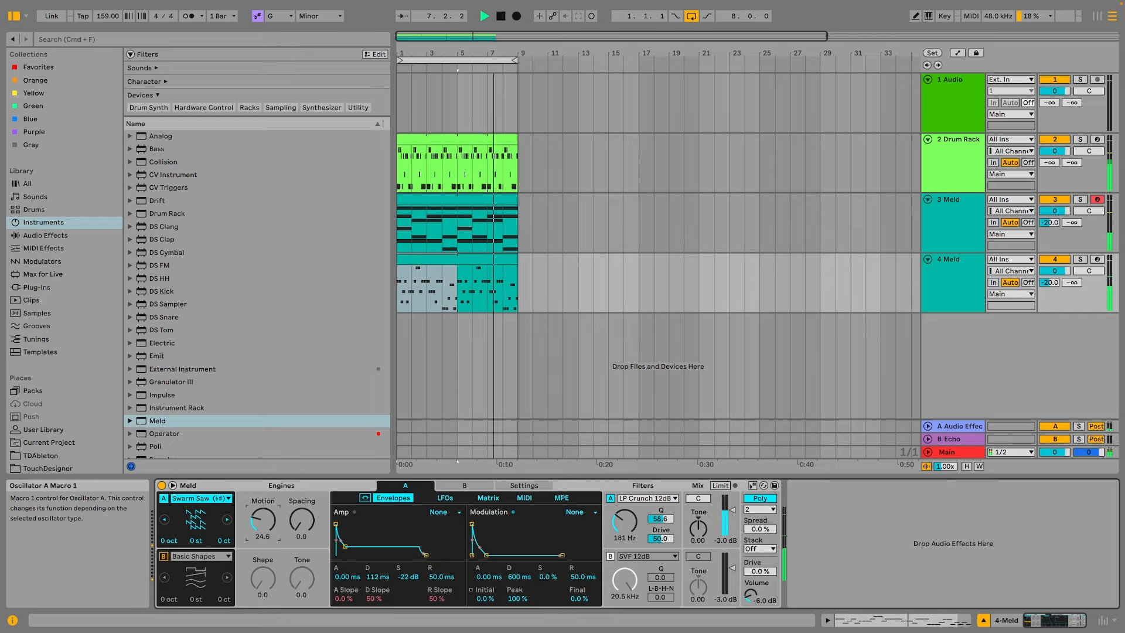
{"action": "left_click", "coordinate": [226, 520]}
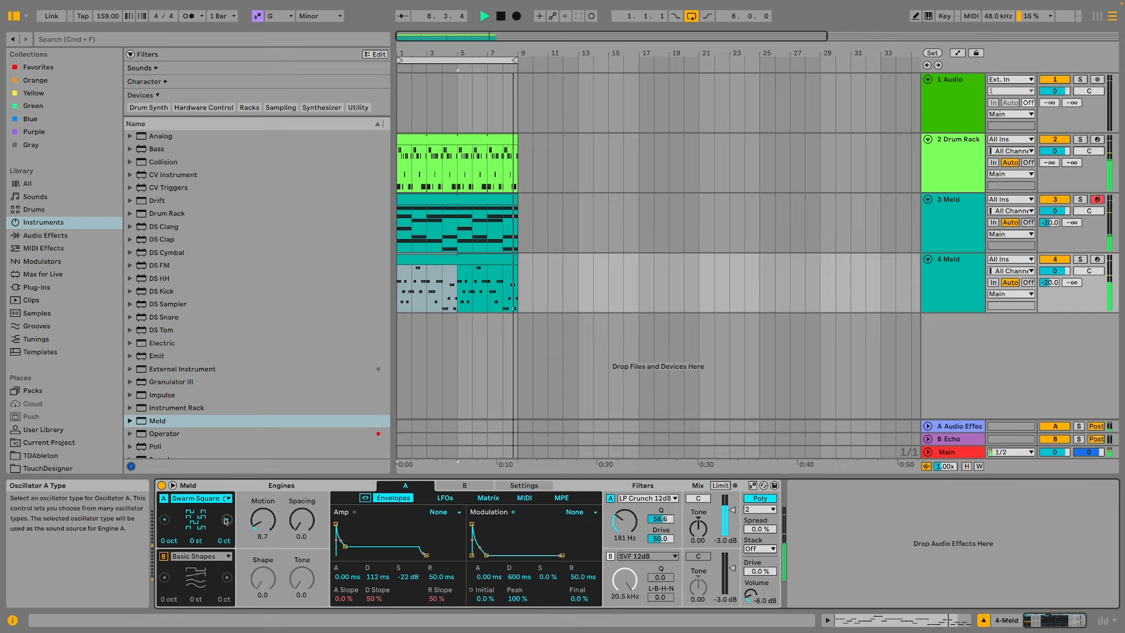
{"action": "mouse_move", "coordinate": [302, 519]}
{"action": "left_mouse_down"}
{"action": "mouse_move", "coordinate": [302, 490]}
{"action": "mouse_move", "coordinate": [302, 503]}
{"action": "left_mouse_up"}
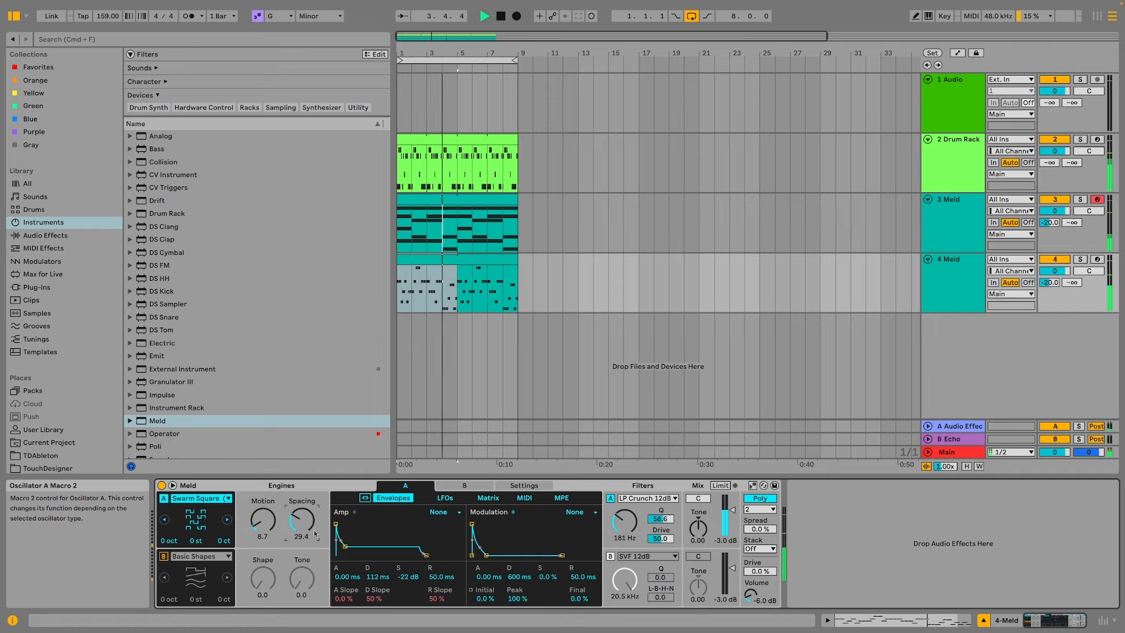
Set the octave of engine A to 1 oct on the track 4 Meld and adjust engine A's octave on the track 3 Meld.
{"action": "left_click", "coordinate": [169, 541]}
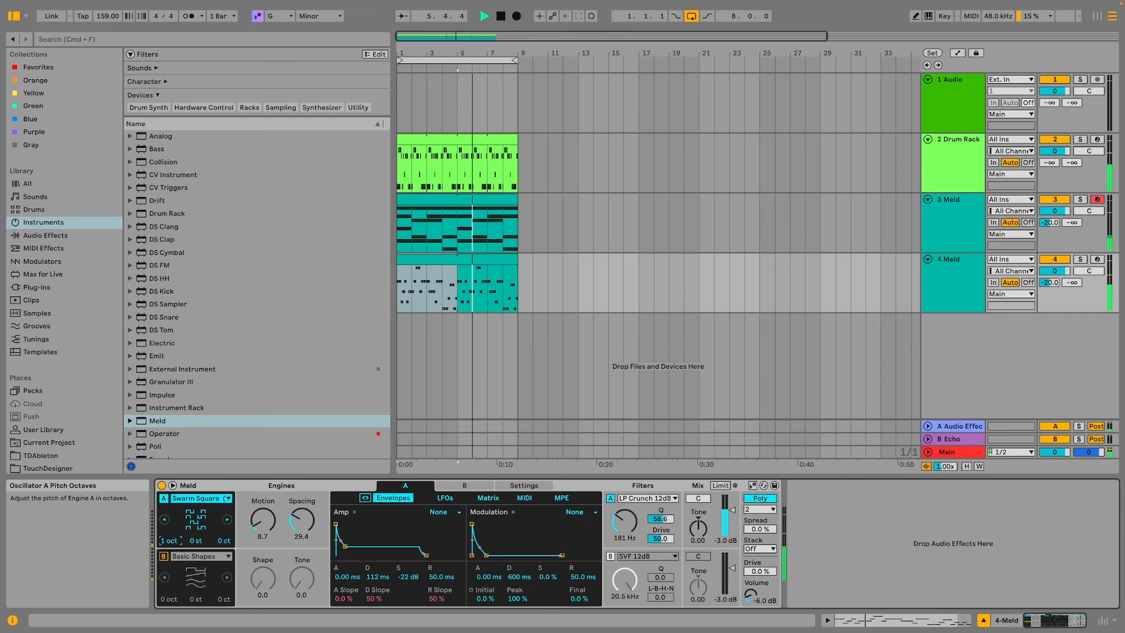
{"action": "double_click", "coordinate": [446, 199]}
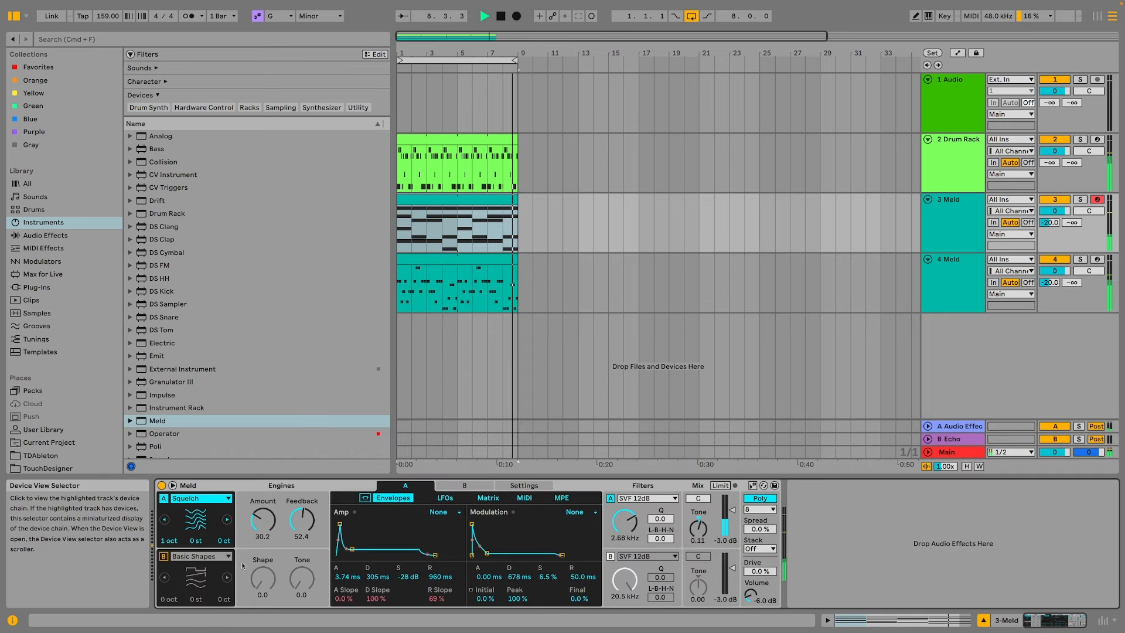
{"action": "left_click", "coordinate": [166, 541]}
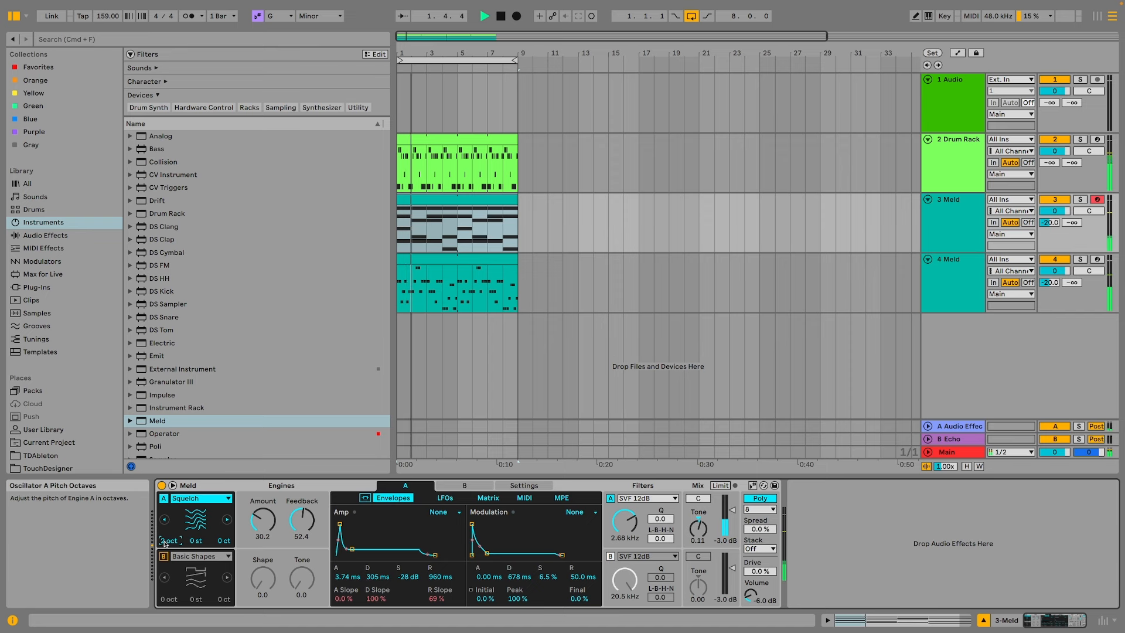
Check the bass clip's notes and load the Random MIDI effect in front of Meld on track 4.
{"action": "double_click", "coordinate": [432, 260]}
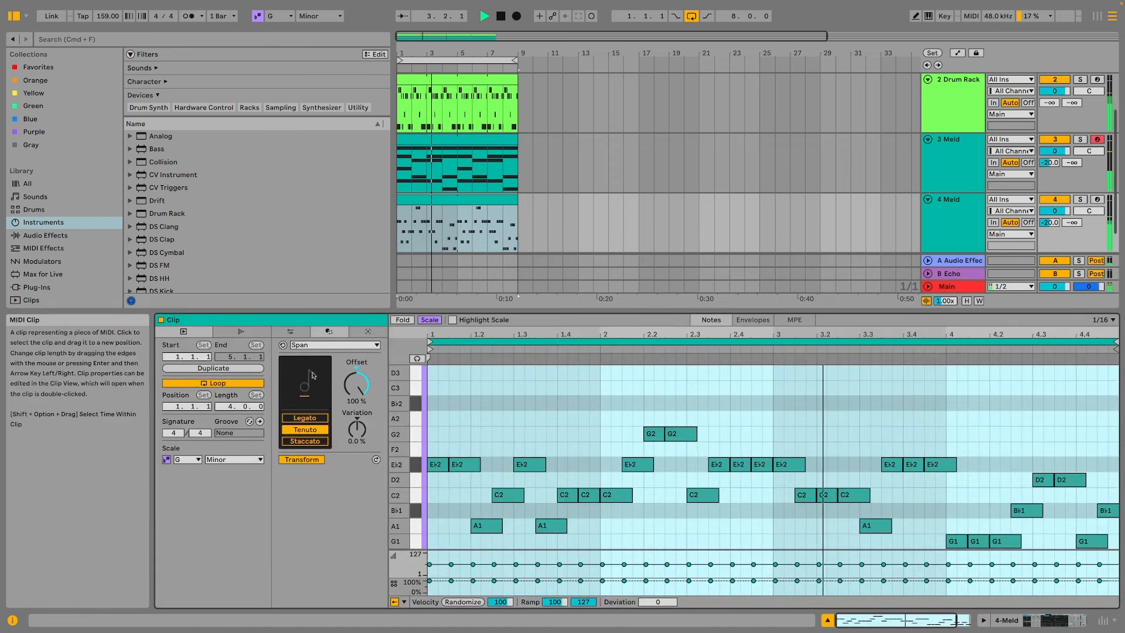
{"action": "left_click", "coordinate": [1065, 620]}
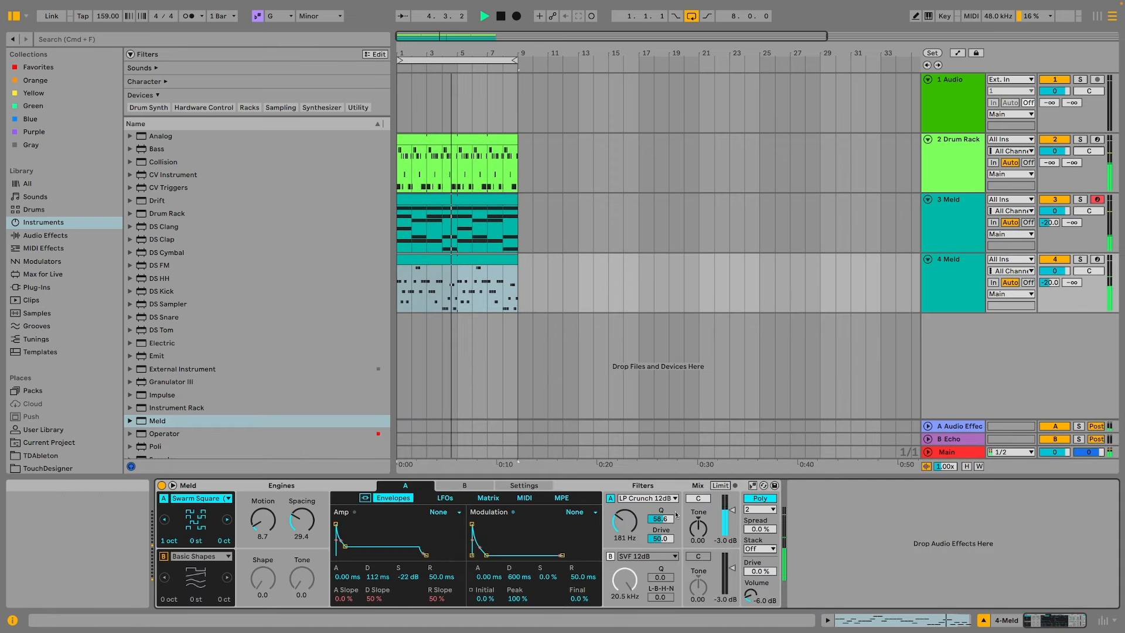
{"action": "double_click", "coordinate": [428, 260]}
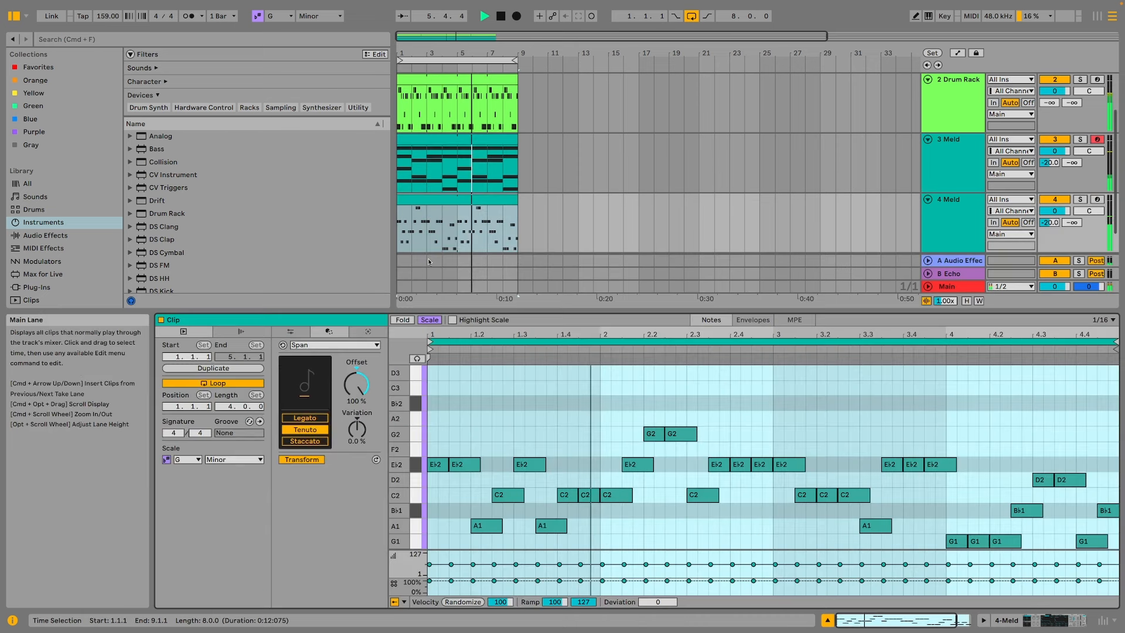
{"action": "left_click", "coordinate": [44, 249]}
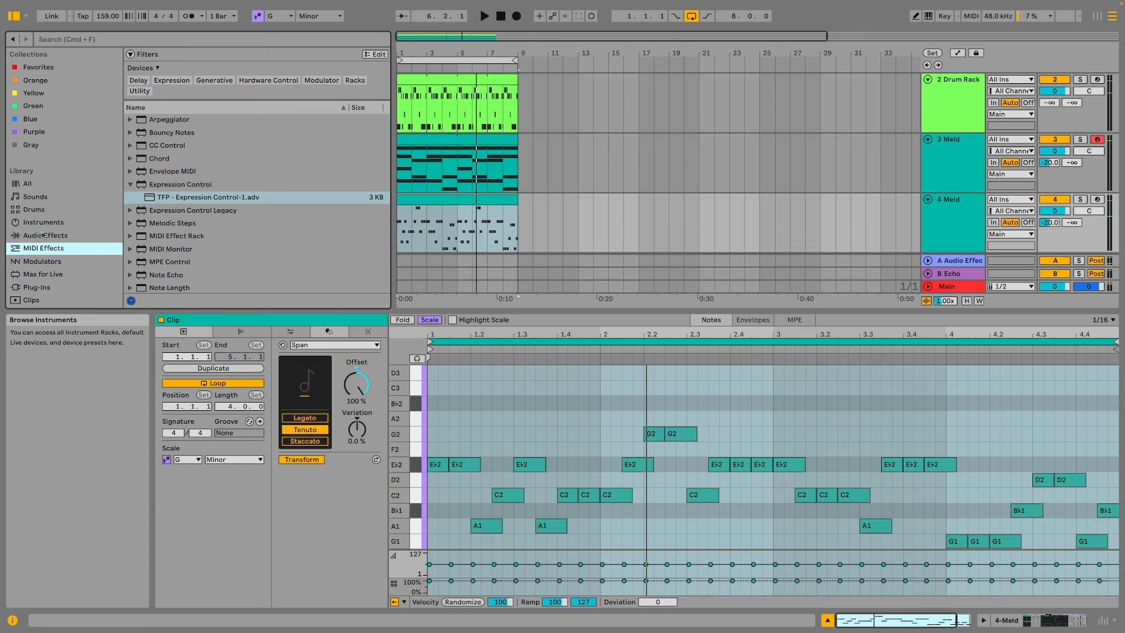
{"action": "scroll", "coordinate": [167, 250], "scroll_direction": "down", "scroll_amount": 3}
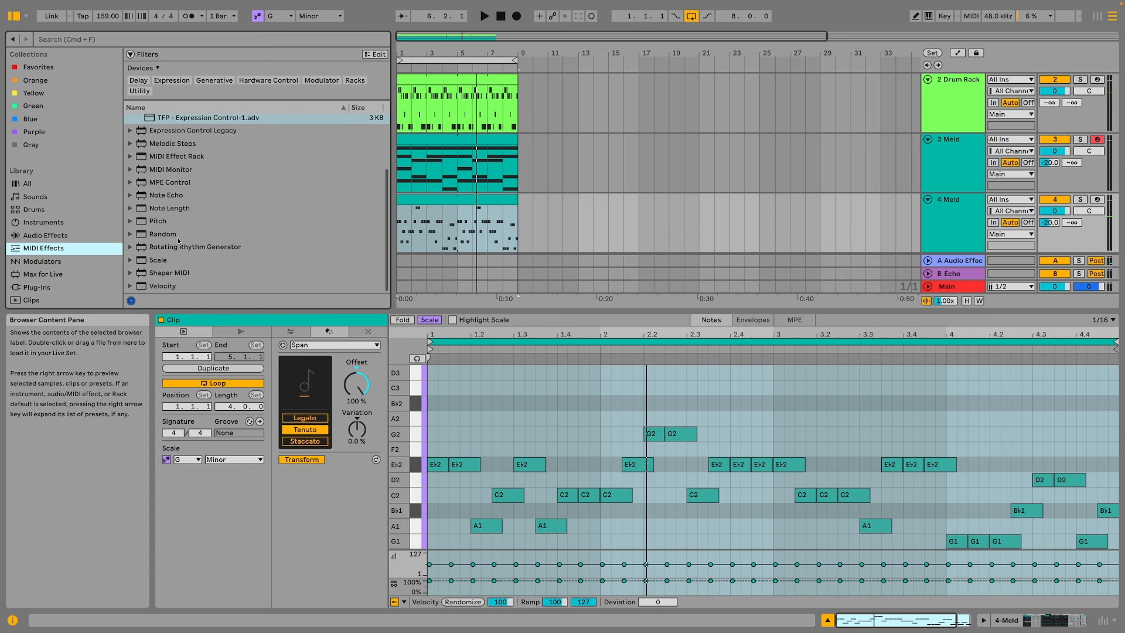
{"action": "double_click", "coordinate": [176, 235]}
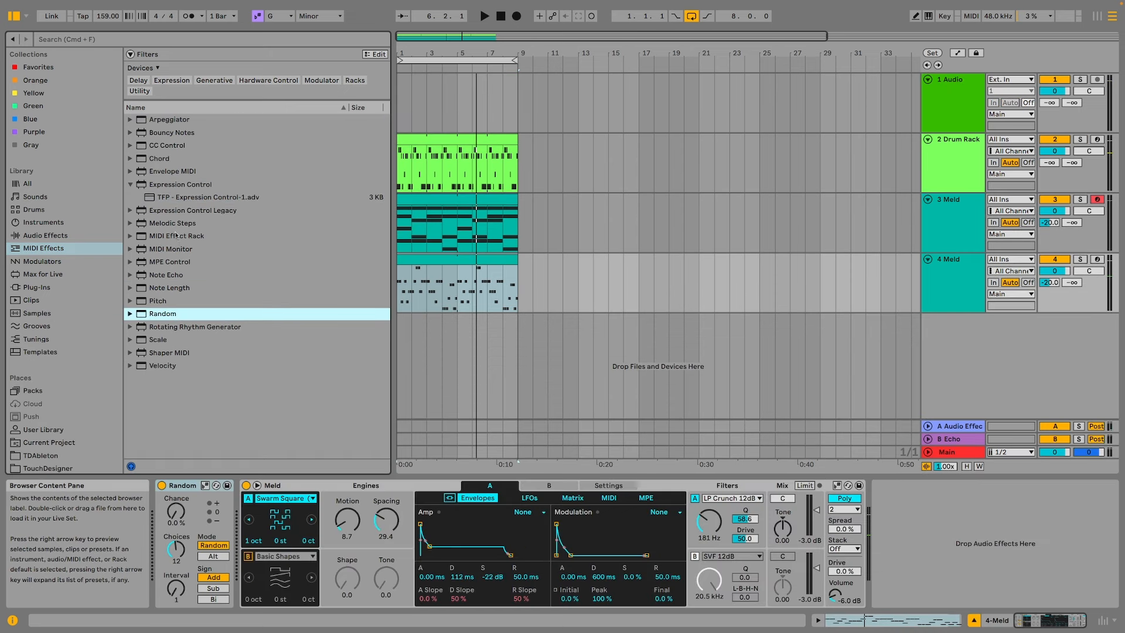
Add the Scale effect's Minor preset after Random with base note G, and set Random's Chance to 30 % during playback.
{"action": "left_click", "coordinate": [132, 341]}
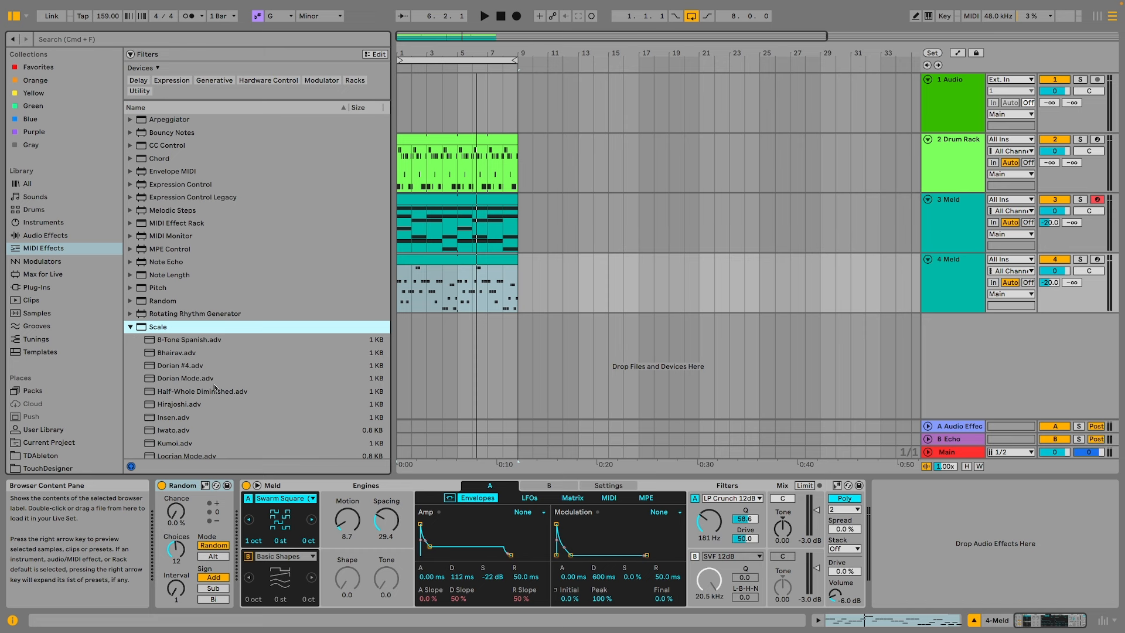
{"action": "scroll", "coordinate": [215, 387], "scroll_direction": "down", "scroll_amount": 9}
{"action": "double_click", "coordinate": [188, 348]}
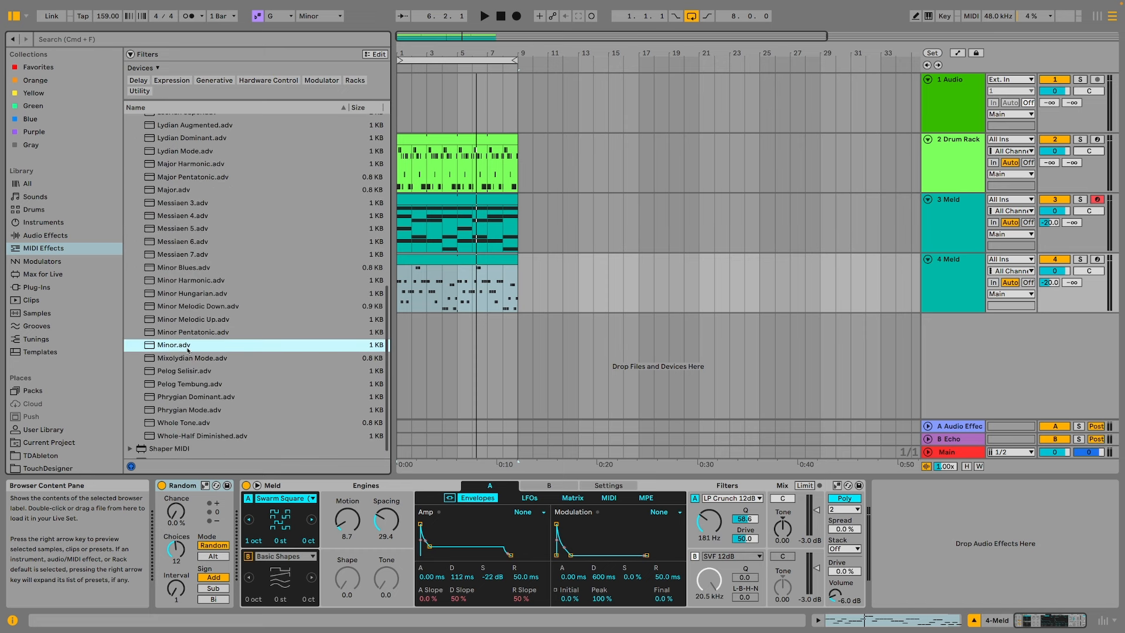
{"action": "left_click", "coordinate": [376, 512]}
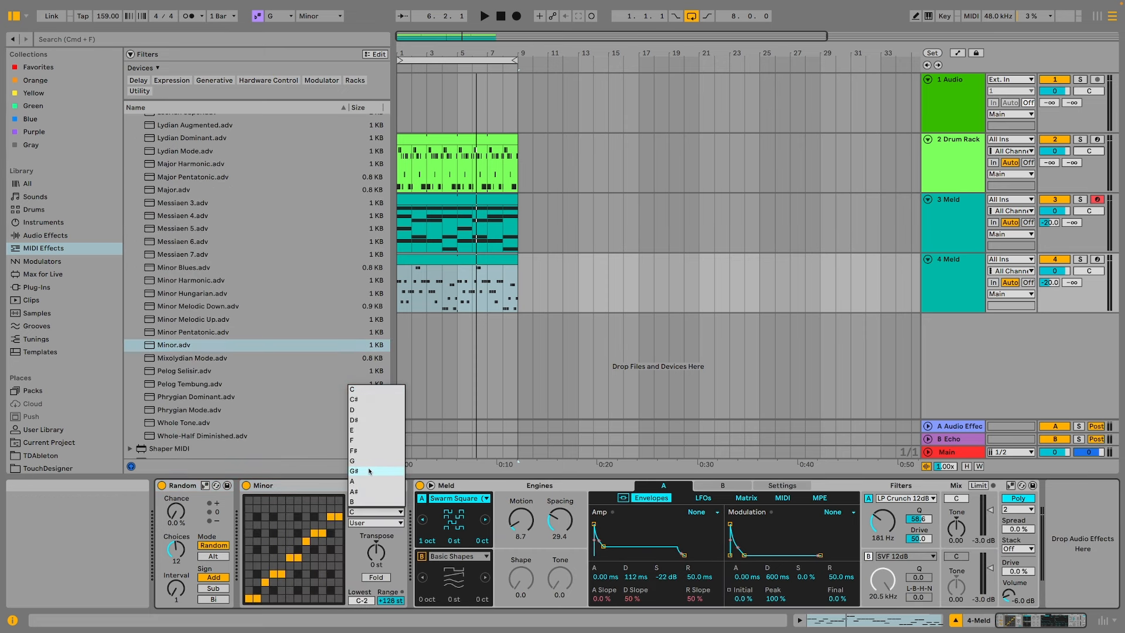
{"action": "left_click", "coordinate": [370, 460]}
{"action": "key", "text": "space"}
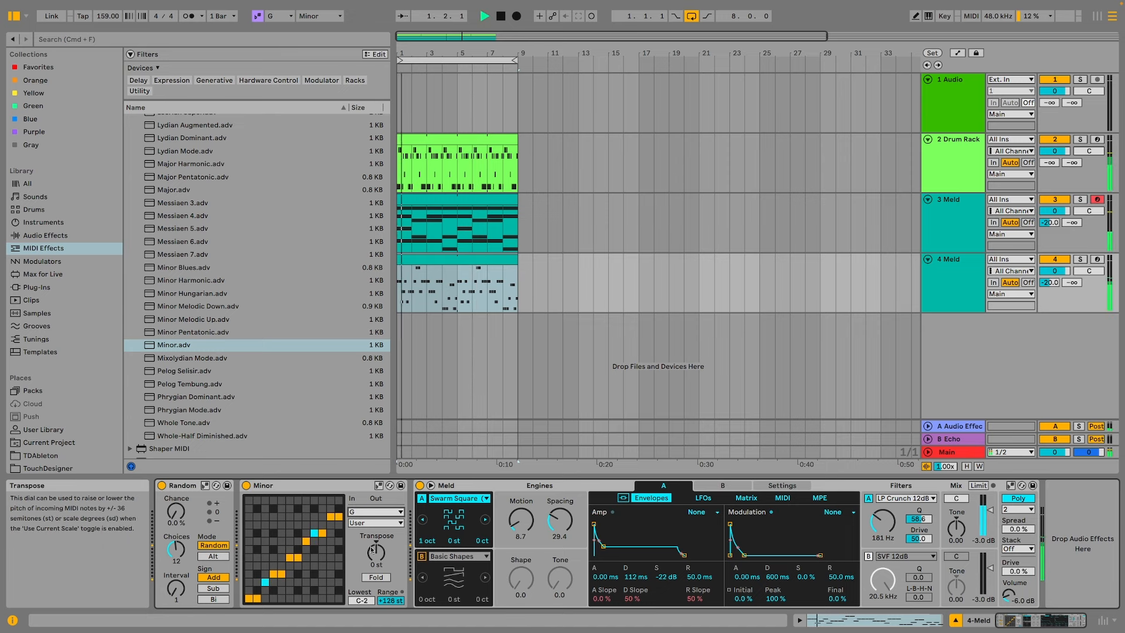
{"action": "left_click_drag", "start_coordinate": [176, 512], "coordinate": [176, 497]}
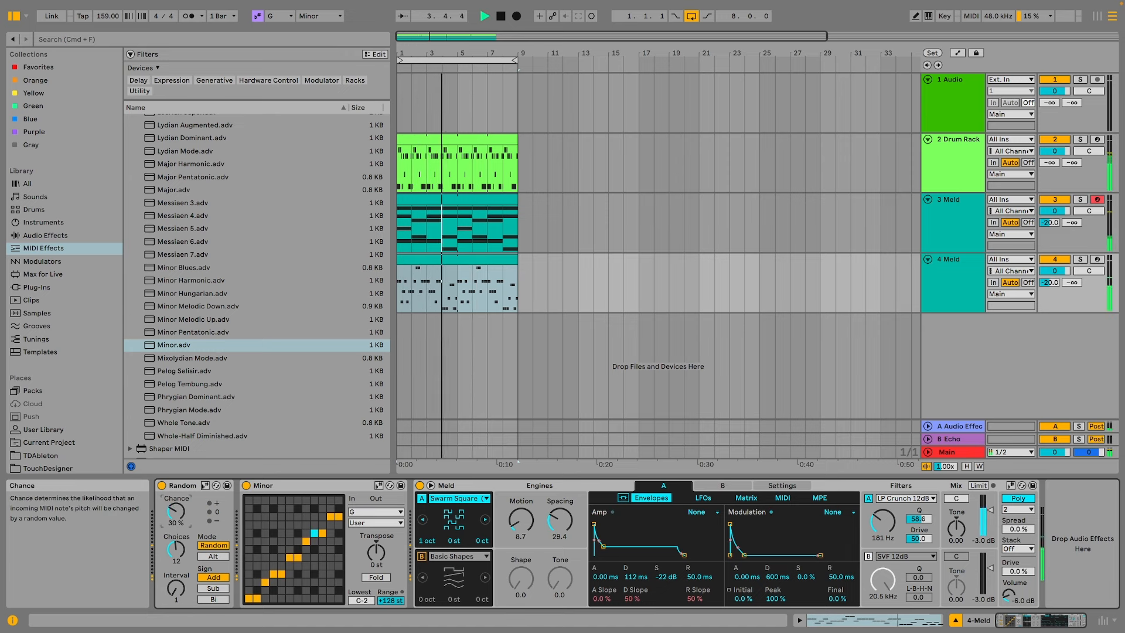
Set the Chance of all notes in the track 4 bass clip to 50 %.
{"action": "double_click", "coordinate": [450, 257]}
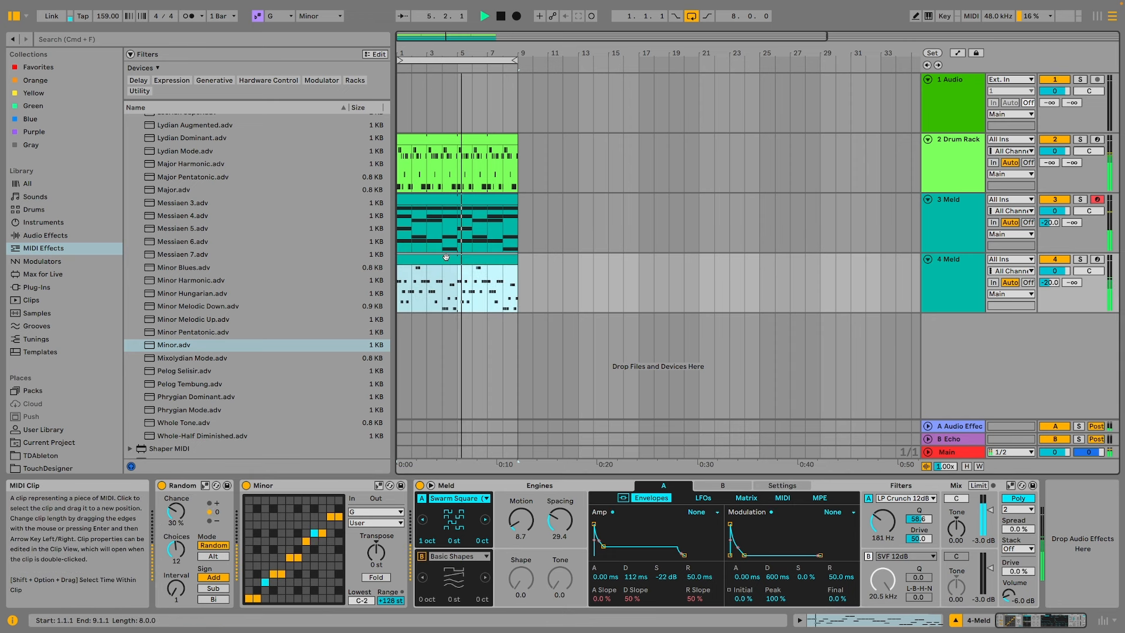
{"action": "key", "text": "super+a"}
{"action": "left_click_drag", "start_coordinate": [473, 581], "coordinate": [485, 588]}
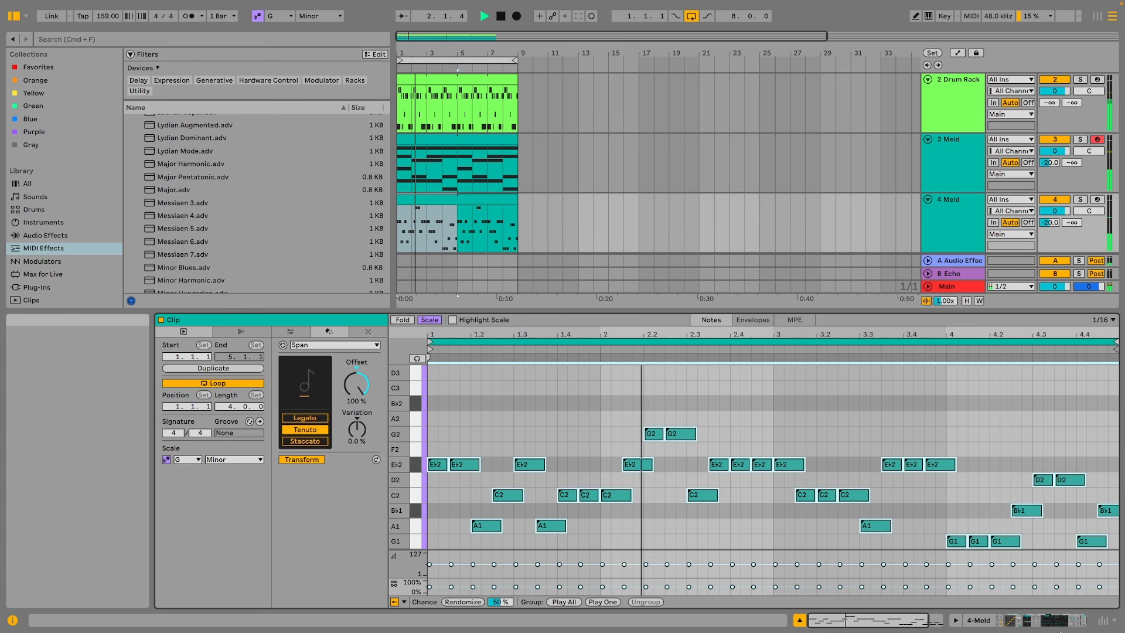
Set engine A's amp release to 563 ms and filter cutoff to 798 Hz, and turn track 4's send A fully down.
{"action": "left_click", "coordinate": [1051, 621]}
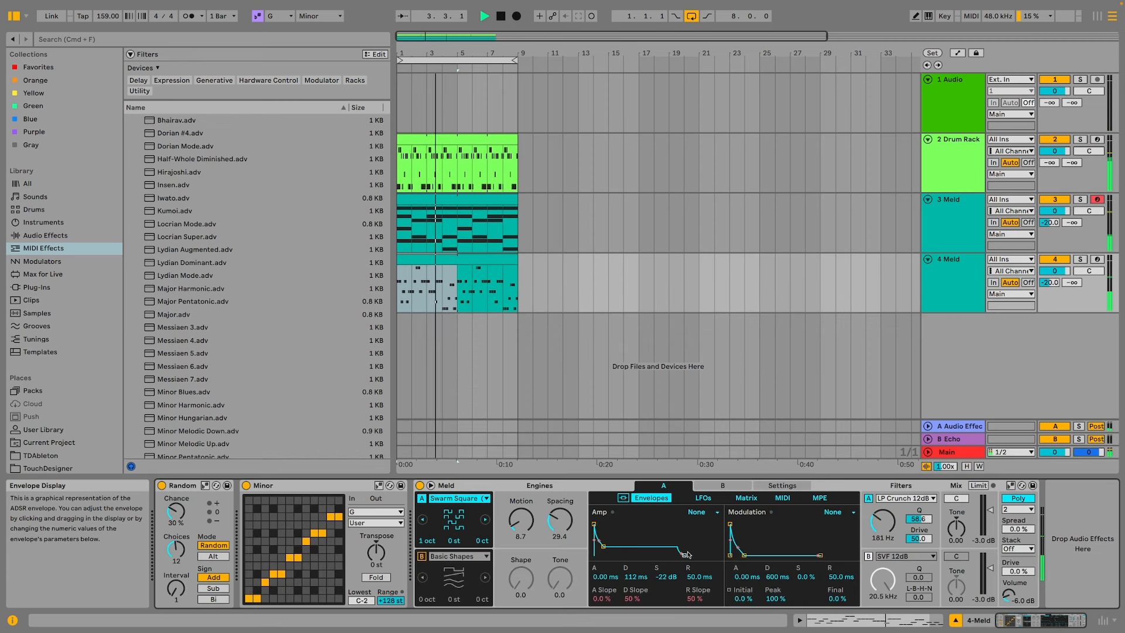
{"action": "mouse_move", "coordinate": [883, 519]}
{"action": "left_mouse_down"}
{"action": "mouse_move", "coordinate": [883, 504]}
{"action": "mouse_move", "coordinate": [892, 517]}
{"action": "left_mouse_up"}
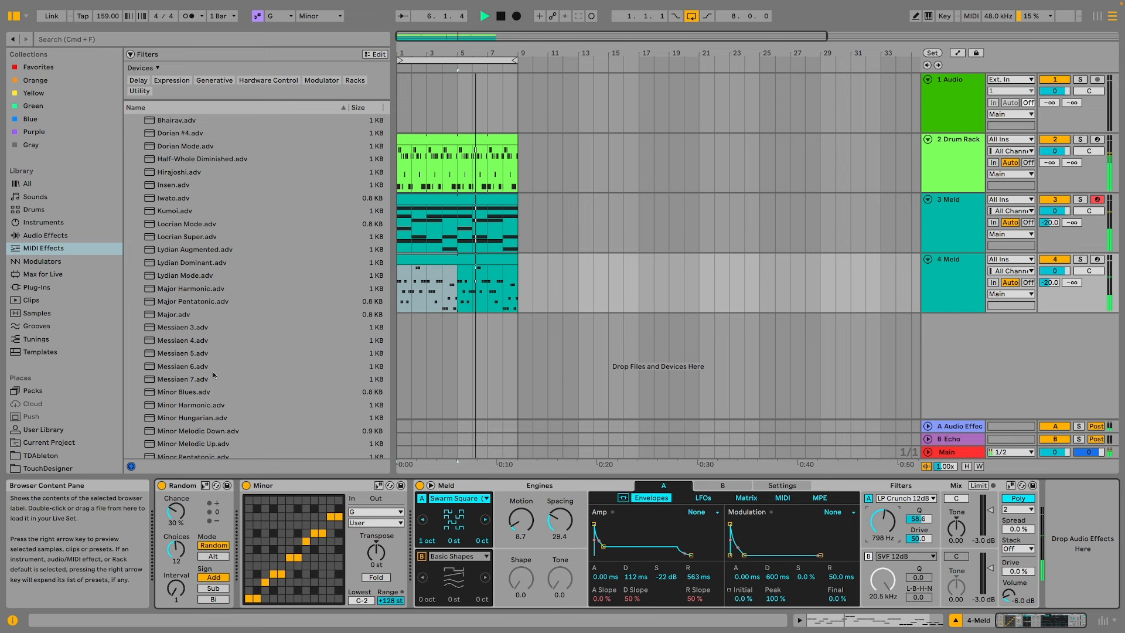
{"action": "left_click", "coordinate": [37, 287]}
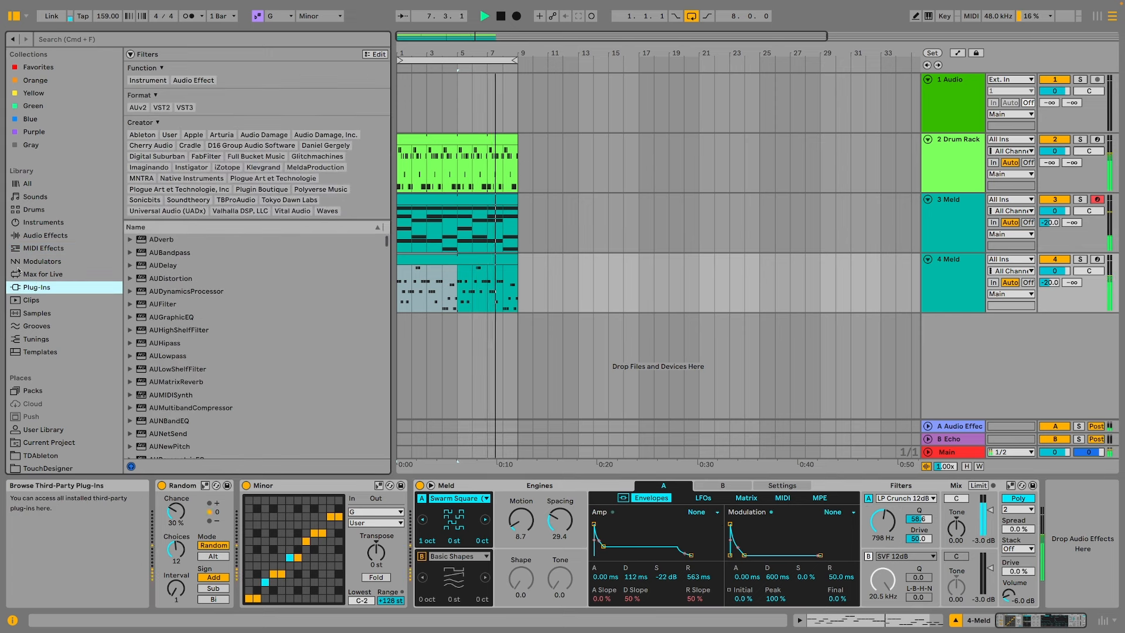
{"action": "left_click", "coordinate": [18, 274]}
{"action": "left_click", "coordinate": [44, 289]}
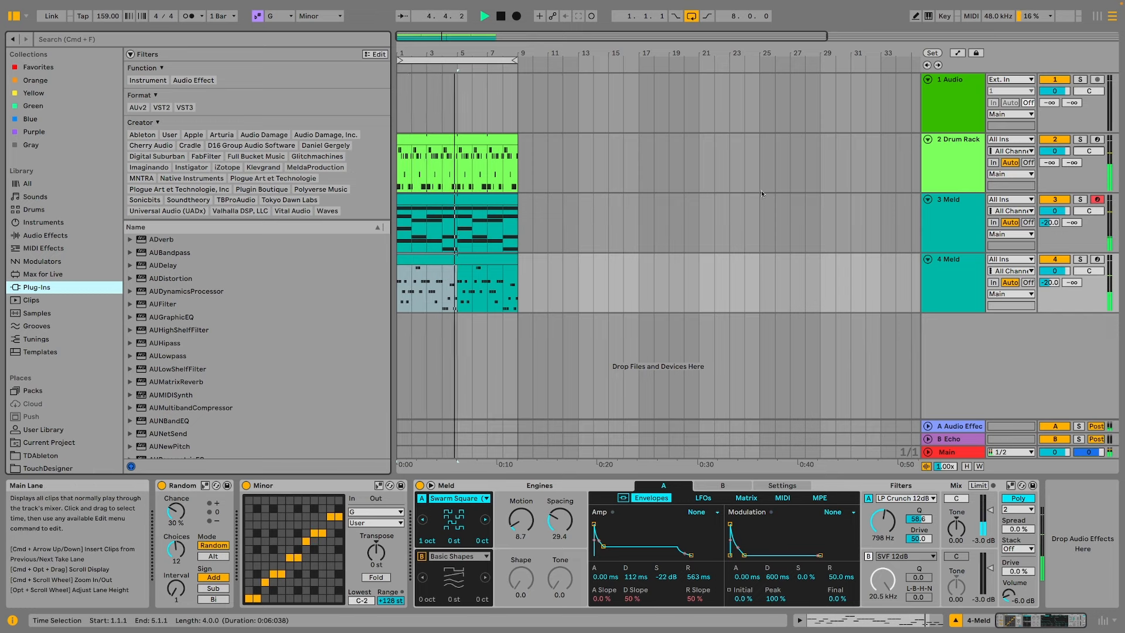
{"action": "left_click_drag", "start_coordinate": [1050, 281], "coordinate": [1050, 339]}
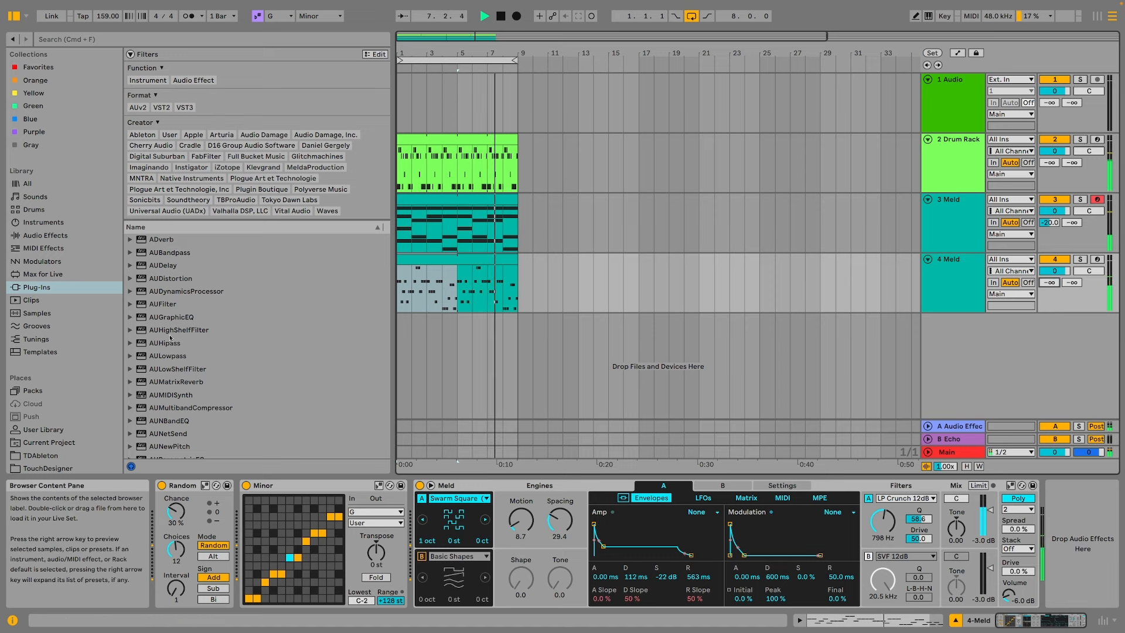
Stop playback, search the Max for Live devices for "pars" and load TFP - ParSec after Meld on track 4.
{"action": "left_click", "coordinate": [47, 277]}
{"action": "key", "text": "space"}
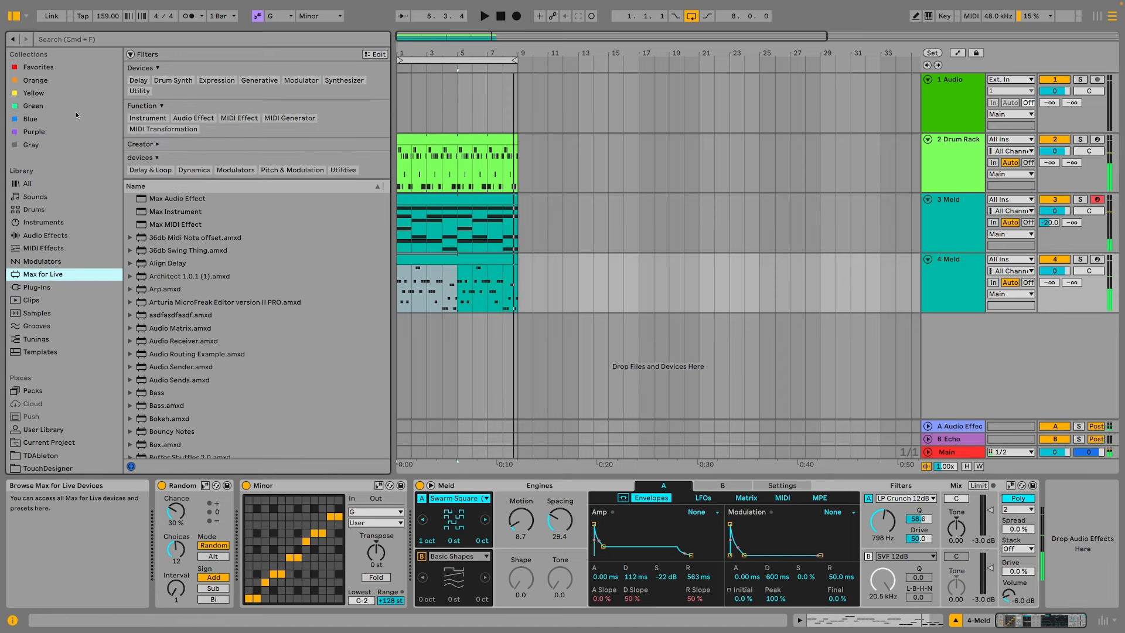
{"action": "left_click", "coordinate": [60, 42]}
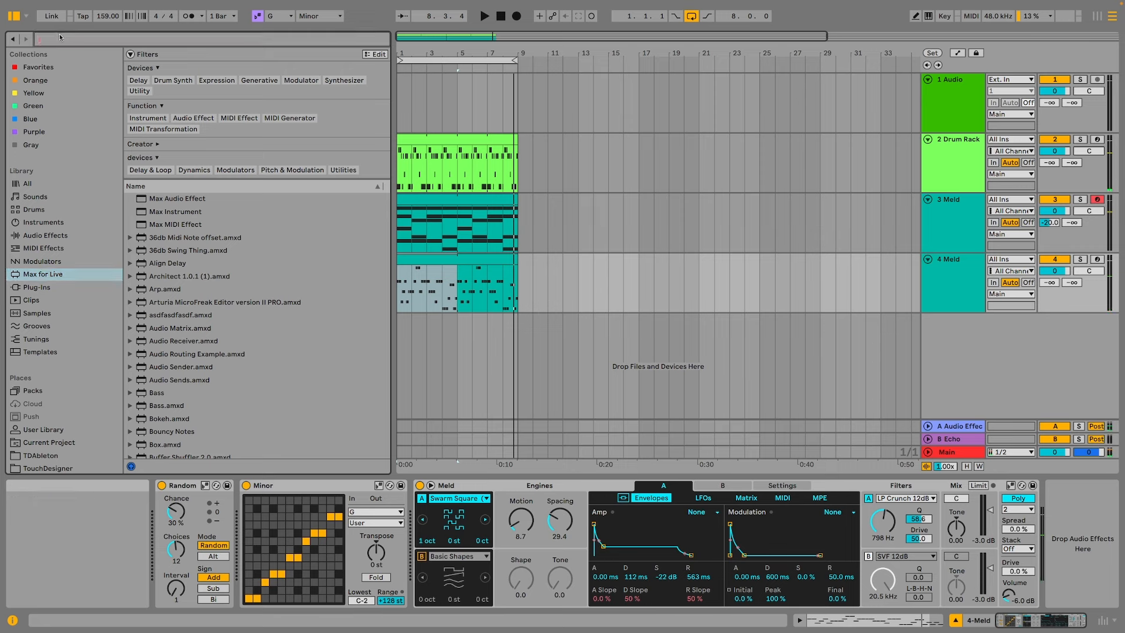
{"action": "type", "text": "pars"}
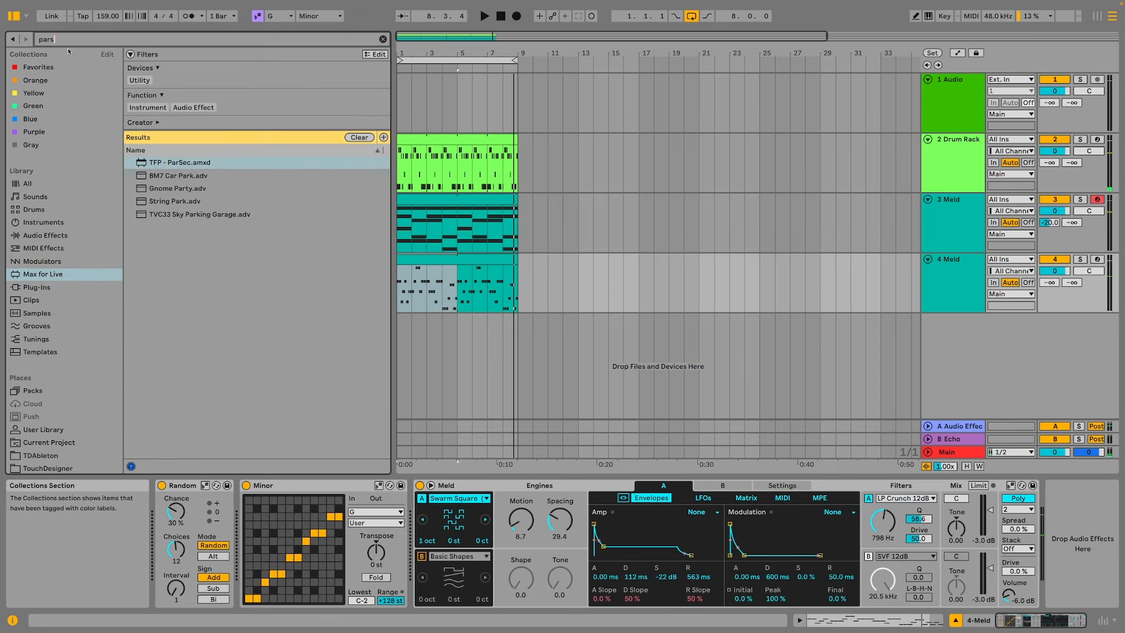
{"action": "left_click", "coordinate": [197, 136]}
{"action": "double_click", "coordinate": [197, 136]}
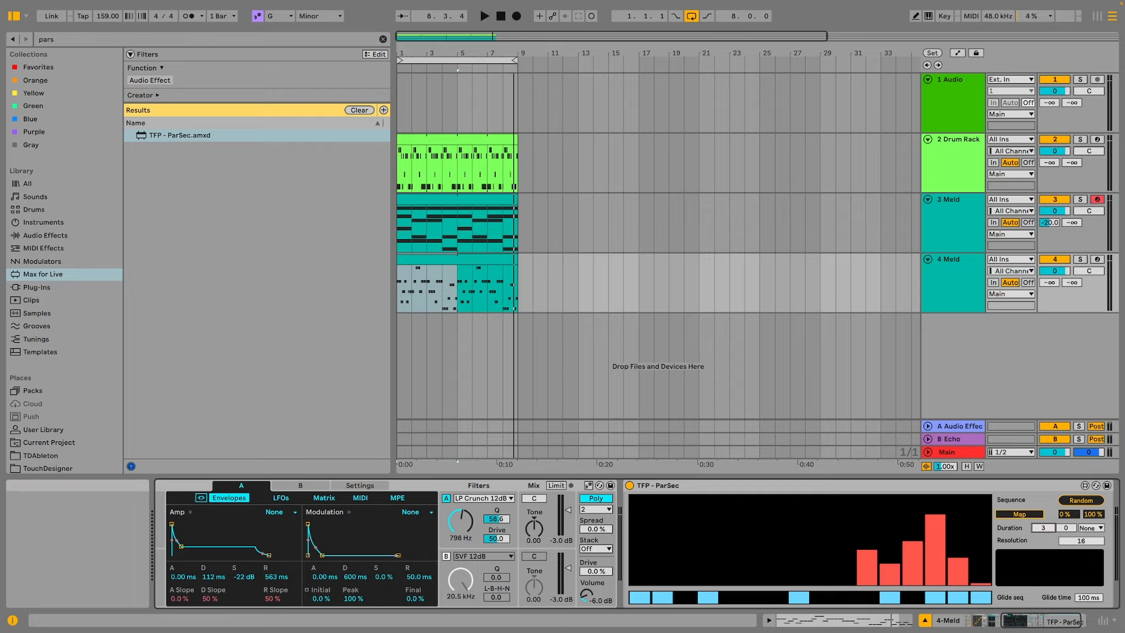
Randomize ParSec's step sequence and pull all bars except the last four down to zero.
{"action": "left_click", "coordinate": [1089, 499]}
{"action": "left_click", "coordinate": [1090, 500]}
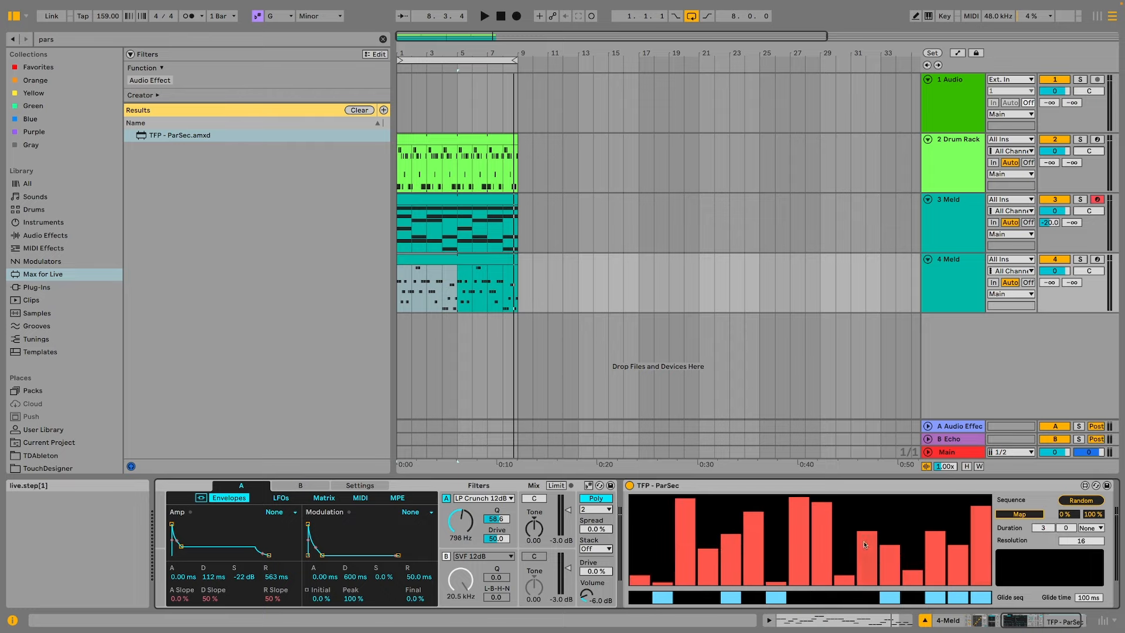
{"action": "left_click_drag", "start_coordinate": [870, 555], "coordinate": [599, 613]}
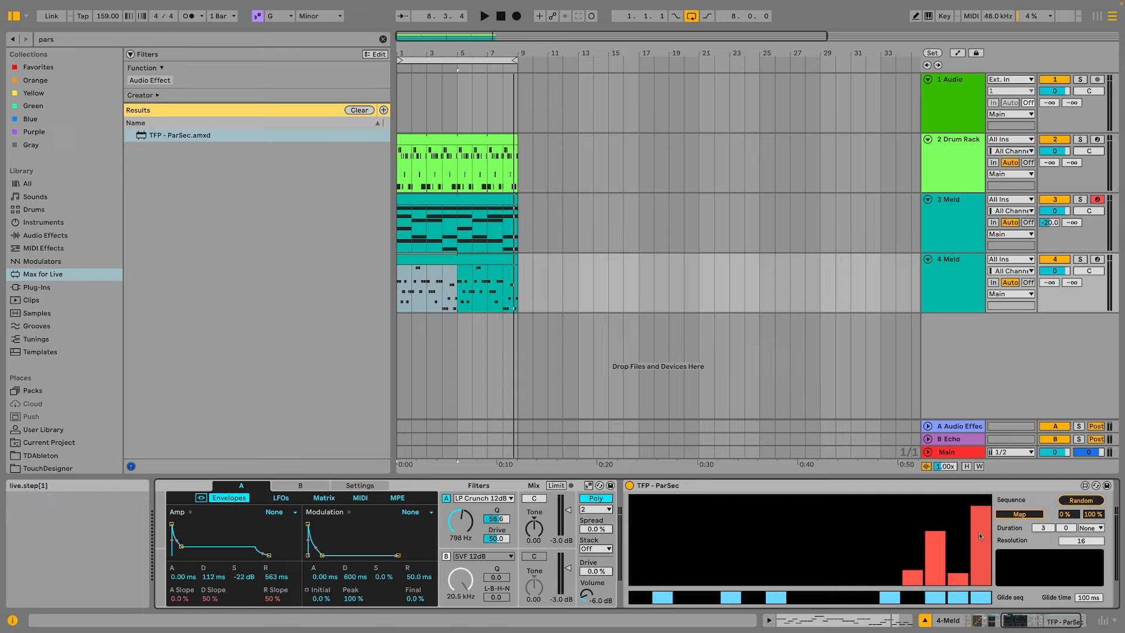
Map ParSec to track 4's send A and play the loop.
{"action": "left_click", "coordinate": [1035, 513]}
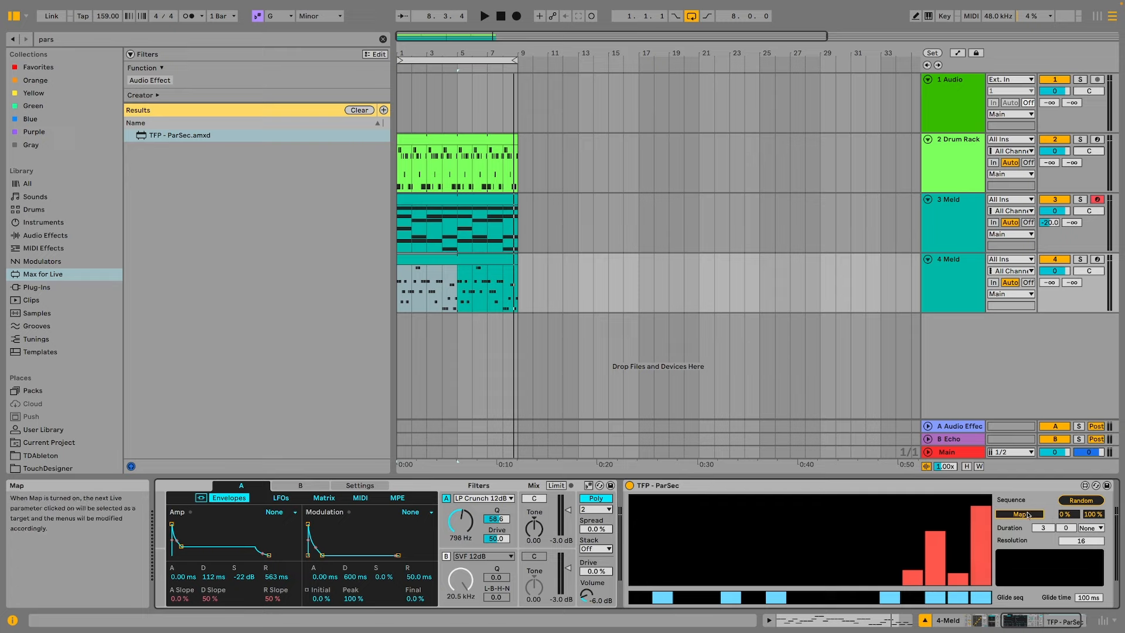
{"action": "left_click", "coordinate": [1052, 284]}
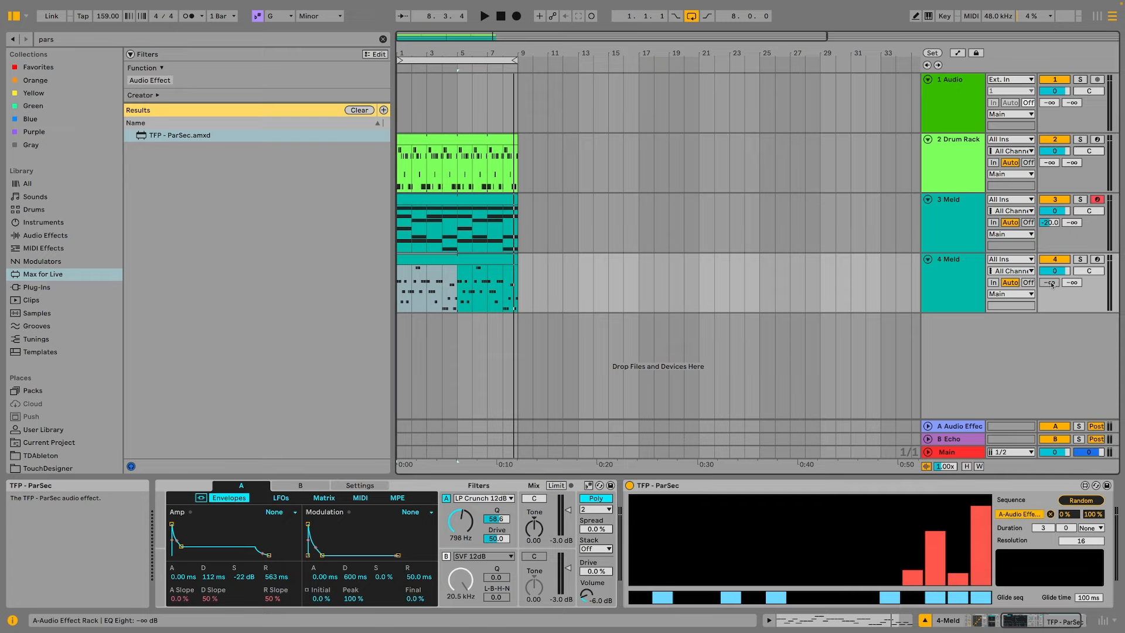
{"action": "key", "text": "space"}
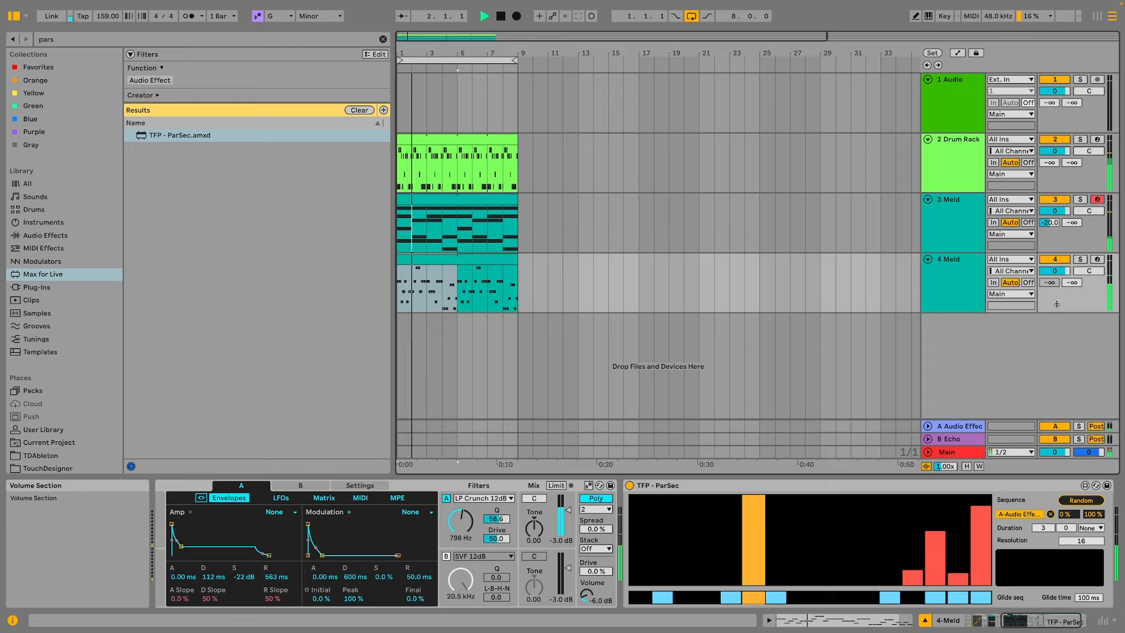
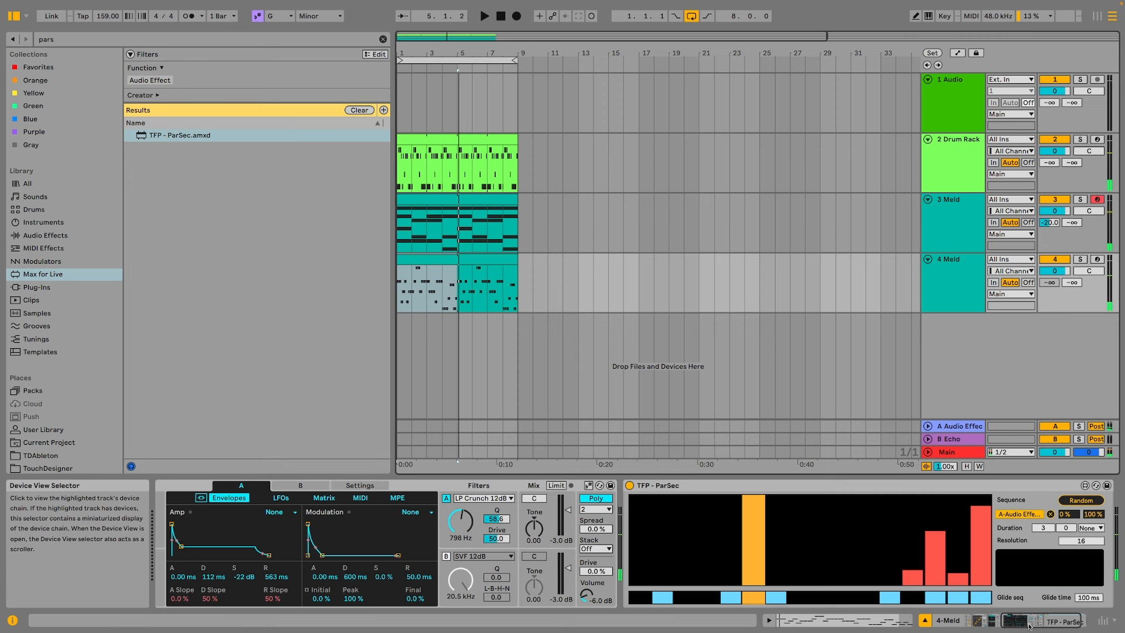
Route engine A's modulation envelope to Filter Freq at 52 in Meld's expanded matrix, and lower the filter cutoff to 36.6 Hz.
{"action": "scroll", "coordinate": [820, 557], "scroll_direction": "up", "scroll_amount": 5}
{"action": "left_click", "coordinate": [420, 497]}
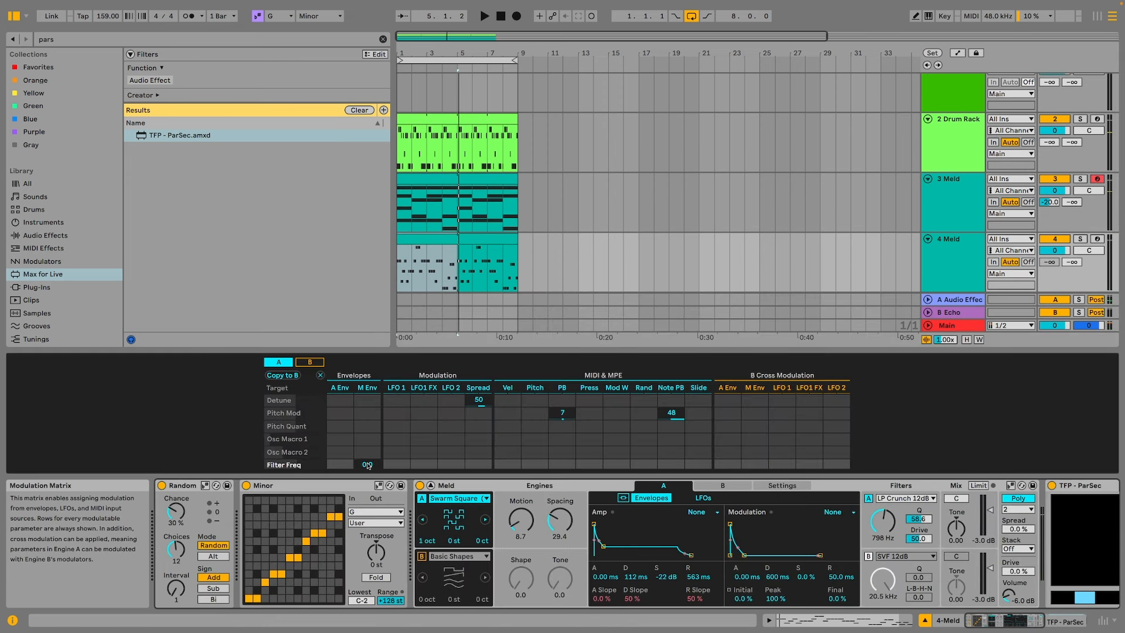
{"action": "left_click", "coordinate": [368, 465]}
{"action": "key", "text": "space"}
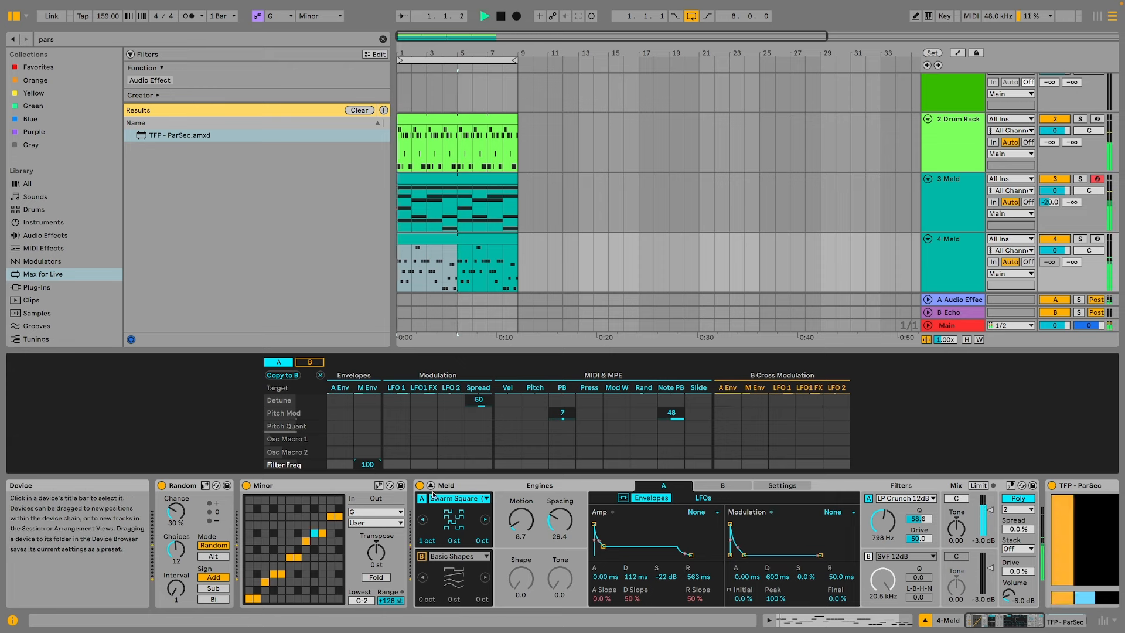
{"action": "scroll", "coordinate": [376, 466], "scroll_direction": "down", "scroll_amount": 1}
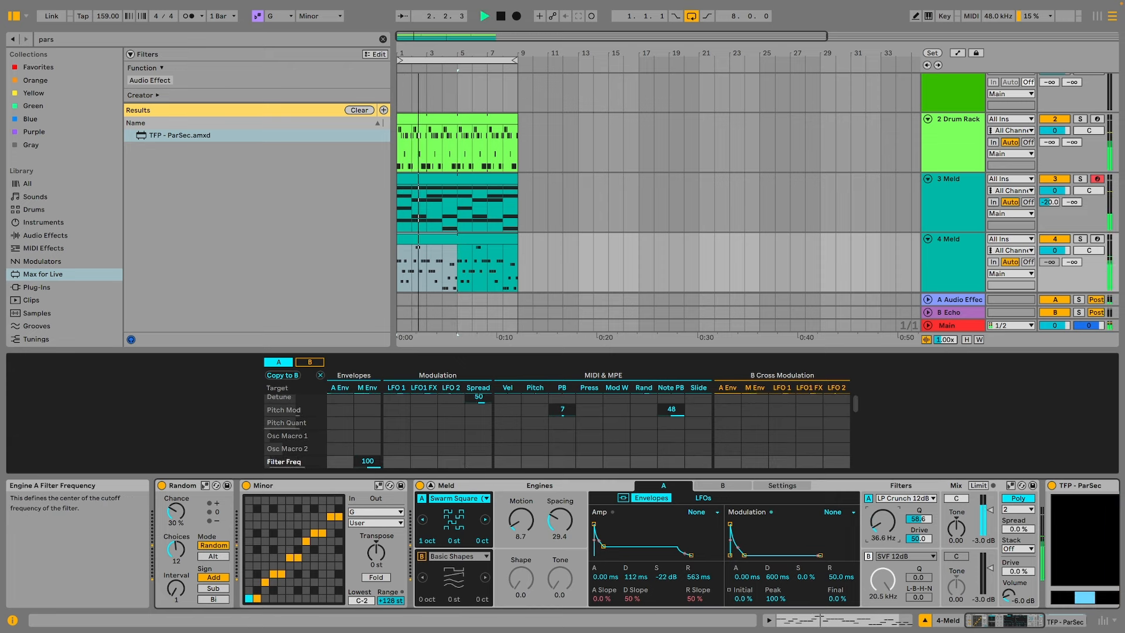
{"action": "left_click_drag", "start_coordinate": [379, 463], "coordinate": [380, 491]}
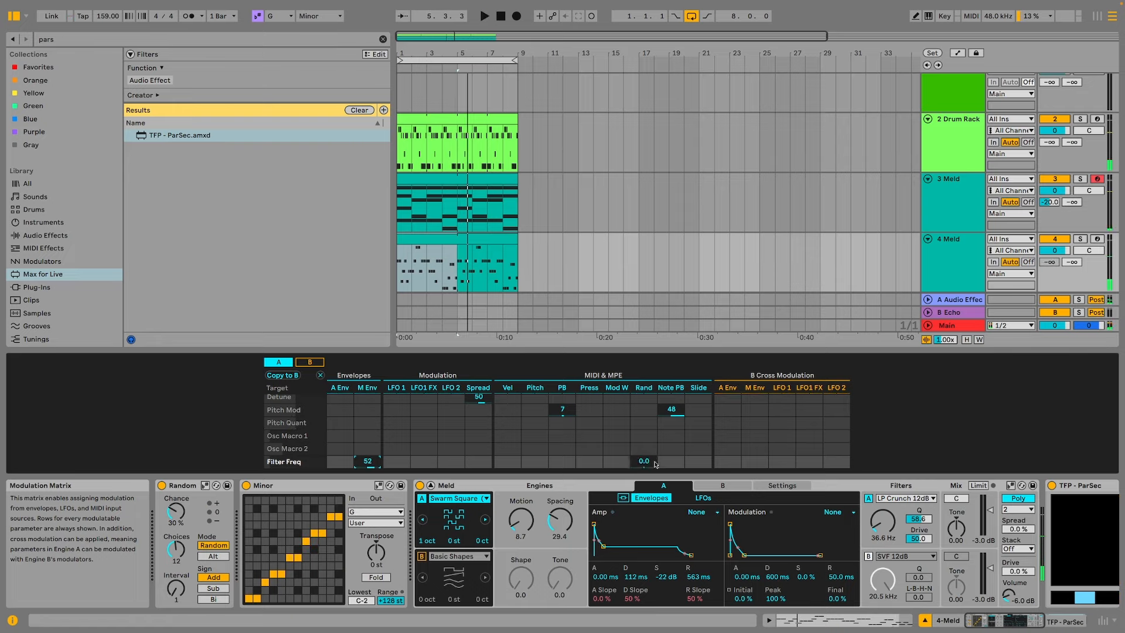
In track 4's Meld matrix, route Rand to engine A's Filter Freq at 33 and to Filter Macro 1 at 59.
{"action": "left_click_drag", "start_coordinate": [651, 464], "coordinate": [651, 452]}
{"action": "key", "text": "space"}
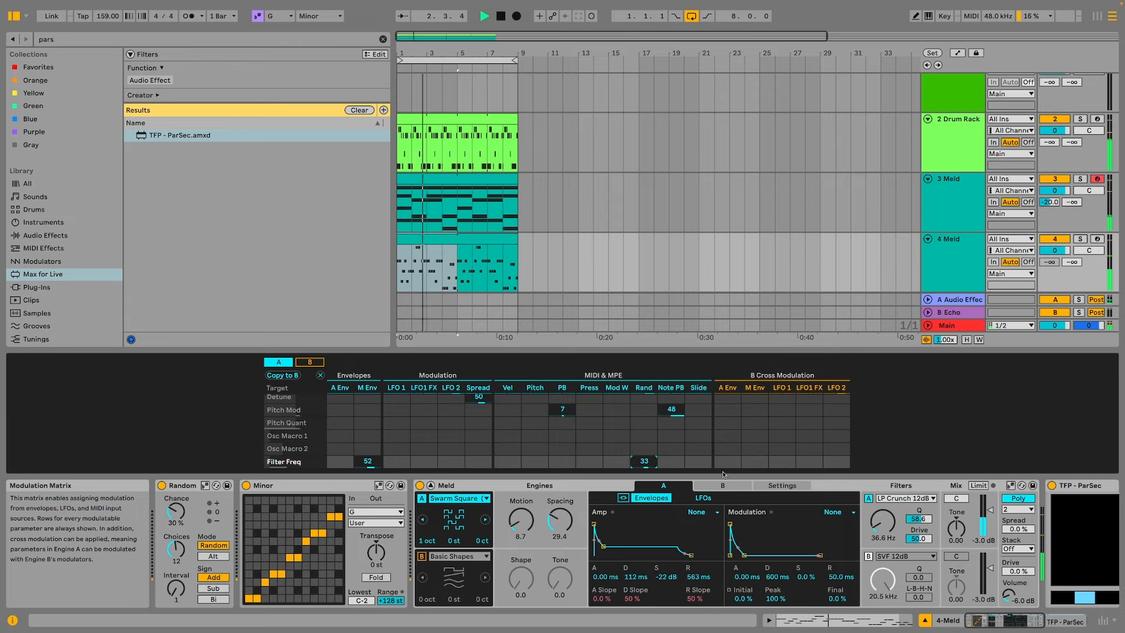
{"action": "left_click", "coordinate": [910, 518]}
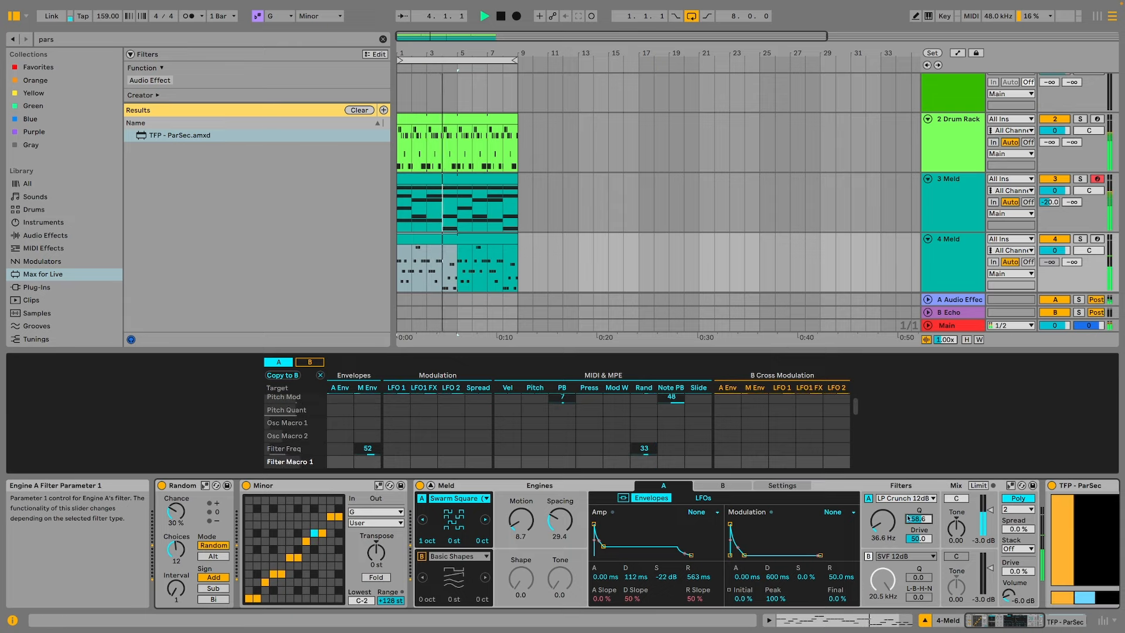
{"action": "left_click", "coordinate": [423, 462]}
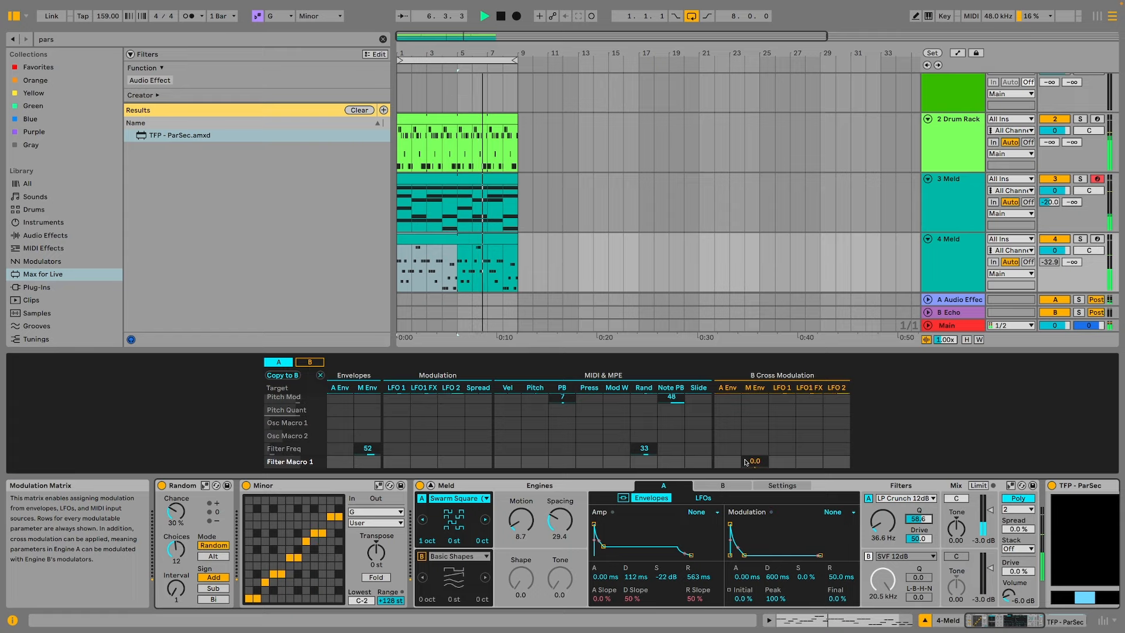
{"action": "left_click_drag", "start_coordinate": [645, 462], "coordinate": [645, 427]}
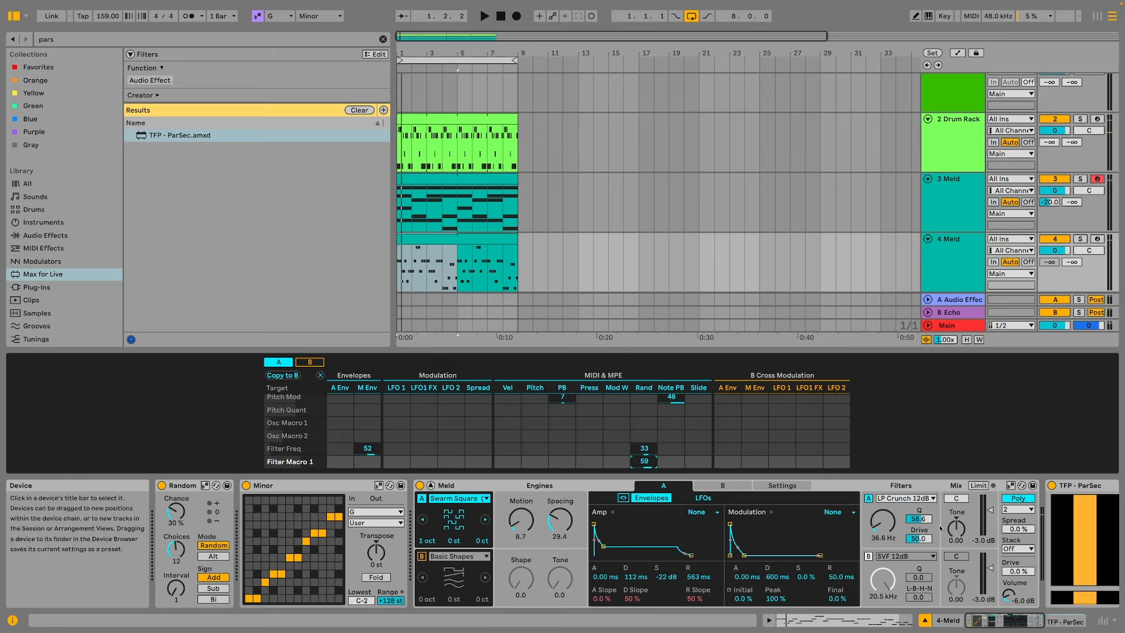
Set engine A's Tone to -0.08 and tighten its amp envelope with a shorter decay, -33 dB sustain and 464 ms release.
{"action": "left_click_drag", "start_coordinate": [955, 534], "coordinate": [955, 533]}
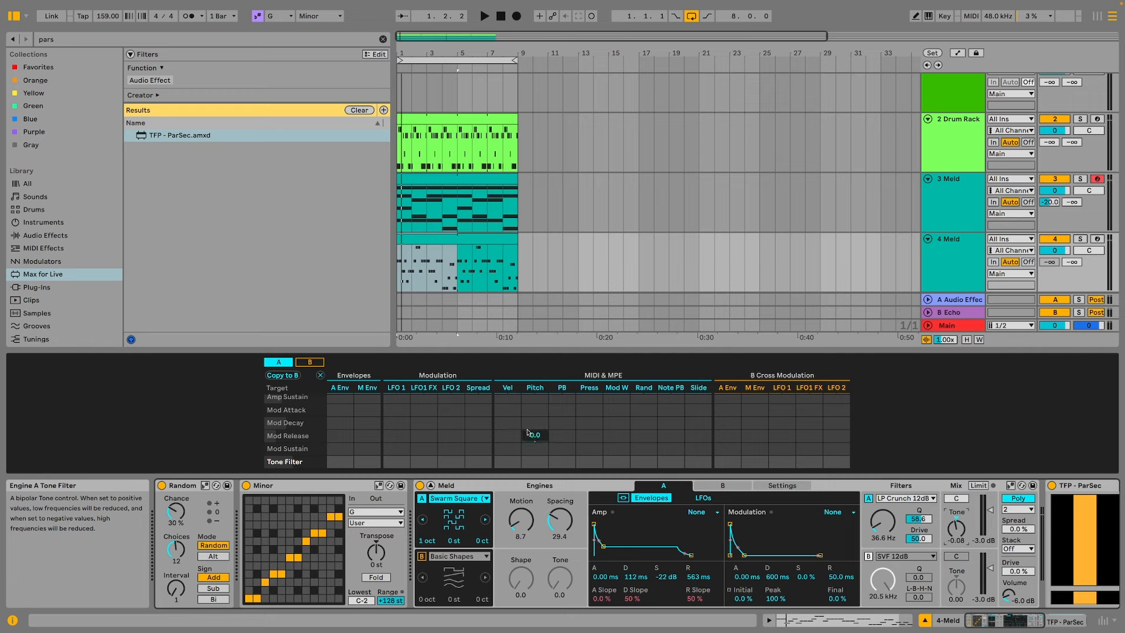
{"action": "key", "text": "space"}
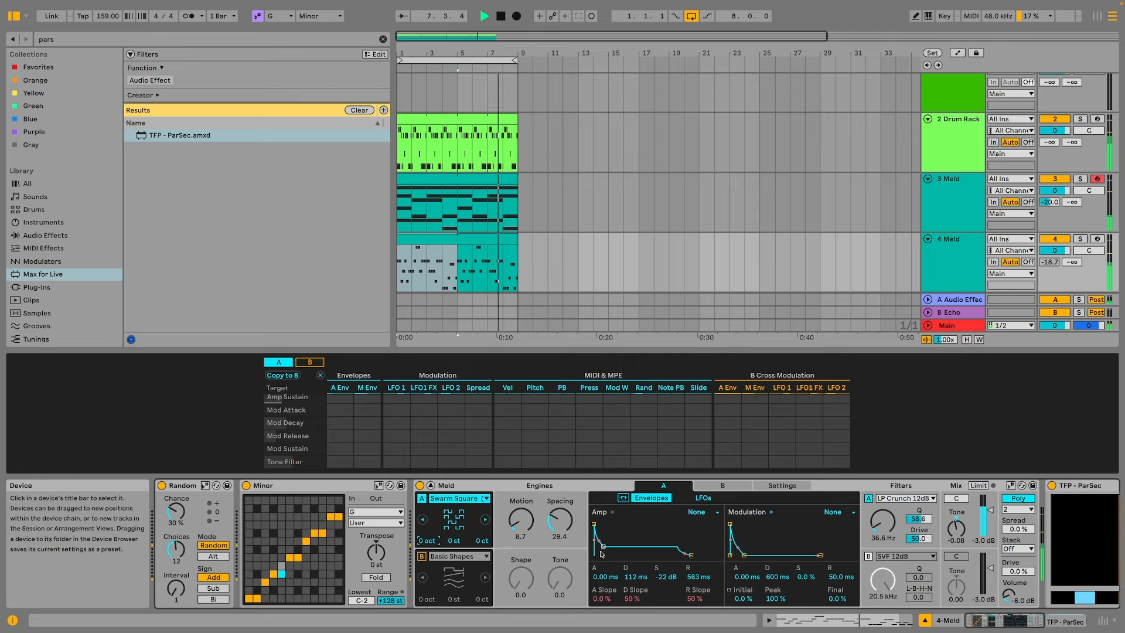
{"action": "left_click_drag", "start_coordinate": [604, 546], "coordinate": [603, 551]}
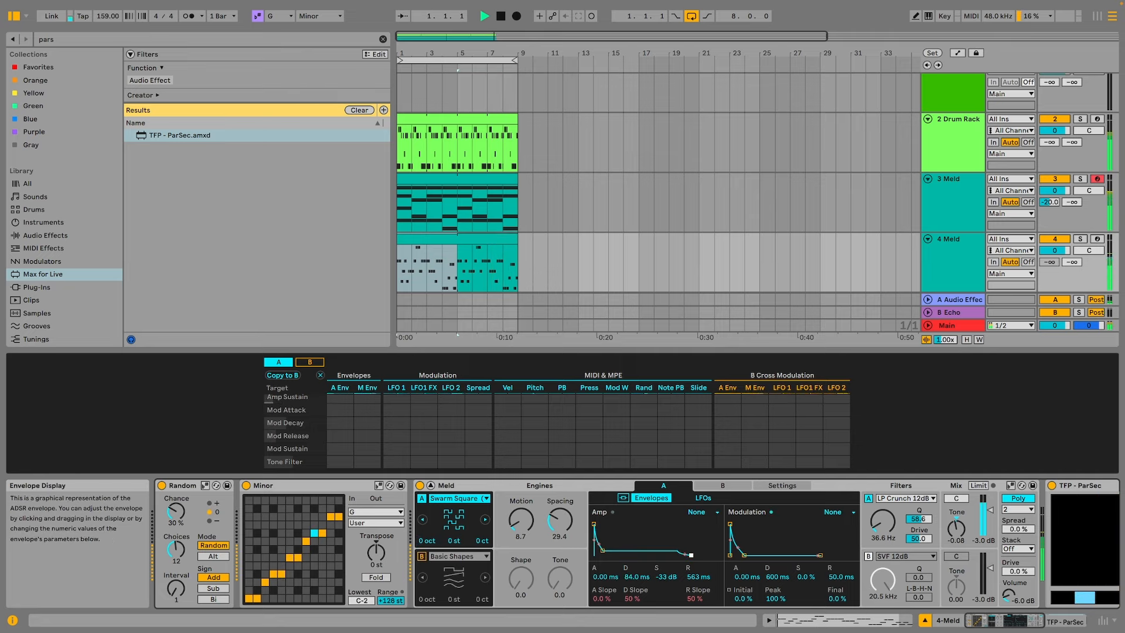
{"action": "left_click_drag", "start_coordinate": [691, 555], "coordinate": [691, 555]}
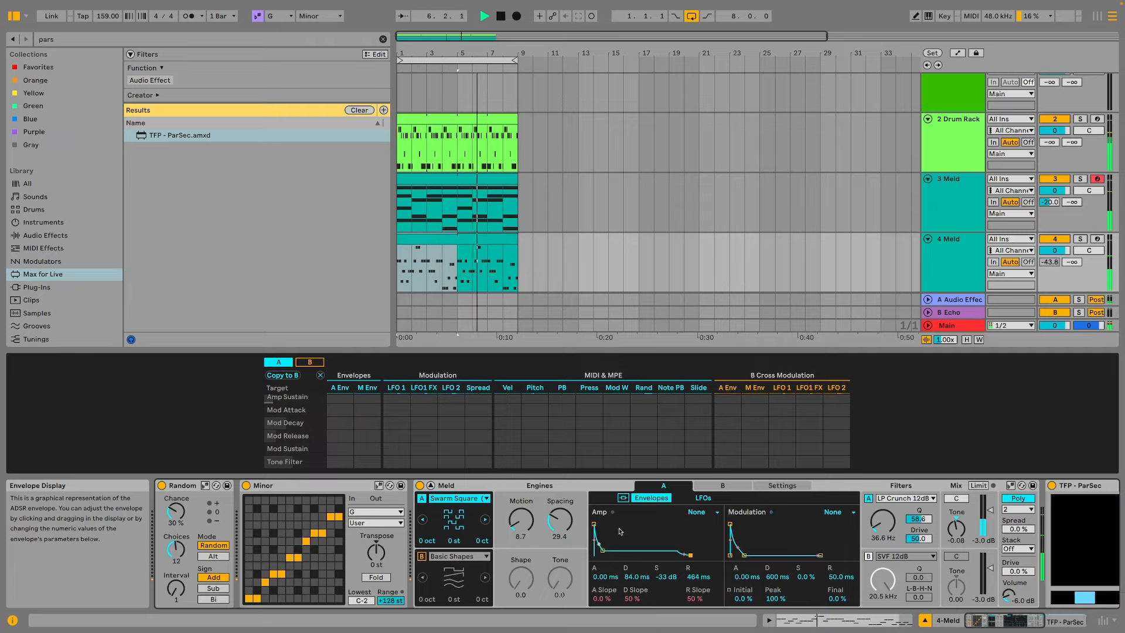
Bring up the Meld on track 3 with its expanded modulation matrix and slow engine A's LFO 1 rate to 0.06 Hz.
{"action": "scroll", "coordinate": [519, 252], "scroll_direction": "down", "scroll_amount": 1}
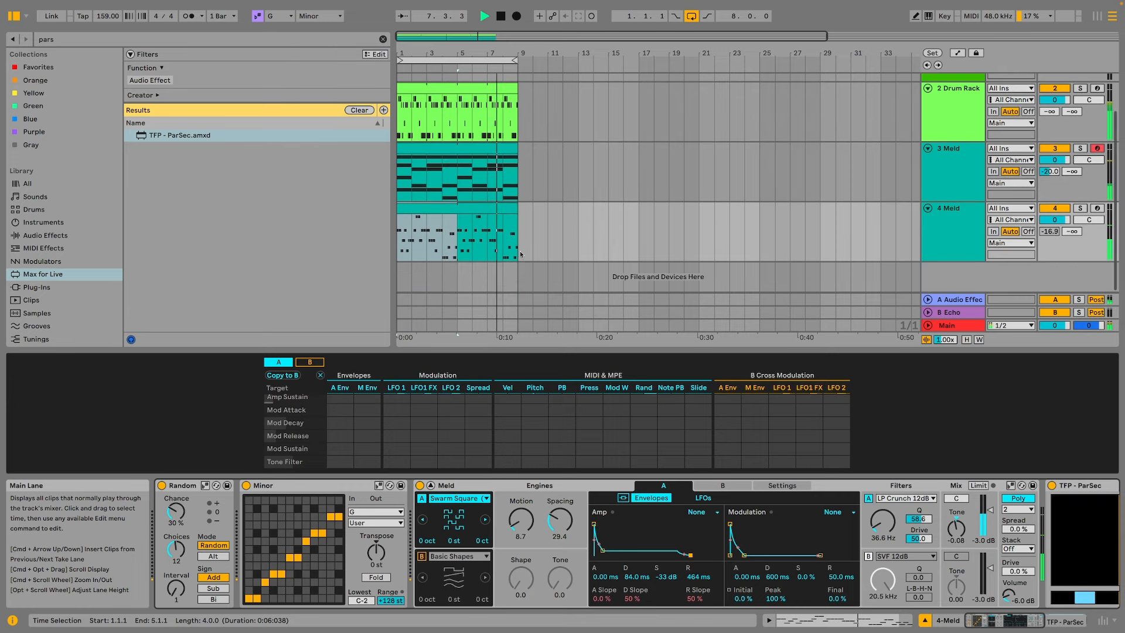
{"action": "left_click", "coordinate": [495, 150]}
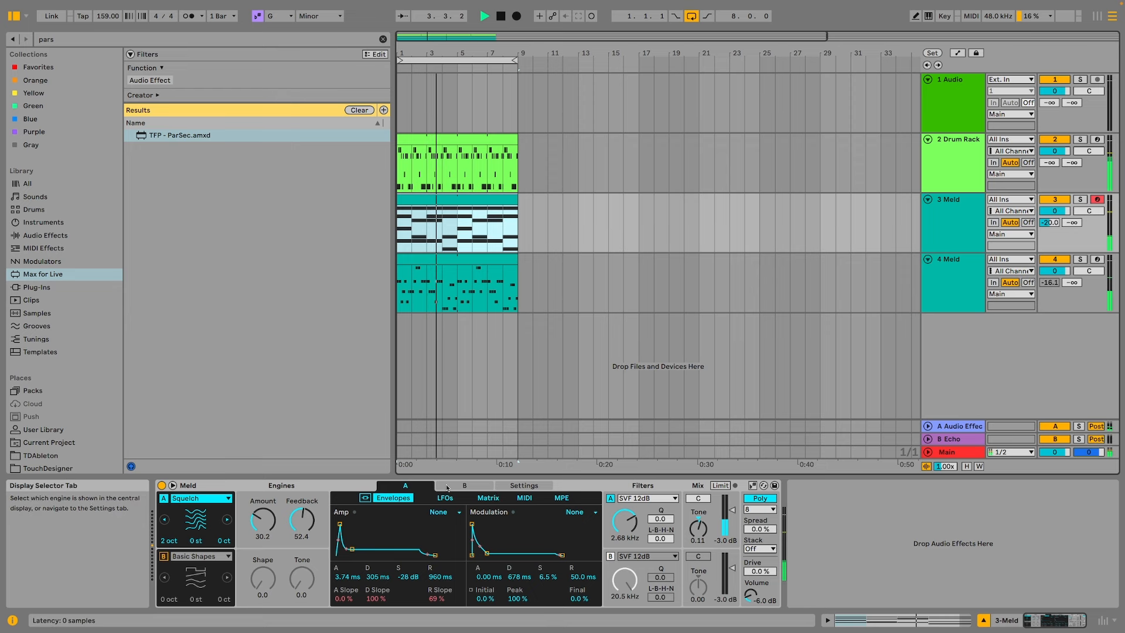
{"action": "left_click", "coordinate": [299, 488]}
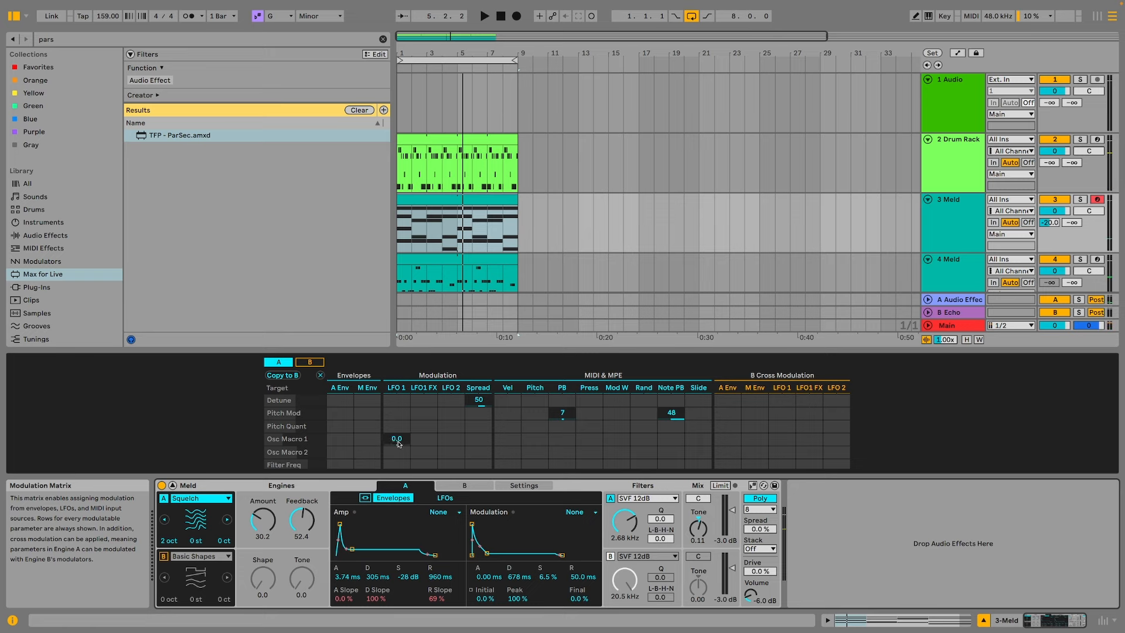
{"action": "left_click", "coordinate": [403, 390]}
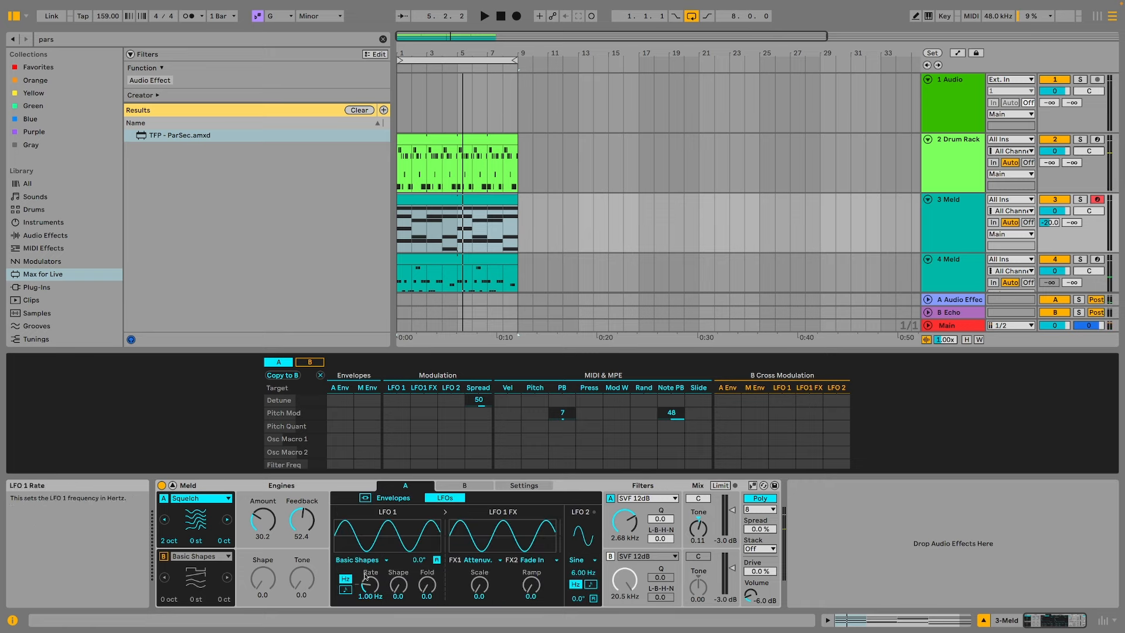
{"action": "left_click_drag", "start_coordinate": [370, 585], "coordinate": [370, 602]}
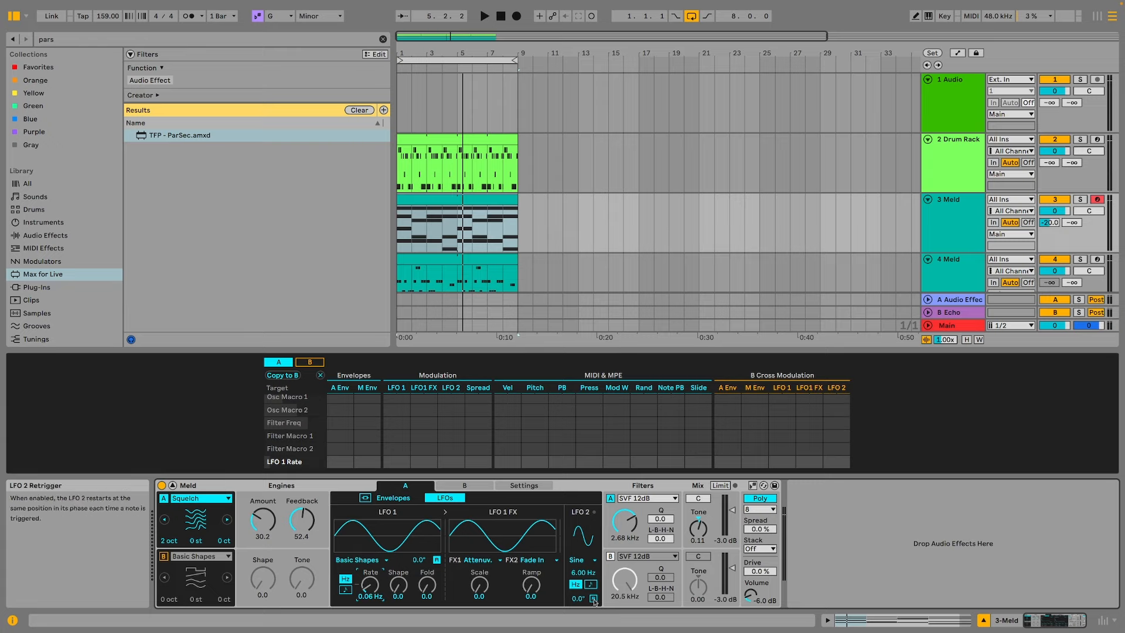
{"action": "key", "text": "space"}
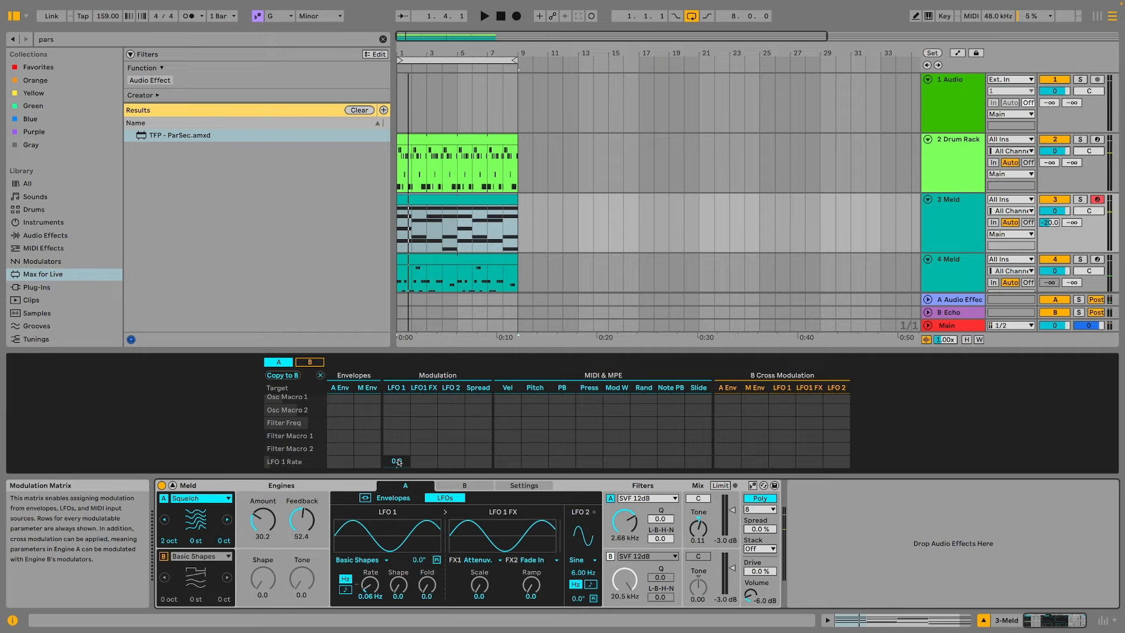
Modulate Filter Freq with LFO 1 at 12 and LFO 2 at -7.8, with LFO 2's rate set to 0.47 Hz.
{"action": "left_click", "coordinate": [396, 431]}
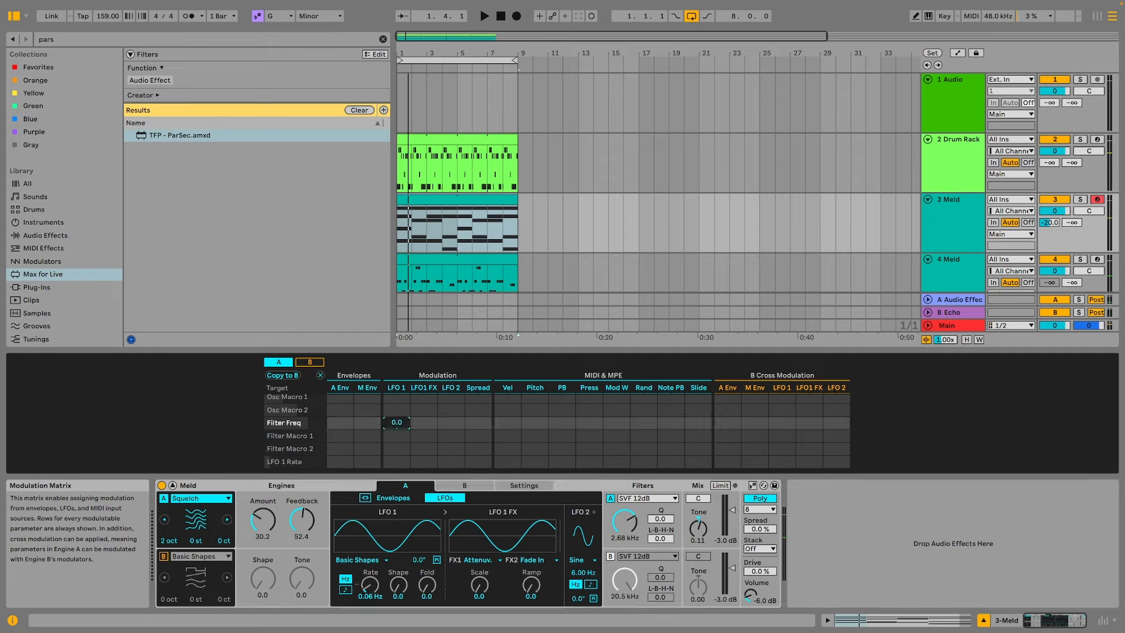
{"action": "left_click_drag", "start_coordinate": [396, 429], "coordinate": [401, 428]}
{"action": "key", "text": "space"}
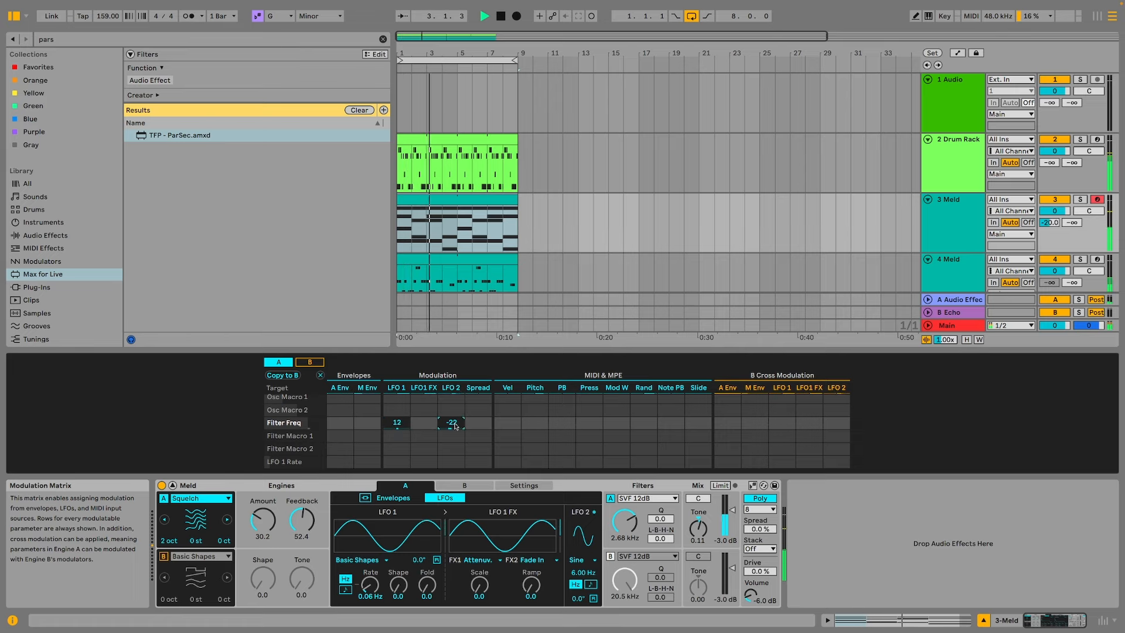
{"action": "left_click", "coordinate": [582, 574]}
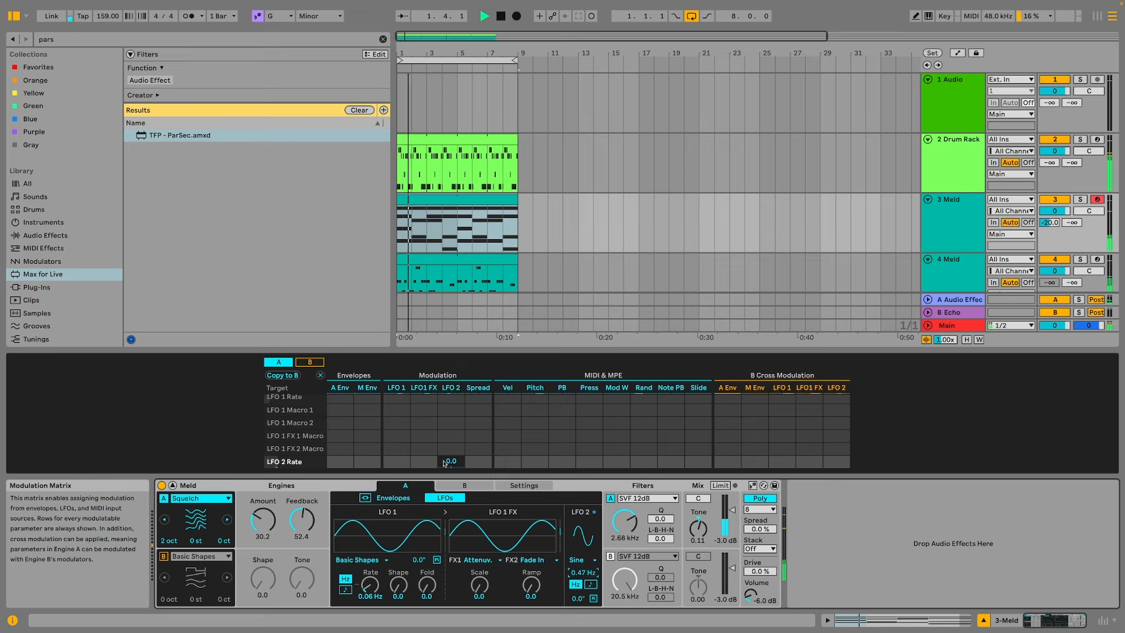
{"action": "scroll", "coordinate": [448, 437], "scroll_direction": "up", "scroll_amount": 3}
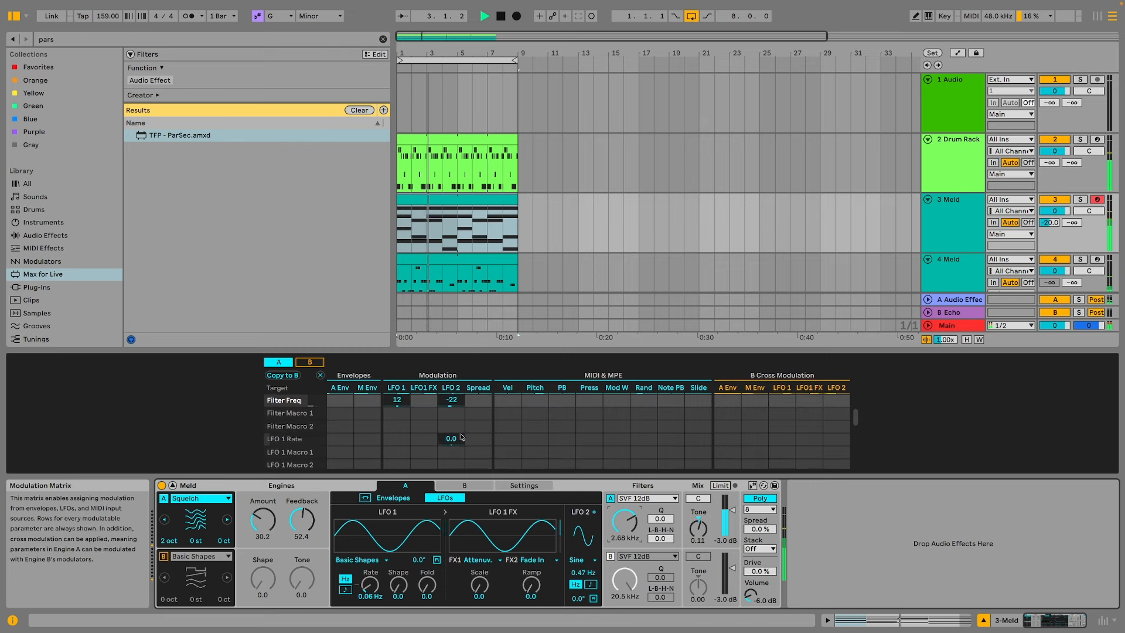
{"action": "left_click_drag", "start_coordinate": [452, 403], "coordinate": [451, 388]}
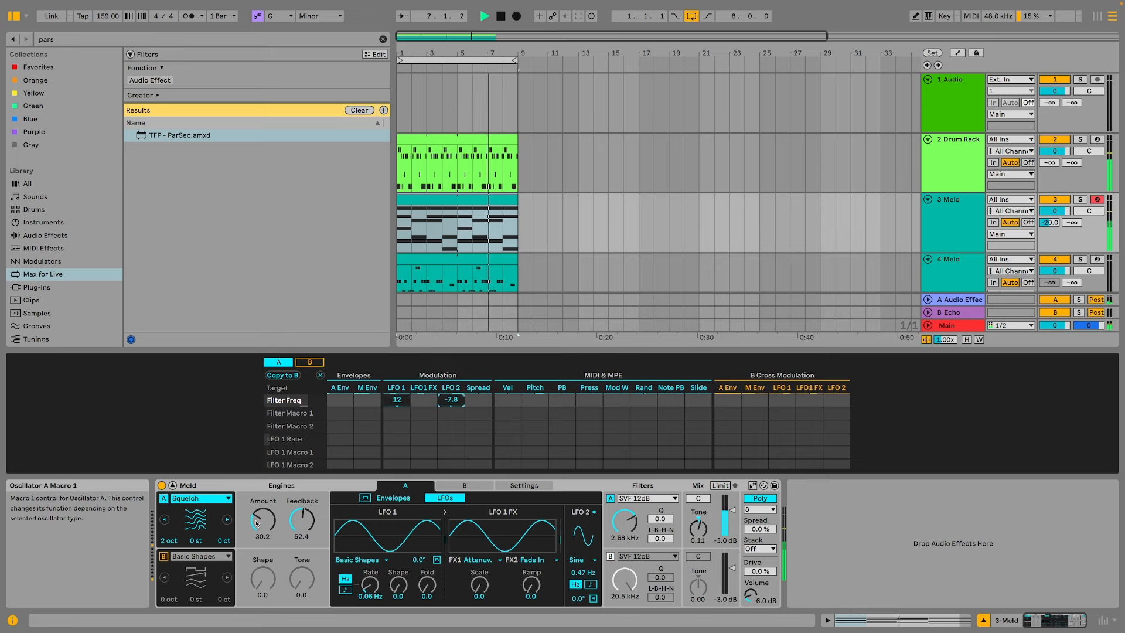
Lower the Squelch oscillator's Amount to 15.1 and route LFO 2 to LFO 1 Rate at -7.8.
{"action": "left_click_drag", "start_coordinate": [262, 520], "coordinate": [262, 522]}
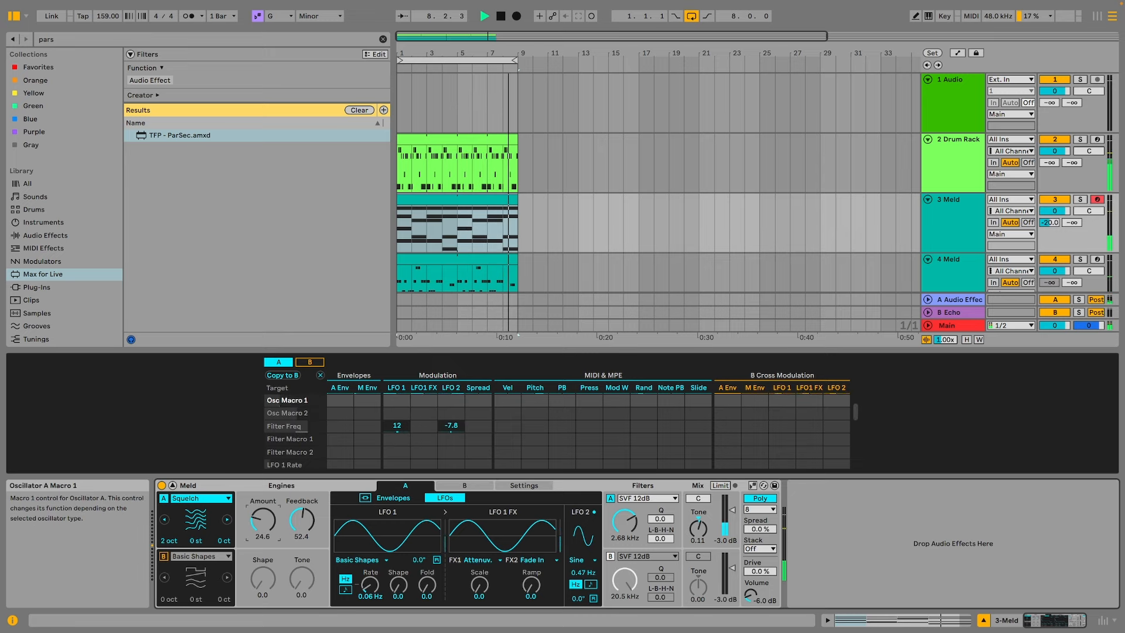
{"action": "left_click_drag", "start_coordinate": [452, 465], "coordinate": [451, 469]}
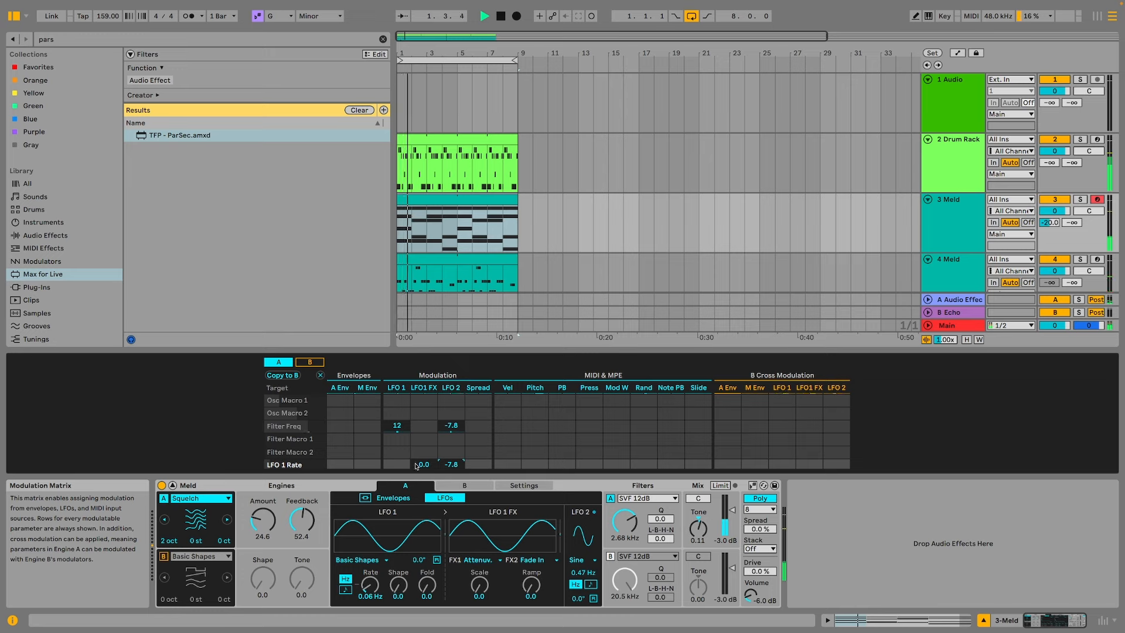
{"action": "left_click_drag", "start_coordinate": [262, 519], "coordinate": [263, 523]}
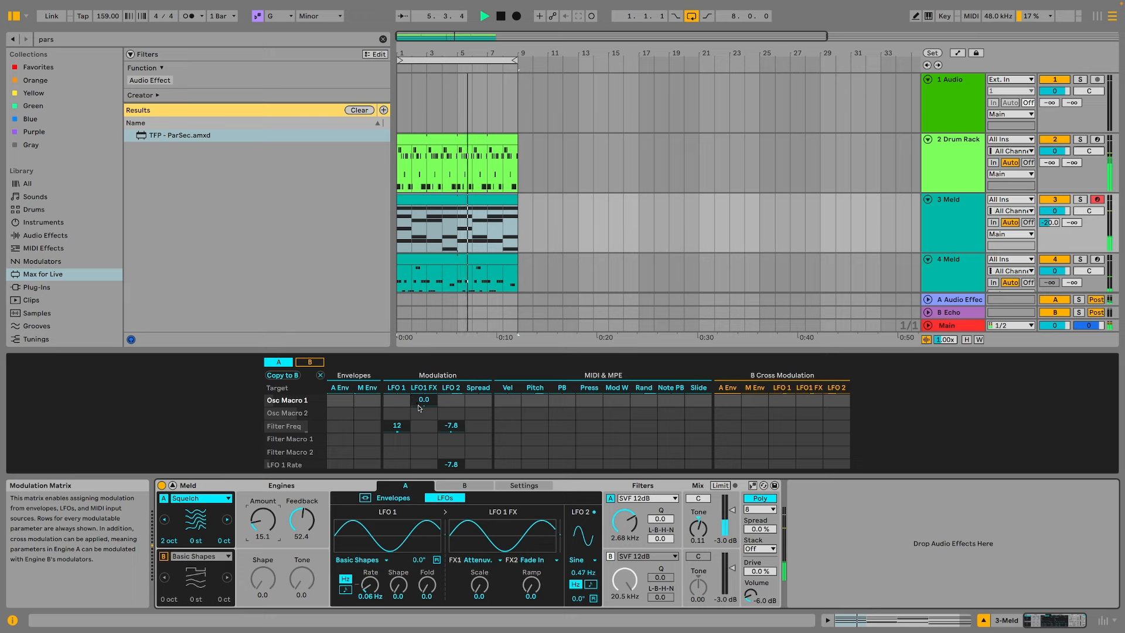
Route LFO 1 to Osc Macro 1 at 34 and to Osc Macro 2 at 25.
{"action": "left_click_drag", "start_coordinate": [407, 419], "coordinate": [397, 364]}
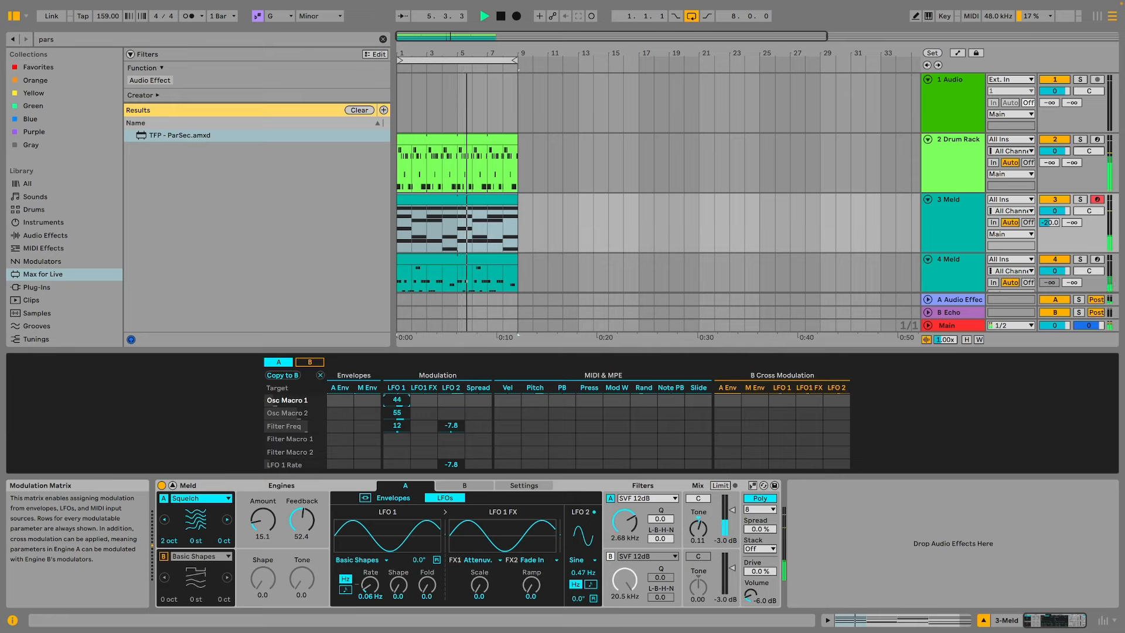
{"action": "left_click_drag", "start_coordinate": [398, 413], "coordinate": [398, 431]}
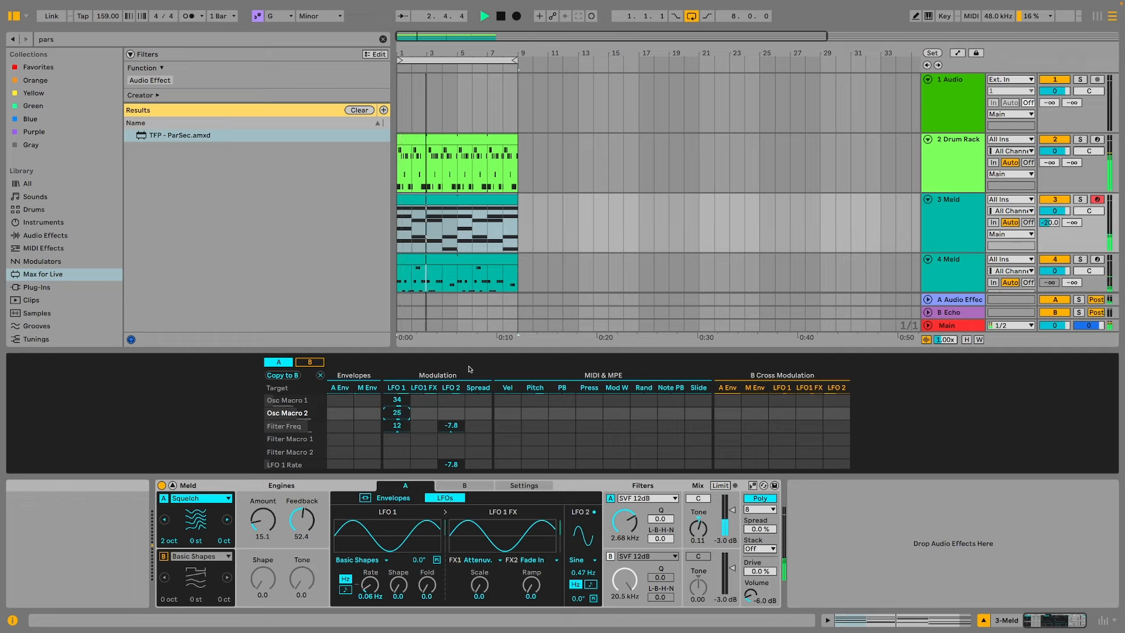
Switch the browser to the Audio Effects library.
{"action": "left_click", "coordinate": [45, 235]}
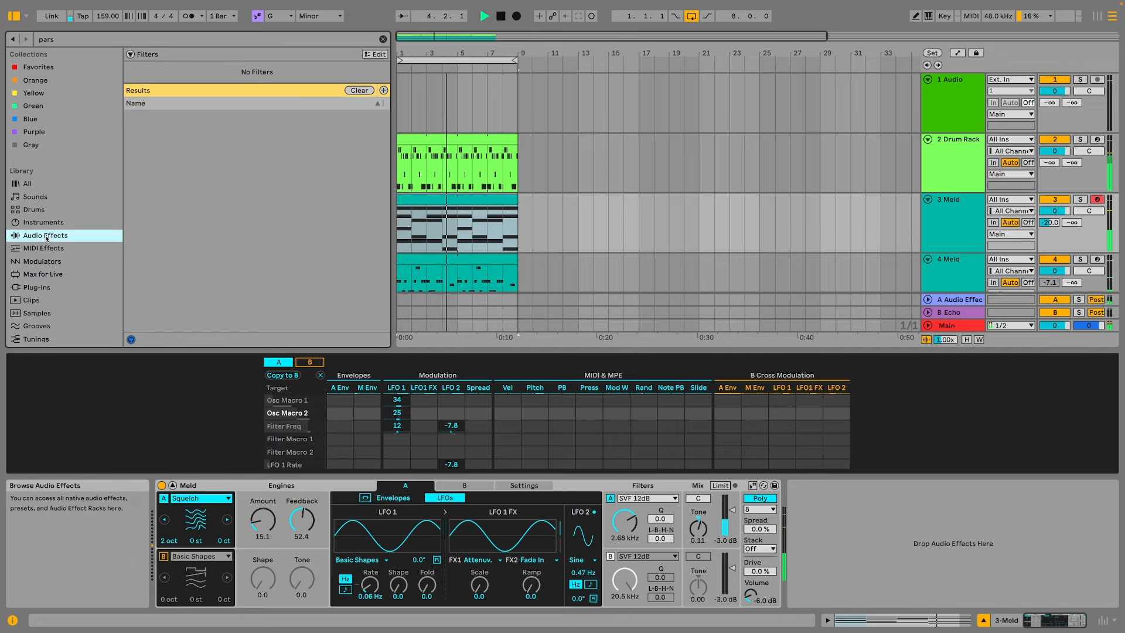
{"action": "left_click", "coordinate": [57, 250]}
{"action": "left_click", "coordinate": [61, 236]}
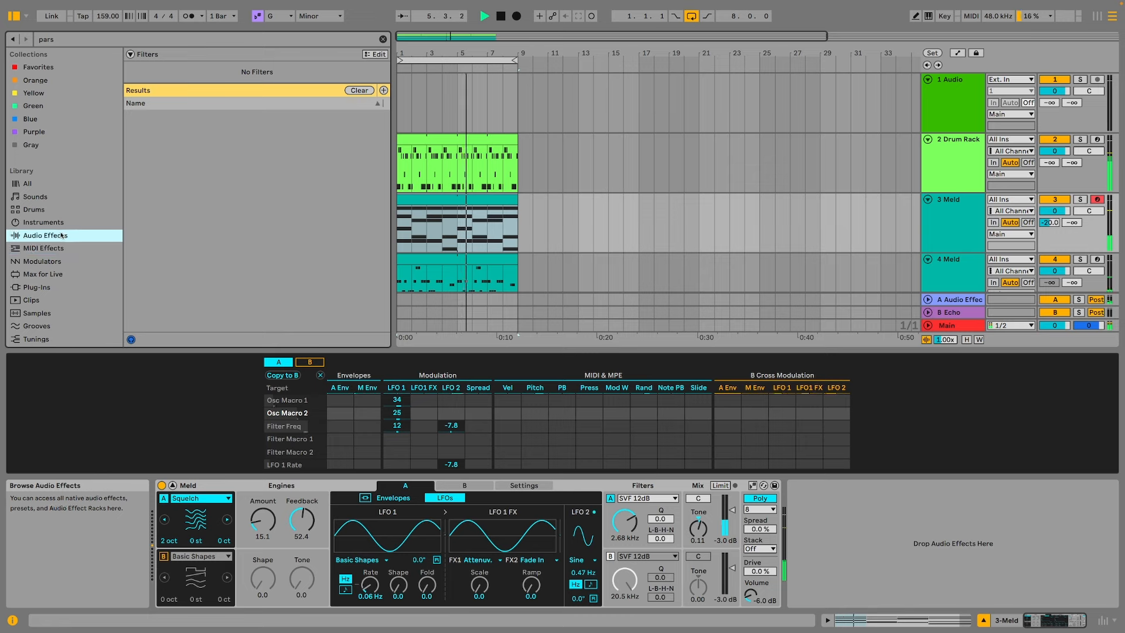
Stack 3 voices in track 3's Meld with a Spread of 24% and play the loop.
{"action": "key", "text": "space"}
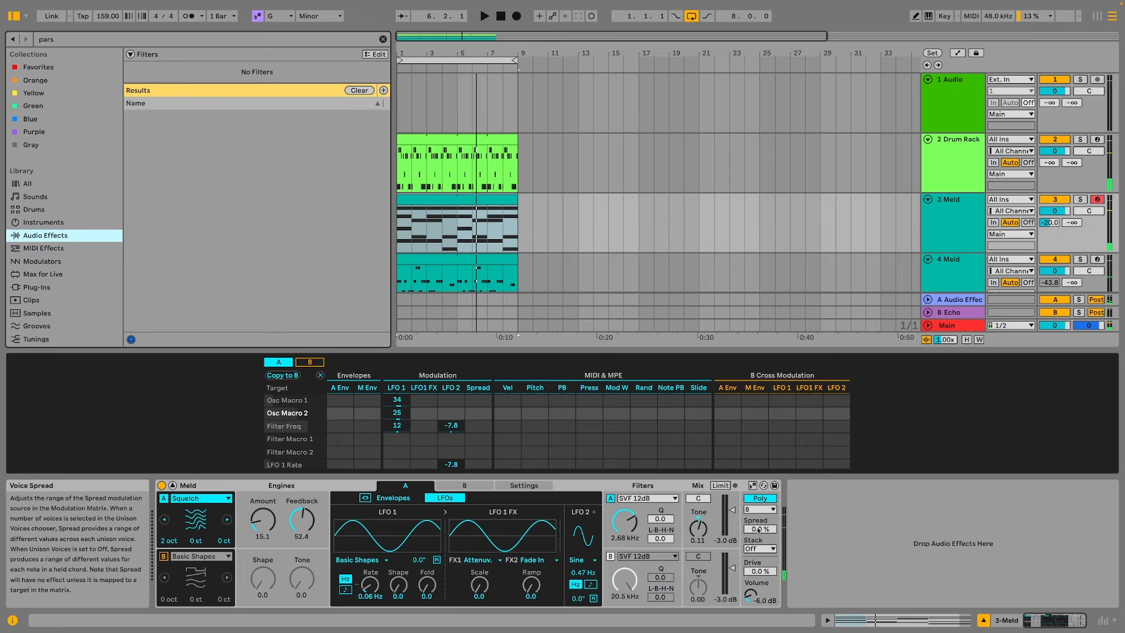
{"action": "left_click", "coordinate": [760, 549]}
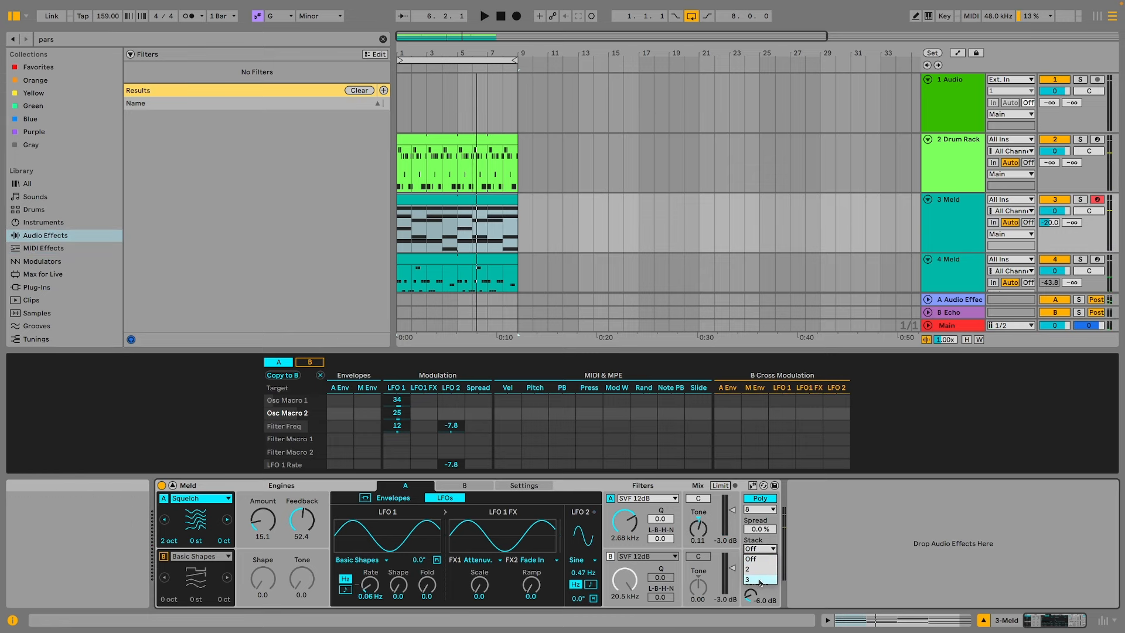
{"action": "left_click_drag", "start_coordinate": [760, 529], "coordinate": [760, 516]}
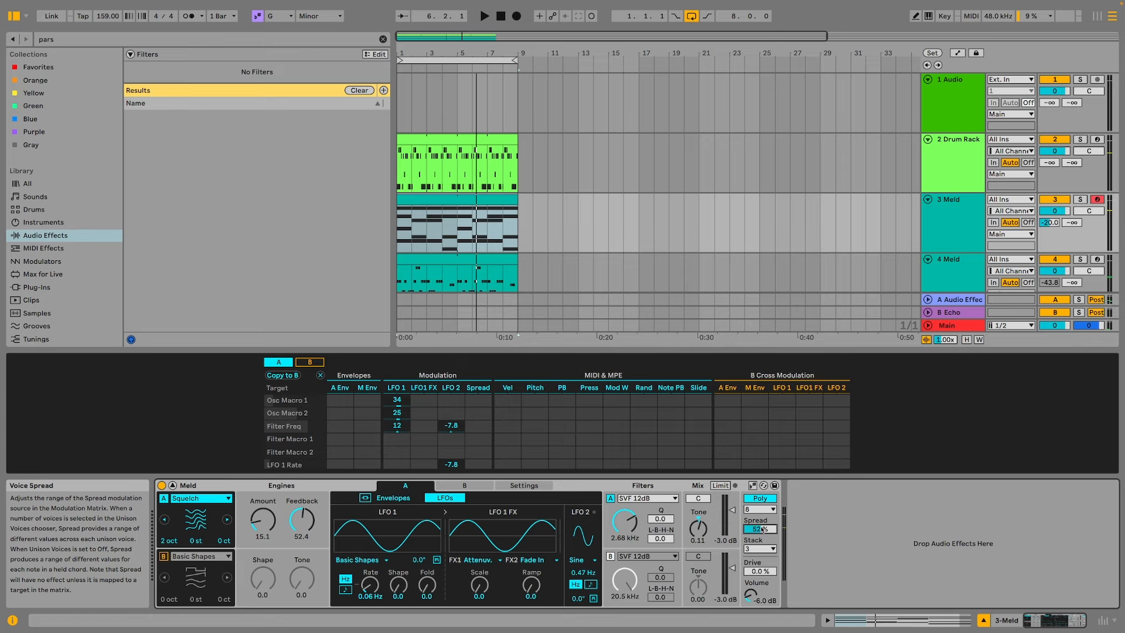
{"action": "key", "text": "space"}
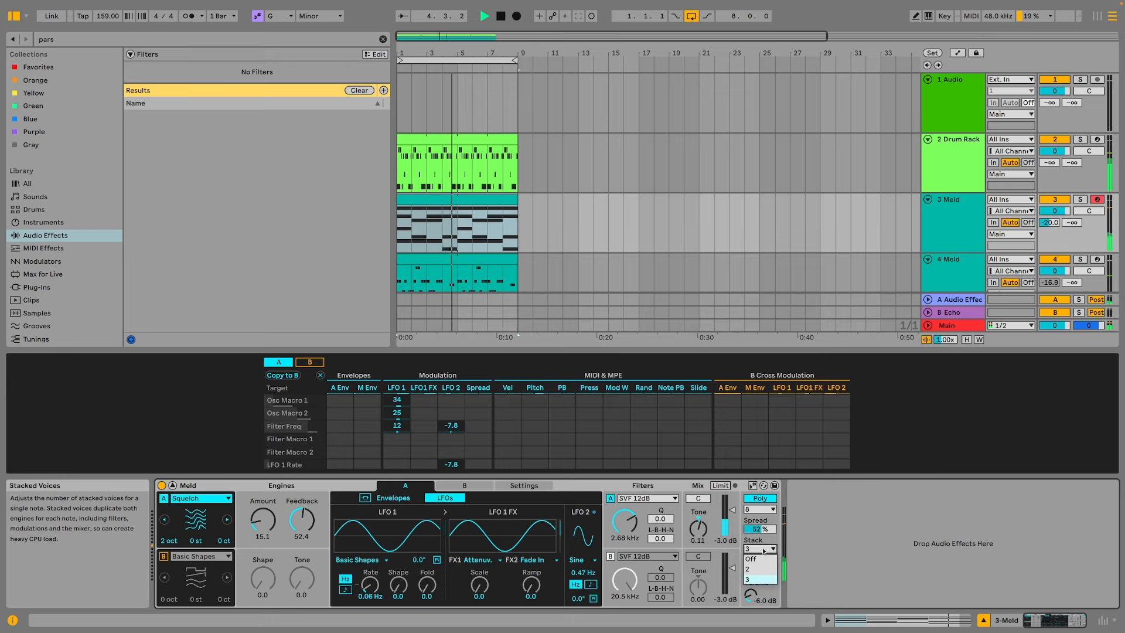
{"action": "left_click_drag", "start_coordinate": [760, 529], "coordinate": [761, 545]}
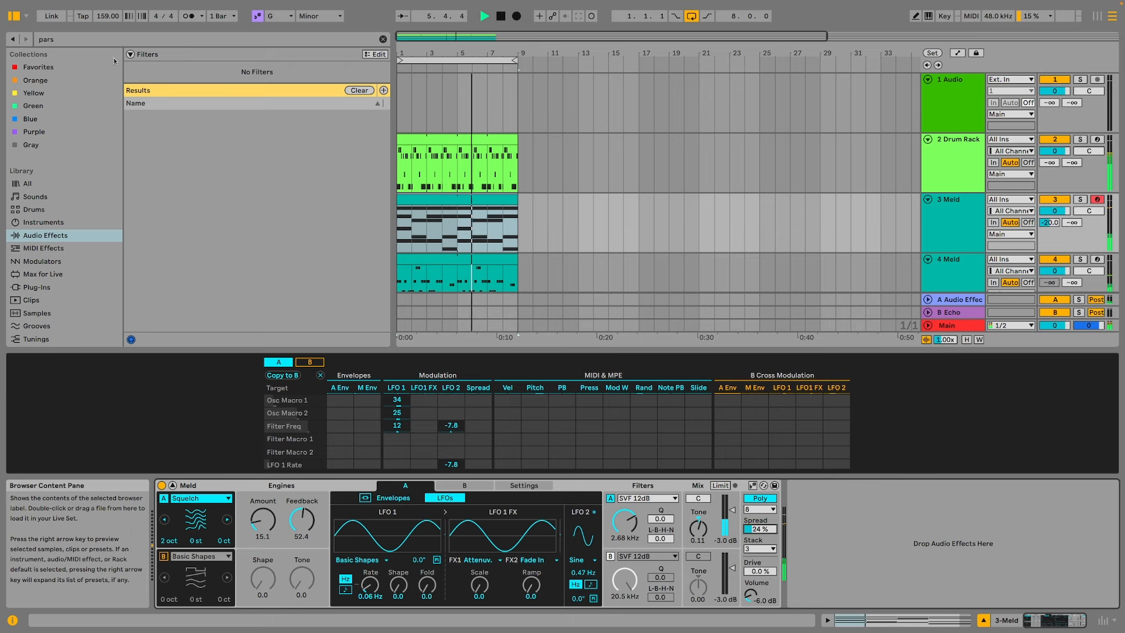
Clear the browser search, filter the audio effects by EQ and add EQ Eight after Meld on track 3.
{"action": "left_click", "coordinate": [69, 38]}
{"action": "key", "text": "BackSpace"}
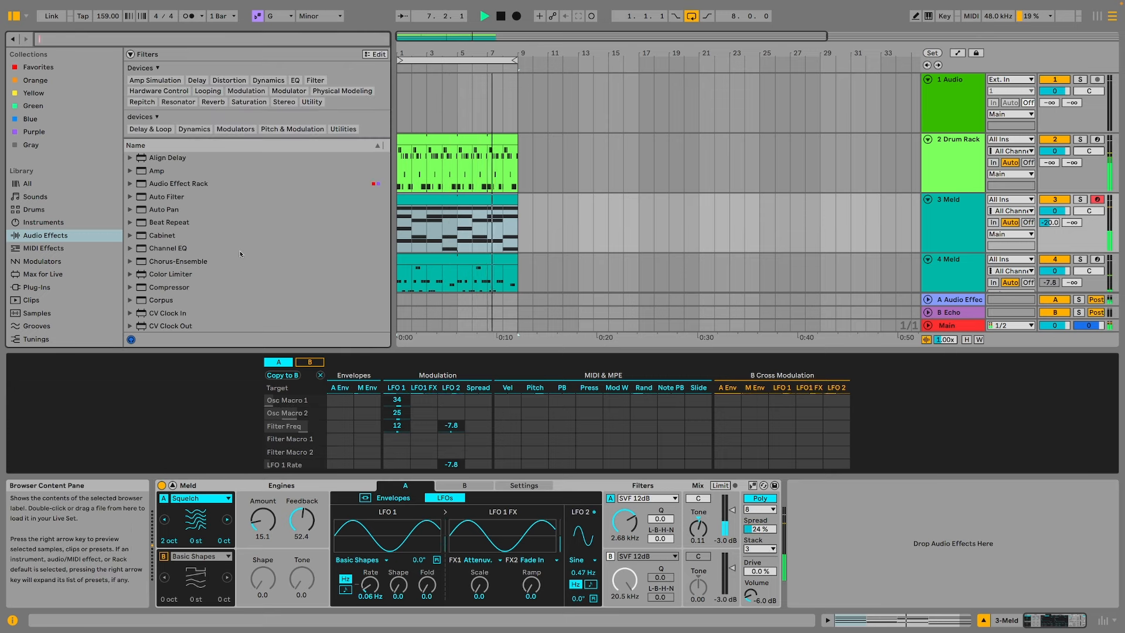
{"action": "left_click", "coordinate": [294, 80]}
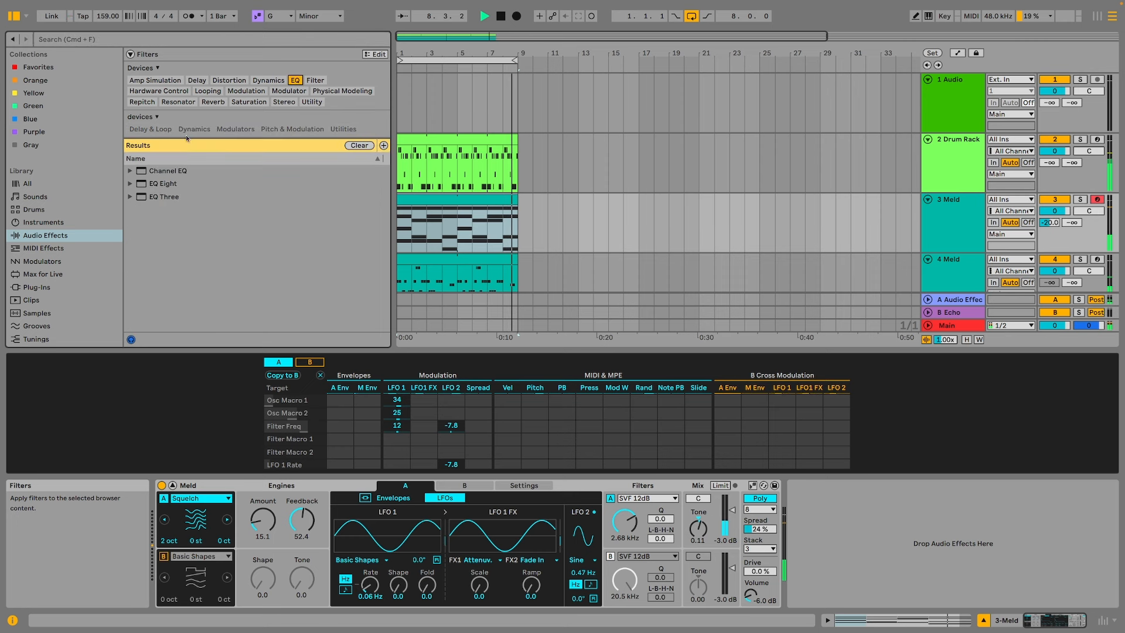
{"action": "left_click", "coordinate": [164, 183]}
{"action": "left_click_drag", "start_coordinate": [164, 183], "coordinate": [990, 532]}
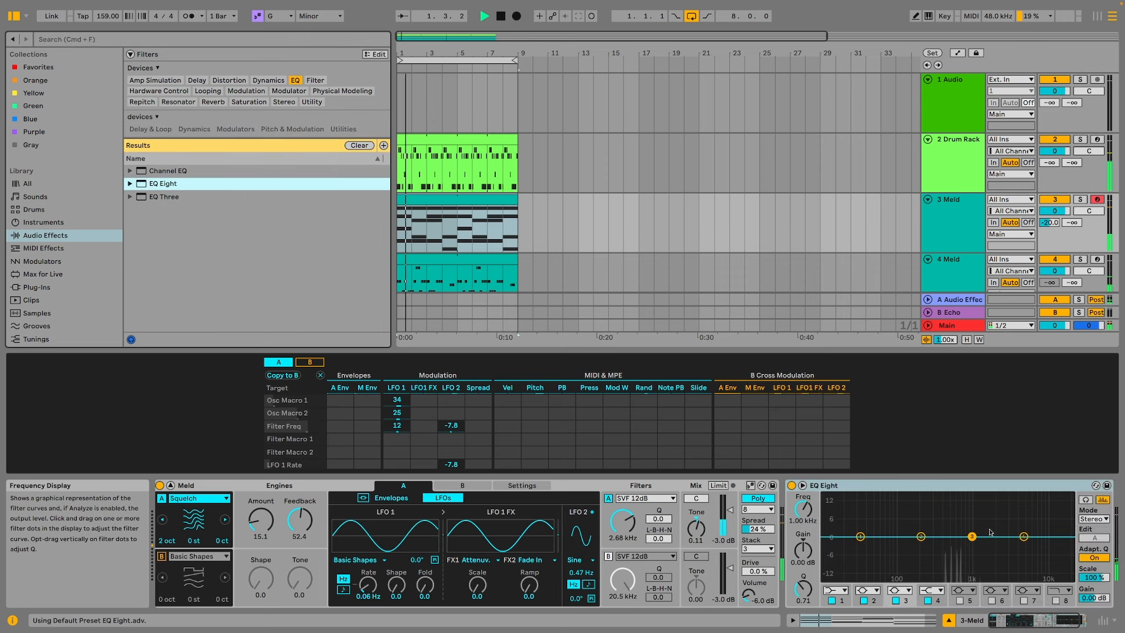
Change band 2 of track 3's EQ Eight to a low-cut filter and set its frequency to 215 Hz.
{"action": "left_click", "coordinate": [922, 537]}
{"action": "left_click", "coordinate": [872, 590]}
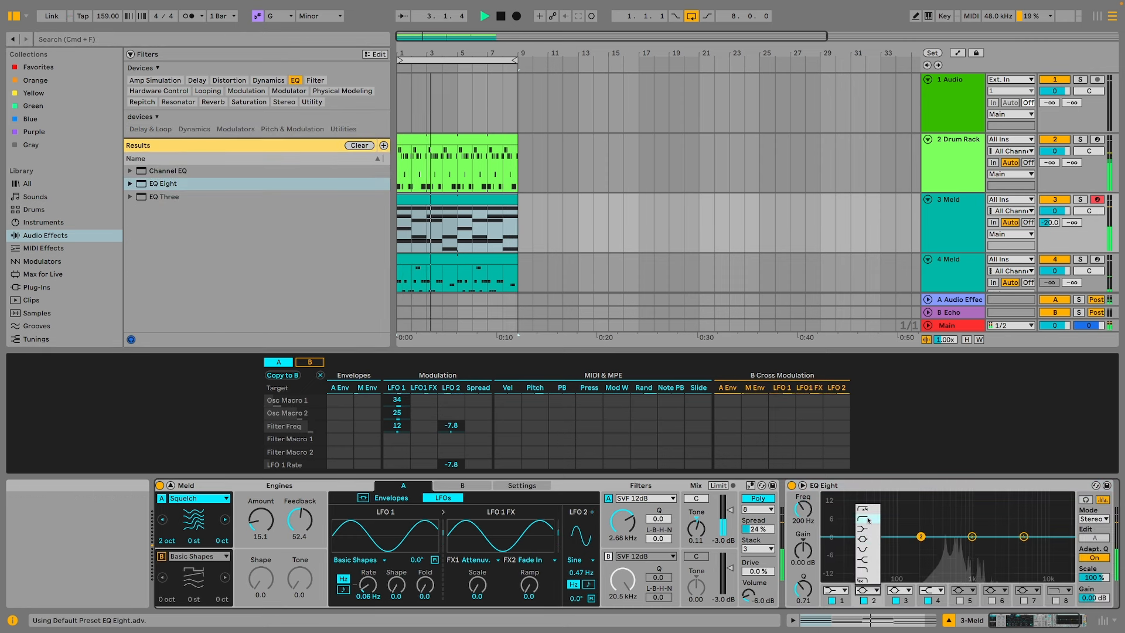
{"action": "left_click", "coordinate": [868, 520]}
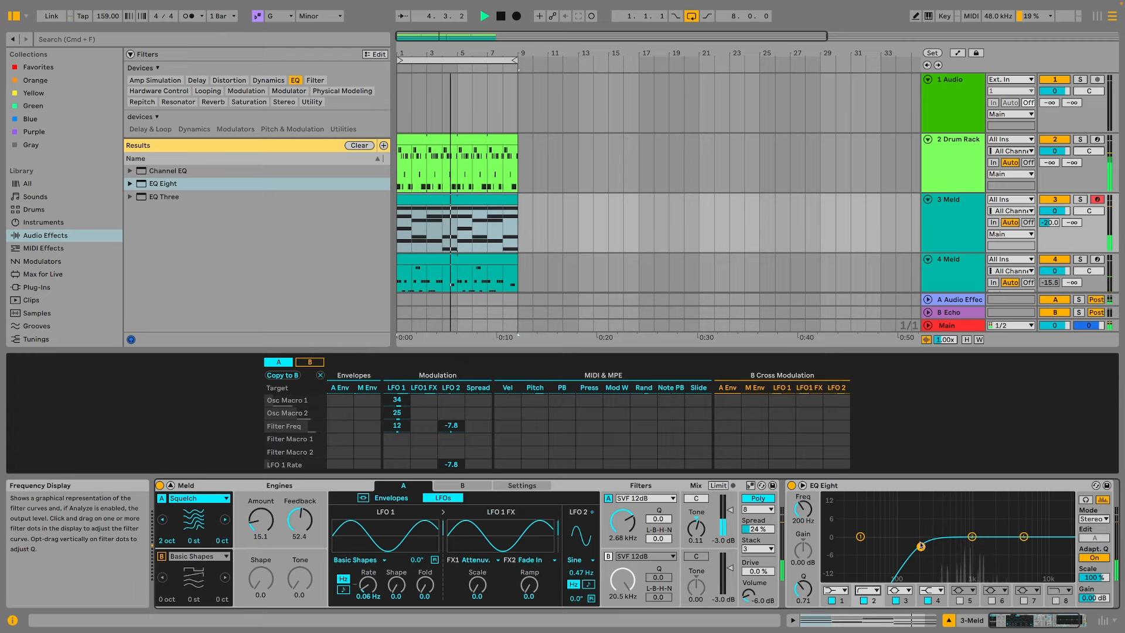
{"action": "left_click_drag", "start_coordinate": [922, 545], "coordinate": [923, 546]}
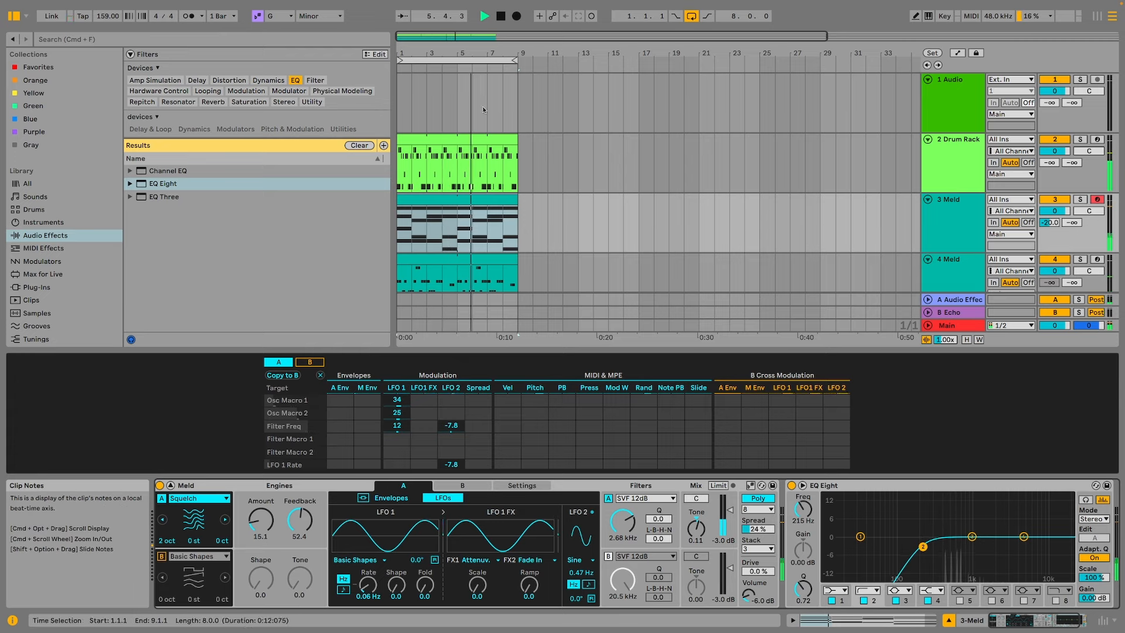
{"action": "scroll", "coordinate": [484, 109], "scroll_direction": "down", "scroll_amount": 2}
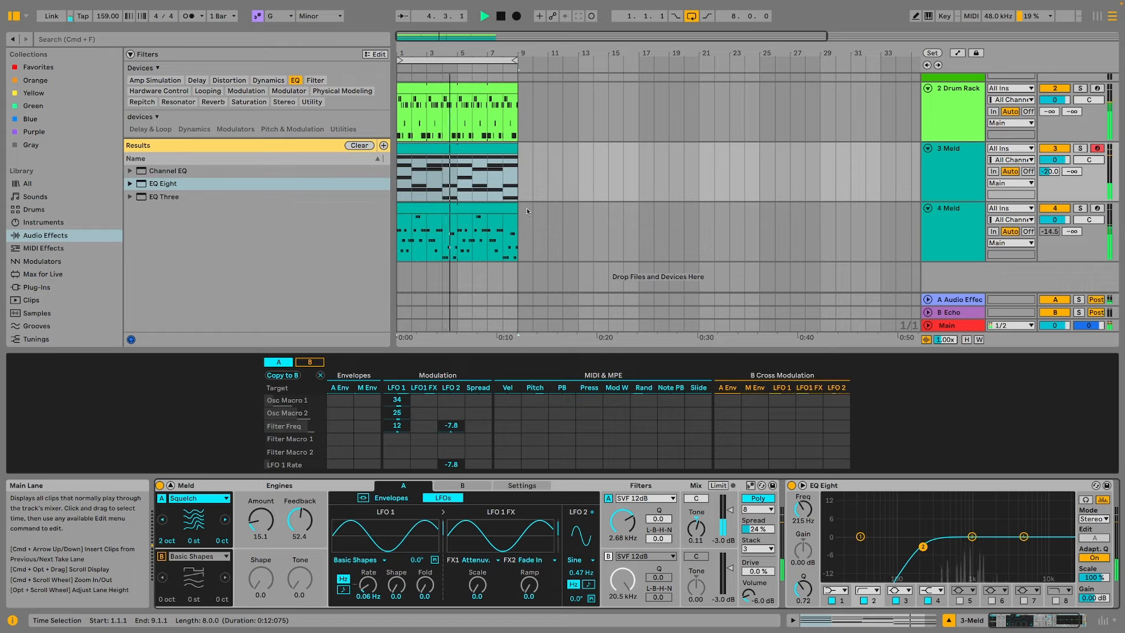
On track 3's Meld, set the engine A filter to 251 Hz, octave to 1, Amount to 32.5 and Feedback to 11.9.
{"action": "mouse_move", "coordinate": [623, 521]}
{"action": "left_mouse_down"}
{"action": "mouse_move", "coordinate": [623, 551]}
{"action": "mouse_move", "coordinate": [623, 516]}
{"action": "left_mouse_up"}
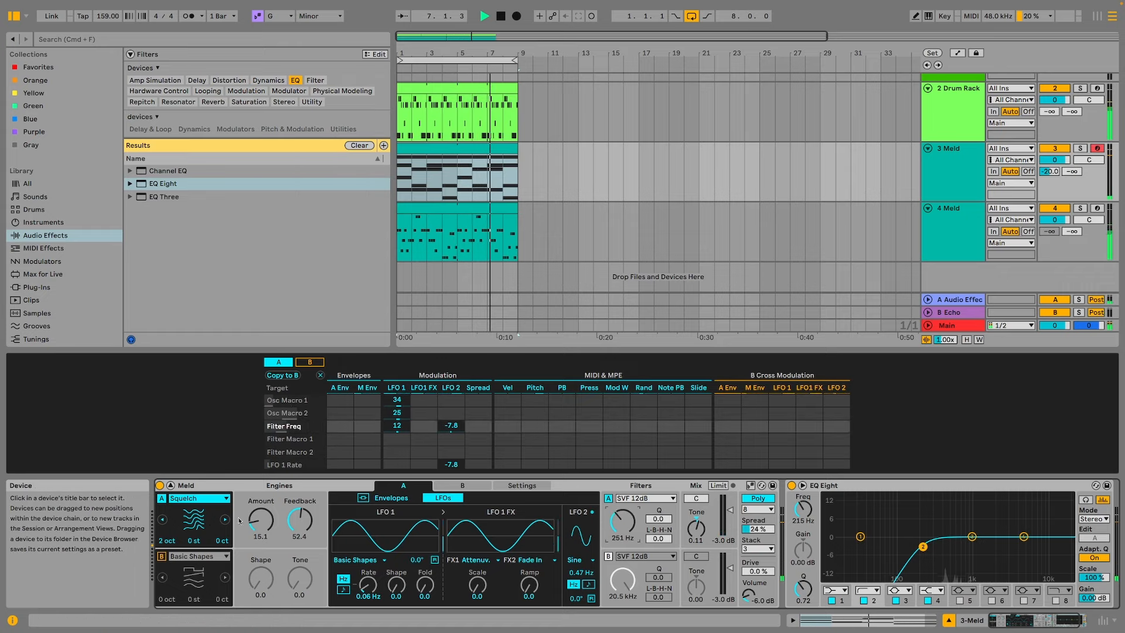
{"action": "left_click", "coordinate": [166, 541]}
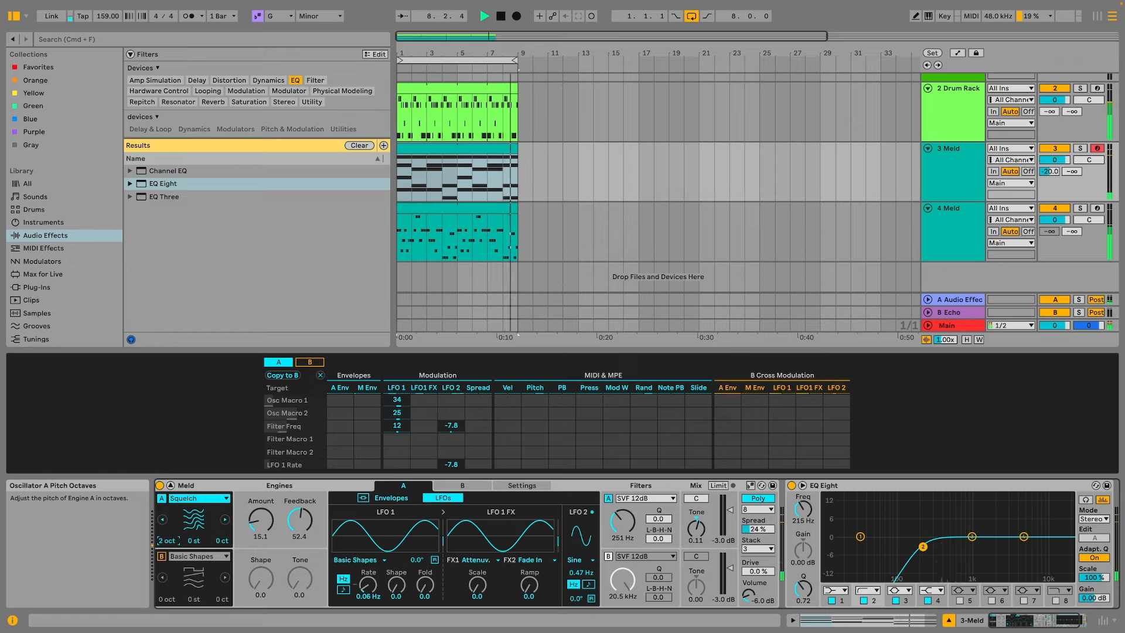
{"action": "left_click_drag", "start_coordinate": [166, 540], "coordinate": [167, 532]}
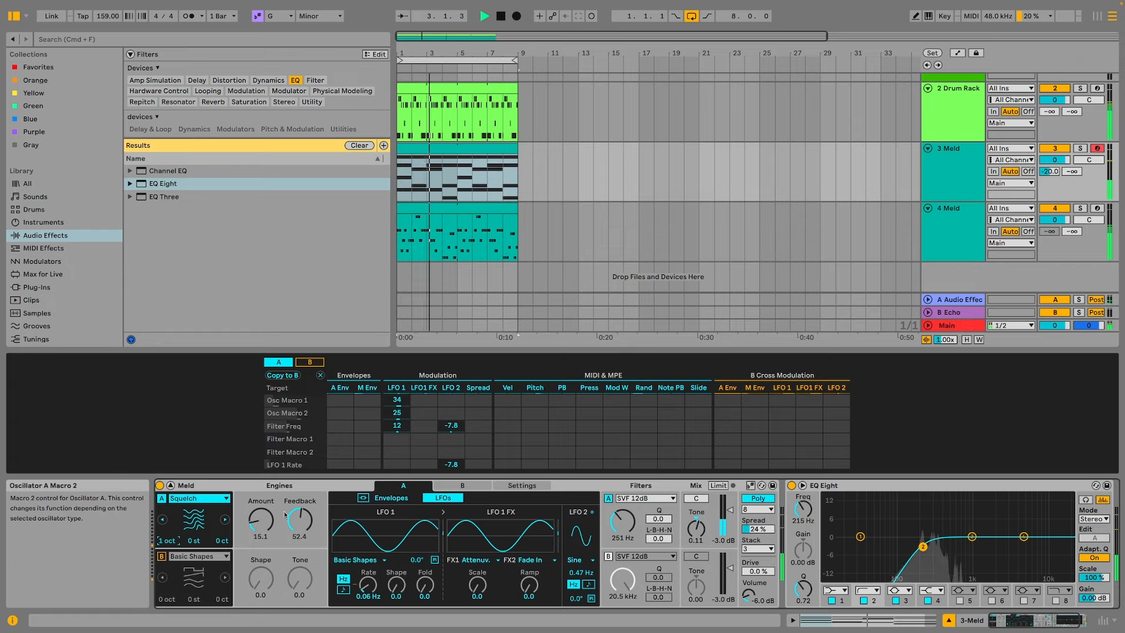
{"action": "left_click_drag", "start_coordinate": [300, 519], "coordinate": [261, 507]}
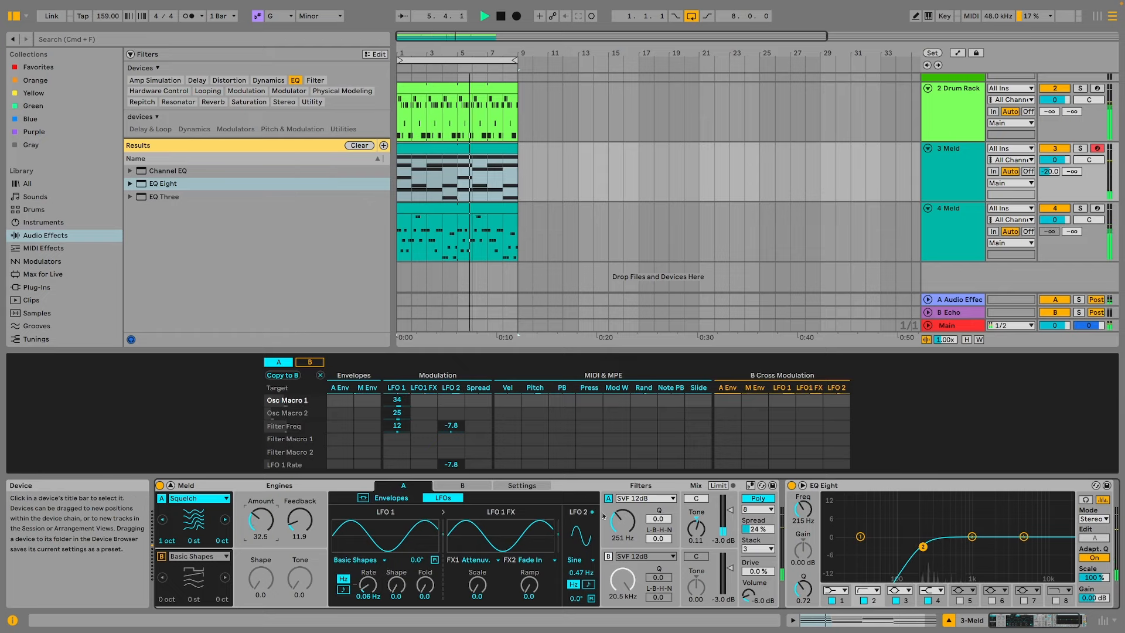
Raise the engine A filter frequency on track 3's Meld to 1.24 kHz and replay the loop.
{"action": "left_click_drag", "start_coordinate": [625, 533], "coordinate": [626, 521]}
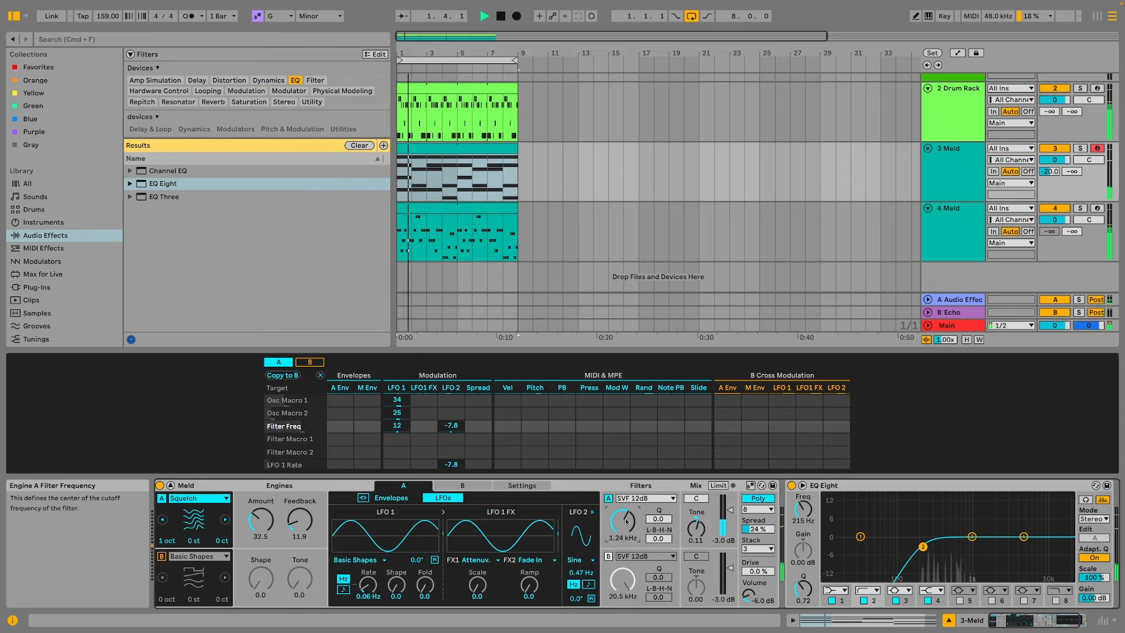
{"action": "key", "text": "space"}
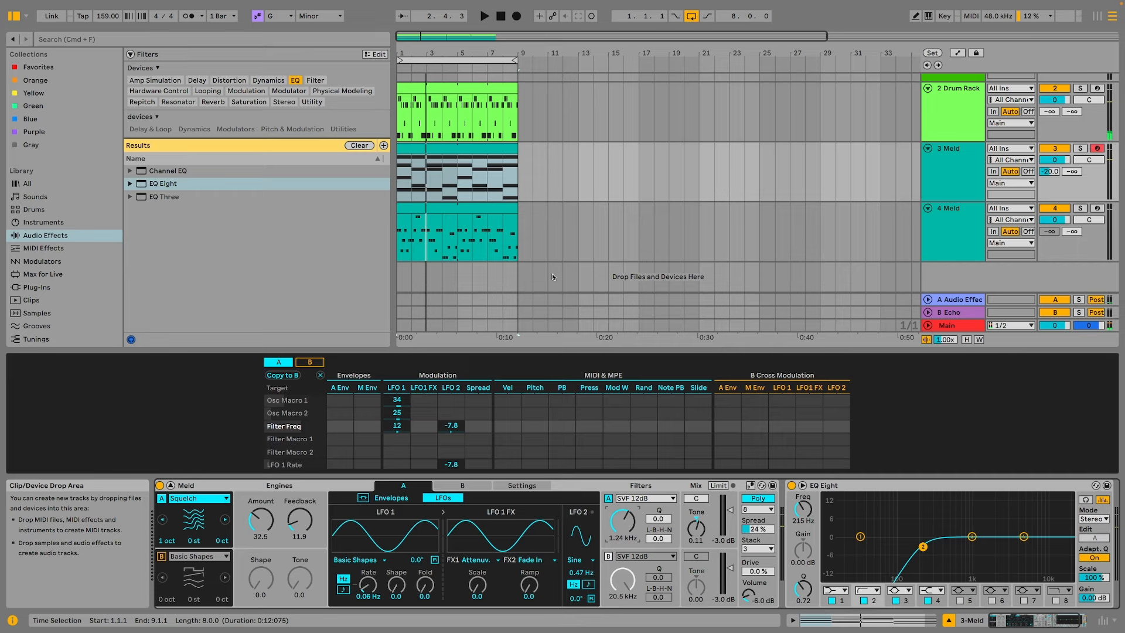
{"action": "key", "text": "space"}
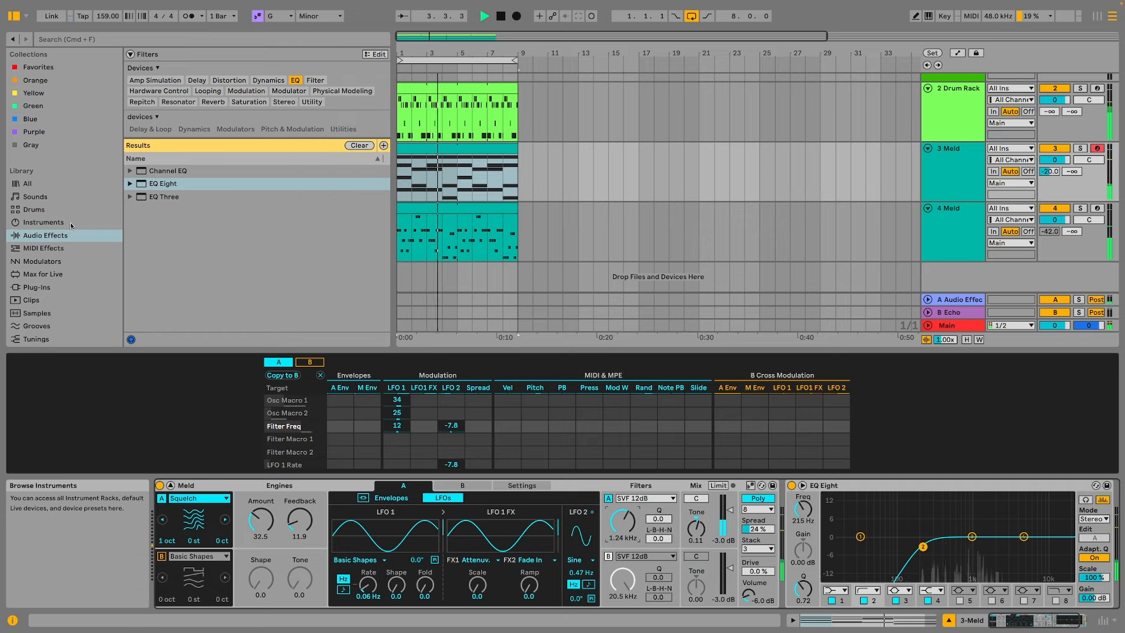
{"action": "key", "text": "space"}
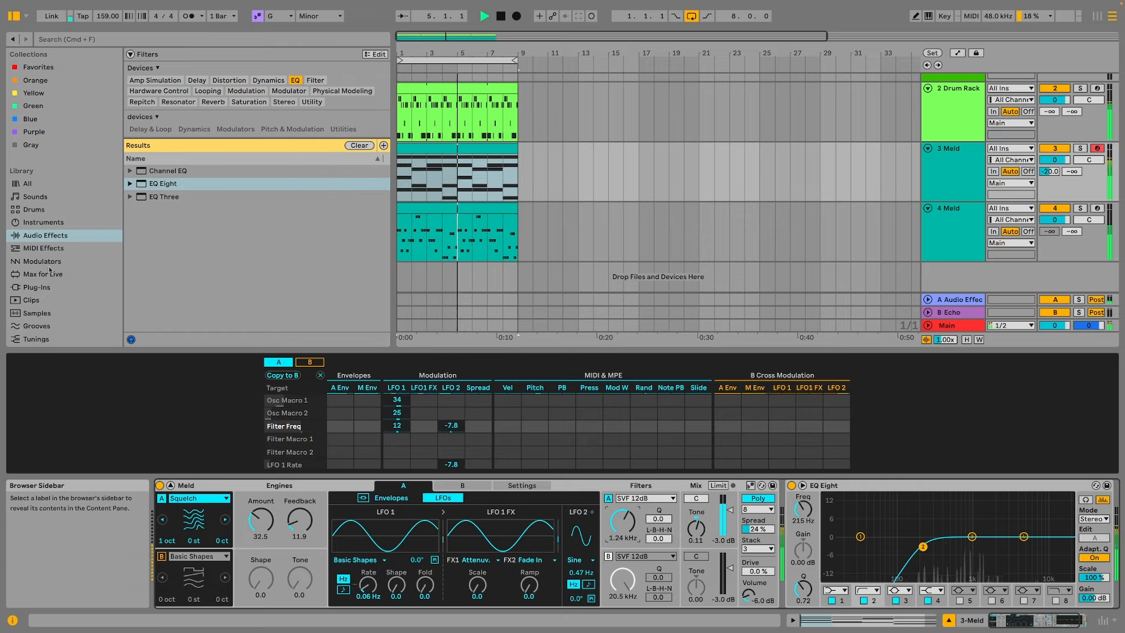
Add a Meld instrument on a new MIDI track below track 4 and solo that track.
{"action": "left_click", "coordinate": [51, 224]}
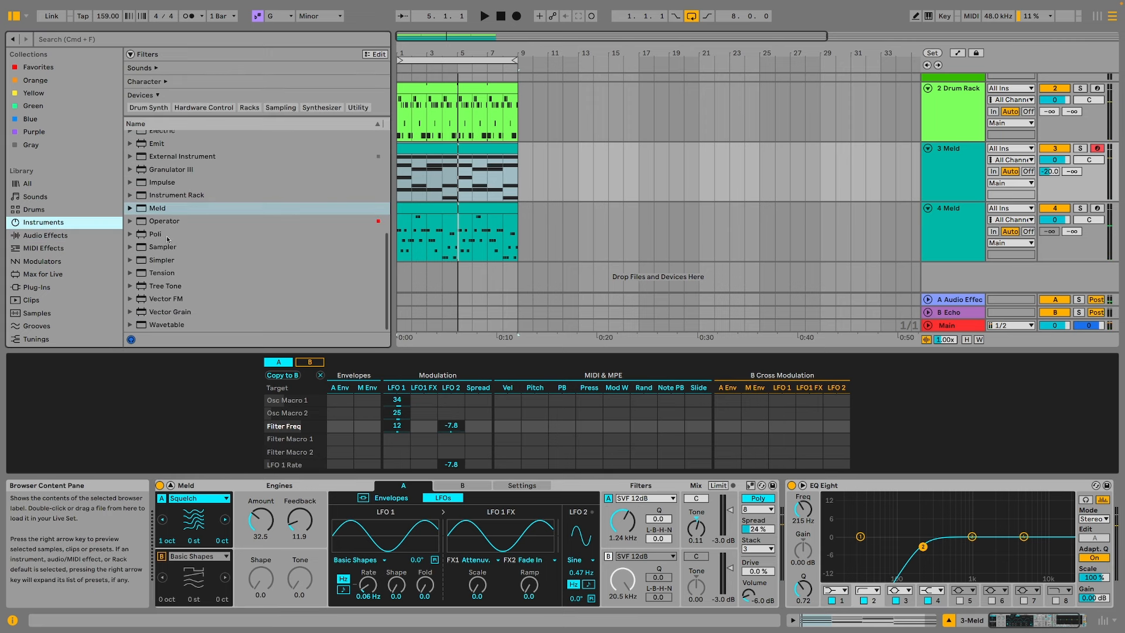
{"action": "left_click", "coordinate": [157, 208]}
{"action": "left_click_drag", "start_coordinate": [503, 294], "coordinate": [504, 296]}
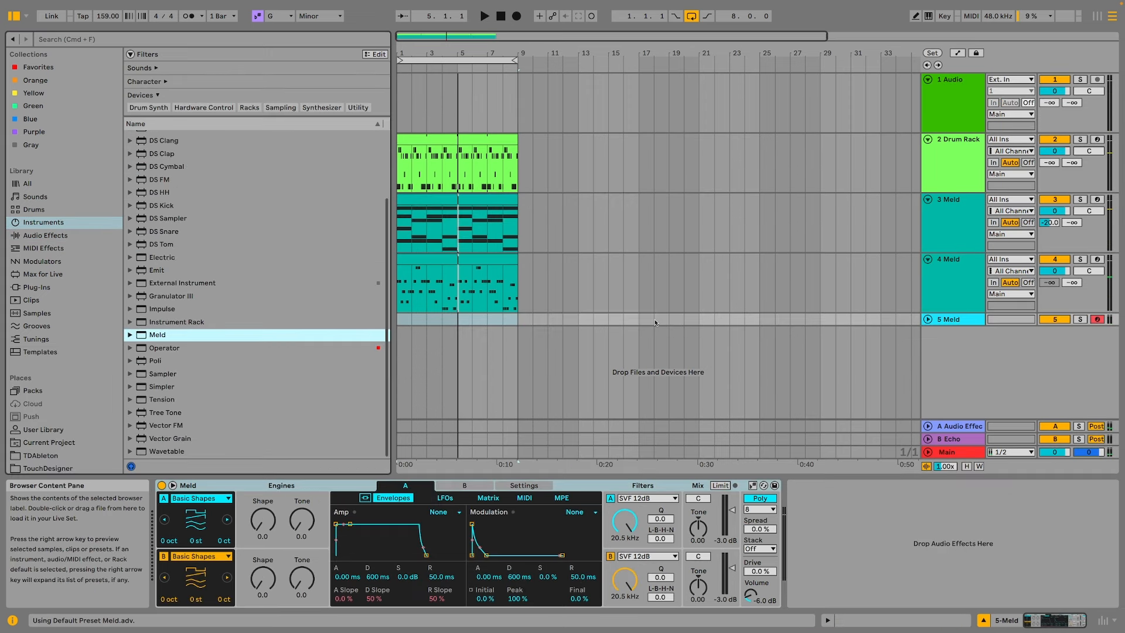
{"action": "left_click", "coordinate": [1082, 321]}
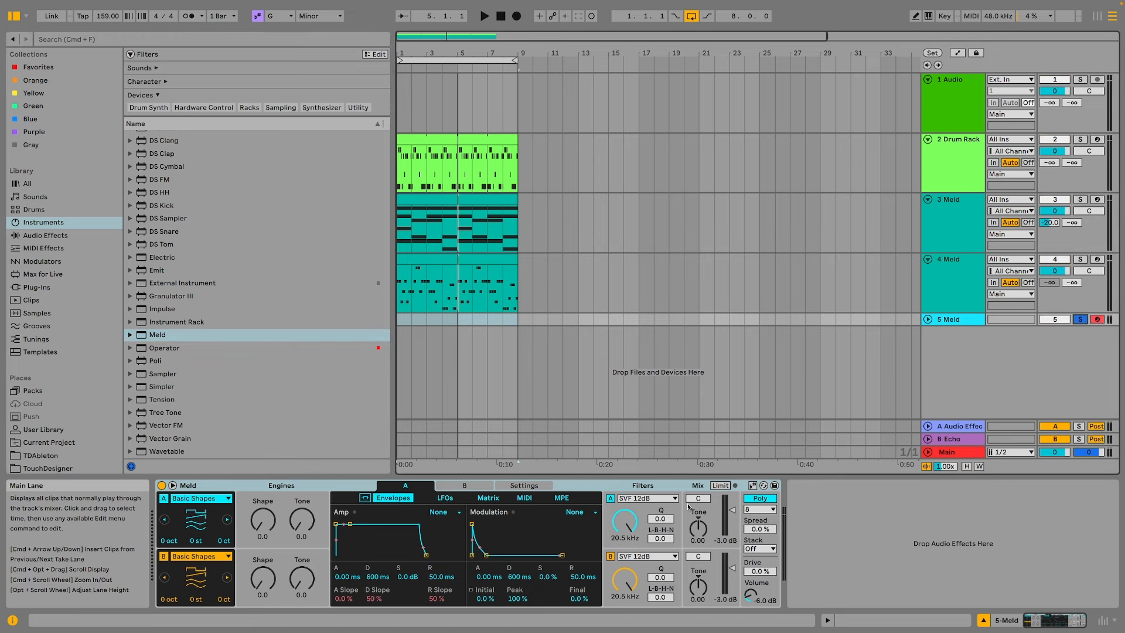
Create a two-bar MIDI clip at the start of track 5 and extend its looped length to 8 bars.
{"action": "left_click_drag", "start_coordinate": [431, 320], "coordinate": [398, 320]}
{"action": "key", "text": "super+shift+m"}
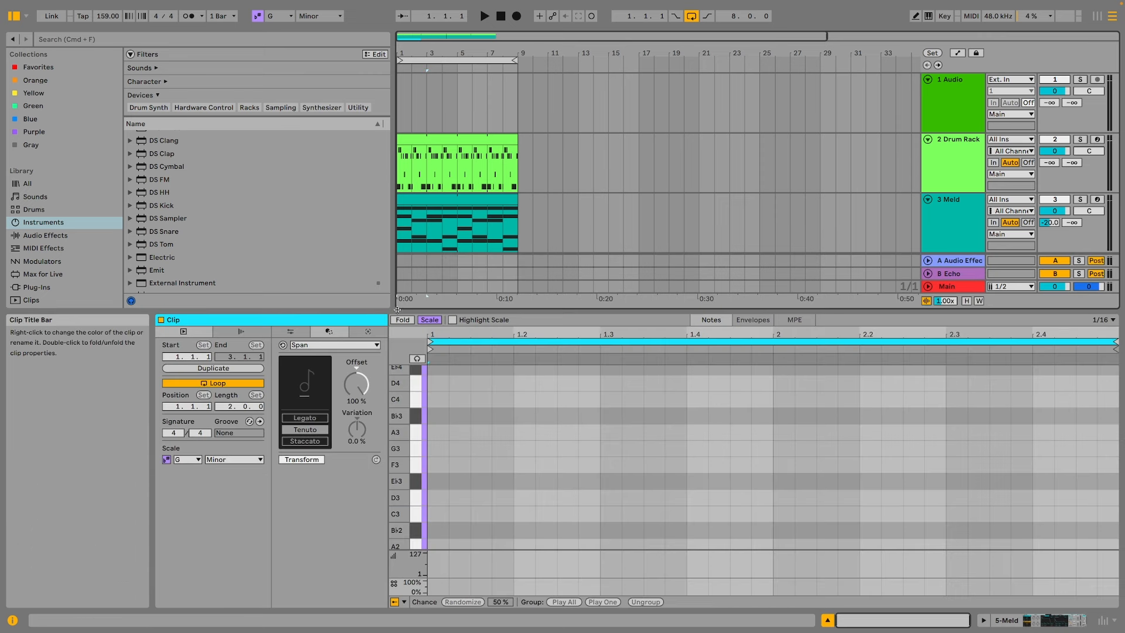
{"action": "scroll", "coordinate": [473, 202], "scroll_direction": "down", "scroll_amount": 3}
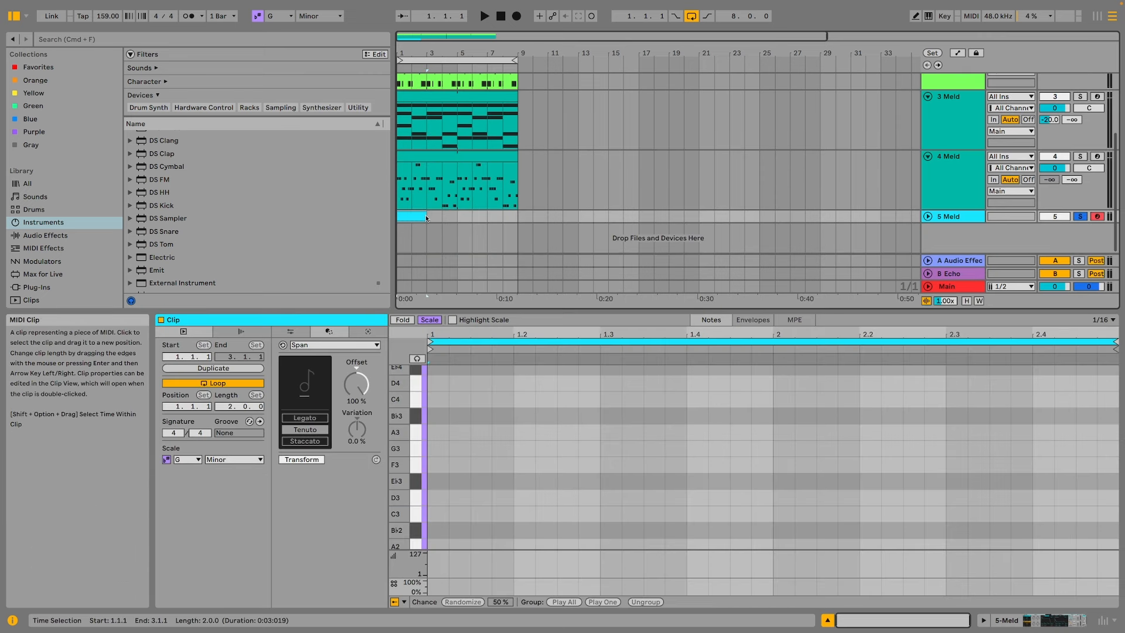
{"action": "left_click_drag", "start_coordinate": [475, 215], "coordinate": [513, 214]}
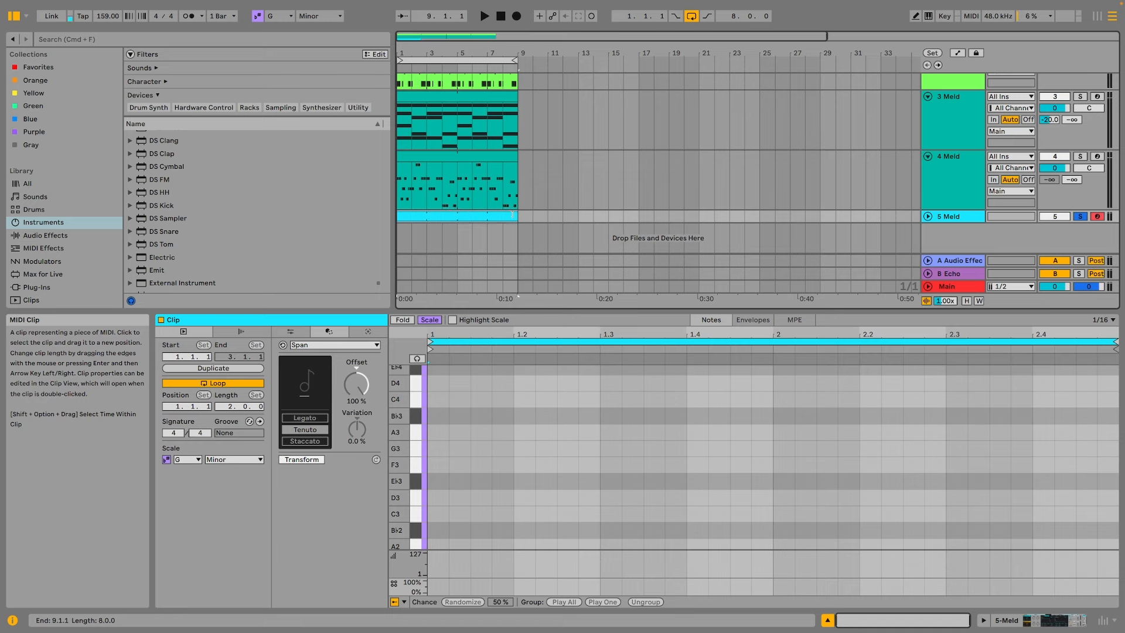
Set the clip's fixed grid to 1/8 and draw four consecutive G2 notes from the start of bar 1.
{"action": "right_click", "coordinate": [477, 464]}
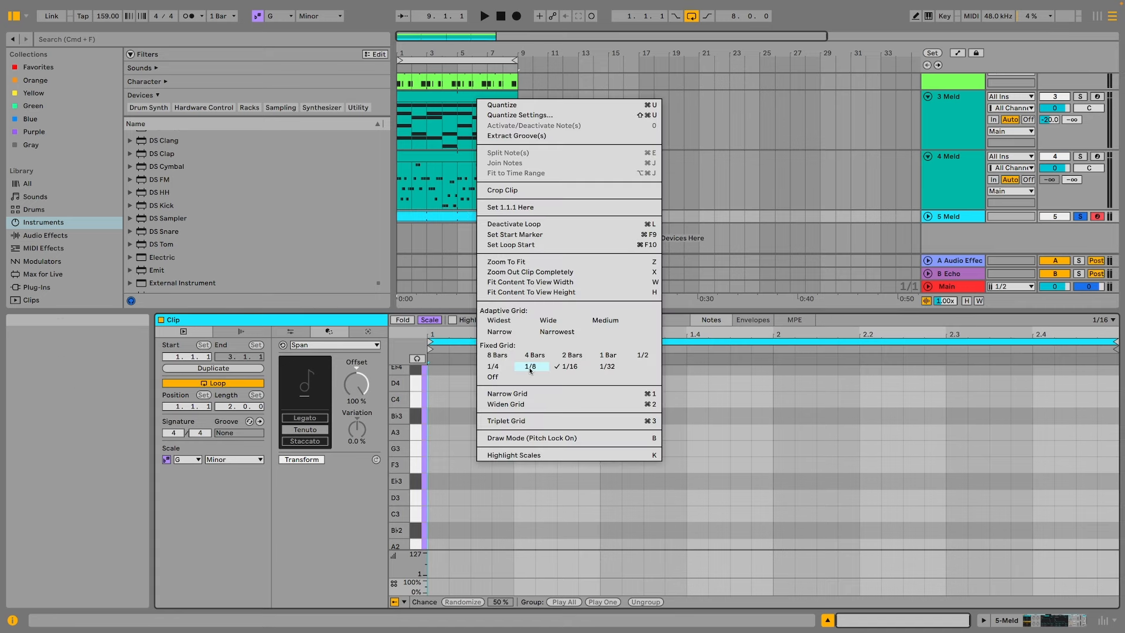
{"action": "left_click", "coordinate": [530, 367]}
{"action": "left_click", "coordinate": [915, 16]}
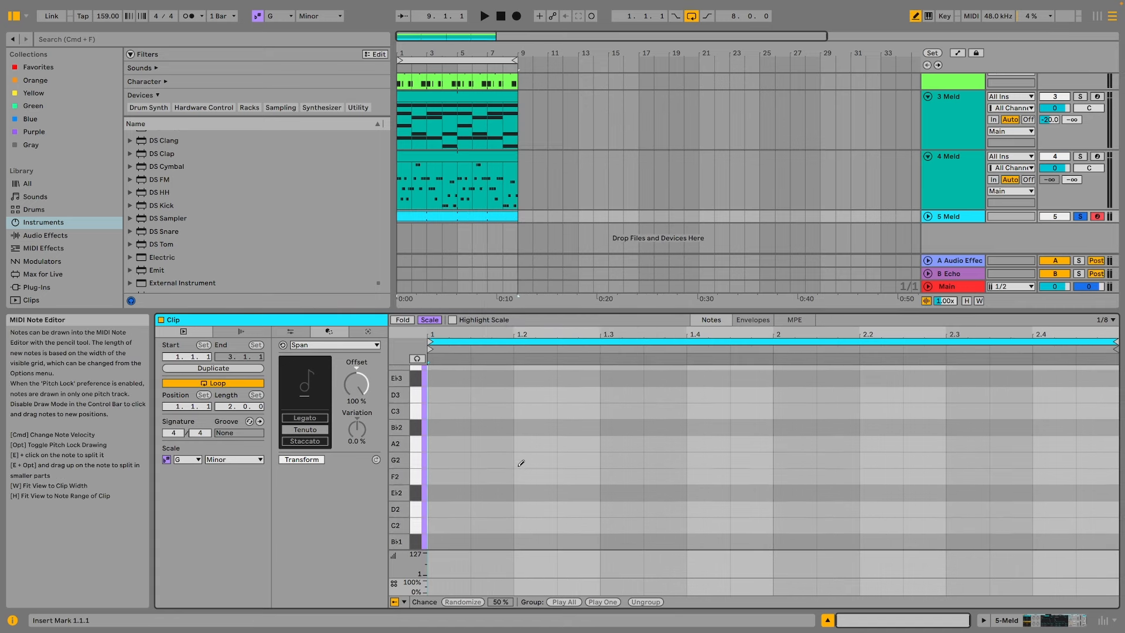
{"action": "scroll", "coordinate": [465, 505], "scroll_direction": "down", "scroll_amount": 3}
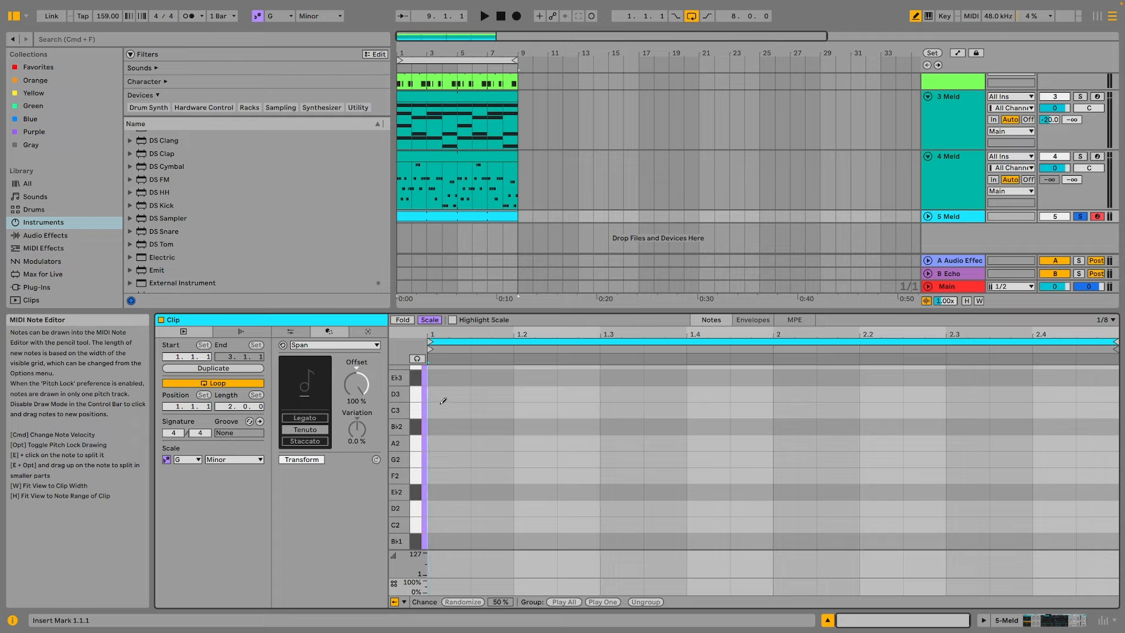
{"action": "scroll", "coordinate": [453, 405], "scroll_direction": "up", "scroll_amount": 1}
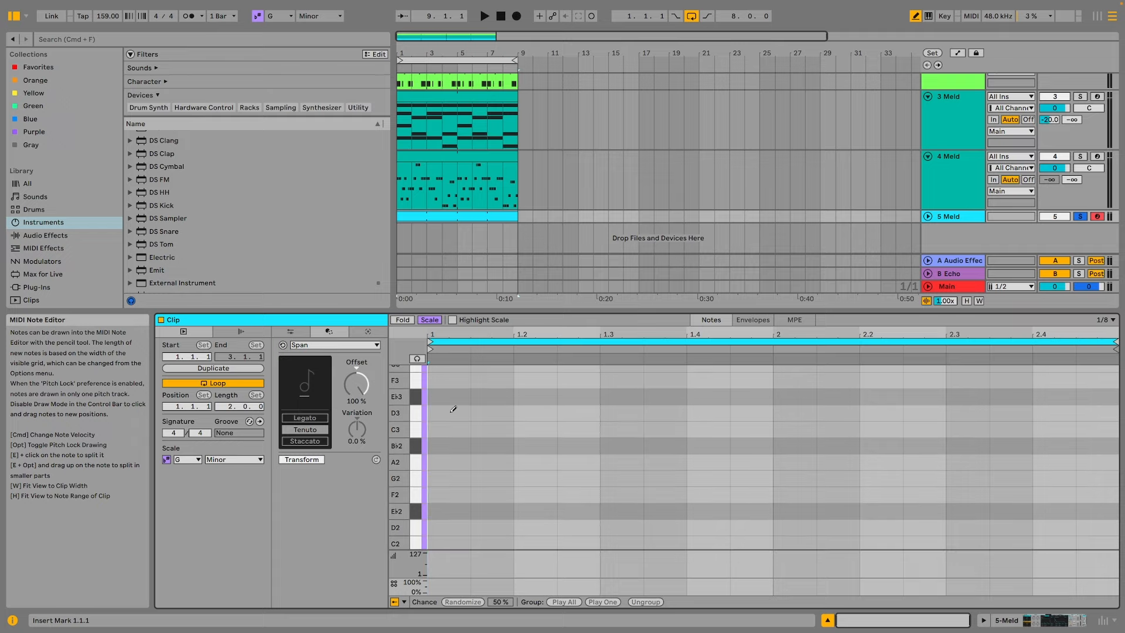
{"action": "scroll", "coordinate": [426, 461], "scroll_direction": "down", "scroll_amount": 1}
{"action": "left_click", "coordinate": [444, 467]}
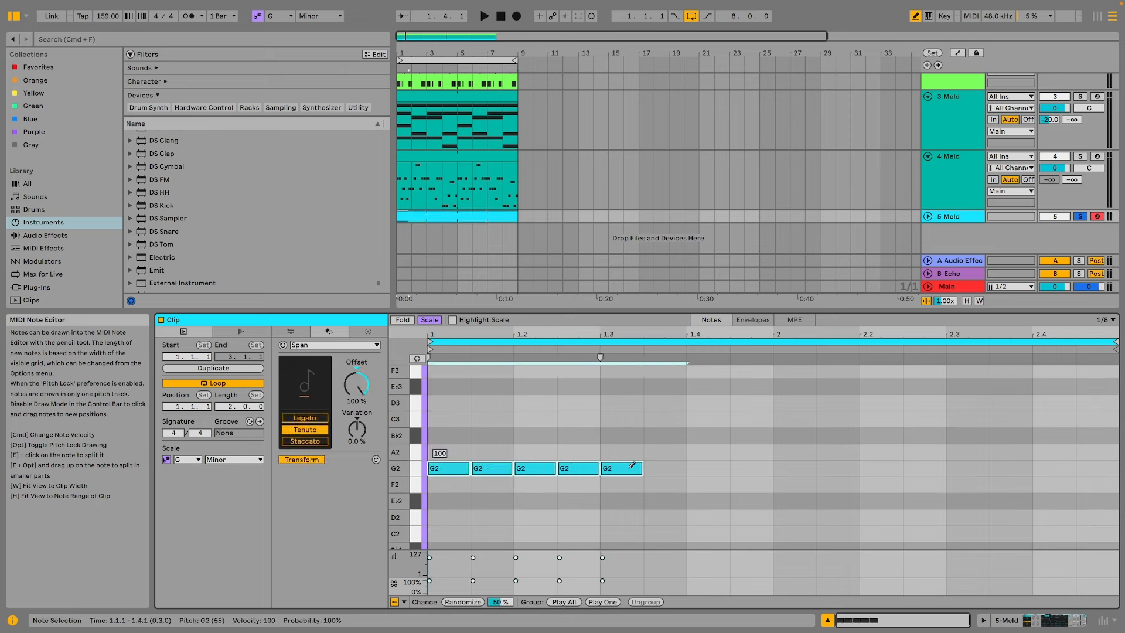
{"action": "left_click", "coordinate": [619, 466]}
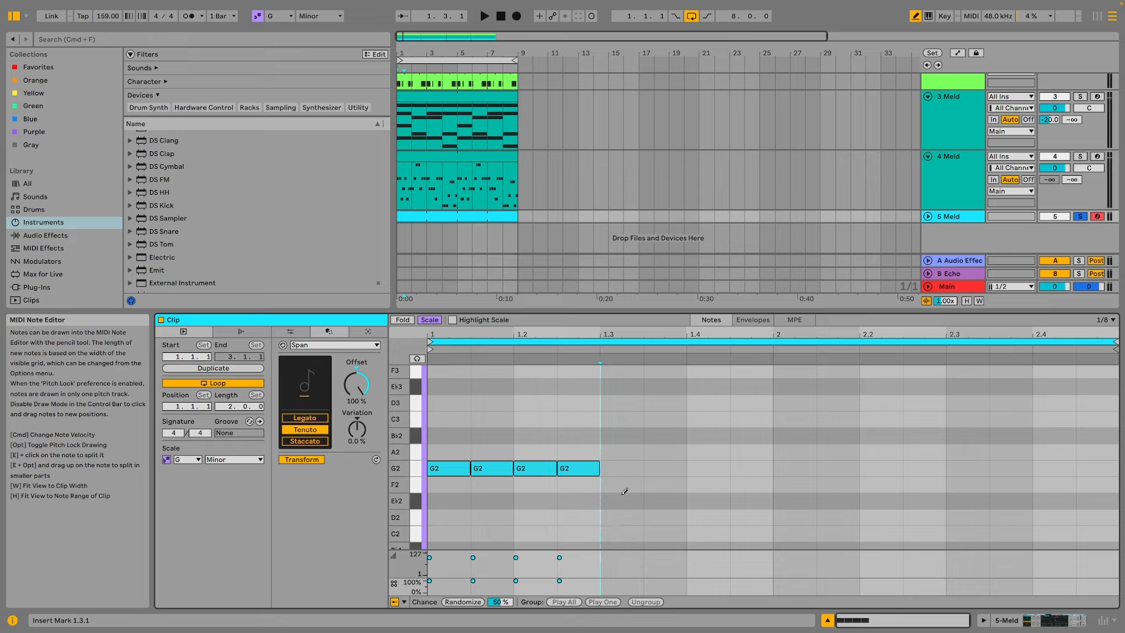
Draw four E♭2 notes from 1.3, four C2 from bar 2, two E♭2 from 2.3 and two C3 from 2.4, and play the clip.
{"action": "left_click_drag", "start_coordinate": [625, 499], "coordinate": [690, 497]}
{"action": "mouse_move", "coordinate": [814, 530]}
{"action": "left_mouse_down"}
{"action": "mouse_move", "coordinate": [936, 531]}
{"action": "mouse_move", "coordinate": [967, 501]}
{"action": "mouse_move", "coordinate": [1026, 497]}
{"action": "left_mouse_up"}
{"action": "left_click", "coordinate": [1062, 420]}
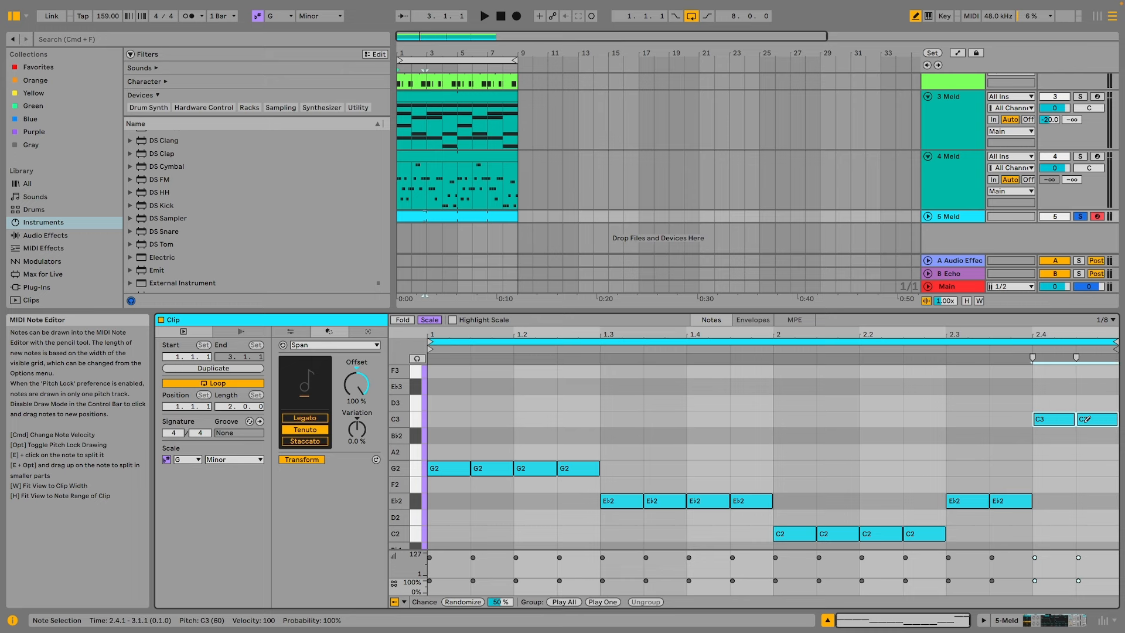
{"action": "key", "text": "space"}
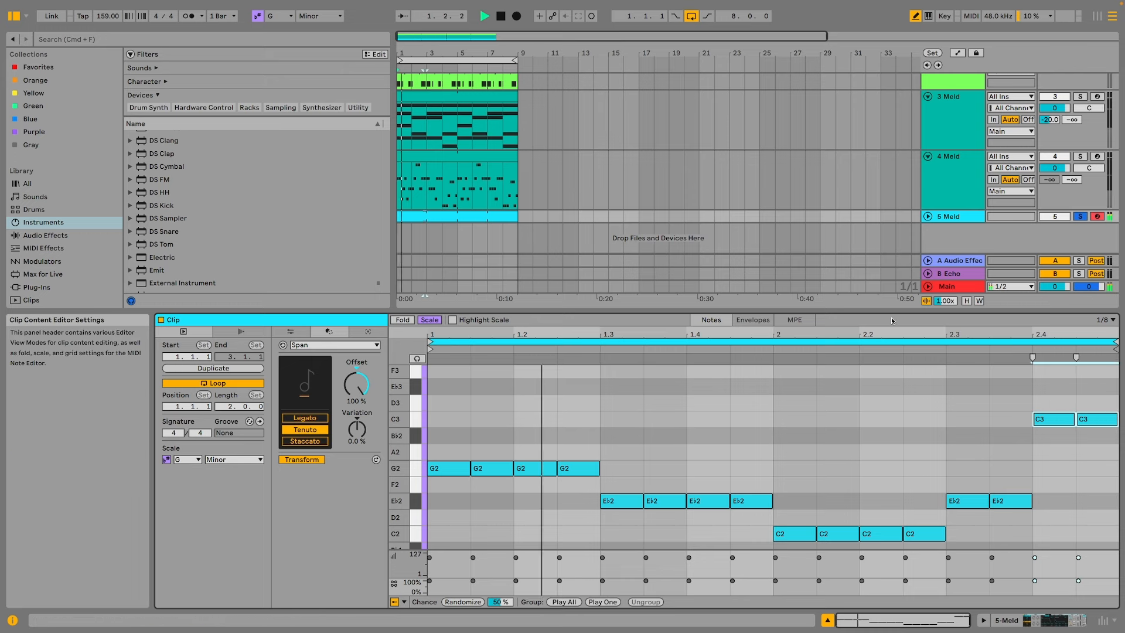
Show track 5's Meld device and set the engine A Shape to 35.7.
{"action": "left_click", "coordinate": [1064, 628]}
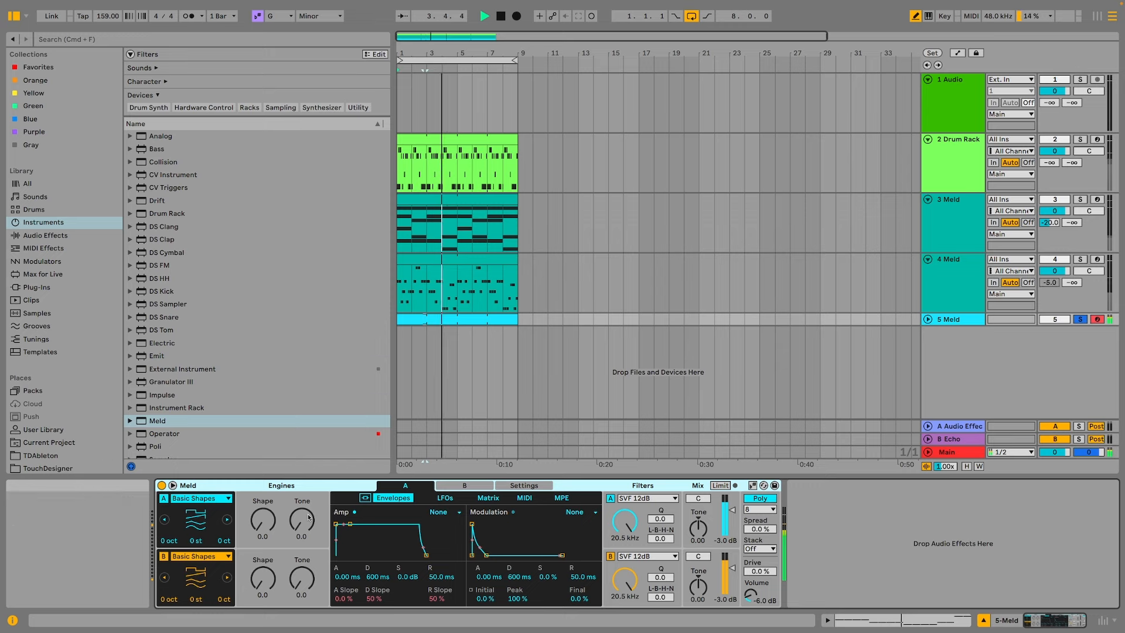
{"action": "left_click_drag", "start_coordinate": [261, 525], "coordinate": [261, 503]}
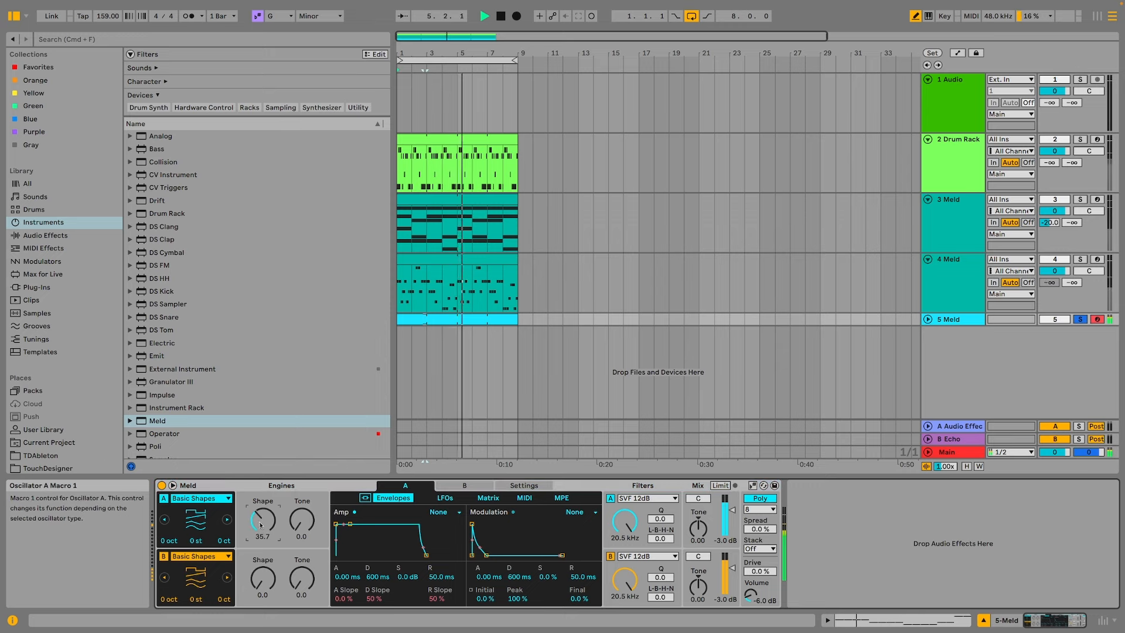
{"action": "key", "text": "space"}
Give Meld's engine A amp envelope a 148 ms decay, -∞ dB sustain and 70% decay slope, and deactivate engine B.
{"action": "key", "text": "space"}
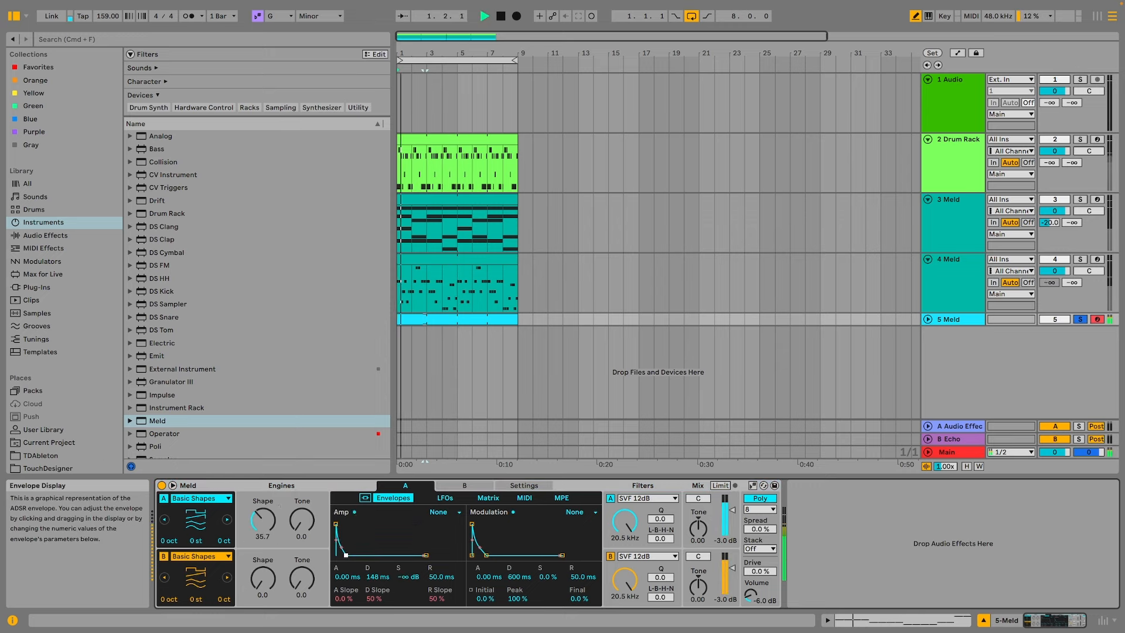
{"action": "left_click_drag", "start_coordinate": [341, 547], "coordinate": [342, 551]}
{"action": "left_click", "coordinate": [162, 557]}
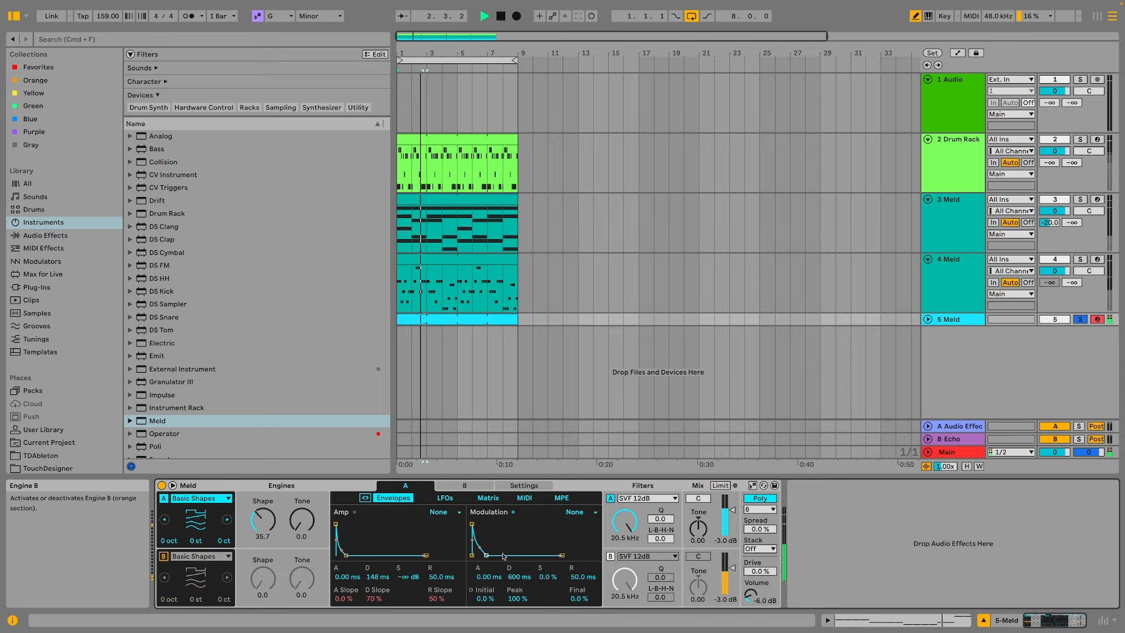
Try the Membrane Resonator filter on Meld's engine A with Q at 50.0 and frequency at 369 Hz.
{"action": "left_click", "coordinate": [648, 498]}
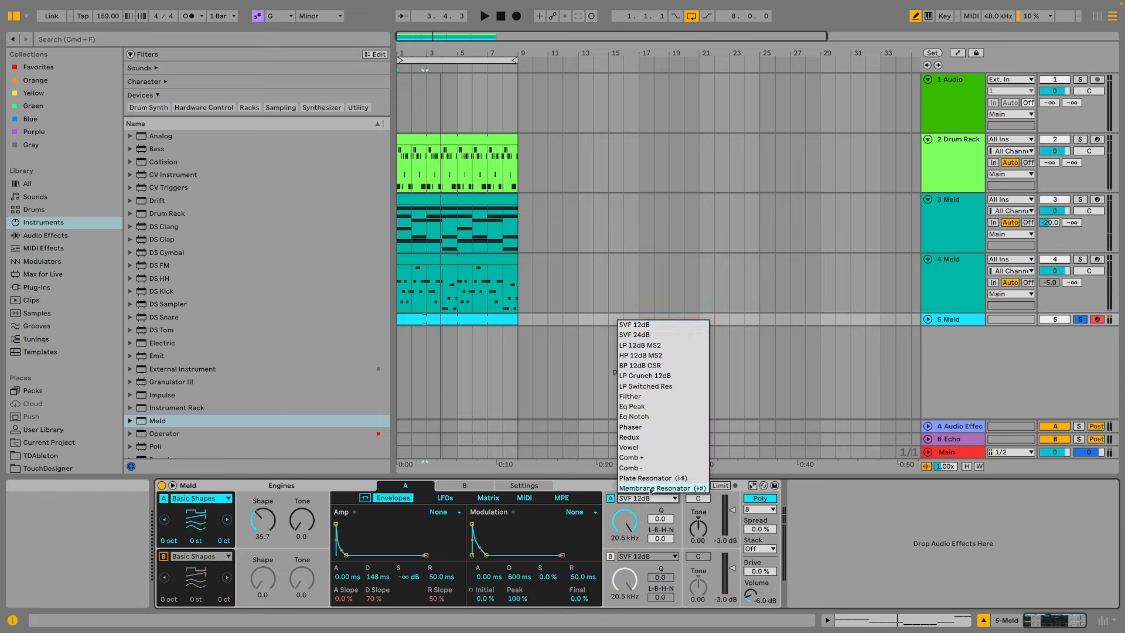
{"action": "left_click", "coordinate": [651, 489]}
{"action": "key", "text": "space"}
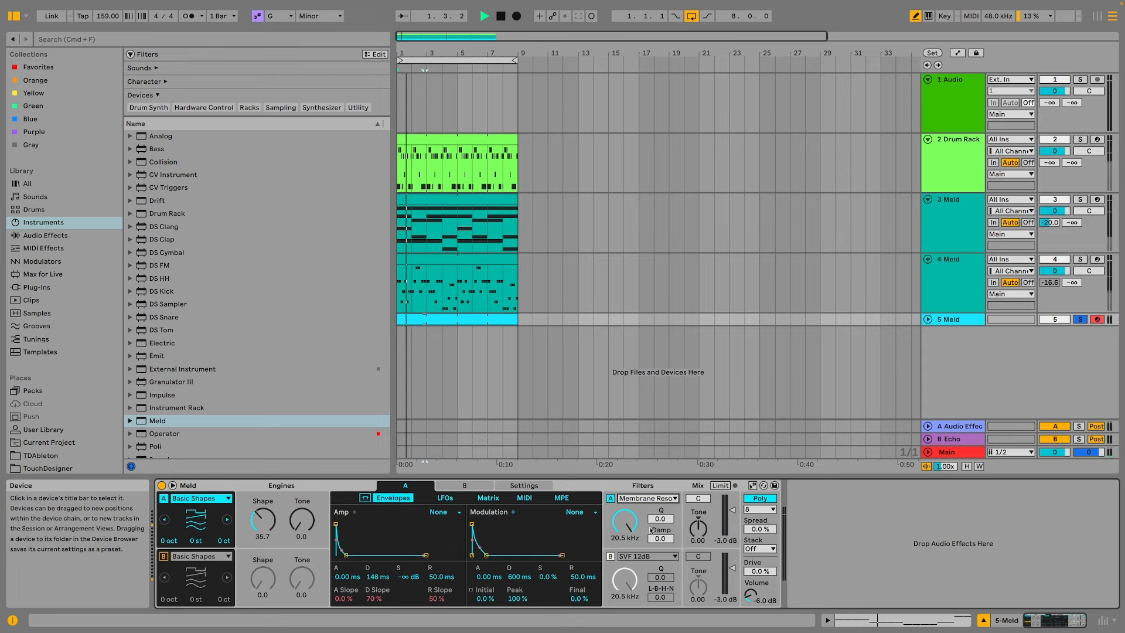
{"action": "left_click_drag", "start_coordinate": [630, 522], "coordinate": [630, 592]}
{"action": "left_click_drag", "start_coordinate": [661, 520], "coordinate": [624, 525]}
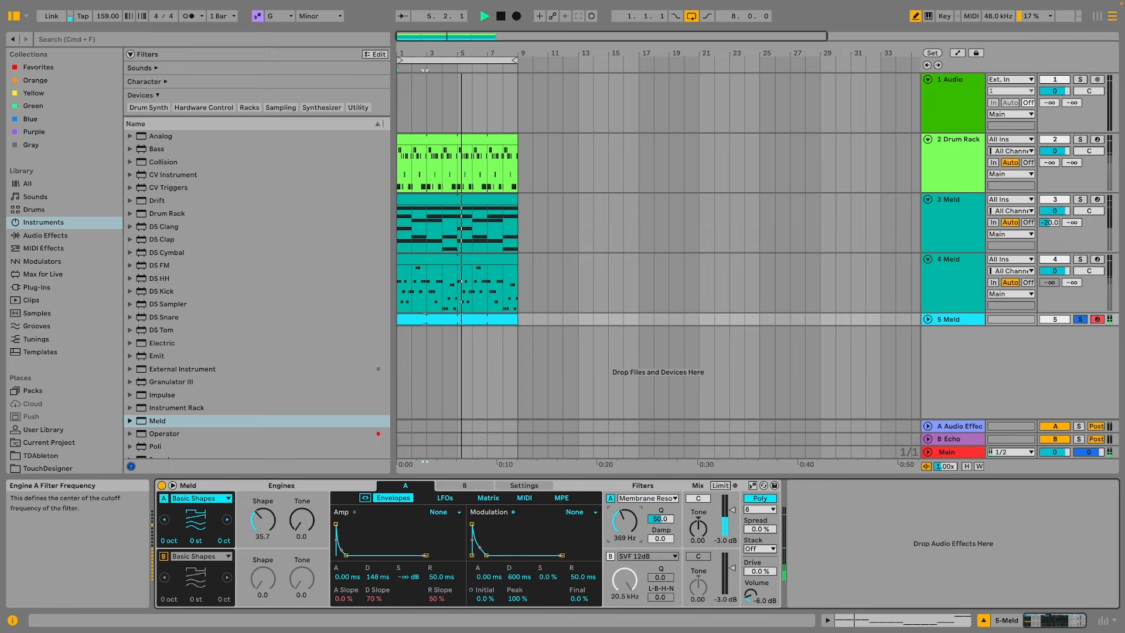
Switch engine A's filter to Plate Resonator and set its Q to 42.2 and frequency to 460 Hz.
{"action": "left_click", "coordinate": [636, 498]}
{"action": "left_click", "coordinate": [643, 478]}
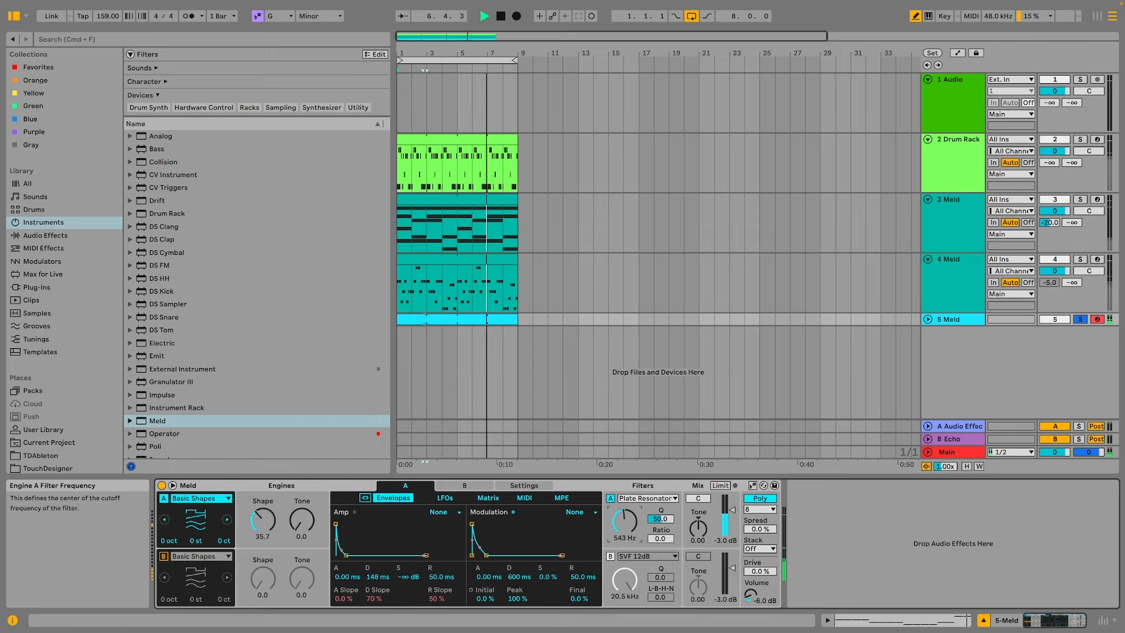
{"action": "left_click_drag", "start_coordinate": [665, 523], "coordinate": [619, 529]}
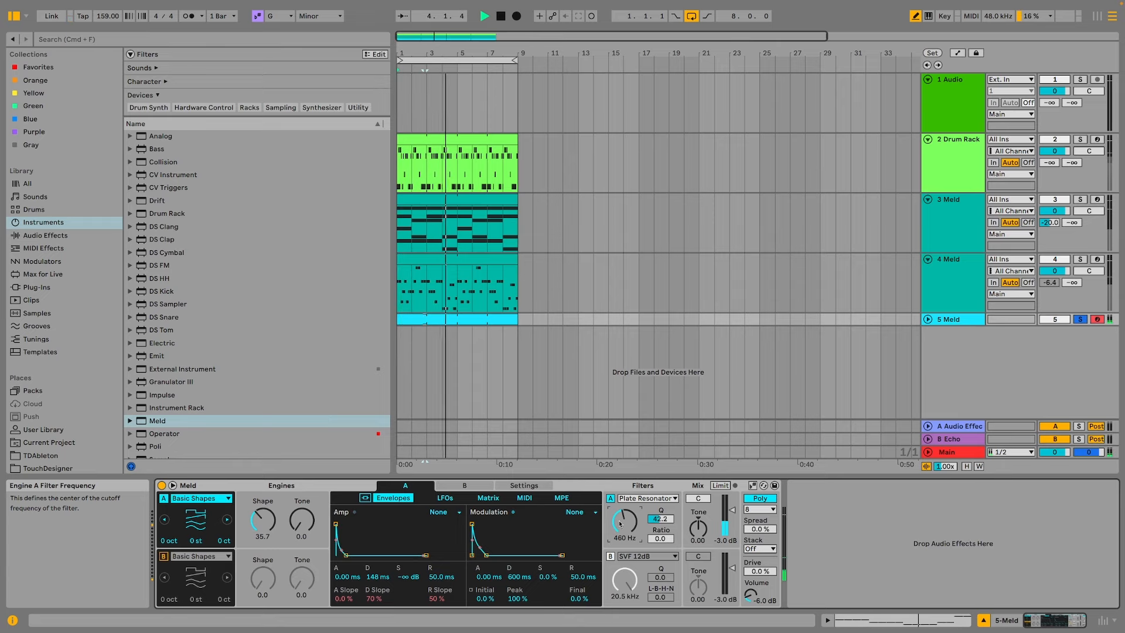
Set engine A's Plate Resonator frequency to 225 Hz and its Q to 60.9, and stop playback.
{"action": "left_click_drag", "start_coordinate": [619, 524], "coordinate": [668, 529]}
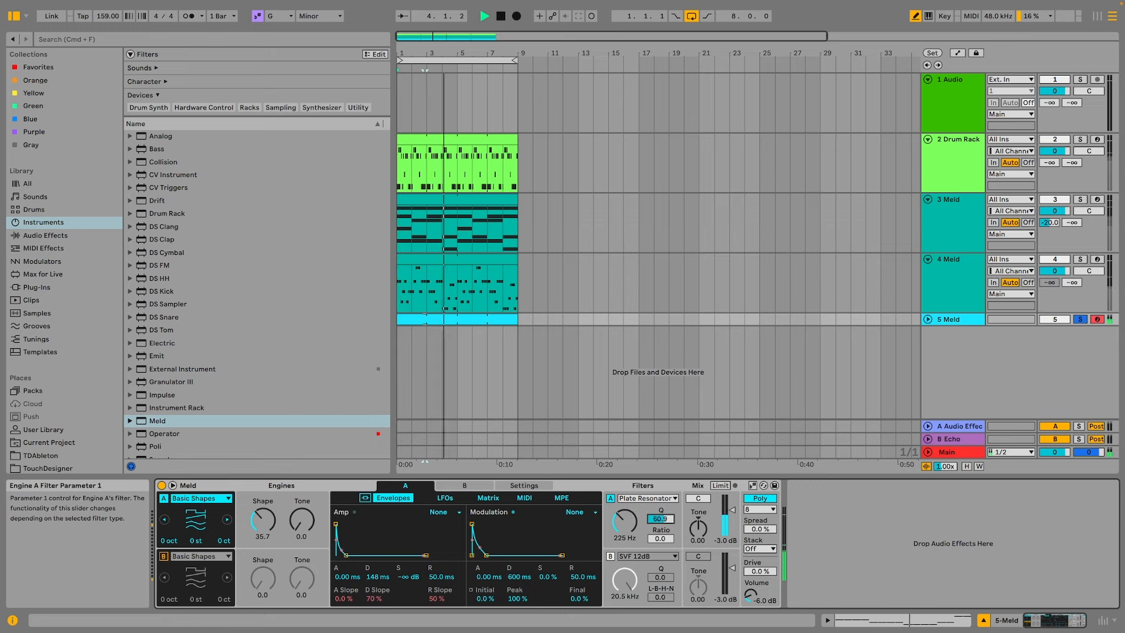
{"action": "key", "text": "space"}
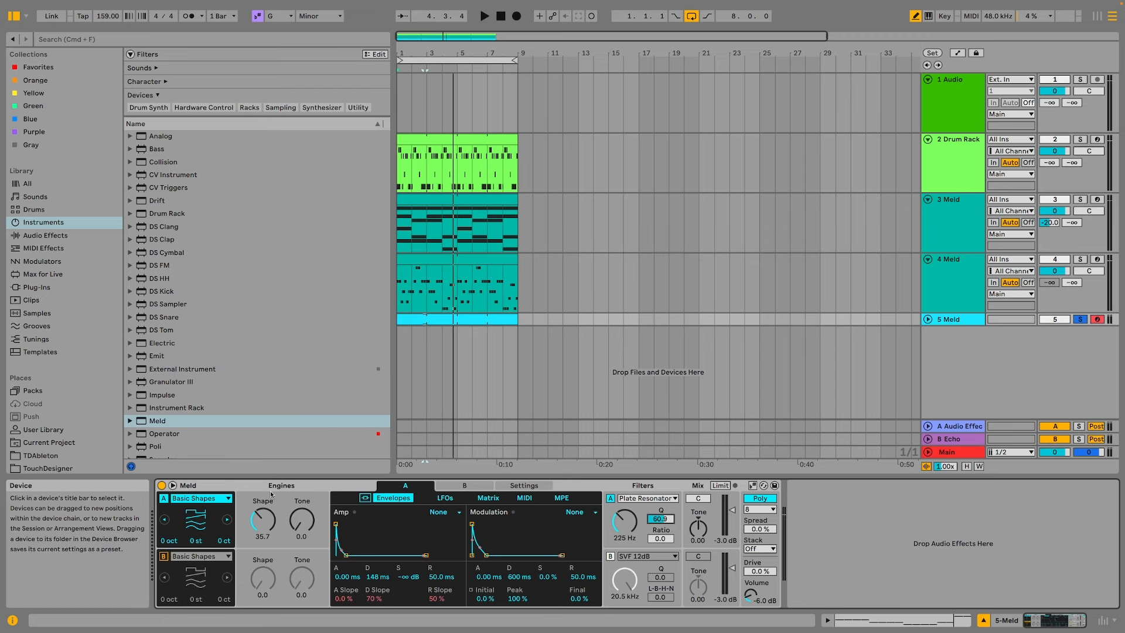
In Meld's expanded modulation matrix, assign engine A's modulation envelope to Filter Macro 1 and Pitch to Filter Freq, both at 100, and play the result.
{"action": "left_click", "coordinate": [172, 486]}
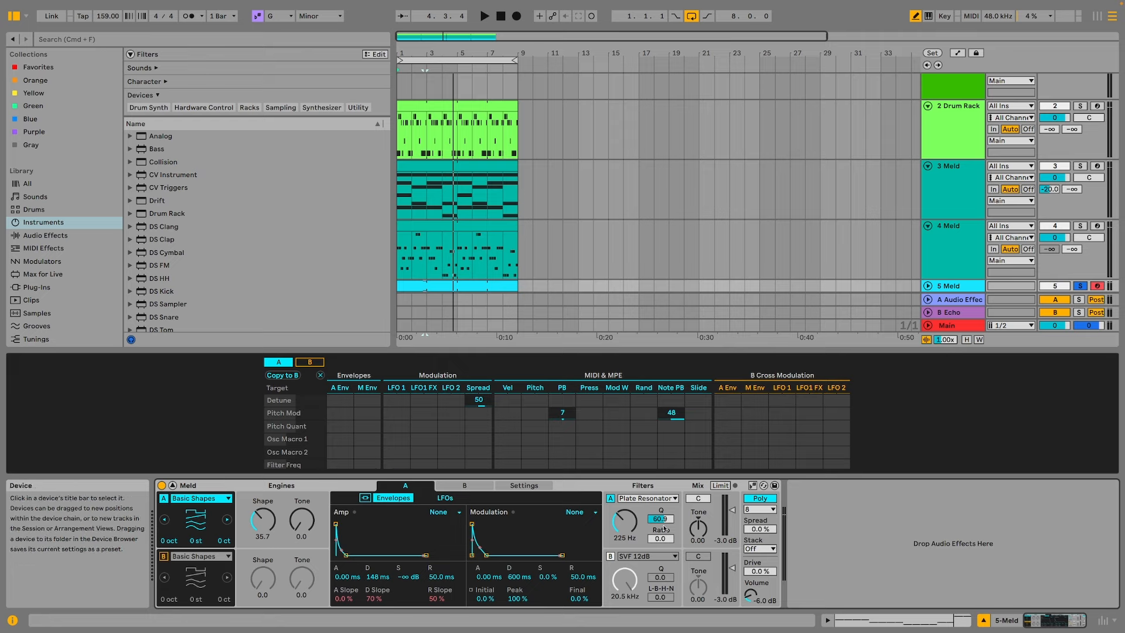
{"action": "scroll", "coordinate": [410, 462], "scroll_direction": "down", "scroll_amount": 1}
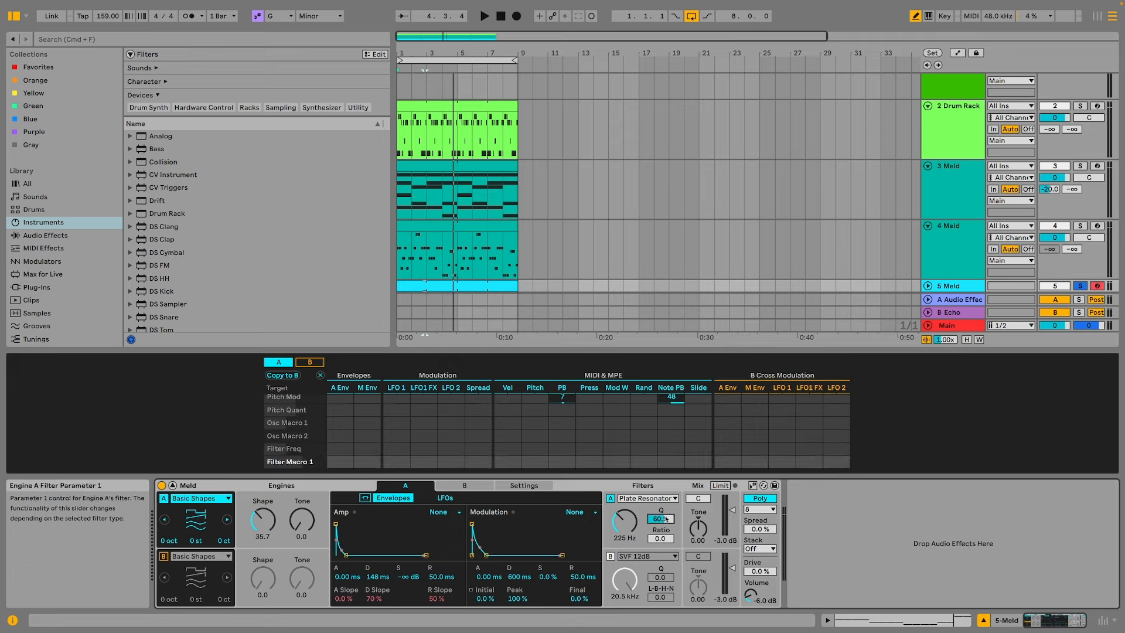
{"action": "left_click", "coordinate": [370, 468]}
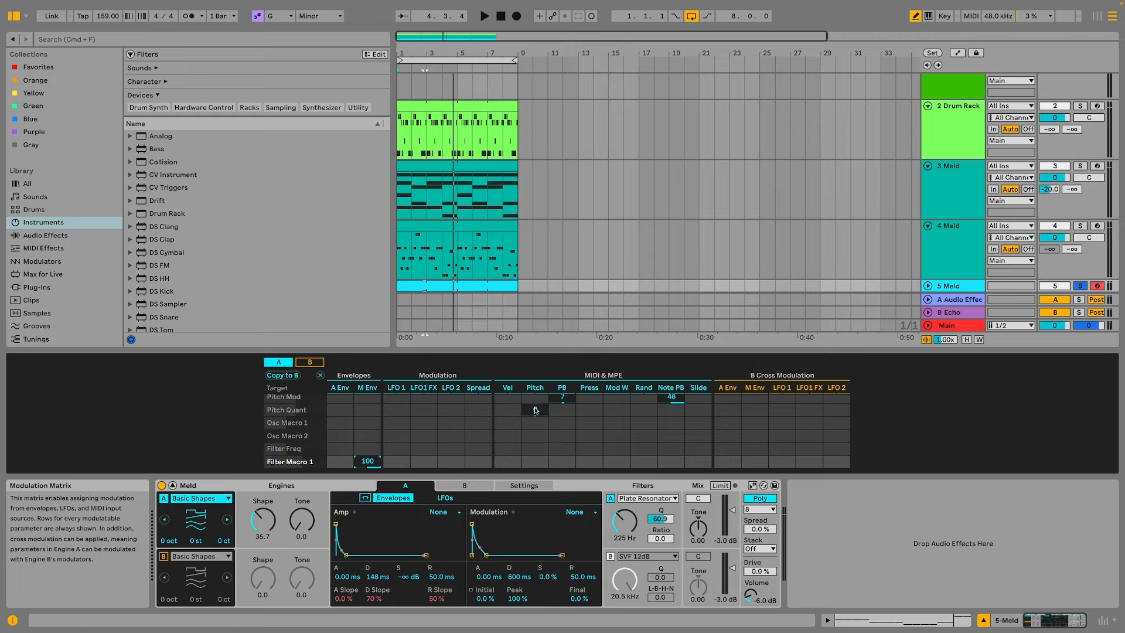
{"action": "left_click", "coordinate": [534, 447]}
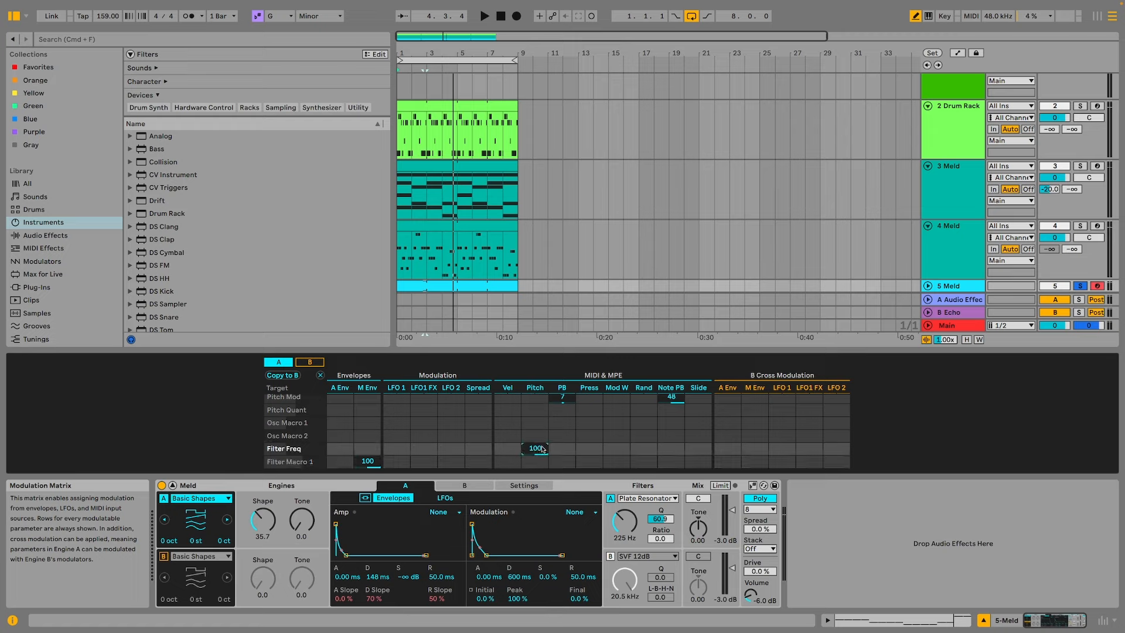
{"action": "key", "text": "space"}
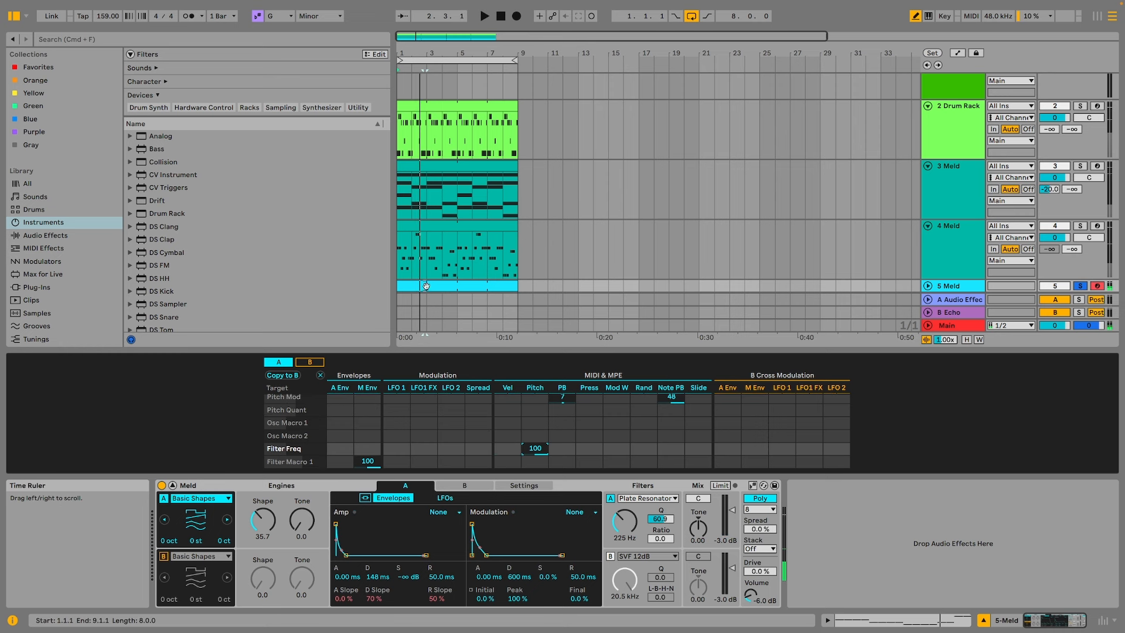
Stop playback and, in track 5's MIDI clip, change the note at 1.1.3 to E♭3 and the one at 1.2.3 to D2.
{"action": "key", "text": "space"}
{"action": "key", "text": "shift+Tab"}
{"action": "left_click_drag", "start_coordinate": [492, 468], "coordinate": [488, 386]}
{"action": "left_click", "coordinate": [570, 473]}
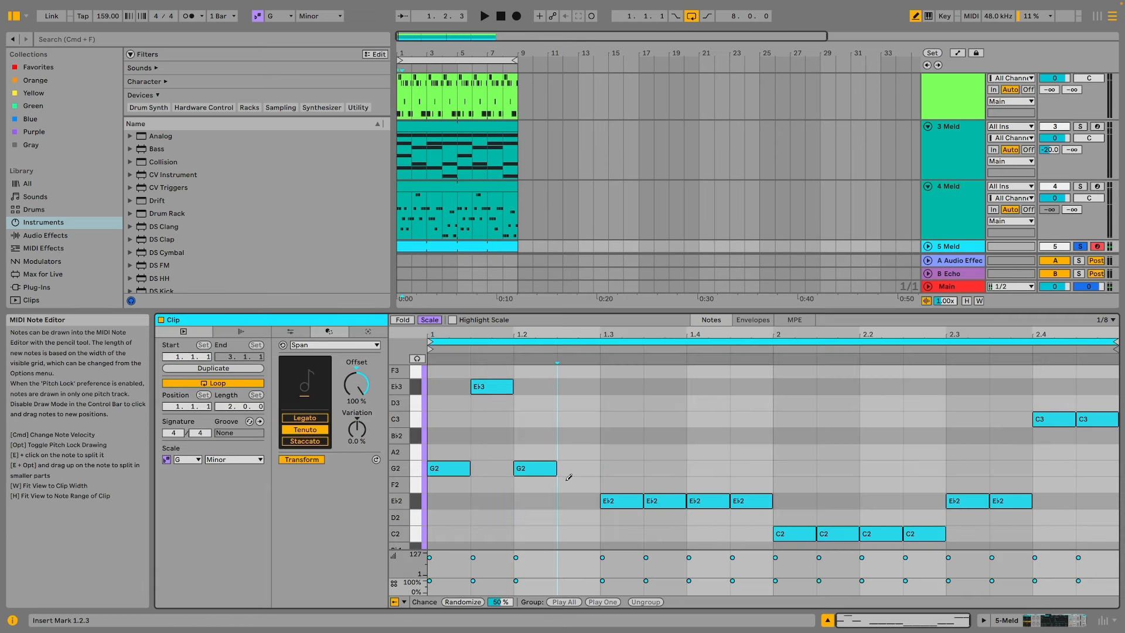
{"action": "left_click", "coordinate": [573, 518]}
Replace the E♭2 note at 1.3.3 with D3 and the E♭2 note at 1.4.1 with C2.
{"action": "left_click", "coordinate": [661, 500]}
{"action": "left_click", "coordinate": [653, 385]}
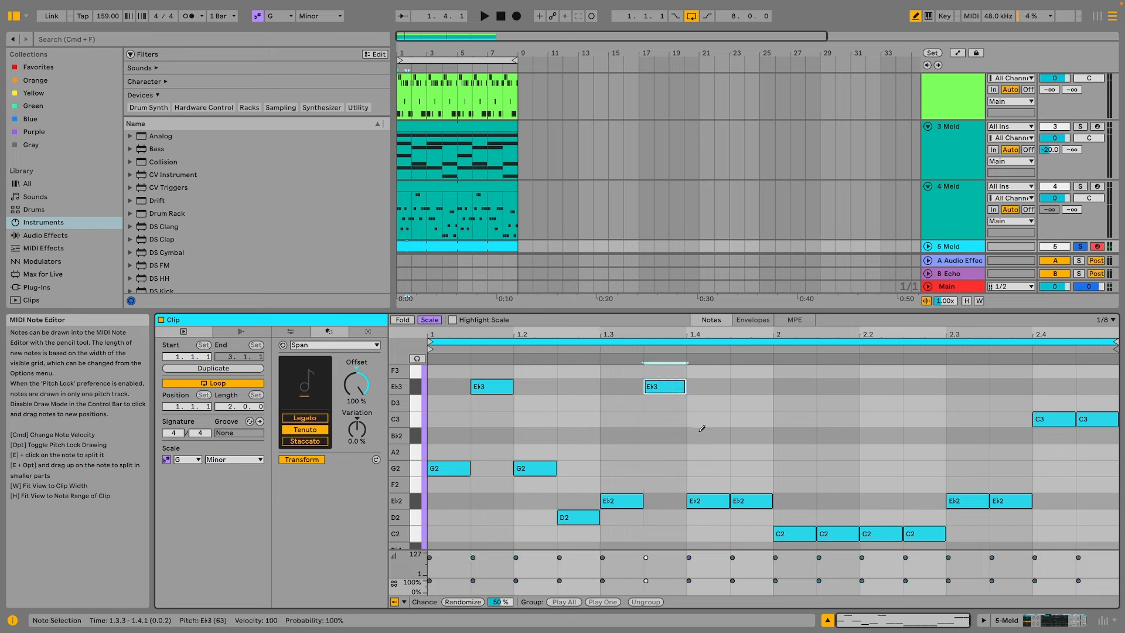
{"action": "left_click_drag", "start_coordinate": [662, 389], "coordinate": [665, 400]}
{"action": "left_click", "coordinate": [699, 500]}
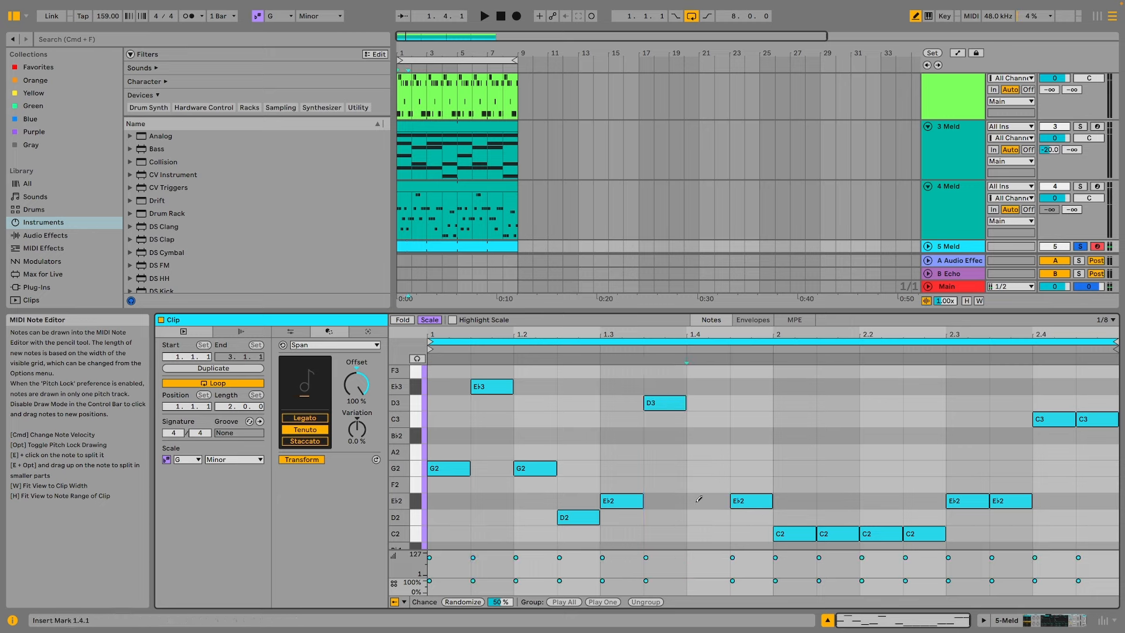
{"action": "left_click", "coordinate": [702, 533]}
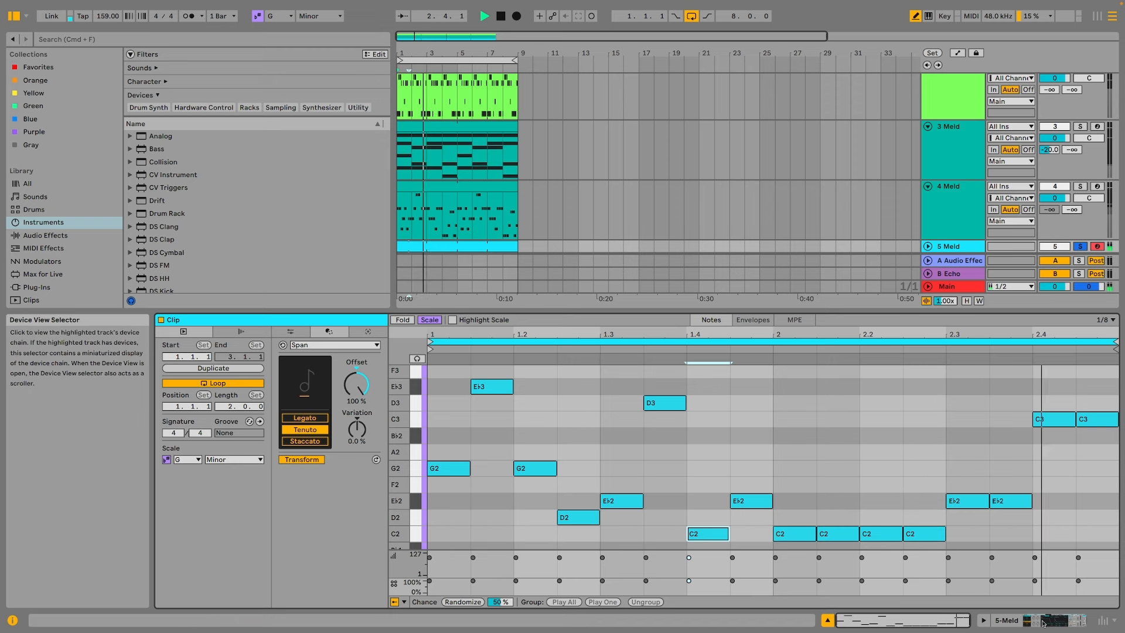
{"action": "left_click", "coordinate": [882, 532]}
{"action": "left_click", "coordinate": [880, 481]}
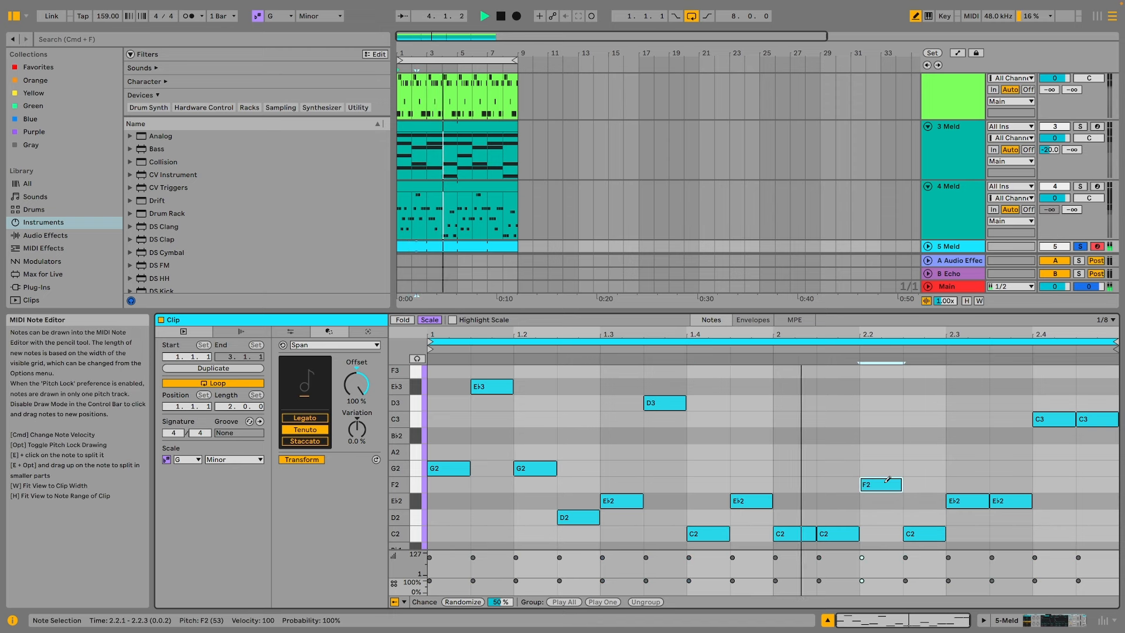
{"action": "scroll", "coordinate": [961, 469], "scroll_direction": "down", "scroll_amount": 2}
{"action": "left_click", "coordinate": [1011, 457]}
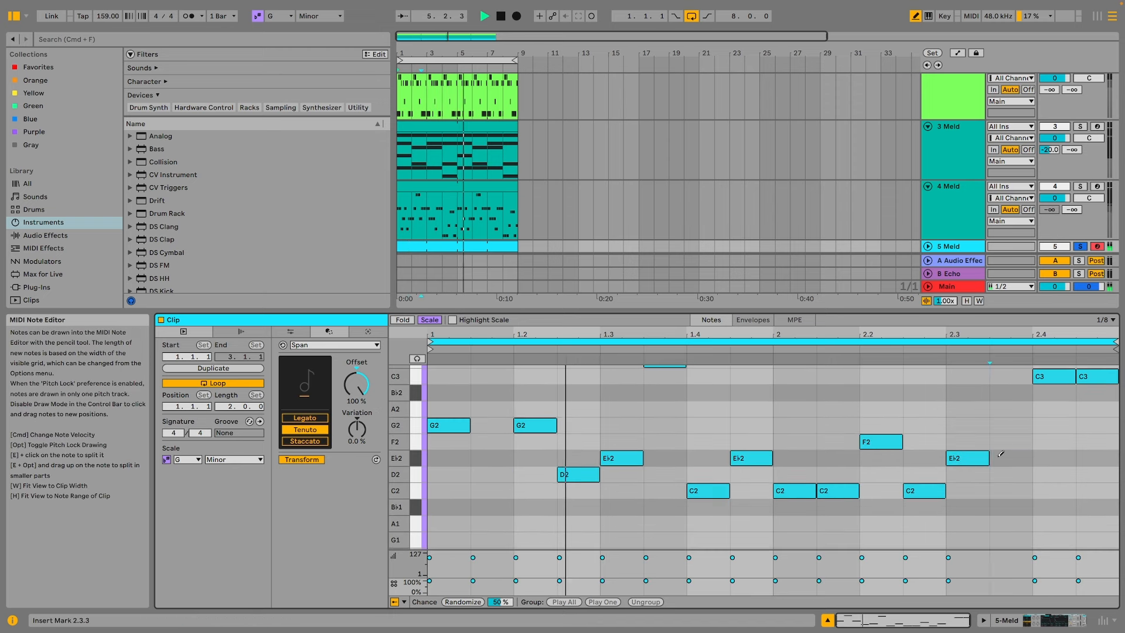
{"action": "left_click", "coordinate": [1011, 524]}
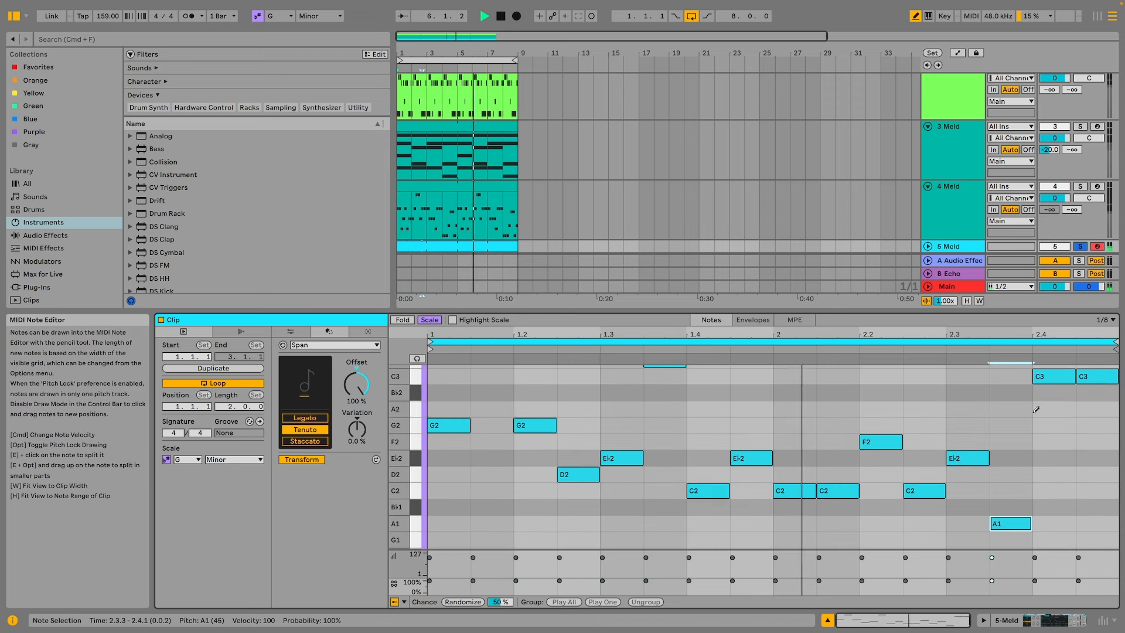
{"action": "scroll", "coordinate": [1090, 440], "scroll_direction": "up", "scroll_amount": 3}
{"action": "left_click", "coordinate": [1095, 422]}
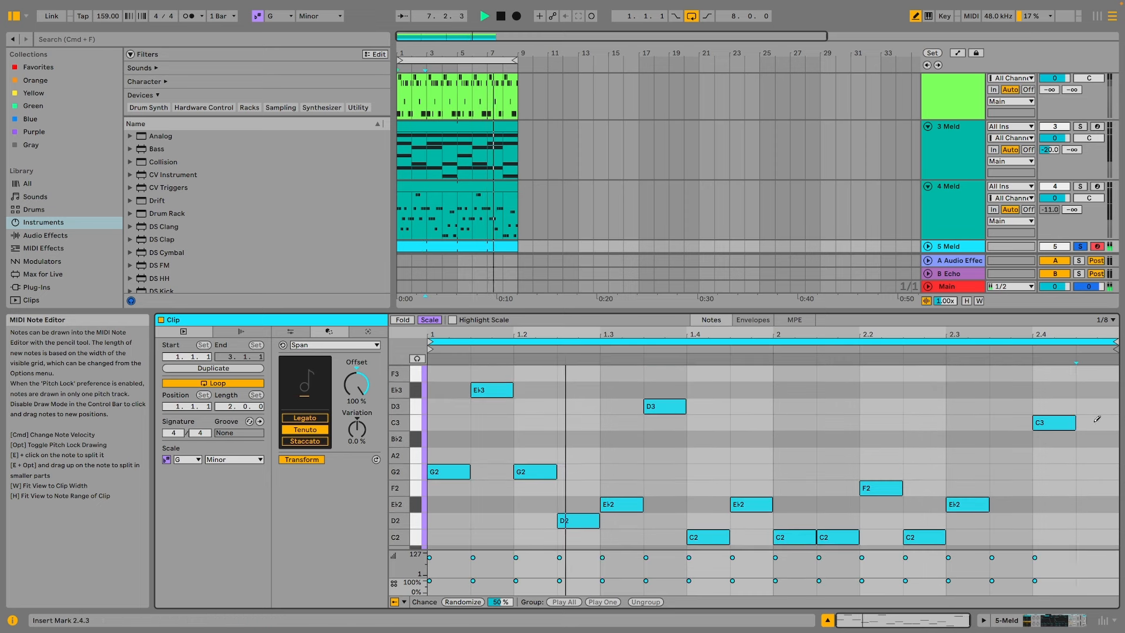
{"action": "scroll", "coordinate": [1072, 375], "scroll_direction": "up", "scroll_amount": 4}
{"action": "left_click", "coordinate": [1084, 383]}
{"action": "left_click", "coordinate": [1055, 619]}
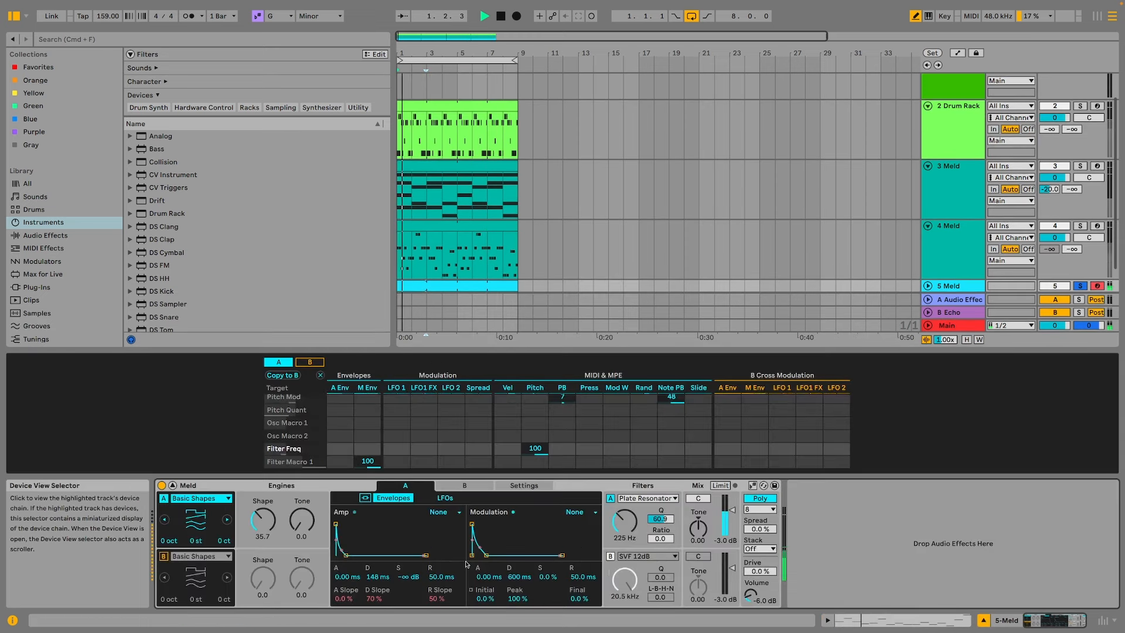
Try a 61.4 ms decay and 30.4 ms release on engine A's modulation envelope with the filter frequency at 202 Hz.
{"action": "left_click_drag", "start_coordinate": [487, 555], "coordinate": [483, 555]}
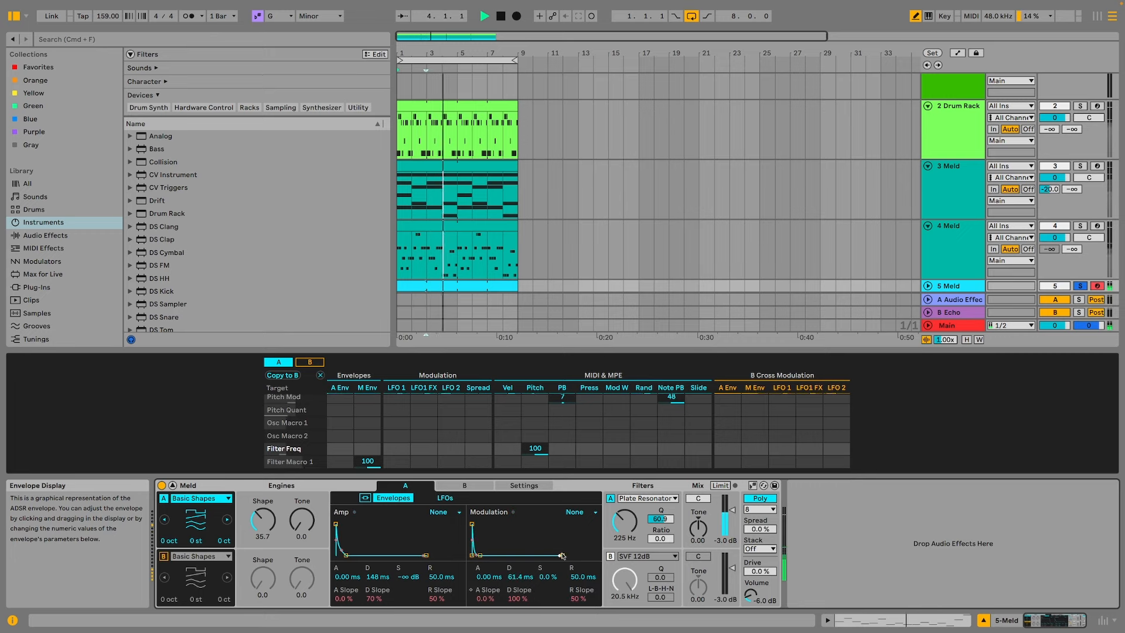
{"action": "left_click_drag", "start_coordinate": [563, 555], "coordinate": [561, 555]}
{"action": "left_click_drag", "start_coordinate": [625, 521], "coordinate": [624, 566]}
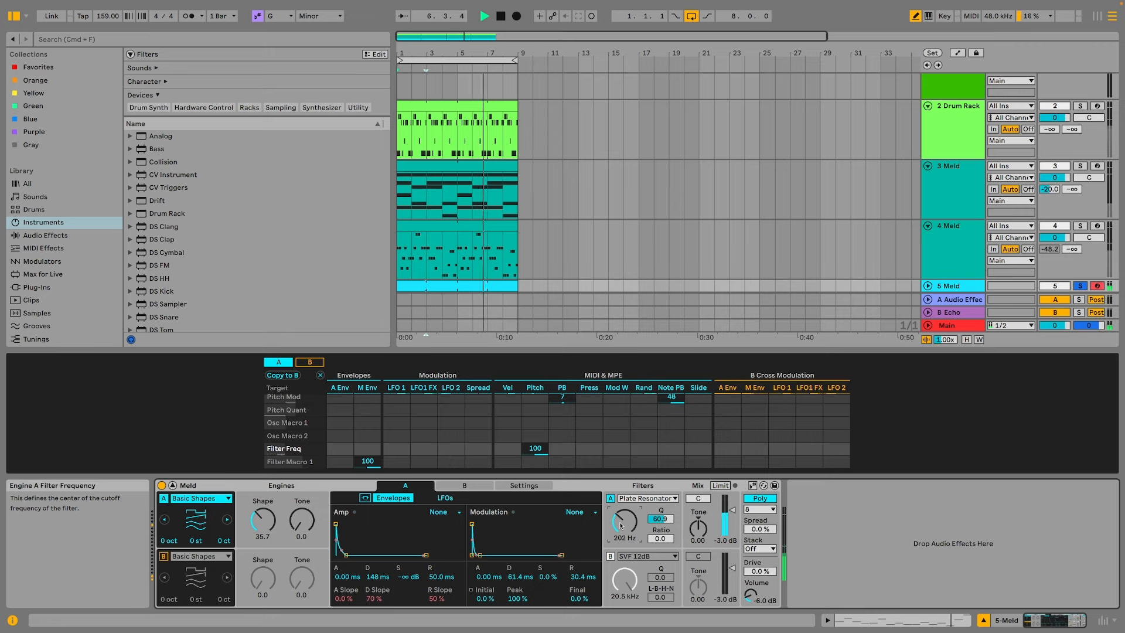
Try the Membrane Resonator filter at Q 13.3 with a modulation envelope of 3.86 s decay, 28% sustain and 4.34 s release.
{"action": "left_click", "coordinate": [639, 498]}
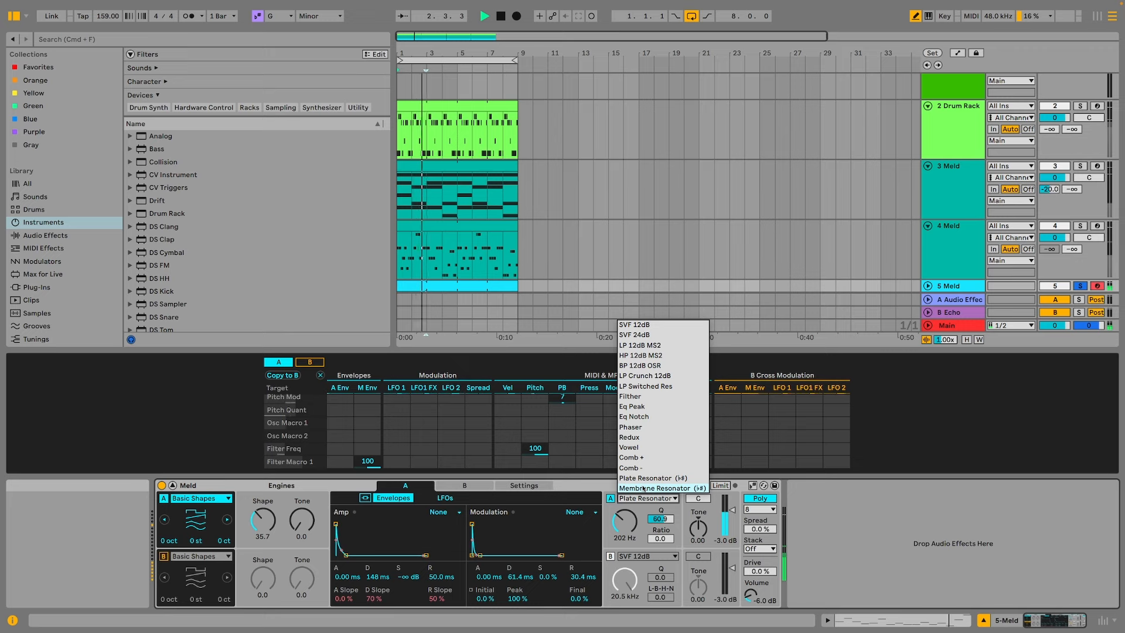
{"action": "left_click", "coordinate": [644, 488]}
{"action": "left_click_drag", "start_coordinate": [663, 517], "coordinate": [663, 534]}
{"action": "left_click_drag", "start_coordinate": [480, 555], "coordinate": [492, 549]}
{"action": "left_click_drag", "start_coordinate": [562, 555], "coordinate": [578, 555]}
{"action": "left_click_drag", "start_coordinate": [491, 550], "coordinate": [497, 547]}
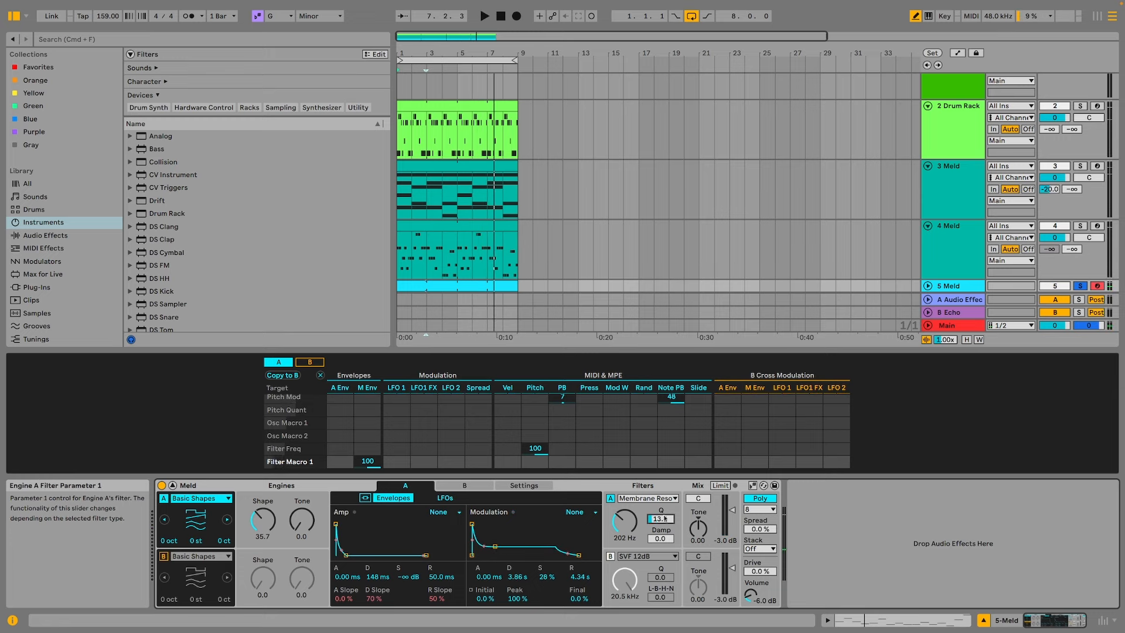
During playback, set engine A's modulation envelope to 678 ms decay, 15% sustain and 678 ms release, and the filter frequency to 313 Hz.
{"action": "key", "text": "space"}
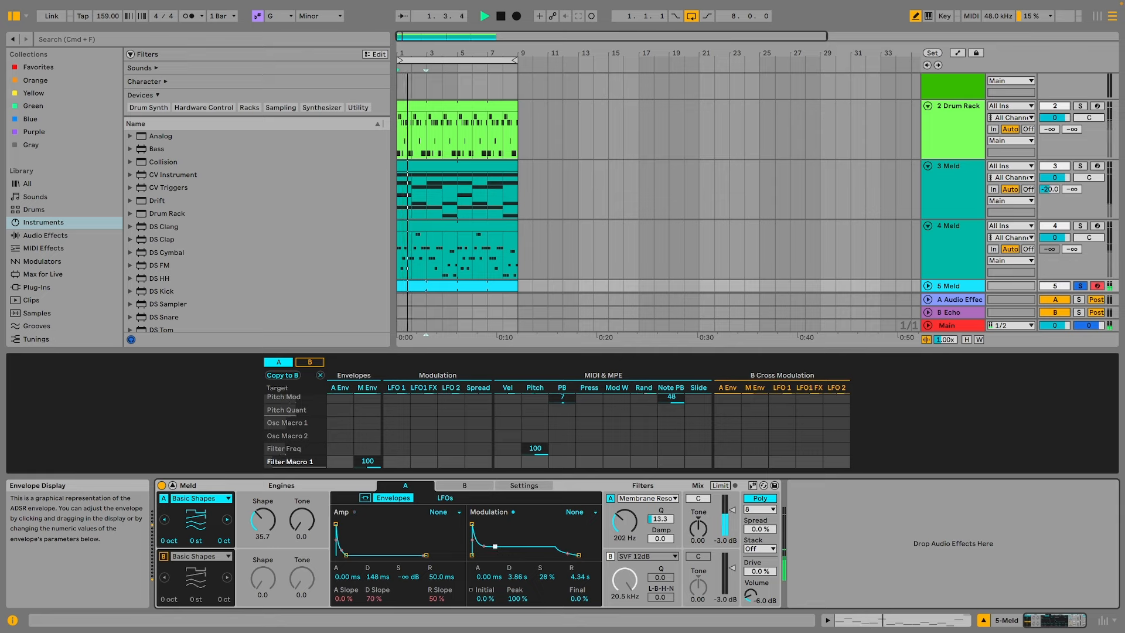
{"action": "left_click_drag", "start_coordinate": [495, 546], "coordinate": [487, 551]}
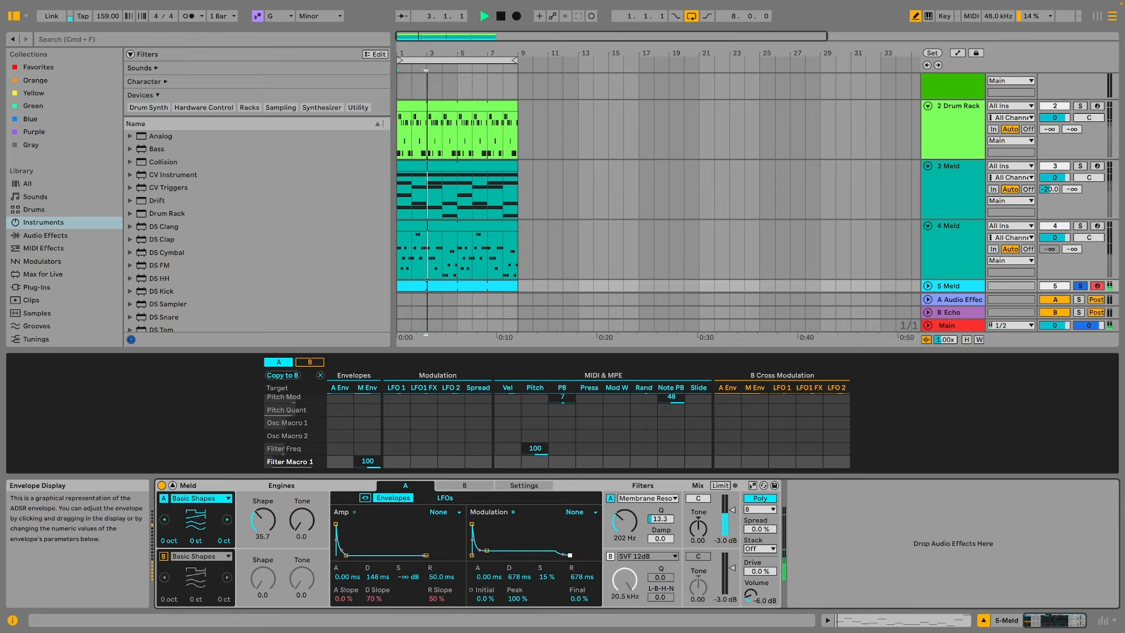
{"action": "left_click_drag", "start_coordinate": [624, 521], "coordinate": [625, 510]}
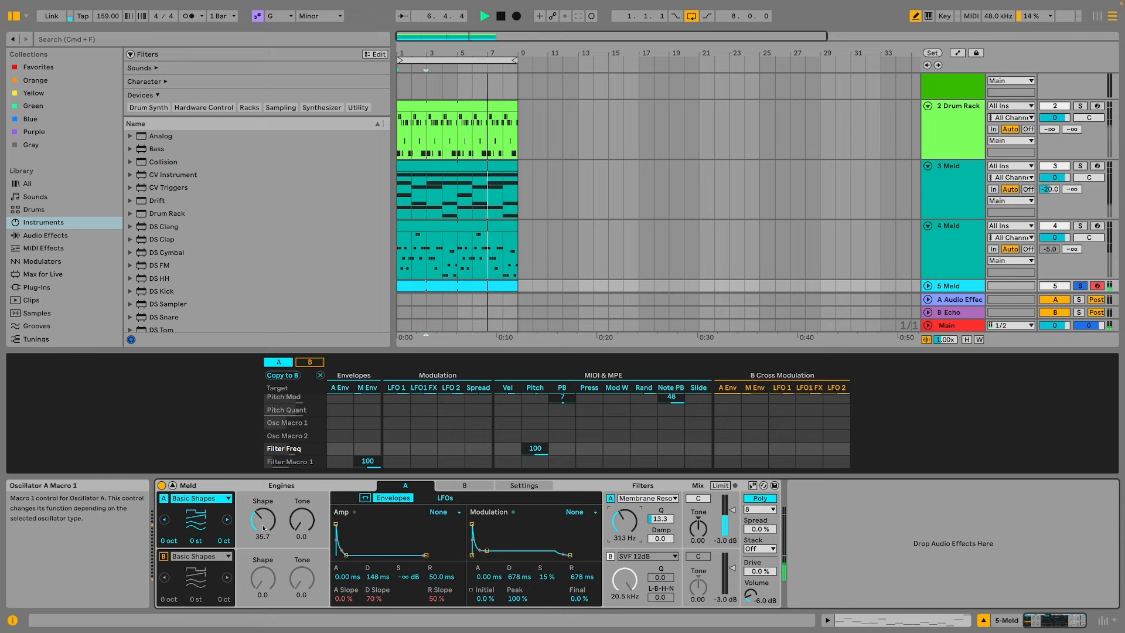
Try engine A's mix Tone at 0.63, restore it to 0.00, and change the engine's oscillator type to Swarm Triangle.
{"action": "left_click_drag", "start_coordinate": [698, 529], "coordinate": [698, 524]}
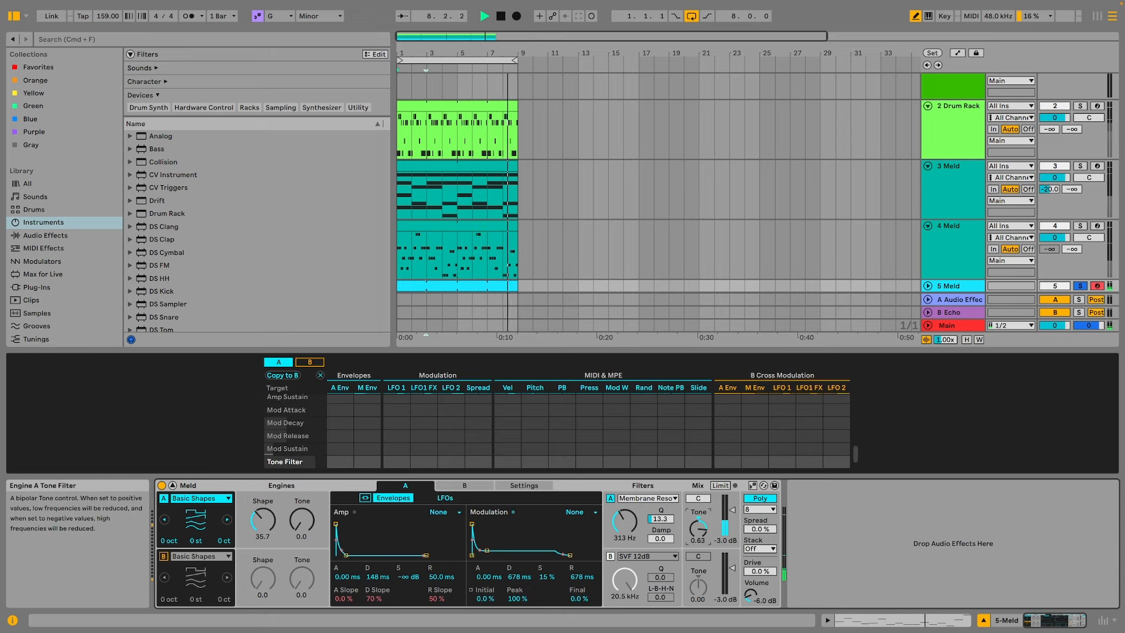
{"action": "left_click", "coordinate": [229, 520]}
{"action": "left_click", "coordinate": [229, 521]}
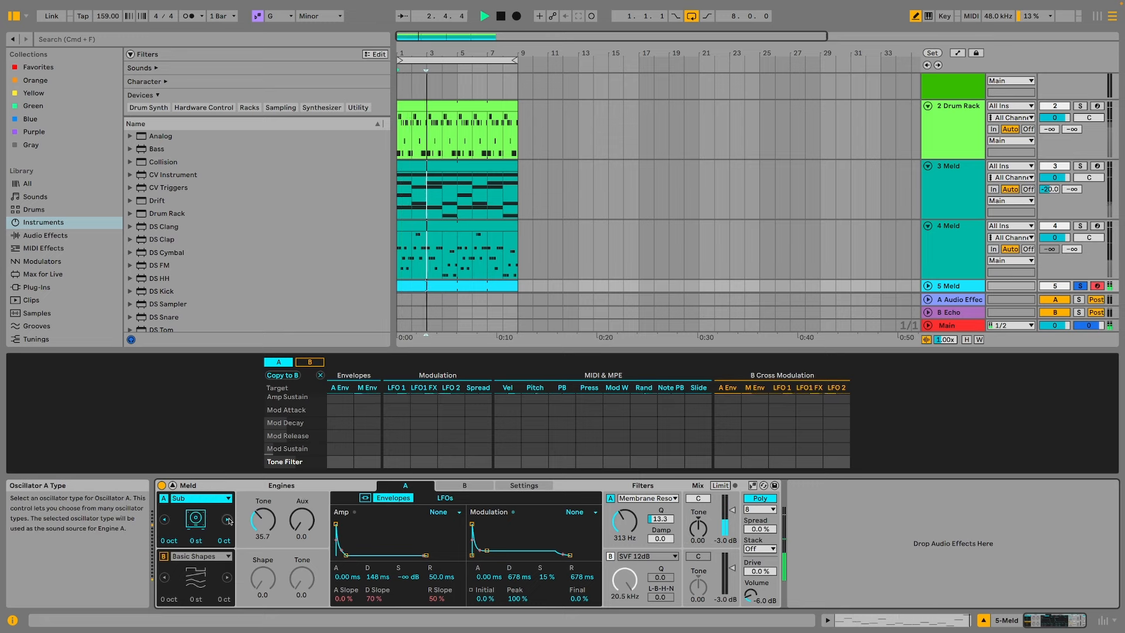
{"action": "left_click", "coordinate": [228, 520]}
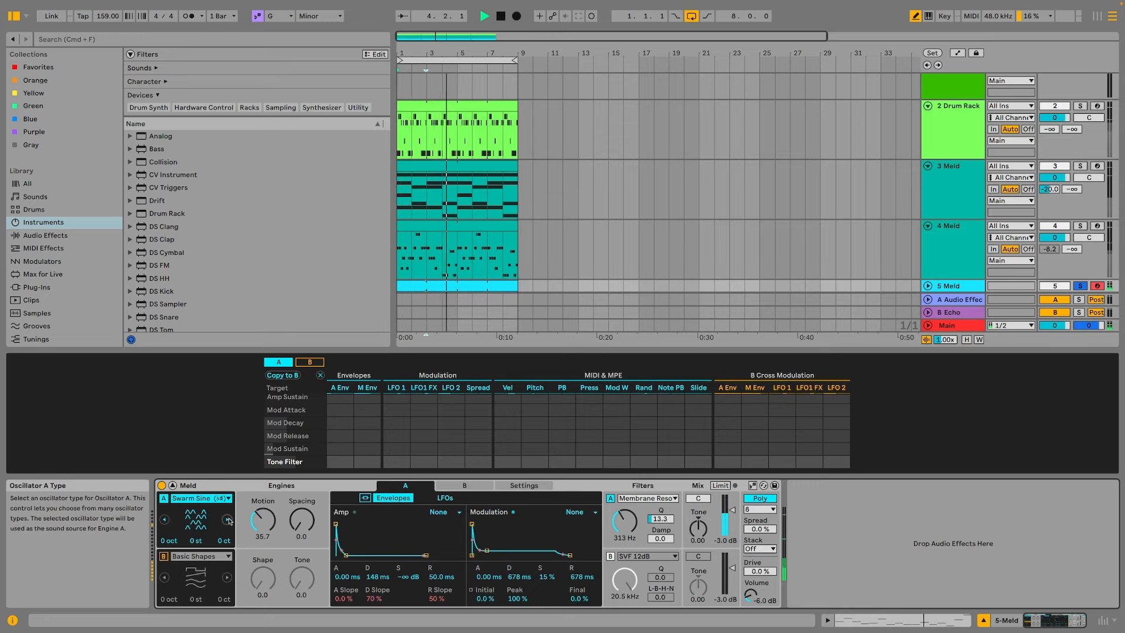
{"action": "left_click", "coordinate": [228, 520]}
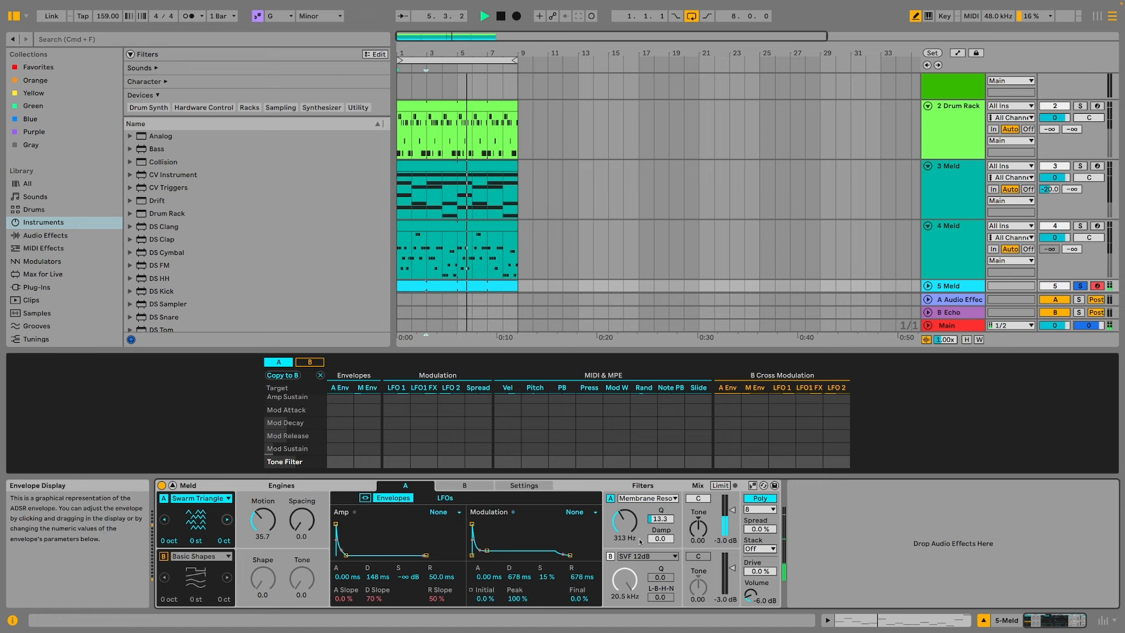
Try the filter's Damp at 60.9, and switch engine A's filter to Comb + with feedback at 58.8.
{"action": "scroll", "coordinate": [293, 427], "scroll_direction": "down", "scroll_amount": 5}
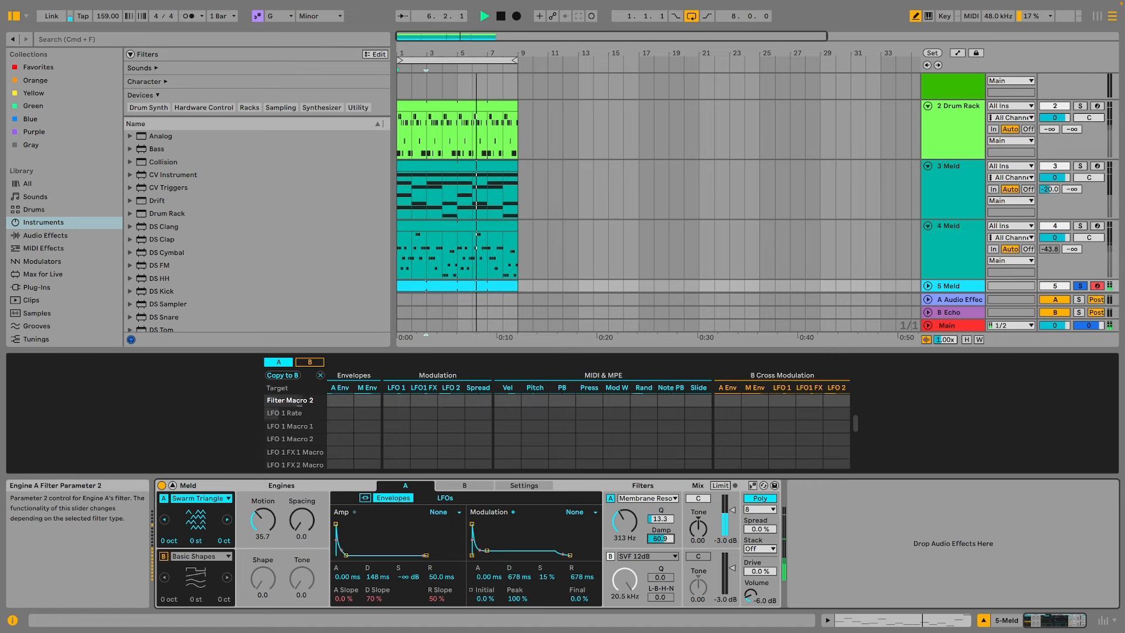
{"action": "left_click", "coordinate": [652, 498]}
{"action": "left_click", "coordinate": [633, 458]}
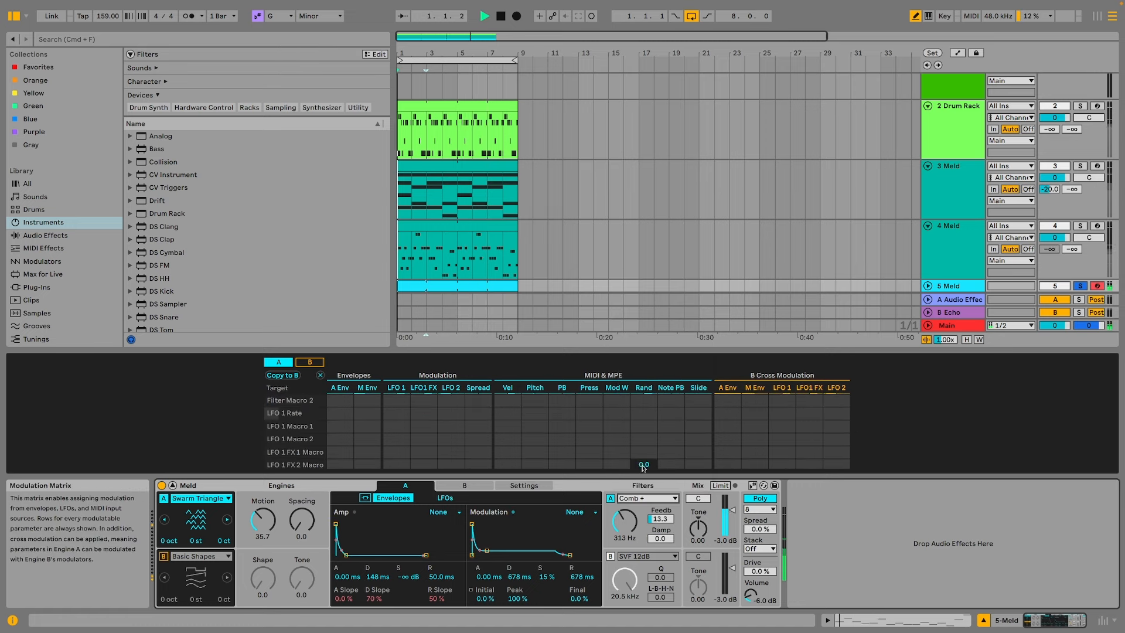
{"action": "left_click_drag", "start_coordinate": [661, 519], "coordinate": [662, 505]}
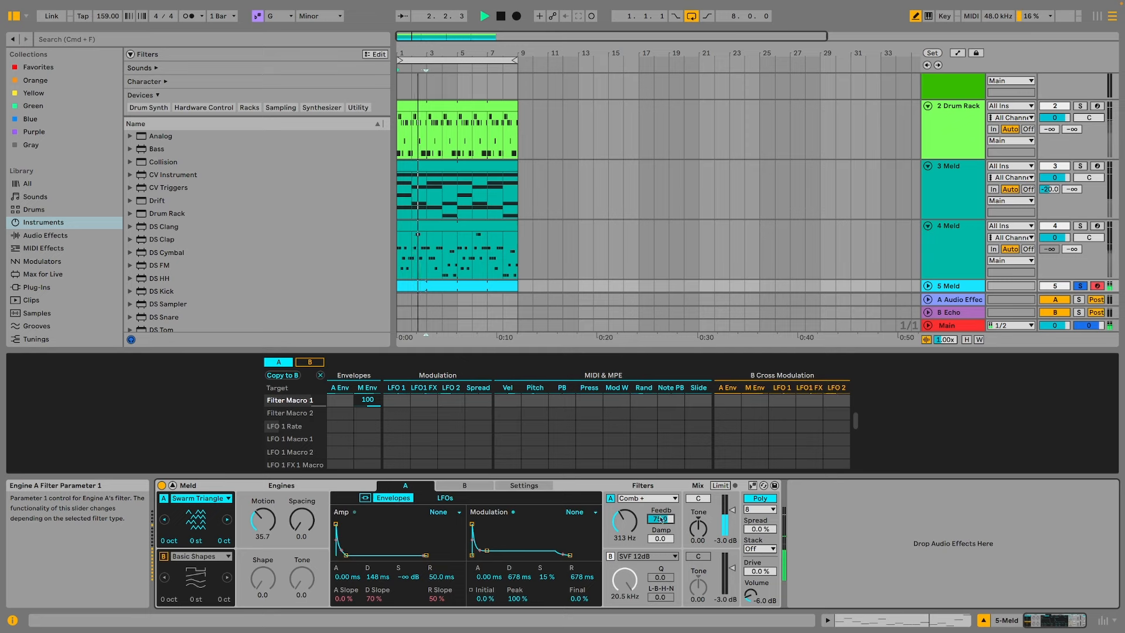
Switch engine A's filter to Comb - and set its frequency to 296 Hz.
{"action": "left_click", "coordinate": [645, 498]}
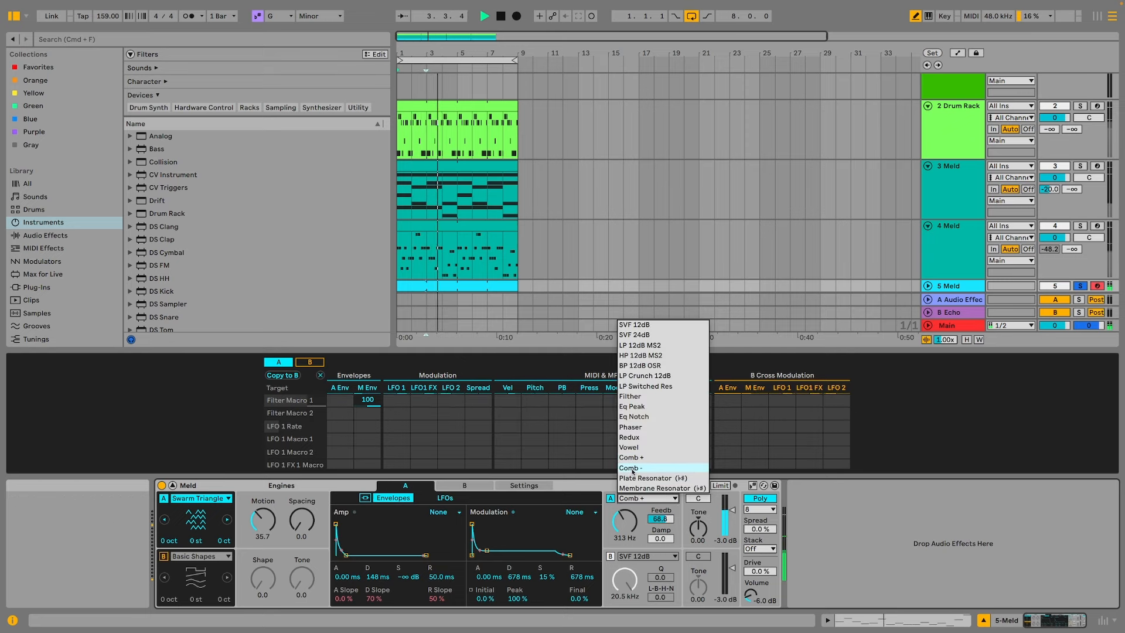
{"action": "left_click", "coordinate": [633, 468]}
{"action": "left_click_drag", "start_coordinate": [637, 509], "coordinate": [625, 533]}
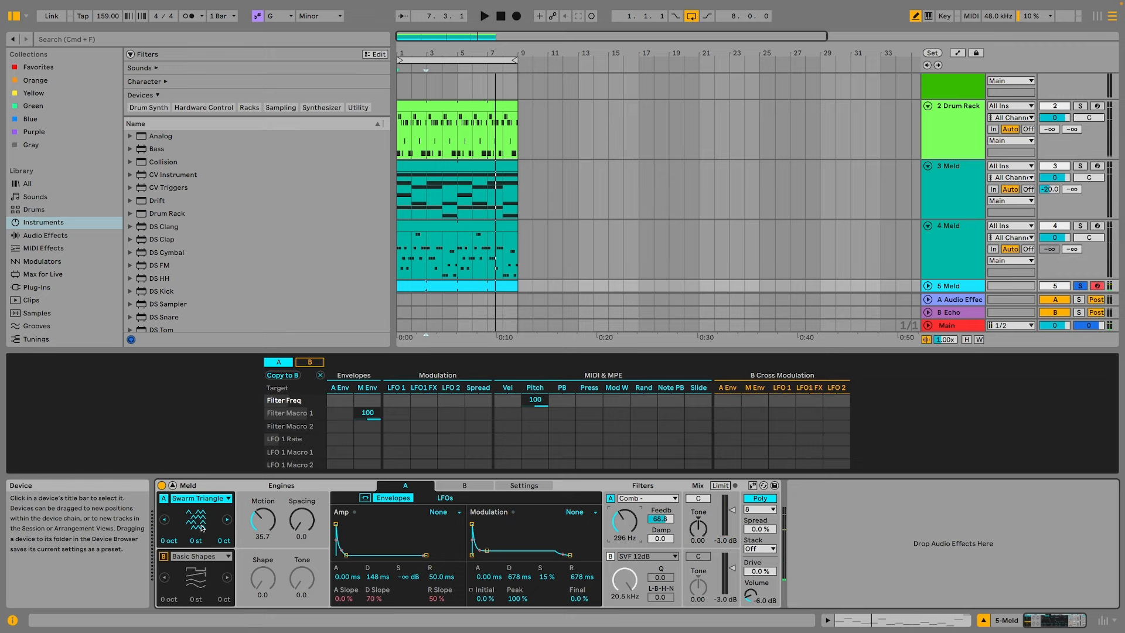
Set engine A's octave transposition to -2 oct and play the part to check it.
{"action": "left_click", "coordinate": [166, 541]}
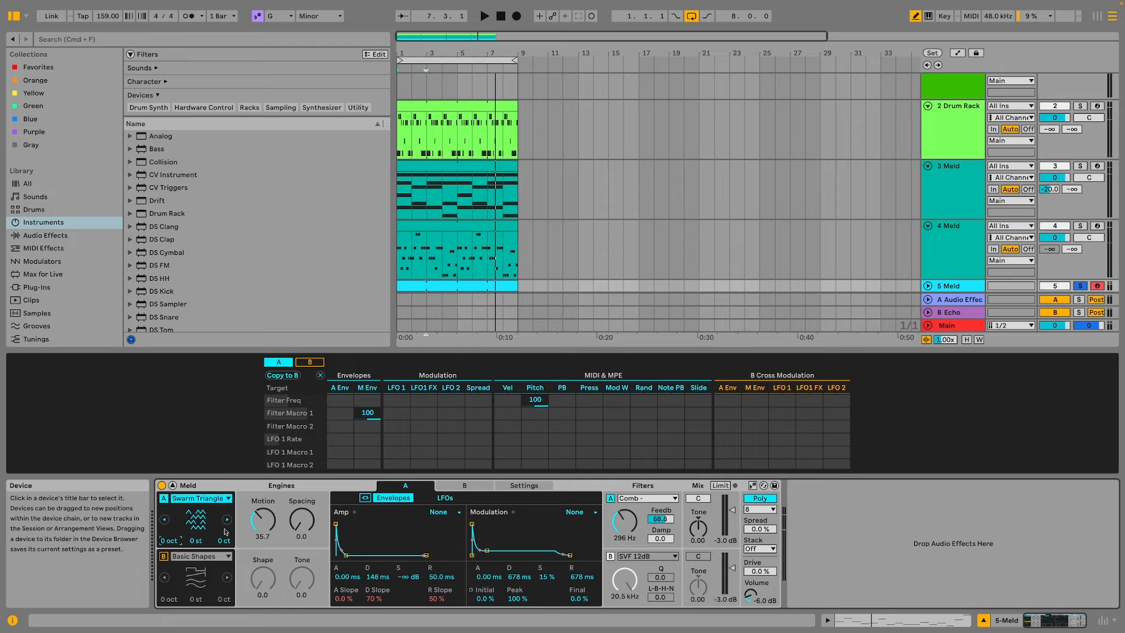
{"action": "key", "text": "Up"}
{"action": "key", "text": "space"}
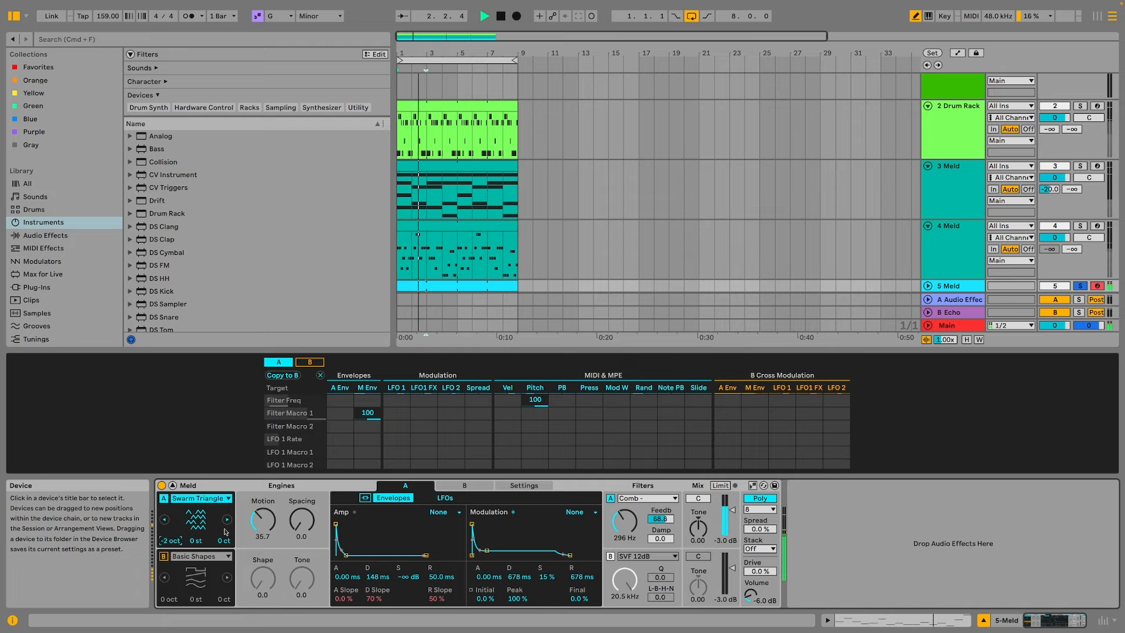
{"action": "key", "text": "space"}
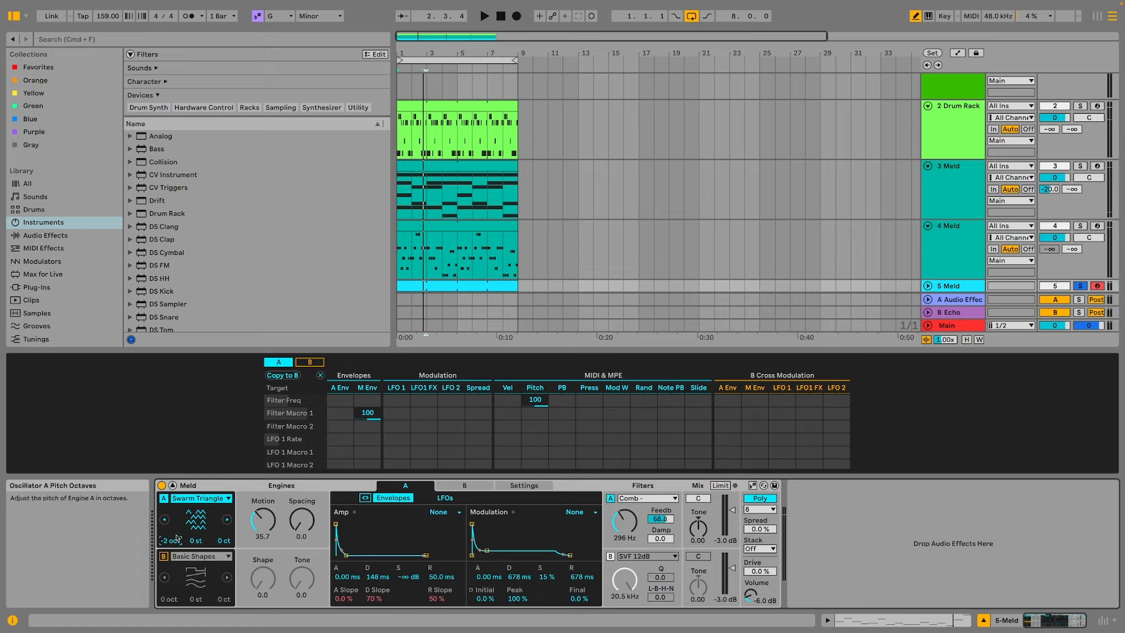
Audition engine A's filter as Plate Resonator at 1.54 kHz, and switch it to Vowel at 798 Hz with a higher Q.
{"action": "key", "text": "space"}
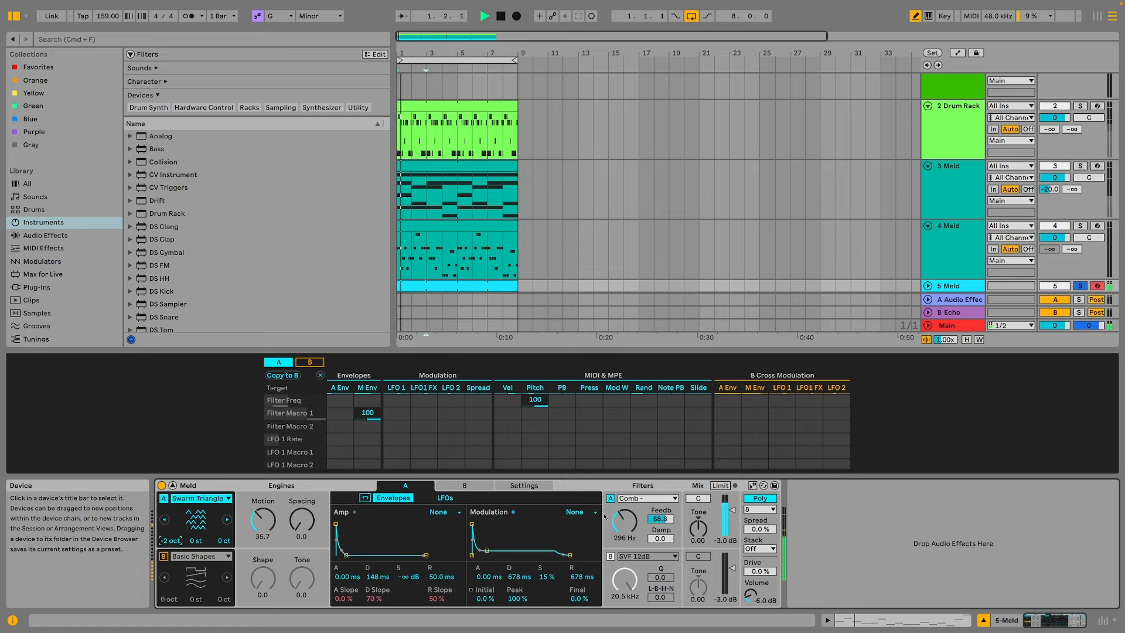
{"action": "left_click", "coordinate": [648, 499]}
{"action": "left_click", "coordinate": [640, 478]}
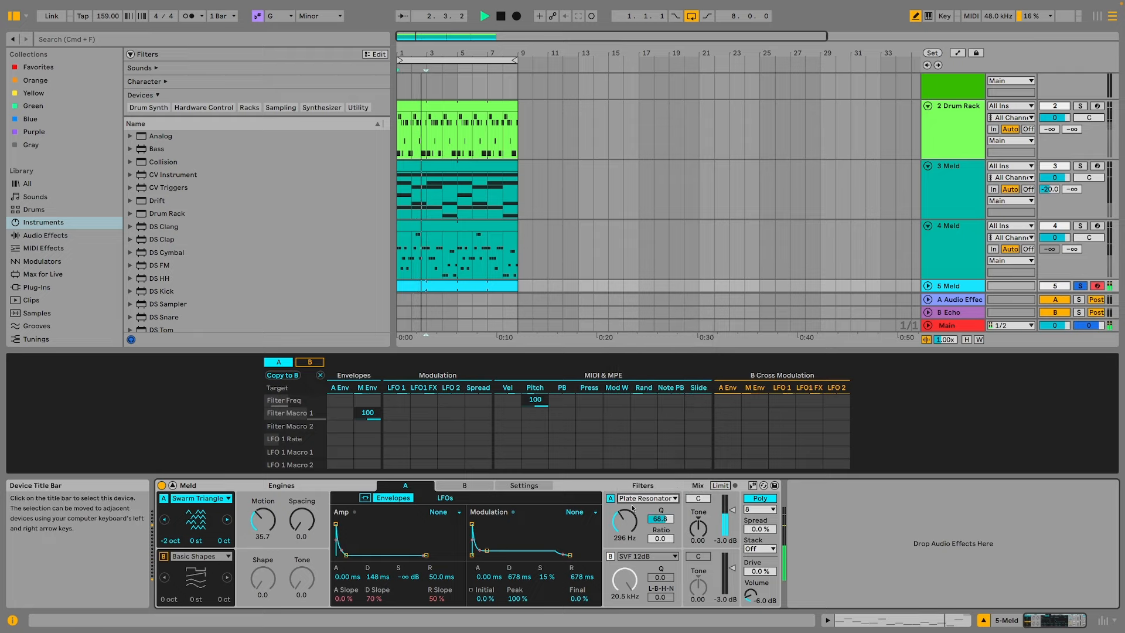
{"action": "left_click", "coordinate": [628, 499]}
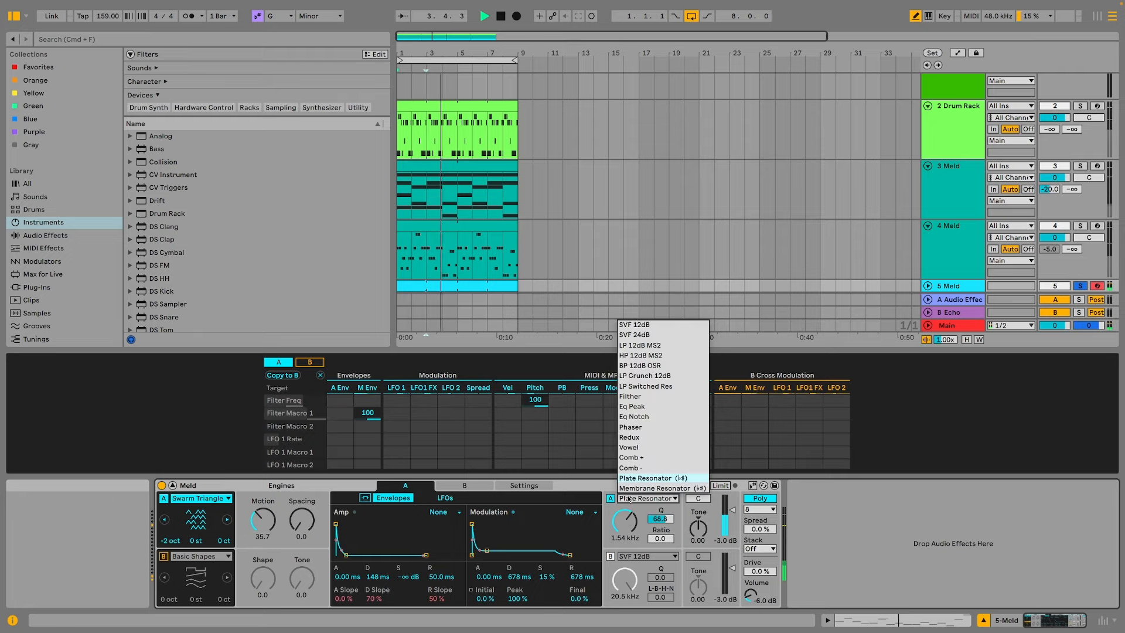
{"action": "left_click", "coordinate": [636, 452]}
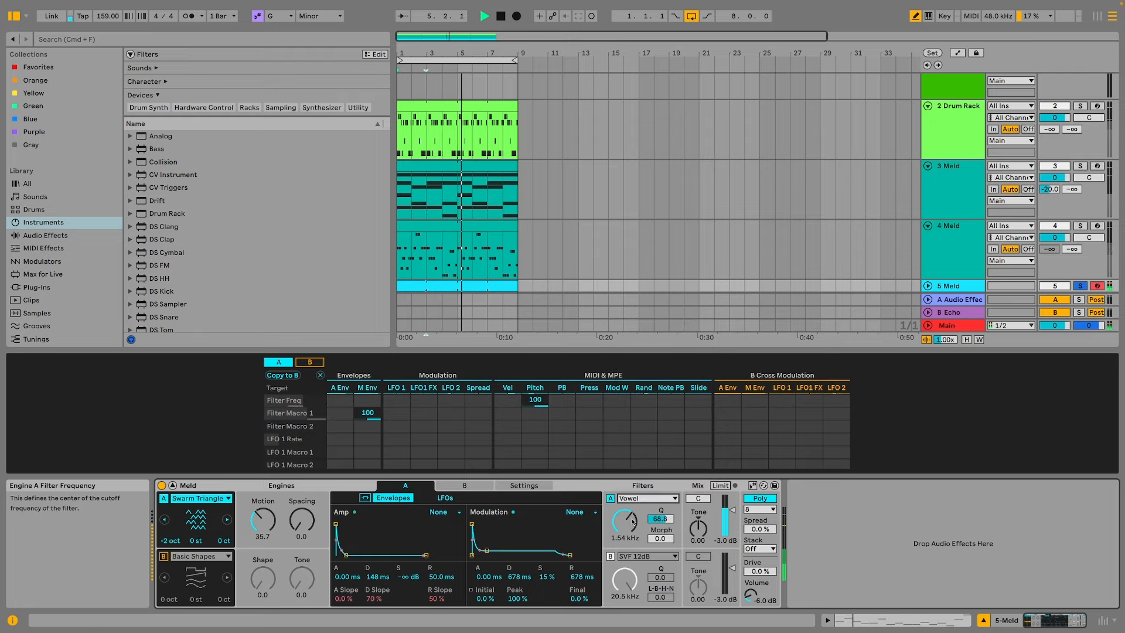
{"action": "left_click_drag", "start_coordinate": [660, 519], "coordinate": [661, 511]}
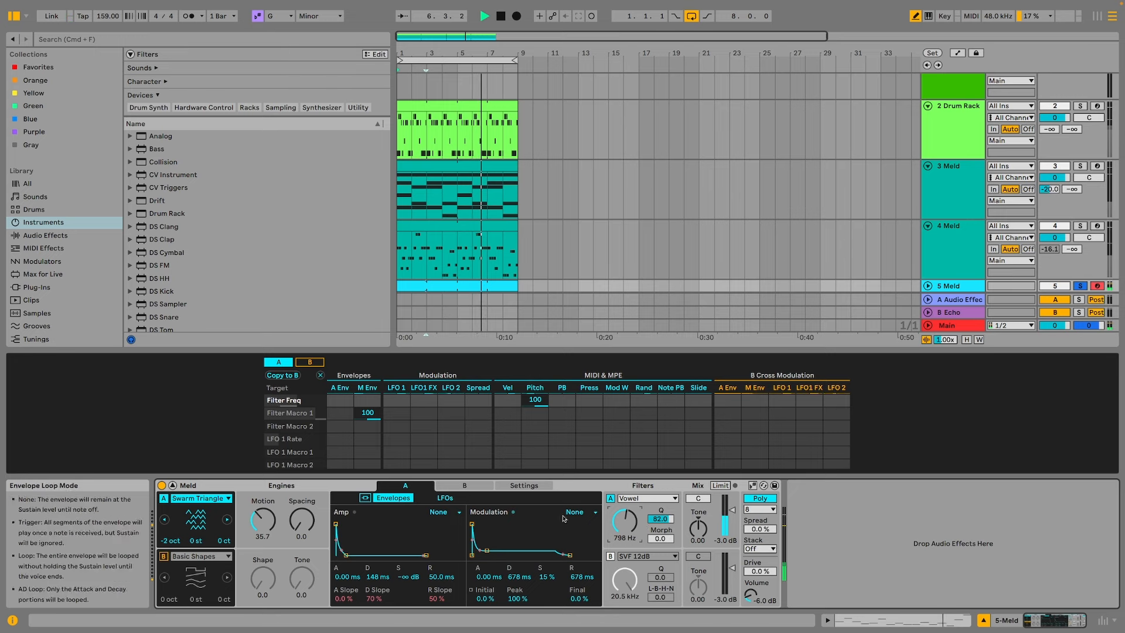
Lengthen engine A's modulation envelope to 9.88 s decay, 37% sustain, 2.04 s release, and set amp decay 305 ms, sustain -28 dB, release 678 ms.
{"action": "left_click_drag", "start_coordinate": [487, 551], "coordinate": [501, 544]}
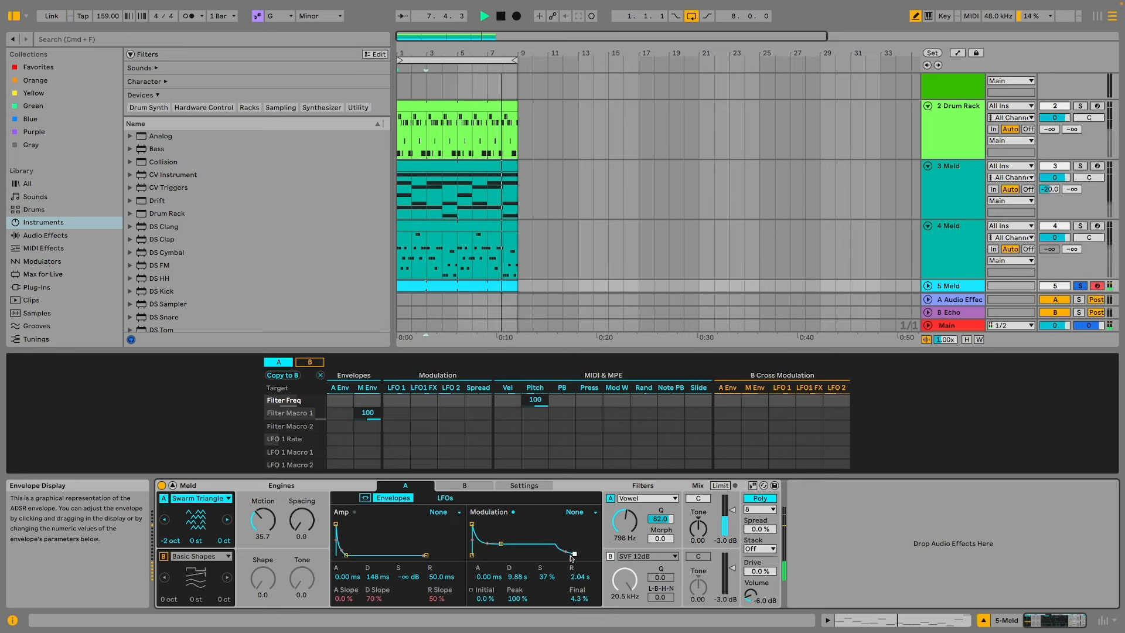
{"action": "left_click_drag", "start_coordinate": [570, 555], "coordinate": [575, 554]}
{"action": "left_click_drag", "start_coordinate": [342, 551], "coordinate": [349, 549]}
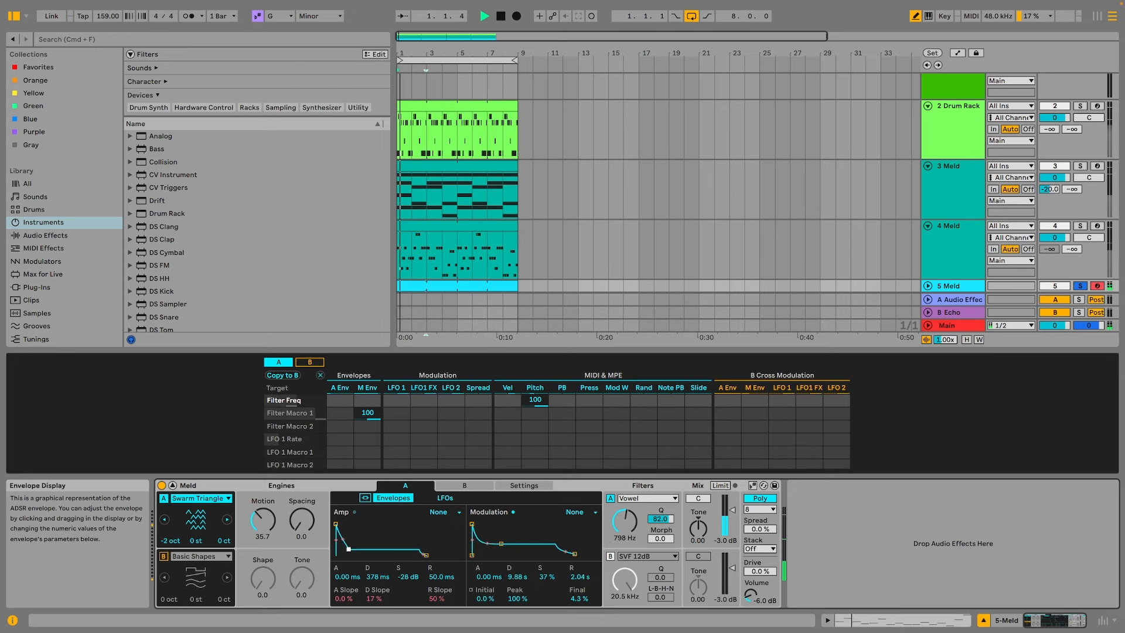
{"action": "left_click_drag", "start_coordinate": [429, 546], "coordinate": [432, 546]}
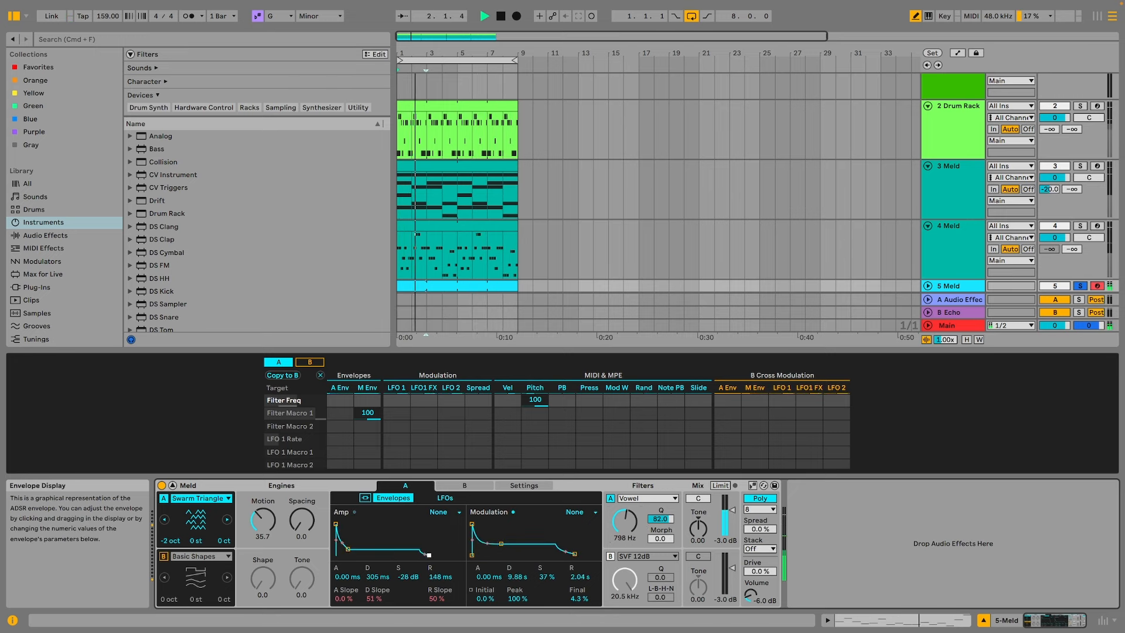
Solo the Drum Rack alongside the melody, unfold track 5, and stop playback.
{"action": "left_click", "coordinate": [1080, 106]}
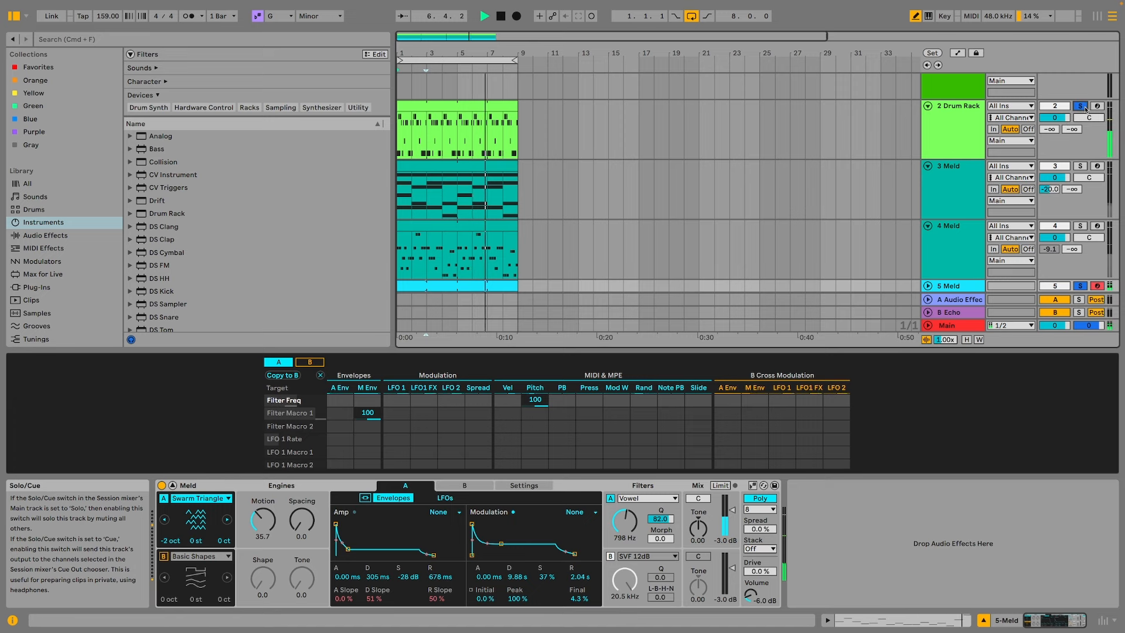
{"action": "left_click", "coordinate": [930, 286]}
{"action": "key", "text": "space"}
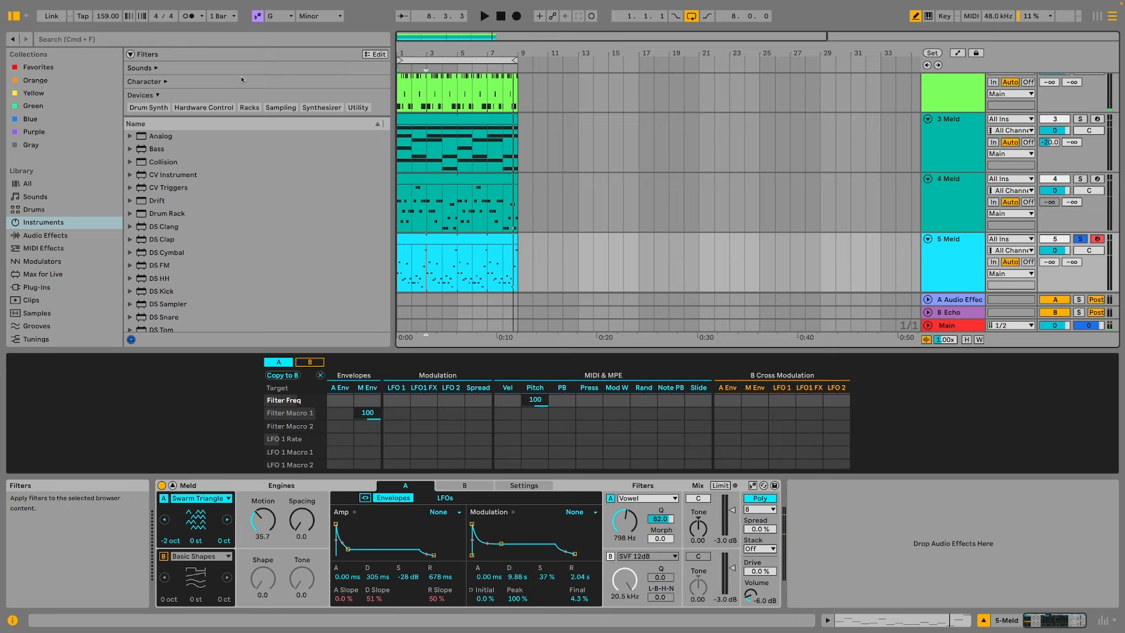
Add the Multiband Dynamics OTT preset from the dynamics audio effects after Meld on track 5 and play the part.
{"action": "left_click", "coordinate": [50, 235]}
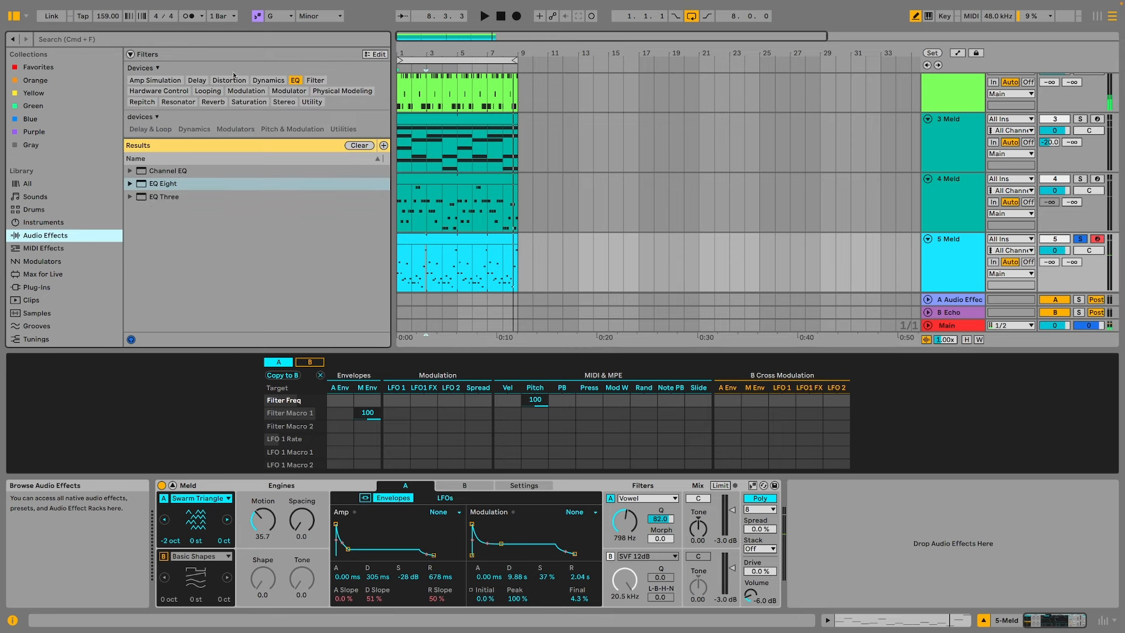
{"action": "left_click", "coordinate": [263, 80]}
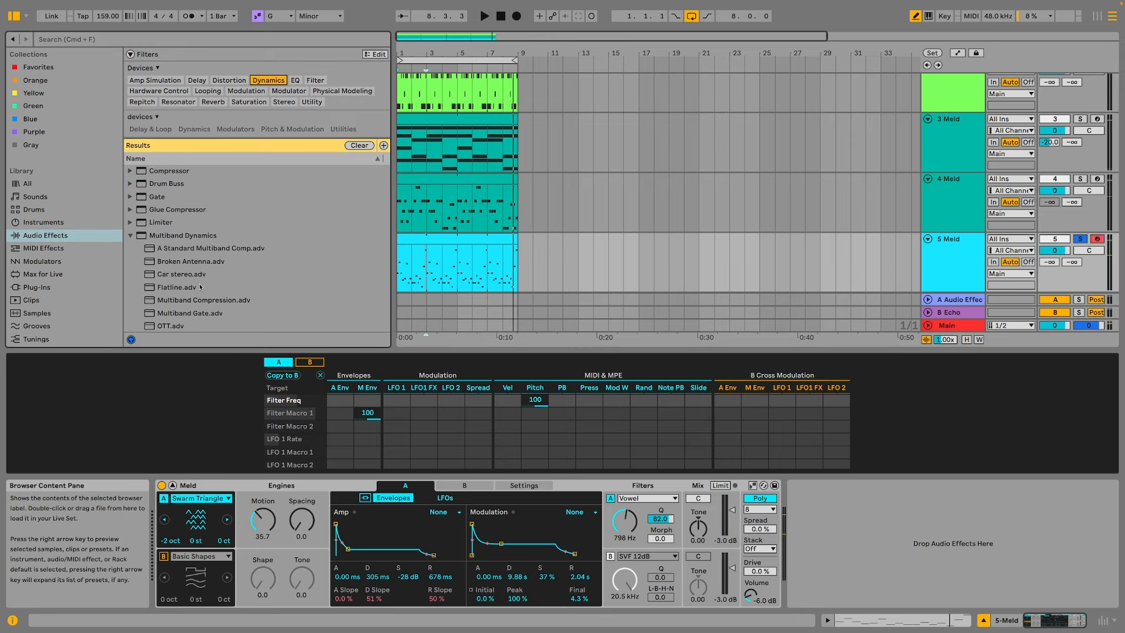
{"action": "scroll", "coordinate": [206, 234], "scroll_direction": "down", "scroll_amount": 3}
{"action": "left_click", "coordinate": [168, 287]}
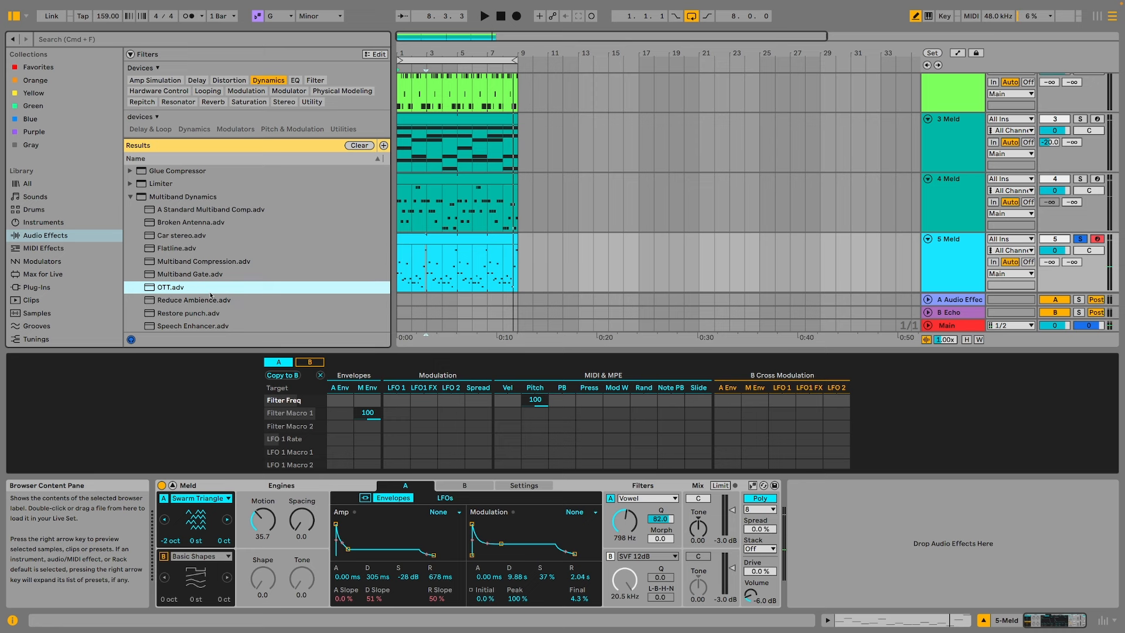
{"action": "key", "text": "Return"}
{"action": "key", "text": "space"}
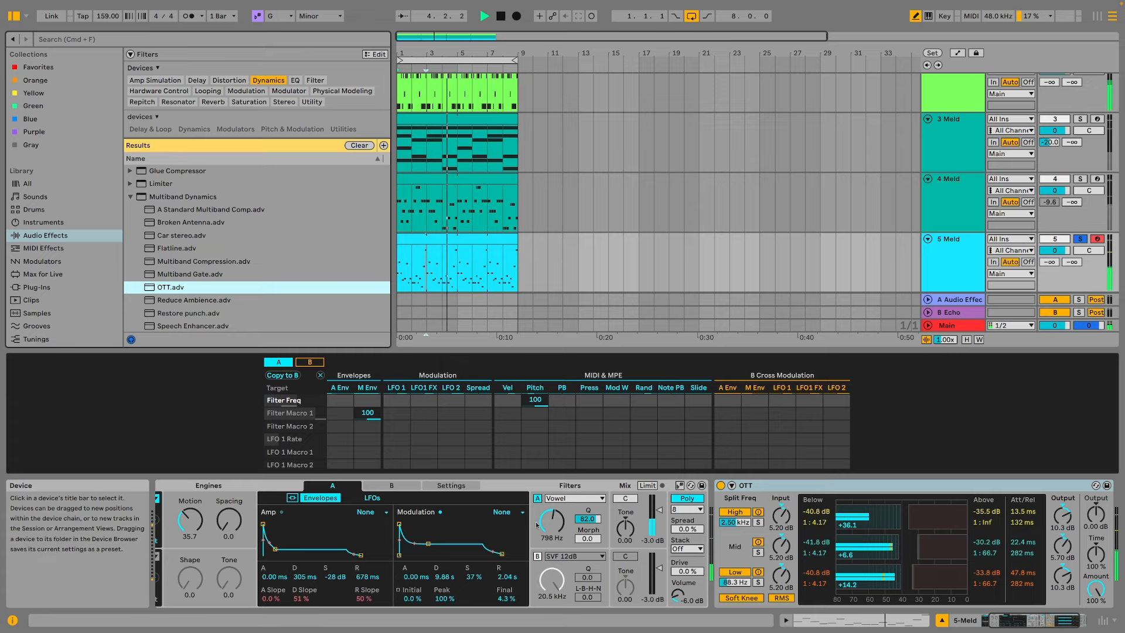
Try the Vowel filter at 45.6 Hz, and switch engine A's filter to Plate Resonator at 1.38 kHz with Q 16.4.
{"action": "left_click_drag", "start_coordinate": [552, 520], "coordinate": [553, 548]}
{"action": "left_click", "coordinate": [559, 498]}
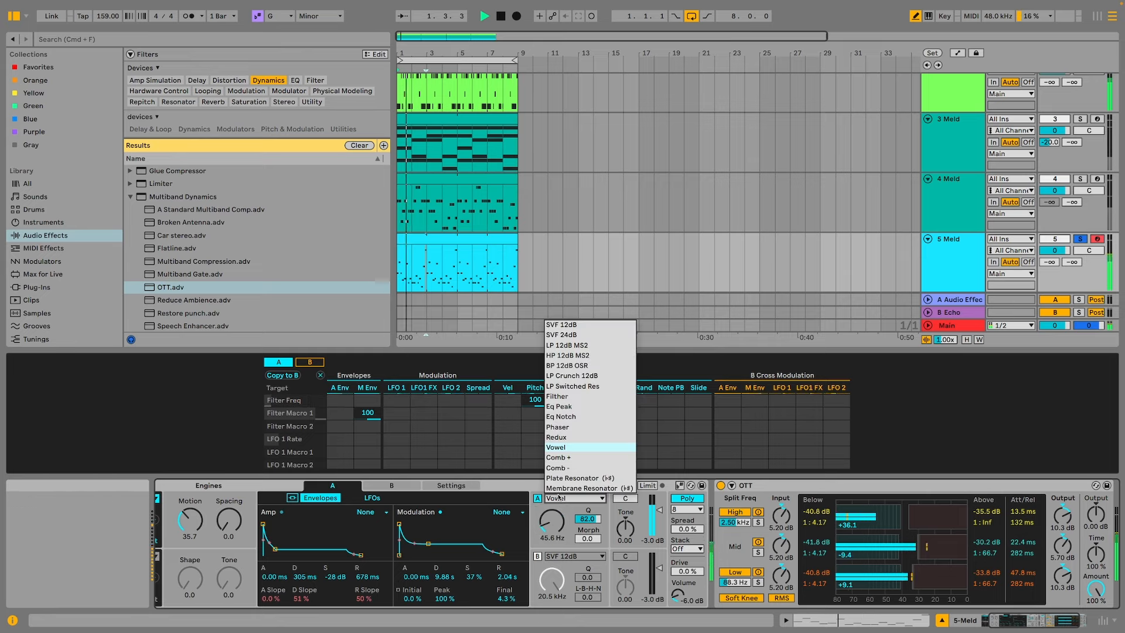
{"action": "left_click", "coordinate": [580, 487]}
{"action": "left_click_drag", "start_coordinate": [553, 521], "coordinate": [587, 528]}
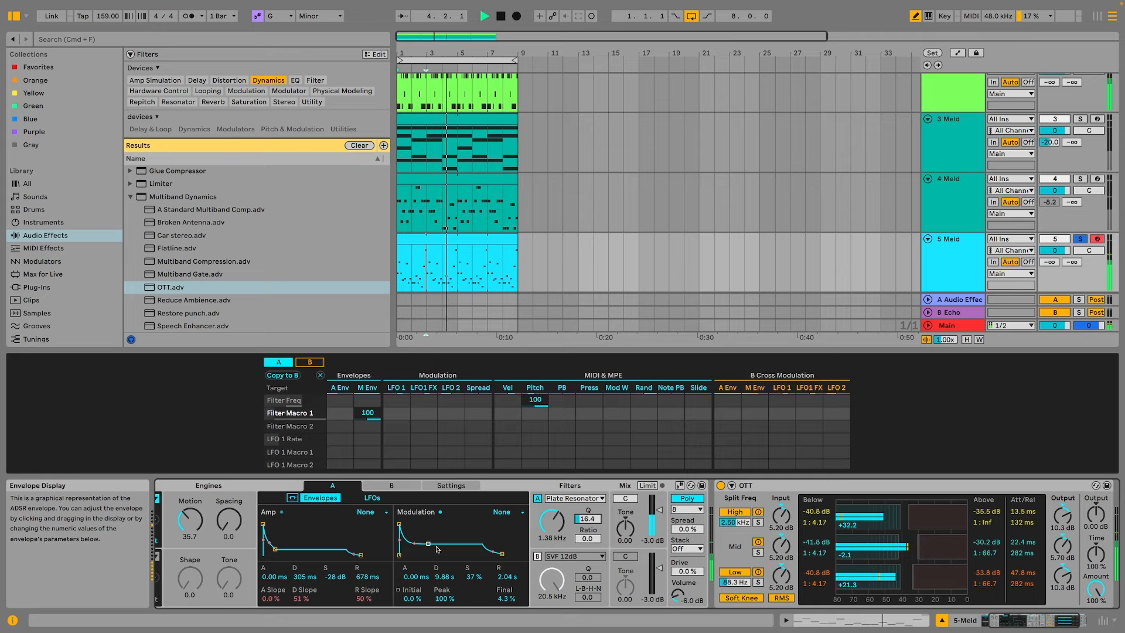
Shorten engine A's modulation envelope to 148 ms decay, 0% sustain and 1.13 s release, and raise Meld's volume to -1.5 dB.
{"action": "left_click_drag", "start_coordinate": [428, 544], "coordinate": [409, 557]}
{"action": "left_click_drag", "start_coordinate": [502, 553], "coordinate": [500, 557]}
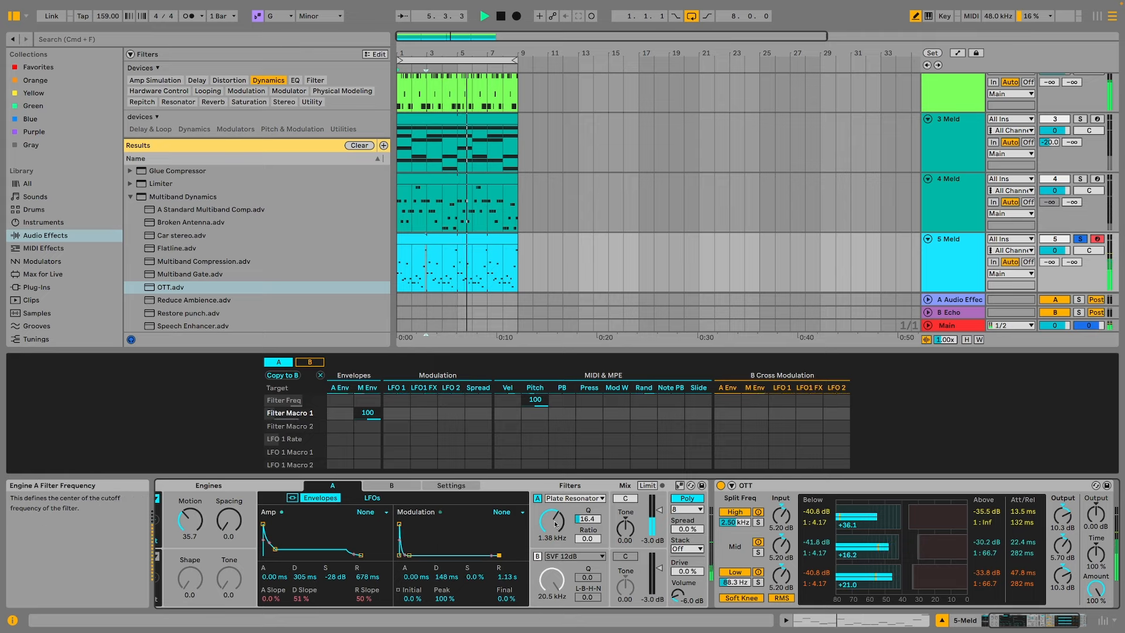
{"action": "left_click_drag", "start_coordinate": [701, 599], "coordinate": [701, 575]}
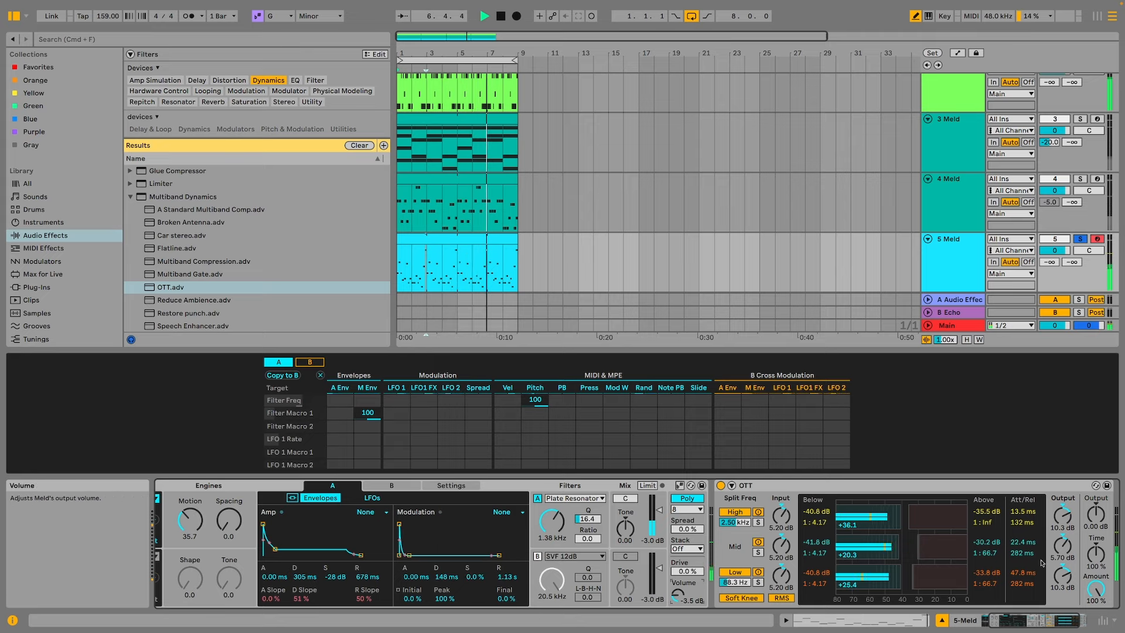
Switch engine A's filter to Membrane Resonator and set its frequency to 313 Hz and Q to 50.8.
{"action": "left_click", "coordinate": [575, 499]}
{"action": "left_click", "coordinate": [581, 495]}
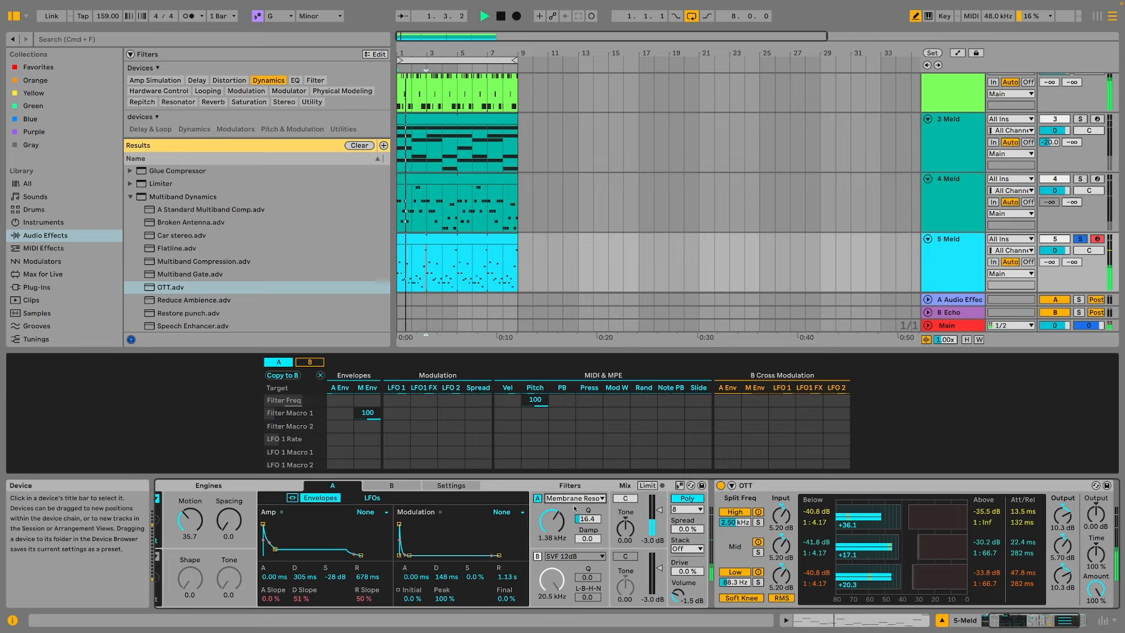
{"action": "left_click_drag", "start_coordinate": [551, 520], "coordinate": [552, 498]}
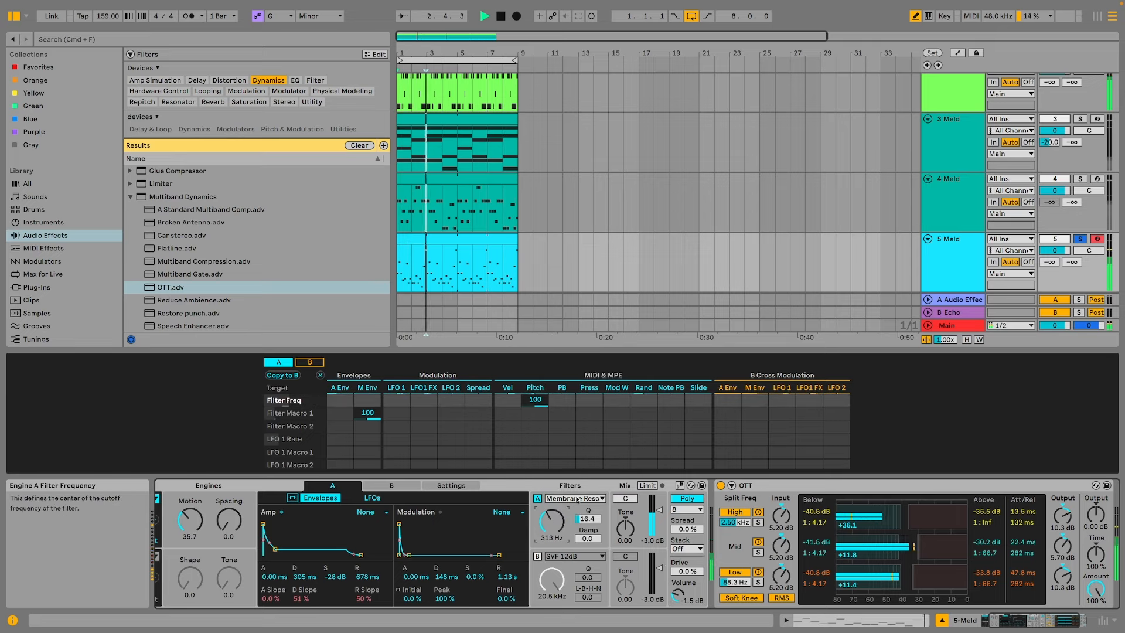
{"action": "left_click_drag", "start_coordinate": [587, 519], "coordinate": [587, 496]}
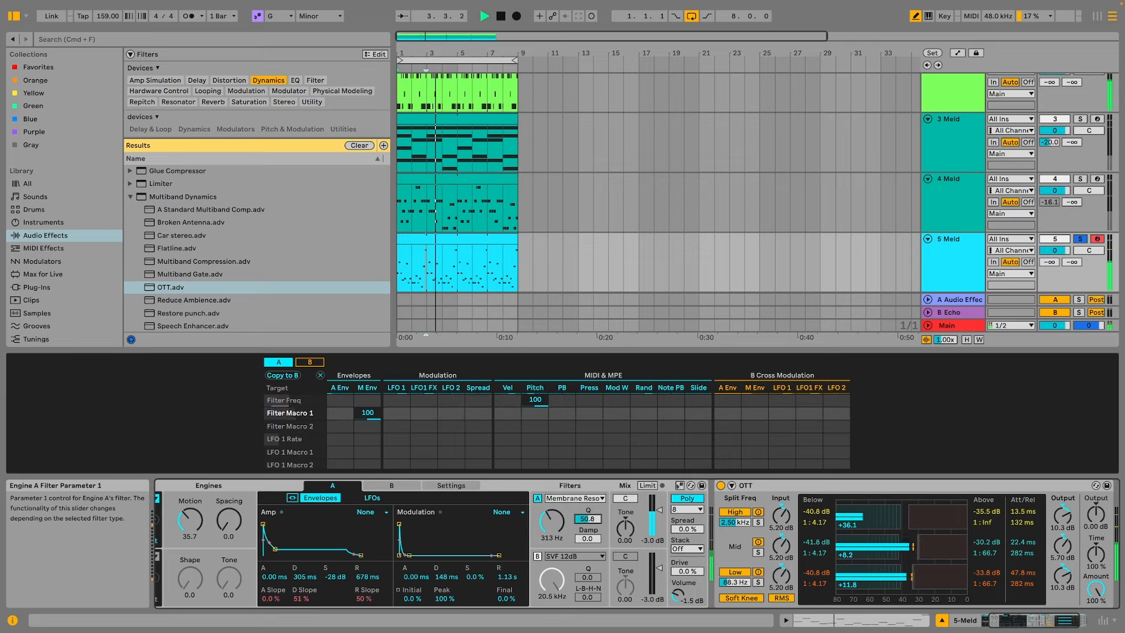
Switch engine A's filter to Phaser and set frequency 2.99 kHz, feedback 67.2 and spread 71.9.
{"action": "left_click", "coordinate": [586, 499]}
{"action": "left_click", "coordinate": [578, 429]}
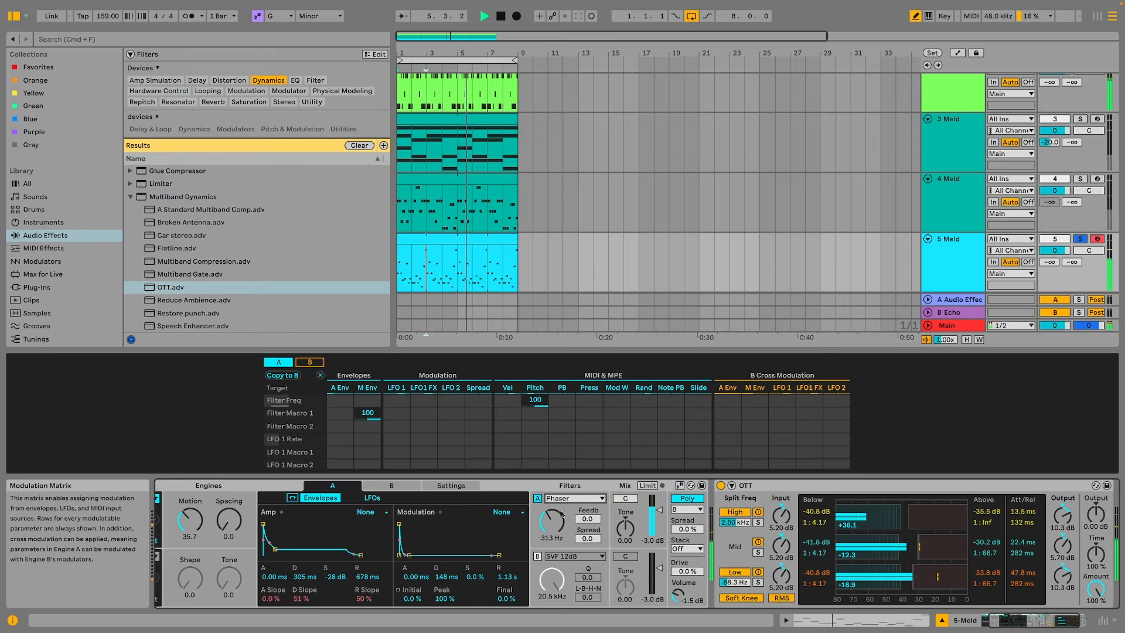
{"action": "left_click_drag", "start_coordinate": [554, 518], "coordinate": [554, 529]}
{"action": "left_click_drag", "start_coordinate": [587, 520], "coordinate": [588, 486]}
{"action": "left_click_drag", "start_coordinate": [553, 520], "coordinate": [552, 492]}
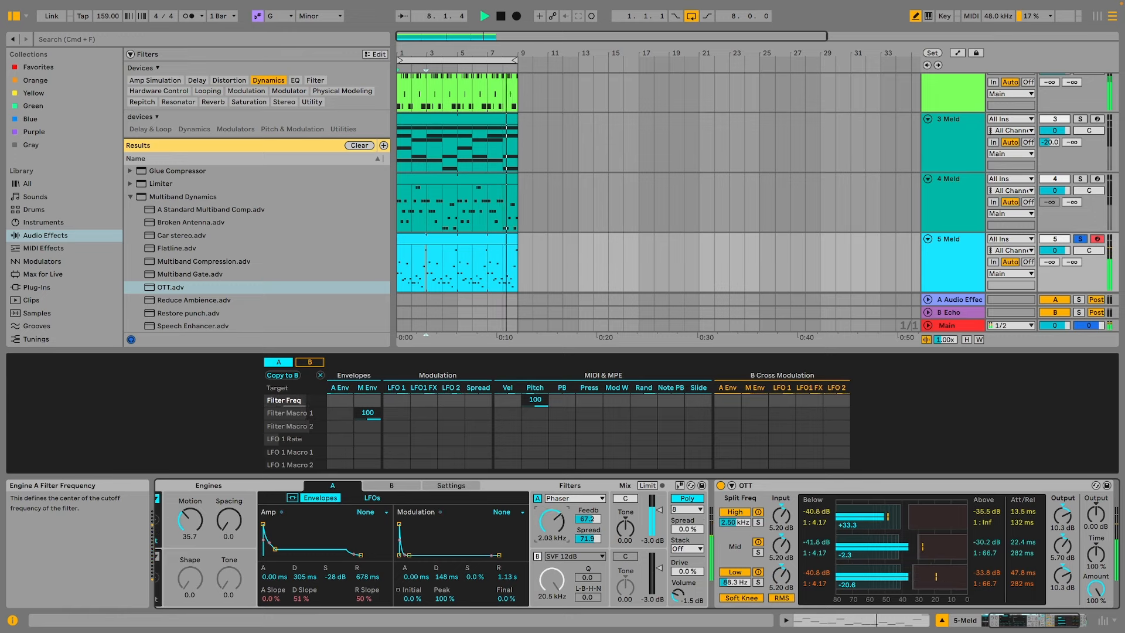
Set engine A's modulation envelope to 84.0 ms decay, 24% sustain, 678 ms release, and its amp envelope to 84.0 ms decay, -23 dB sustain.
{"action": "left_click_drag", "start_coordinate": [409, 554], "coordinate": [413, 534]}
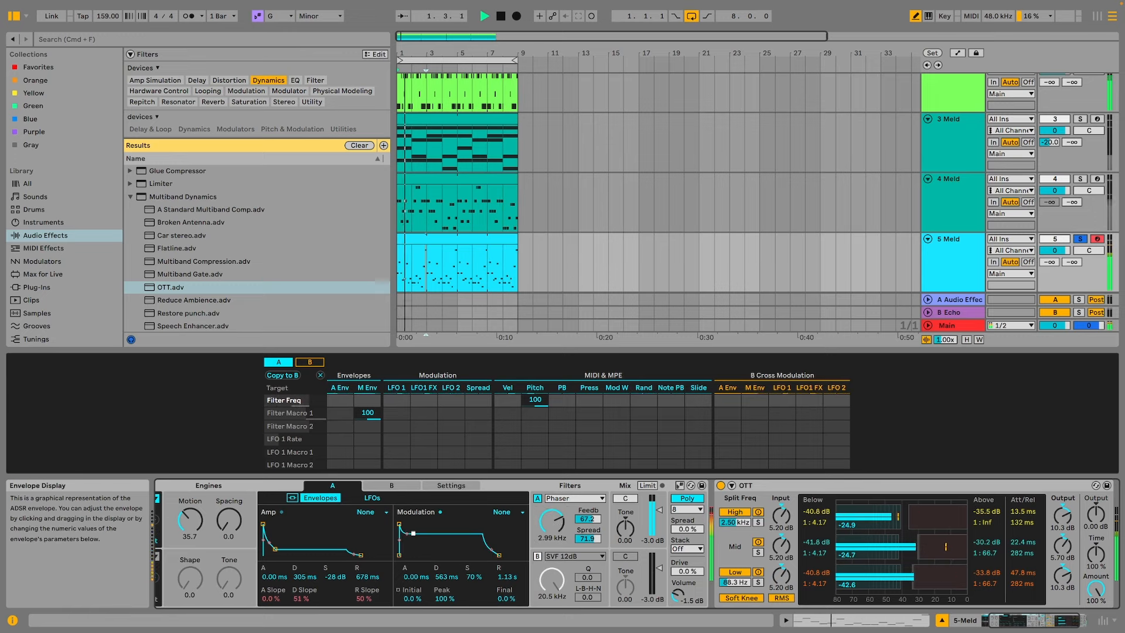
{"action": "left_click_drag", "start_coordinate": [498, 555], "coordinate": [497, 555]}
{"action": "left_click_drag", "start_coordinate": [490, 551], "coordinate": [490, 552]}
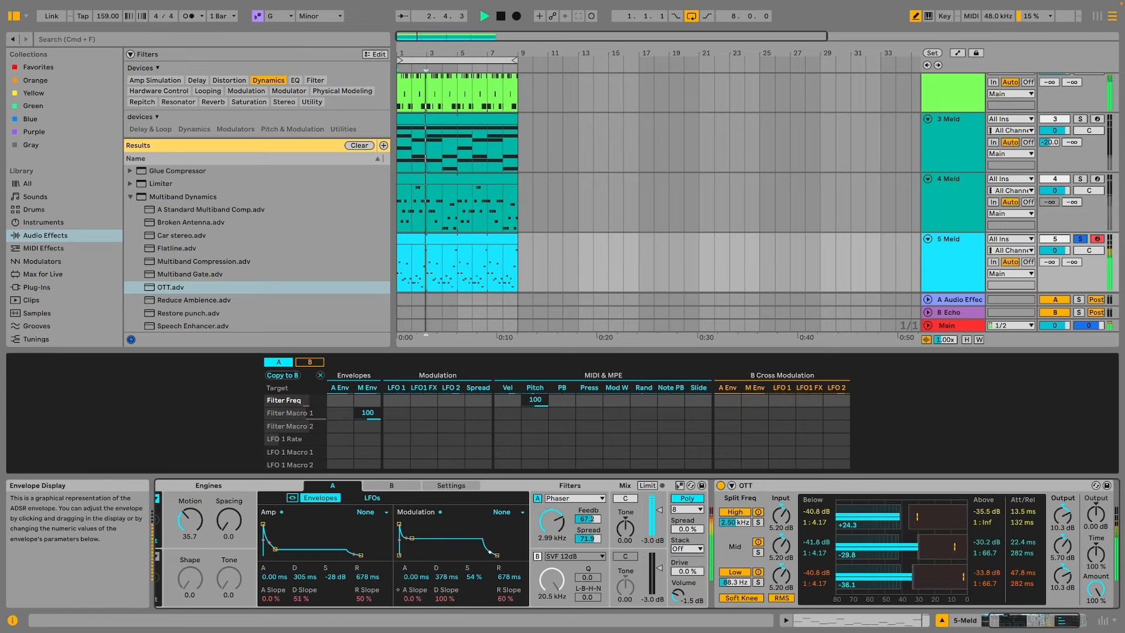
{"action": "left_click_drag", "start_coordinate": [412, 538], "coordinate": [408, 547]}
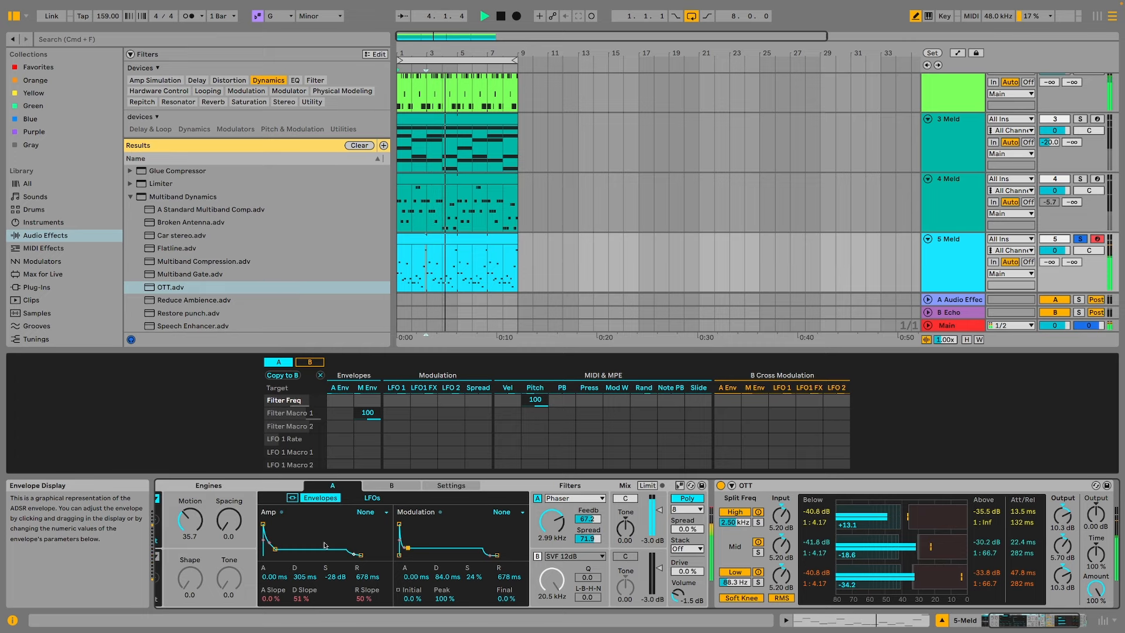
{"action": "left_click_drag", "start_coordinate": [275, 549], "coordinate": [272, 546]}
Try engine A's Motion at 96.8, return it to 0.0, and step the oscillator type back through Square Sync to Basic Shapes.
{"action": "scroll", "coordinate": [286, 404], "scroll_direction": "up", "scroll_amount": 2}
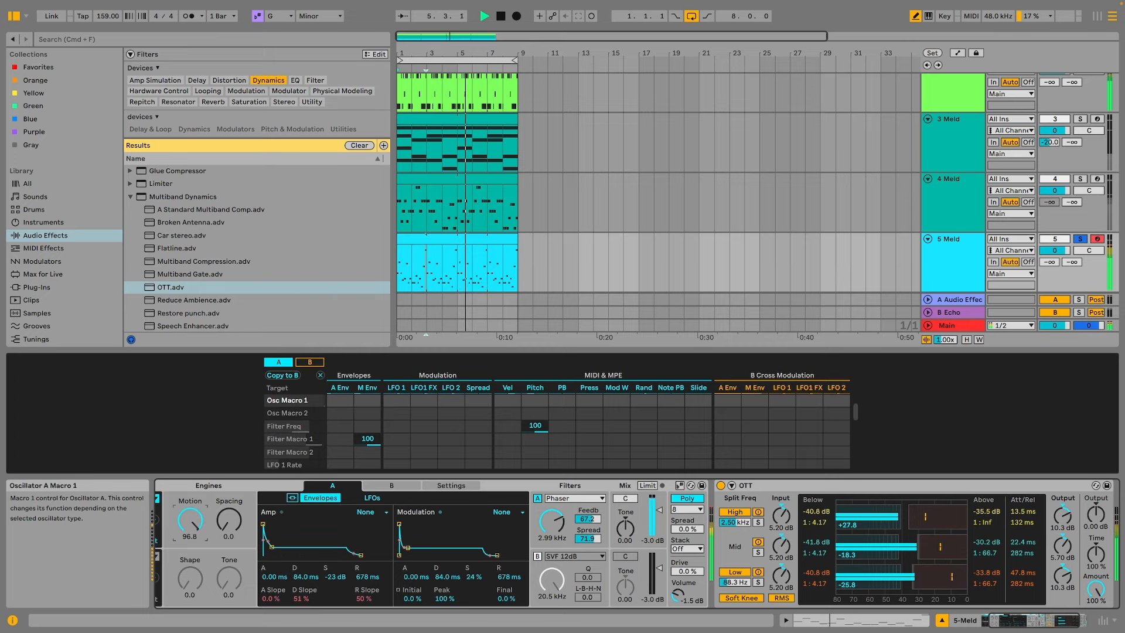
{"action": "left_click", "coordinate": [1023, 628]}
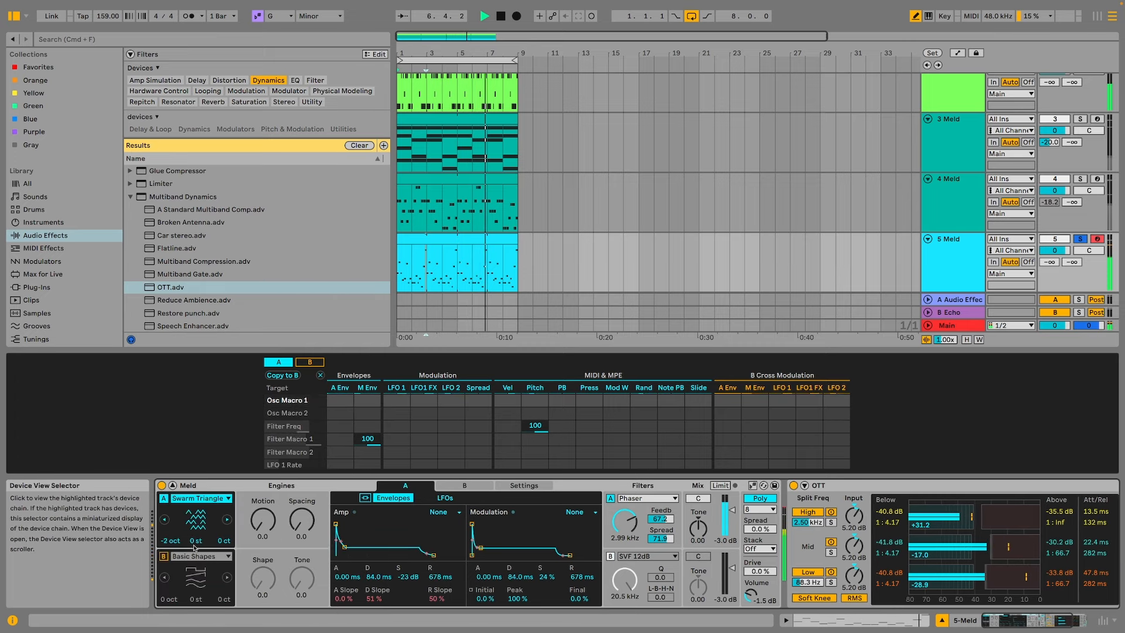
{"action": "left_click", "coordinate": [166, 520]}
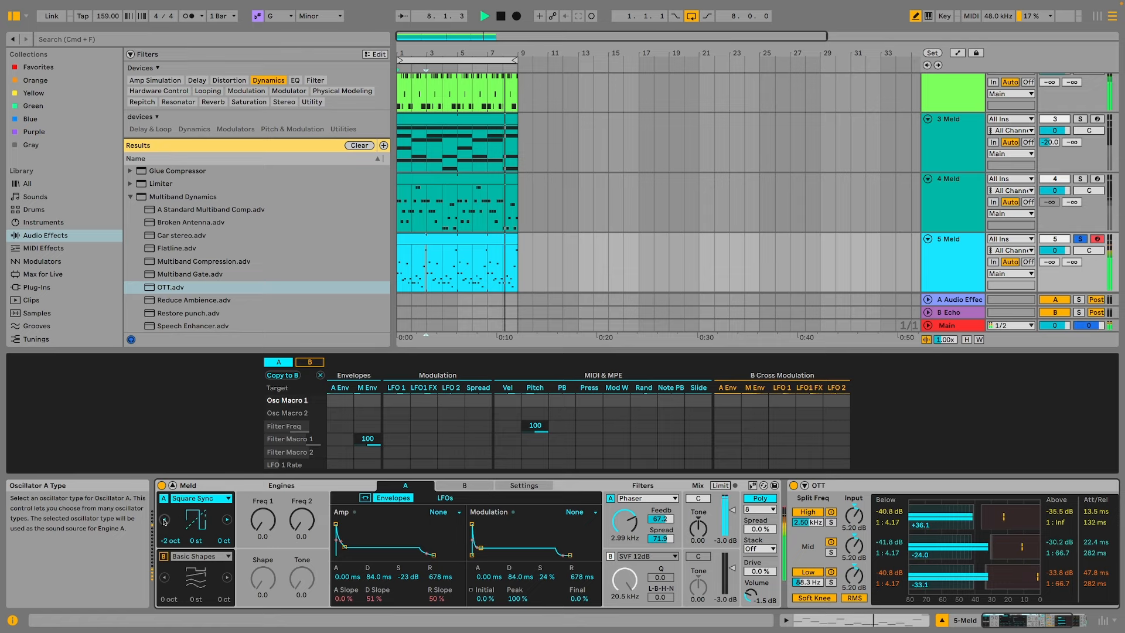
{"action": "left_click", "coordinate": [165, 520]}
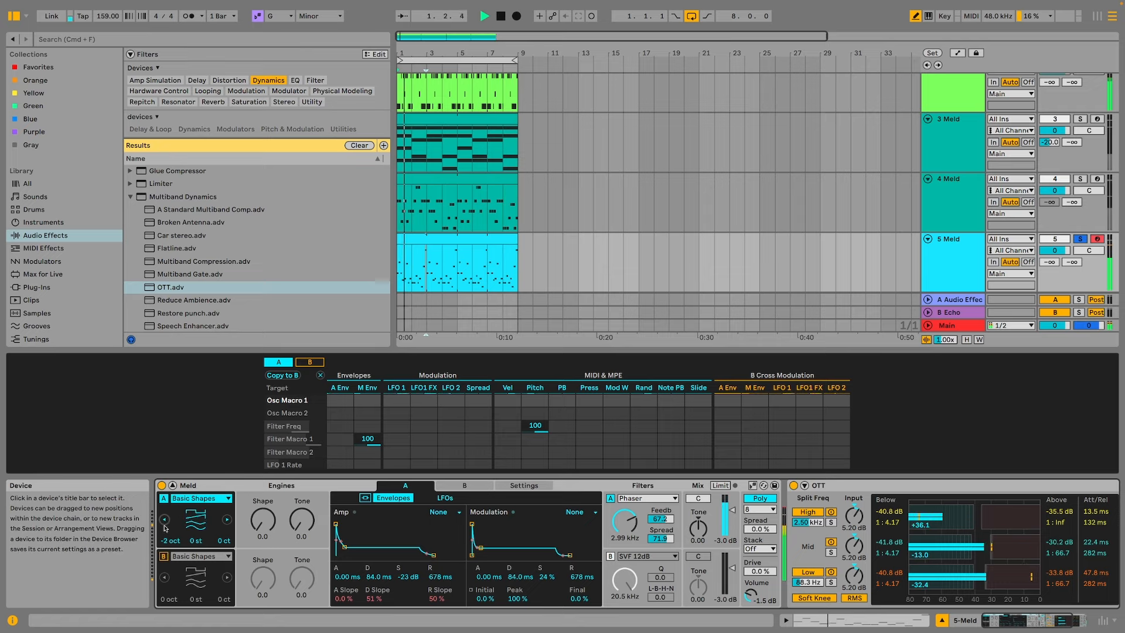
Try engine A's filter as LP Switched Res at 38.7 Hz with Lofi 14.8, and switch it to Redux with Crush 39.8.
{"action": "left_click", "coordinate": [674, 498]}
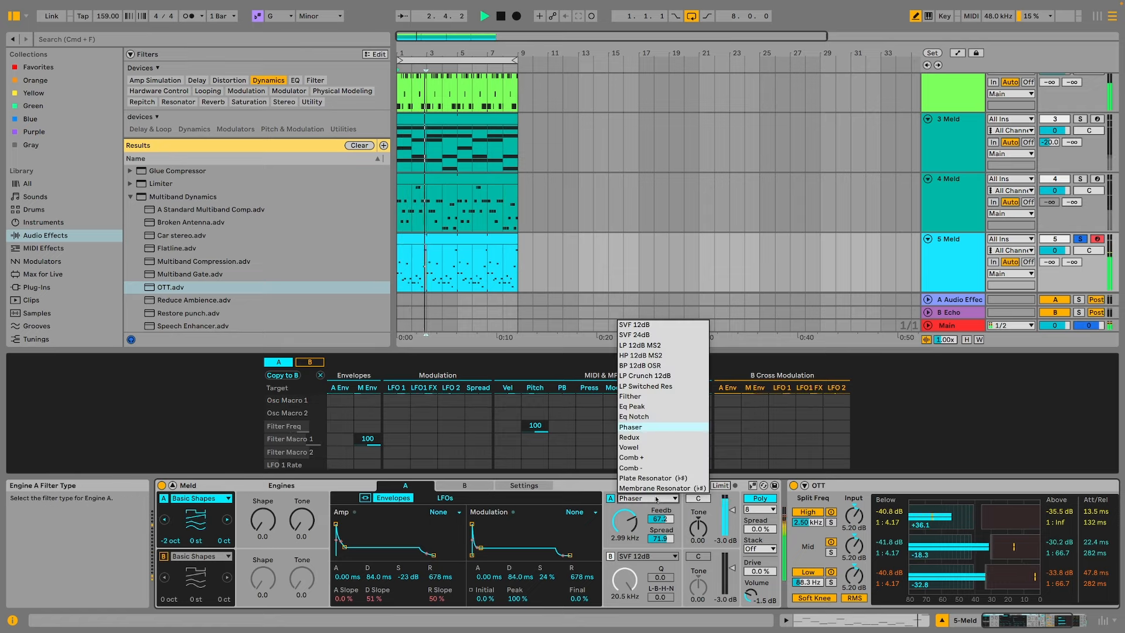
{"action": "left_click", "coordinate": [654, 387]}
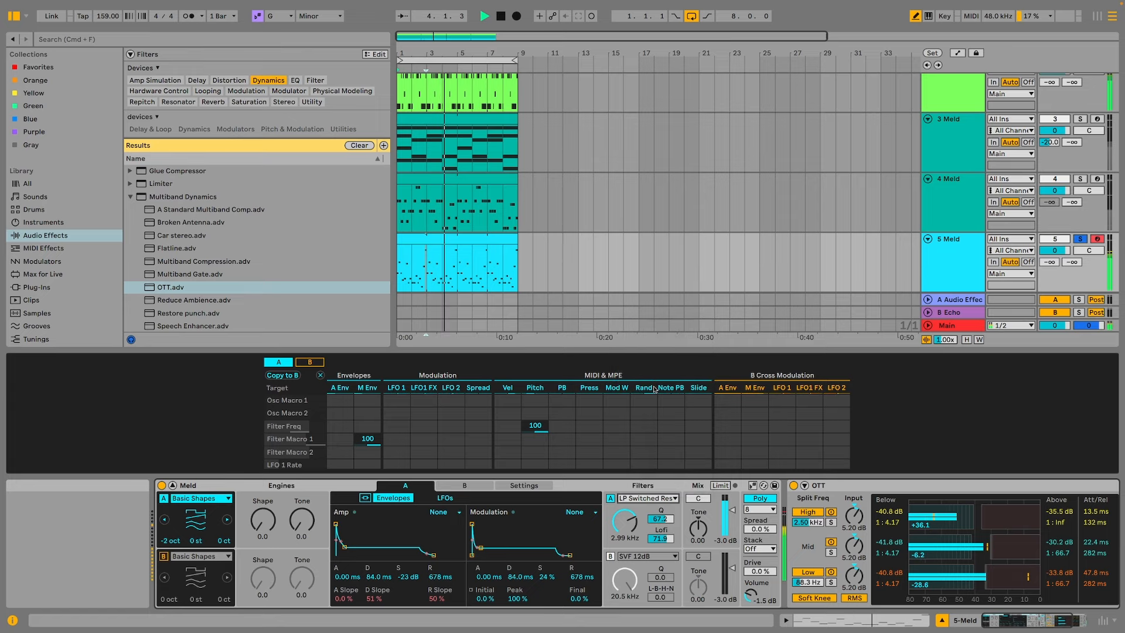
{"action": "left_click_drag", "start_coordinate": [625, 521], "coordinate": [660, 563]}
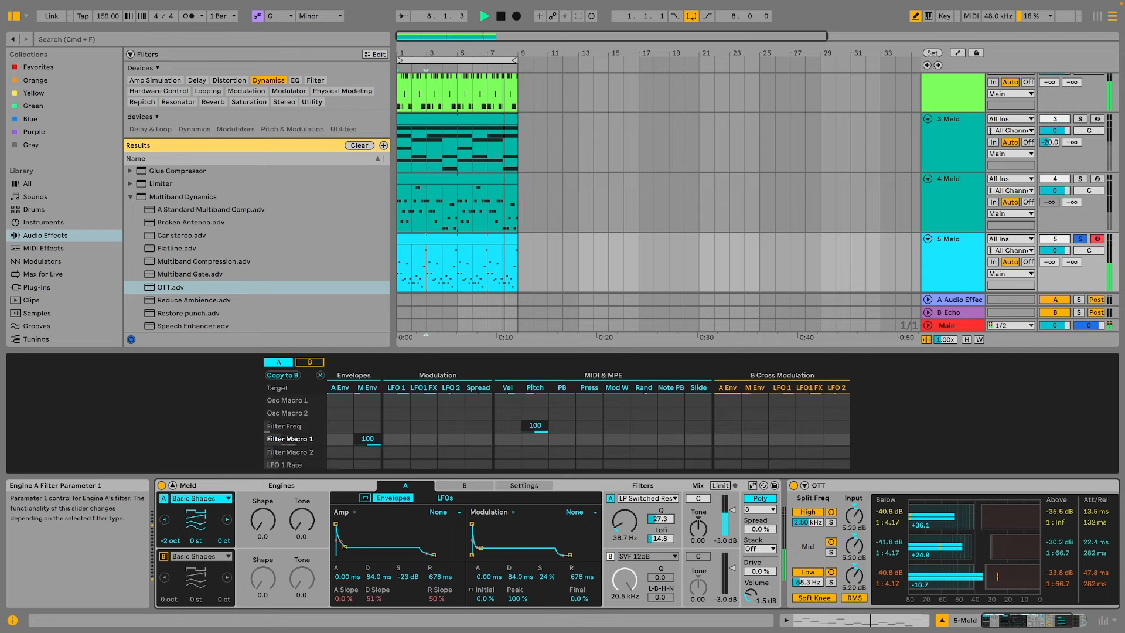
{"action": "left_click", "coordinate": [648, 498]}
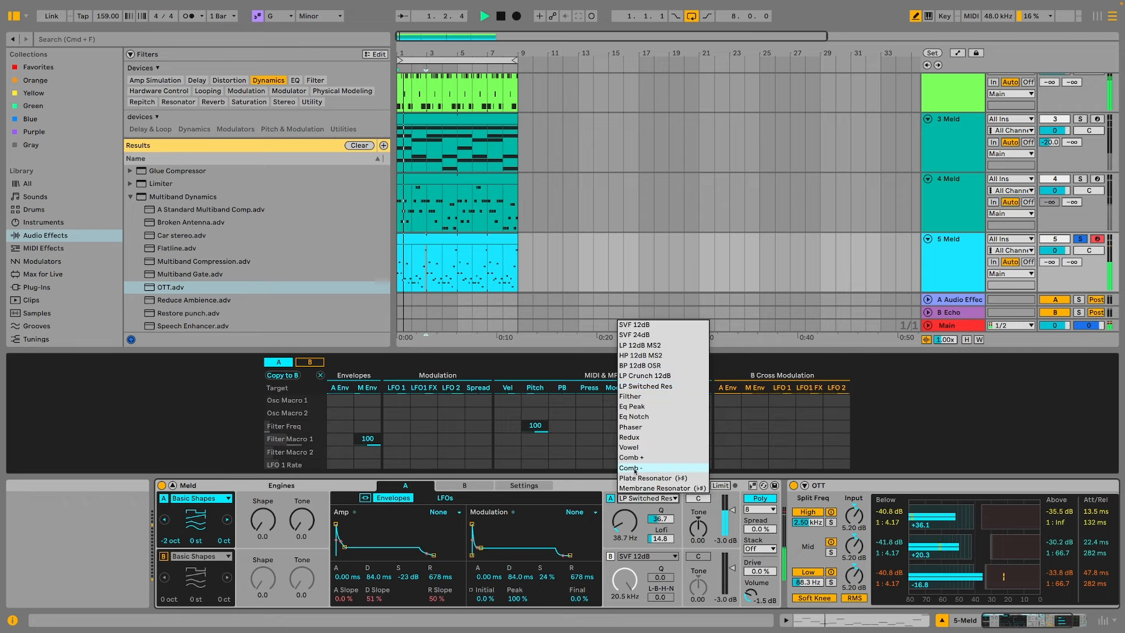
{"action": "left_click", "coordinate": [632, 438]}
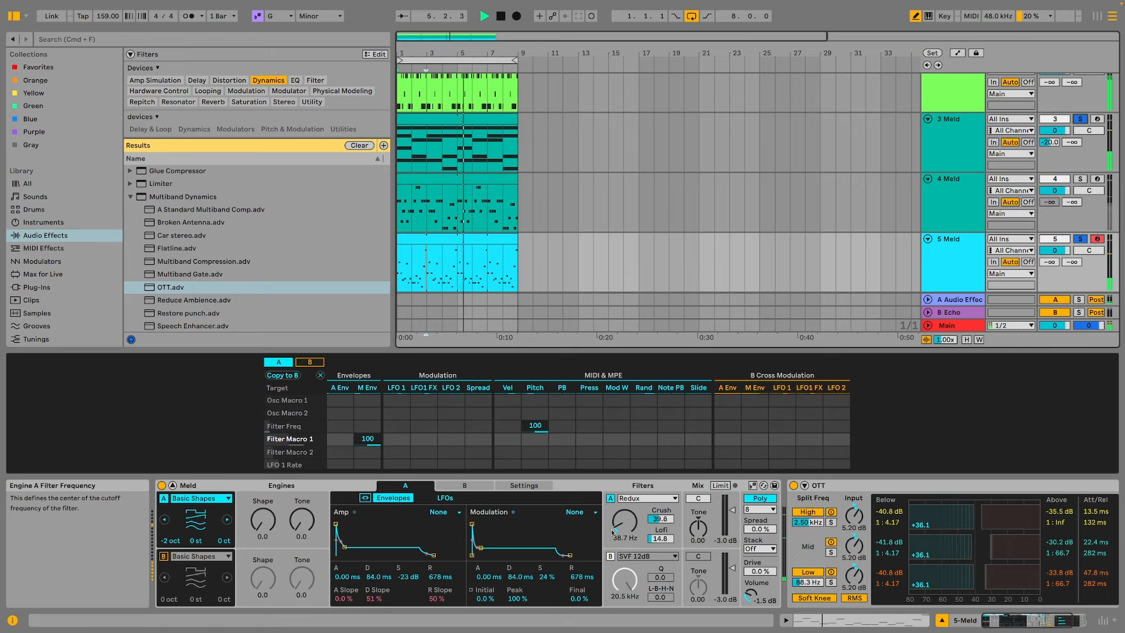
Switch the melody's engine A filter to Plate Resonator and clear the solos on tracks 3 and 5.
{"action": "left_click", "coordinate": [648, 498]}
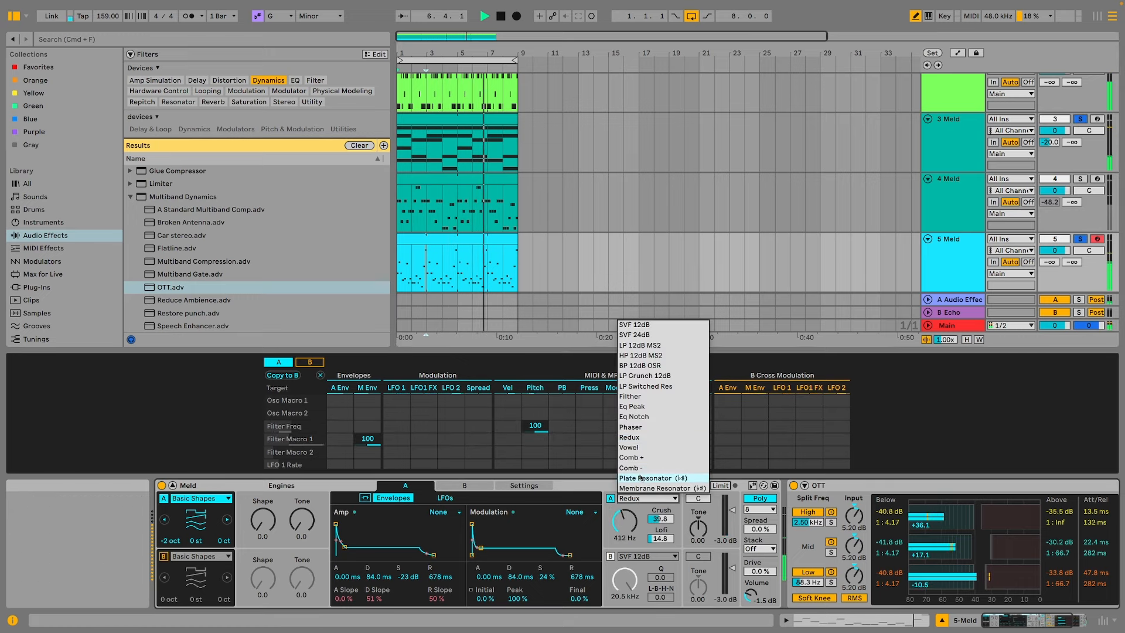
{"action": "left_click", "coordinate": [640, 479]}
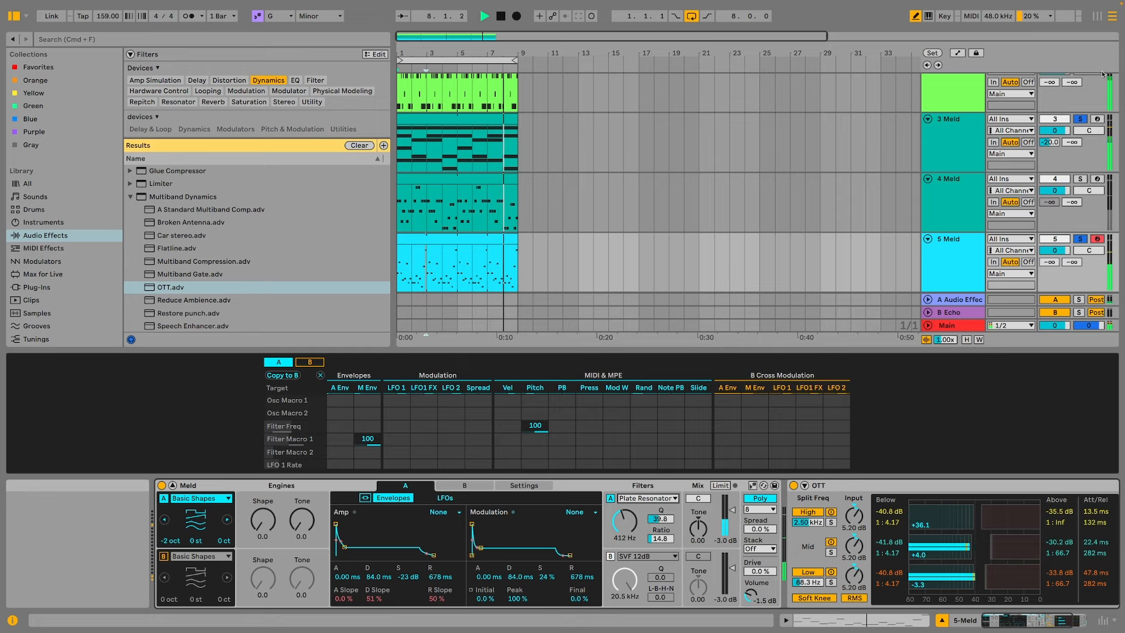
{"action": "left_click", "coordinate": [1080, 120]}
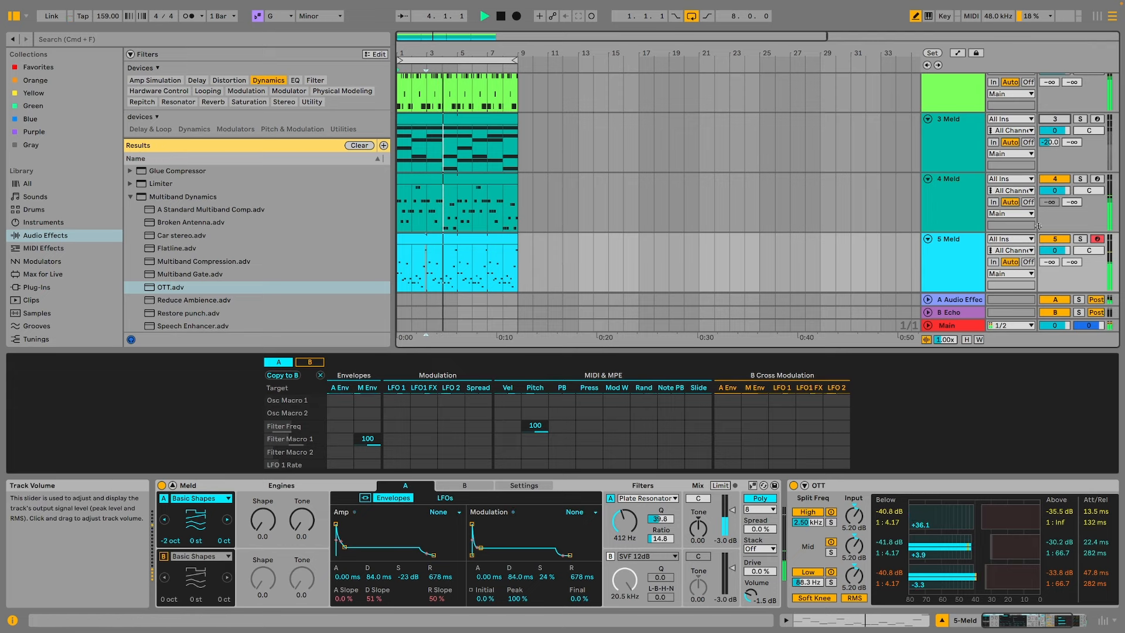
{"action": "left_click", "coordinate": [956, 264]}
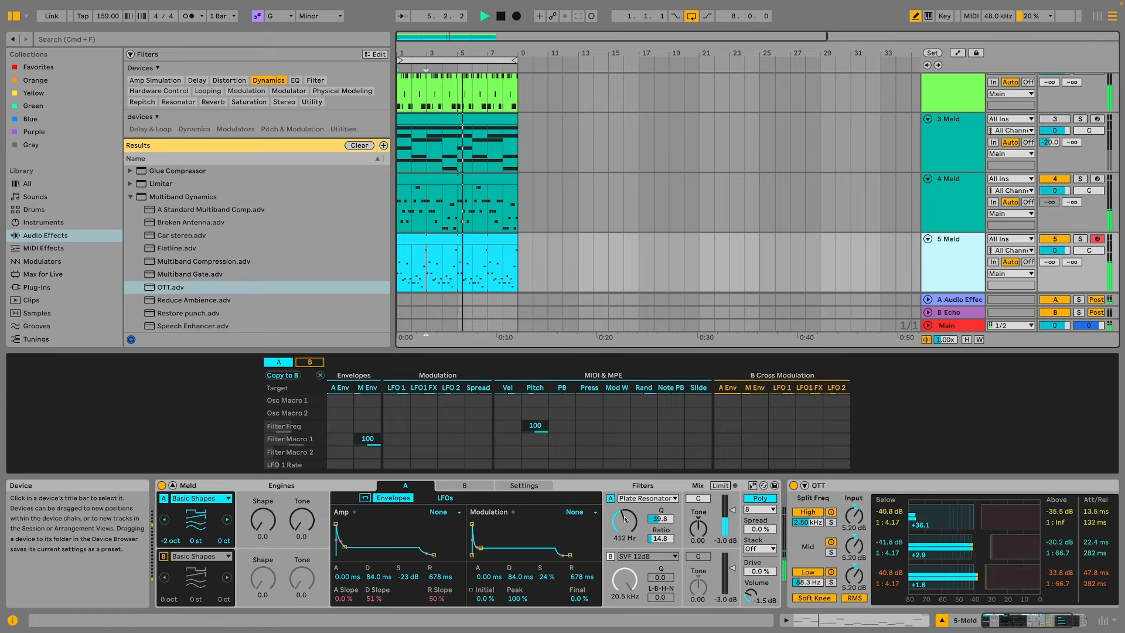
Try engine A's filter as Comb - at 4.26 kHz with feedback 91.4 and Meld's output volume at 4.1 dB.
{"action": "left_click_drag", "start_coordinate": [625, 519], "coordinate": [626, 500]}
{"action": "left_click", "coordinate": [639, 497]}
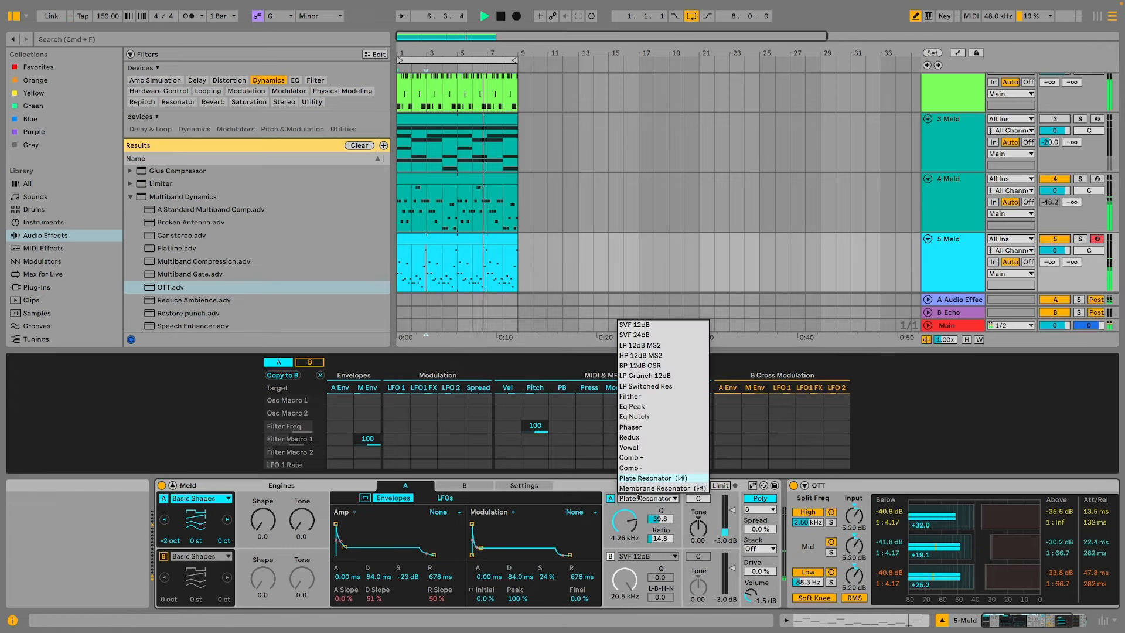
{"action": "left_click", "coordinate": [629, 468]}
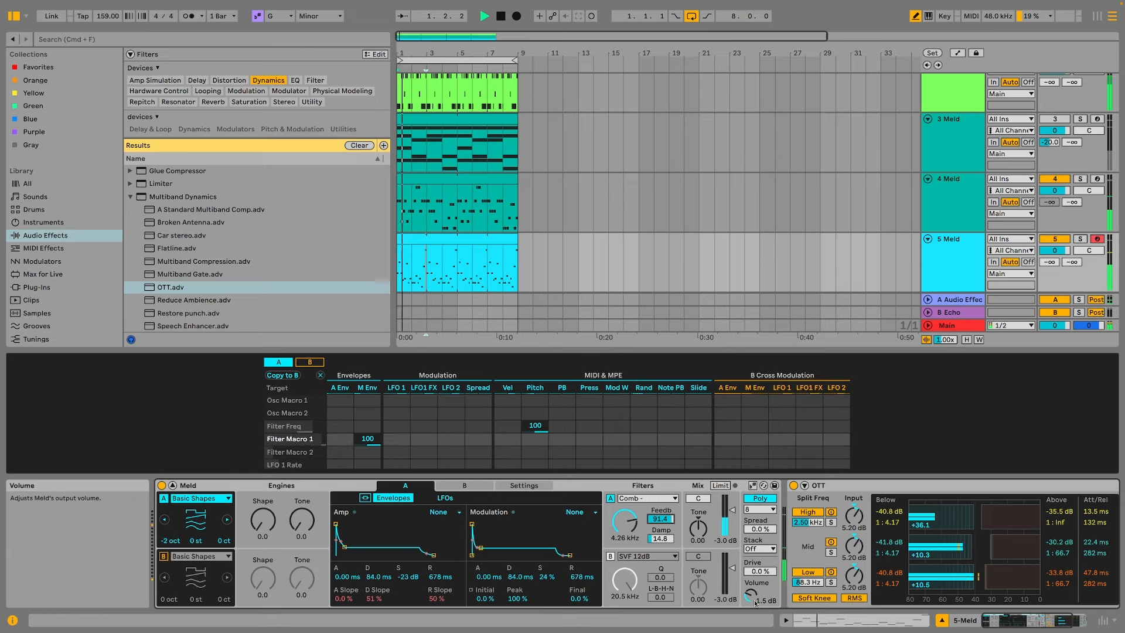
{"action": "left_click_drag", "start_coordinate": [747, 579], "coordinate": [746, 585]}
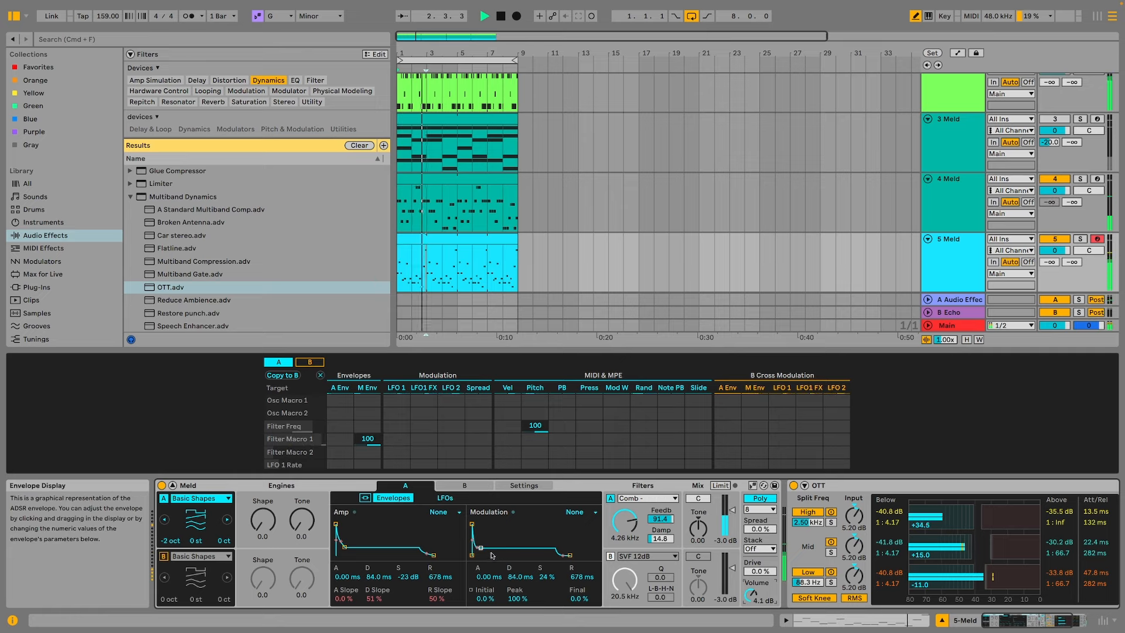
Switch engine A's filter to Vowel at 110 Hz, set the modulation envelope to 960 ms decay and 37% sustain, and raise Meld's volume to 6.0 dB.
{"action": "left_click", "coordinate": [632, 499]}
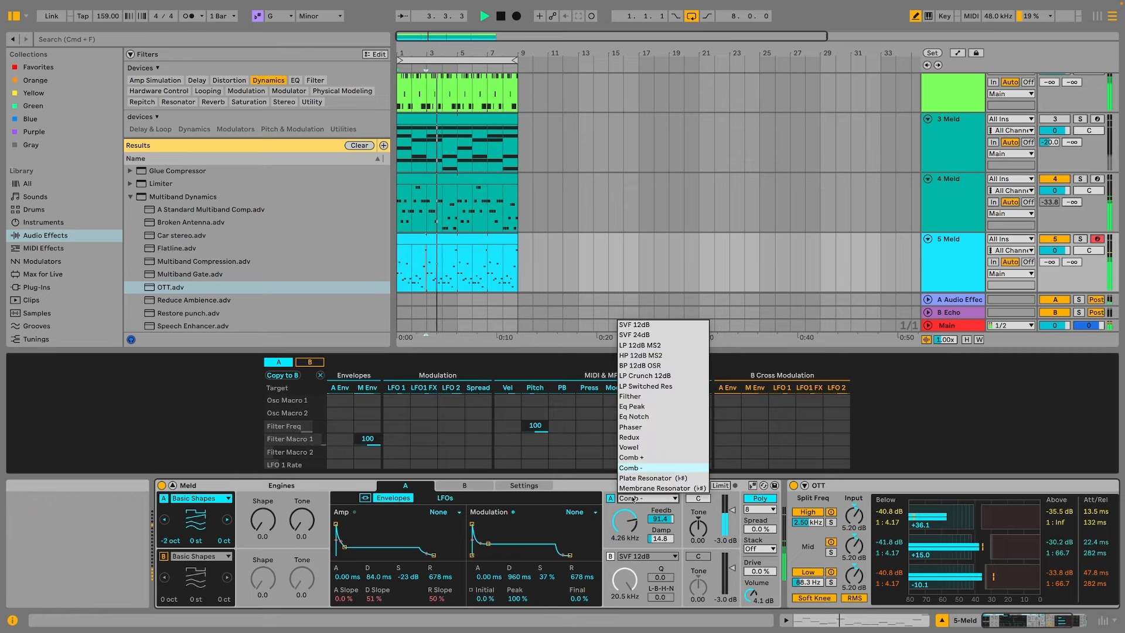
{"action": "left_click", "coordinate": [632, 447]}
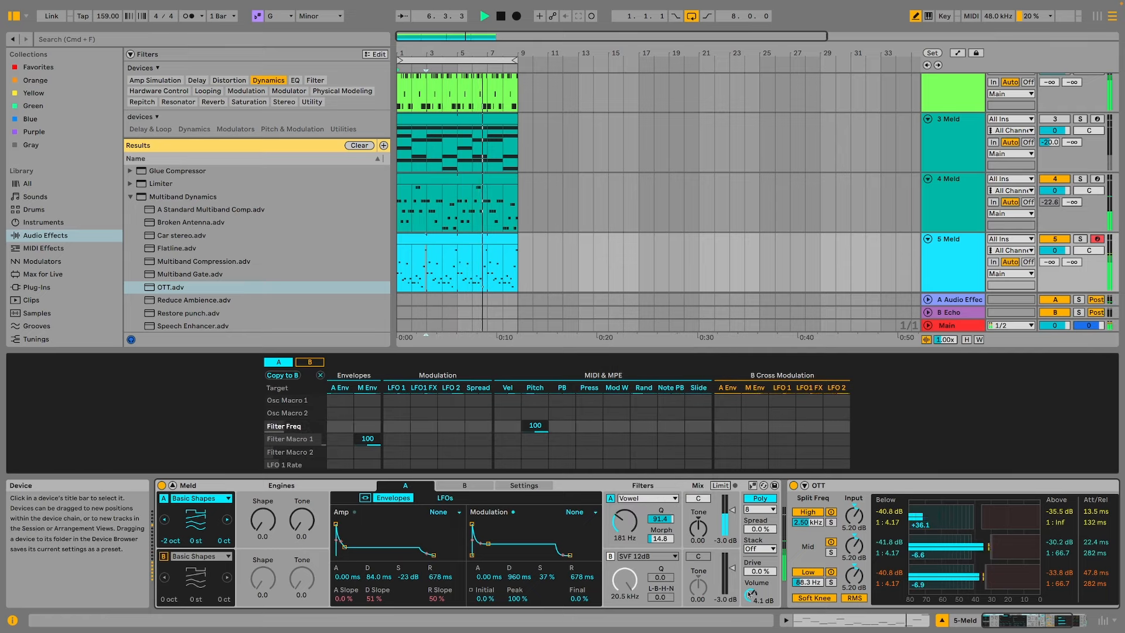
{"action": "left_click_drag", "start_coordinate": [628, 531], "coordinate": [628, 516]}
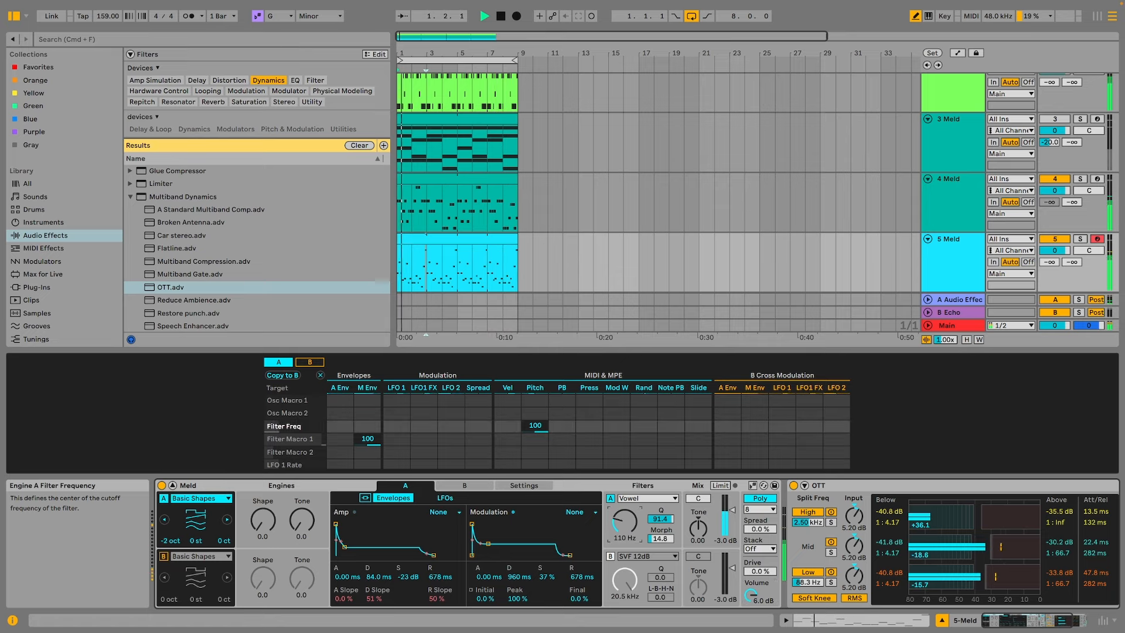
Change engine A to Square 5th, with modulation decay 8.16 s and 0.0% sustain, amp sustain -∞ dB with decay slope 65%, and filter frequency 573 Hz.
{"action": "left_click", "coordinate": [228, 520]}
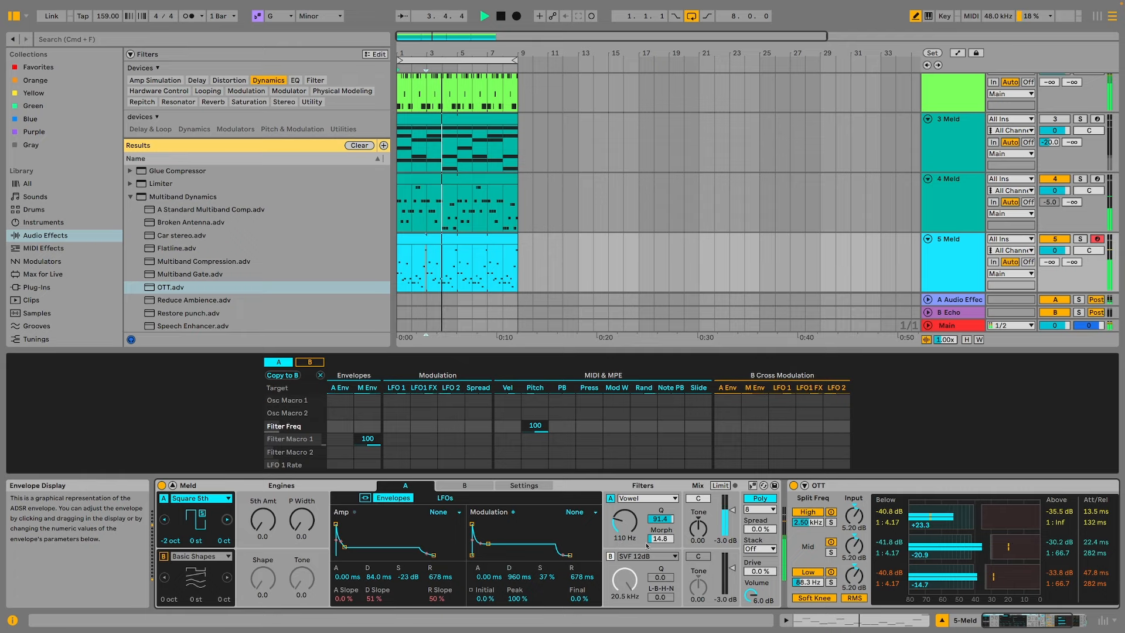
{"action": "left_click_drag", "start_coordinate": [489, 544], "coordinate": [512, 554]}
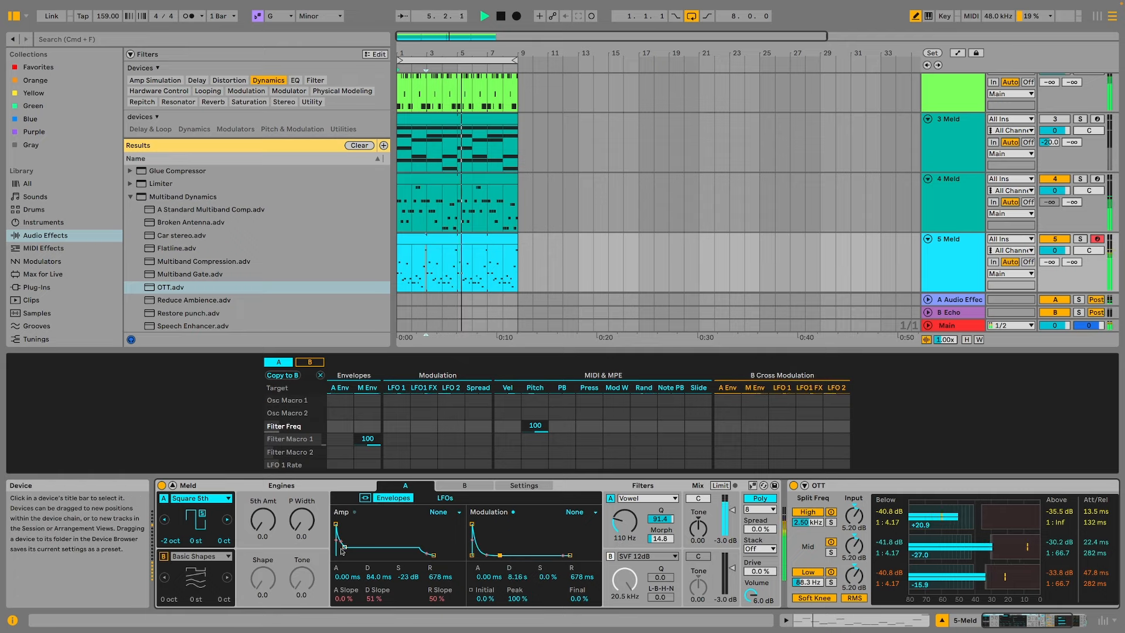
{"action": "left_click_drag", "start_coordinate": [345, 547], "coordinate": [345, 555]}
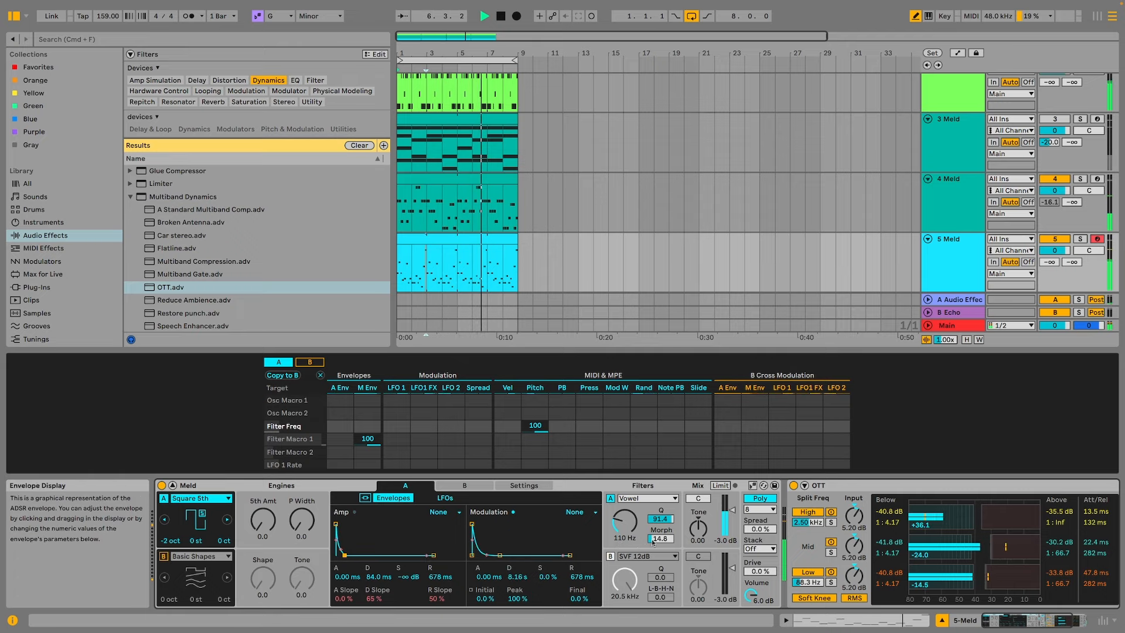
{"action": "mouse_move", "coordinate": [625, 521]}
{"action": "left_mouse_down"}
{"action": "mouse_move", "coordinate": [624, 507]}
{"action": "mouse_move", "coordinate": [628, 523]}
{"action": "left_mouse_up"}
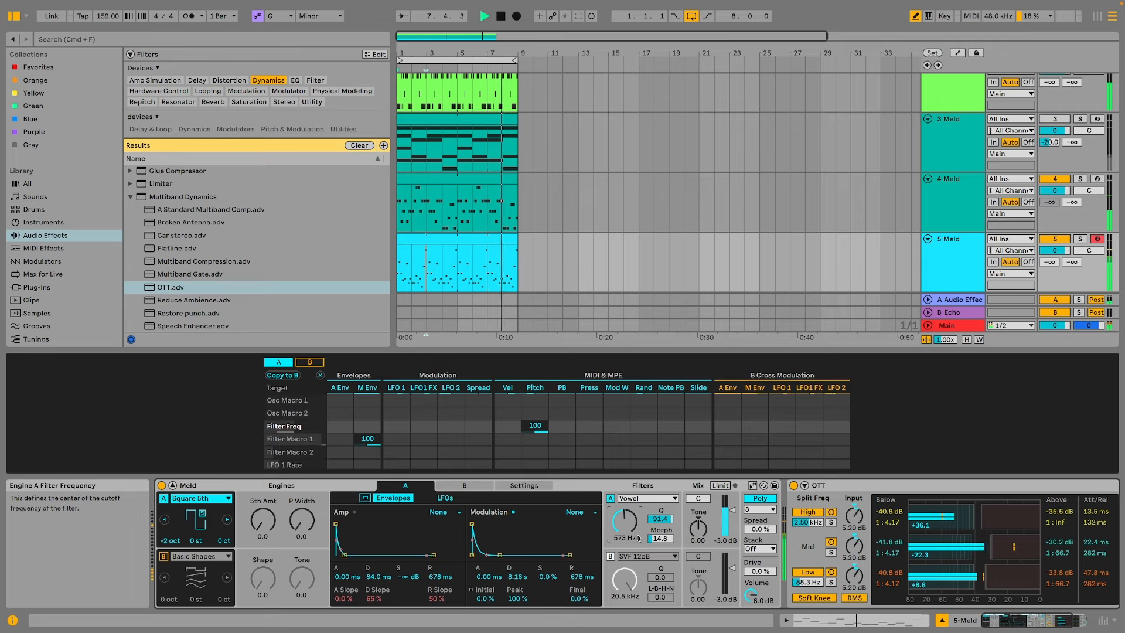
Switch engine A's filter to Plate Resonator at 369 Hz with Q 5.5, and set modulation decay to 148 ms and amp sustain to -47 dB.
{"action": "left_click", "coordinate": [643, 499]}
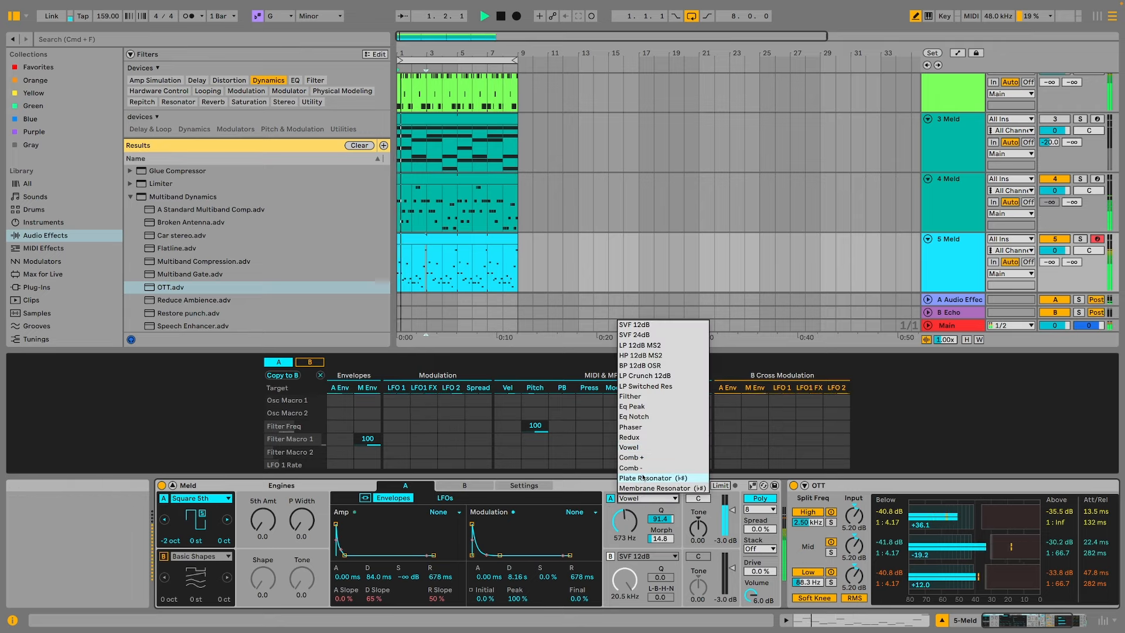
{"action": "left_click", "coordinate": [643, 477]}
{"action": "left_click_drag", "start_coordinate": [626, 521], "coordinate": [658, 537]}
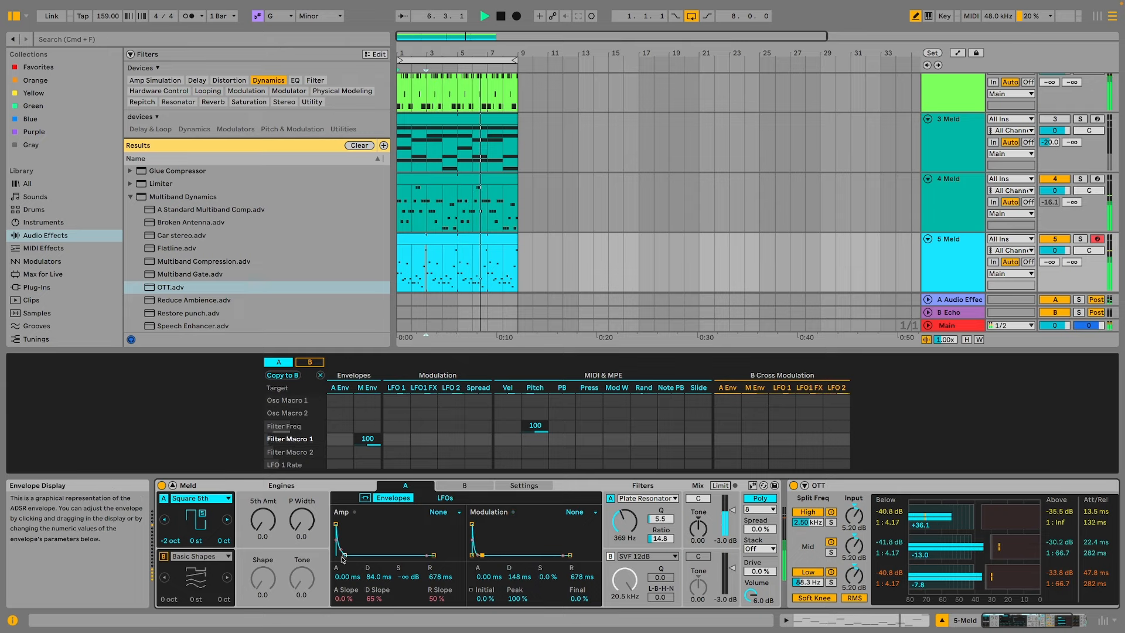
{"action": "left_click_drag", "start_coordinate": [371, 554], "coordinate": [344, 554]}
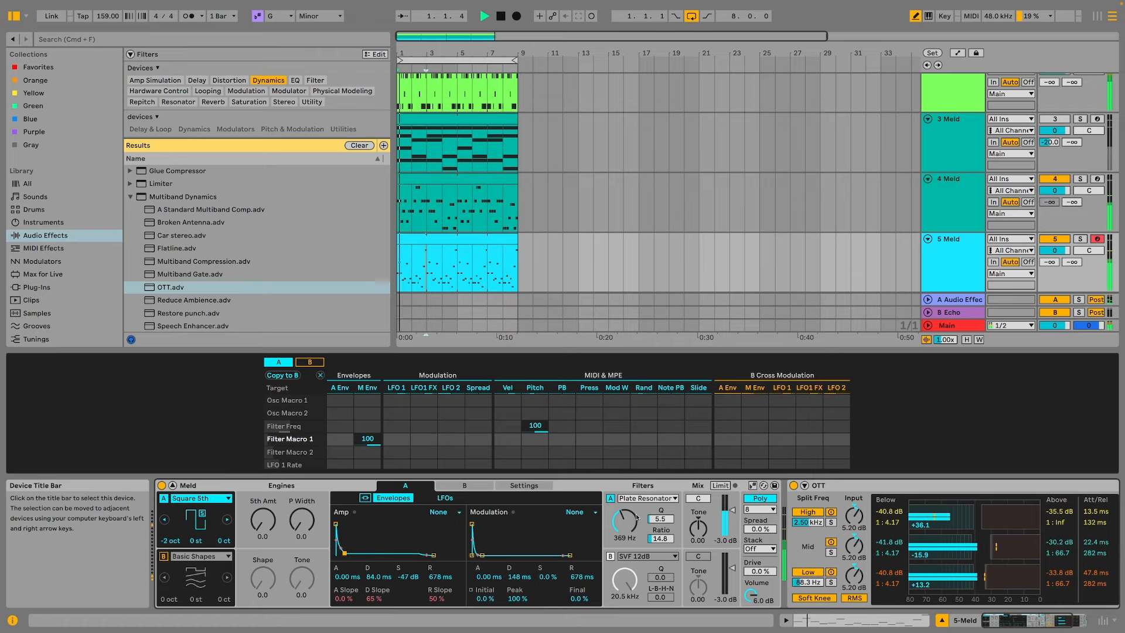
Set the Plate Resonator to 460 Hz with Q 0.0, and the modulation envelope to 810 ms release with a final level of 2.2%.
{"action": "left_click_drag", "start_coordinate": [625, 520], "coordinate": [659, 504]}
{"action": "left_click_drag", "start_coordinate": [608, 534], "coordinate": [660, 551]}
{"action": "left_click_drag", "start_coordinate": [570, 555], "coordinate": [571, 554]}
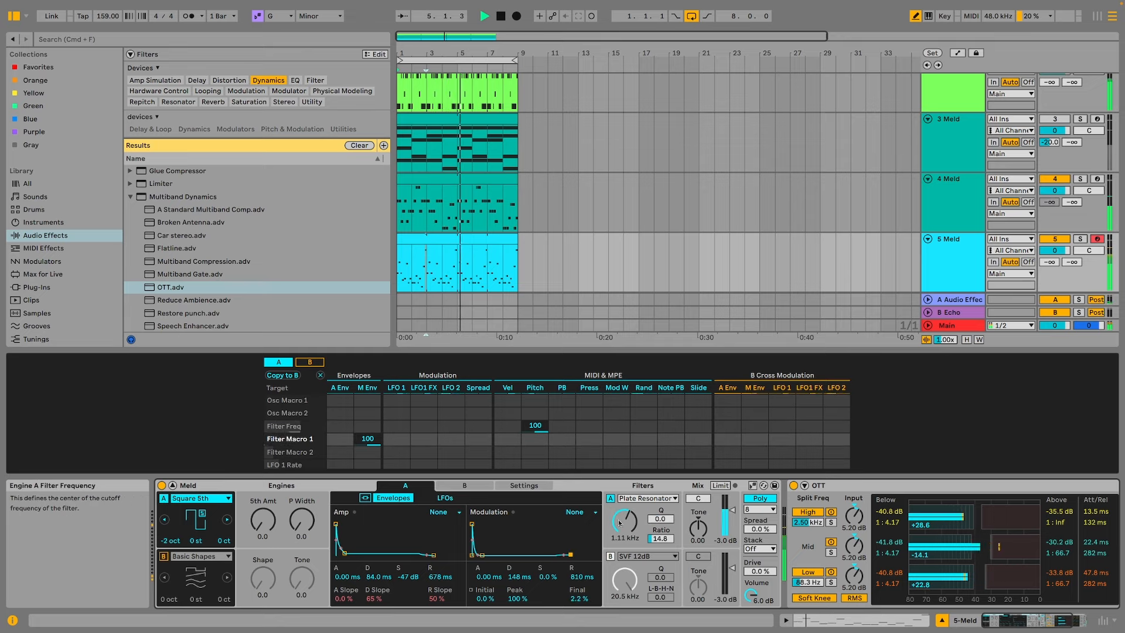
{"action": "left_click_drag", "start_coordinate": [625, 521], "coordinate": [625, 545]}
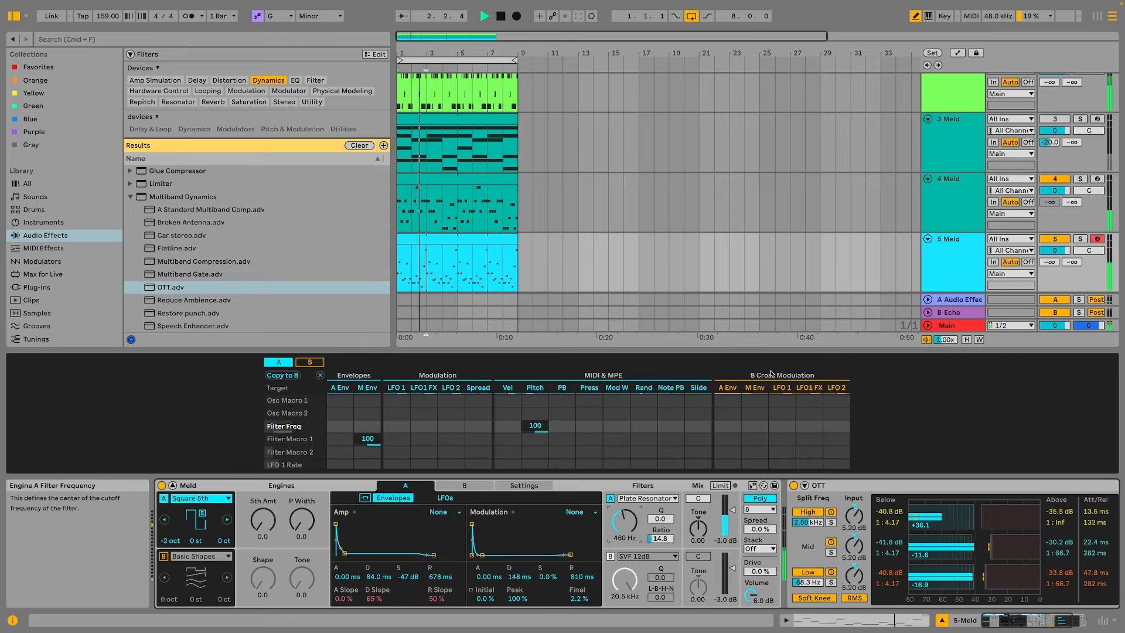
On track 4, switch engine A's filter to Plate Resonator at 79.1 Hz with Q 19.5, modulation decay 84.0 ms and Tone -0.41.
{"action": "left_click", "coordinate": [938, 196]}
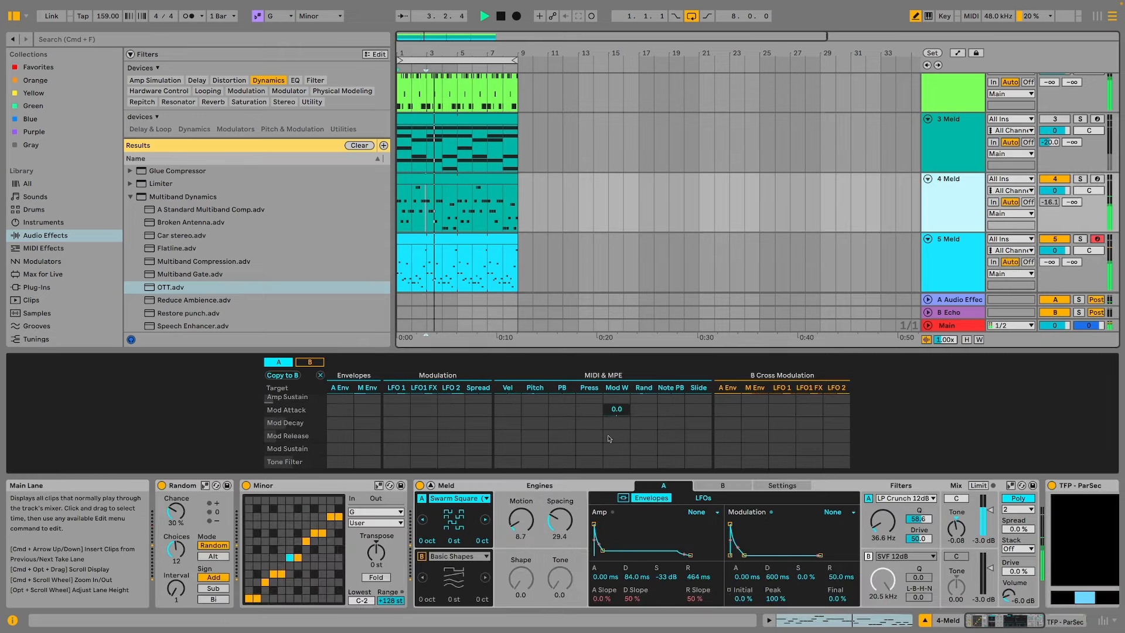
{"action": "left_click", "coordinate": [906, 498]}
{"action": "left_click", "coordinate": [911, 527]}
{"action": "left_click_drag", "start_coordinate": [883, 521], "coordinate": [884, 493]}
{"action": "left_click_drag", "start_coordinate": [744, 555], "coordinate": [743, 555]}
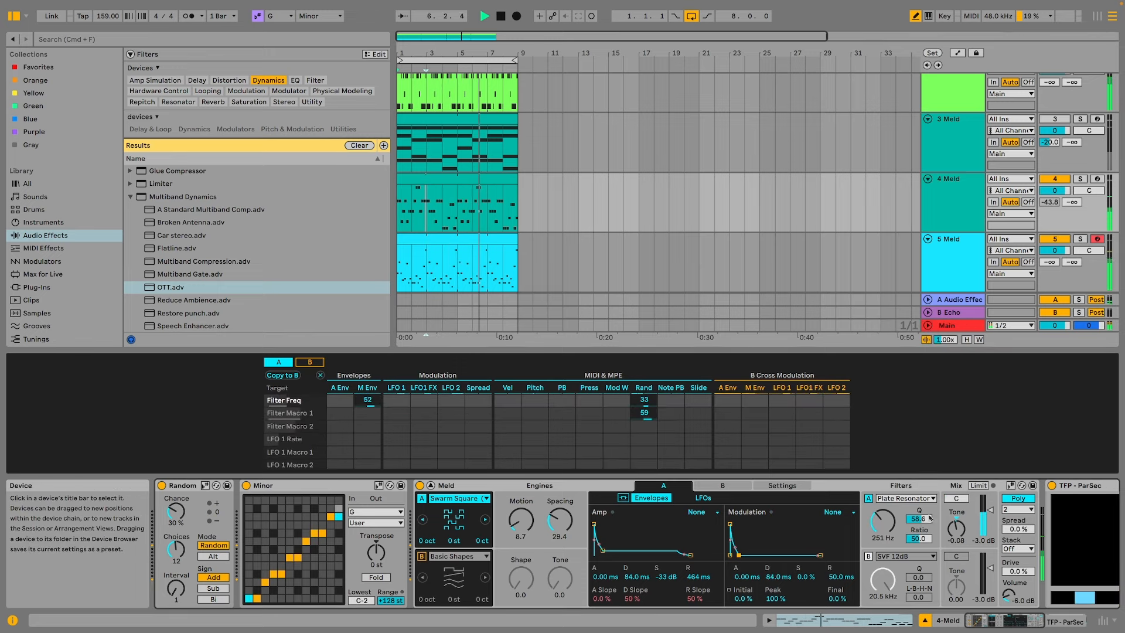
{"action": "left_click_drag", "start_coordinate": [919, 519], "coordinate": [883, 536]}
{"action": "left_click_drag", "start_coordinate": [957, 528], "coordinate": [956, 550]}
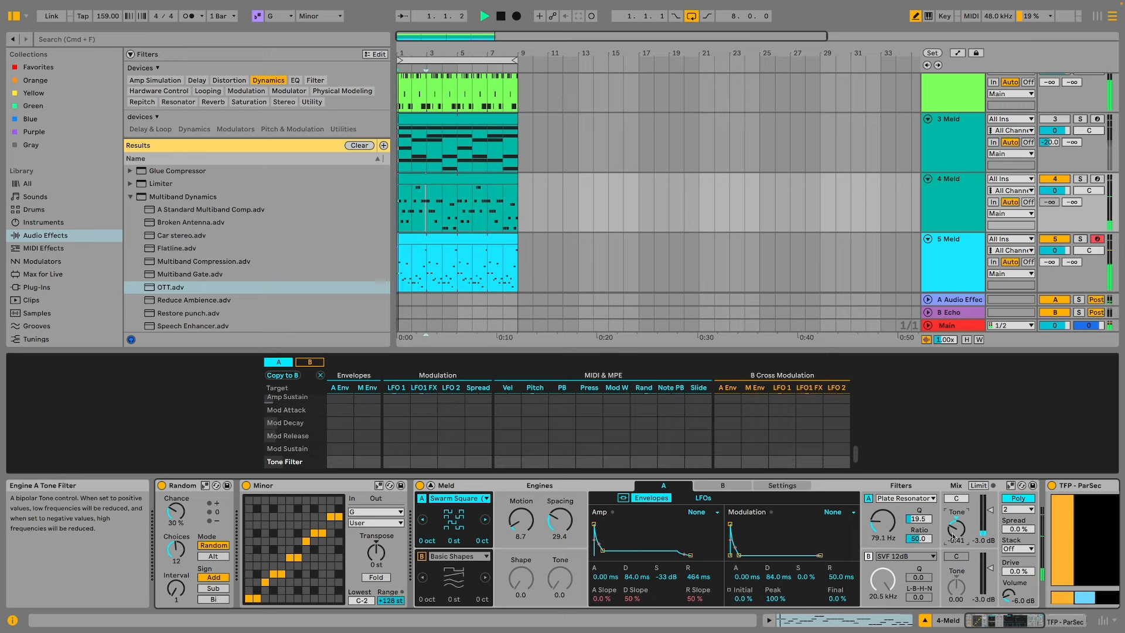
Shape track 4's engine A amp envelope to 810 ms decay, 82% decay slope, -30 dB sustain and 6.68 s release.
{"action": "left_click_drag", "start_coordinate": [603, 551], "coordinate": [697, 555]}
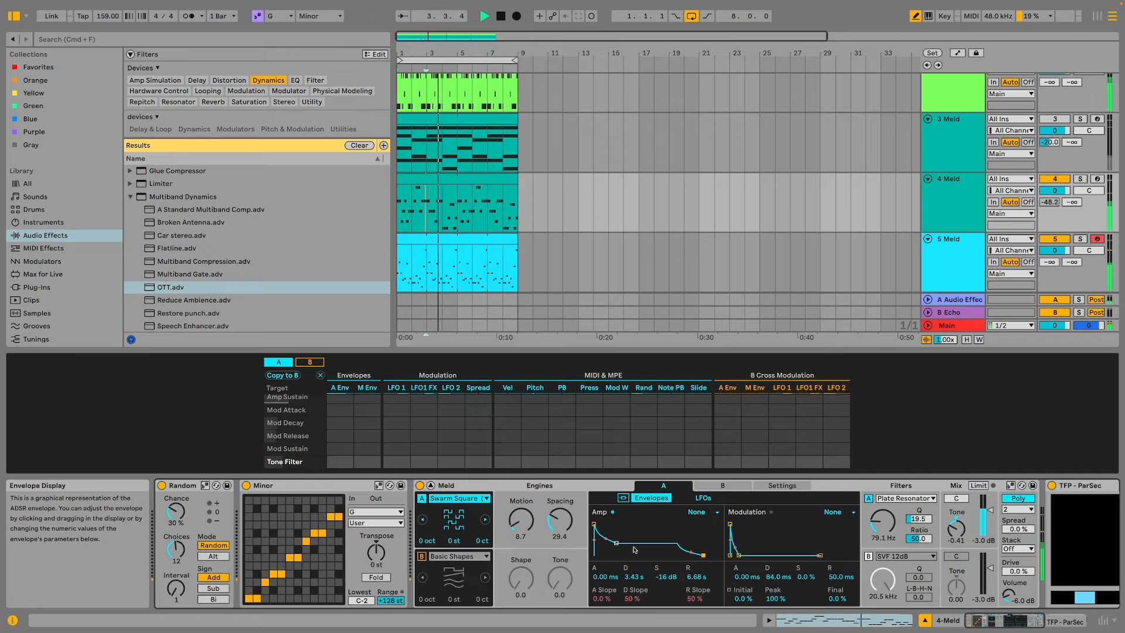
{"action": "left_click_drag", "start_coordinate": [616, 543], "coordinate": [612, 547]}
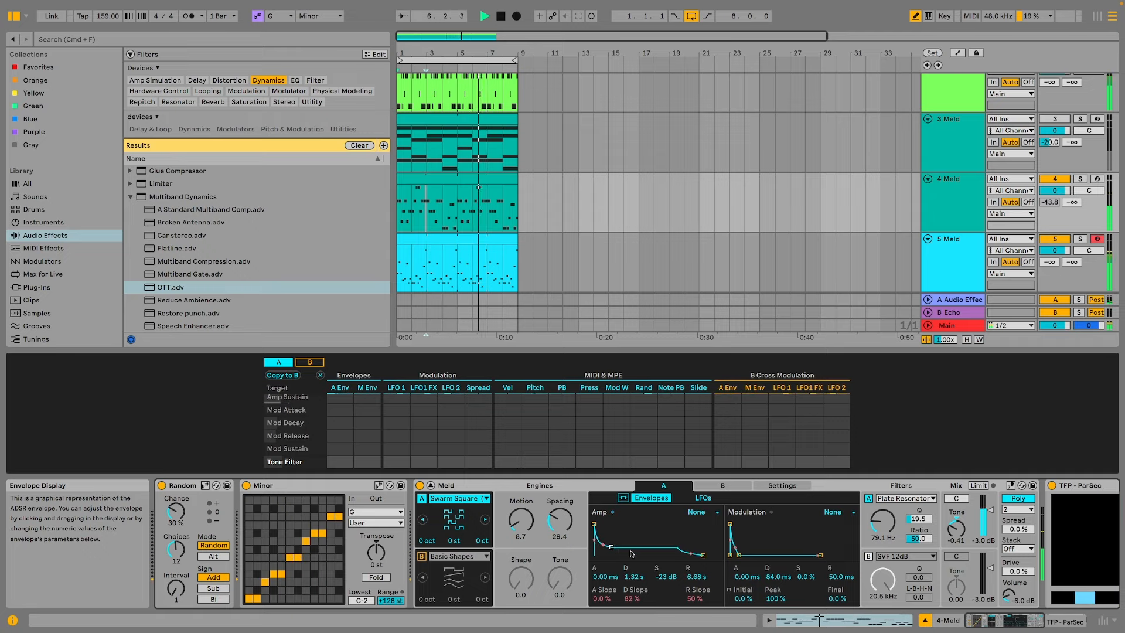
{"action": "left_click_drag", "start_coordinate": [618, 551], "coordinate": [616, 553]}
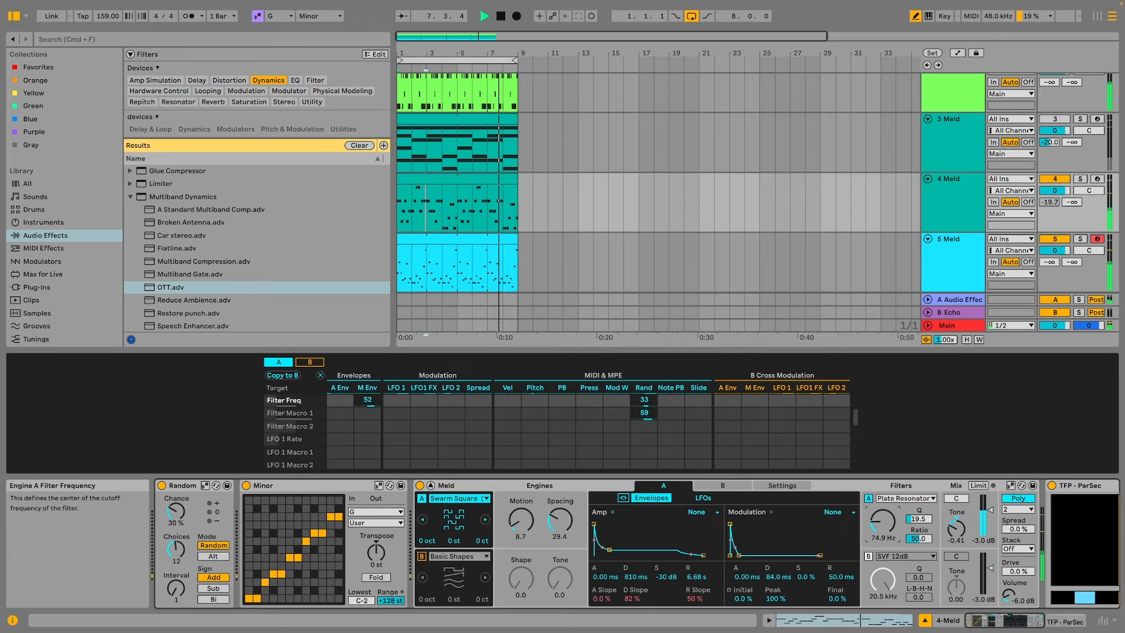
Lower track 4's engine A to -1 oct and set its filter to Membrane Resonator at 48.2 Hz with Q 58.6.
{"action": "left_click_drag", "start_coordinate": [427, 541], "coordinate": [427, 548]}
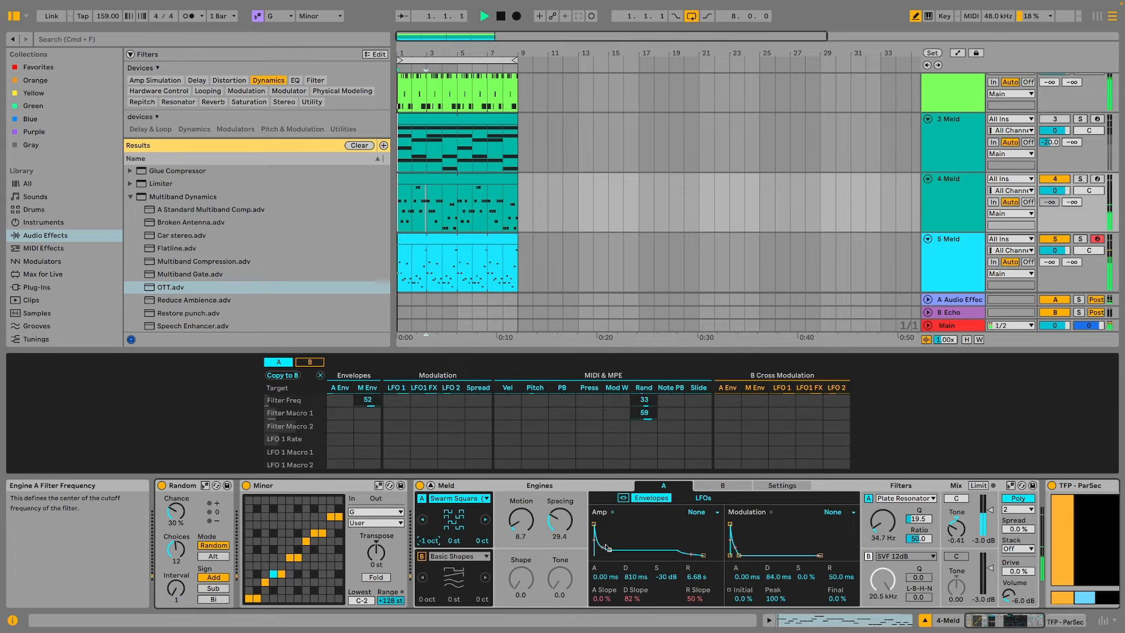
{"action": "left_click_drag", "start_coordinate": [882, 521], "coordinate": [883, 524]}
{"action": "left_click", "coordinate": [905, 498]}
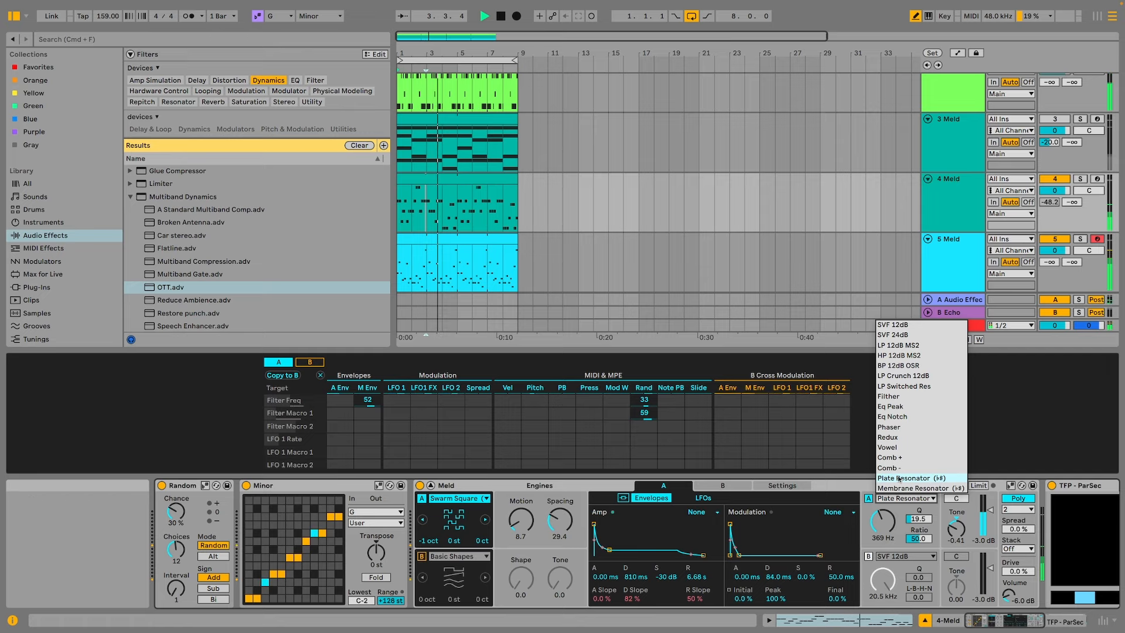
{"action": "left_click", "coordinate": [896, 488]}
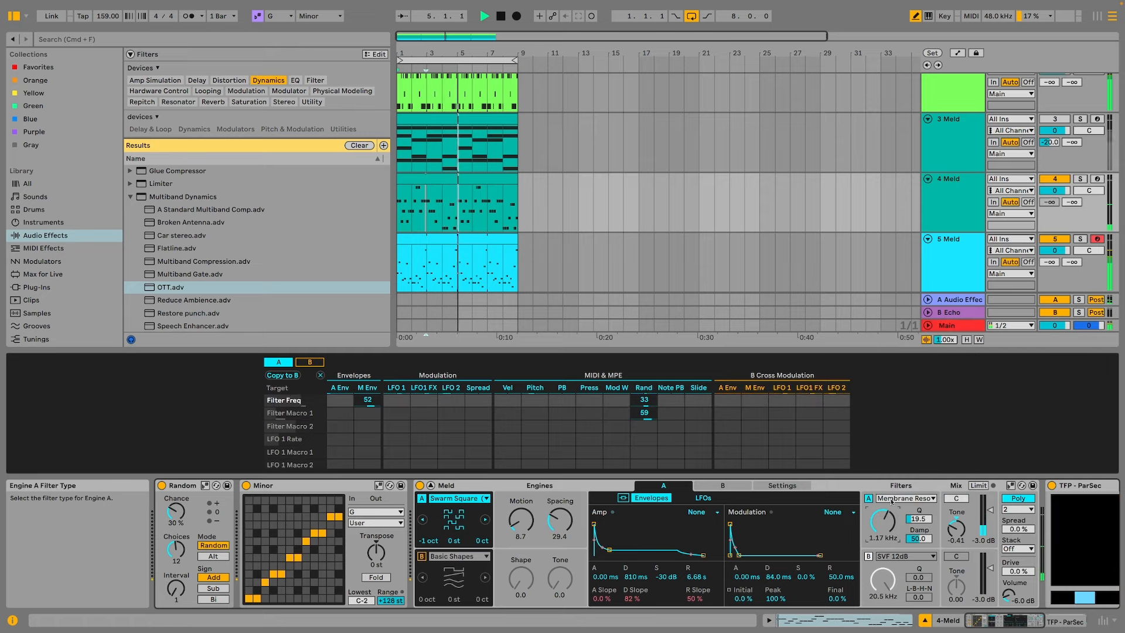
{"action": "left_click_drag", "start_coordinate": [883, 521], "coordinate": [882, 554]}
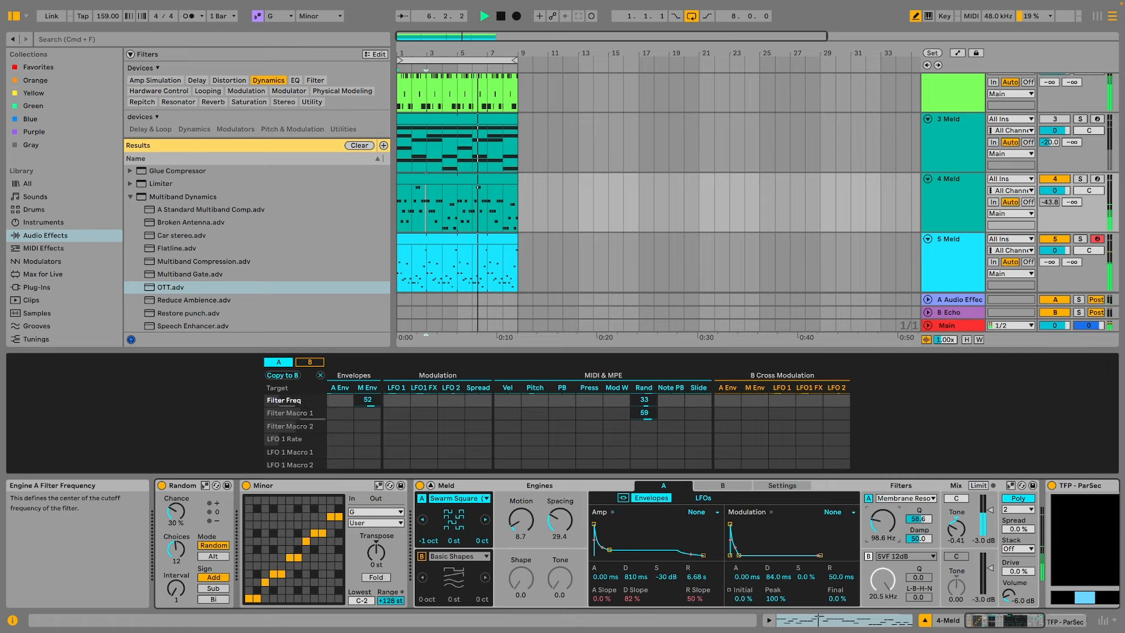
Try Comb + as track 4's engine A filter, and settle on Vowel.
{"action": "left_click", "coordinate": [905, 498]}
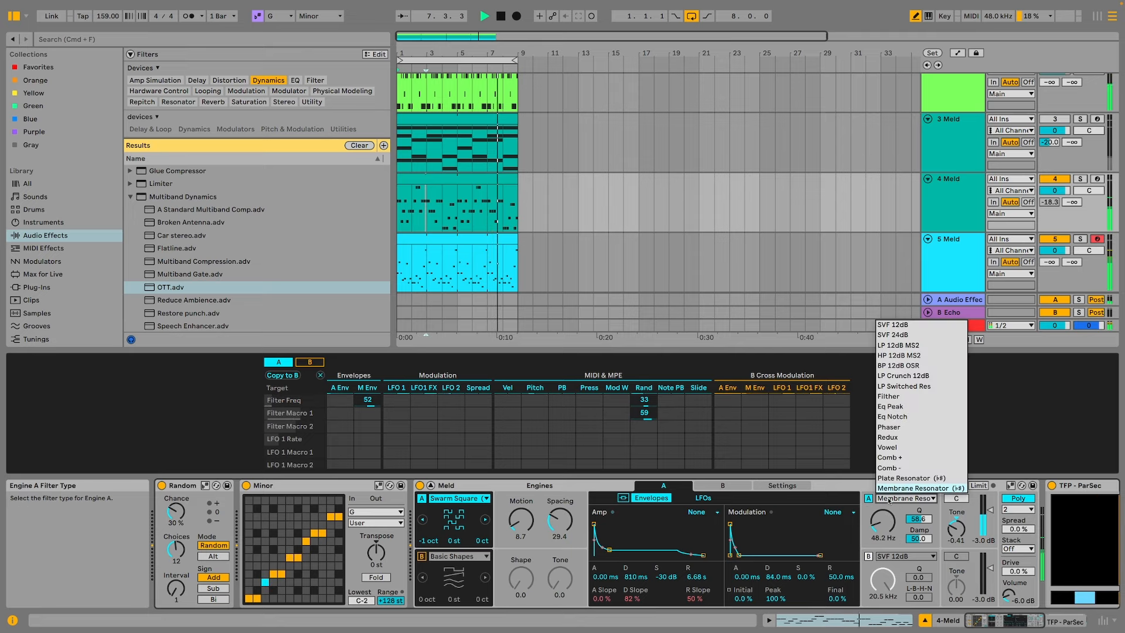
{"action": "left_click", "coordinate": [895, 461]}
{"action": "left_click", "coordinate": [897, 498]}
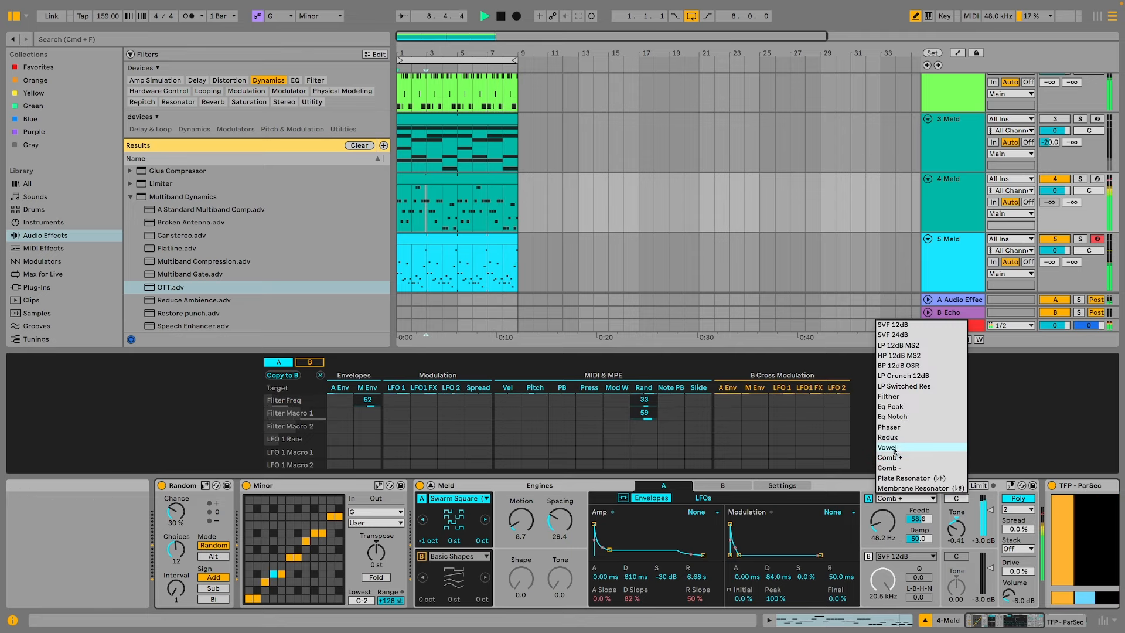
{"action": "left_click", "coordinate": [894, 450]}
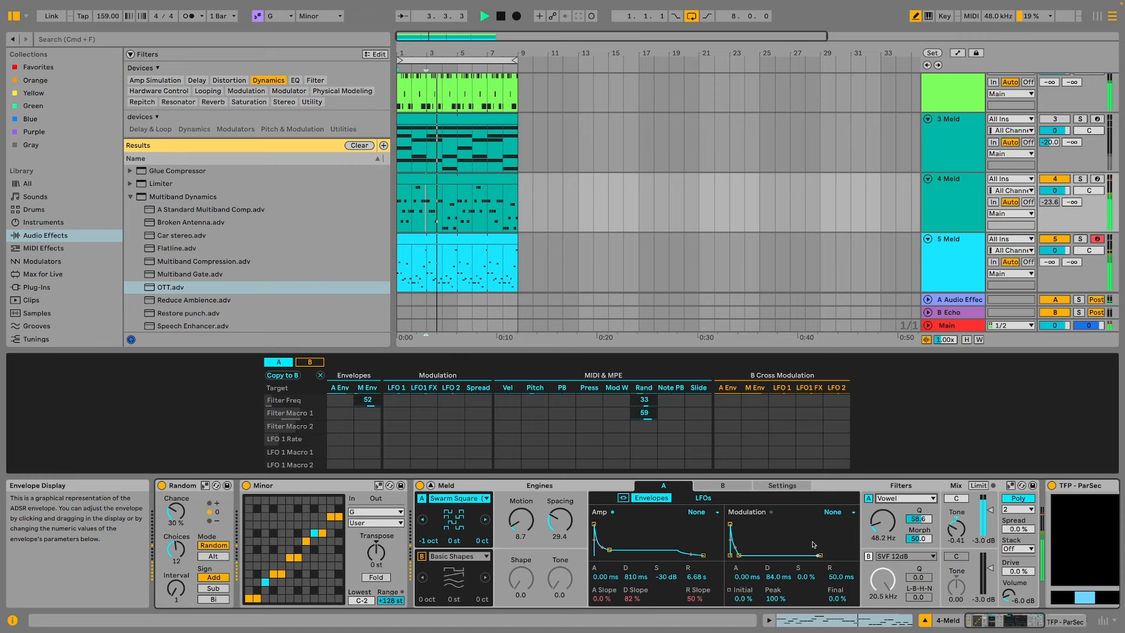
On track 3, switch engine A's filter to Plate Resonator at 21.1 Hz with Q 51.6.
{"action": "left_click", "coordinate": [929, 156]}
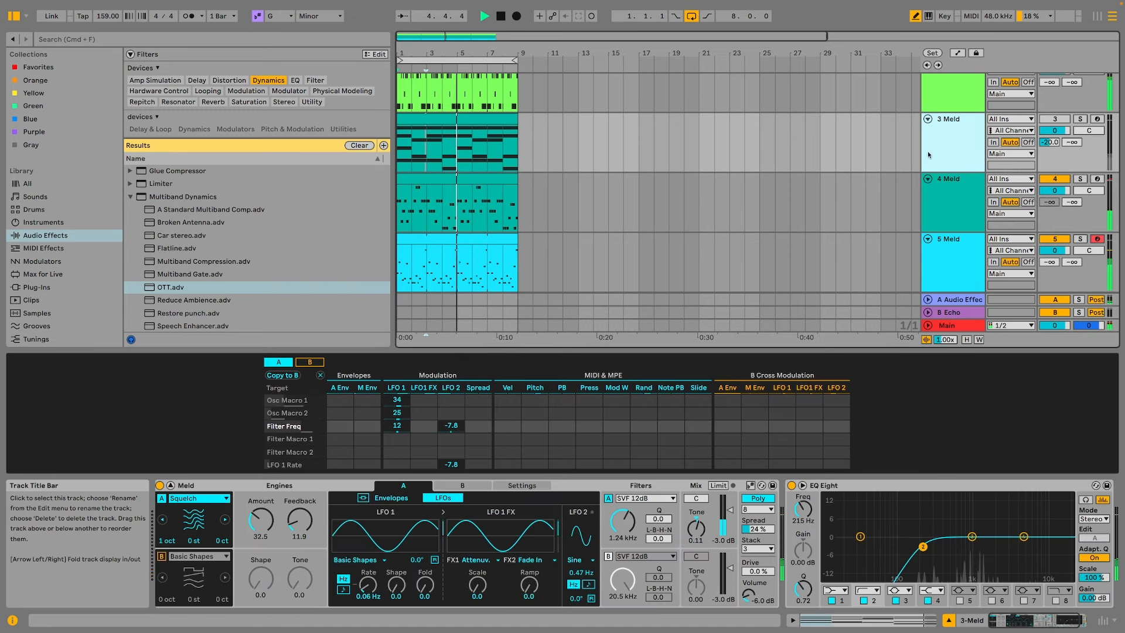
{"action": "left_click", "coordinate": [644, 498]}
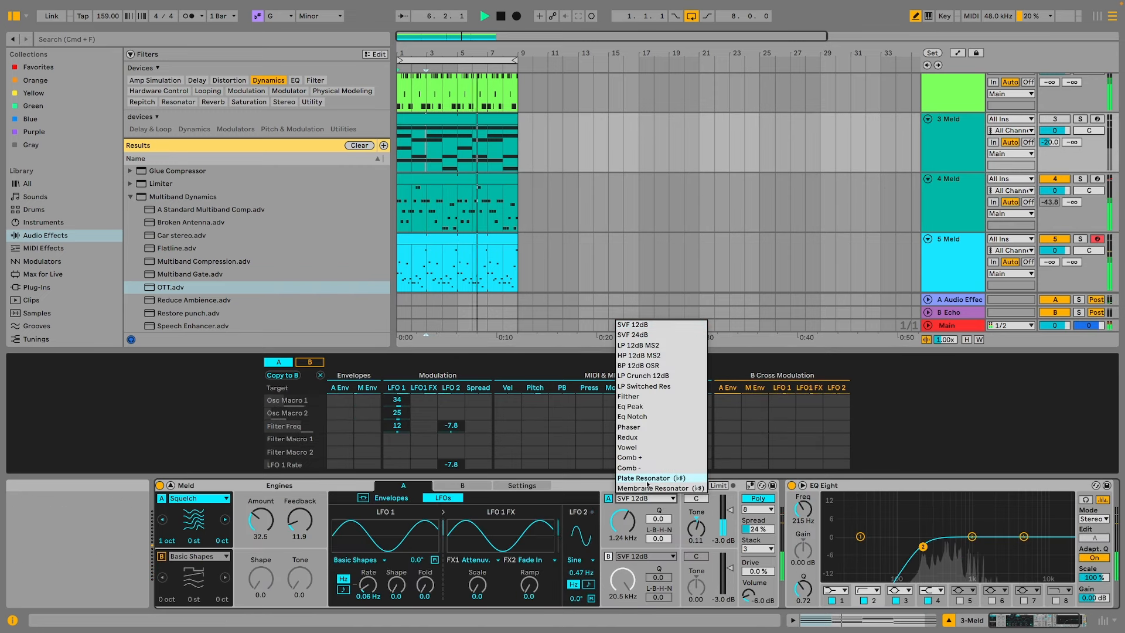
{"action": "left_click", "coordinate": [648, 478]}
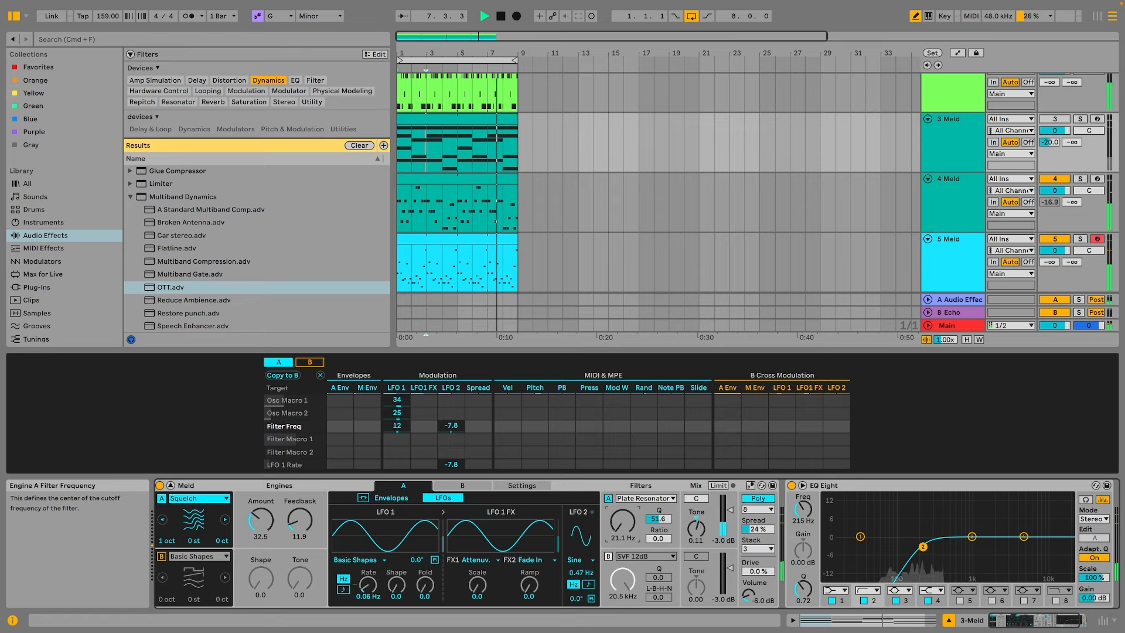
Switch track 3's engine A filter to Phaser and set its frequency to 9.48 kHz, Feedback to 25.8 and Spread to 50.8.
{"action": "left_click_drag", "start_coordinate": [658, 519], "coordinate": [658, 507]}
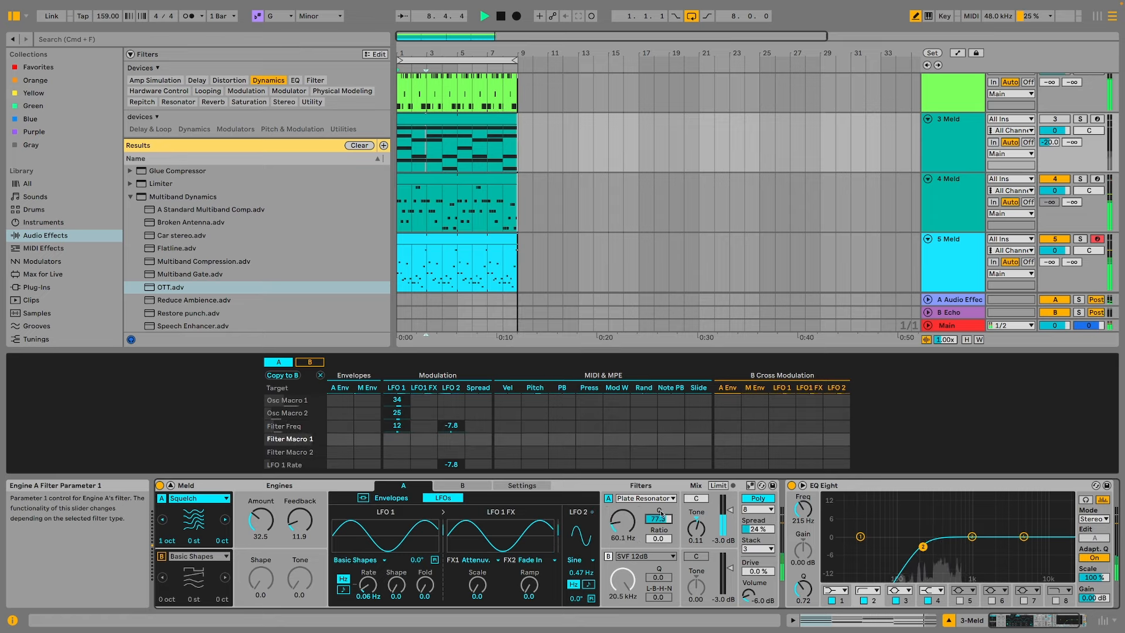
{"action": "left_click", "coordinate": [644, 499]}
{"action": "left_click", "coordinate": [668, 435]}
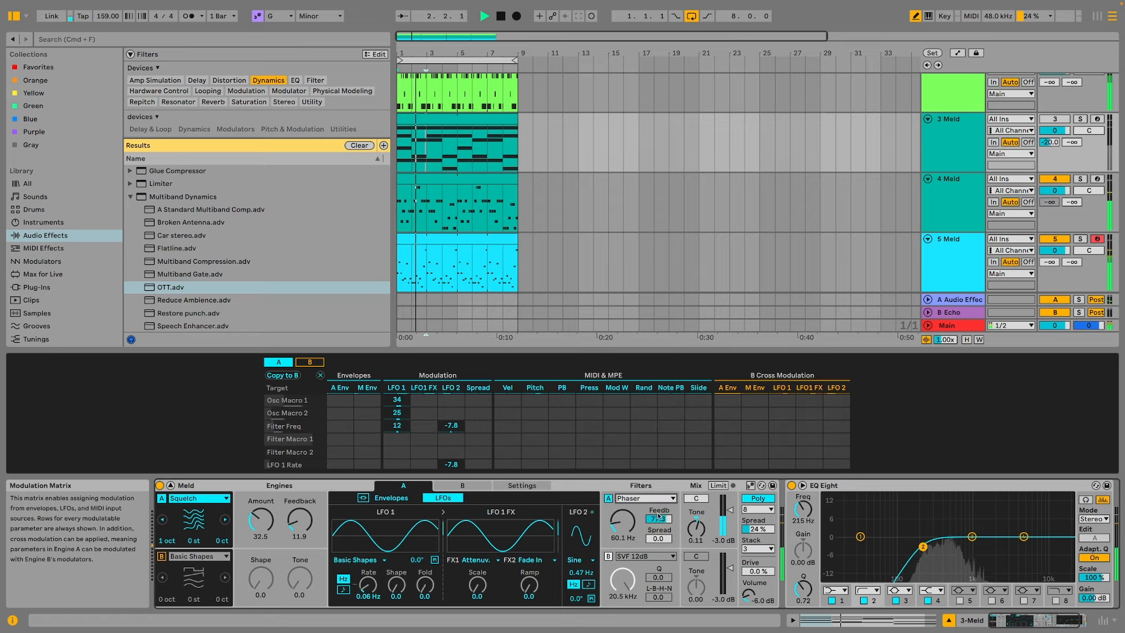
{"action": "left_click_drag", "start_coordinate": [659, 539], "coordinate": [630, 558]}
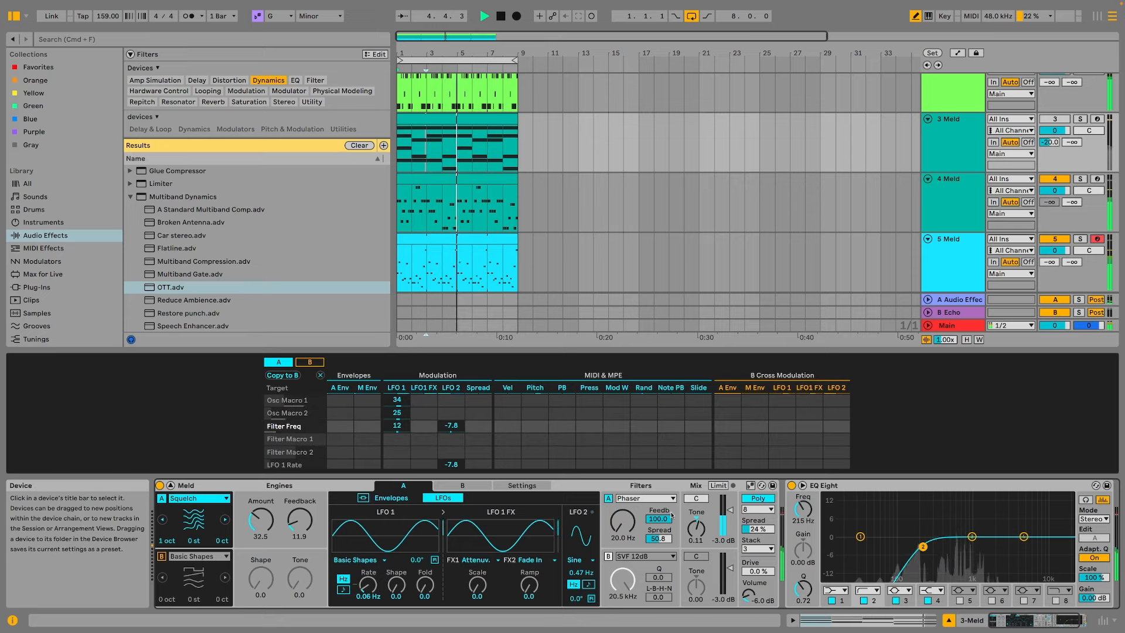
{"action": "left_click_drag", "start_coordinate": [668, 518], "coordinate": [659, 548]}
{"action": "left_click", "coordinate": [644, 487]}
Try Redux as track 3's engine A filter, and settle on Plate Resonator at 56.9 Hz with Q 70.3.
{"action": "left_click", "coordinate": [643, 500]}
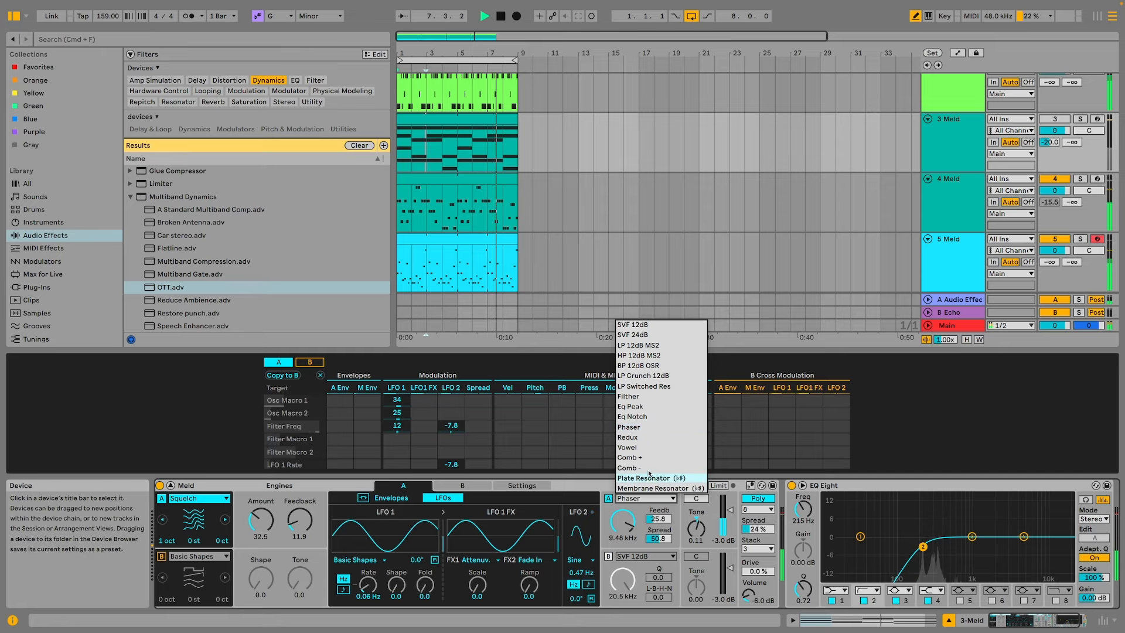
{"action": "left_click", "coordinate": [648, 437]}
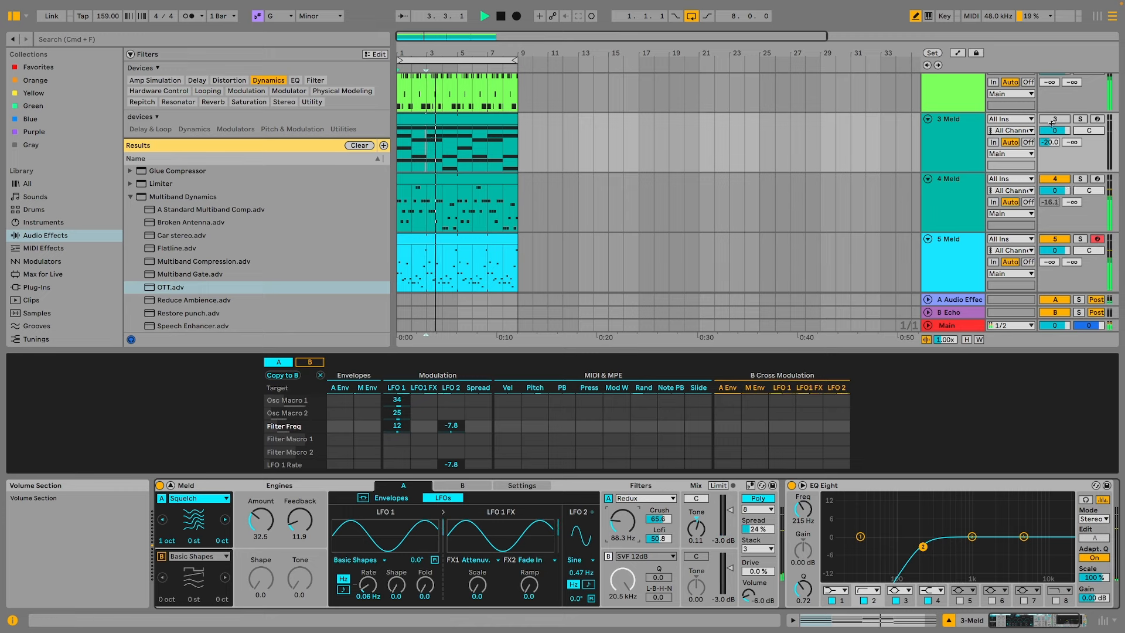
{"action": "left_click", "coordinate": [651, 499]}
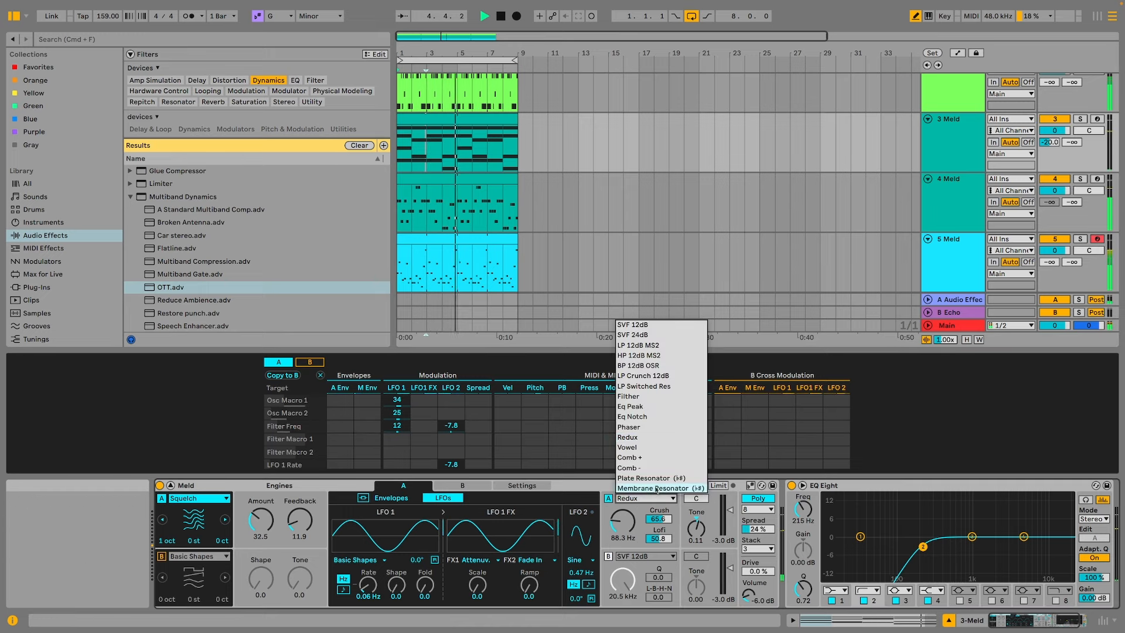
{"action": "left_click", "coordinate": [651, 478]}
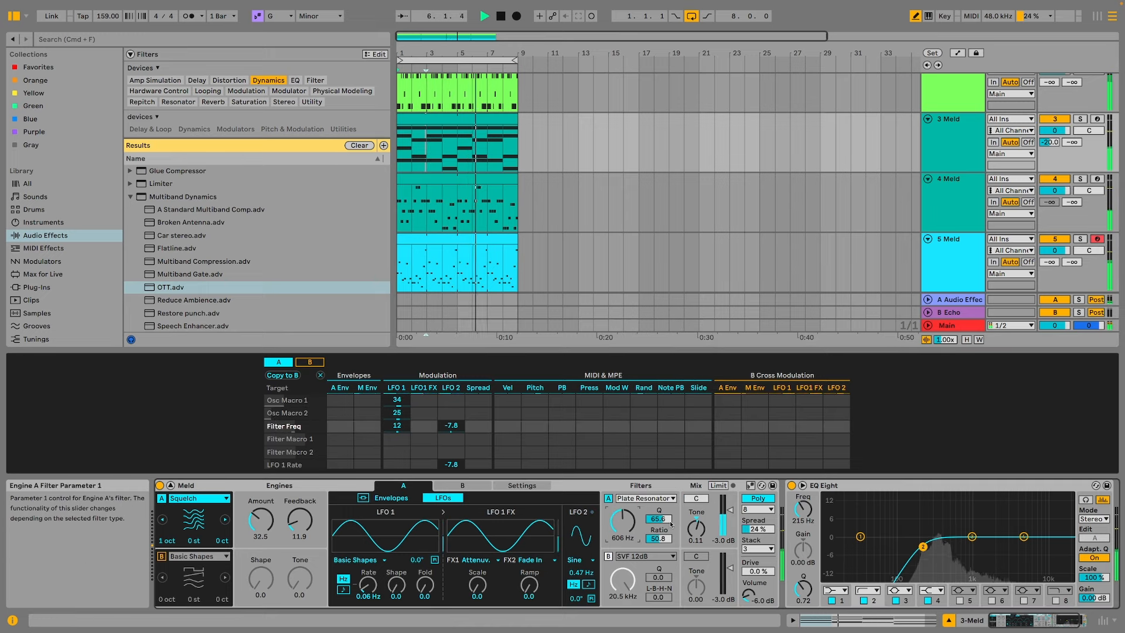
{"action": "mouse_move", "coordinate": [647, 520]}
{"action": "left_mouse_down"}
{"action": "mouse_move", "coordinate": [613, 534]}
{"action": "mouse_move", "coordinate": [620, 505]}
{"action": "mouse_move", "coordinate": [658, 508]}
{"action": "left_mouse_up"}
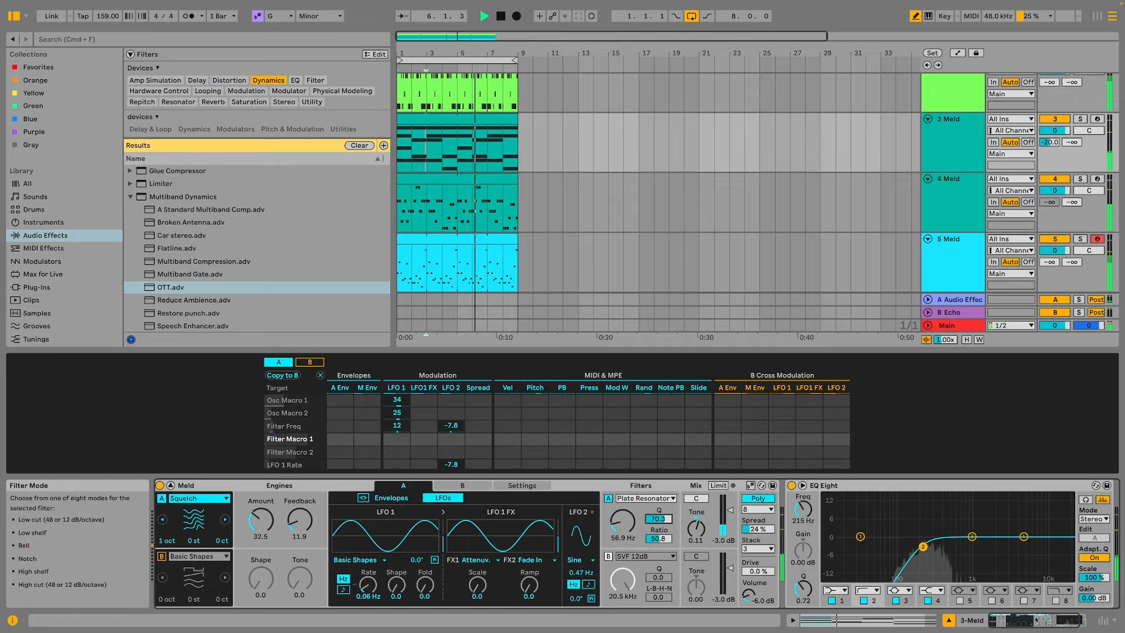
Set engine A's LFO 1 to a 200 Hz rate, Shape 87.3 and Fold 100, with the LFO 1 FX Scale at 100.
{"action": "left_click", "coordinate": [1086, 618]}
{"action": "left_click_drag", "start_coordinate": [1086, 619], "coordinate": [961, 620]}
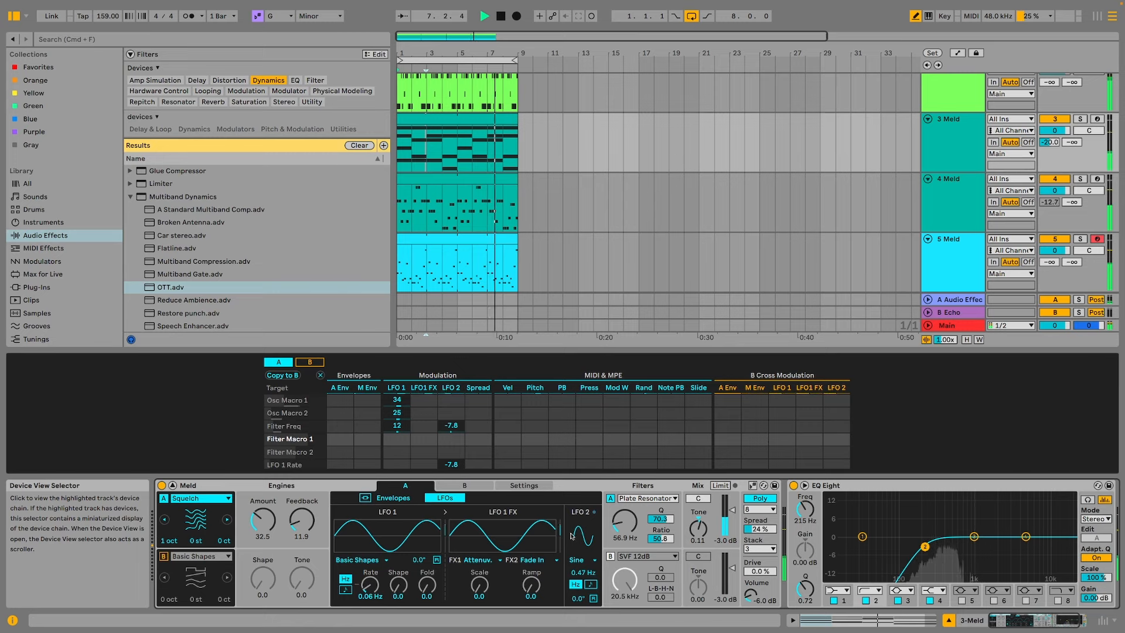
{"action": "left_click_drag", "start_coordinate": [370, 585], "coordinate": [370, 486]}
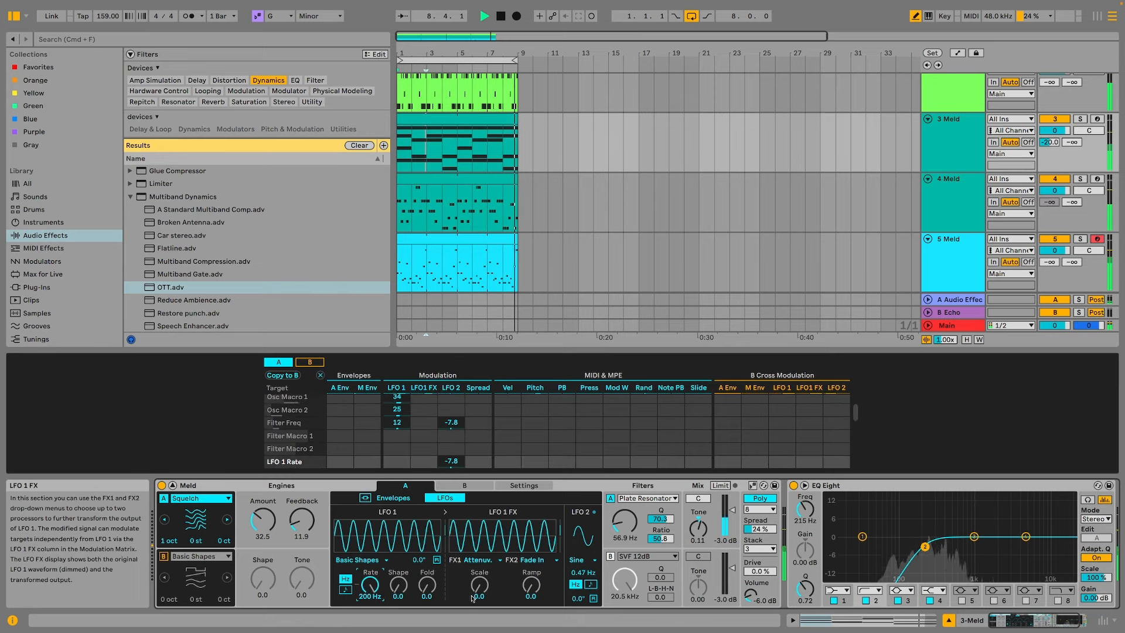
{"action": "left_click_drag", "start_coordinate": [479, 585], "coordinate": [479, 492]}
{"action": "left_click_drag", "start_coordinate": [398, 585], "coordinate": [398, 510]}
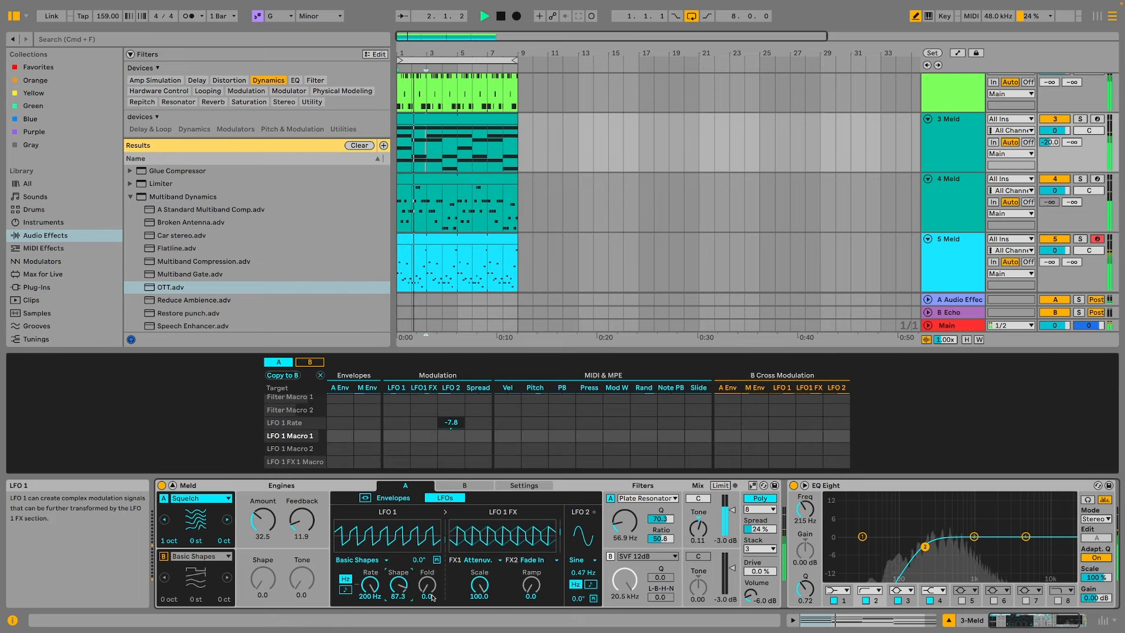
{"action": "left_click_drag", "start_coordinate": [432, 598], "coordinate": [432, 528]}
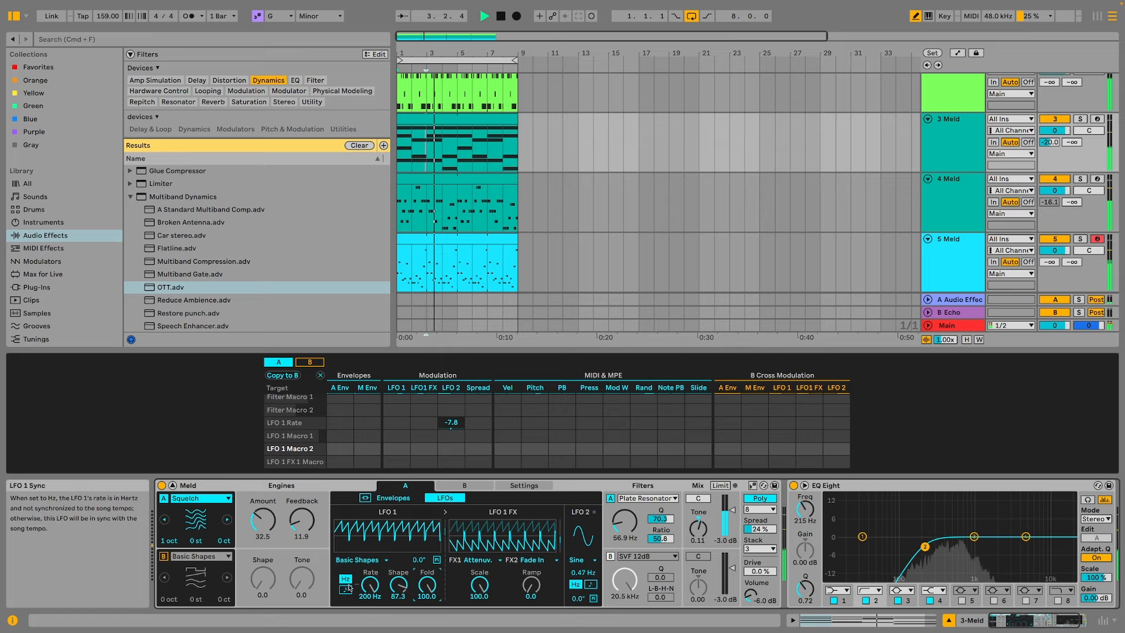
Change engine A's filter to Membrane Resonator, set its frequency to 171 Hz, and stop playback.
{"action": "left_click_drag", "start_coordinate": [633, 520], "coordinate": [633, 498]}
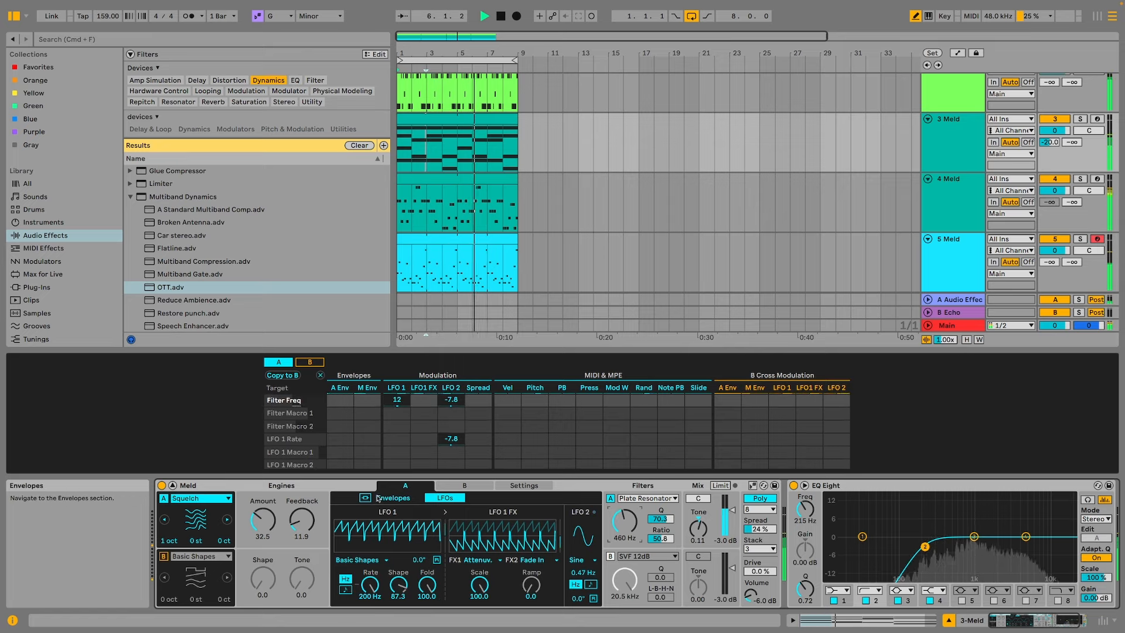
{"action": "left_click", "coordinate": [644, 502]}
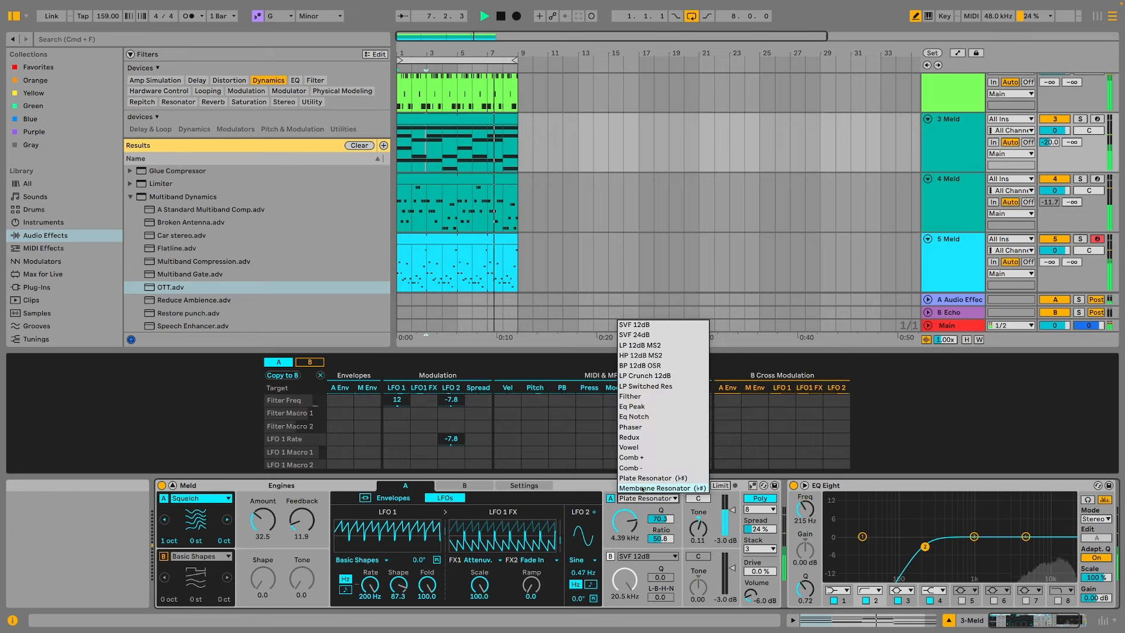
{"action": "left_click", "coordinate": [643, 492]}
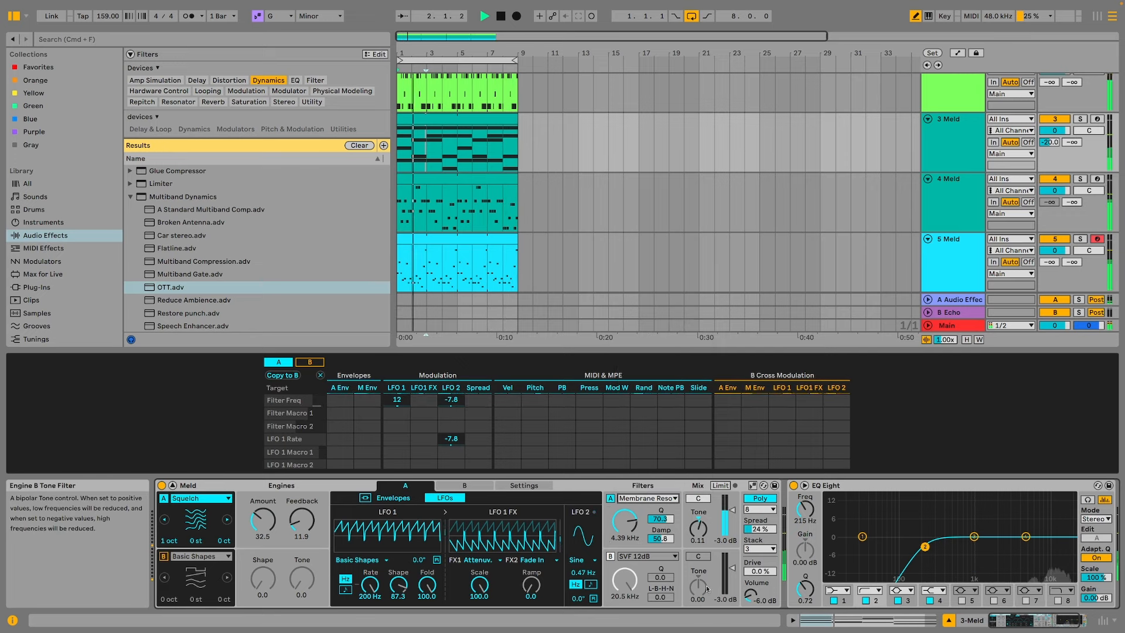
{"action": "left_click_drag", "start_coordinate": [624, 521], "coordinate": [624, 572]}
{"action": "left_click_drag", "start_coordinate": [622, 523], "coordinate": [622, 504]}
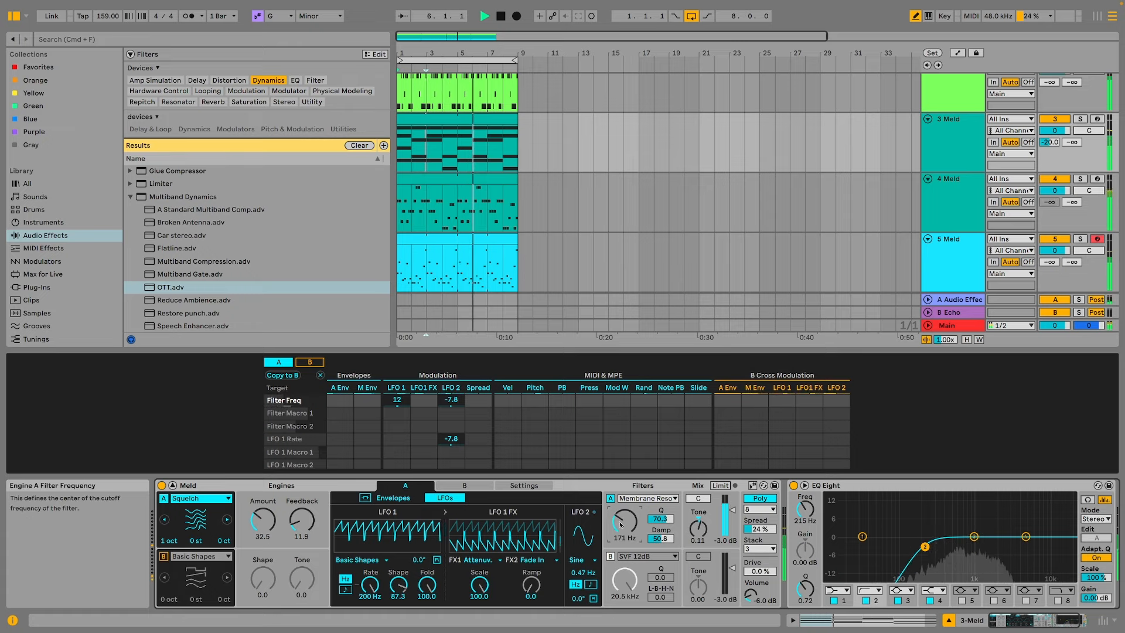
{"action": "key", "text": "space"}
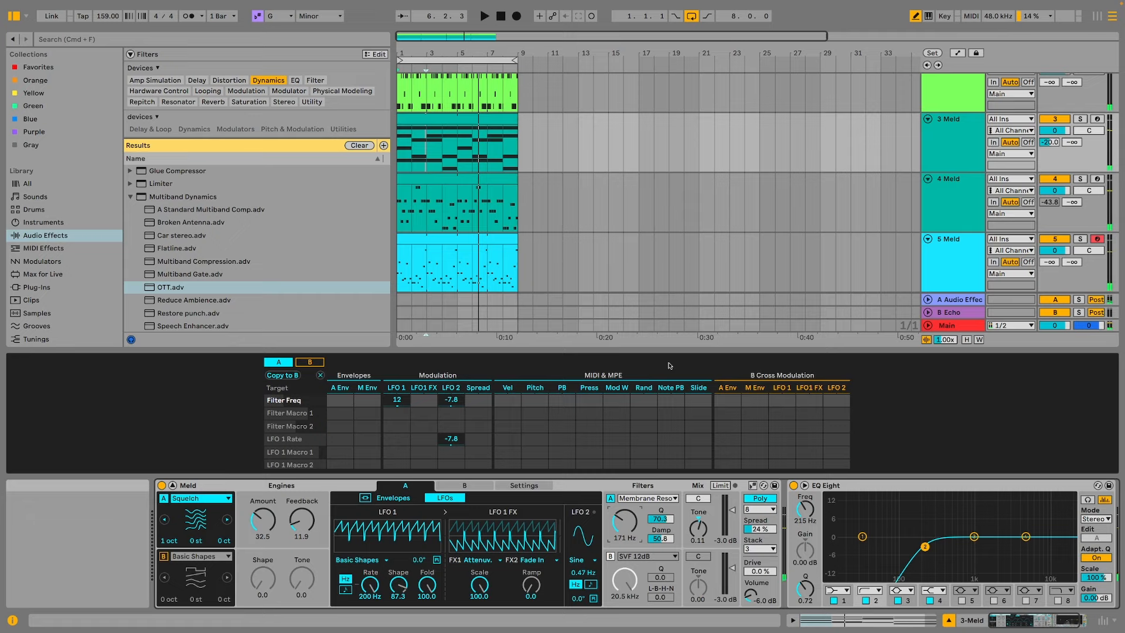